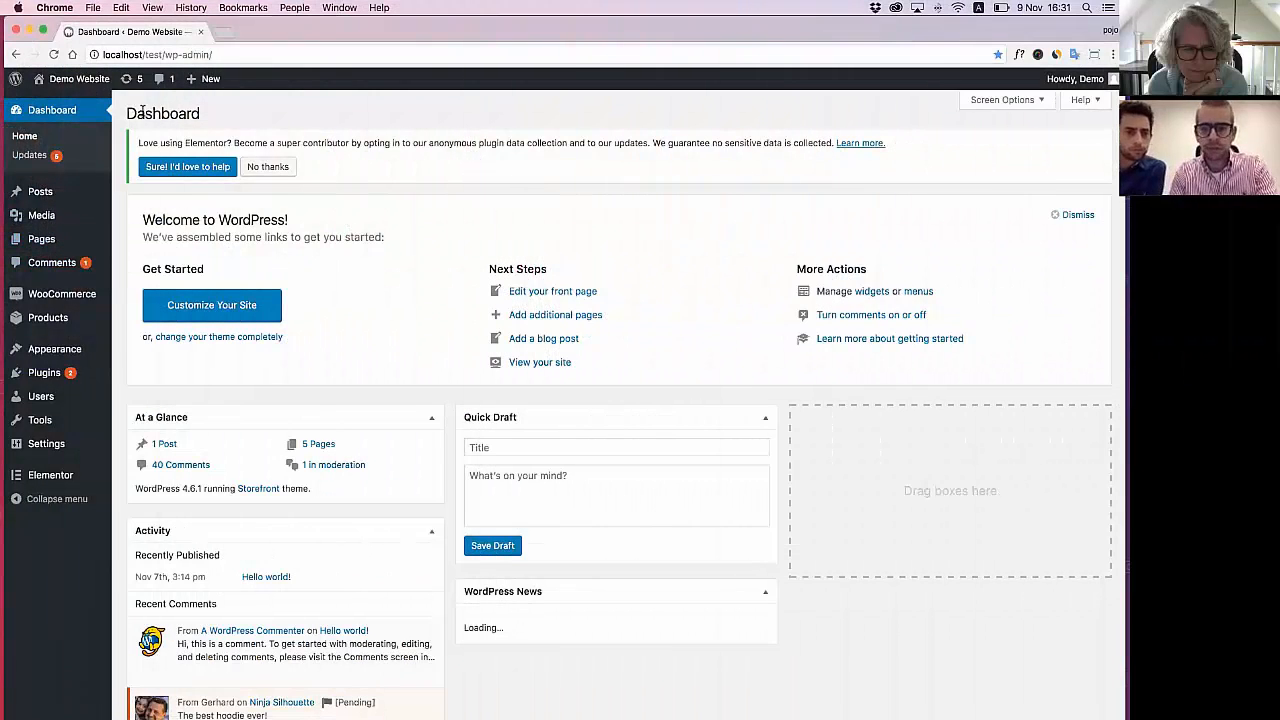
# Open the installed themes list and view the details of the active Storefront theme
pyautogui.moveTo(64, 236)
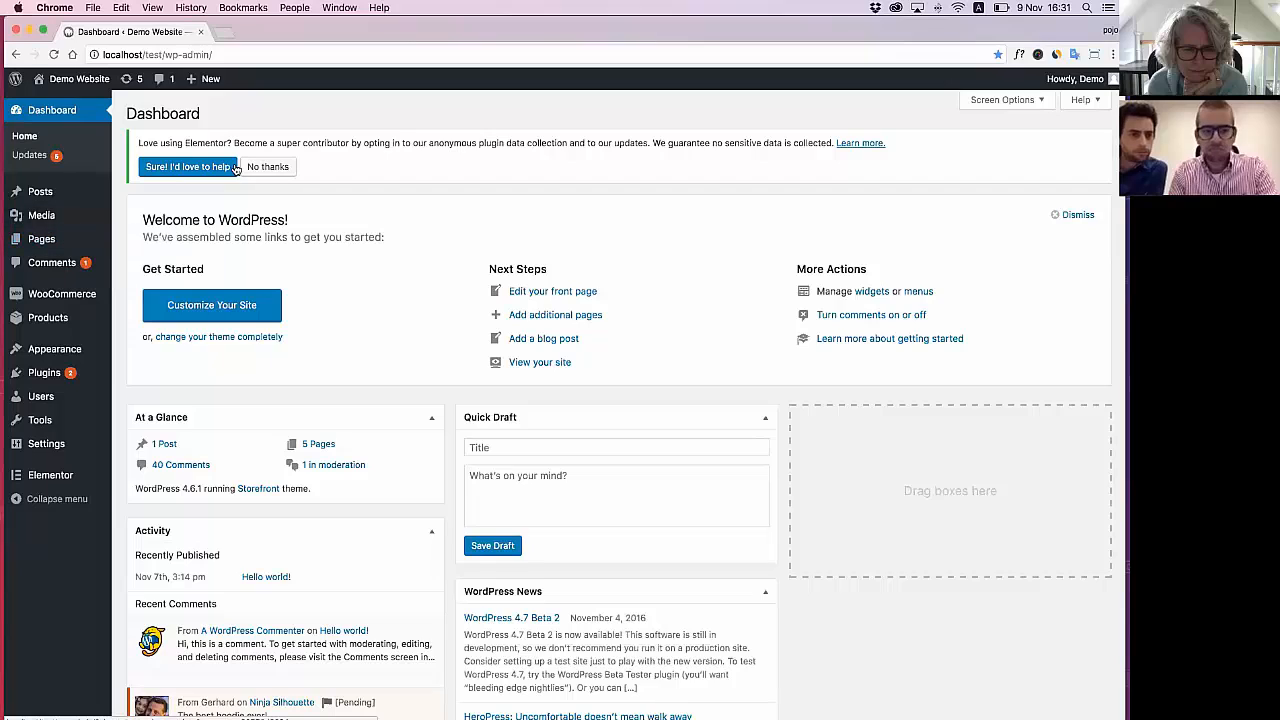
pyautogui.moveTo(55, 349)
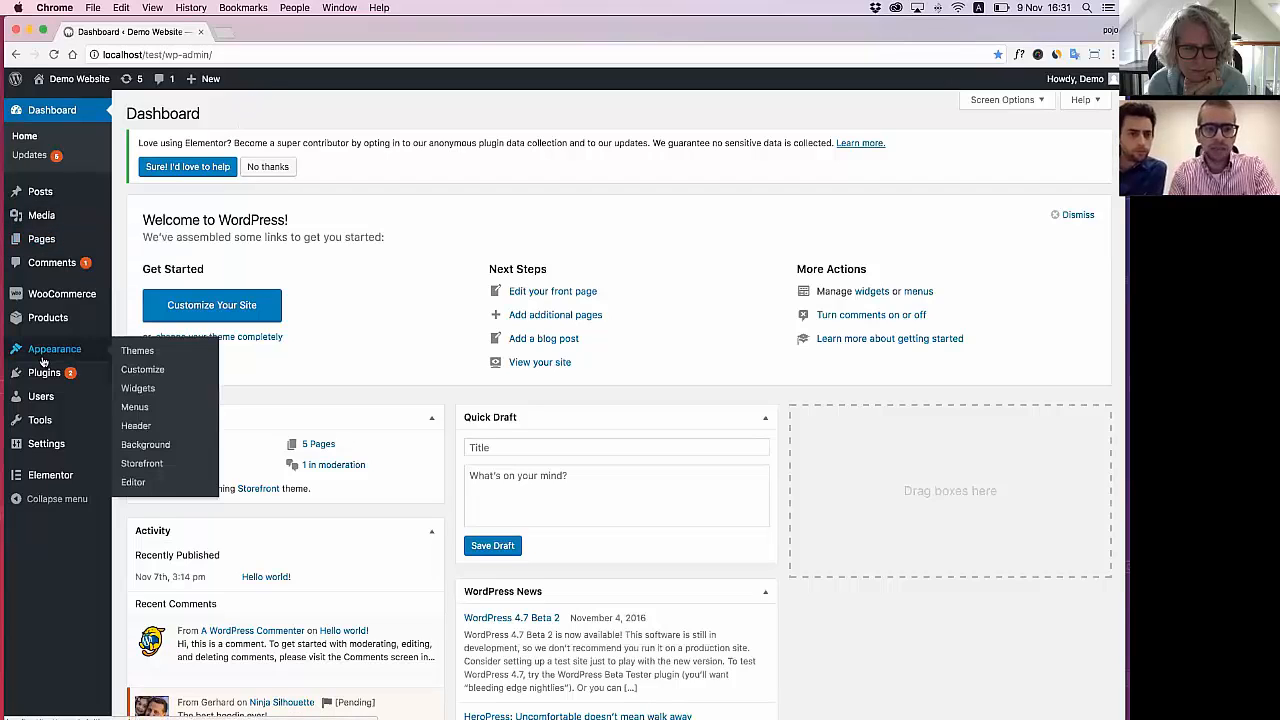
pyautogui.click(140, 352)
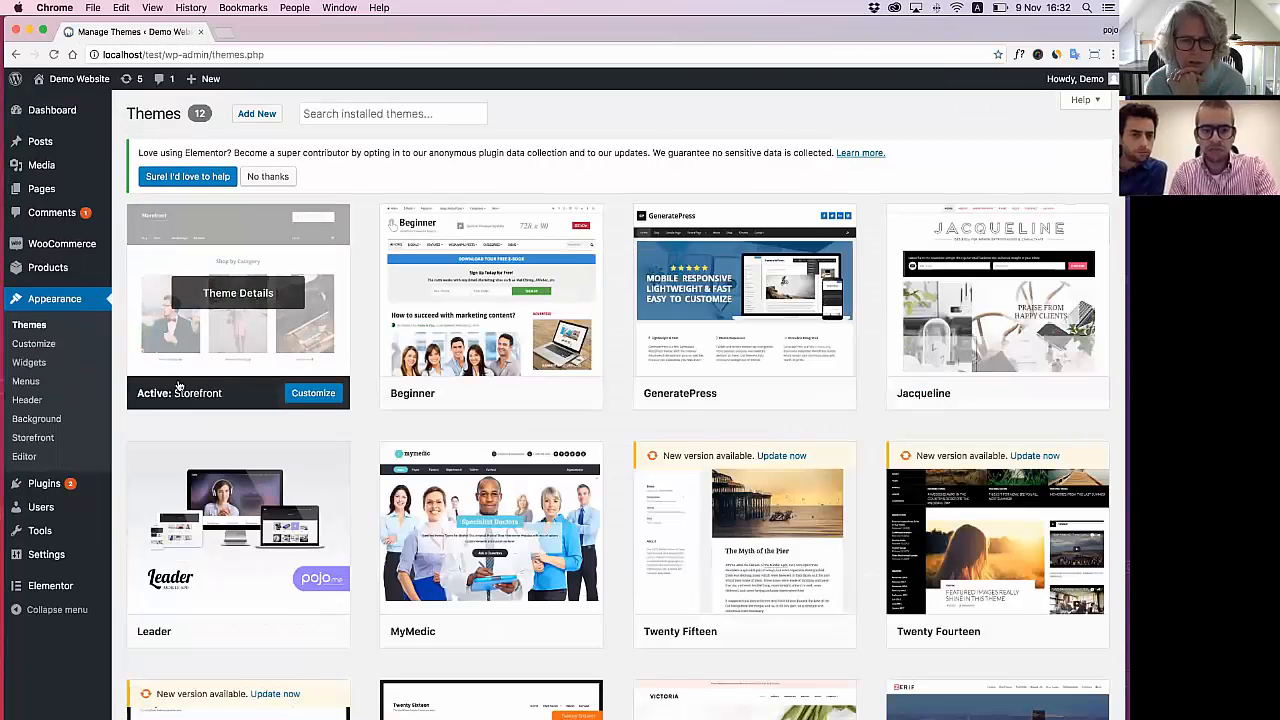
pyautogui.click(238, 293)
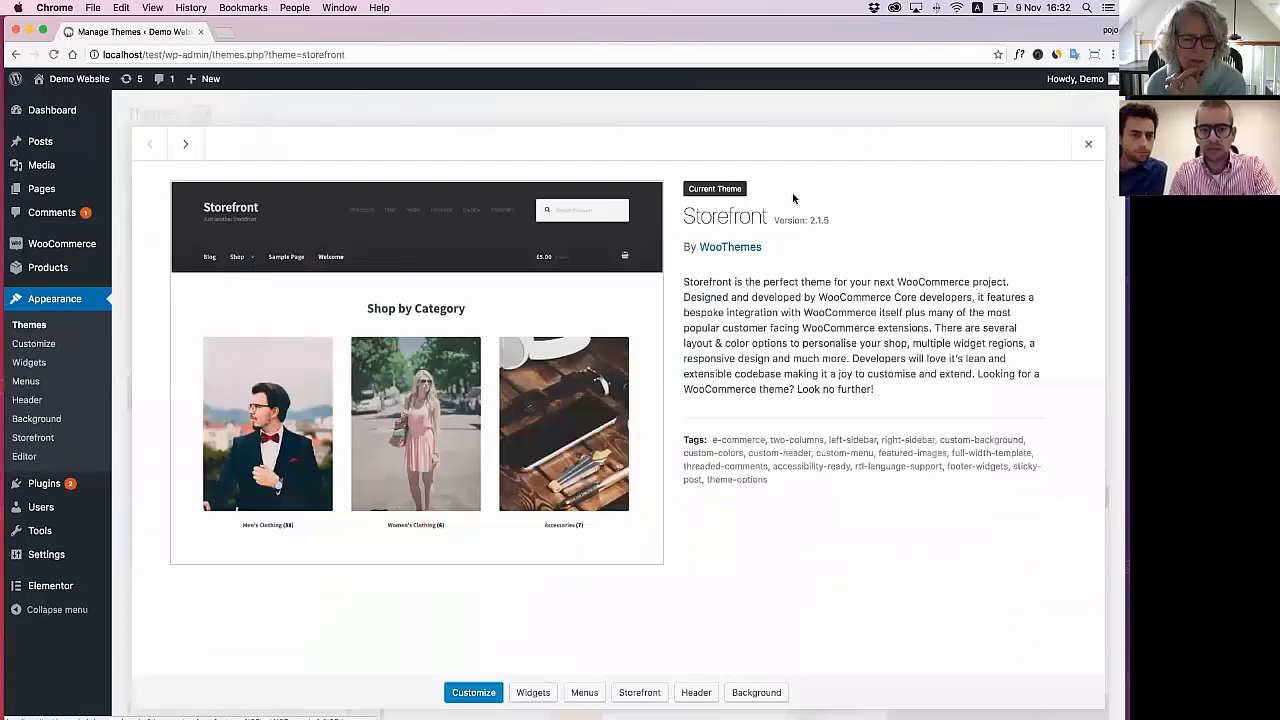
pyautogui.press('Escape')
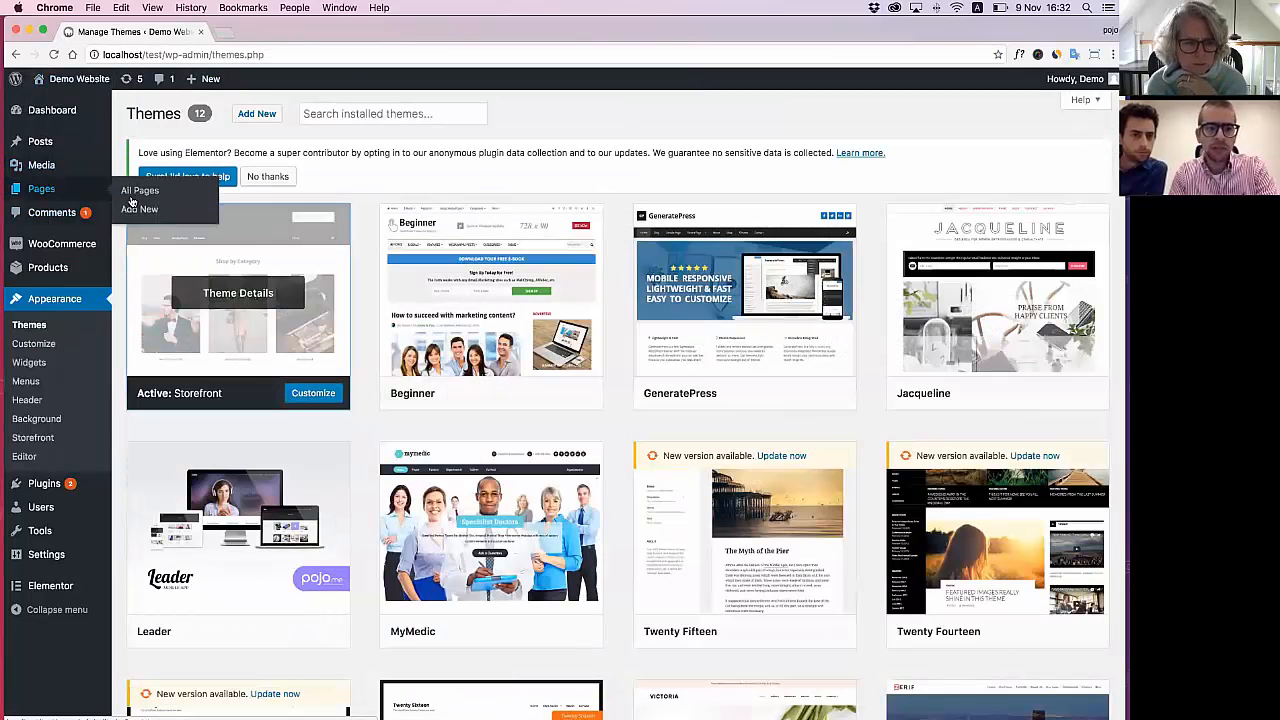
# Create a new page titled "Demo" and publish it
pyautogui.click(141, 209)
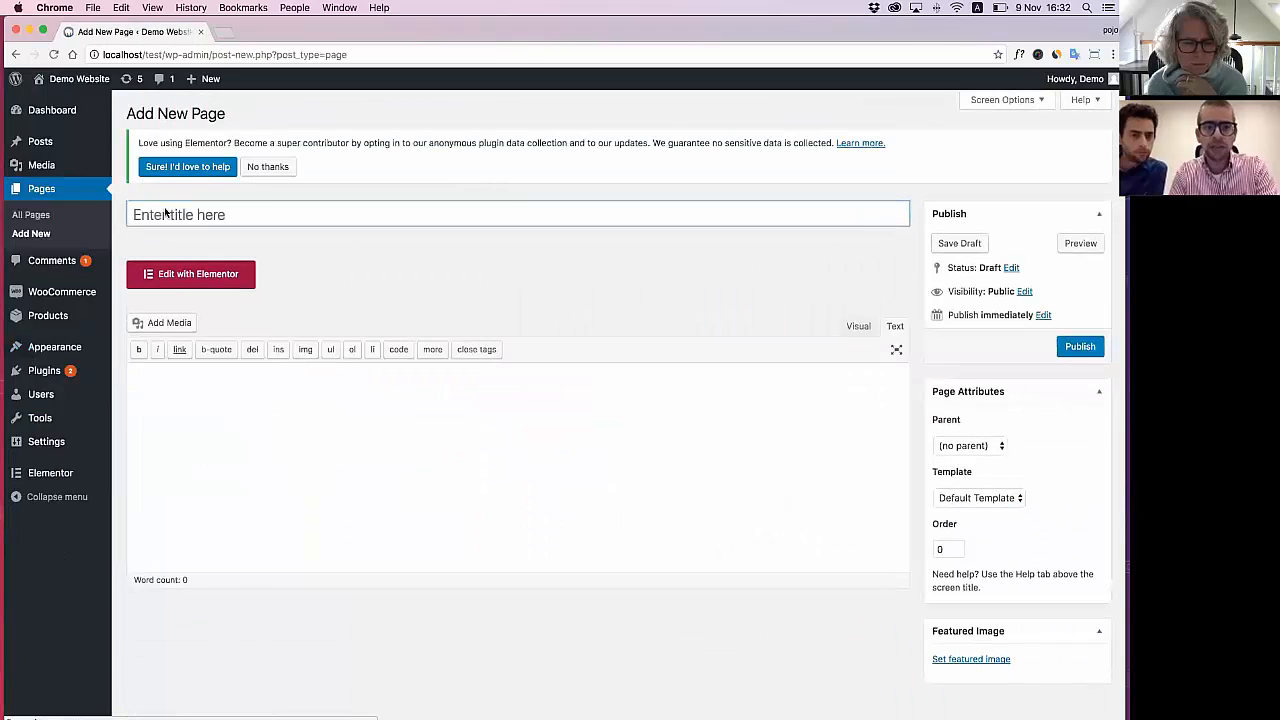
pyautogui.click(191, 224)
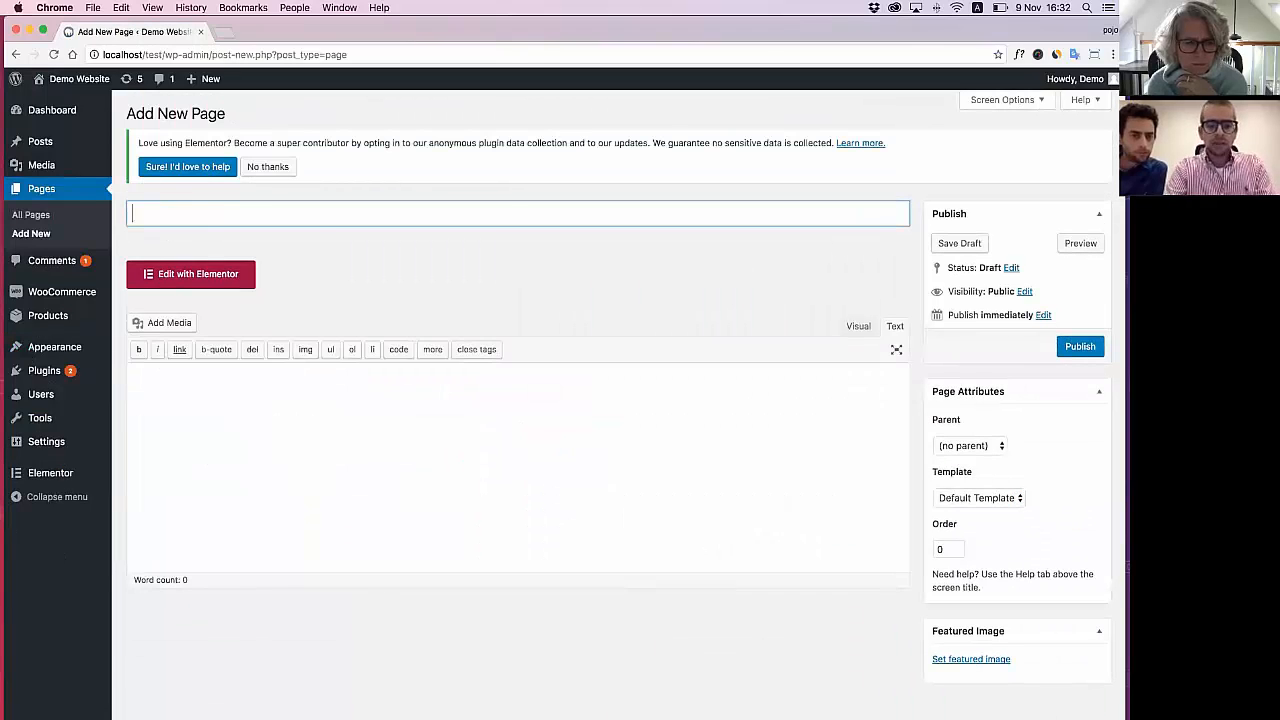
pyautogui.write('Demo')
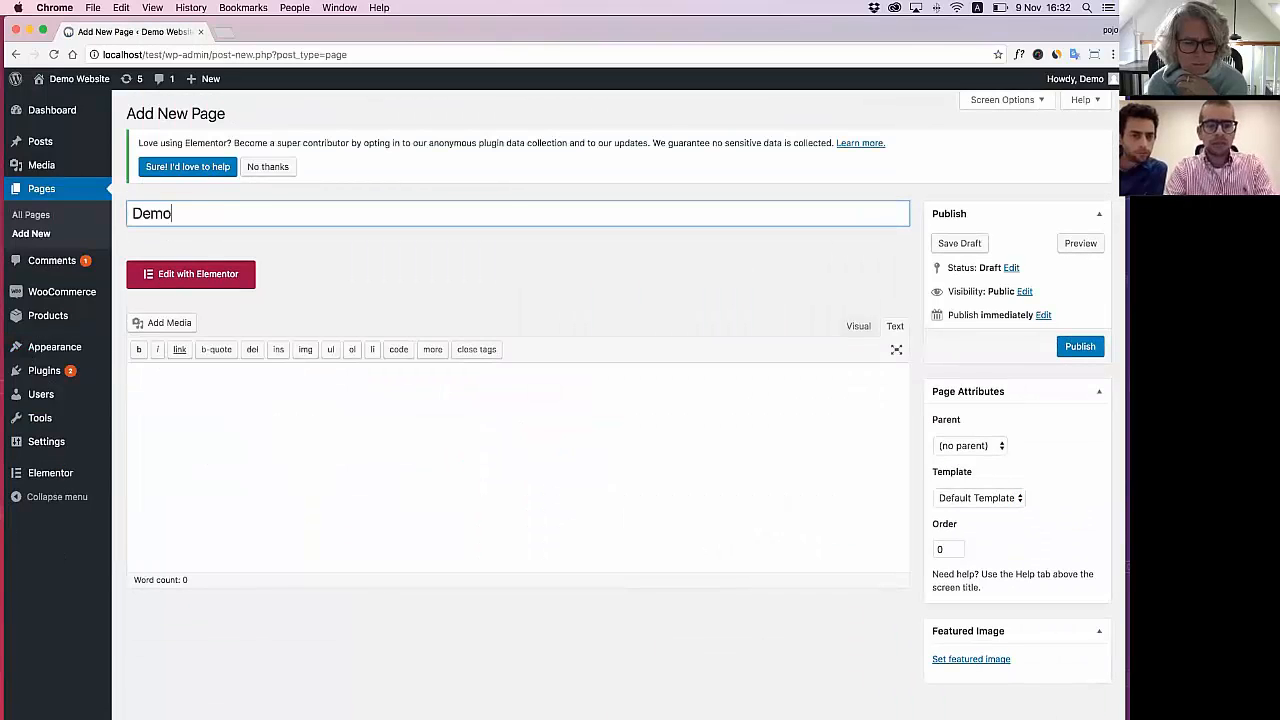
pyautogui.click(1080, 346)
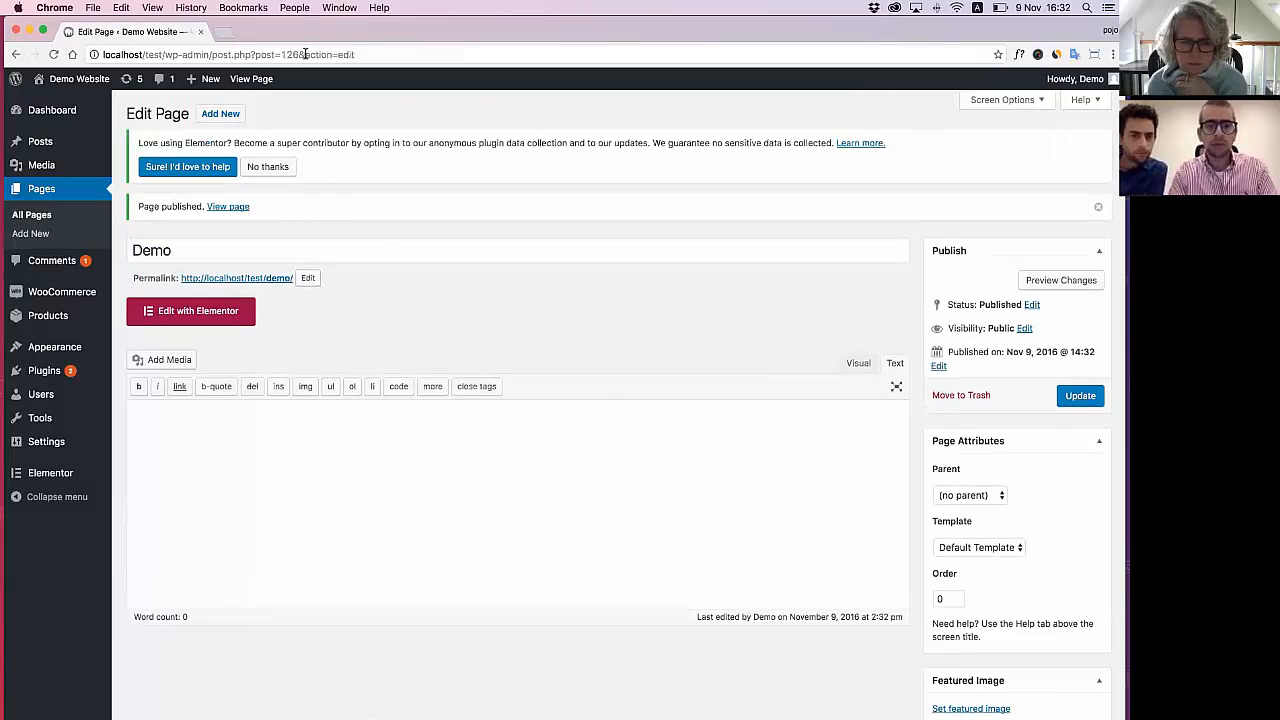
# View the published Demo page on the live site in a separate browser tab
pyautogui.rightClick(234, 88)
pyautogui.click(280, 98)
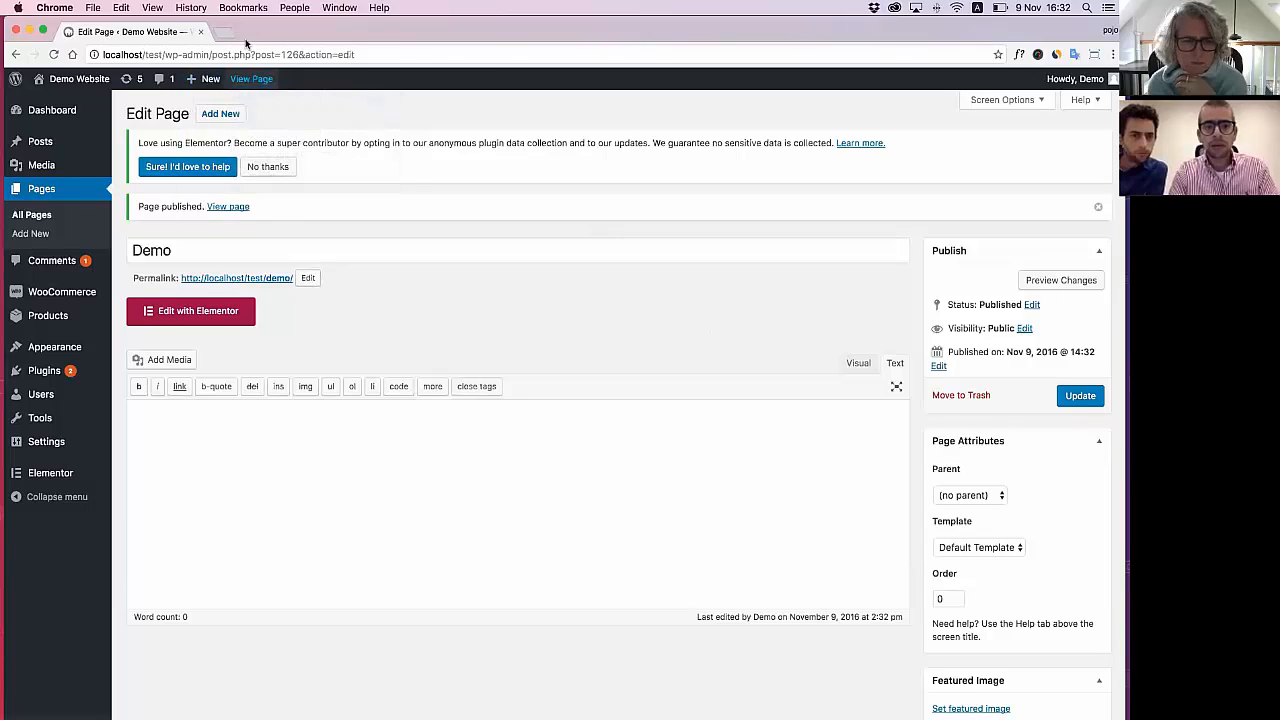
pyautogui.click(300, 32)
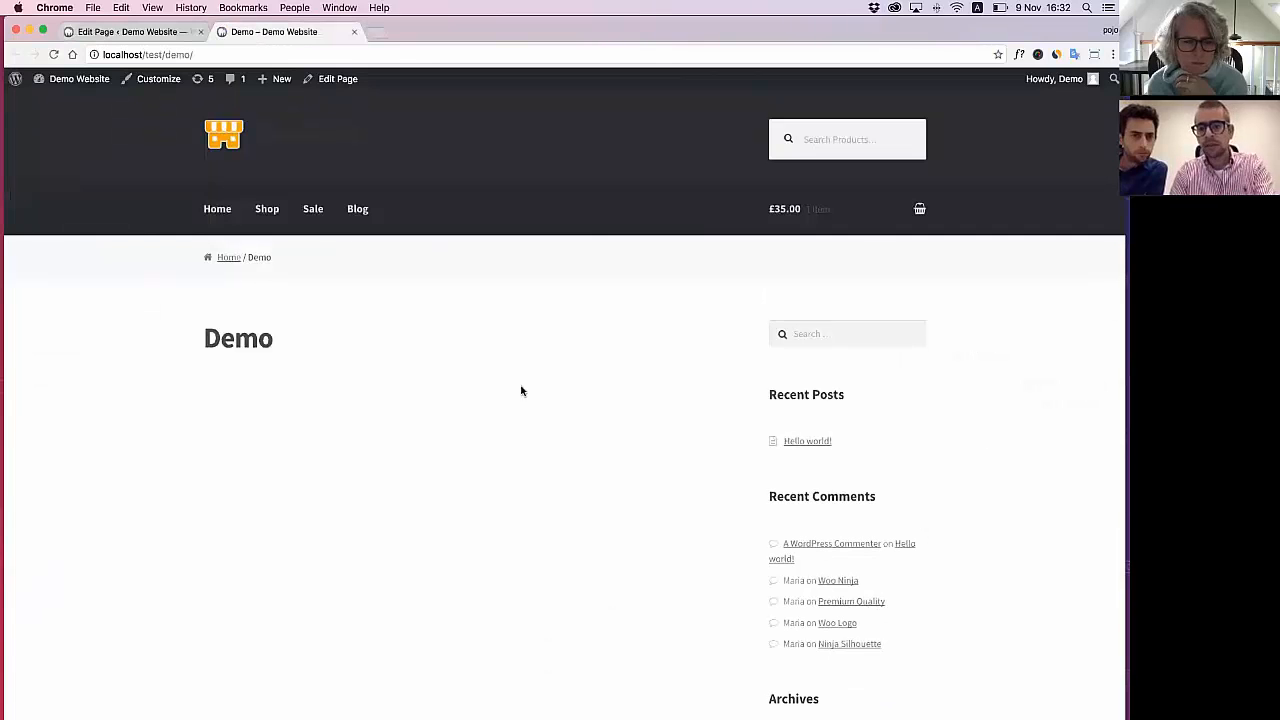
# Set the Demo page's template to Full width and update the page
pyautogui.click(170, 34)
pyautogui.click(1000, 549)
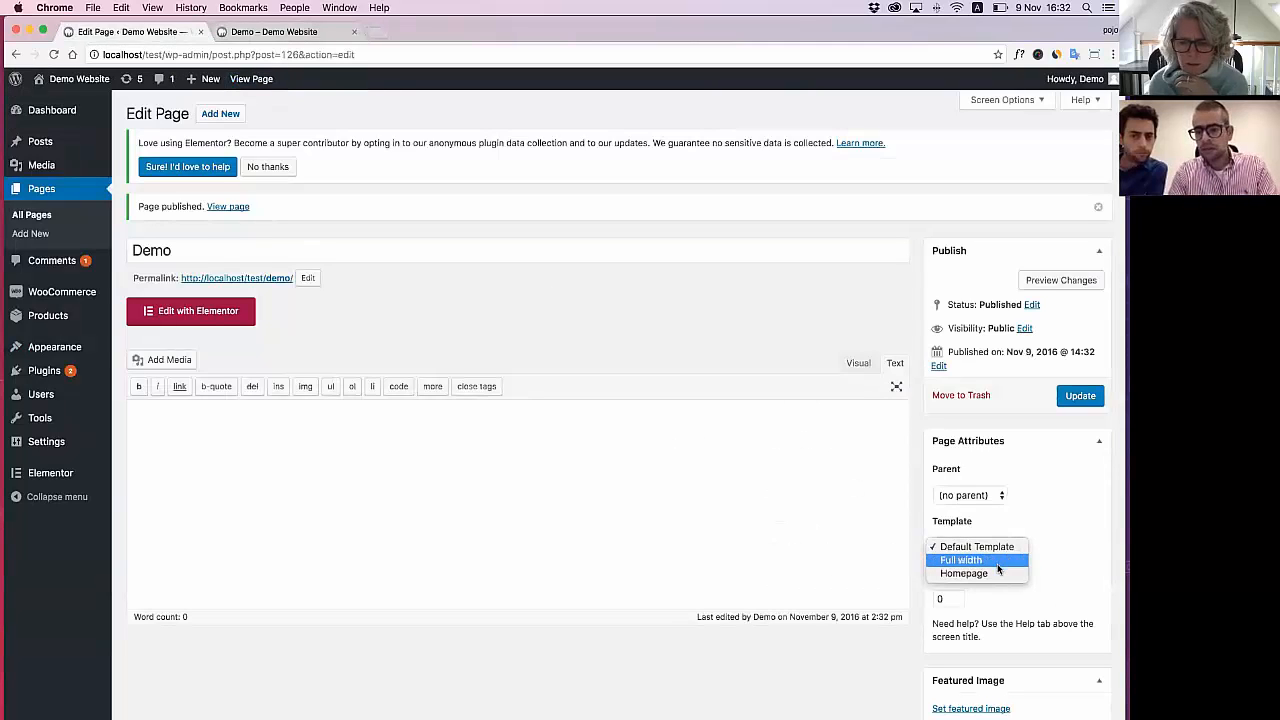
pyautogui.click(997, 567)
pyautogui.click(1072, 399)
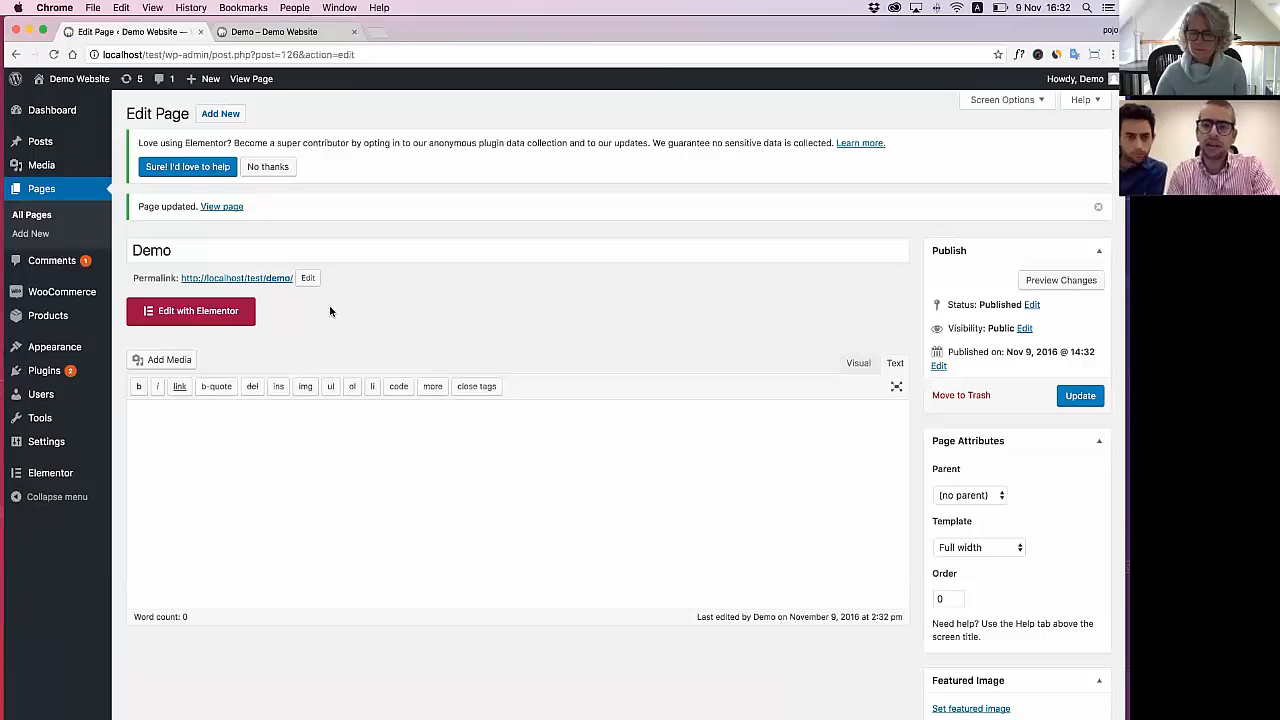
# Open the Demo page in the Elementor editor and look over its header, title and footer
pyautogui.click(190, 311)
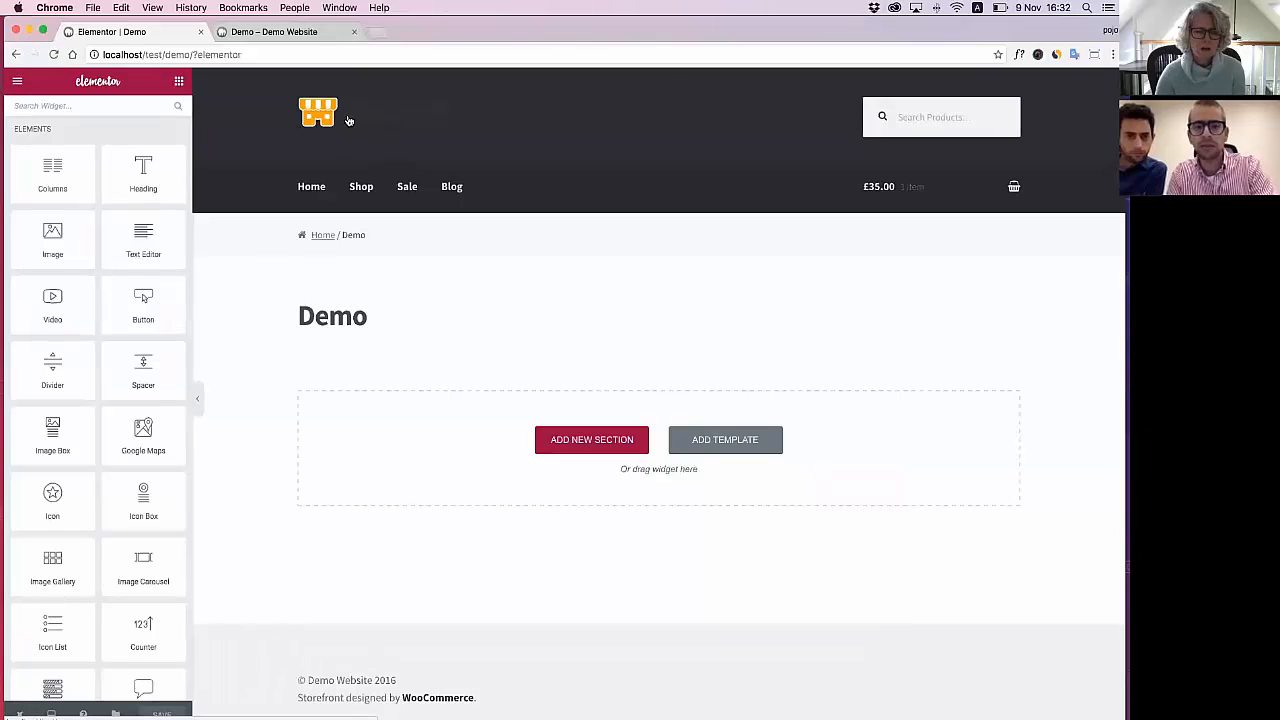
pyautogui.scroll(-1, 352, 146)
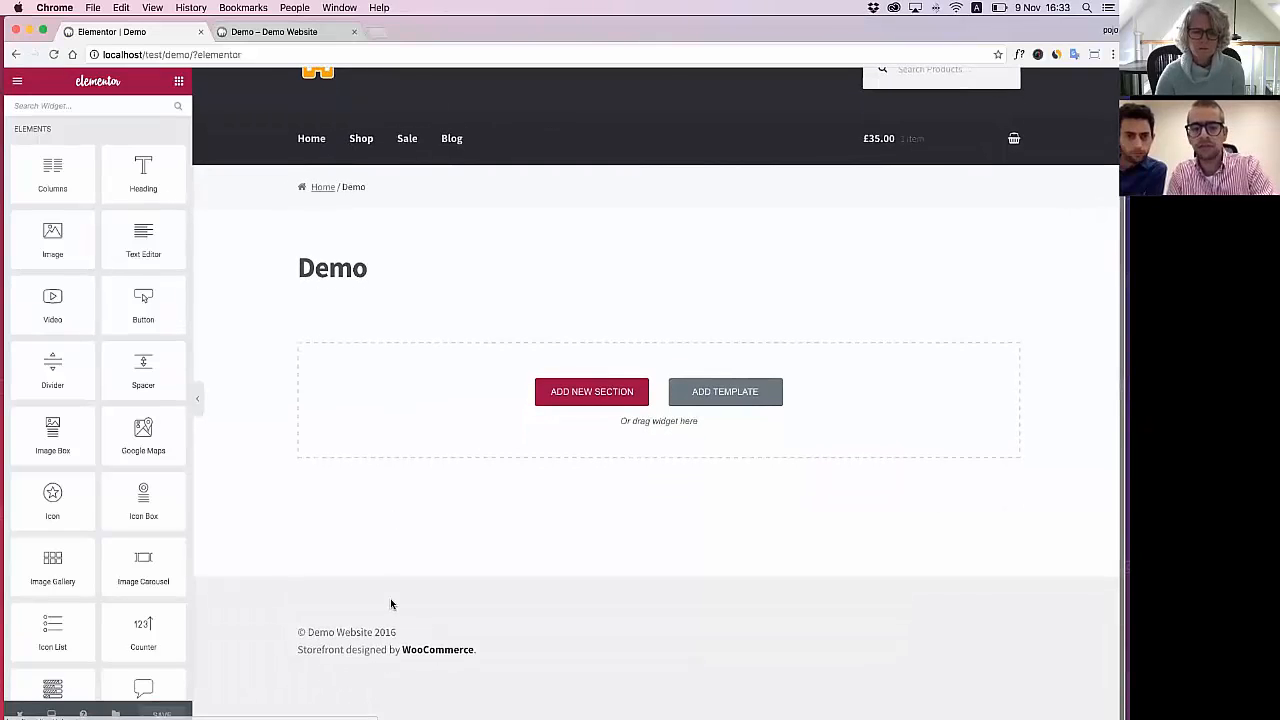
pyautogui.scroll(1, 491, 448)
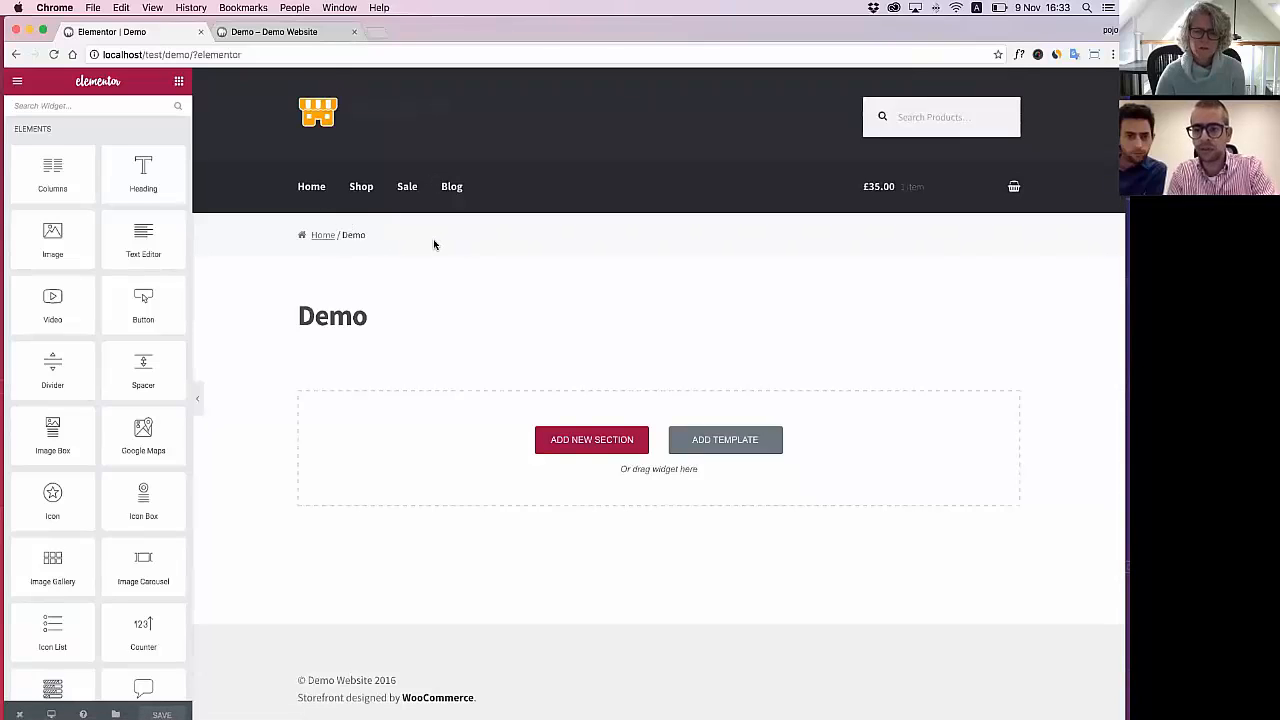
pyautogui.scroll(-1, 434, 245)
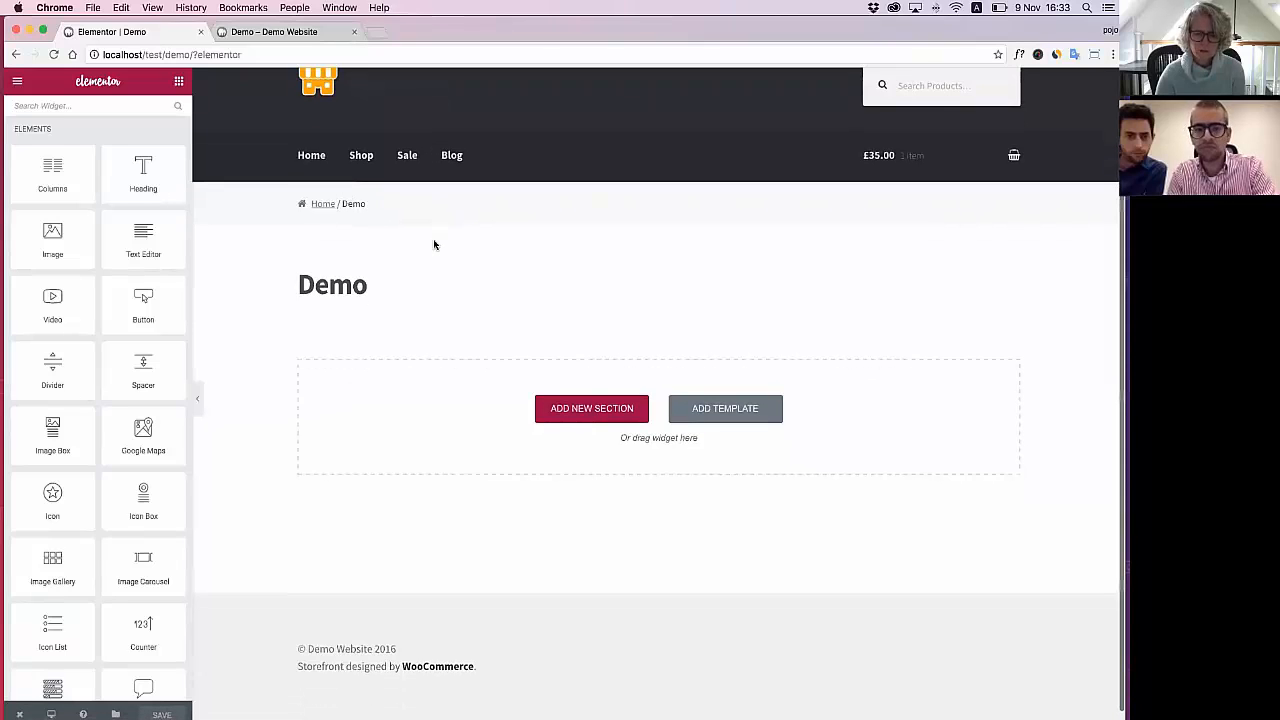
pyautogui.doubleClick(316, 281)
pyautogui.click(347, 281)
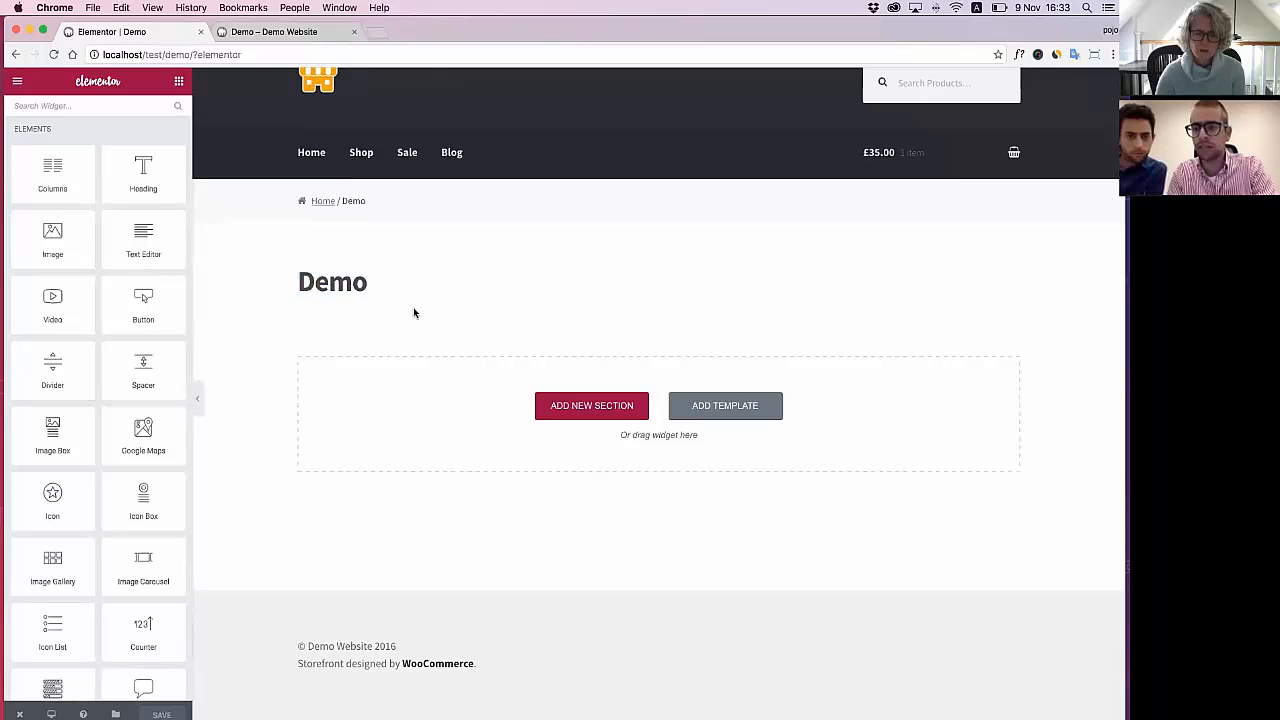
pyautogui.scroll(-1, 414, 312)
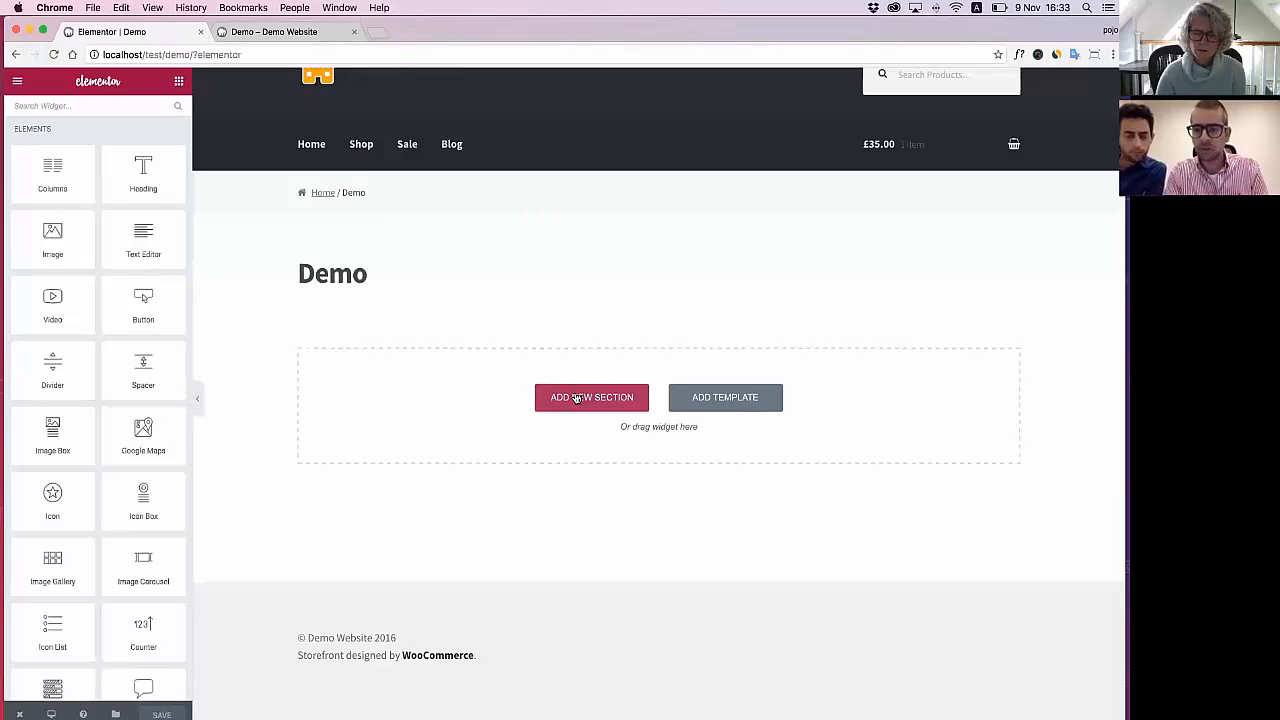
# Add a new single-column section to the page and place a Heading widget in it
pyautogui.click(577, 398)
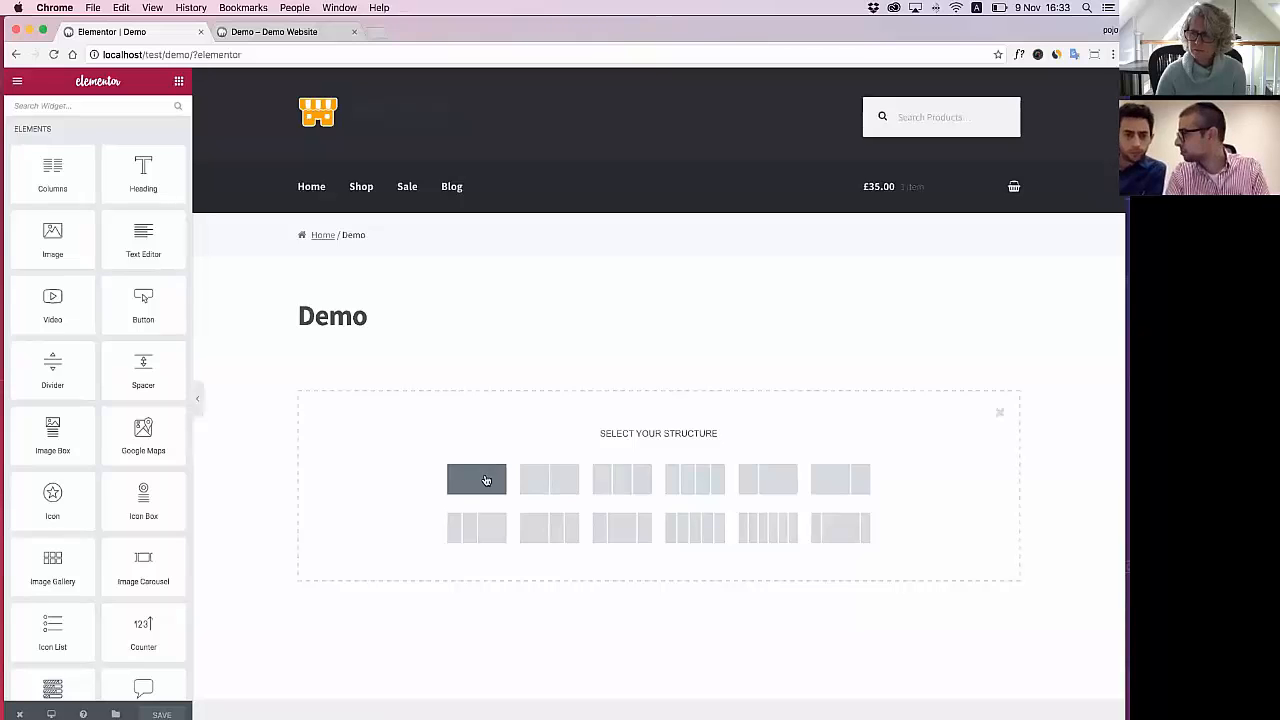
pyautogui.click(486, 480)
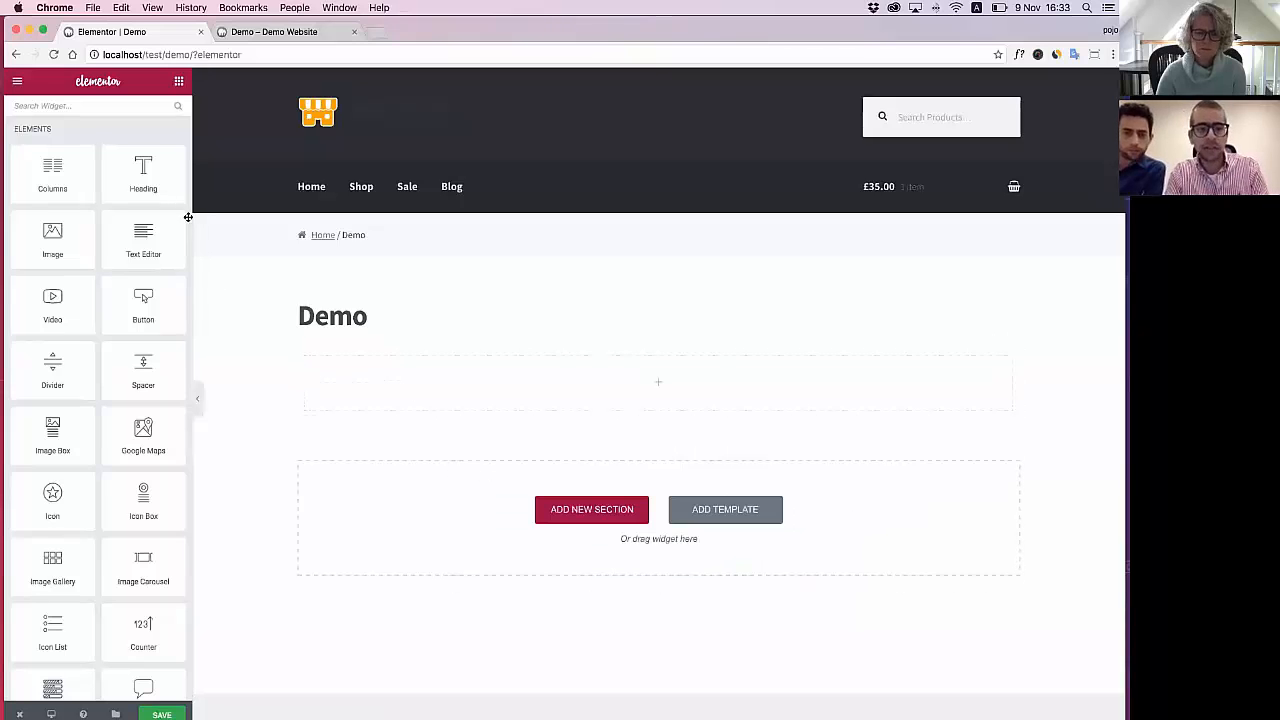
pyautogui.moveTo(143, 178); pyautogui.dragTo(382, 366)
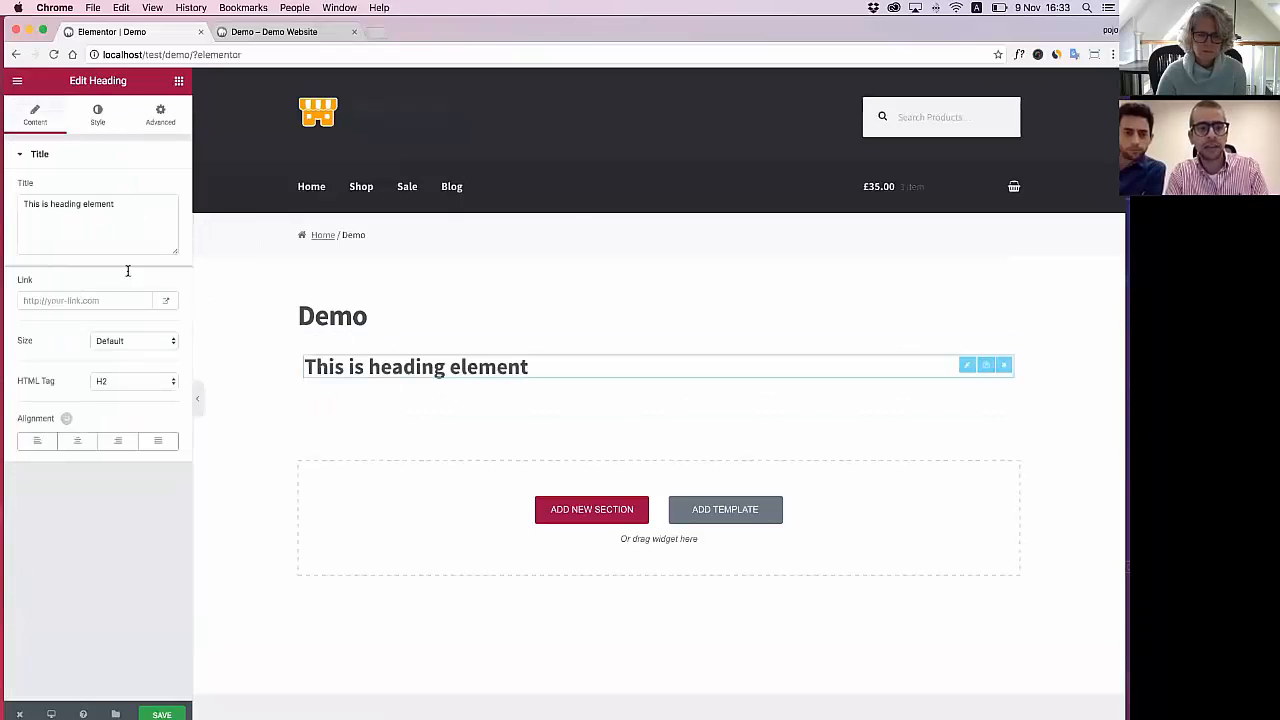
# Set the heading's title to "Welcome to Elementor" and align it to the center
pyautogui.tripleClick(109, 231)
pyautogui.write('Welcome to')
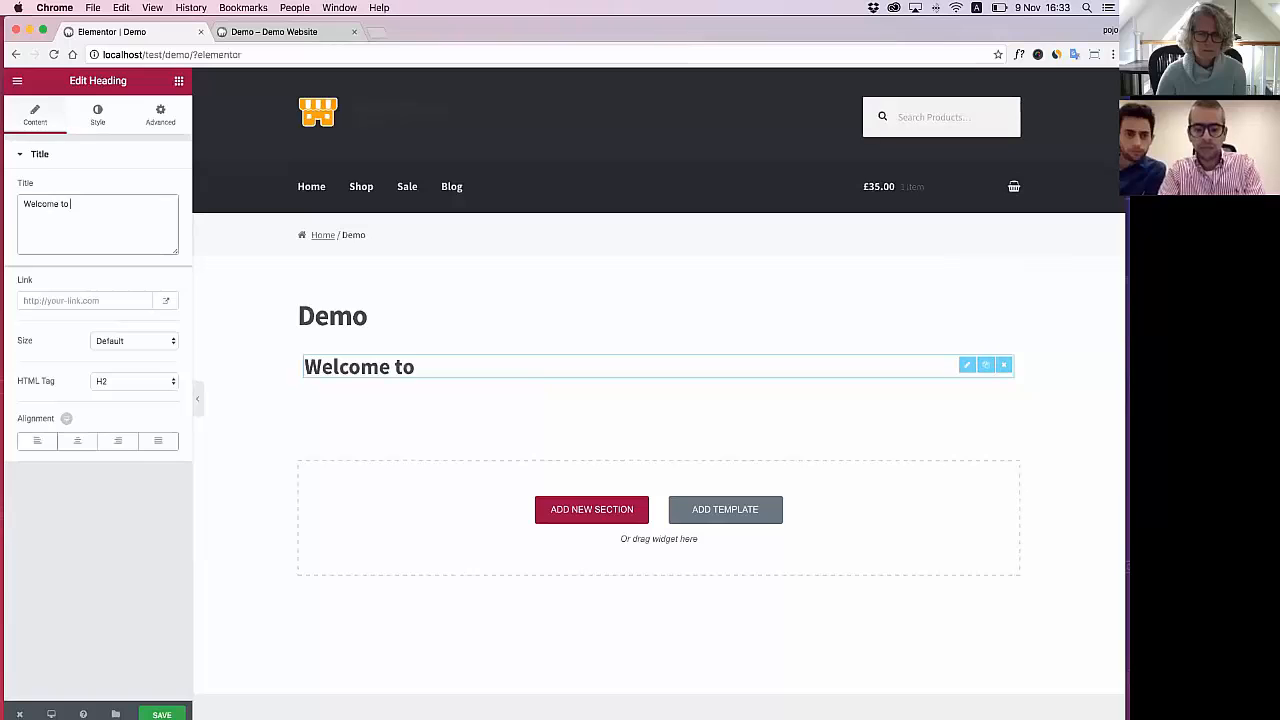
pyautogui.write(' Eleme')
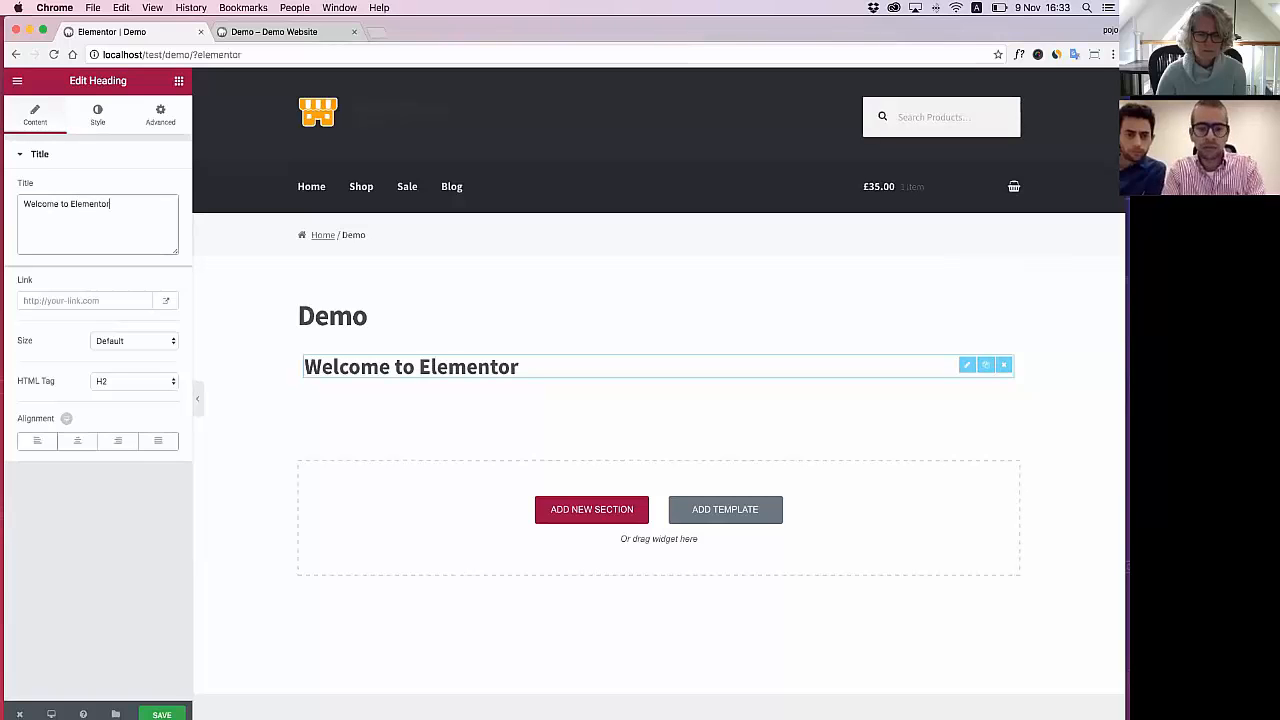
pyautogui.write('ntor')
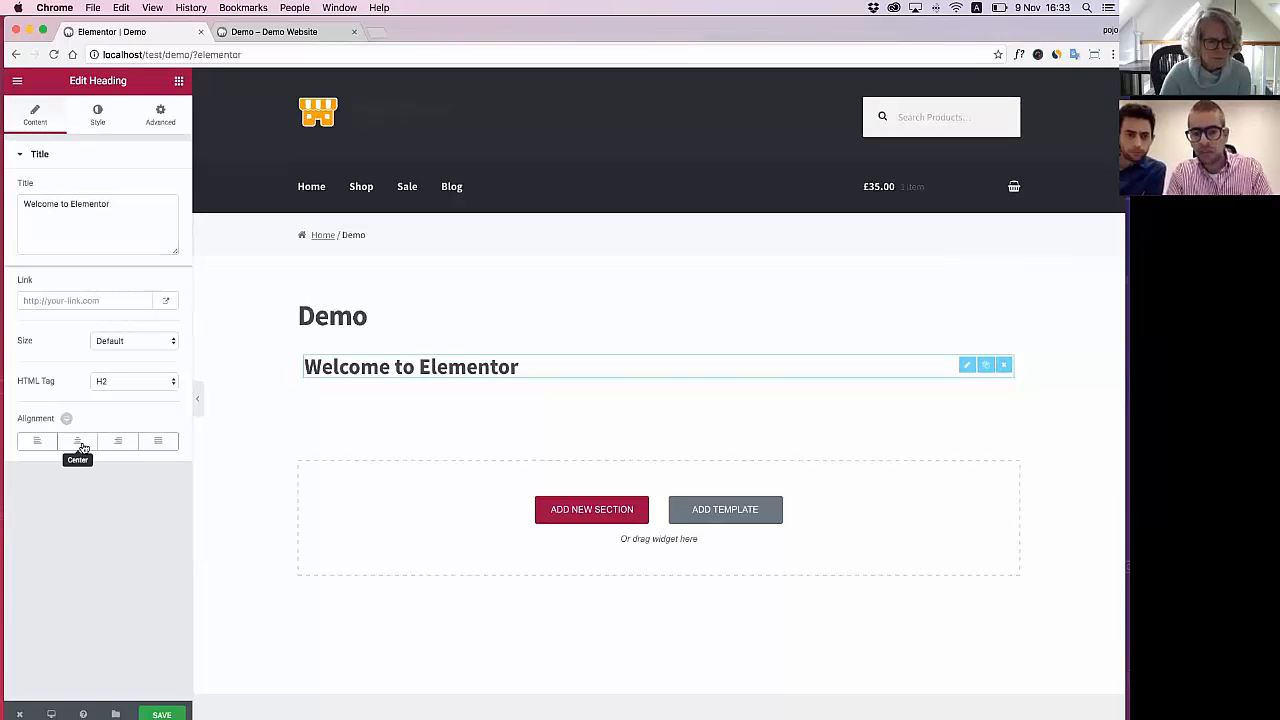
pyautogui.click(78, 441)
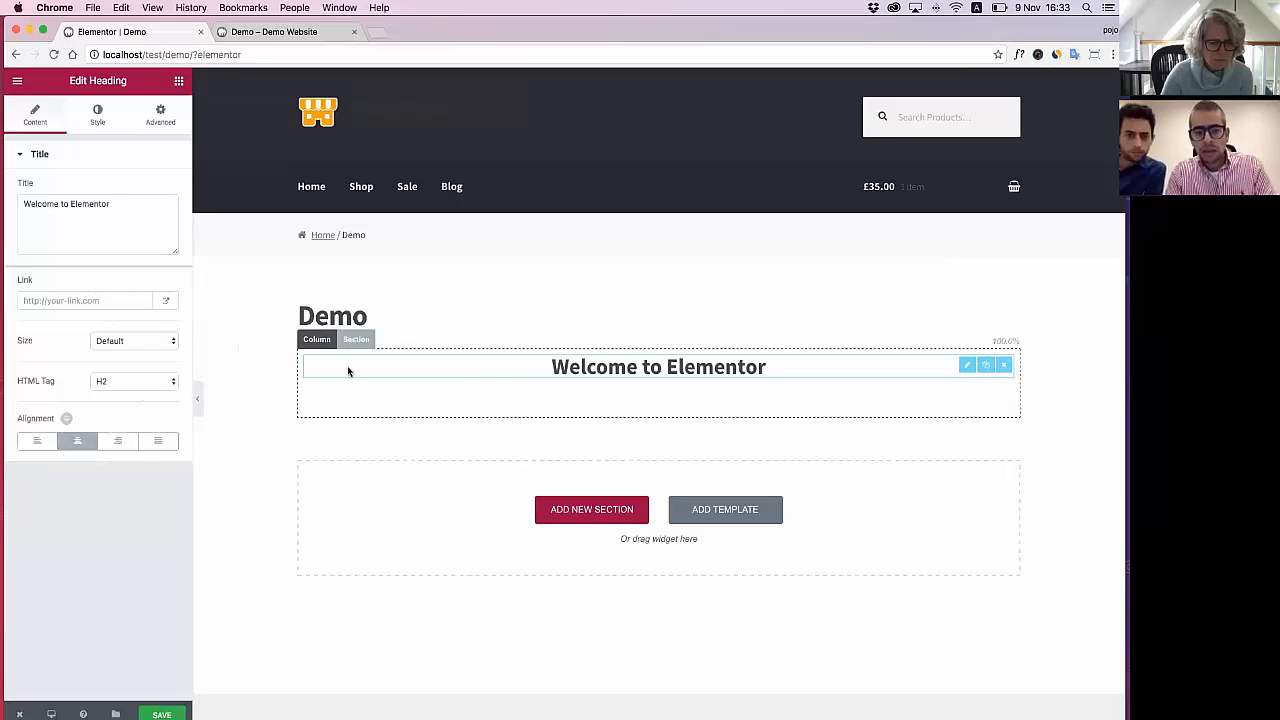
# Switch the heading's typography to Custom and set its font size to 50 px
pyautogui.click(100, 116)
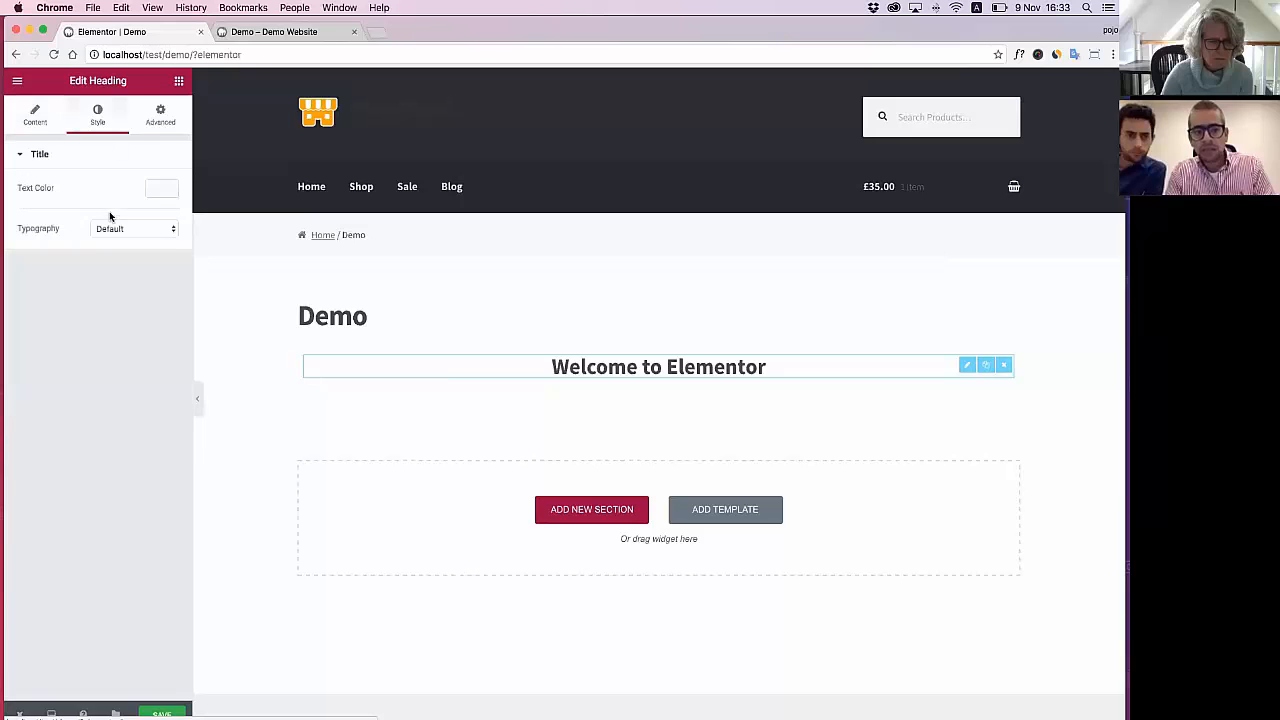
pyautogui.click(110, 229)
pyautogui.click(111, 240)
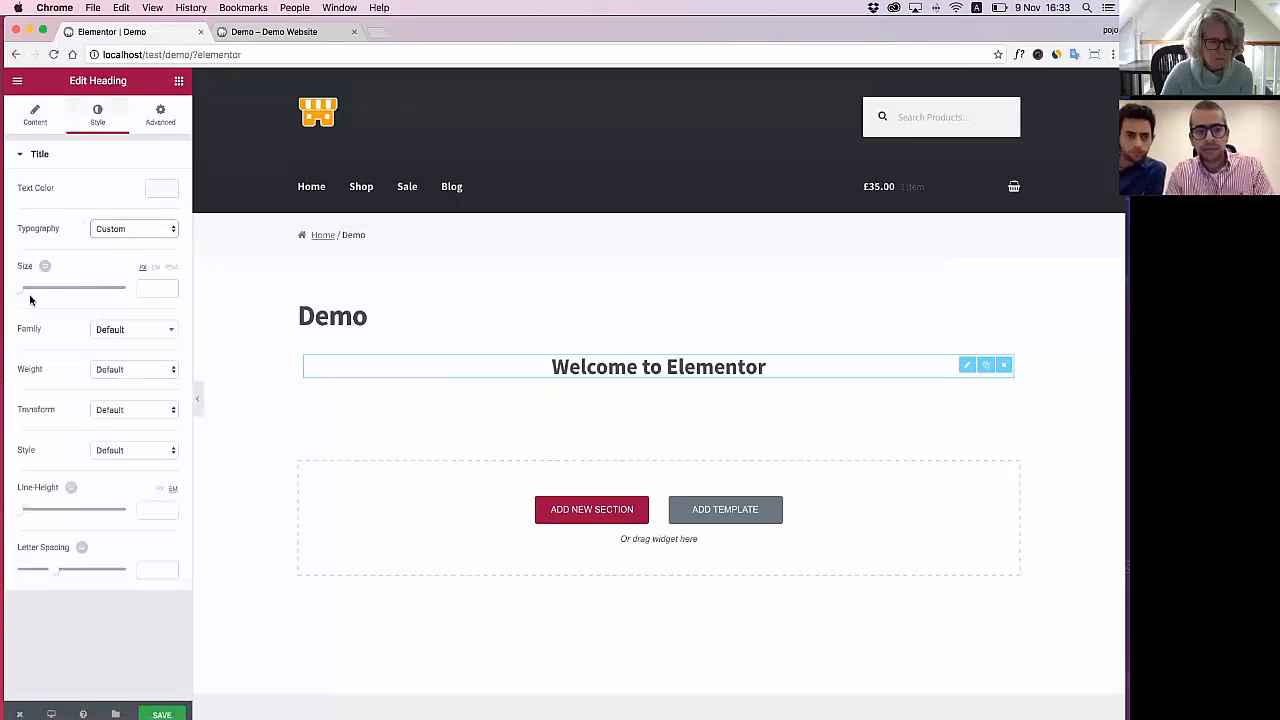
pyautogui.moveTo(17, 289); pyautogui.dragTo(43, 289)
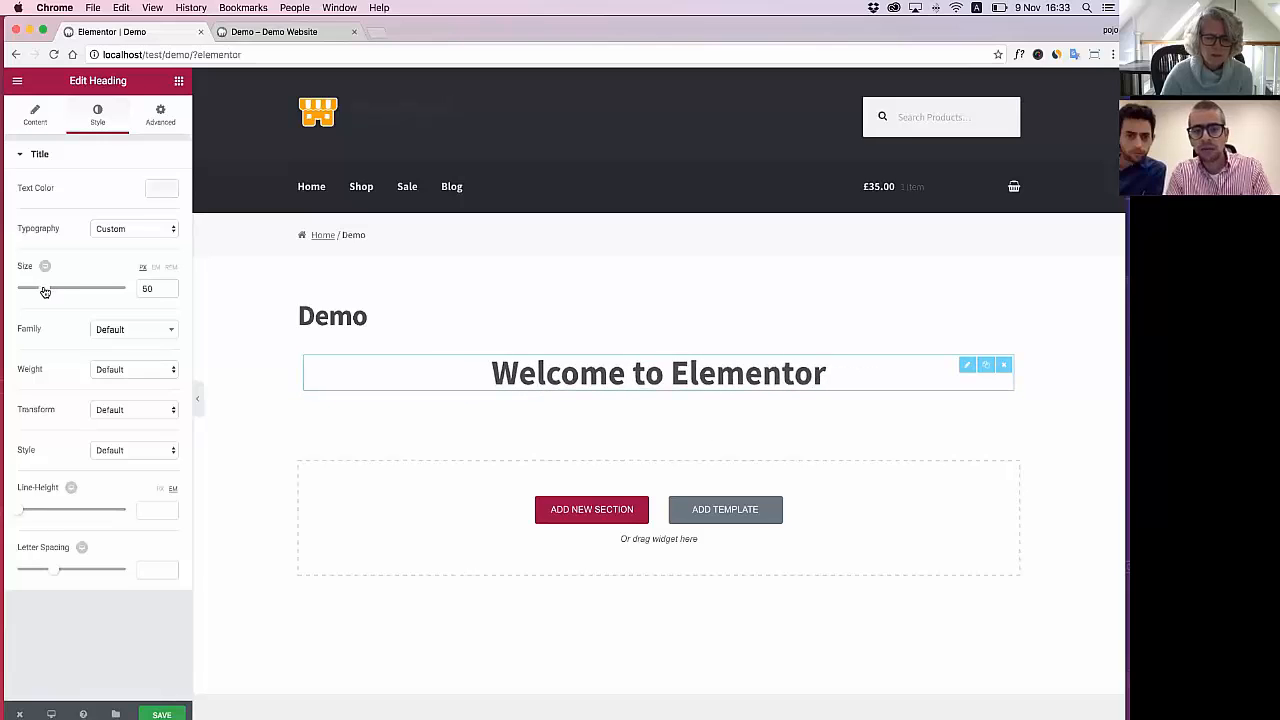
# Change the heading's text color to a teal green
pyautogui.click(166, 189)
pyautogui.click(100, 242)
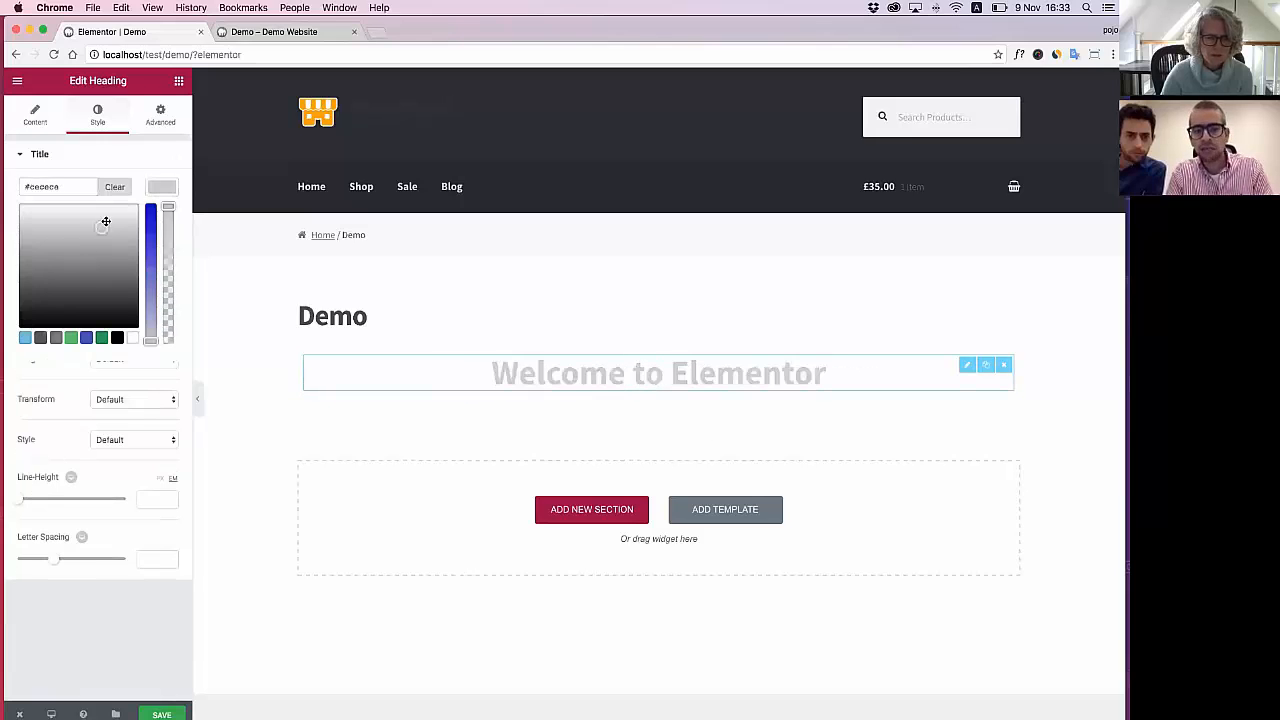
pyautogui.click(84, 294)
pyautogui.click(70, 338)
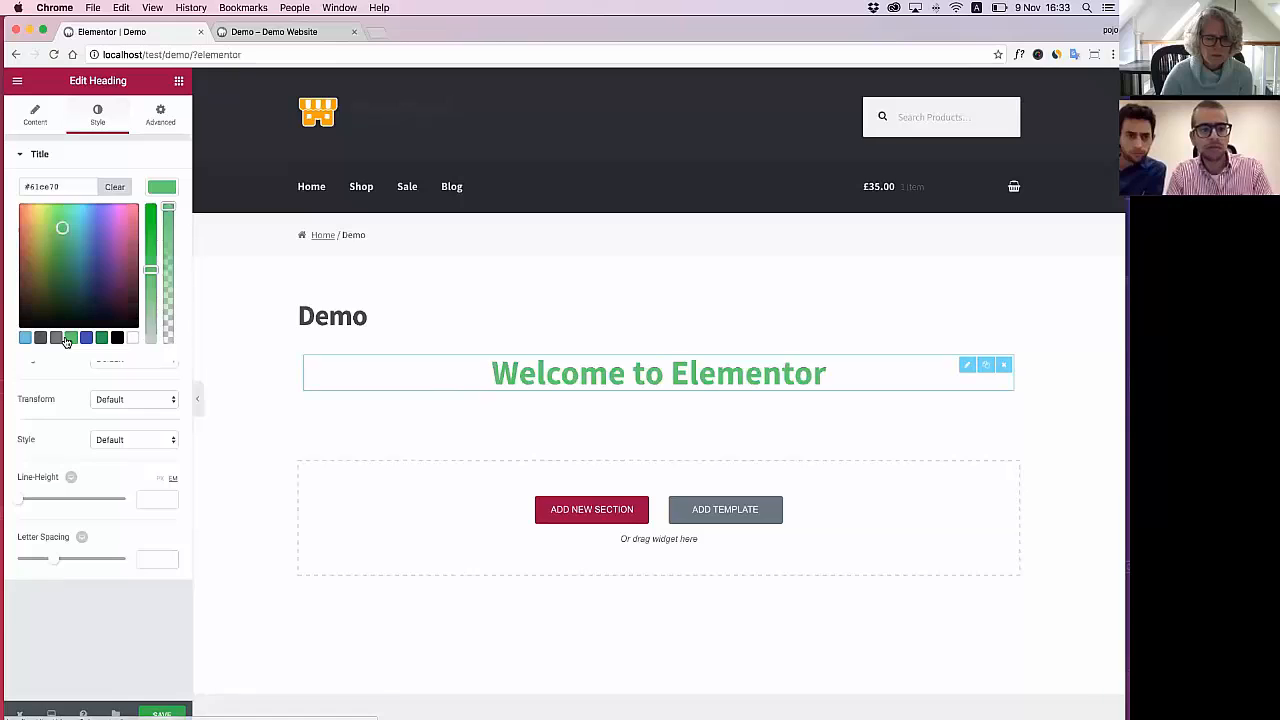
pyautogui.moveTo(66, 256); pyautogui.dragTo(73, 230)
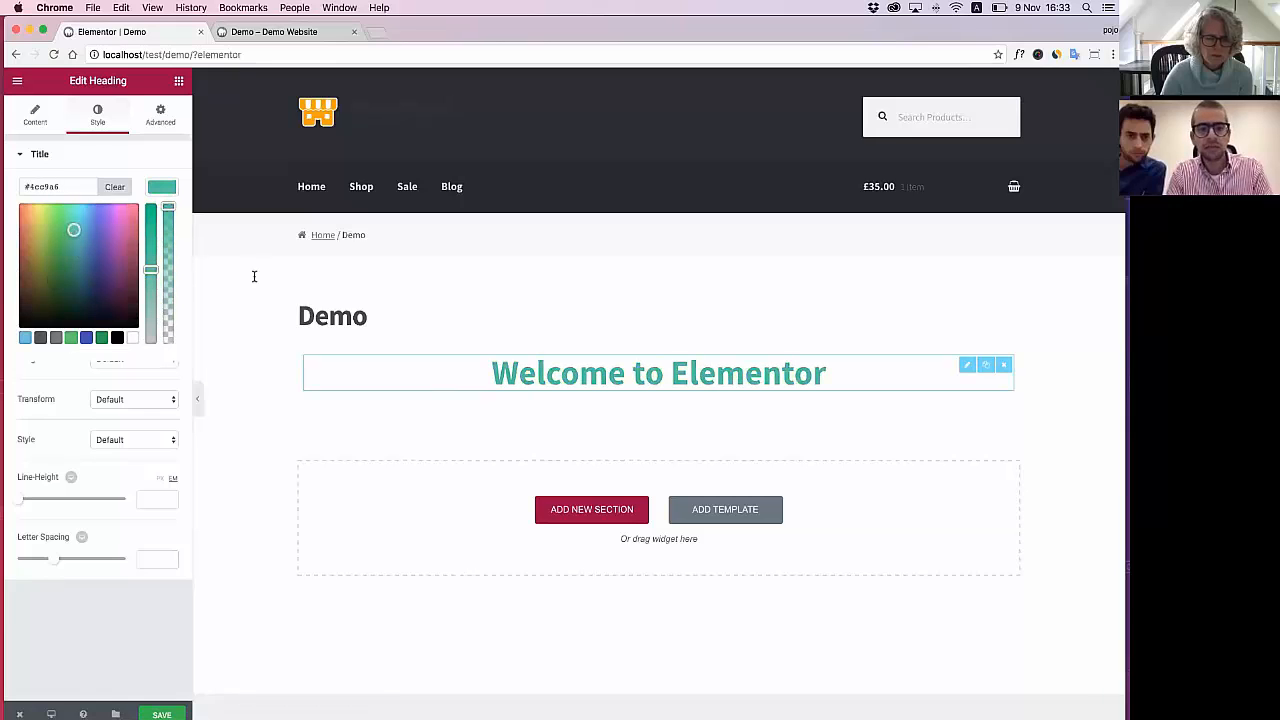
pyautogui.click(167, 192)
# Set the heading section's background type to Classic and select clothing.jpg in the media library for its background image
pyautogui.moveTo(348, 366)
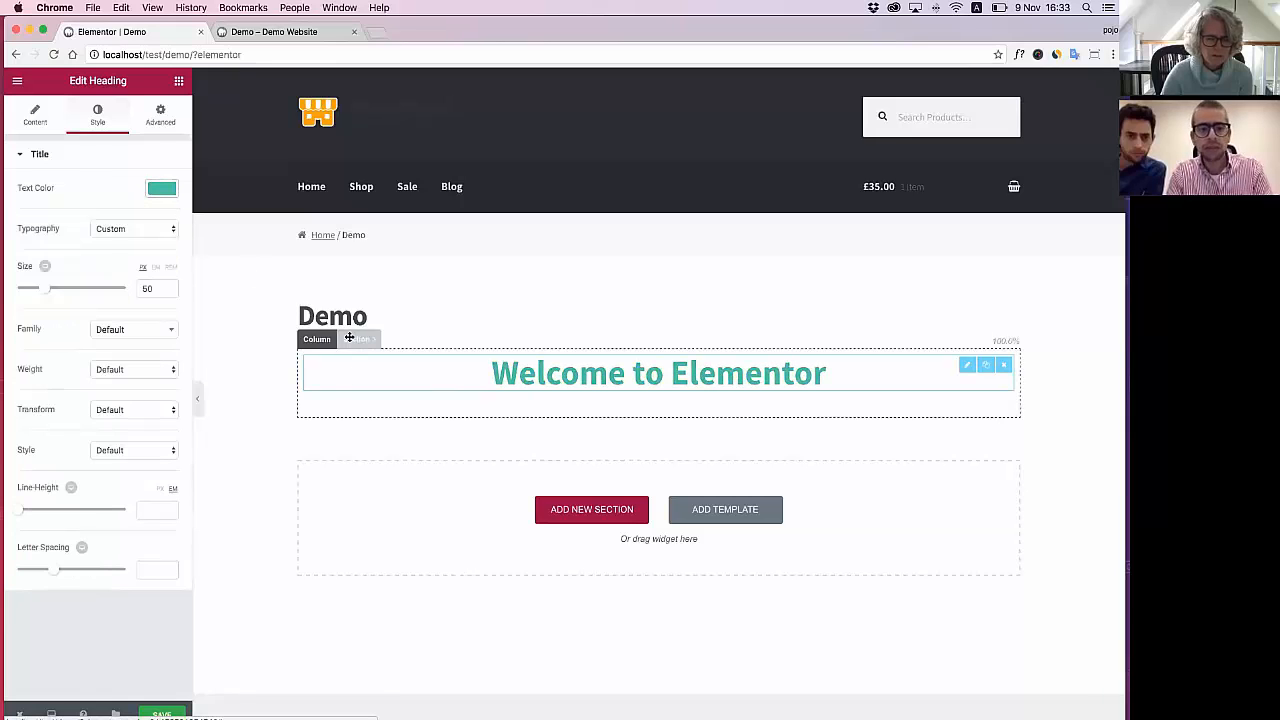
pyautogui.click(350, 338)
pyautogui.click(88, 126)
pyautogui.click(94, 204)
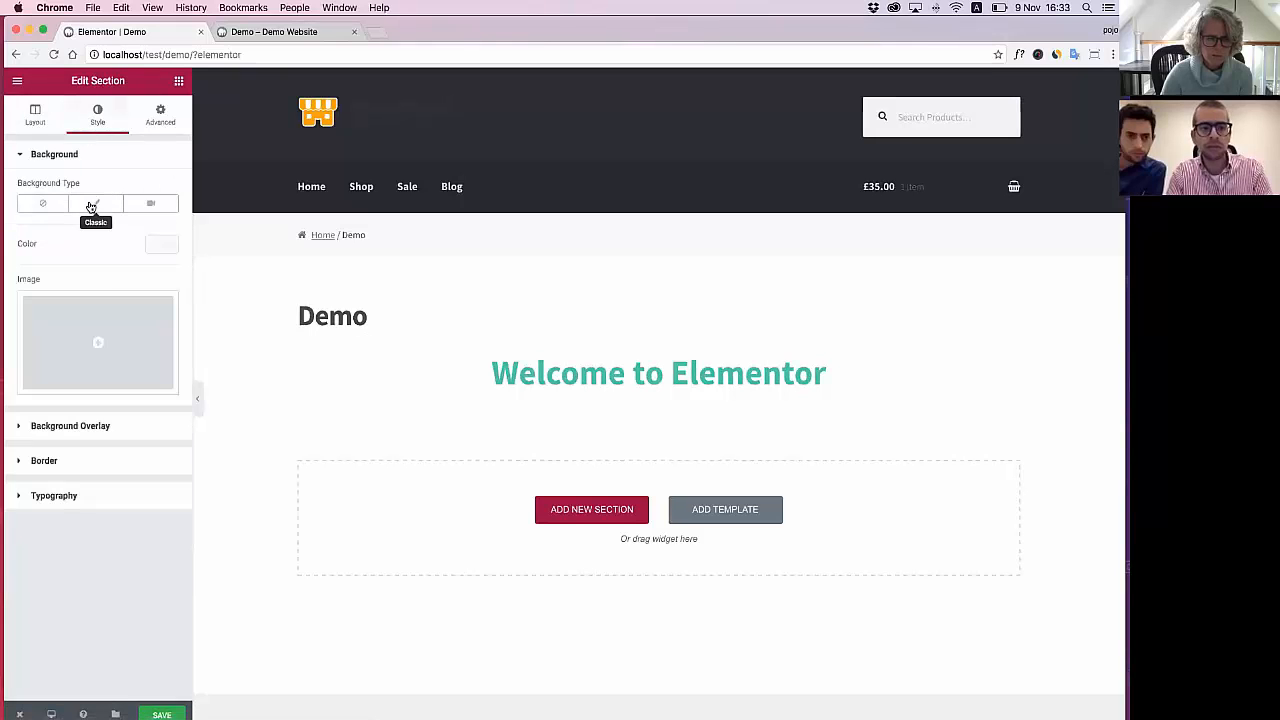
pyautogui.click(110, 296)
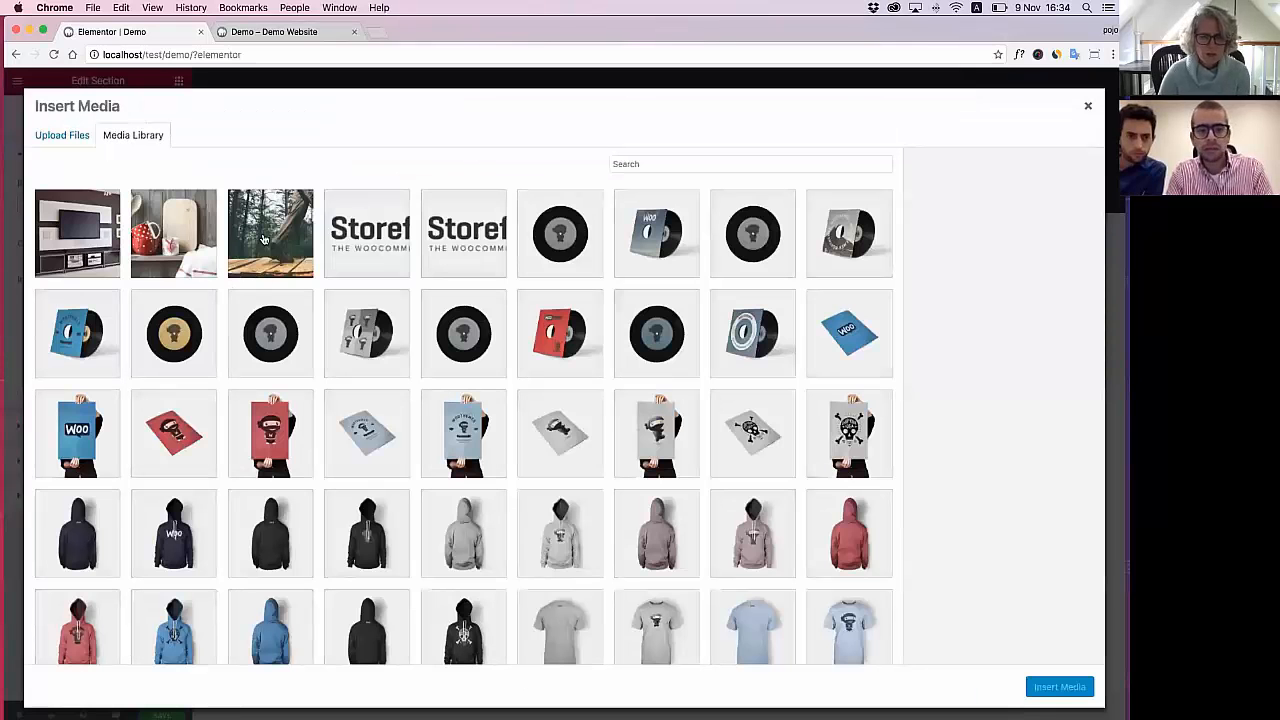
pyautogui.click(280, 234)
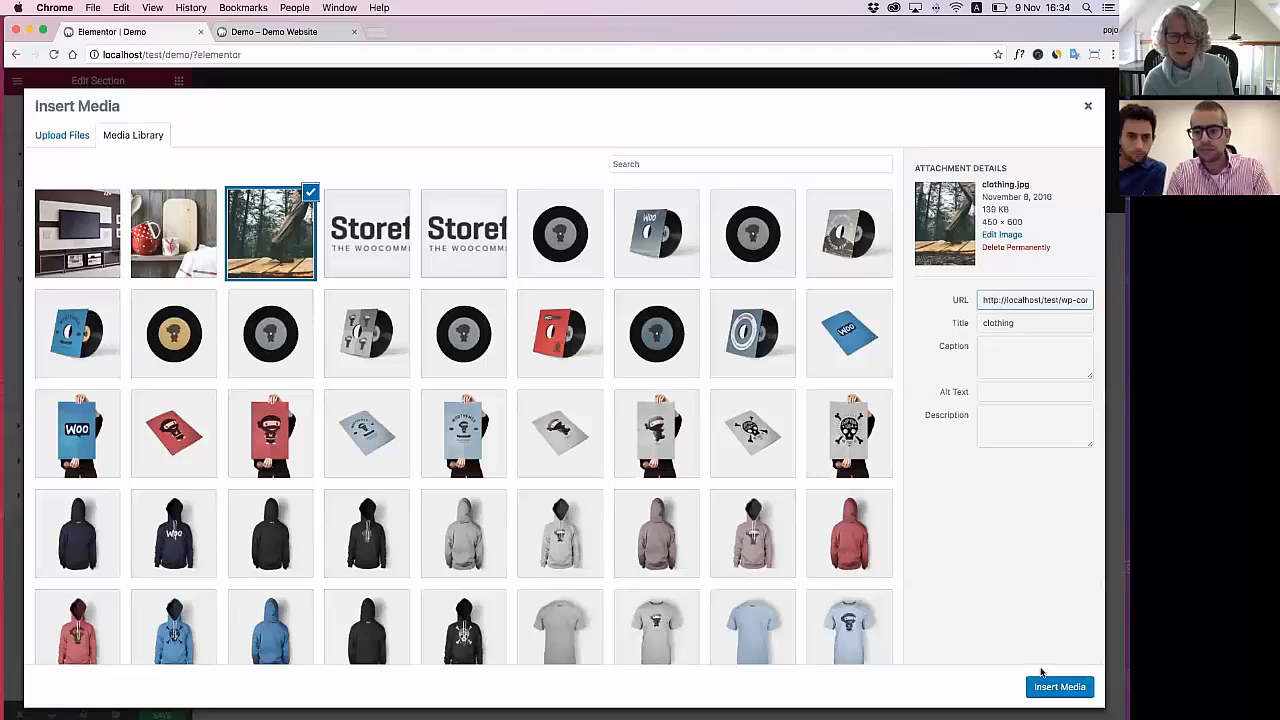
# Switch to Finder and open the free photos folder inside the Elementor folder in Dropbox
pyautogui.moveTo(230, 700)
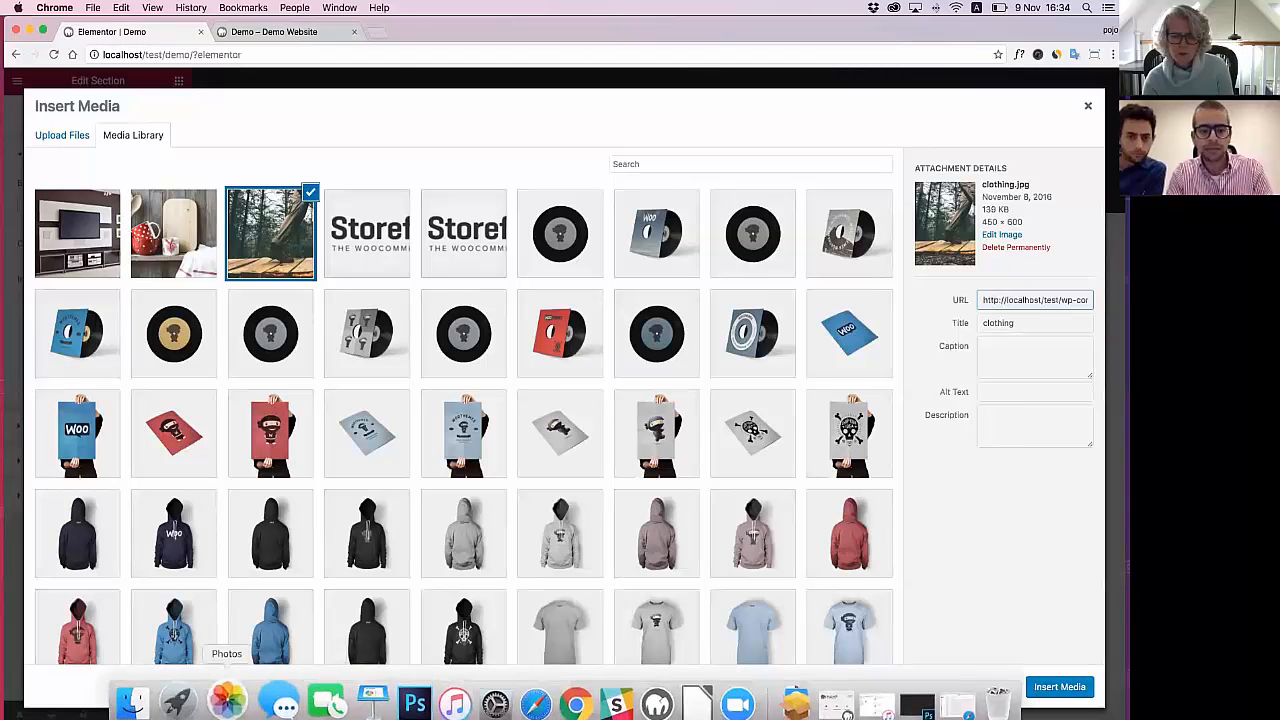
pyautogui.click(158, 697)
pyautogui.click(255, 204)
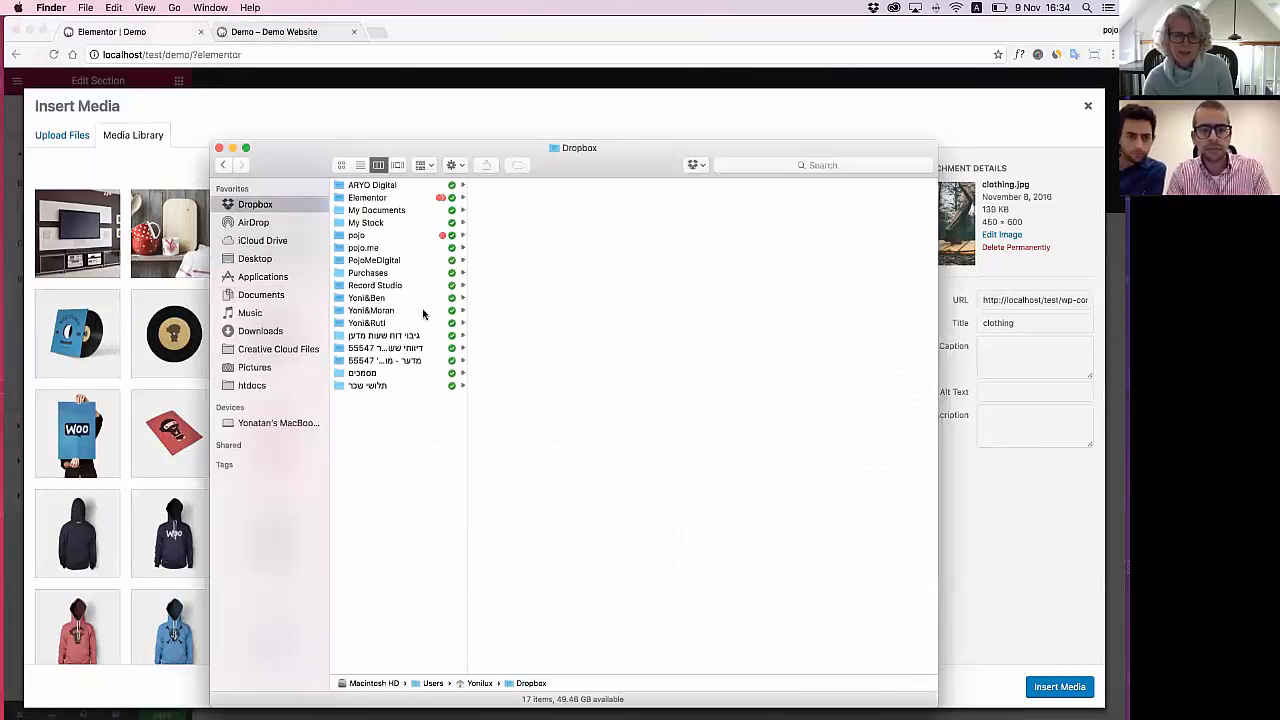
pyautogui.click(390, 214)
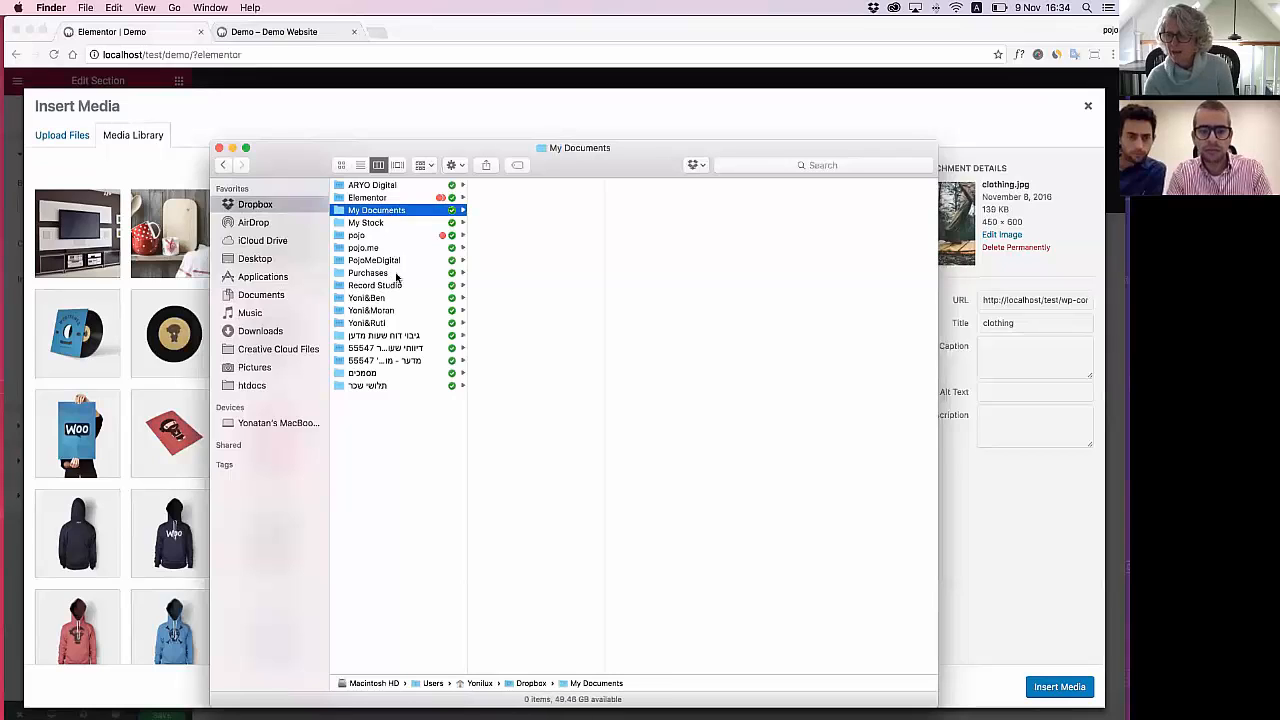
pyautogui.click(389, 198)
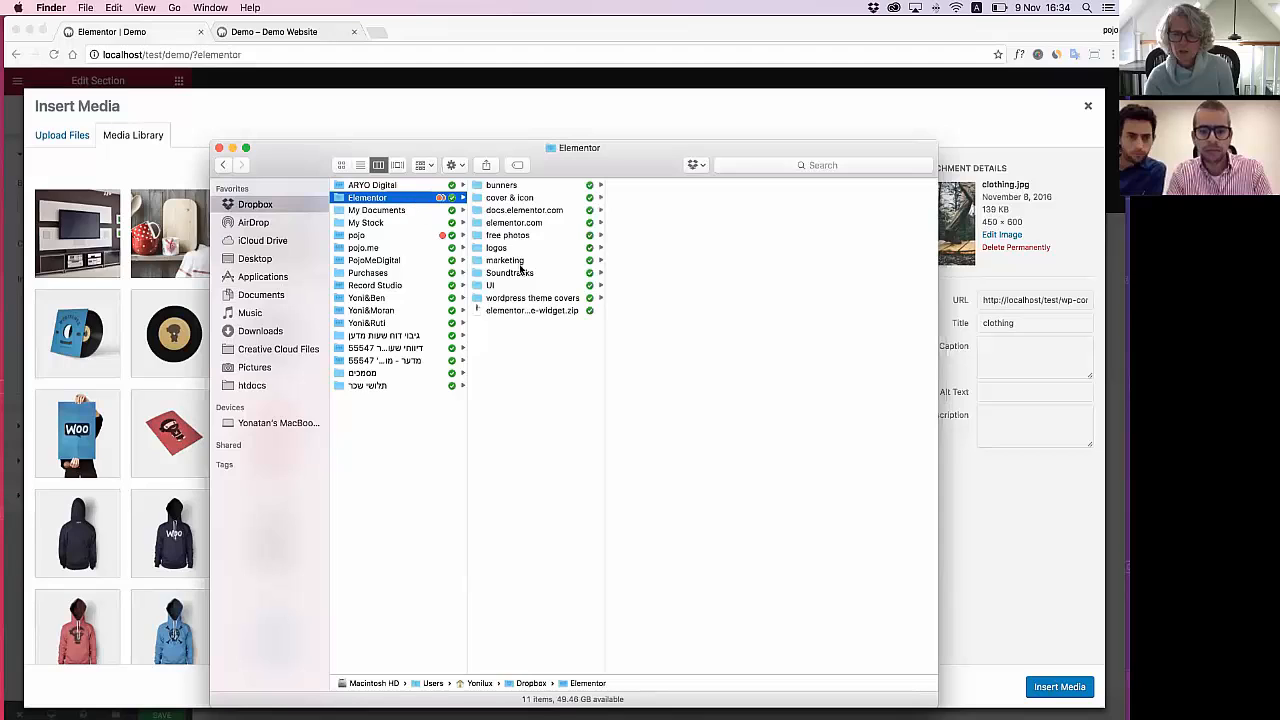
pyautogui.click(508, 236)
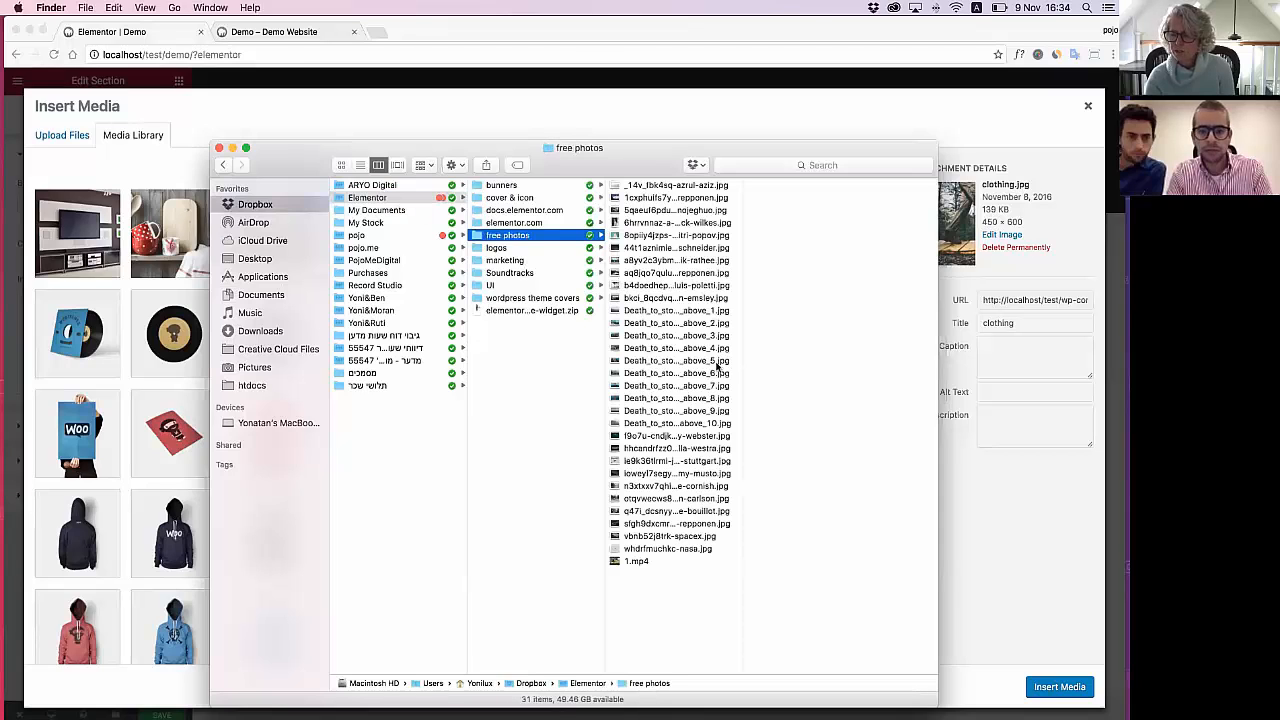
# Upload the 15 consecutive photos from b4doedhep to ie9k36tlrmi to the media library and insert the misty hills photo as the section's background
pyautogui.click(670, 286)
pyautogui.keyDown('shift'); pyautogui.click(670, 461); pyautogui.keyUp('shift')
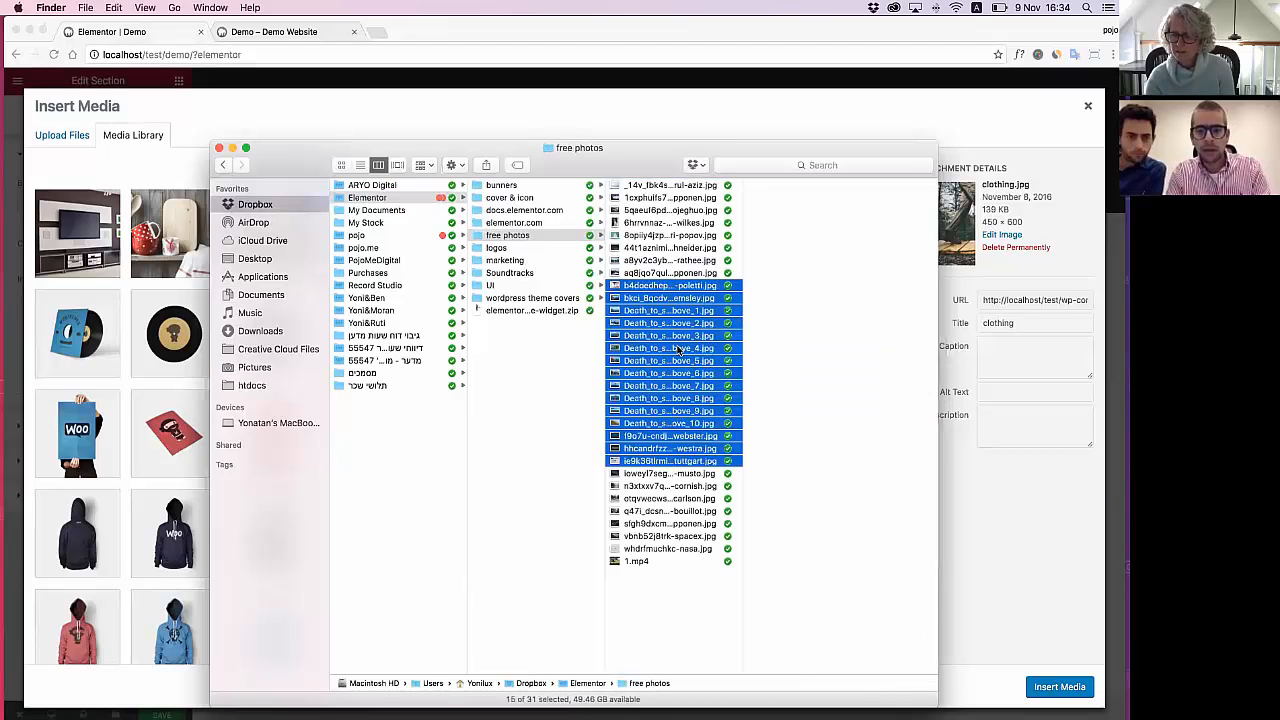
pyautogui.moveTo(680, 345); pyautogui.dragTo(191, 123)
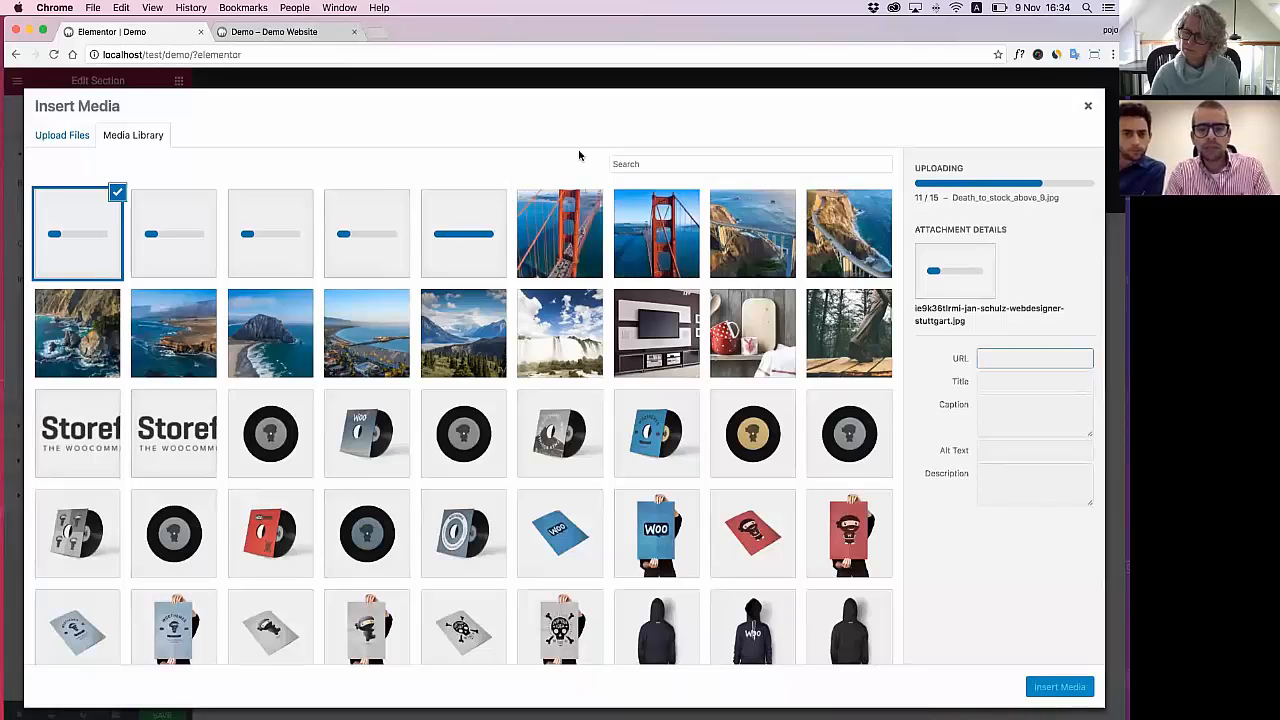
pyautogui.click(1058, 687)
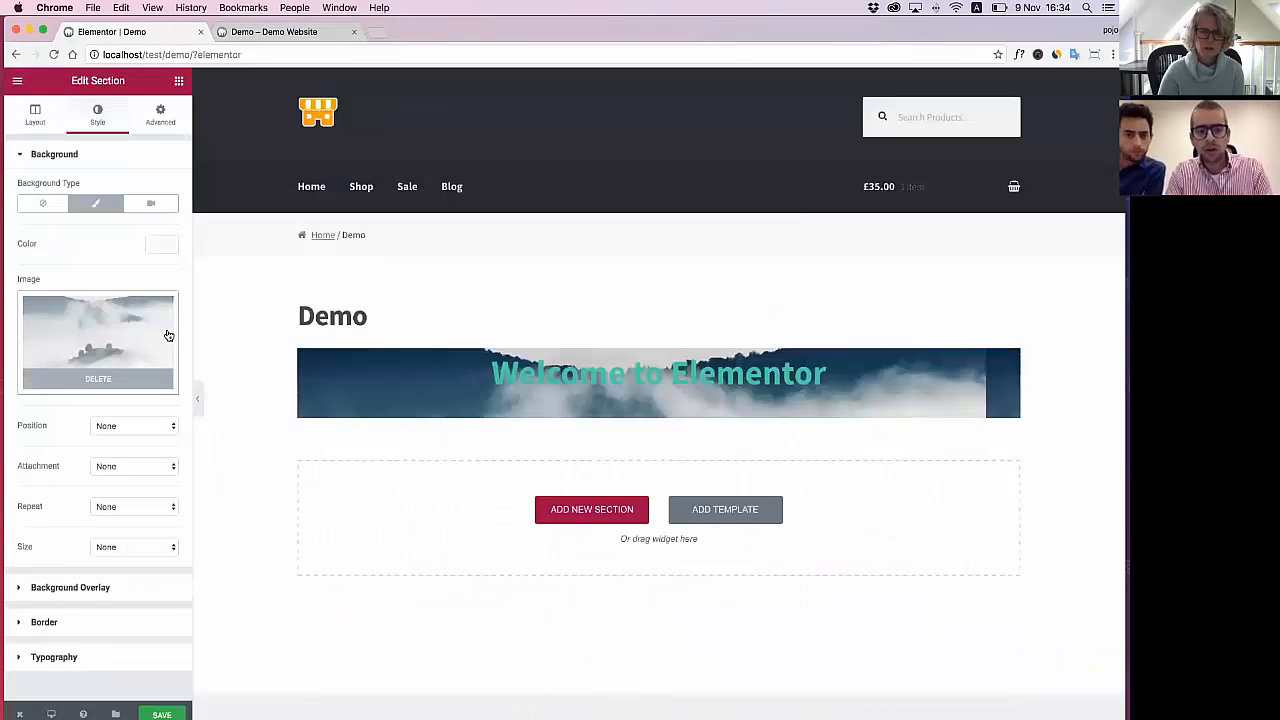
# Change the text color of the "Welcome to Elementor" heading to white
pyautogui.click(504, 372)
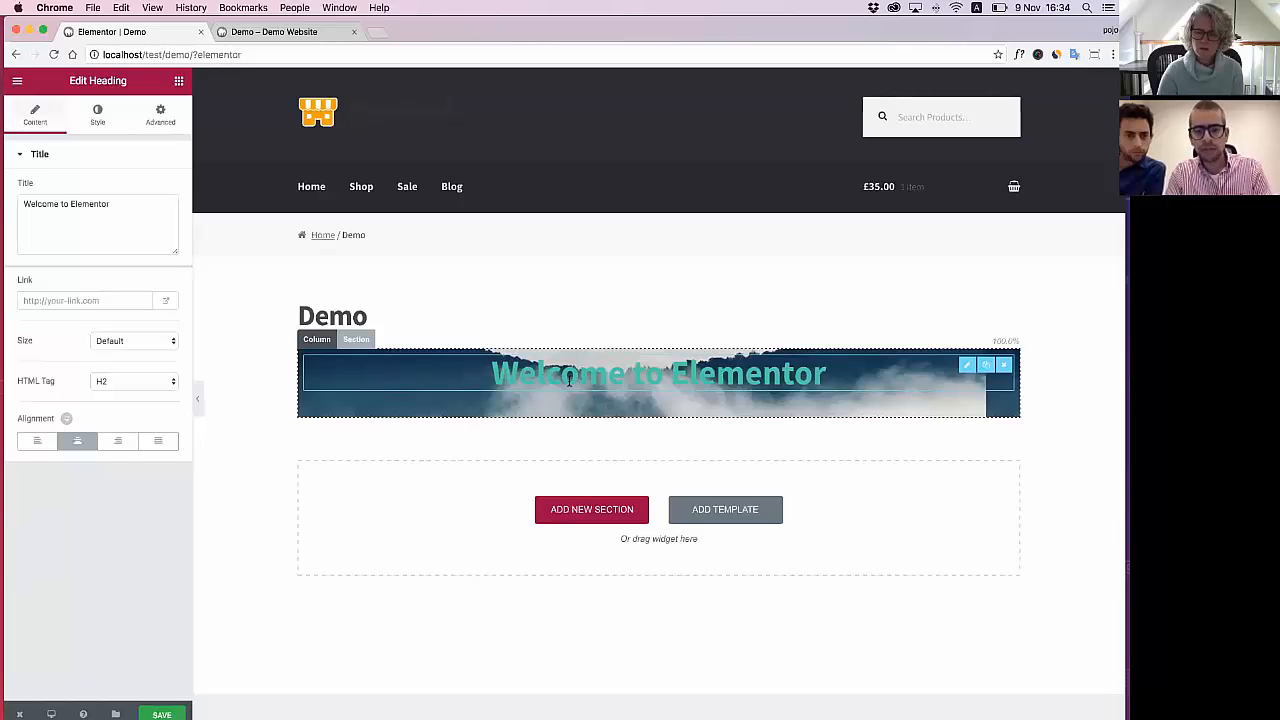
pyautogui.click(178, 81)
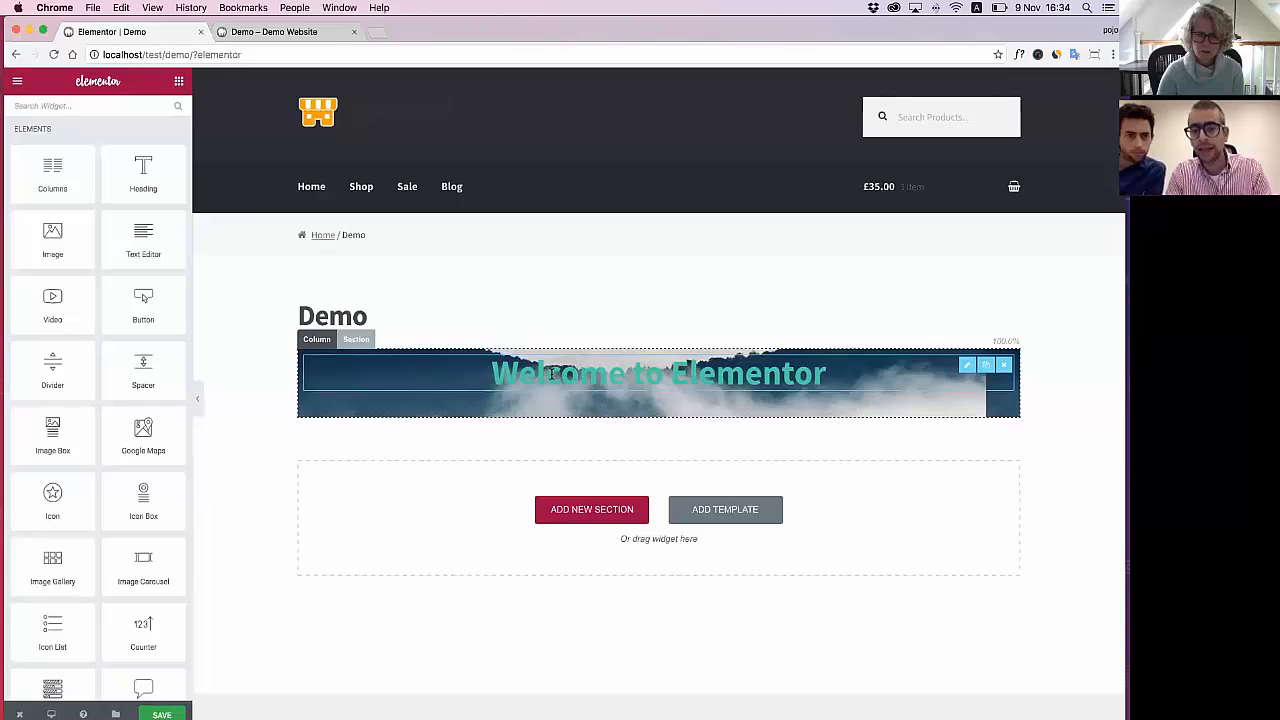
pyautogui.click(540, 372)
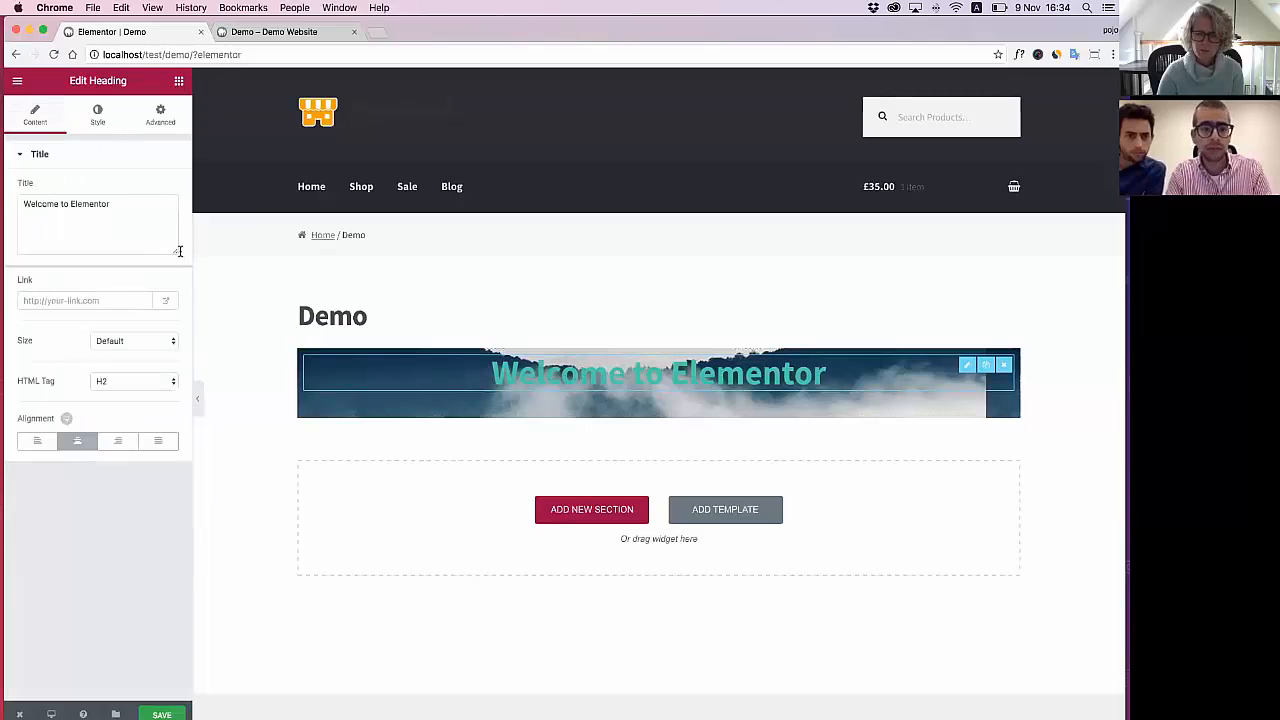
pyautogui.click(97, 115)
pyautogui.click(161, 186)
pyautogui.click(127, 338)
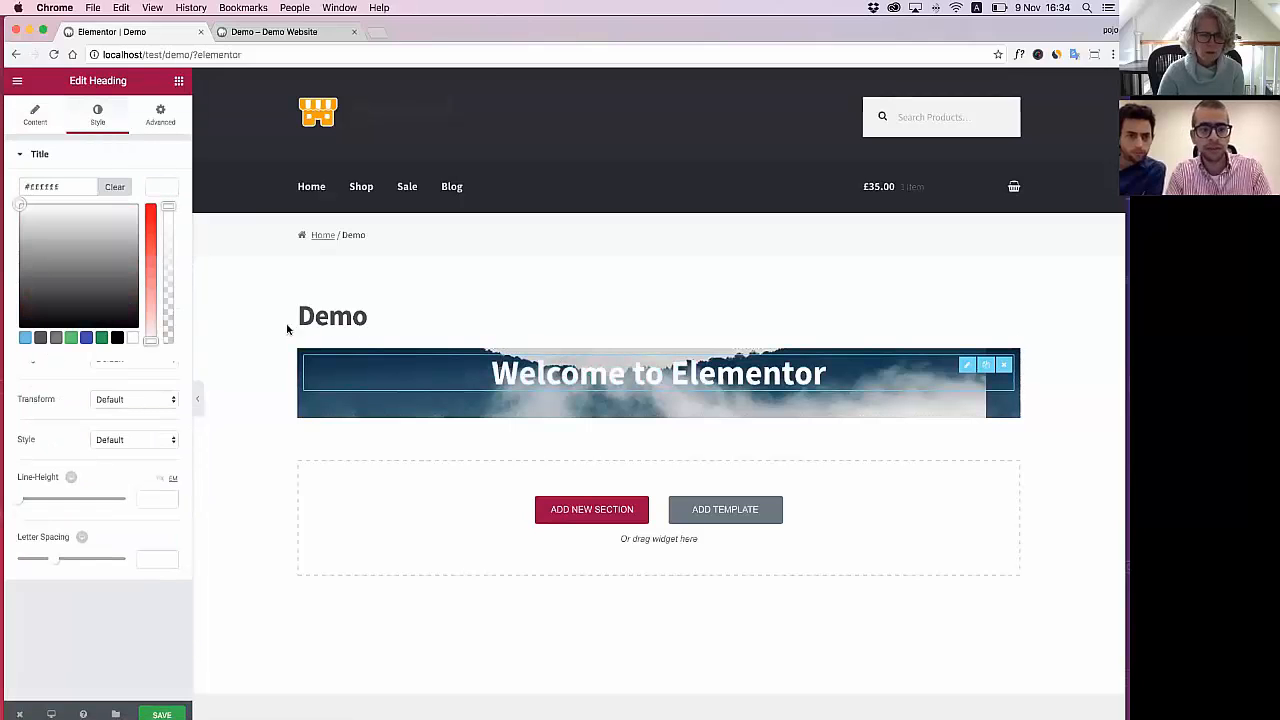
# Set the section's height to Min Height with a minimum height of 498
pyautogui.click(355, 337)
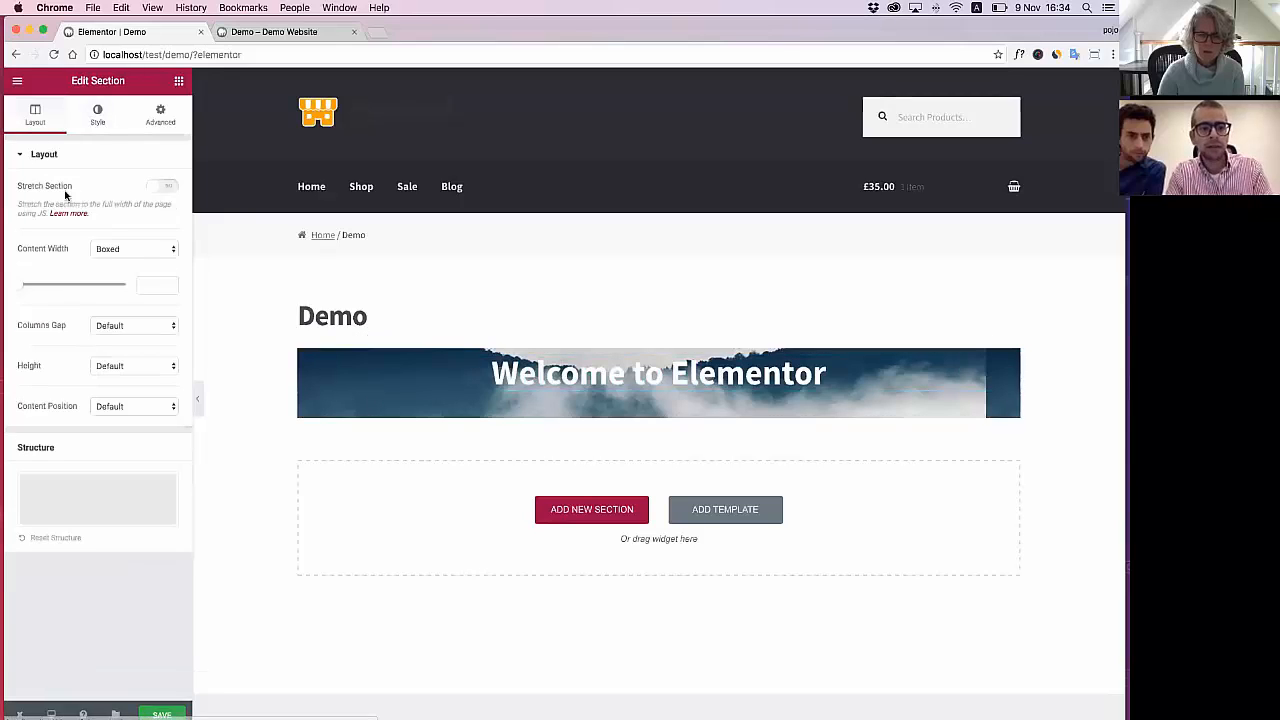
pyautogui.click(107, 368)
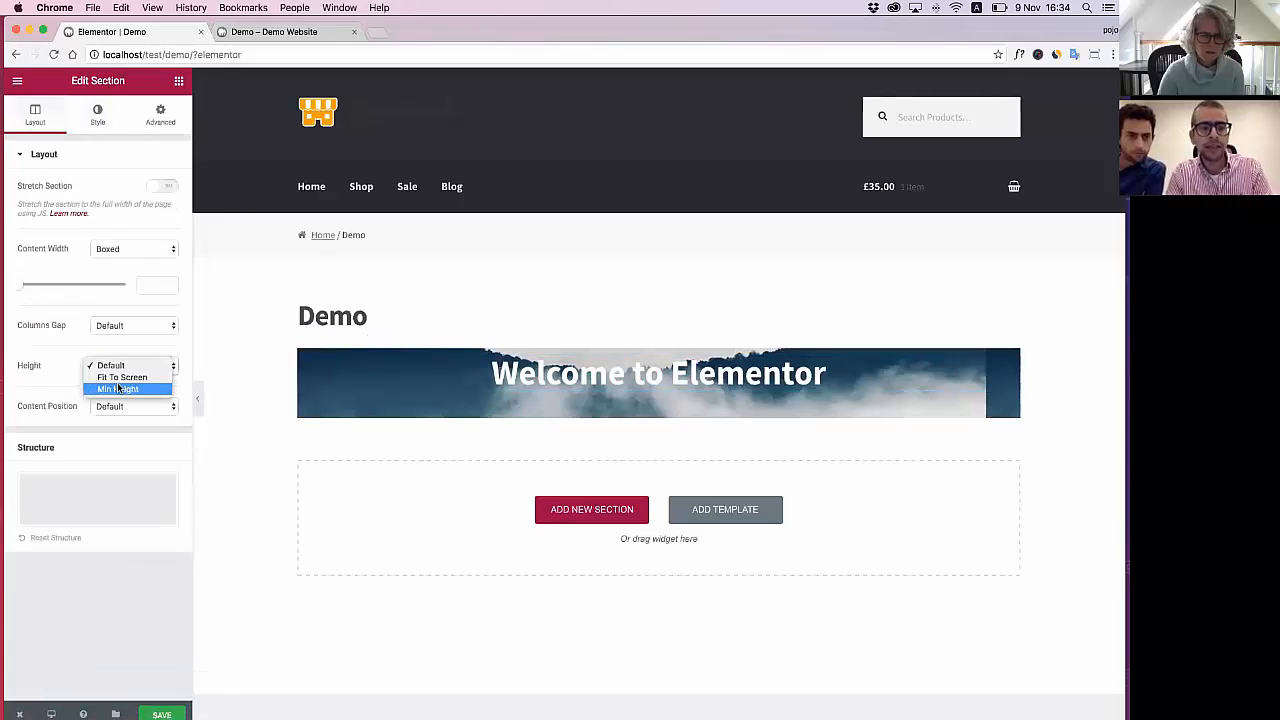
pyautogui.click(118, 388)
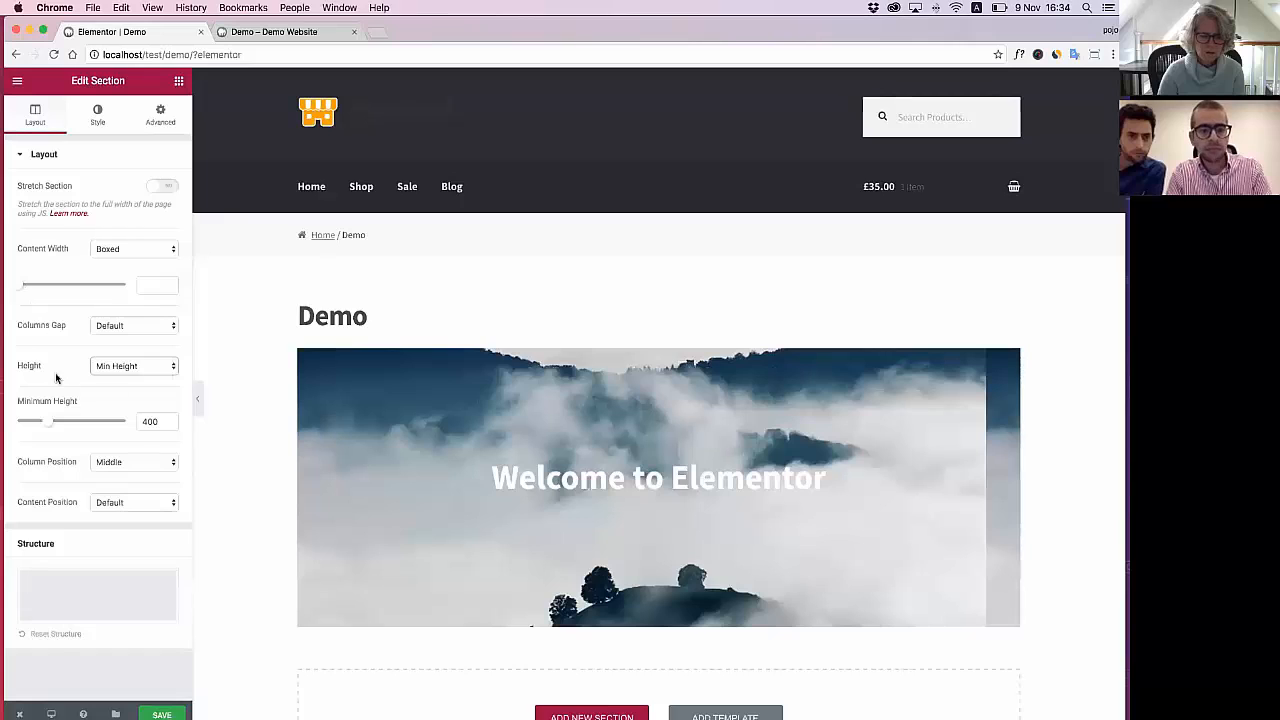
pyautogui.moveTo(50, 429); pyautogui.dragTo(55, 429)
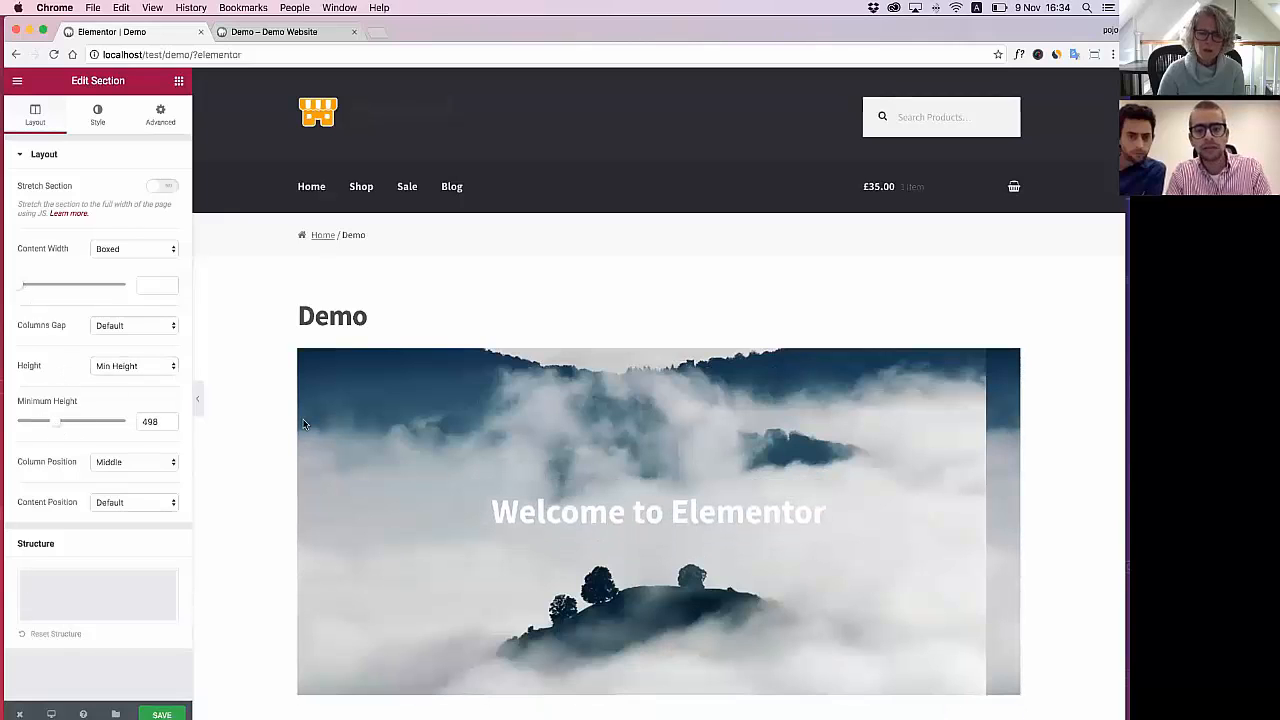
pyautogui.scroll(-2, 305, 425)
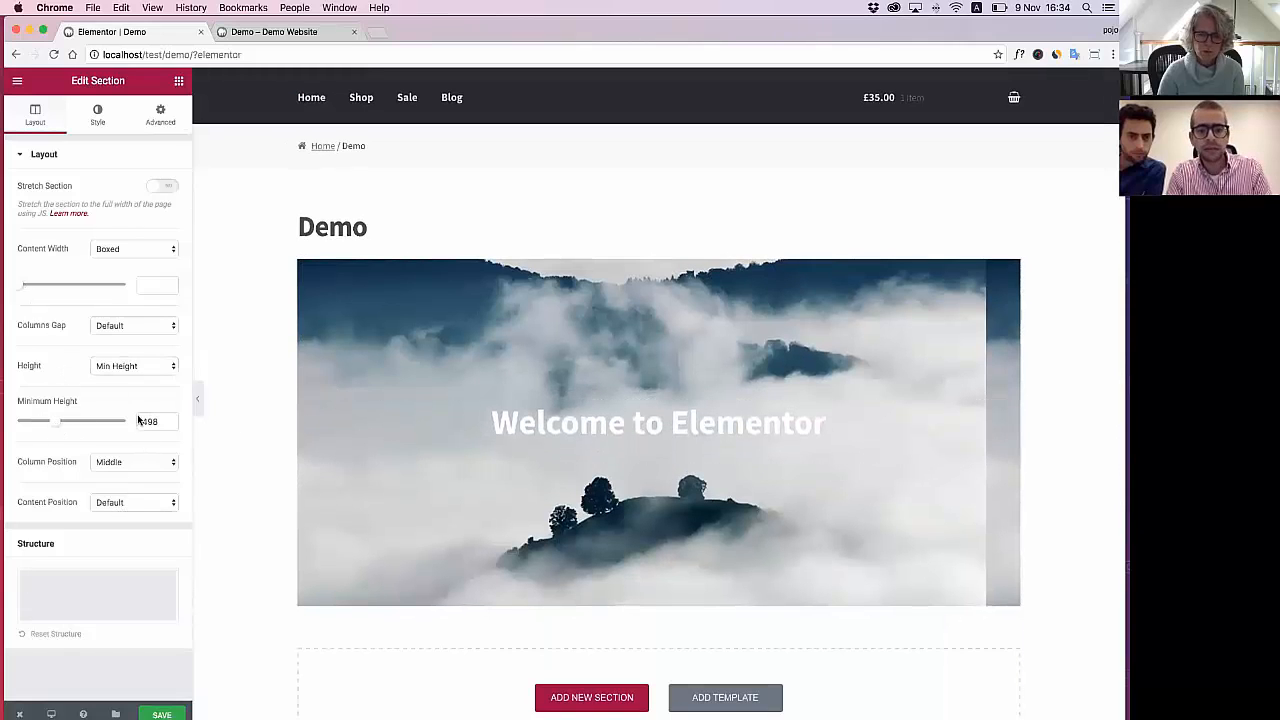
# Set the section's background image size to Cover and its position to Center Center
pyautogui.click(97, 120)
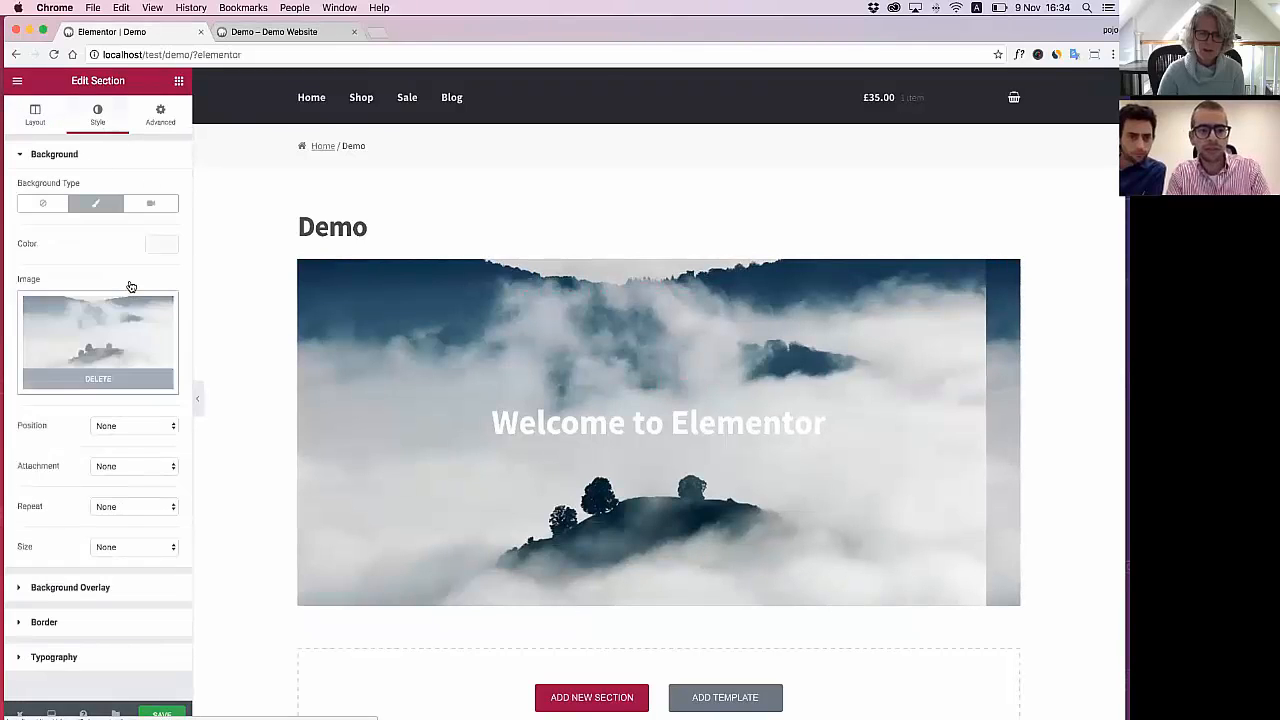
pyautogui.click(120, 550)
pyautogui.press('Return')
pyautogui.click(130, 424)
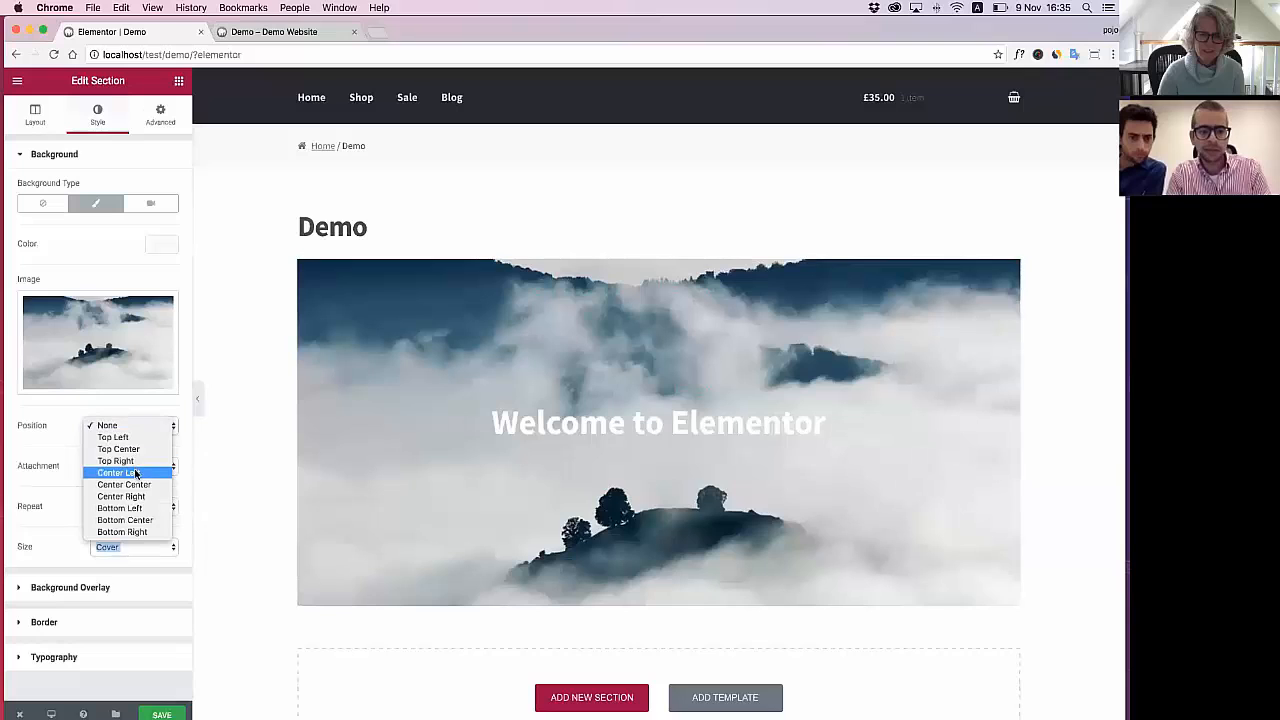
pyautogui.click(130, 485)
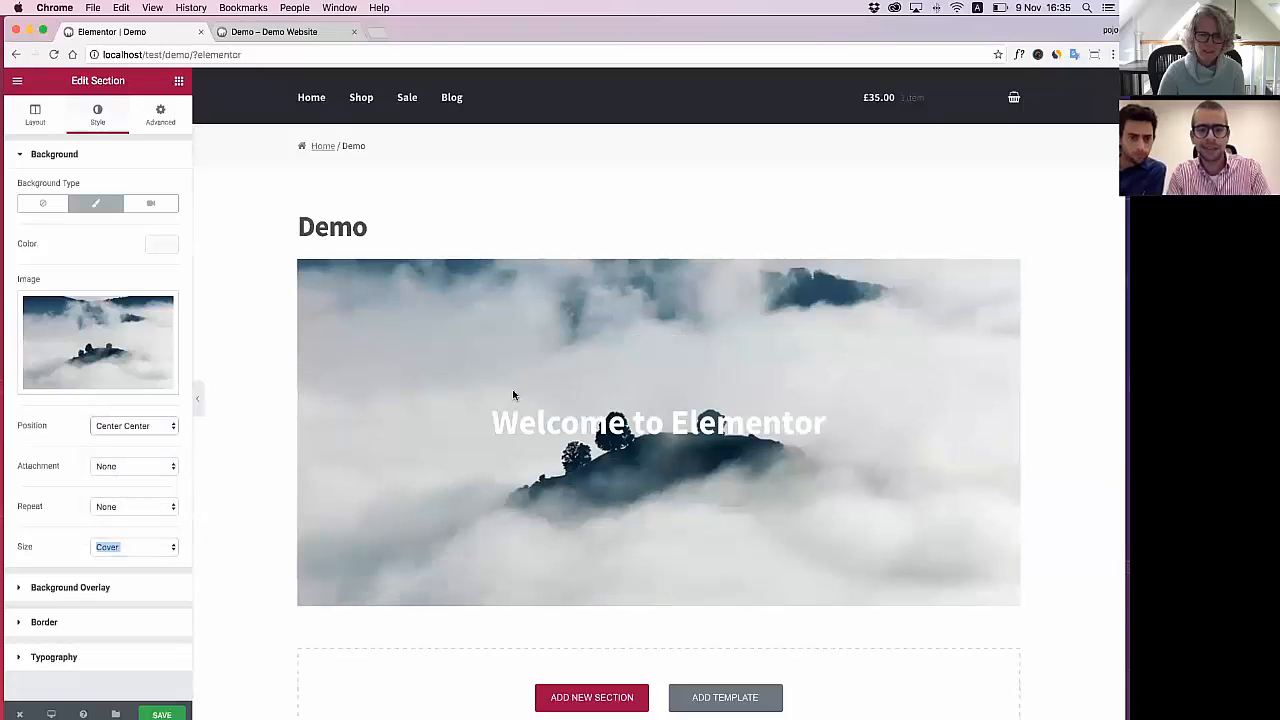
# Turn on Stretch Section so the welcome section spans the full page width
pyautogui.click(62, 128)
pyautogui.click(160, 186)
pyautogui.scroll(-3, 288, 255)
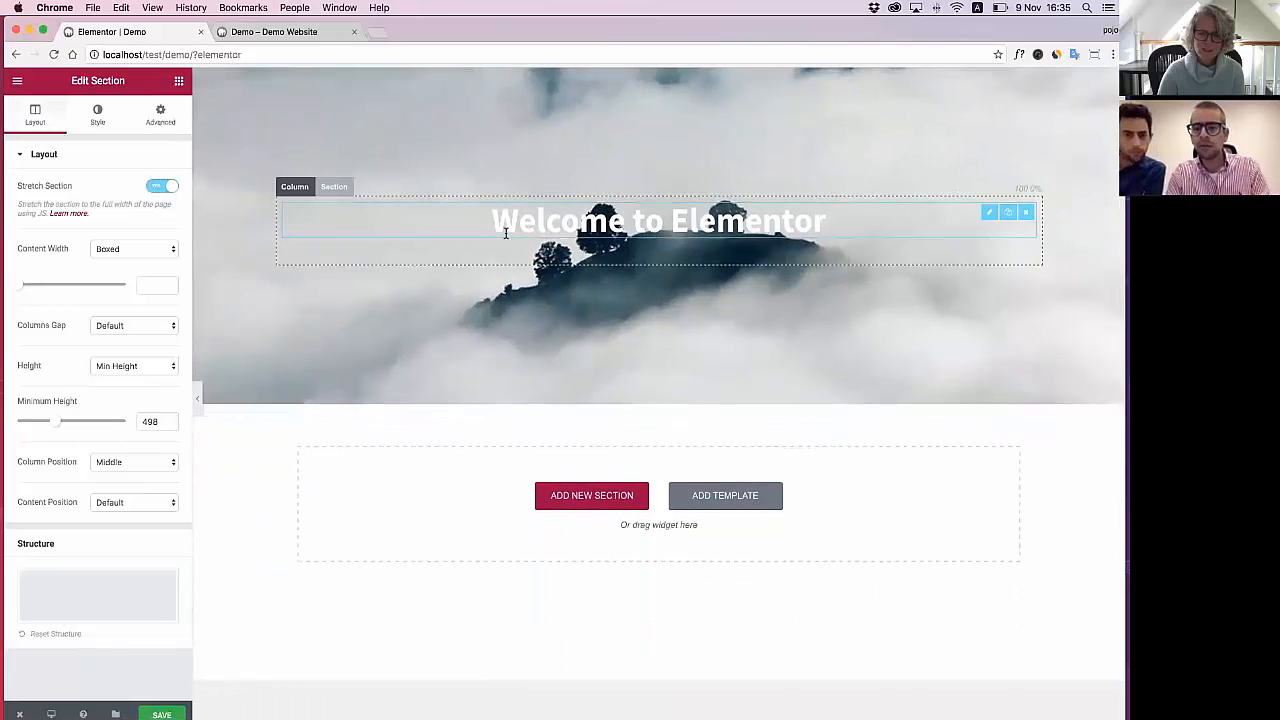
# Change the HTML tag of the "Welcome to Elementor" heading to H3
pyautogui.click(503, 231)
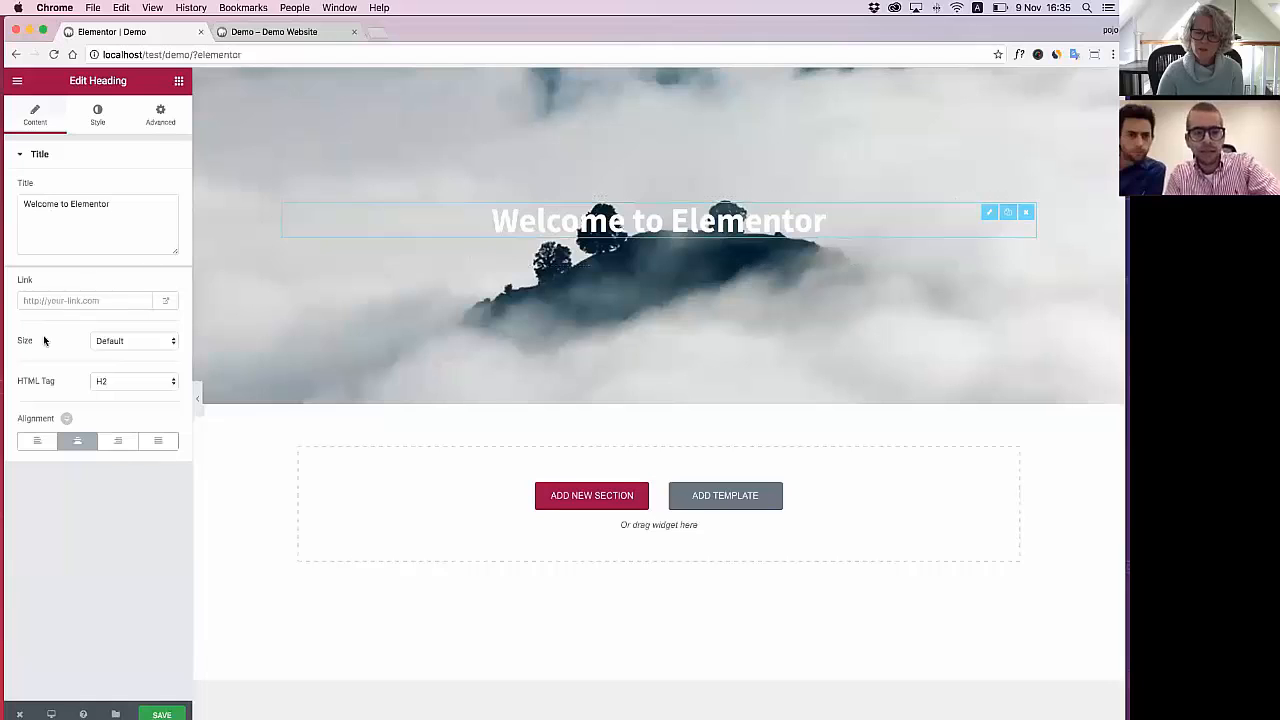
pyautogui.click(103, 383)
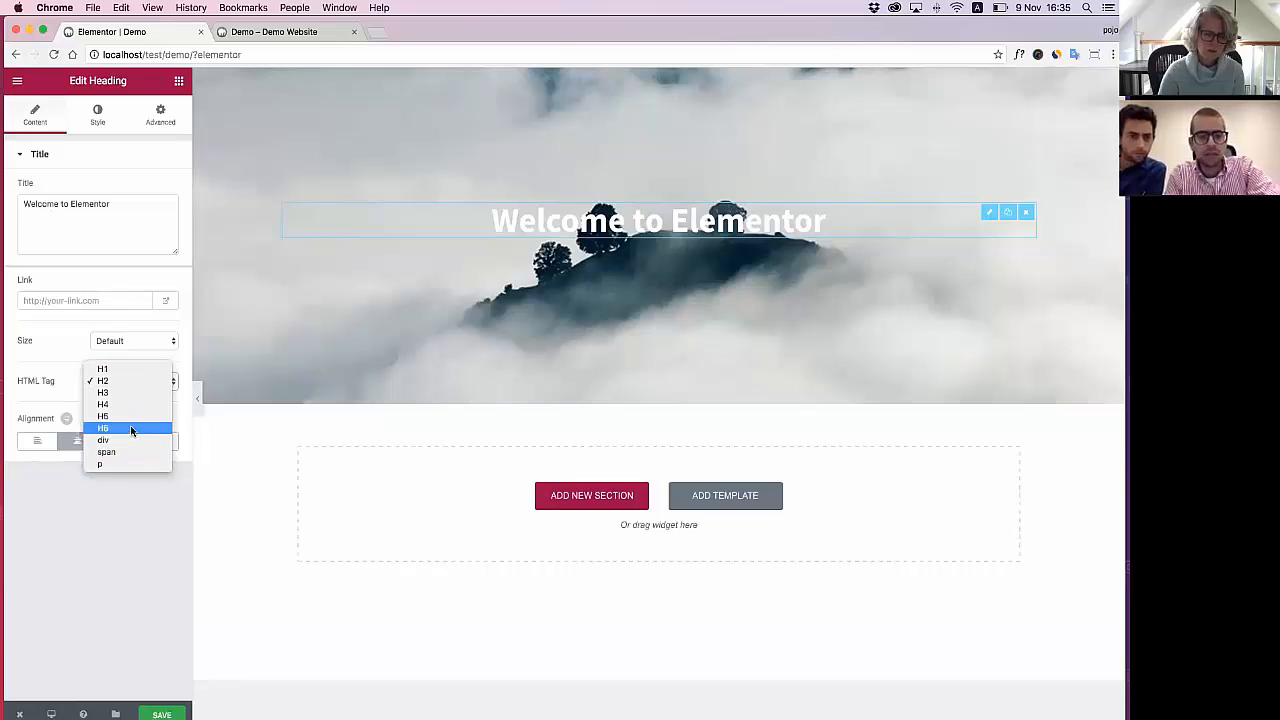
pyautogui.click(131, 393)
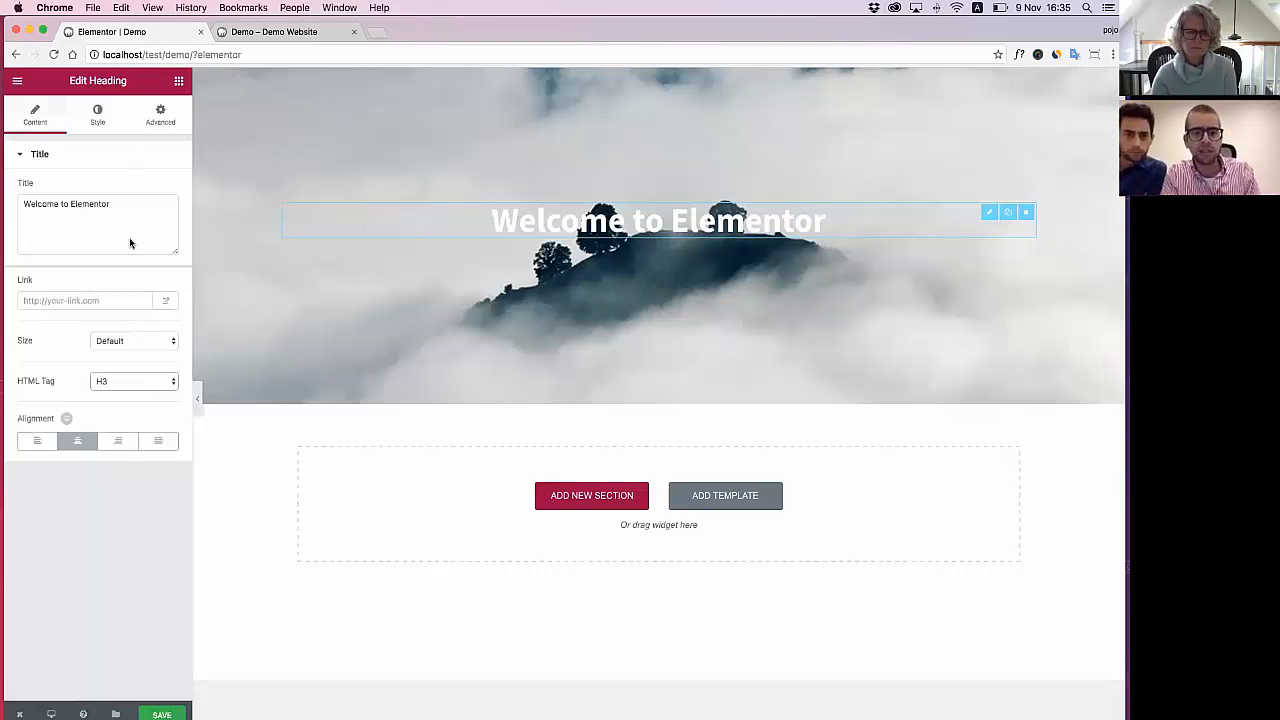
# Add a Button widget directly below the welcome heading and align it to the center
pyautogui.scroll(2, 351, 216)
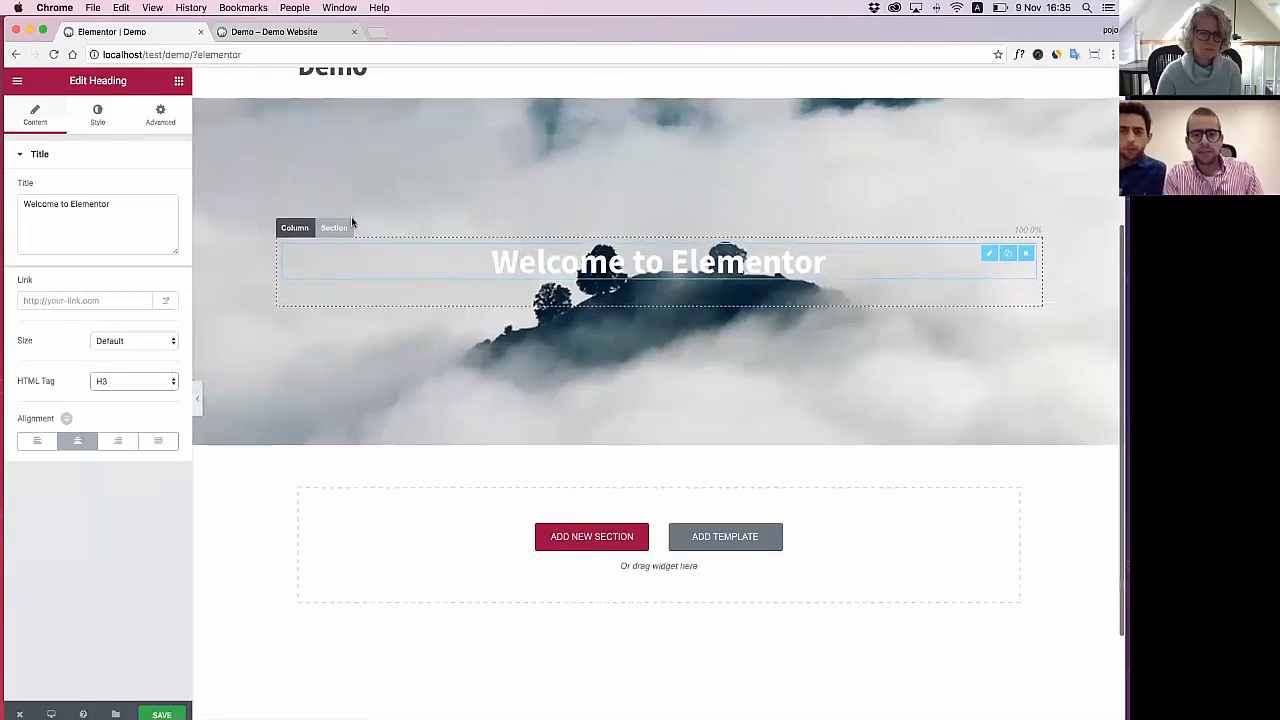
pyautogui.click(179, 82)
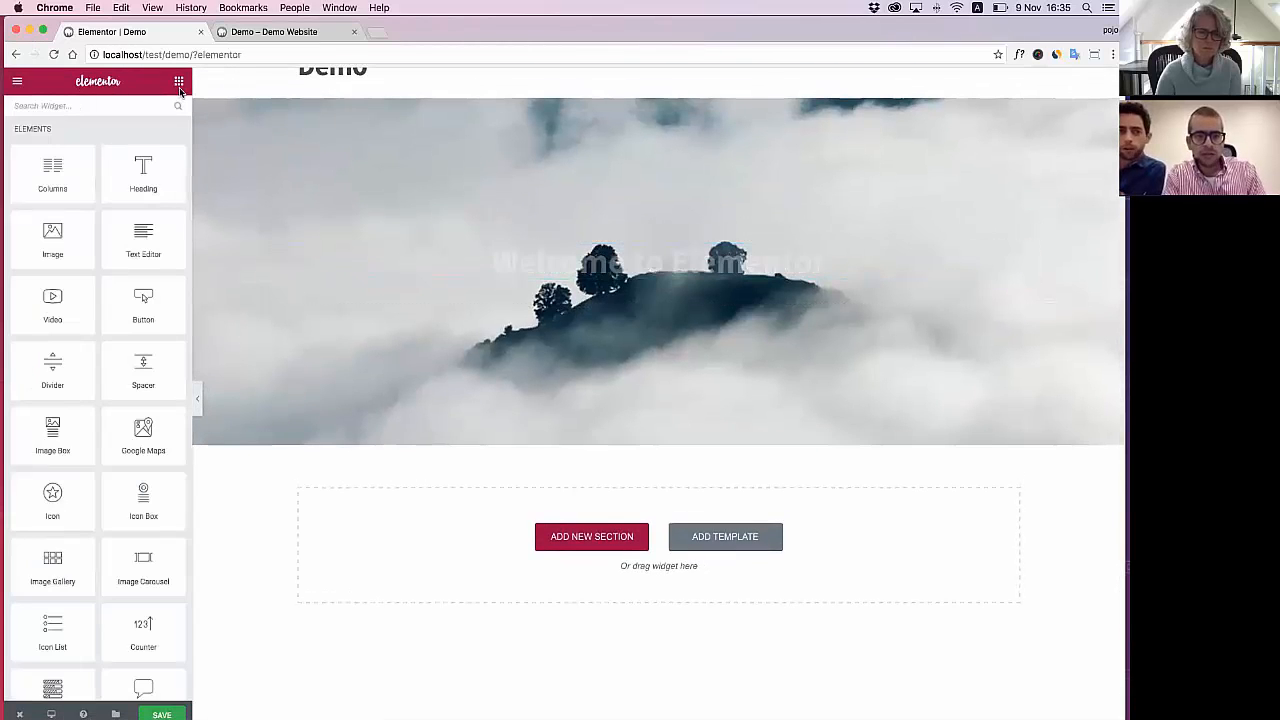
pyautogui.scroll(-1, 388, 317)
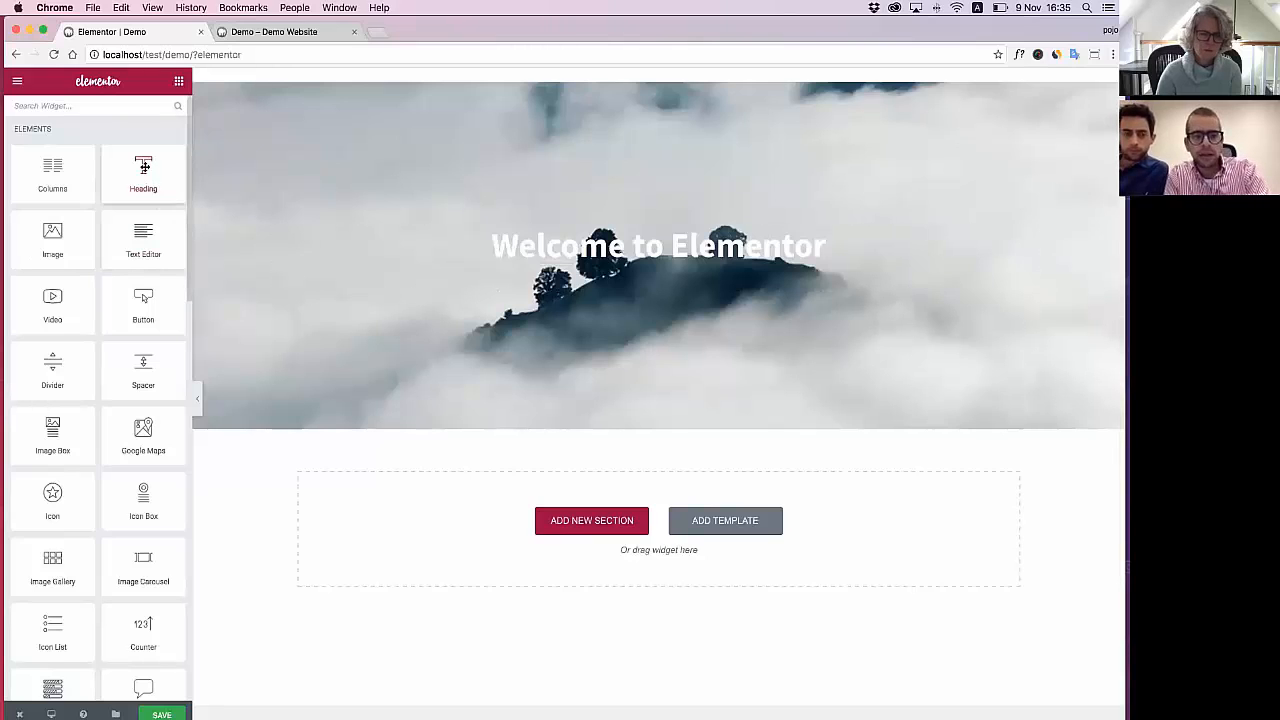
pyautogui.scroll(-3, 135, 300)
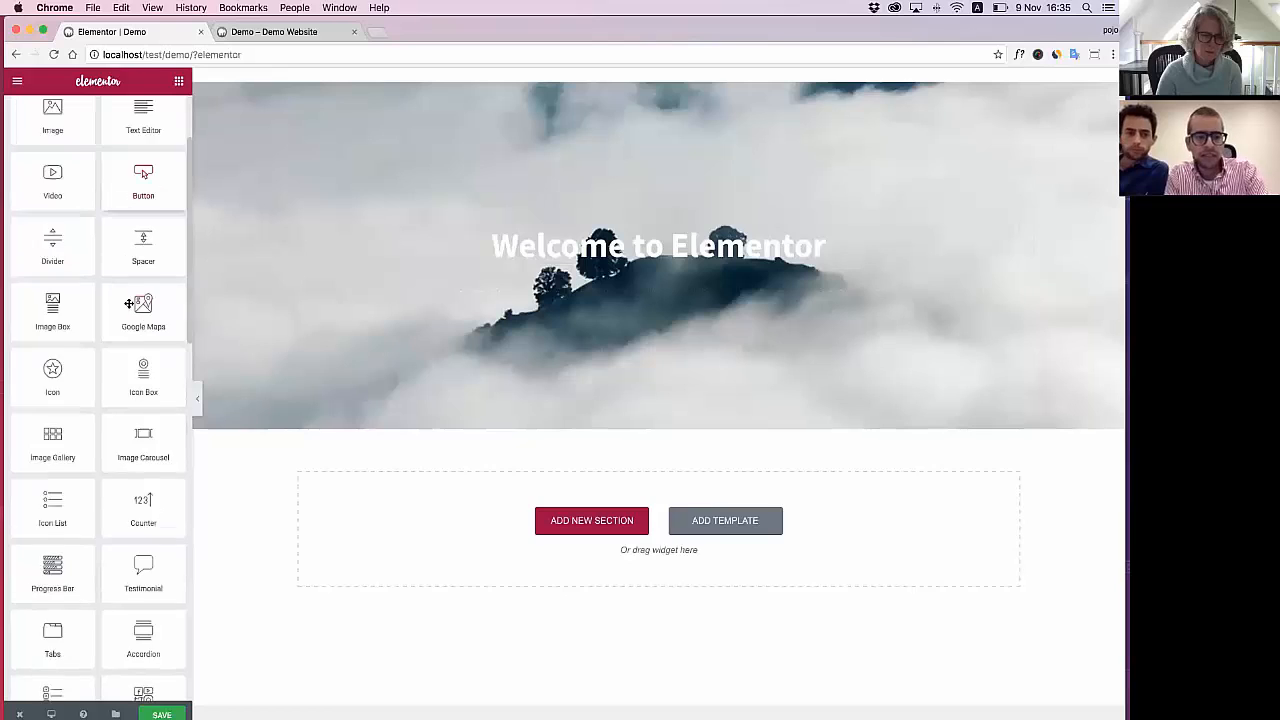
pyautogui.scroll(-1, 132, 303)
pyautogui.scroll(5, 130, 305)
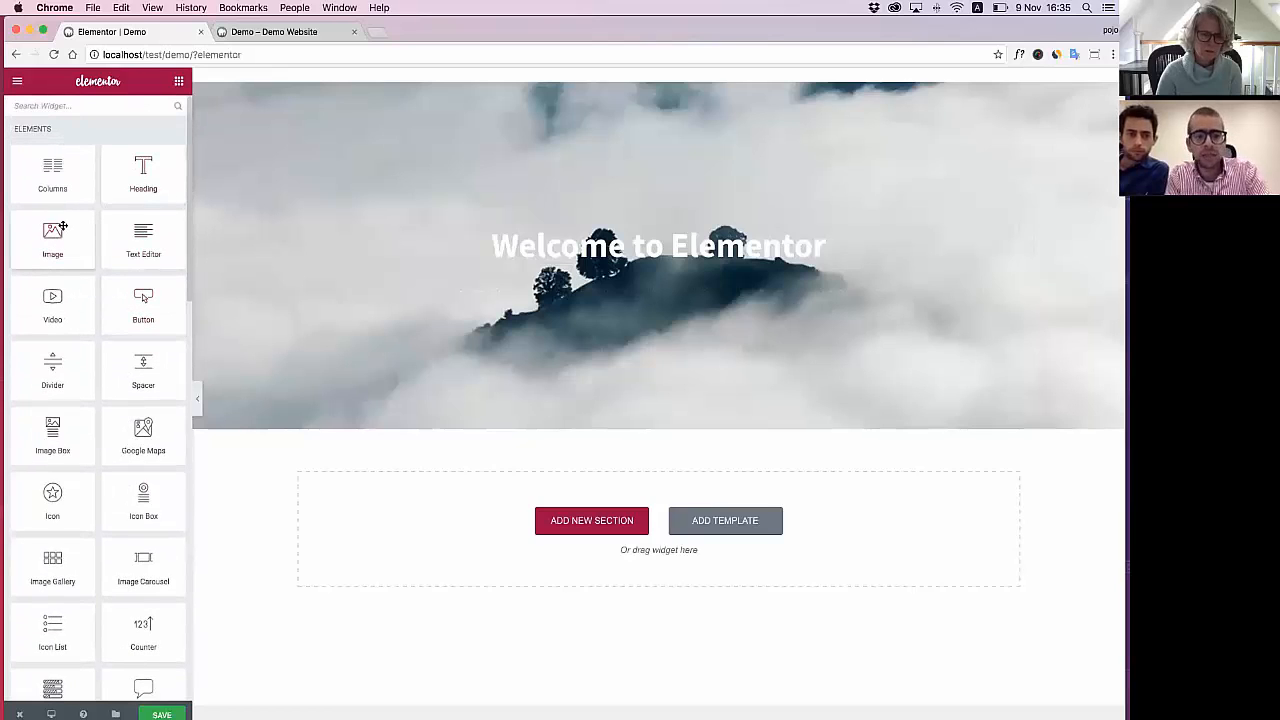
pyautogui.moveTo(143, 298); pyautogui.dragTo(572, 258)
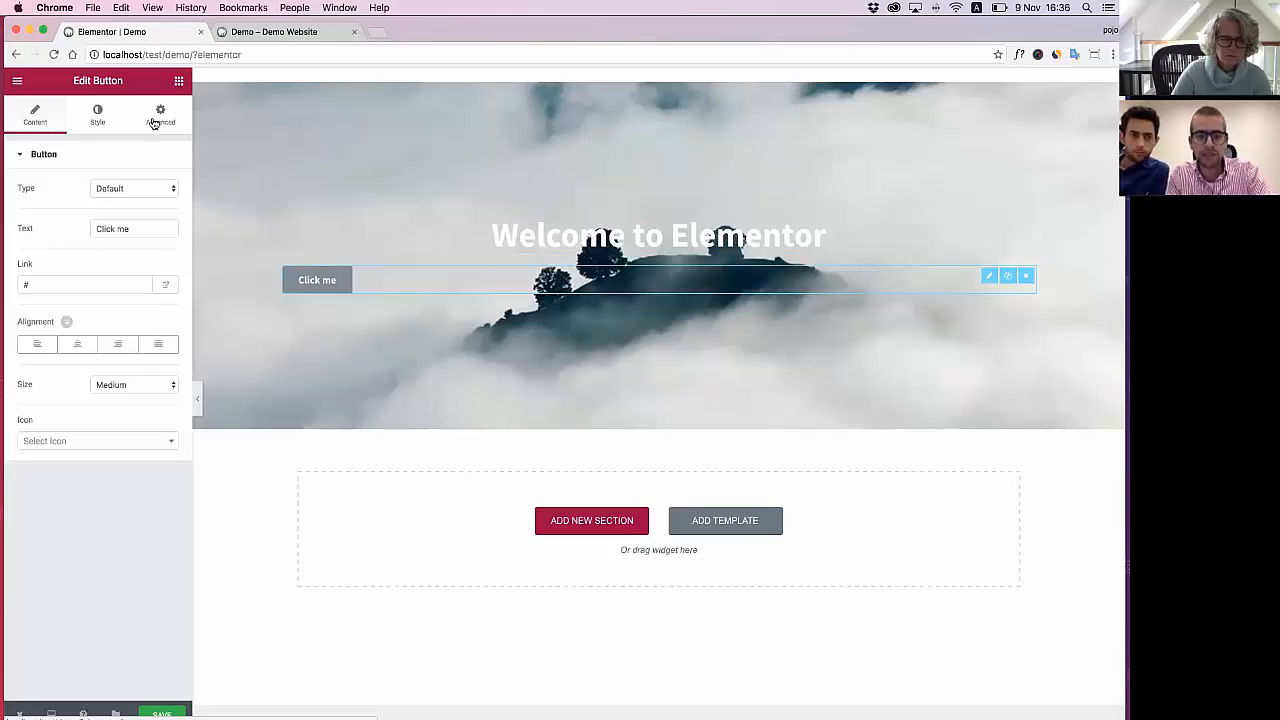
pyautogui.click(77, 343)
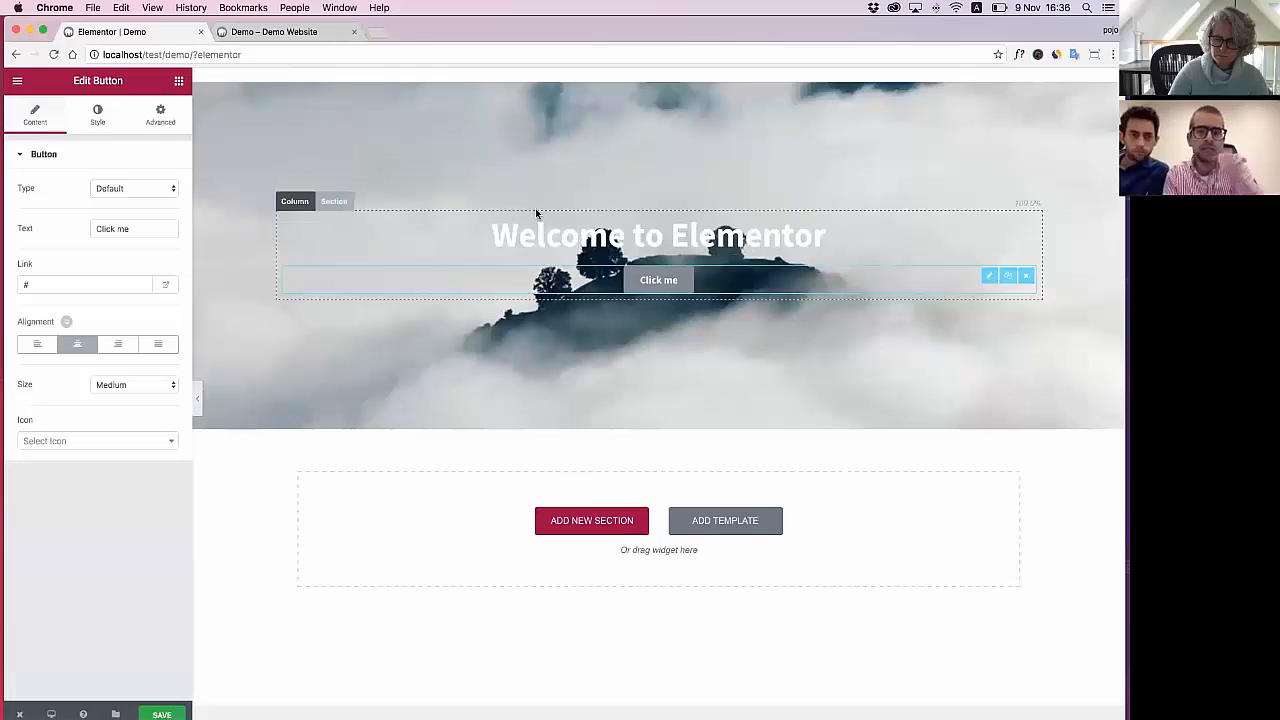
# Set the button's background color to the green preset swatch
pyautogui.click(94, 116)
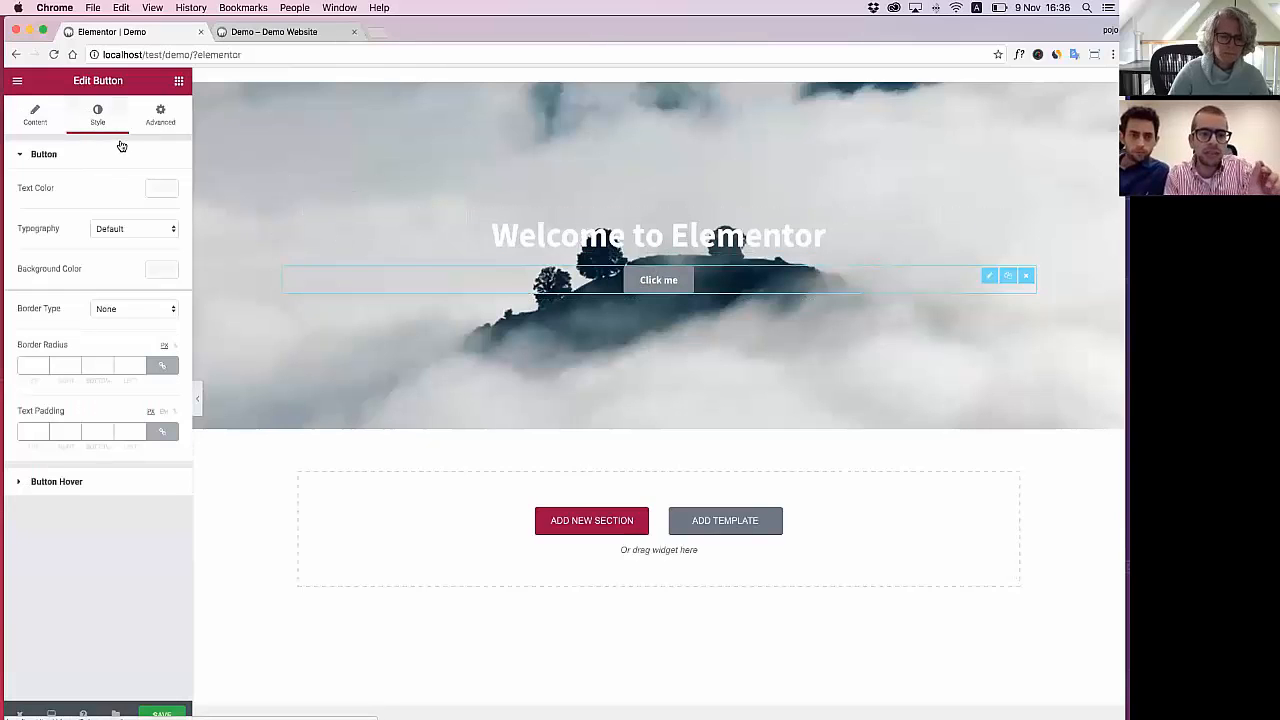
pyautogui.click(159, 267)
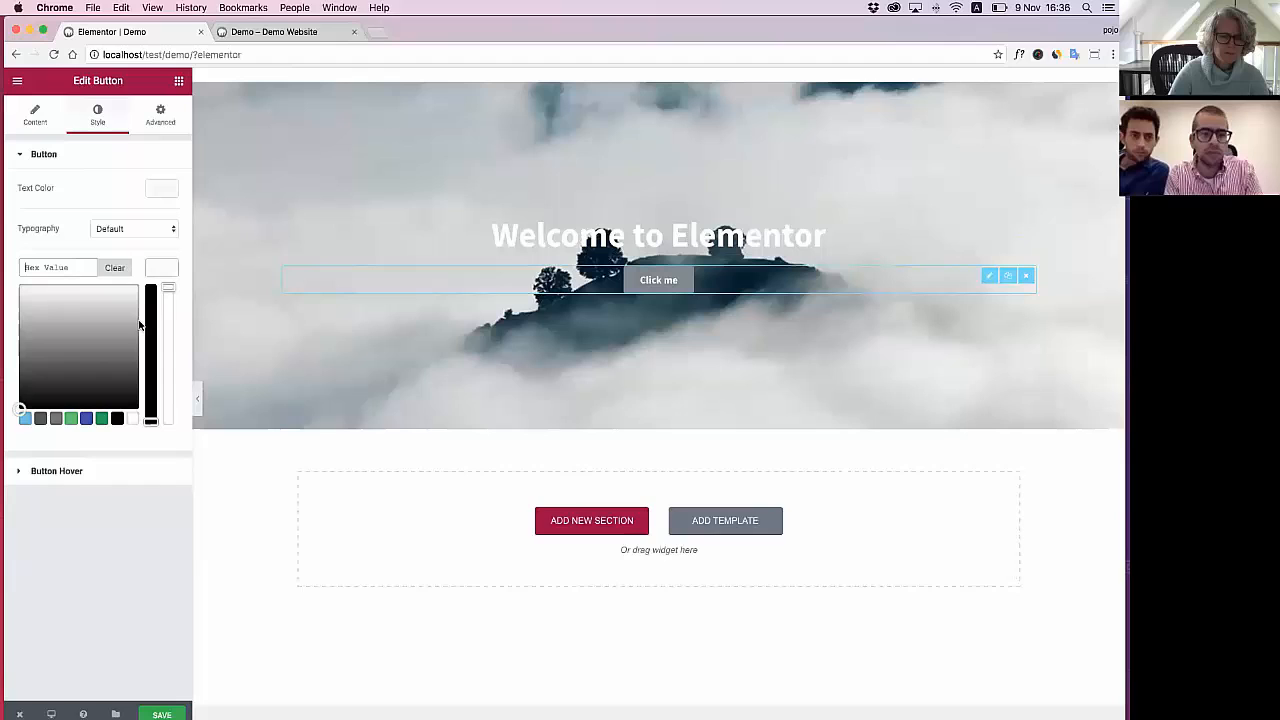
pyautogui.click(68, 418)
pyautogui.click(155, 276)
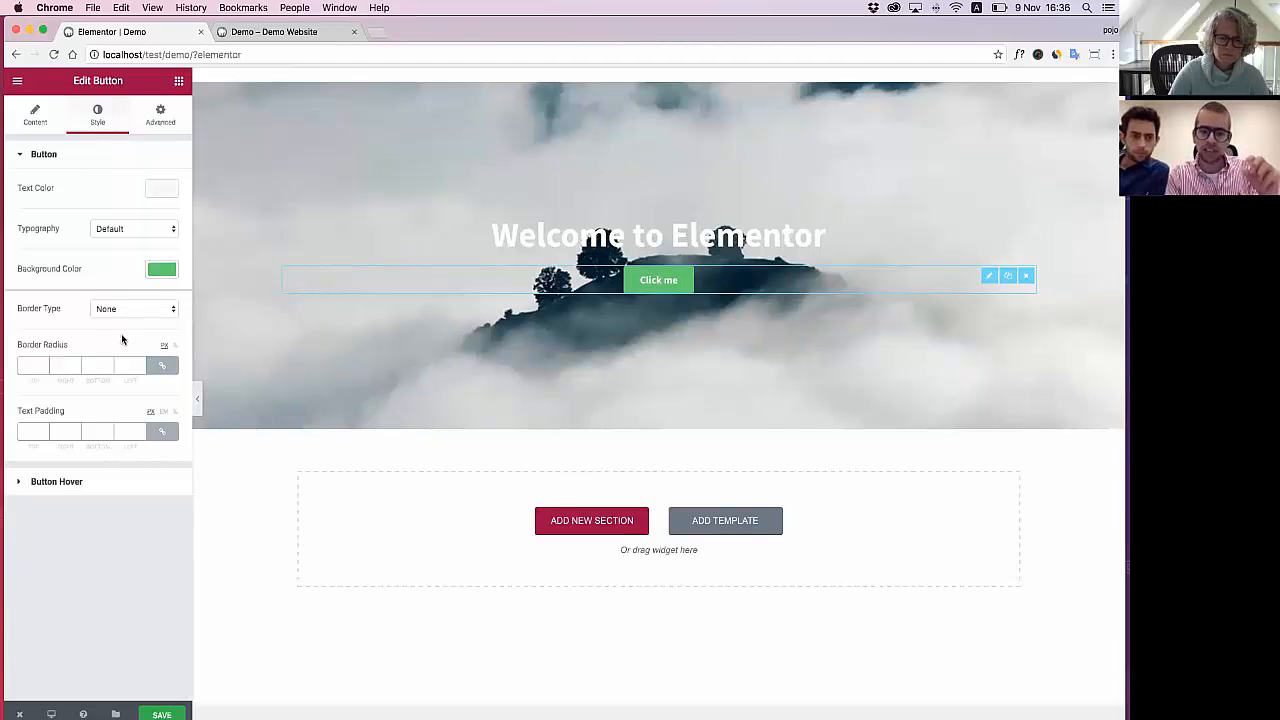
# Give the button custom typography with size 21 px, the Vidaloka font family and letter spacing 3
pyautogui.click(128, 228)
pyautogui.click(121, 238)
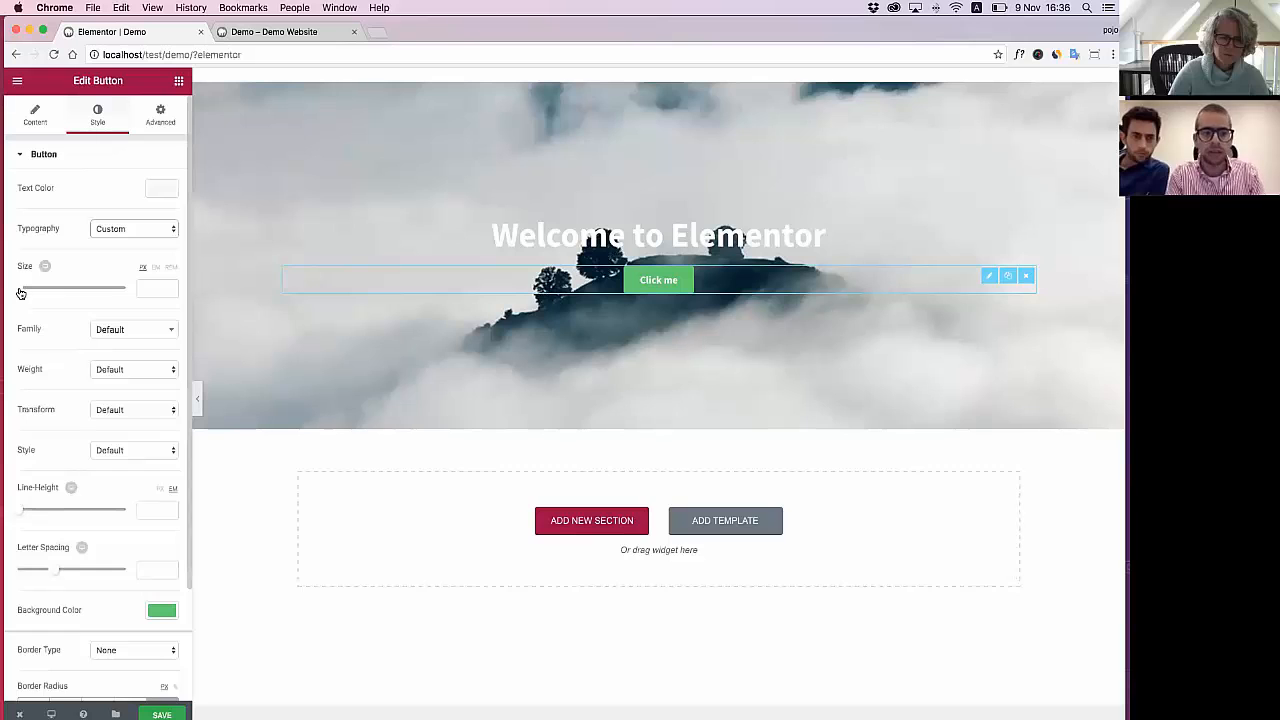
pyautogui.moveTo(20, 292)
pyautogui.mouseDown()
pyautogui.moveTo(57, 289)
pyautogui.moveTo(24, 289)
pyautogui.mouseUp()
pyautogui.click(107, 330)
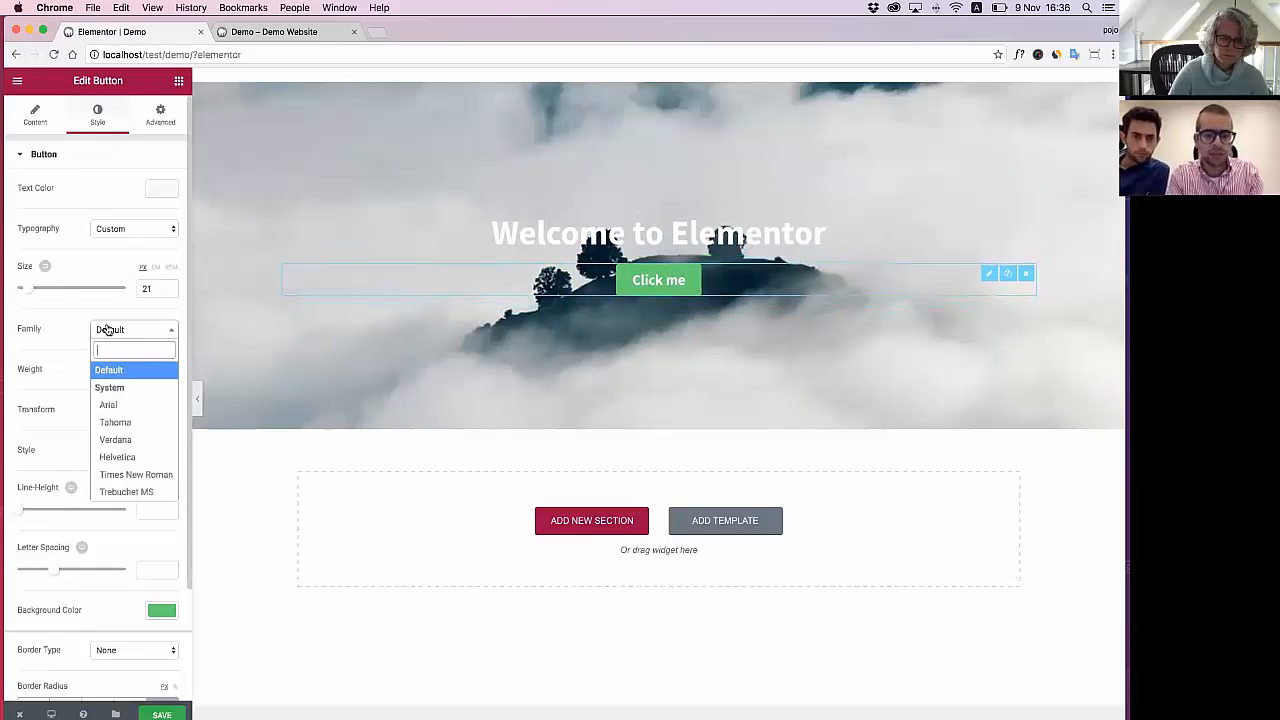
pyautogui.write('vida')
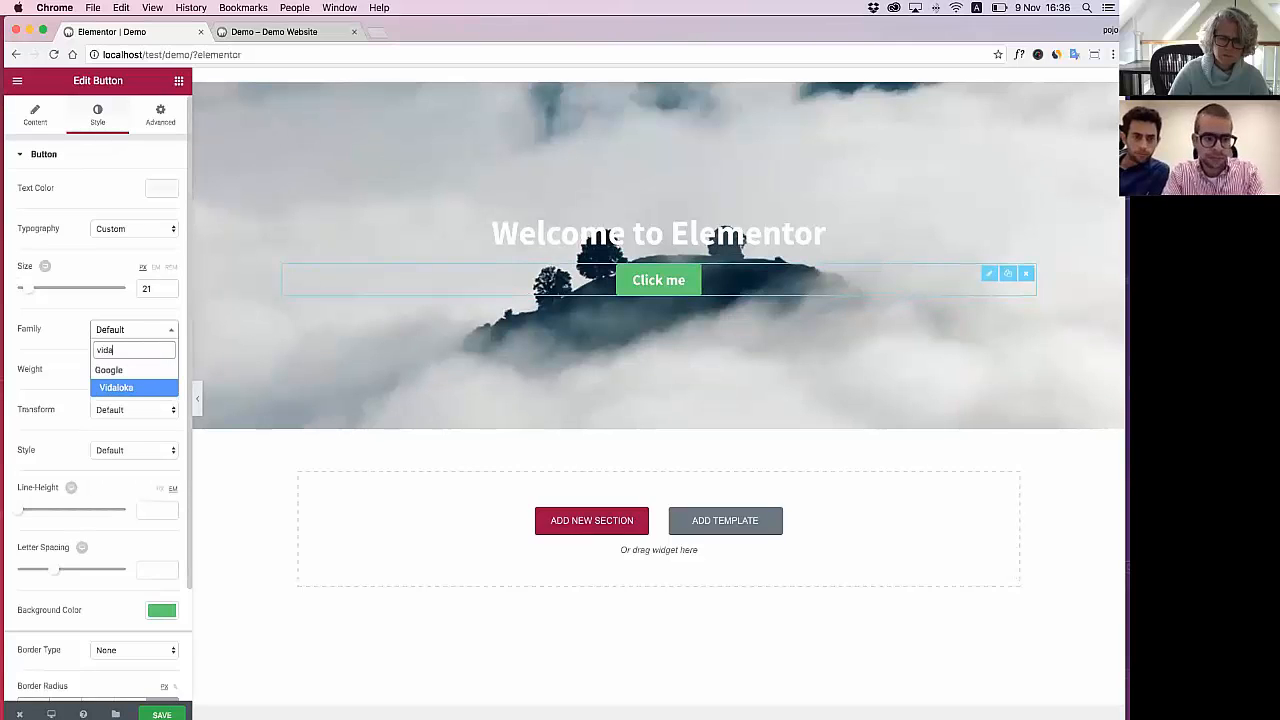
pyautogui.click(105, 404)
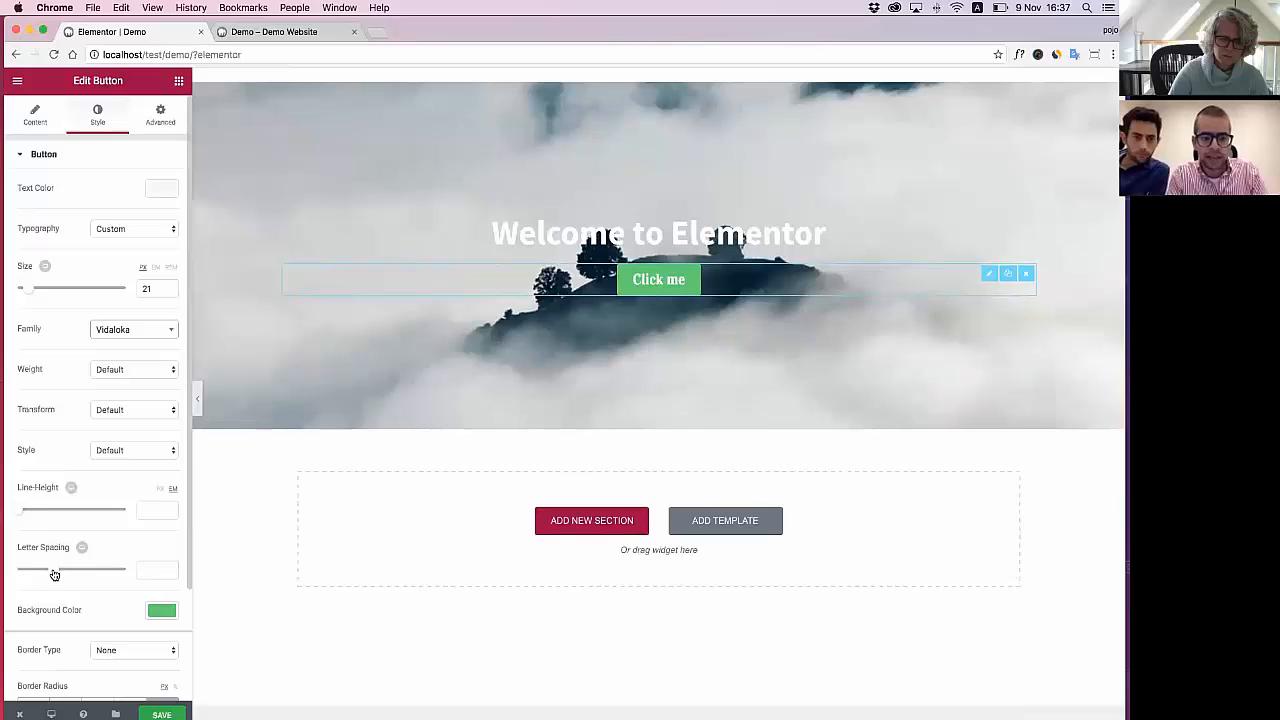
pyautogui.moveTo(54, 574); pyautogui.dragTo(77, 574)
# Set the button's border radius to 50 px on all corners and its unlinked text padding to 15, 40, 15 and 40 px
pyautogui.scroll(-2, 100, 590)
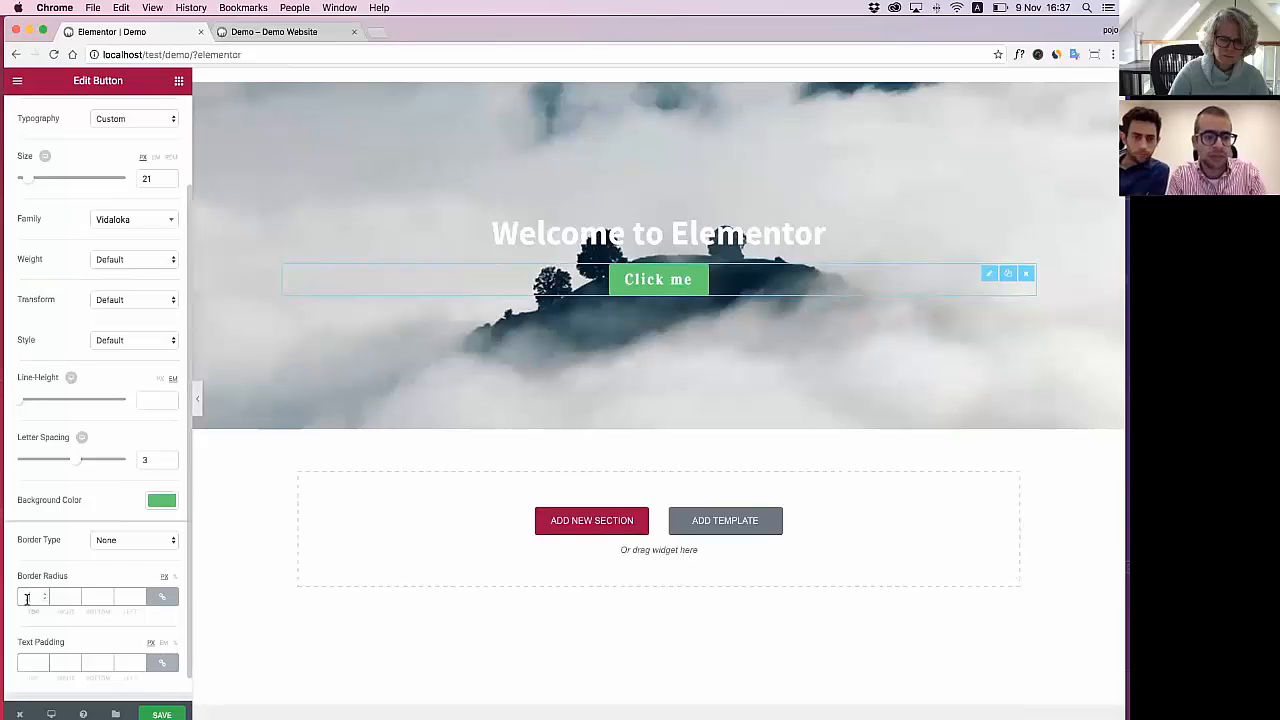
pyautogui.write('50')
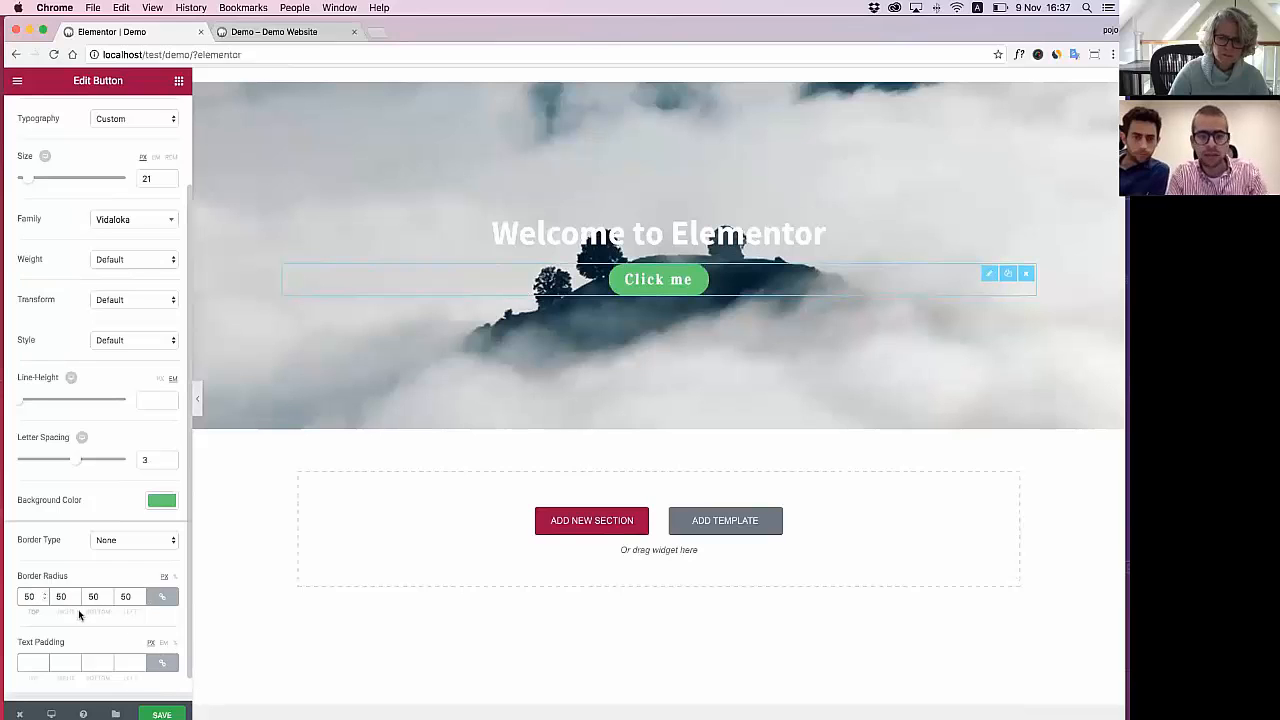
pyautogui.click(161, 663)
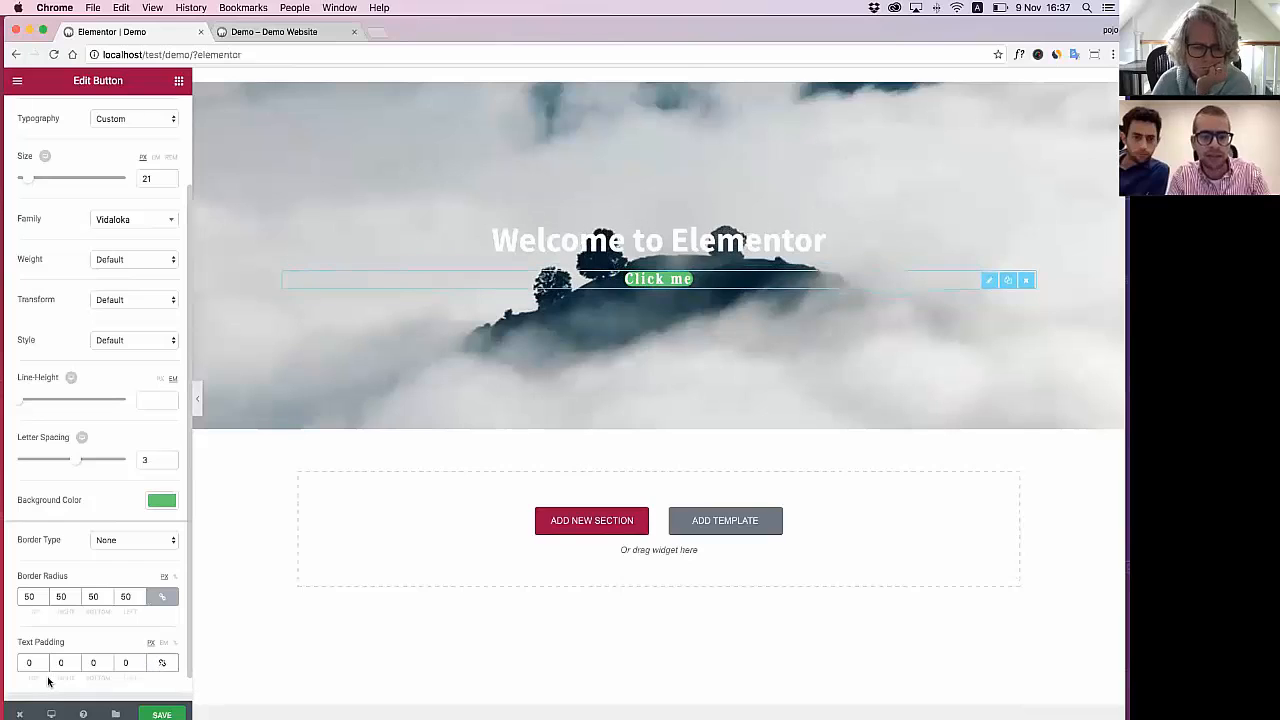
pyautogui.click(29, 663)
pyautogui.write('15')
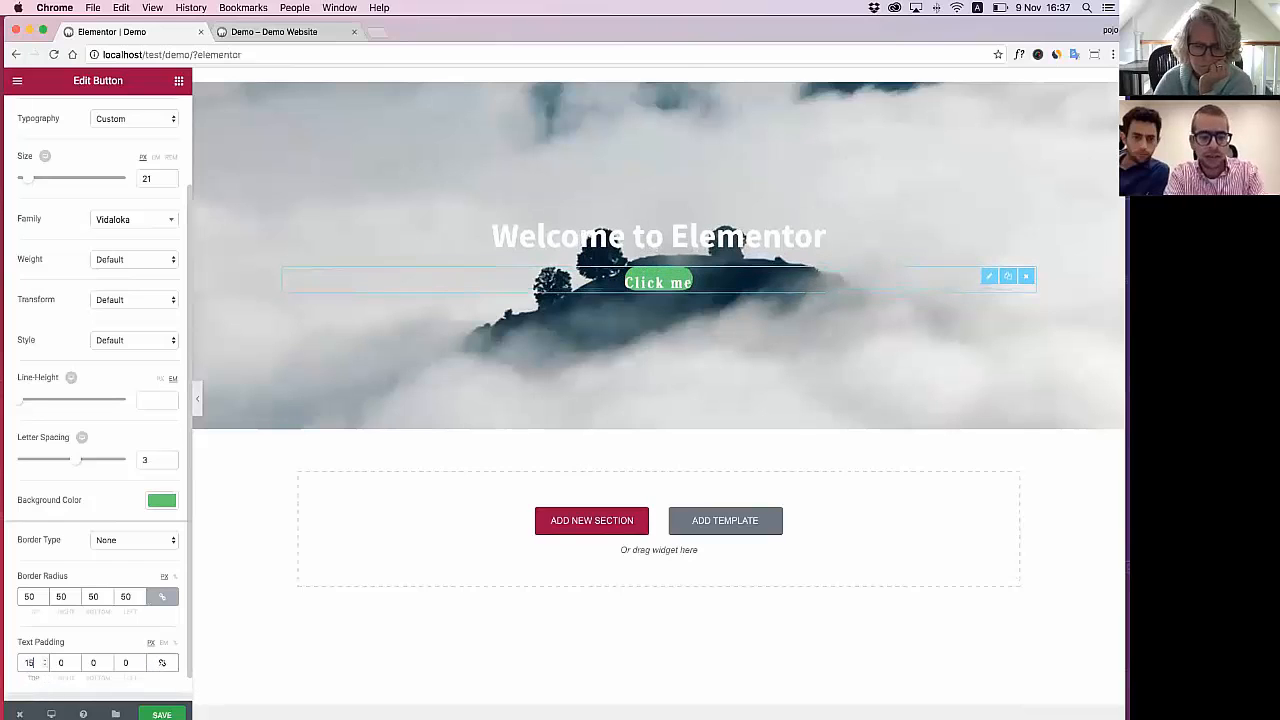
pyautogui.press('Tab')
pyautogui.write('40')
pyautogui.press('Tab')
pyautogui.write('1')
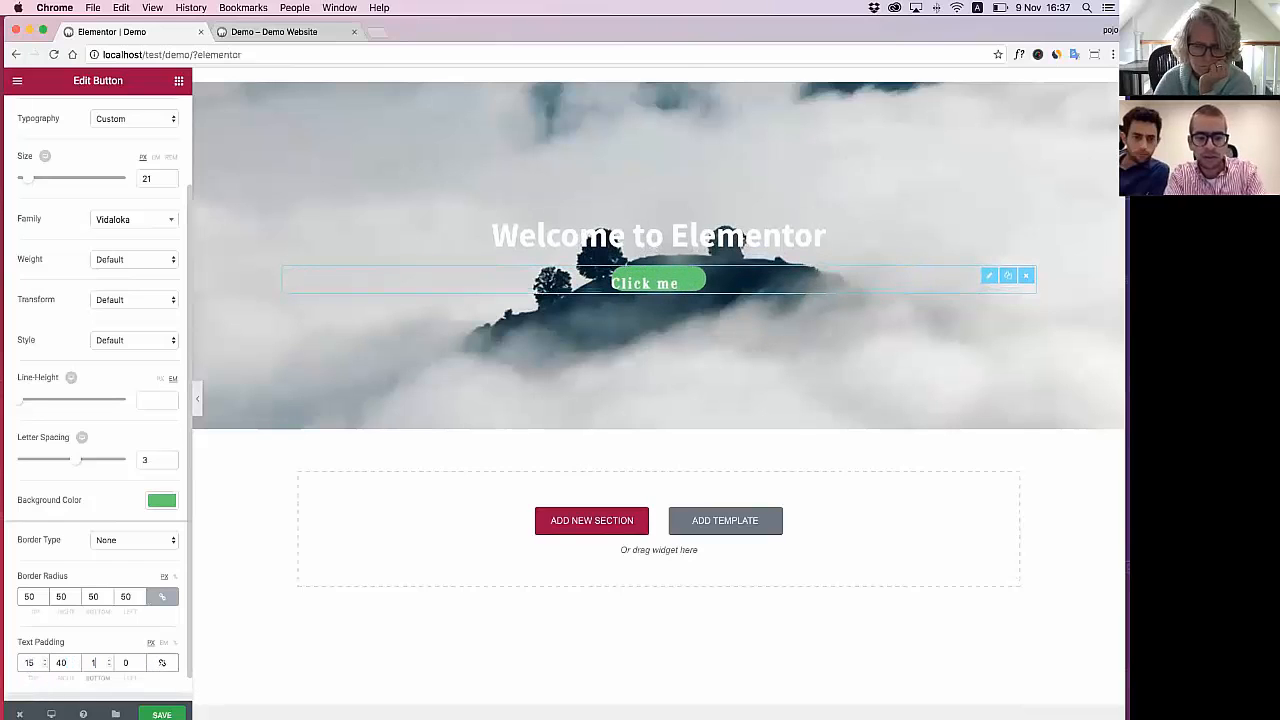
pyautogui.write('5')
pyautogui.press('Tab')
pyautogui.write('40')
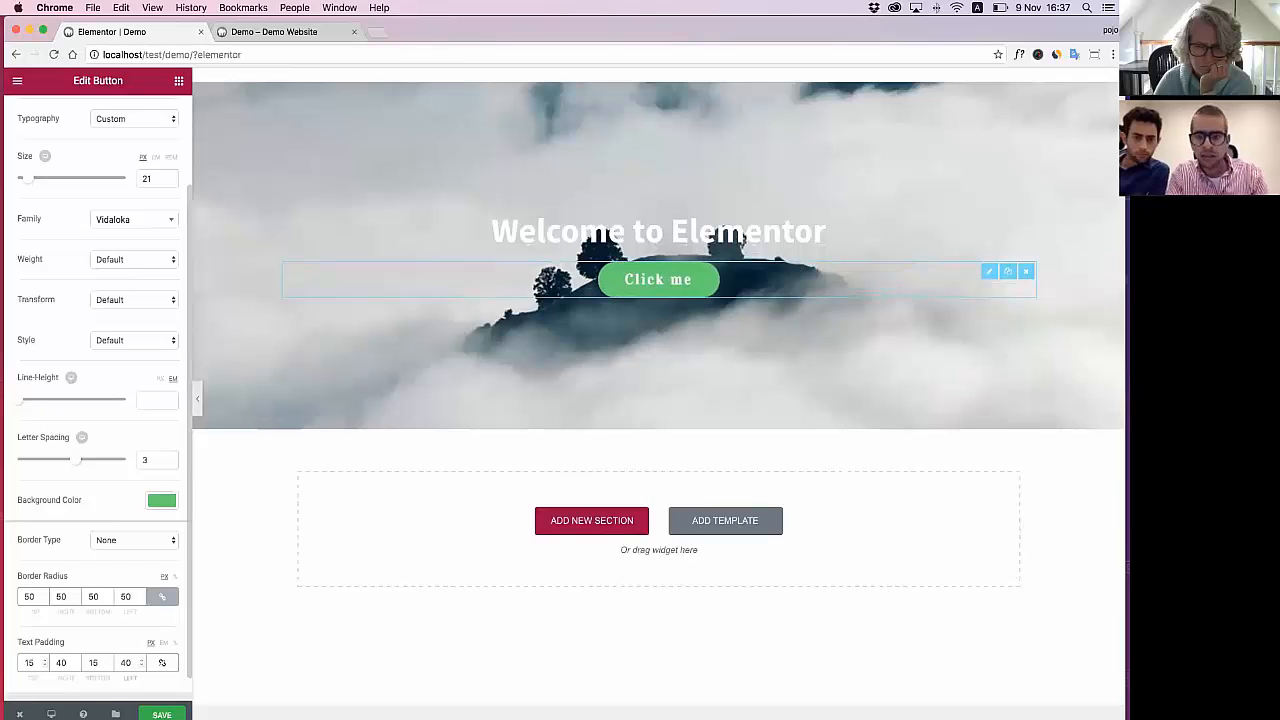
# Widen the button by setting its right and left text padding to 60 px
pyautogui.click(61, 663)
pyautogui.write('6')
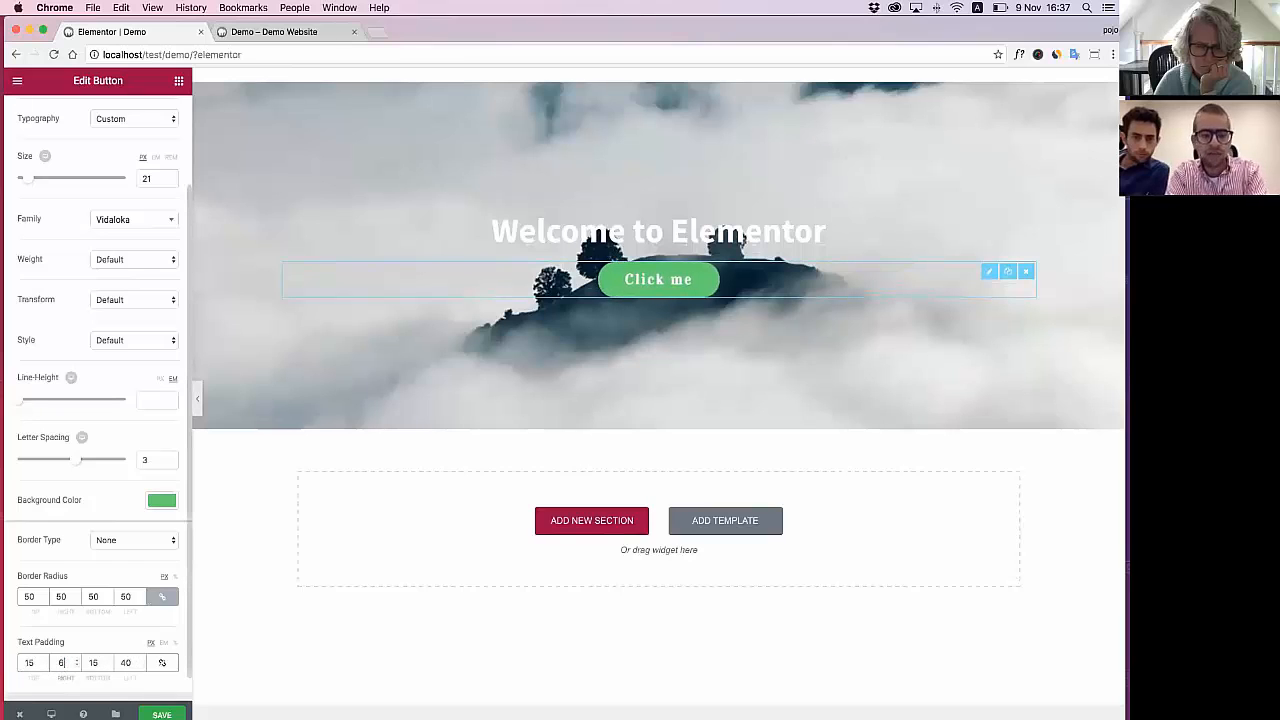
pyautogui.write('0')
pyautogui.doubleClick(125, 663)
pyautogui.write('60')
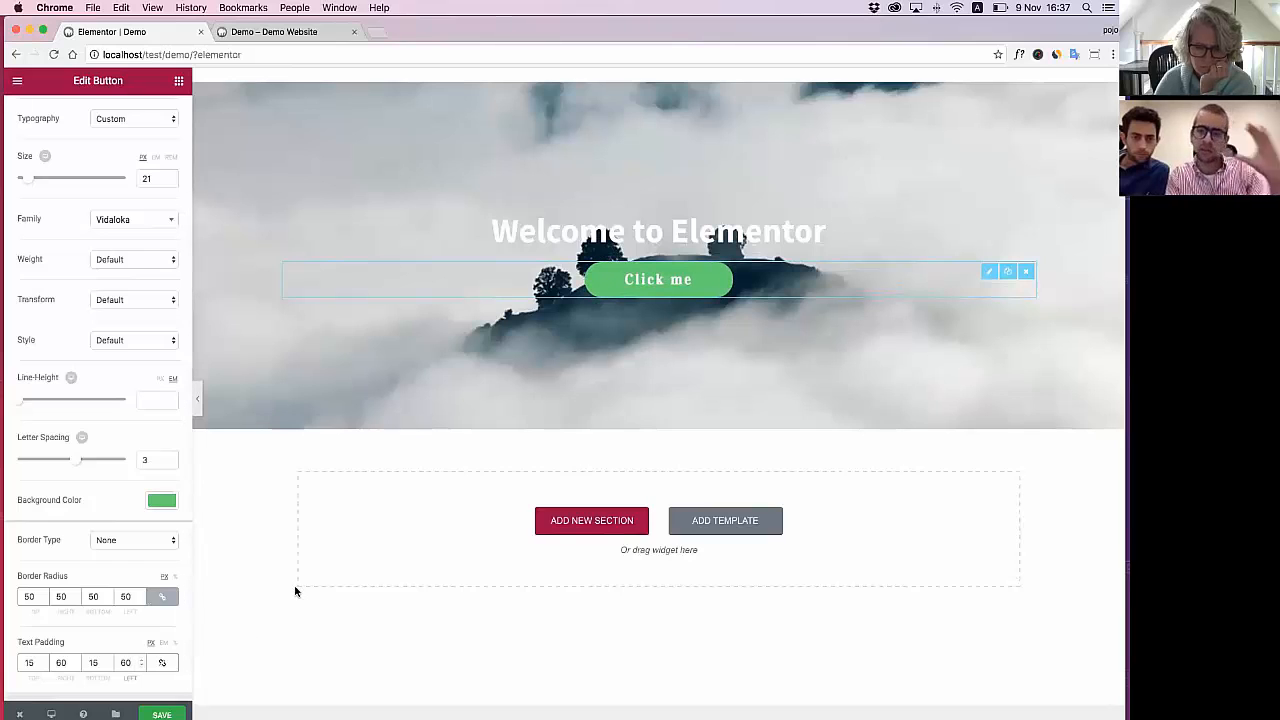
# Set the button's hover background color to the blue preset #4054b2
pyautogui.scroll(2, 88, 150)
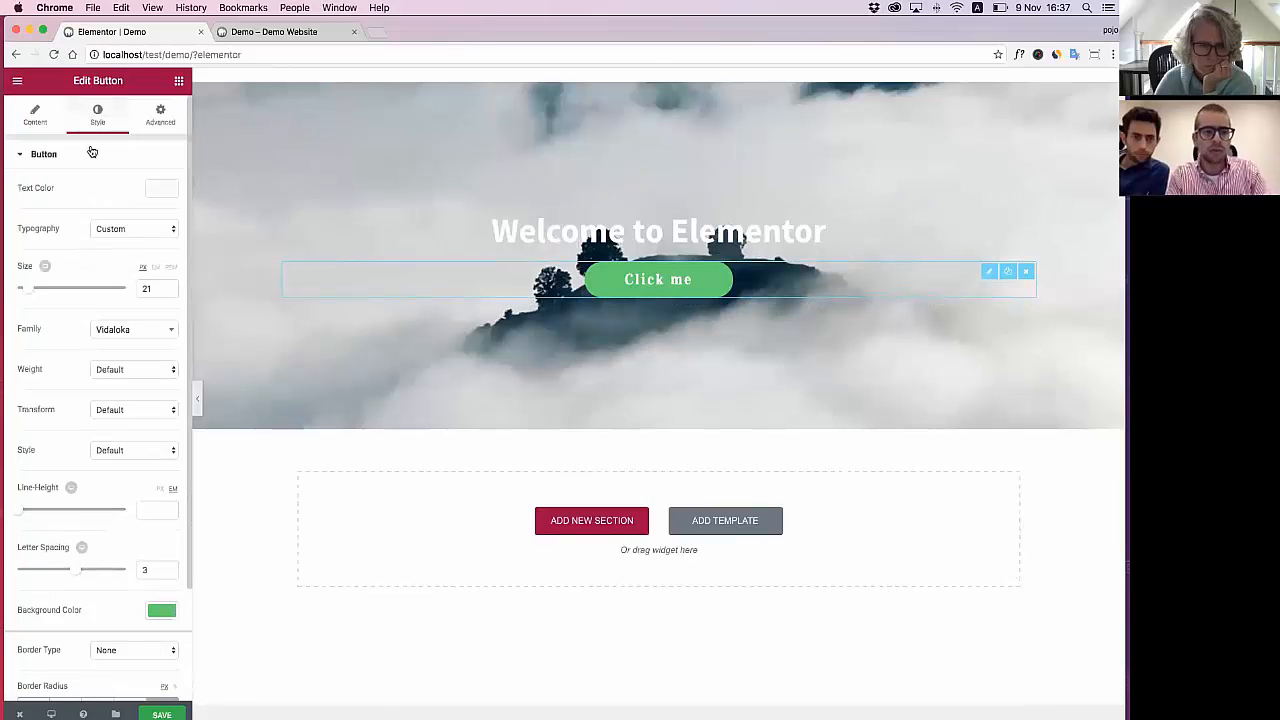
pyautogui.click(88, 152)
pyautogui.click(88, 193)
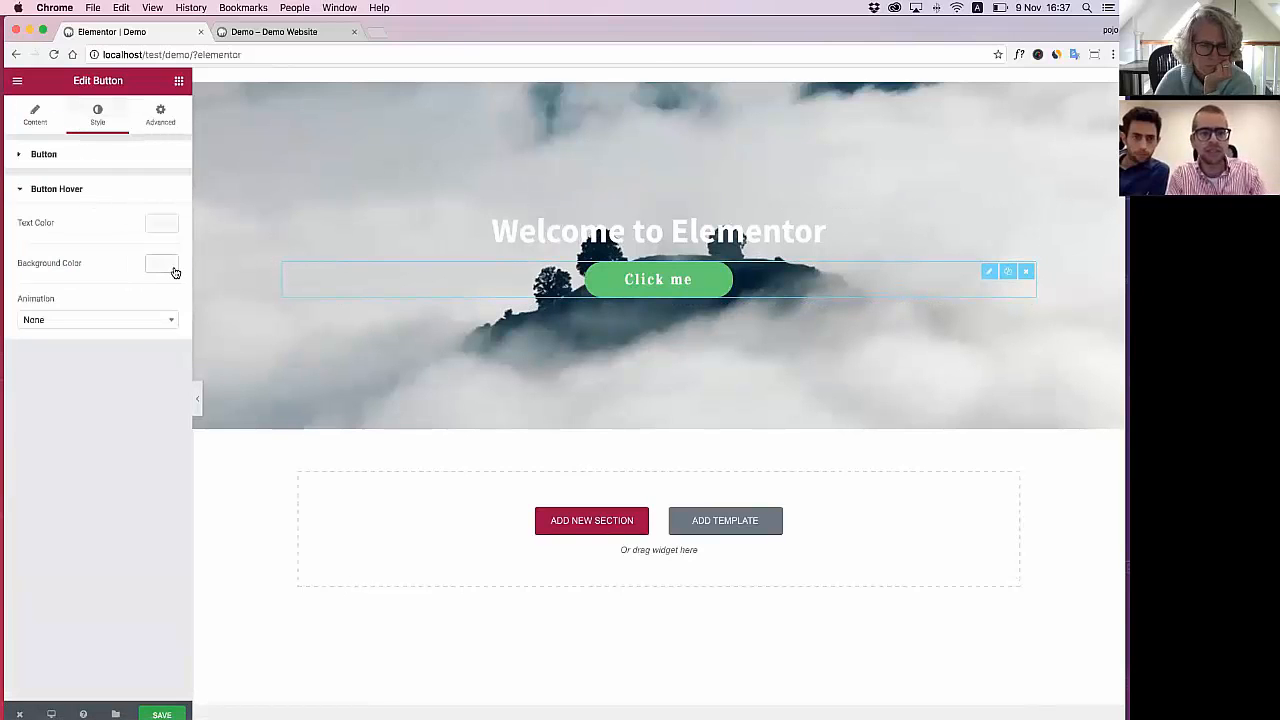
pyautogui.click(164, 264)
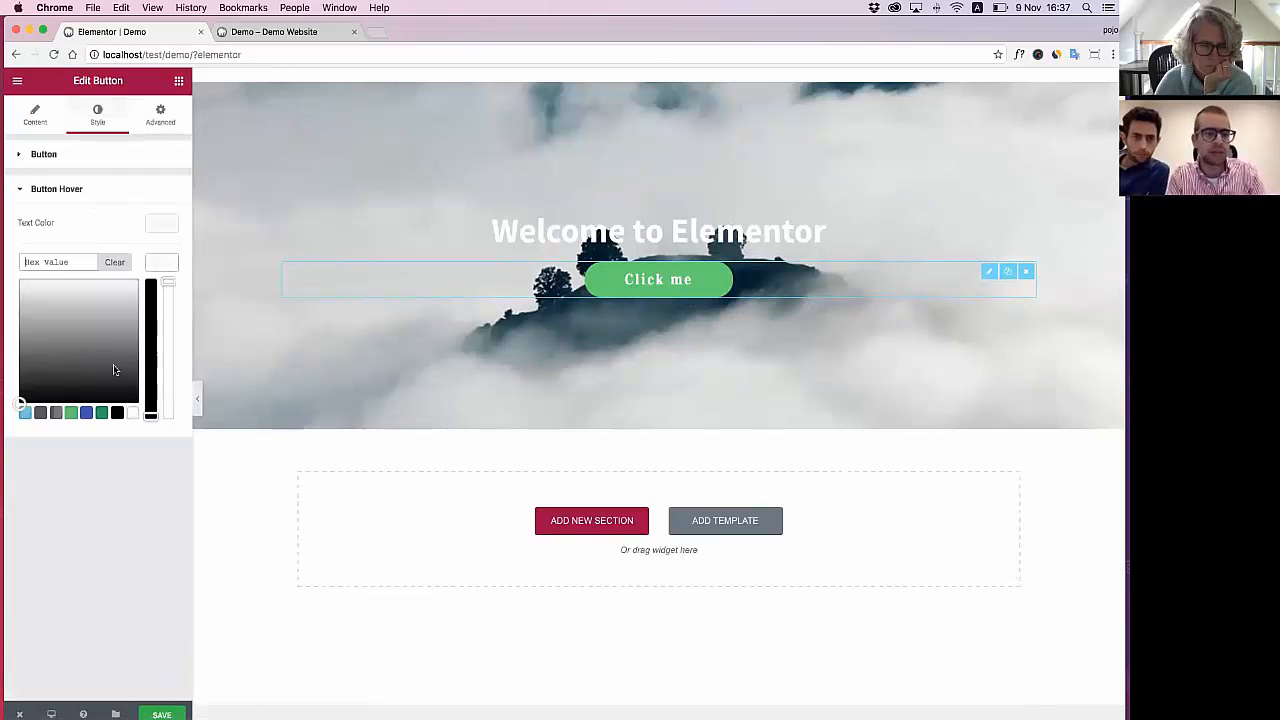
pyautogui.click(25, 413)
pyautogui.click(88, 413)
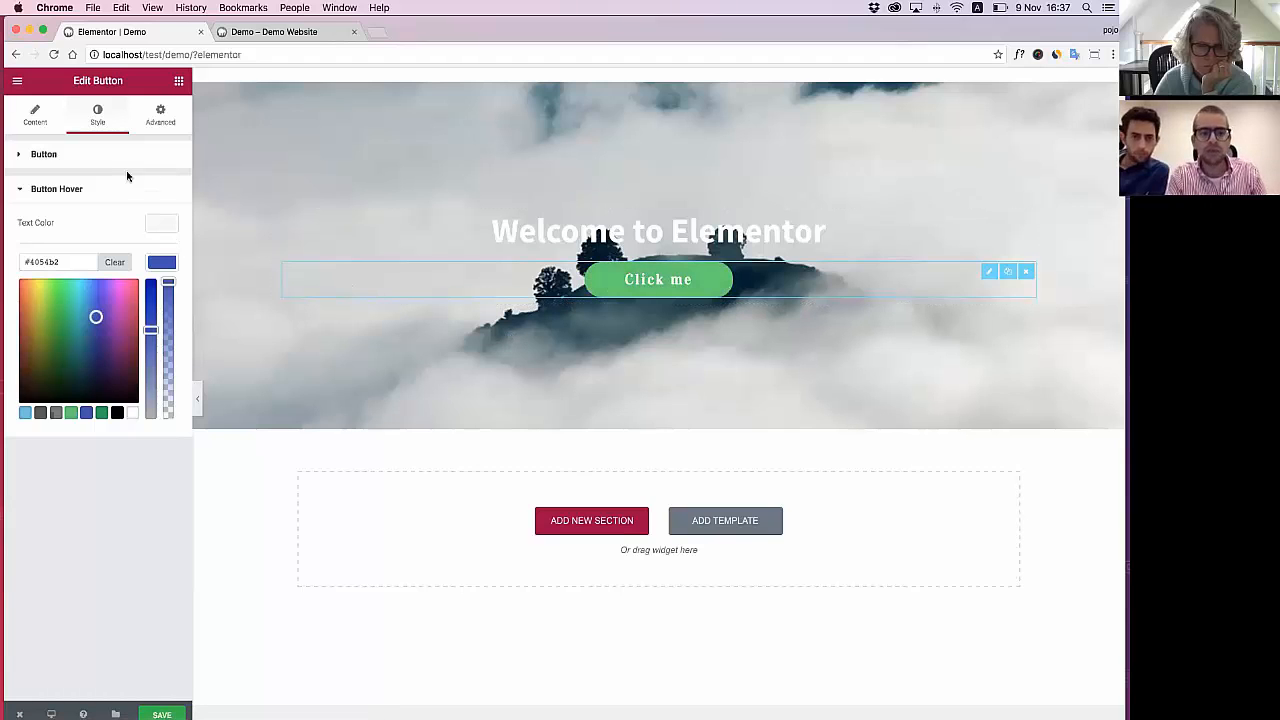
# Add a Heading widget between the welcome heading and the button, and align it to the center
pyautogui.click(178, 81)
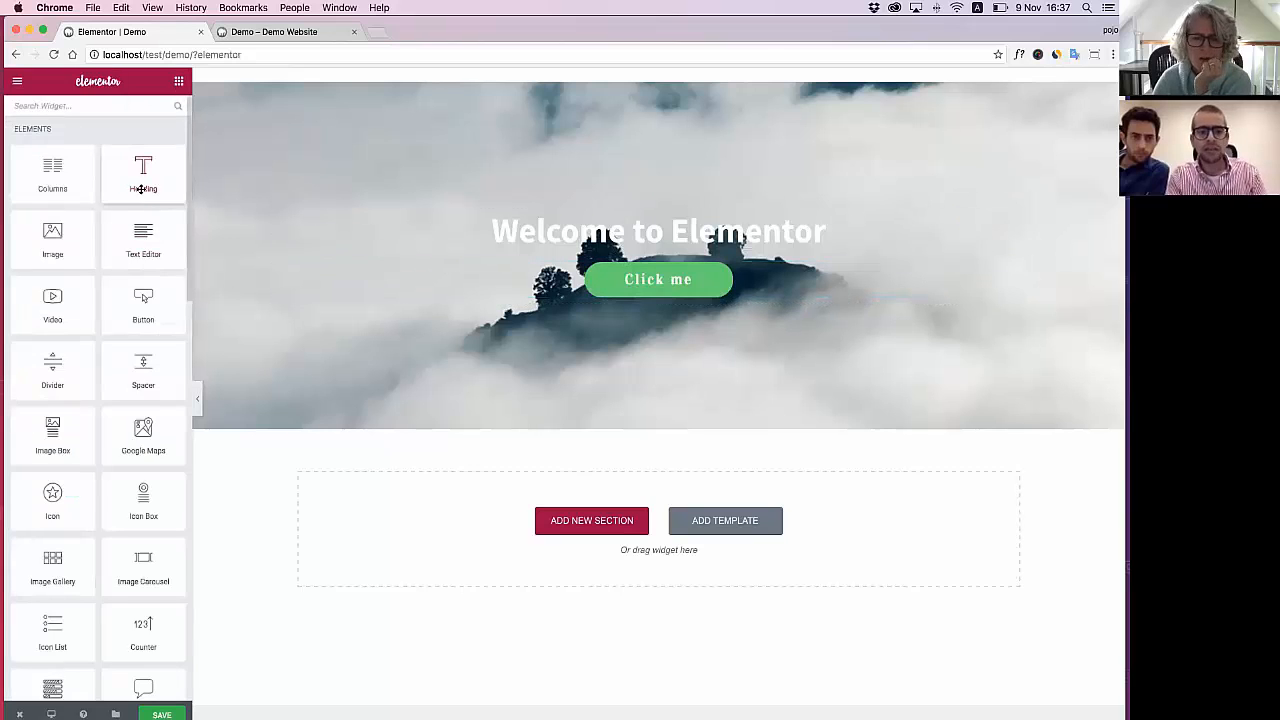
pyautogui.moveTo(145, 189); pyautogui.dragTo(634, 250)
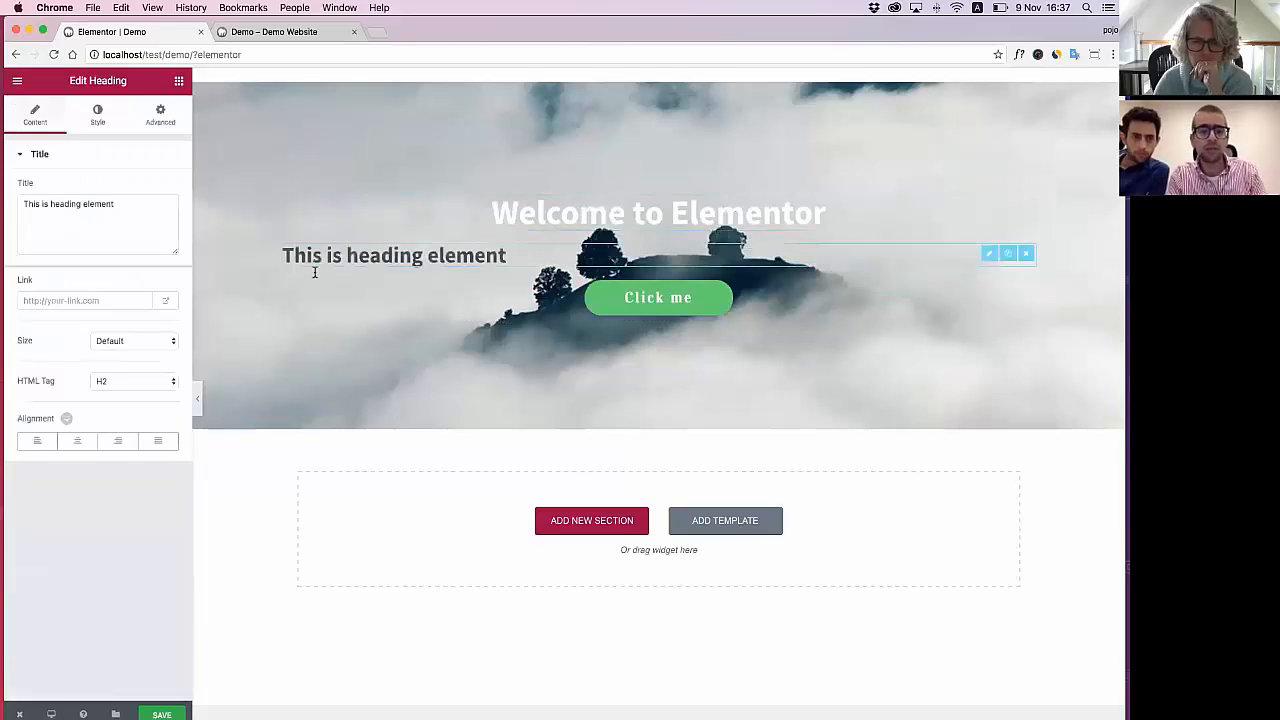
pyautogui.click(77, 441)
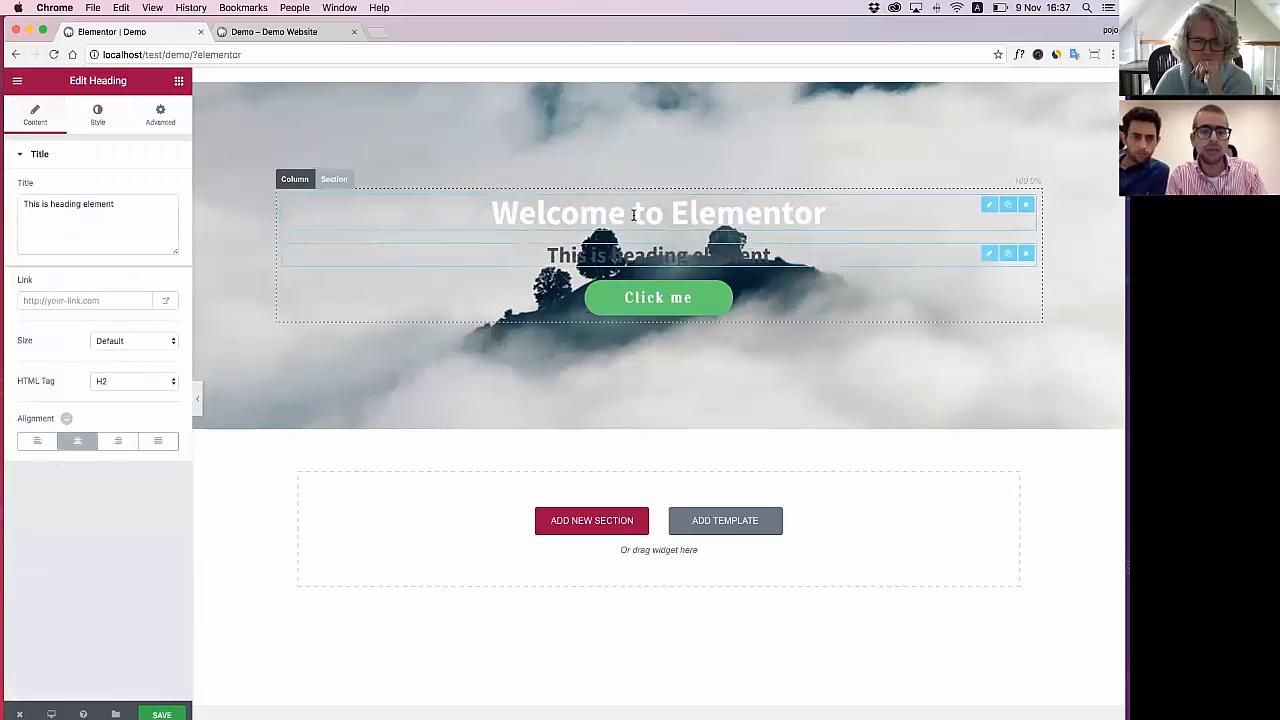
# Insert a Spacer widget between the second heading and the button, with its space set to 79 px
pyautogui.click(181, 81)
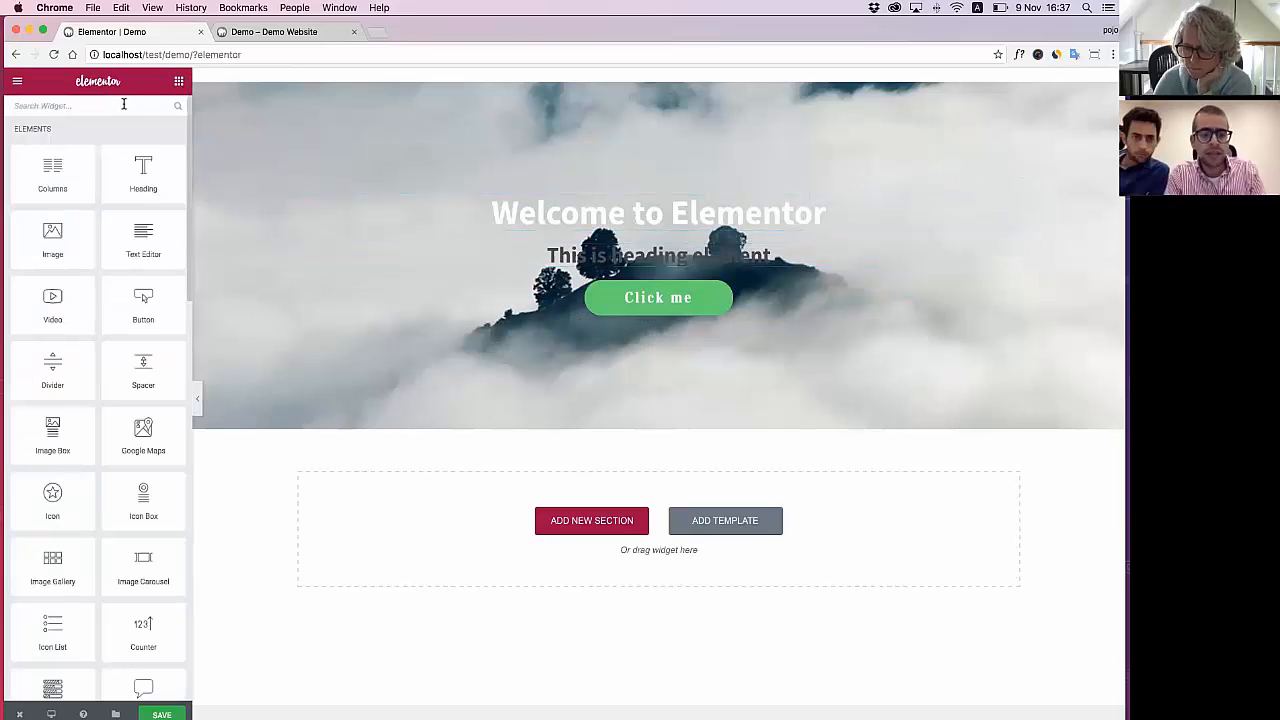
pyautogui.click(124, 104)
pyautogui.write('sp')
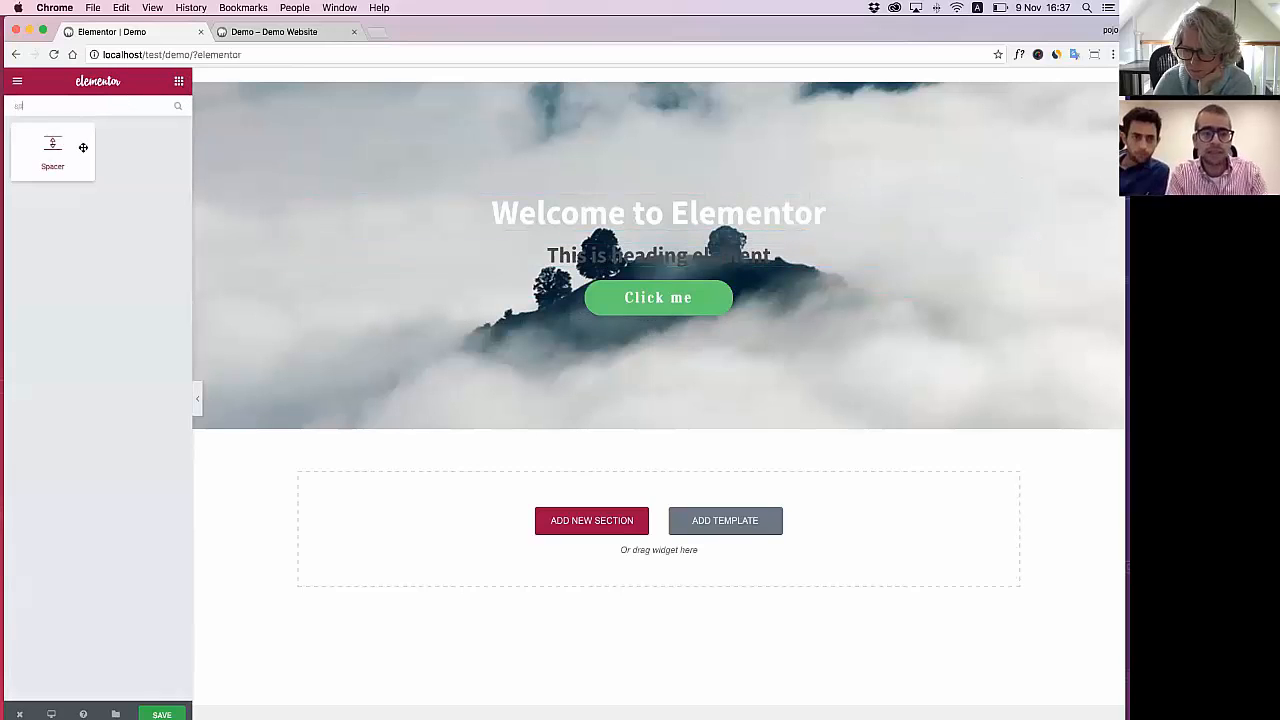
pyautogui.moveTo(55, 148); pyautogui.dragTo(603, 278)
pyautogui.moveTo(25, 211); pyautogui.dragTo(31, 209)
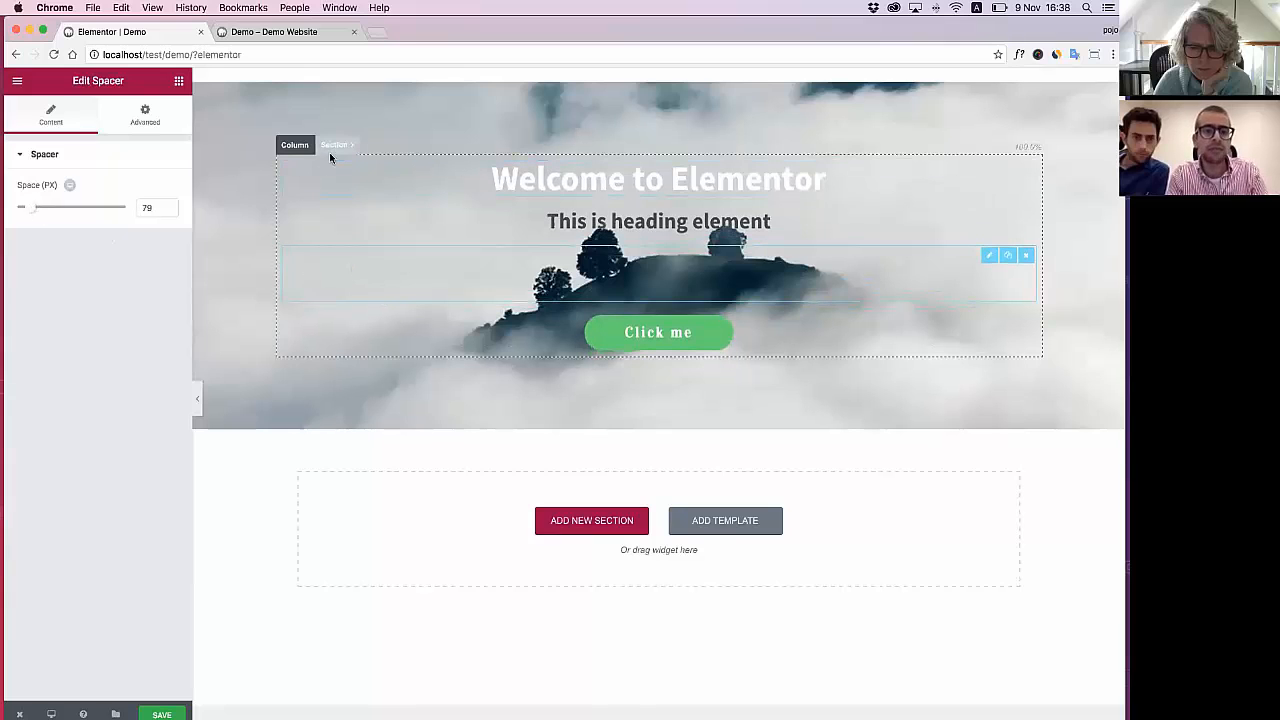
# Increase the welcome section's minimum height to 622
pyautogui.click(322, 146)
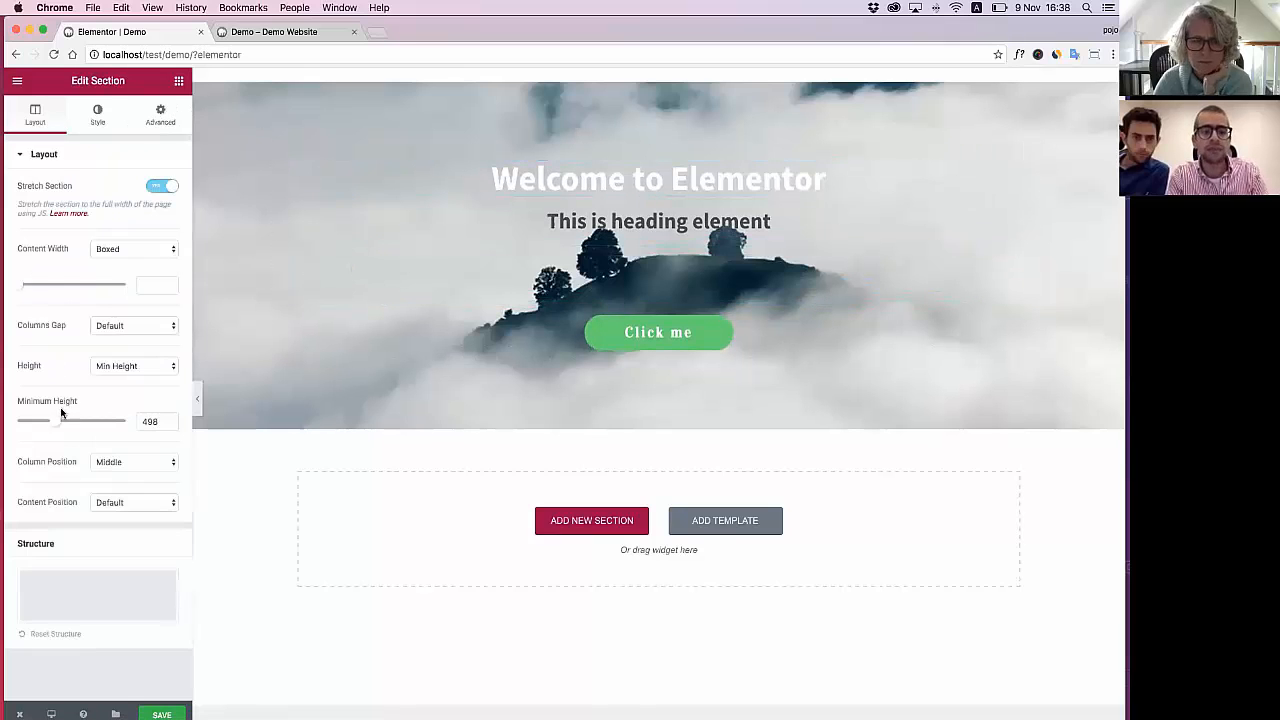
pyautogui.moveTo(55, 424); pyautogui.dragTo(66, 423)
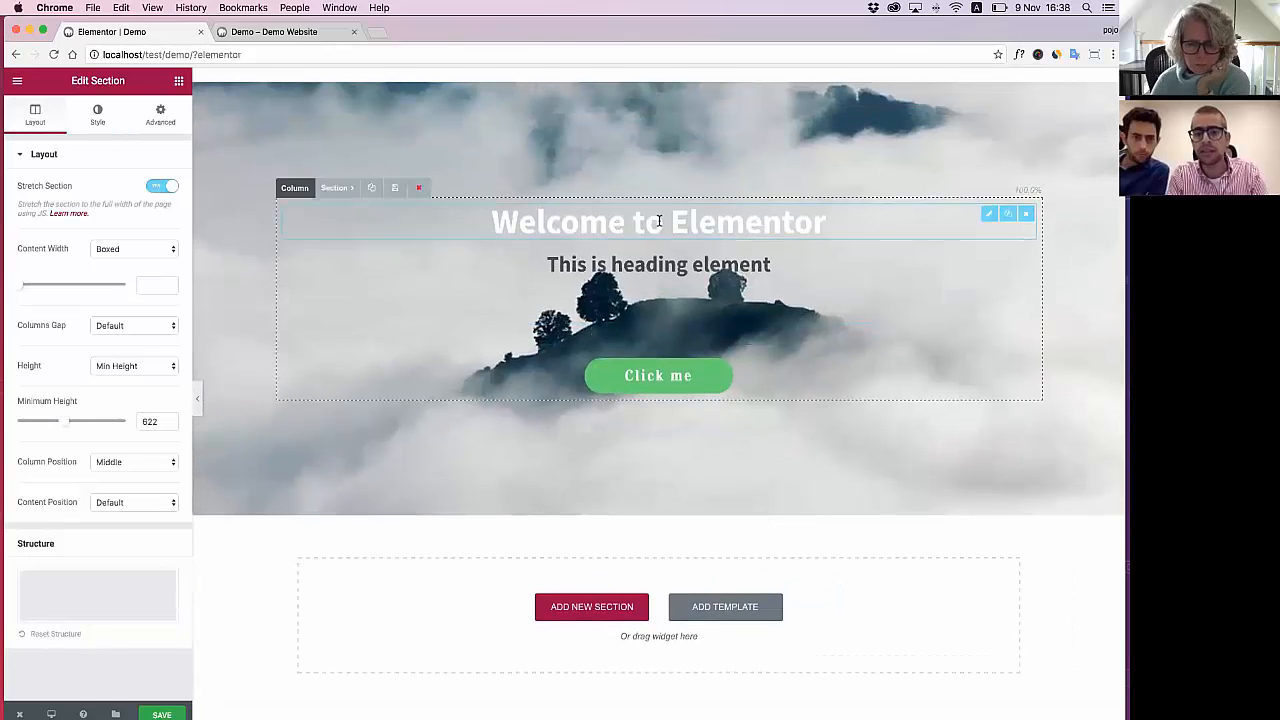
# Enlarge the "Welcome to Elementor" heading's font size to 98 px
pyautogui.click(492, 212)
pyautogui.click(97, 115)
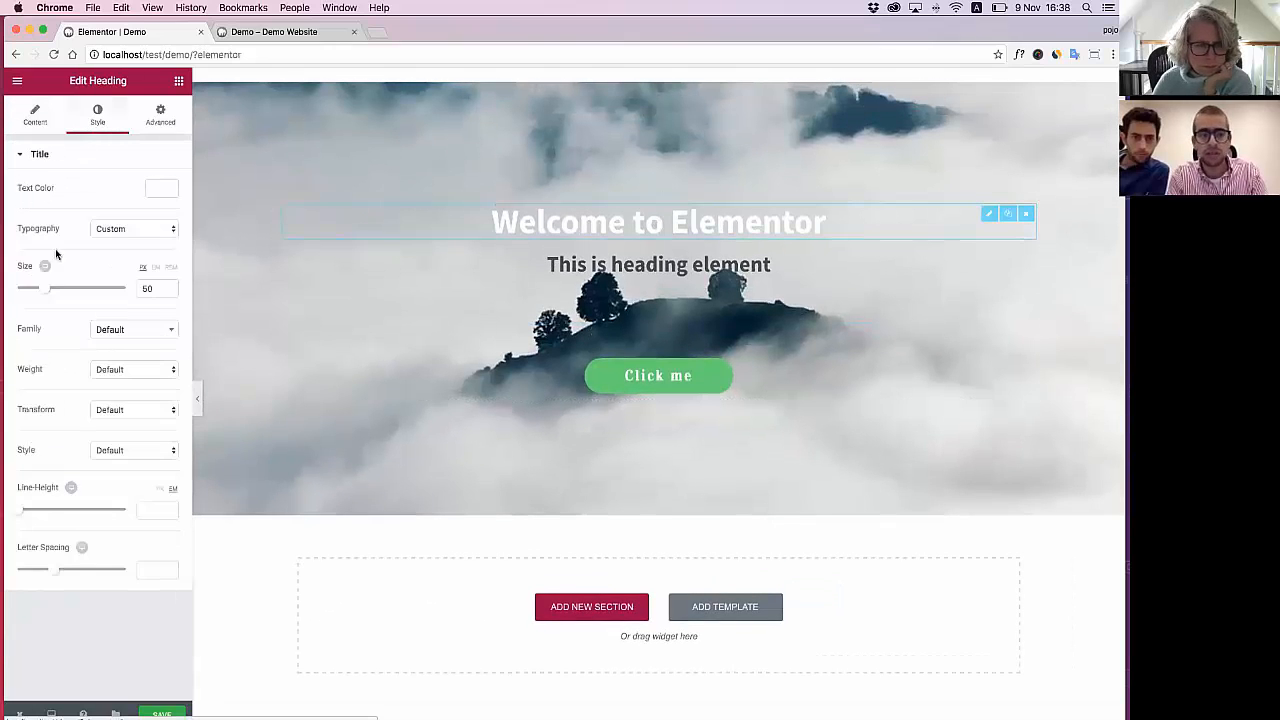
pyautogui.moveTo(47, 289); pyautogui.dragTo(73, 287)
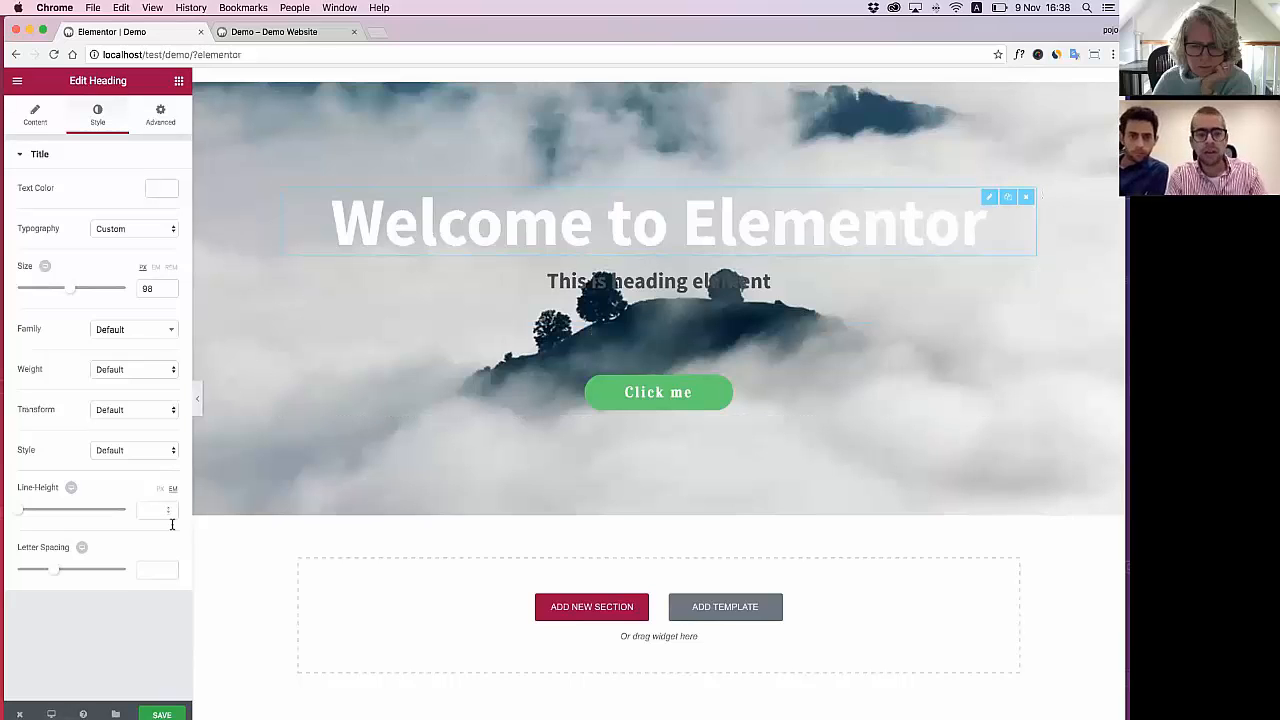
# Preview the page in Mobile view to check how the enlarged heading wraps, and return to Desktop view
pyautogui.moveTo(51, 714)
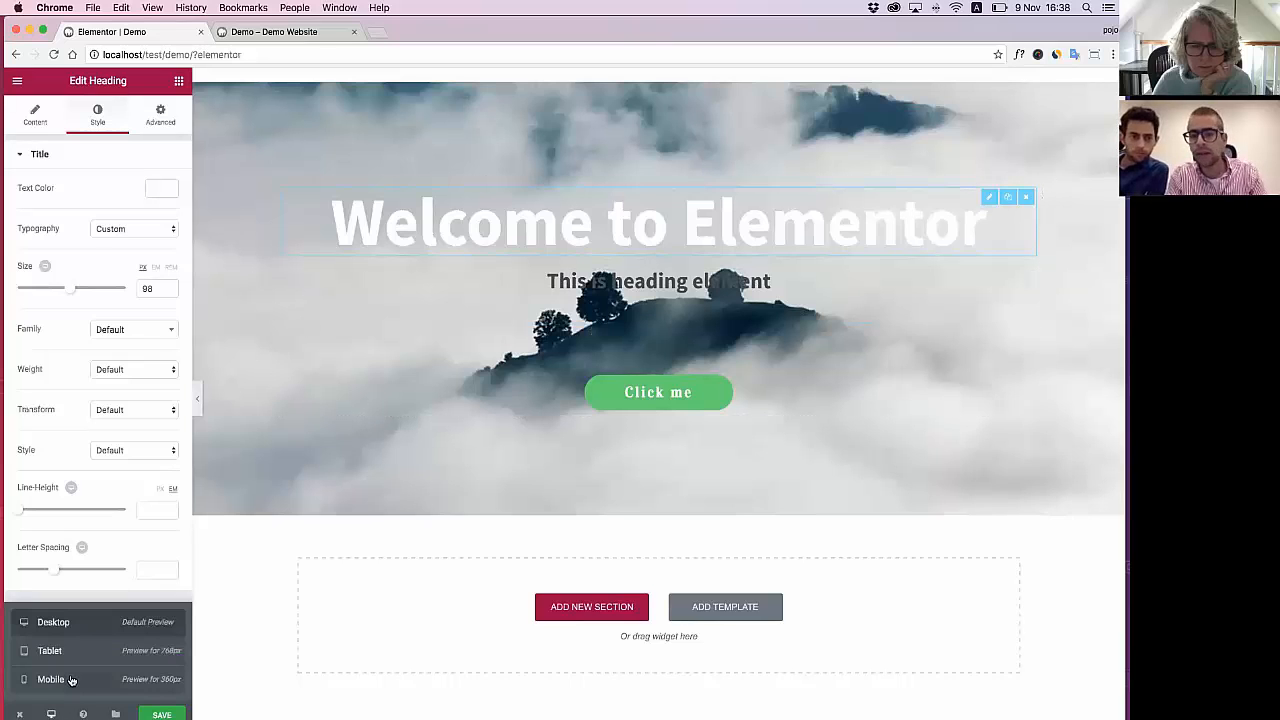
pyautogui.click(51, 679)
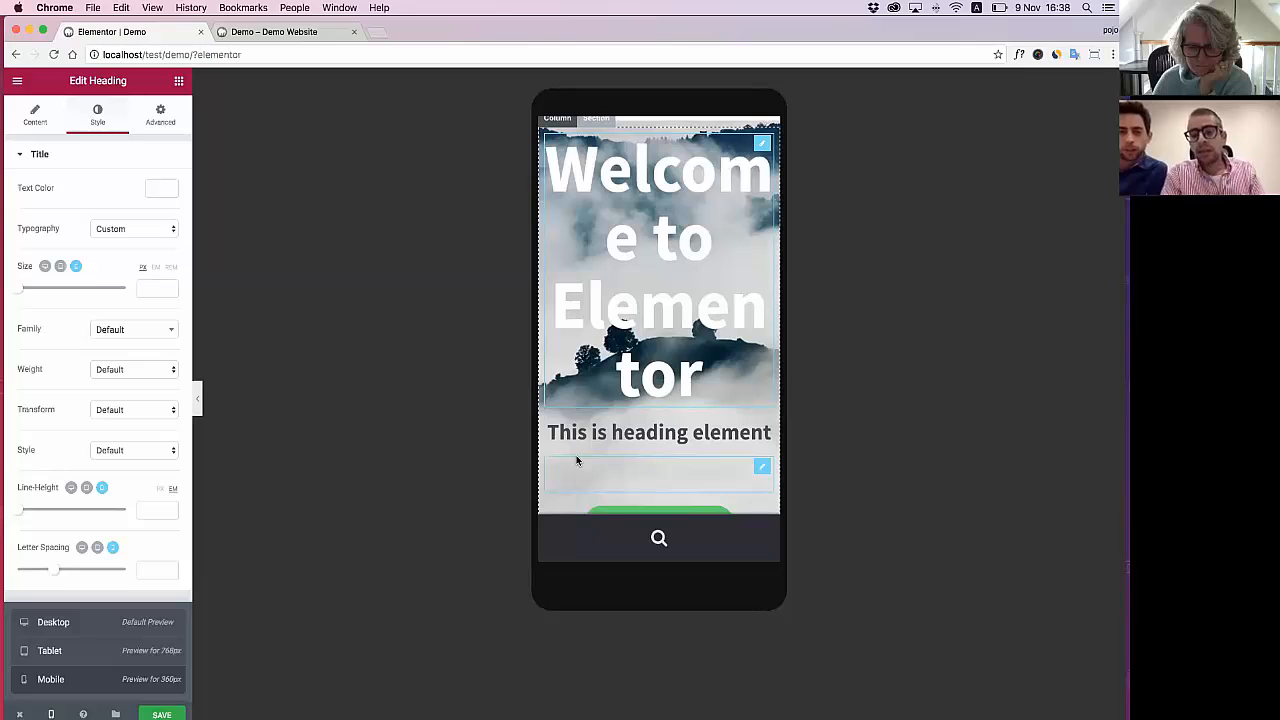
pyautogui.scroll(1, 668, 300)
pyautogui.scroll(-1, 667, 299)
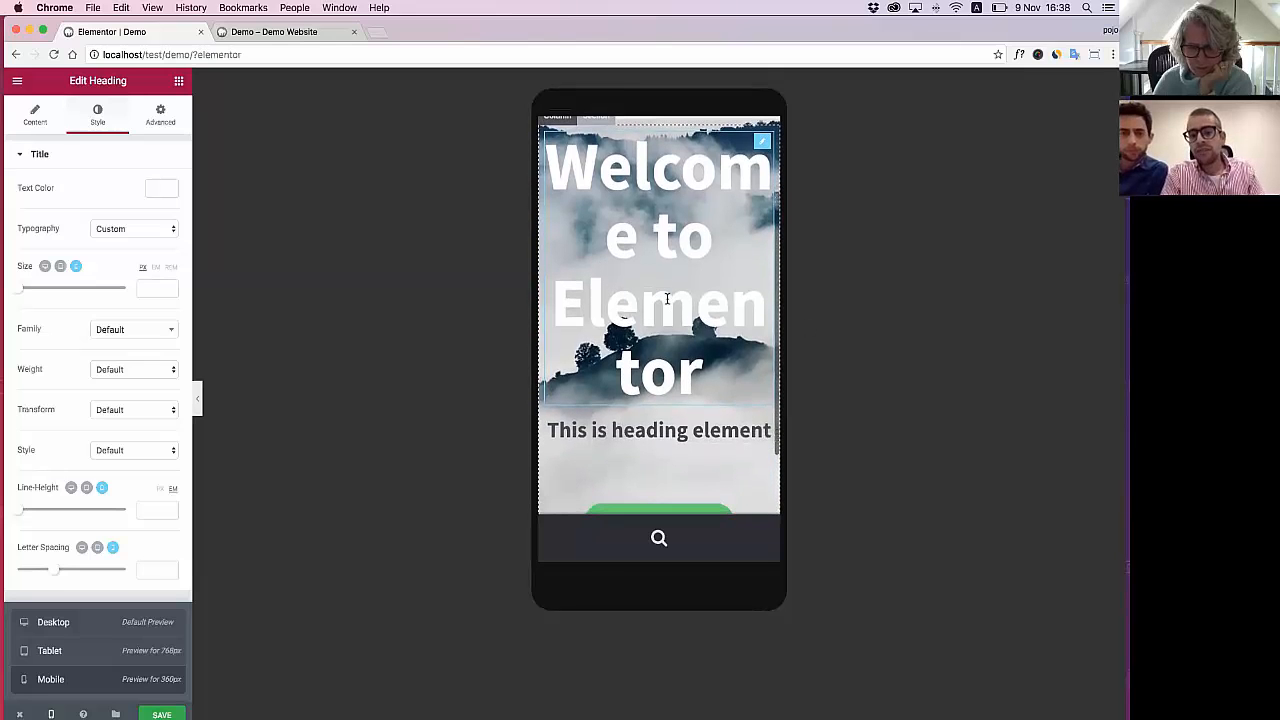
pyautogui.scroll(1, 667, 299)
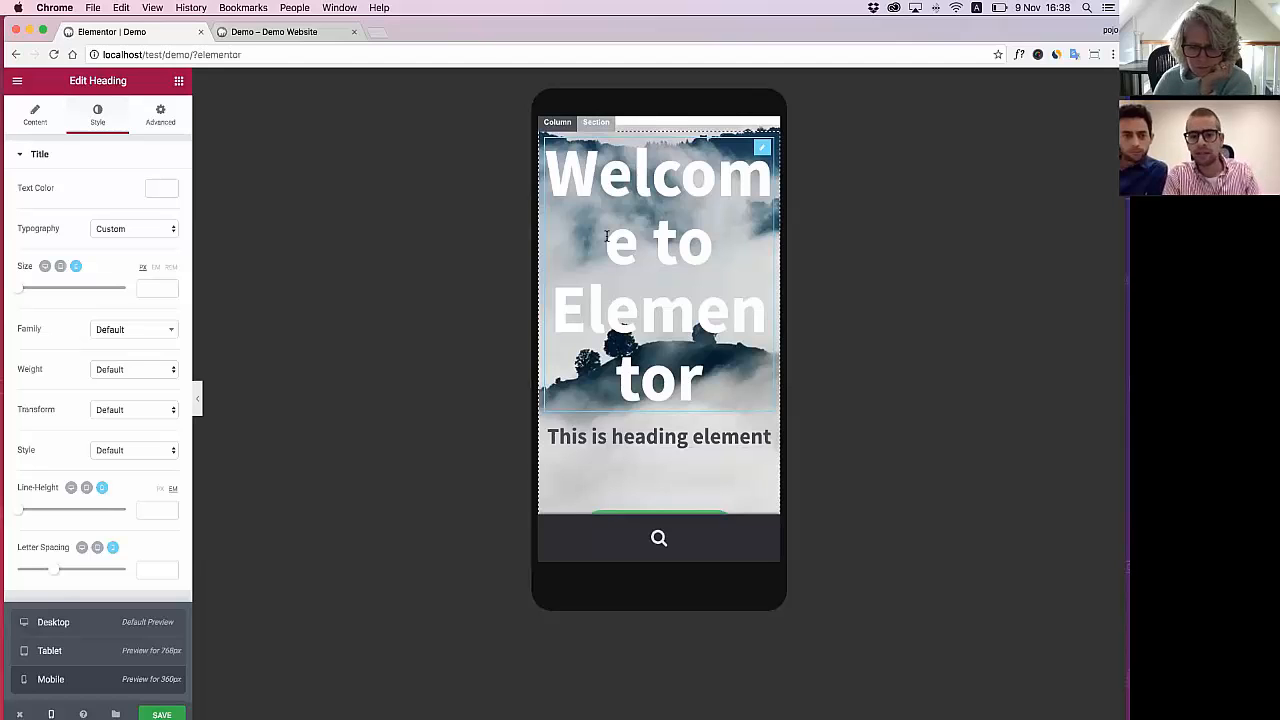
pyautogui.scroll(-1, 620, 230)
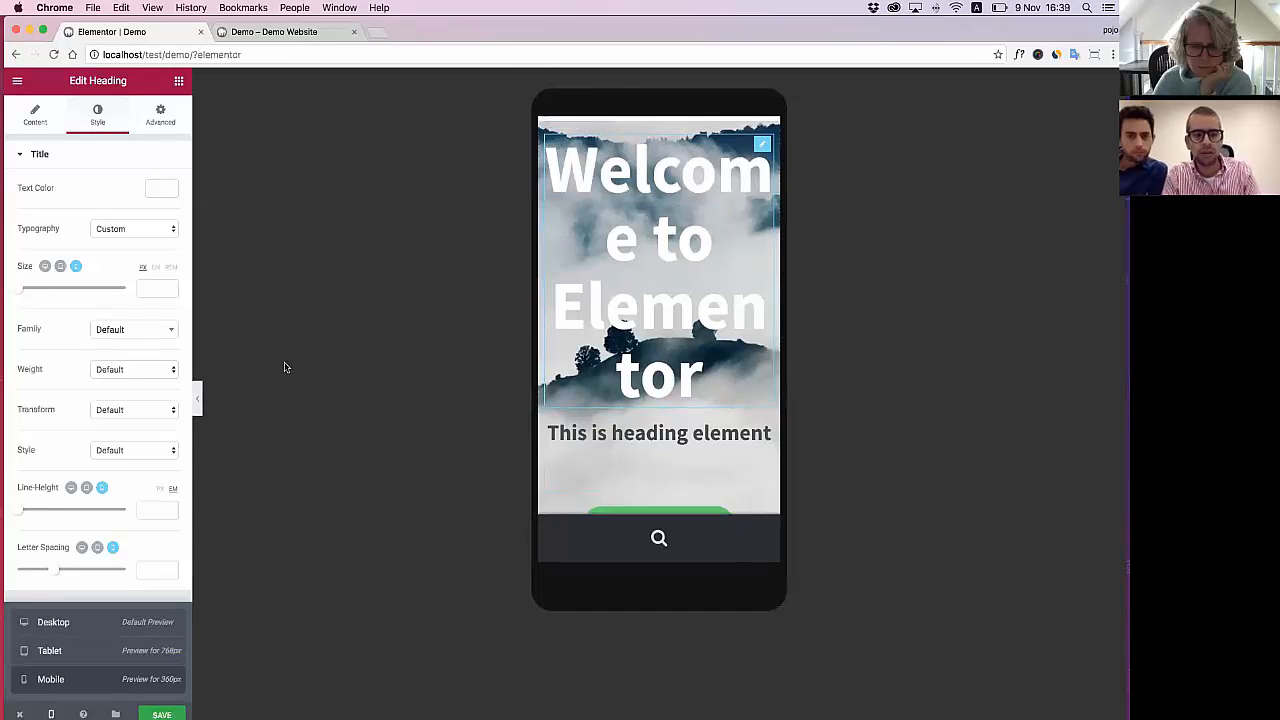
pyautogui.click(55, 622)
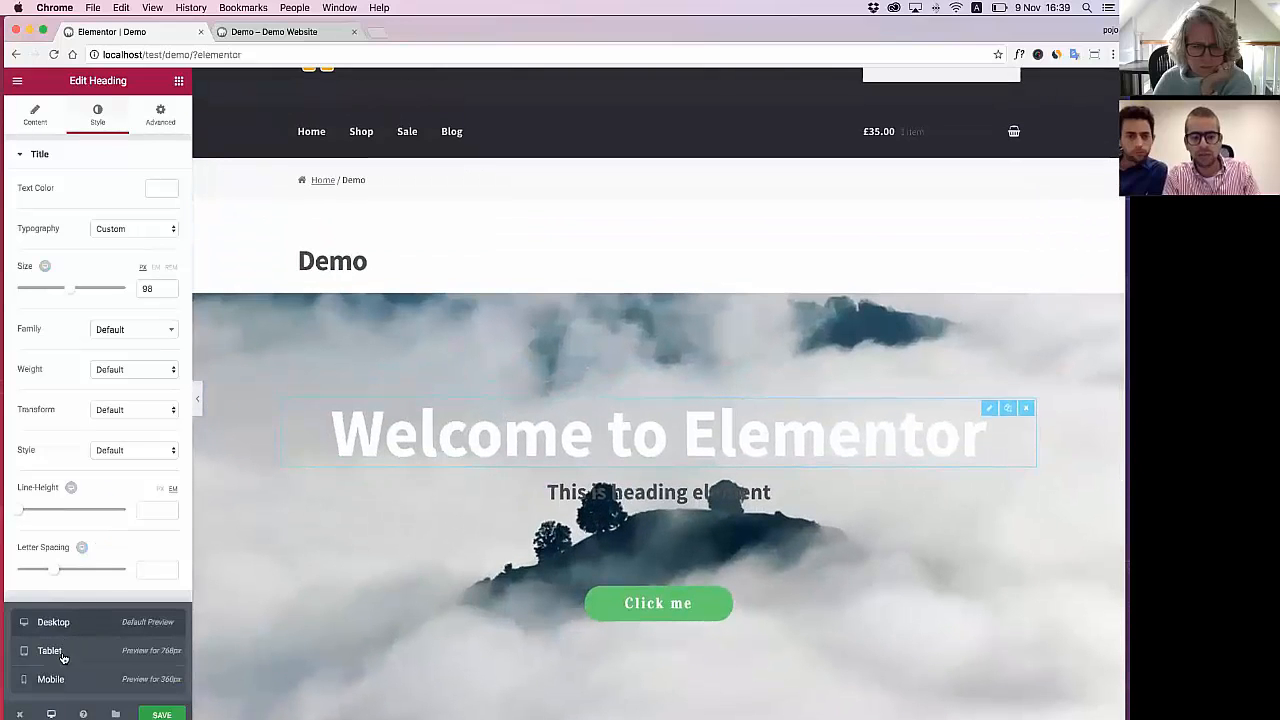
# Set the "Welcome to Elementor" heading's font size to 24 px for mobile only and return to Desktop view
pyautogui.click(50, 679)
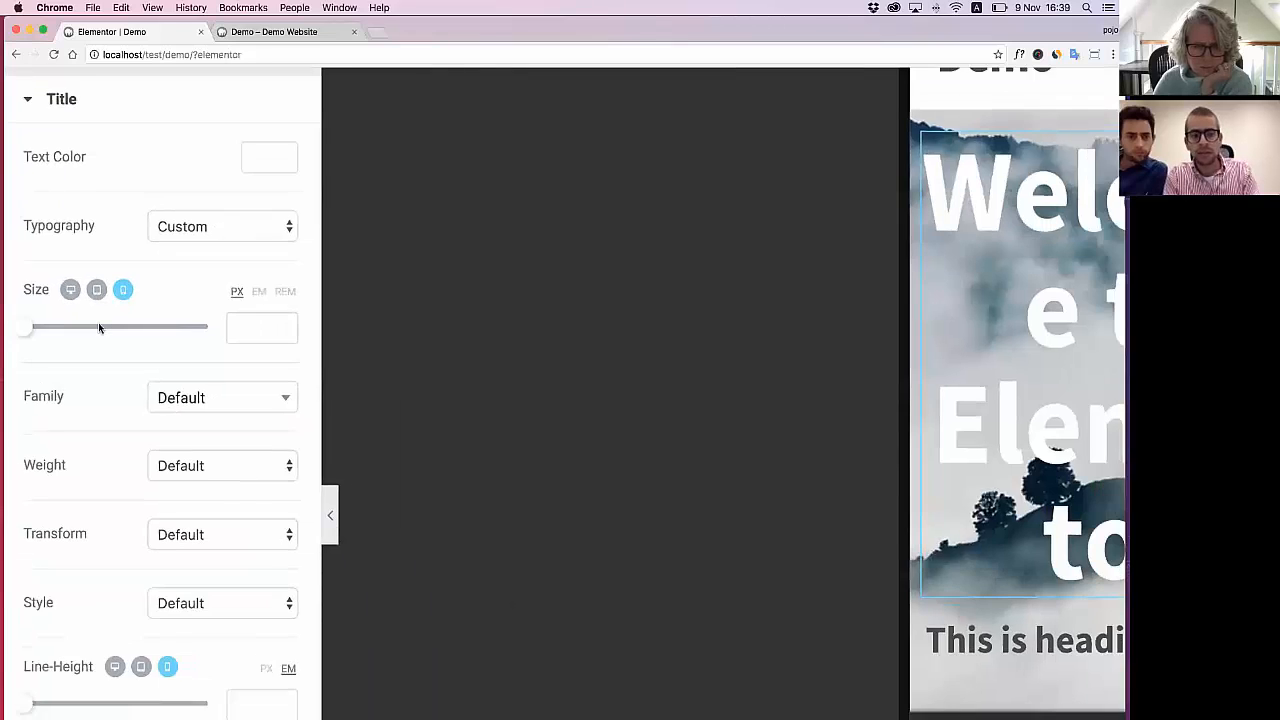
pyautogui.scroll(-5, 98, 328)
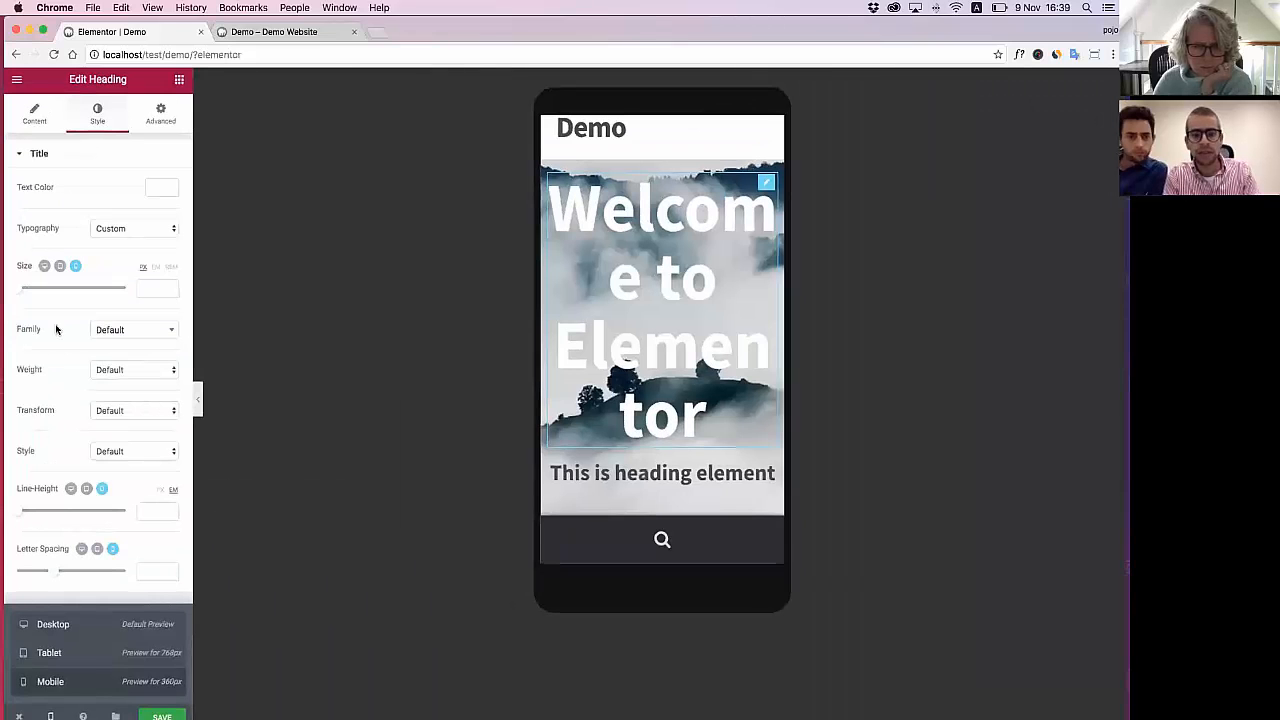
pyautogui.moveTo(20, 290); pyautogui.dragTo(33, 290)
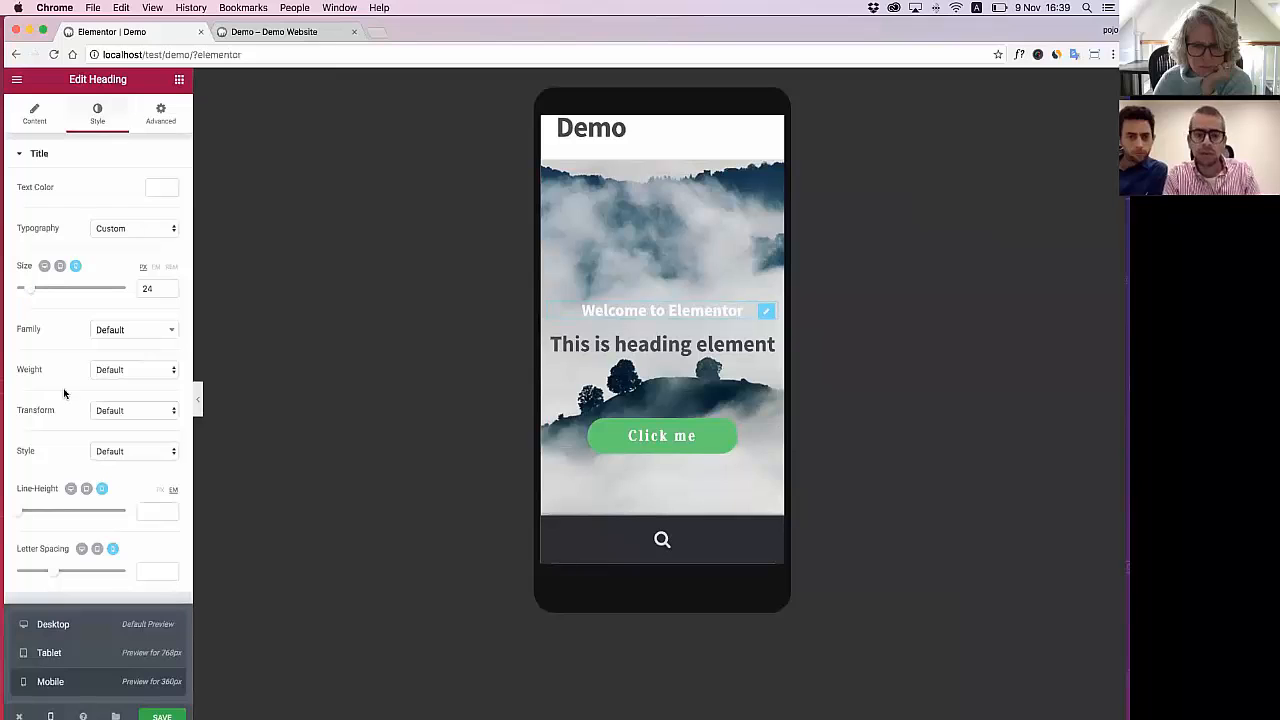
pyautogui.click(64, 631)
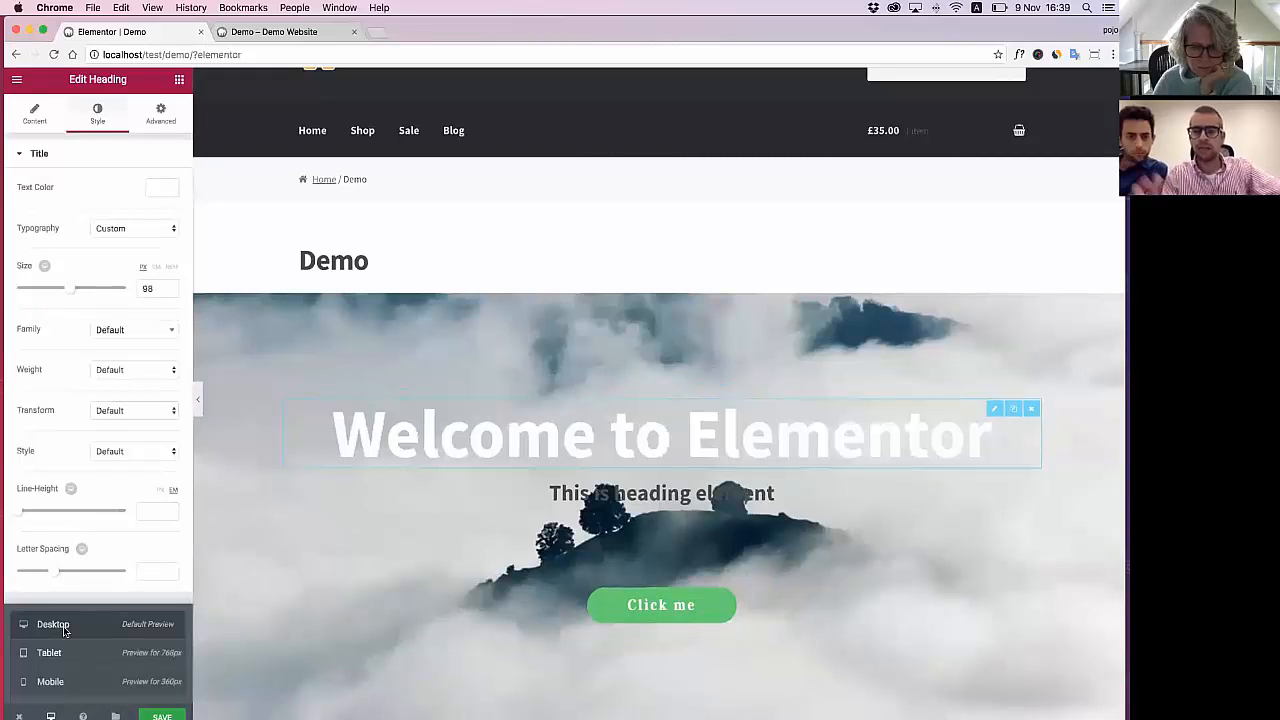
# In Mobile view, set the "Click me" button's letter spacing to 0
pyautogui.click(74, 692)
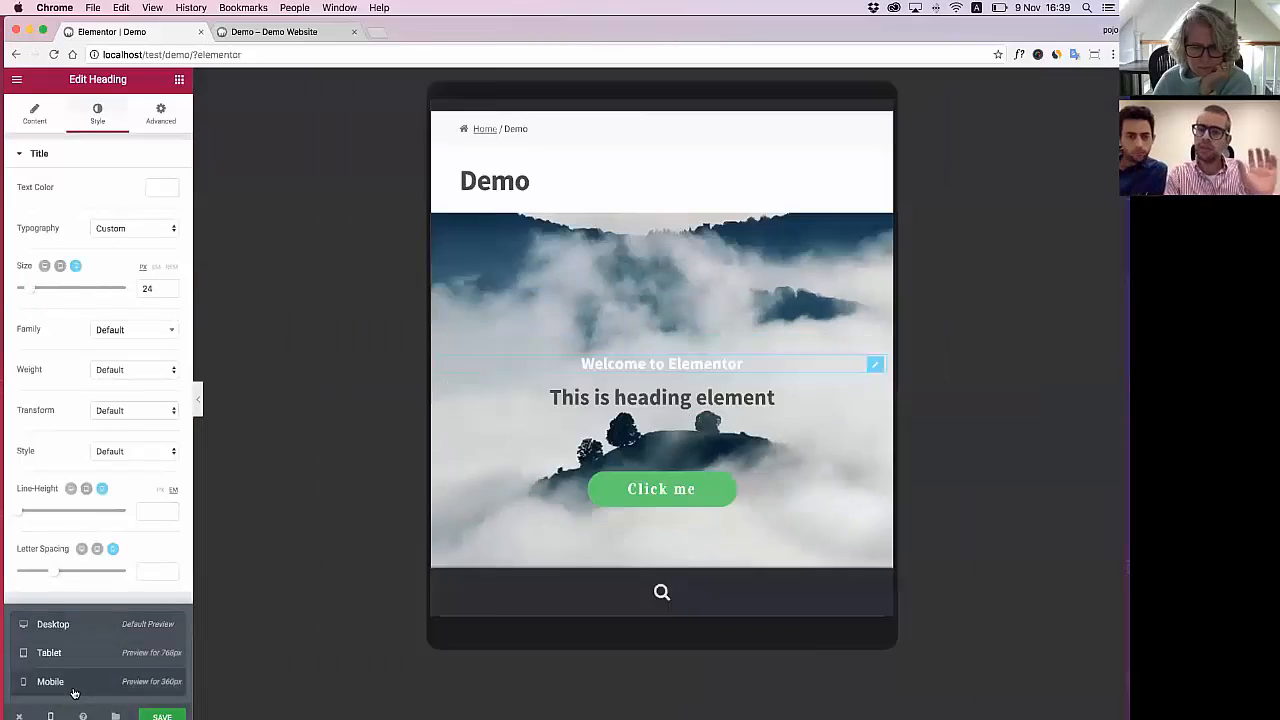
pyautogui.scroll(-1, 601, 400)
pyautogui.click(608, 407)
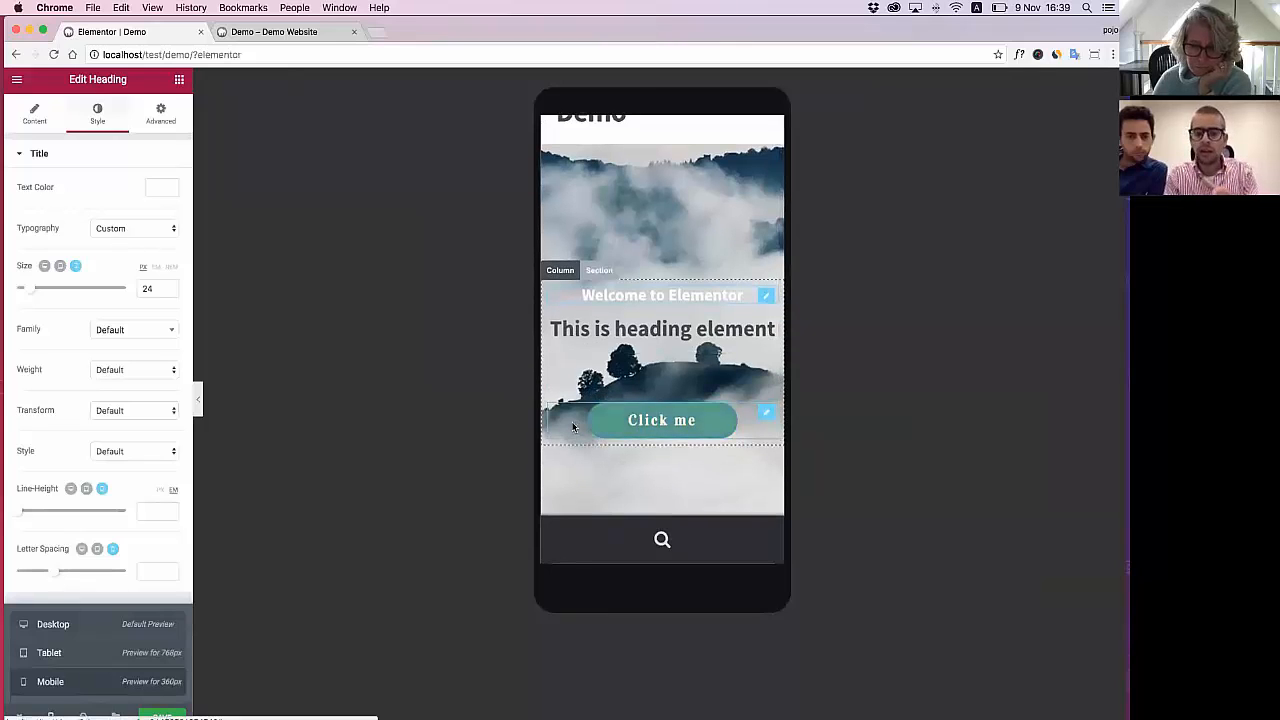
pyautogui.click(98, 117)
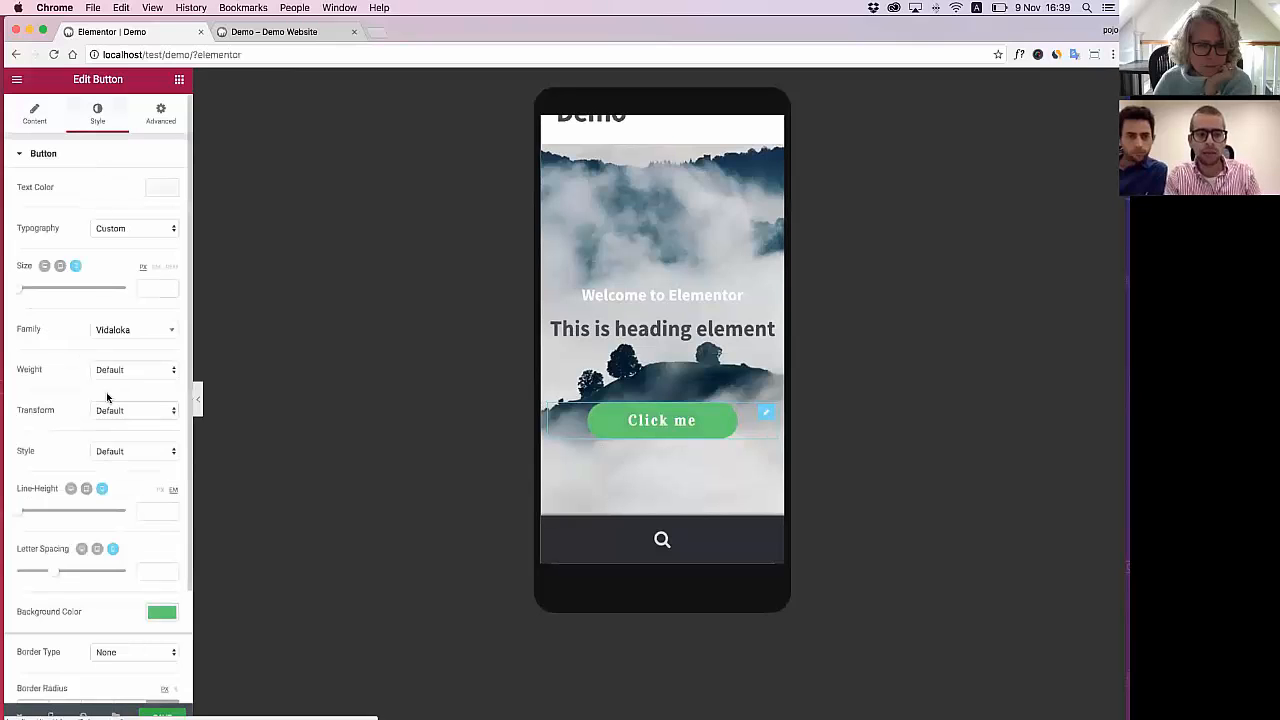
pyautogui.scroll(-2, 104, 405)
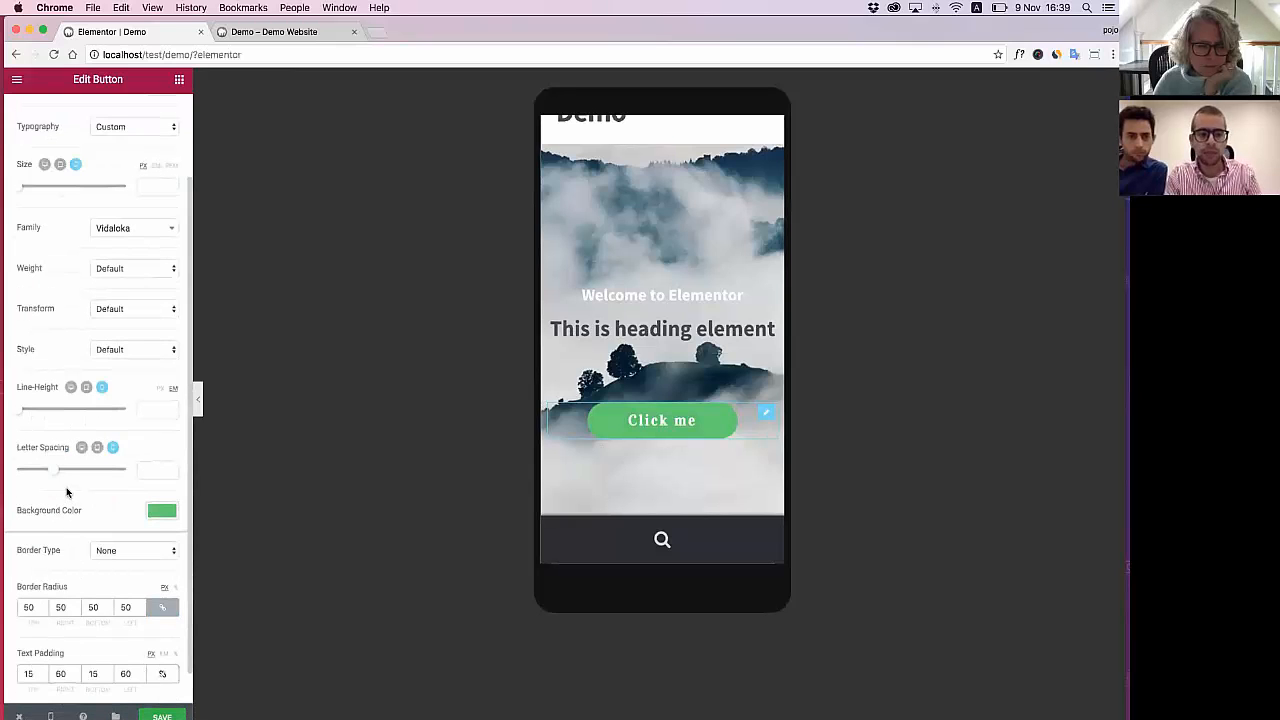
pyautogui.moveTo(57, 472); pyautogui.dragTo(57, 472)
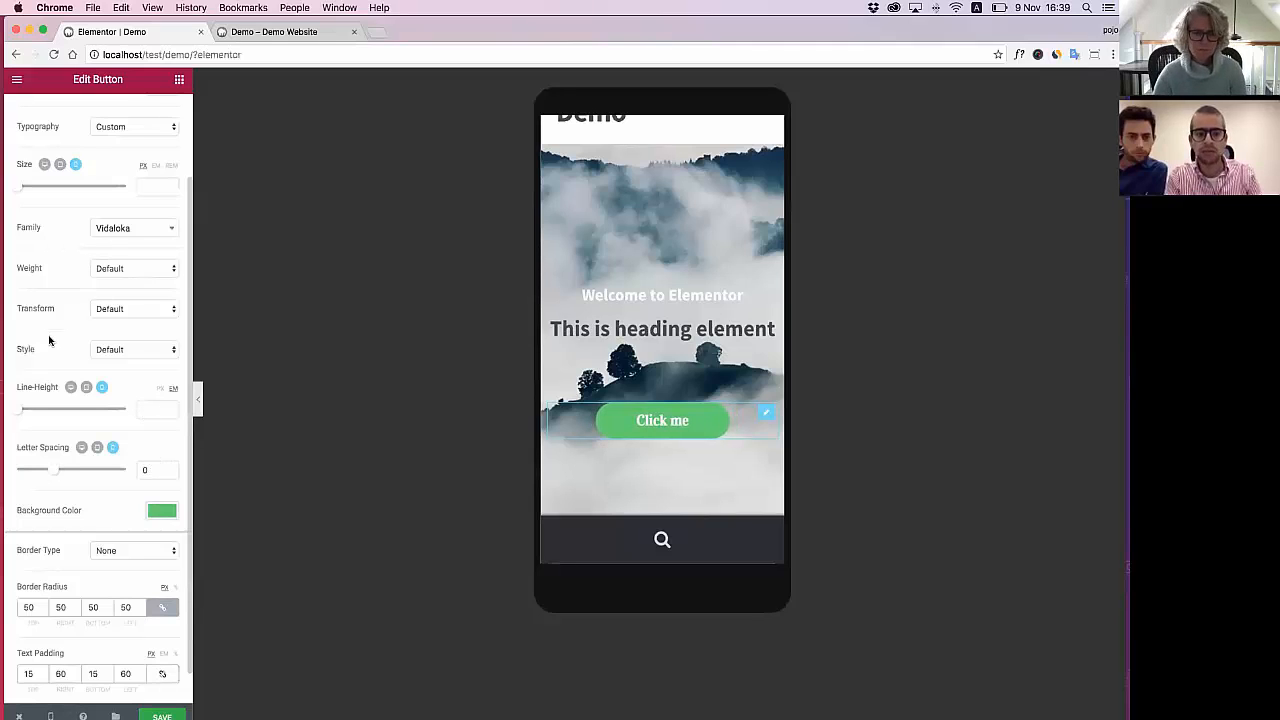
# Enlarge the "Click me" button's mobile font size to 41 px and return to Desktop view
pyautogui.moveTo(18, 191); pyautogui.dragTo(39, 190)
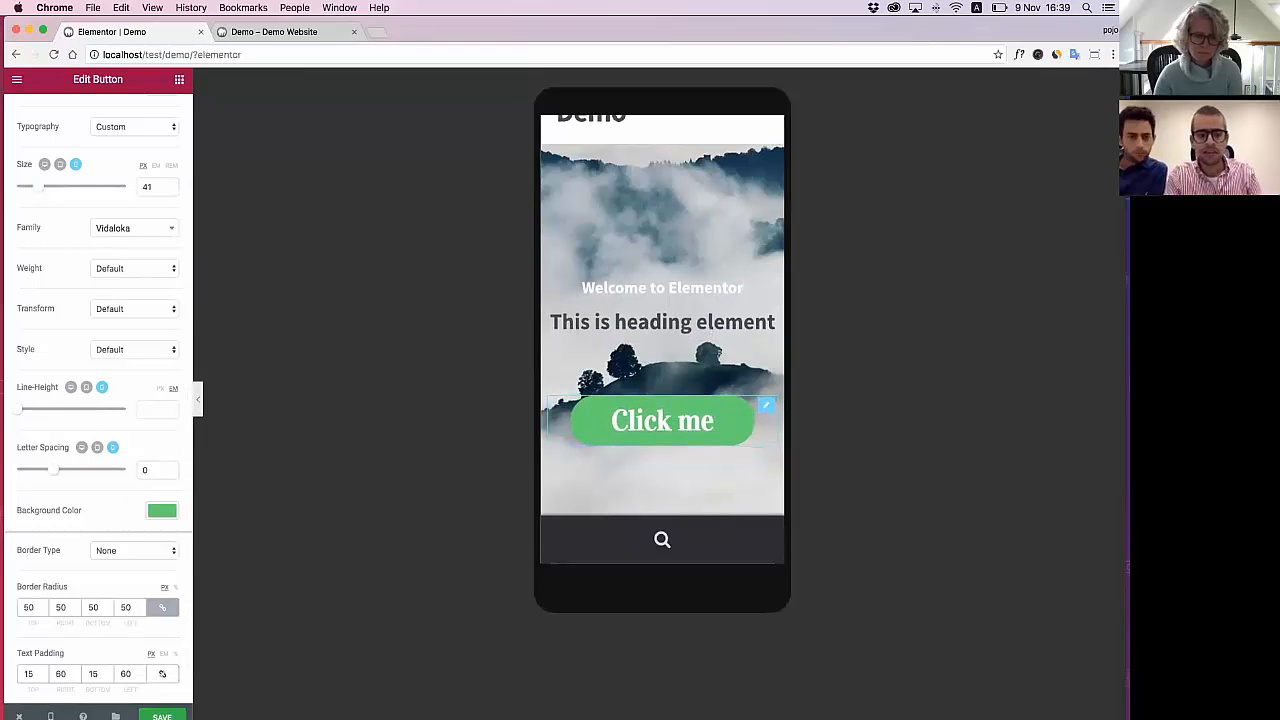
pyautogui.click(51, 715)
pyautogui.click(55, 623)
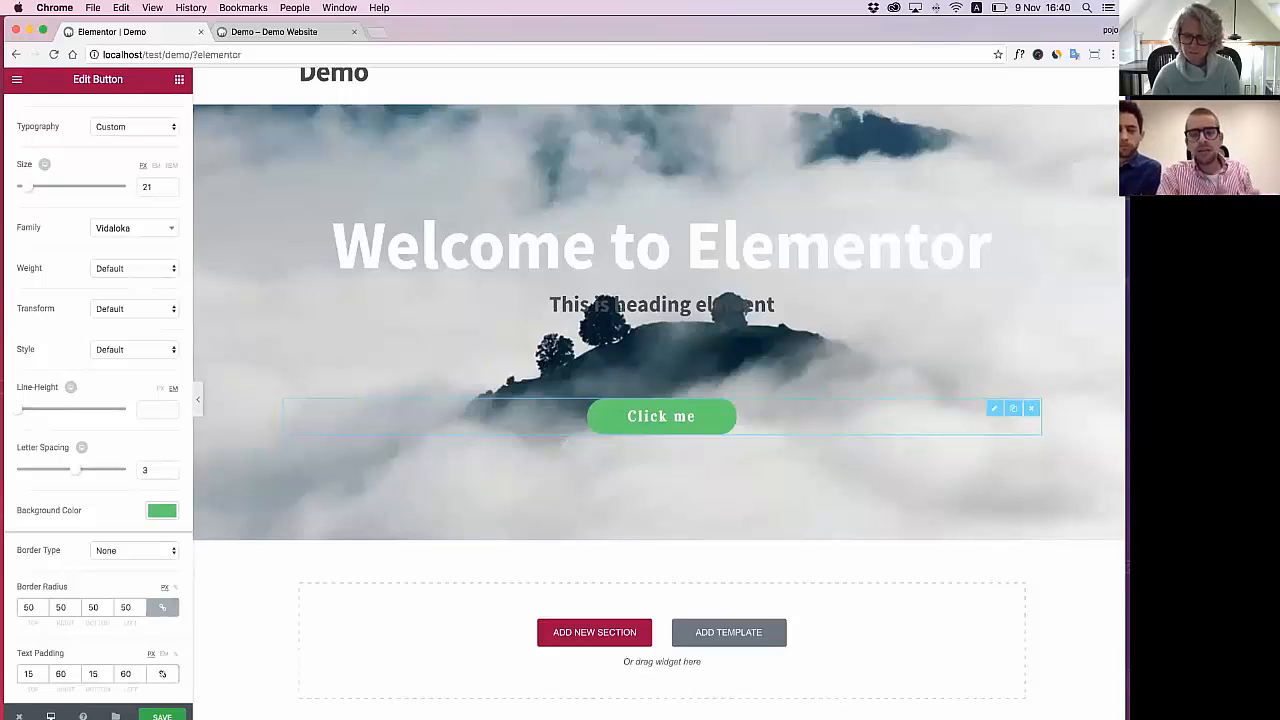
# Browse the available widgets, from the basic elements through the WordPress and WooCommerce ones
pyautogui.scroll(3, 114, 523)
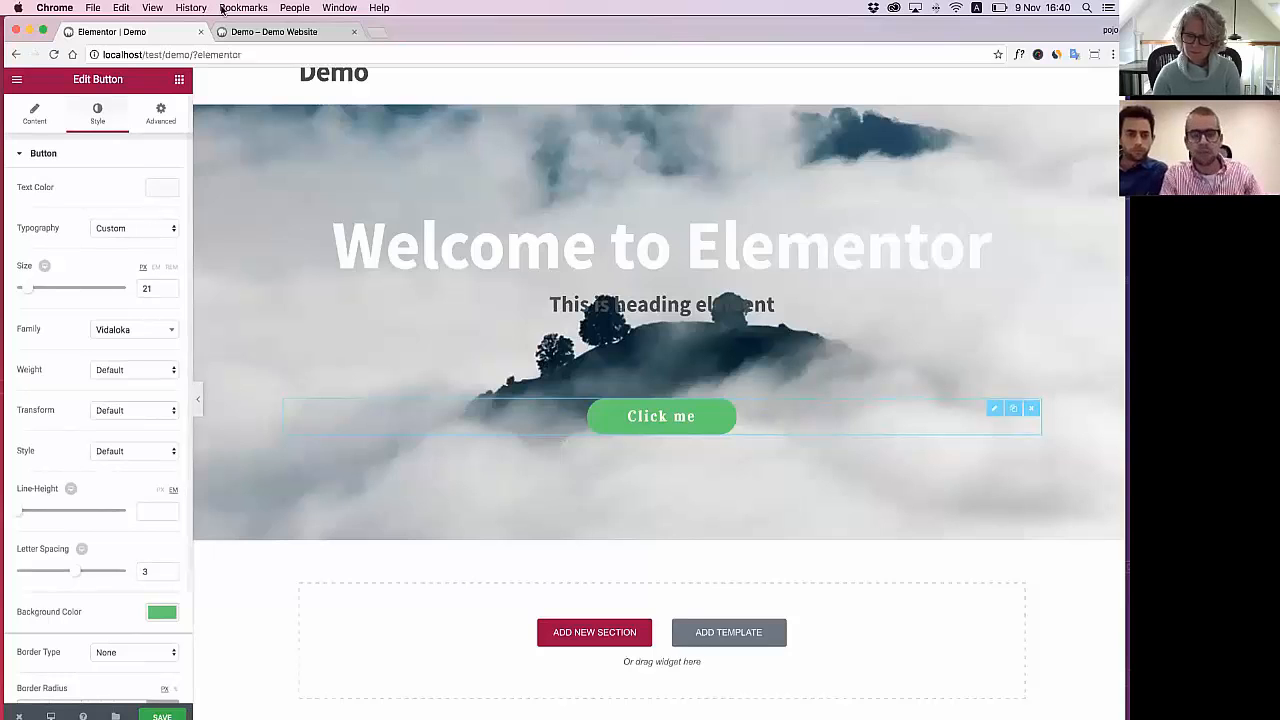
pyautogui.click(179, 80)
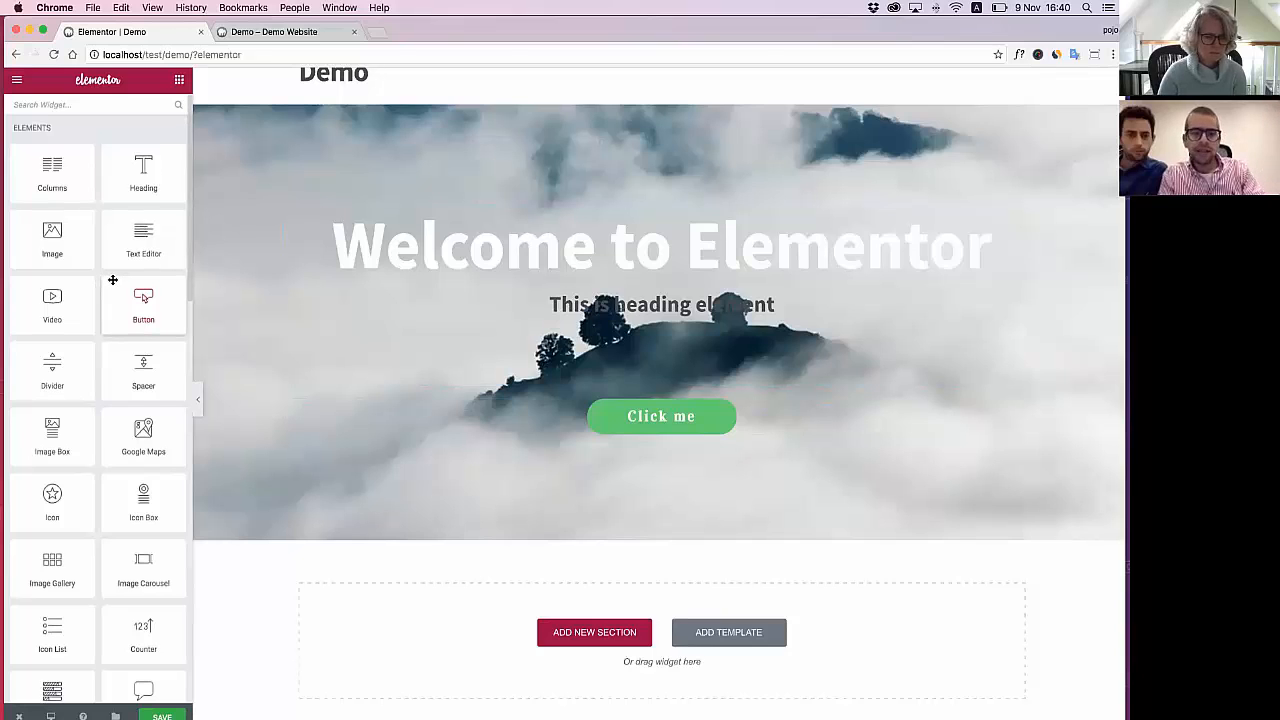
pyautogui.scroll(-5, 113, 280)
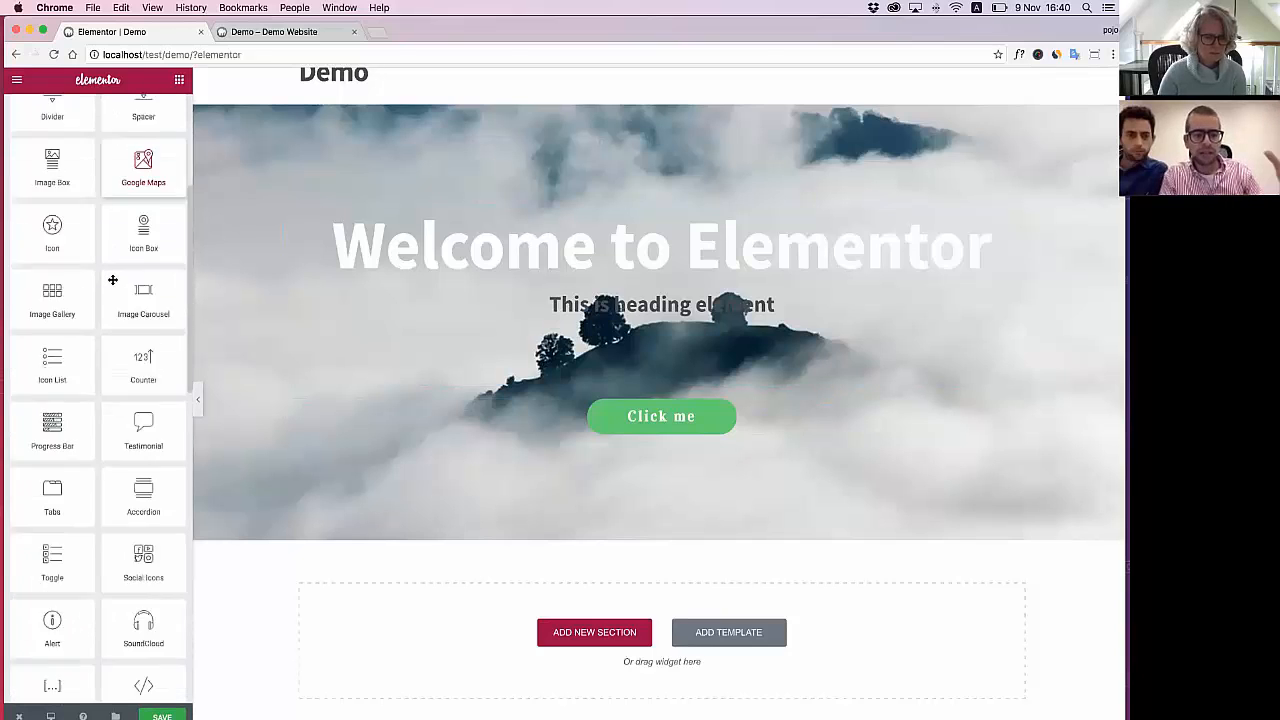
pyautogui.scroll(-4, 113, 280)
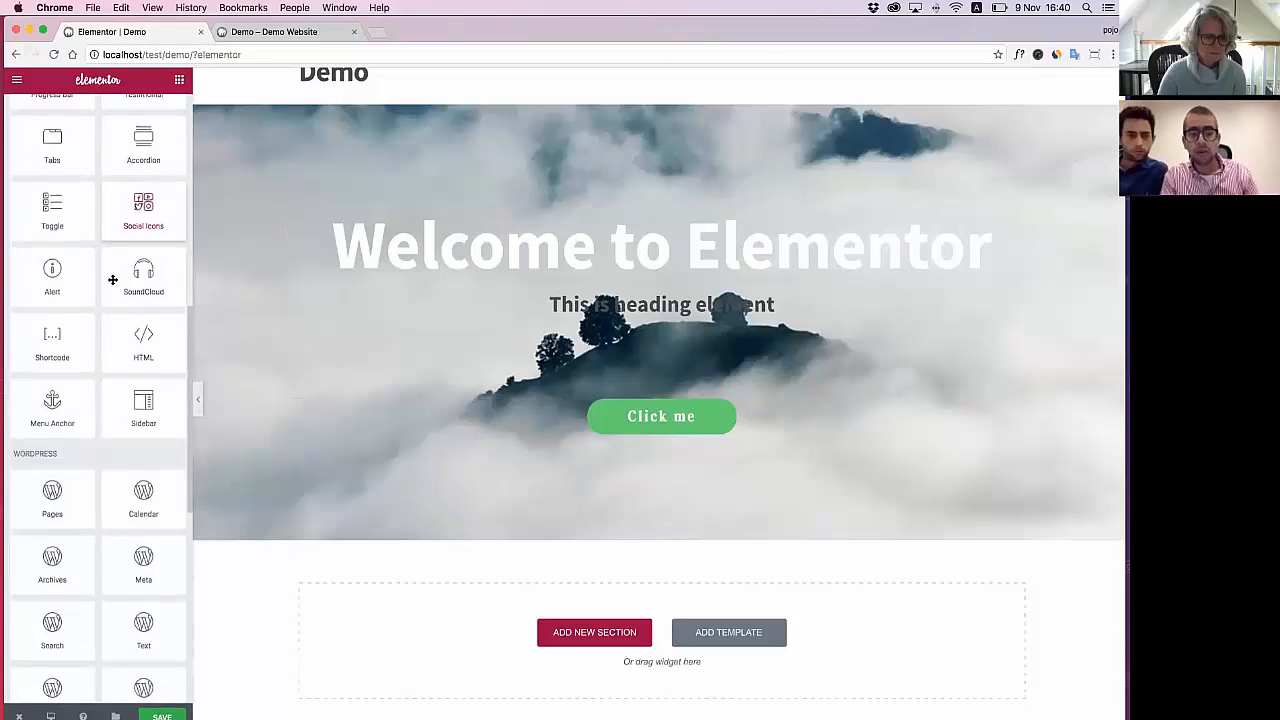
pyautogui.scroll(-3, 113, 280)
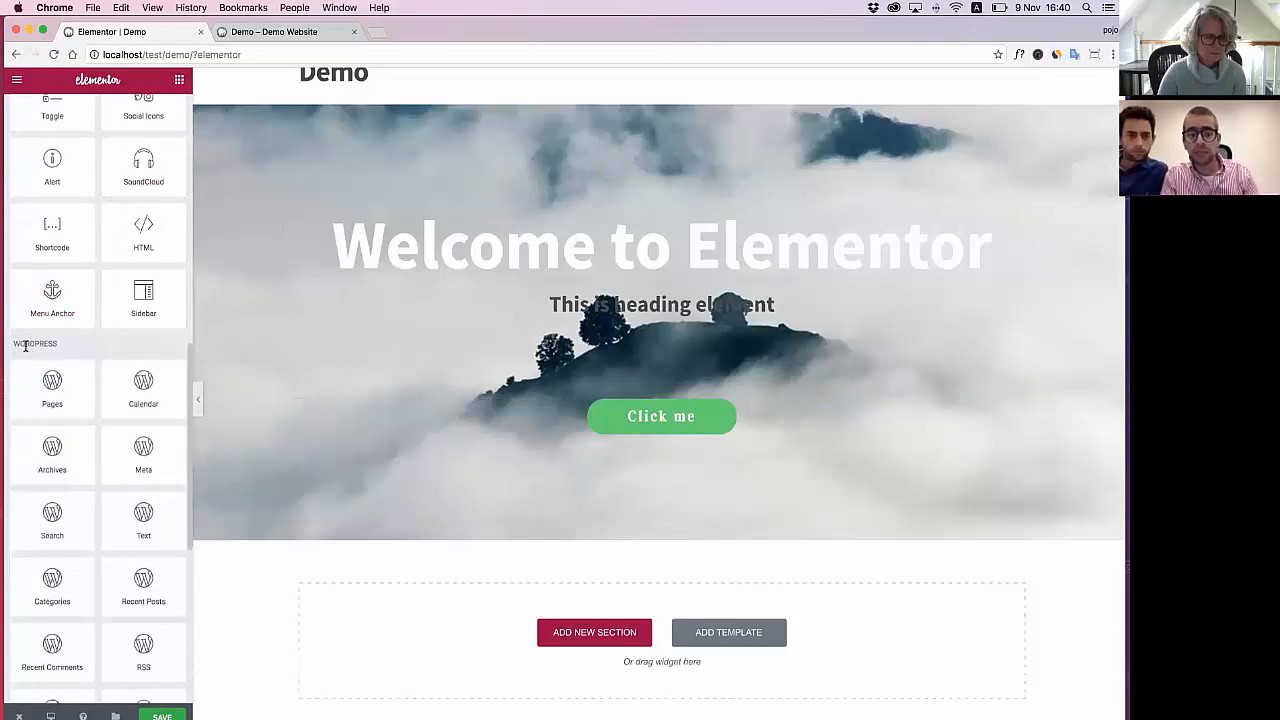
pyautogui.scroll(-3, 49, 388)
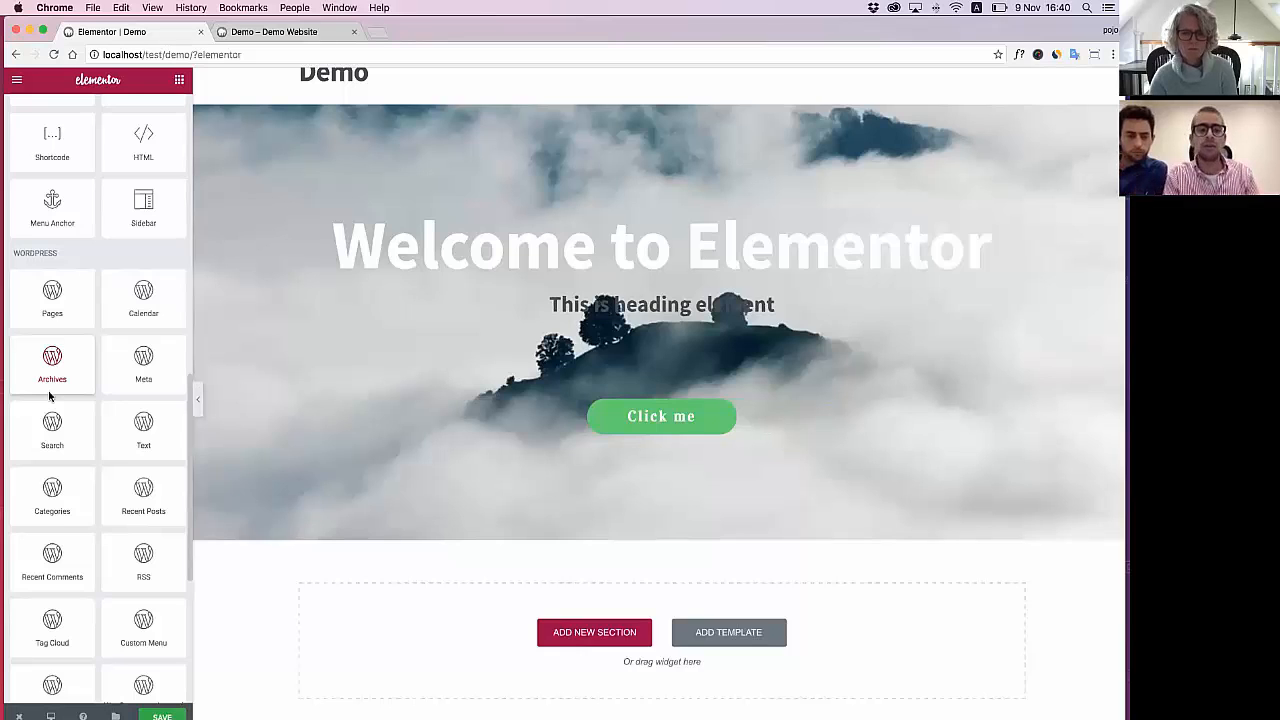
pyautogui.scroll(-3, 94, 392)
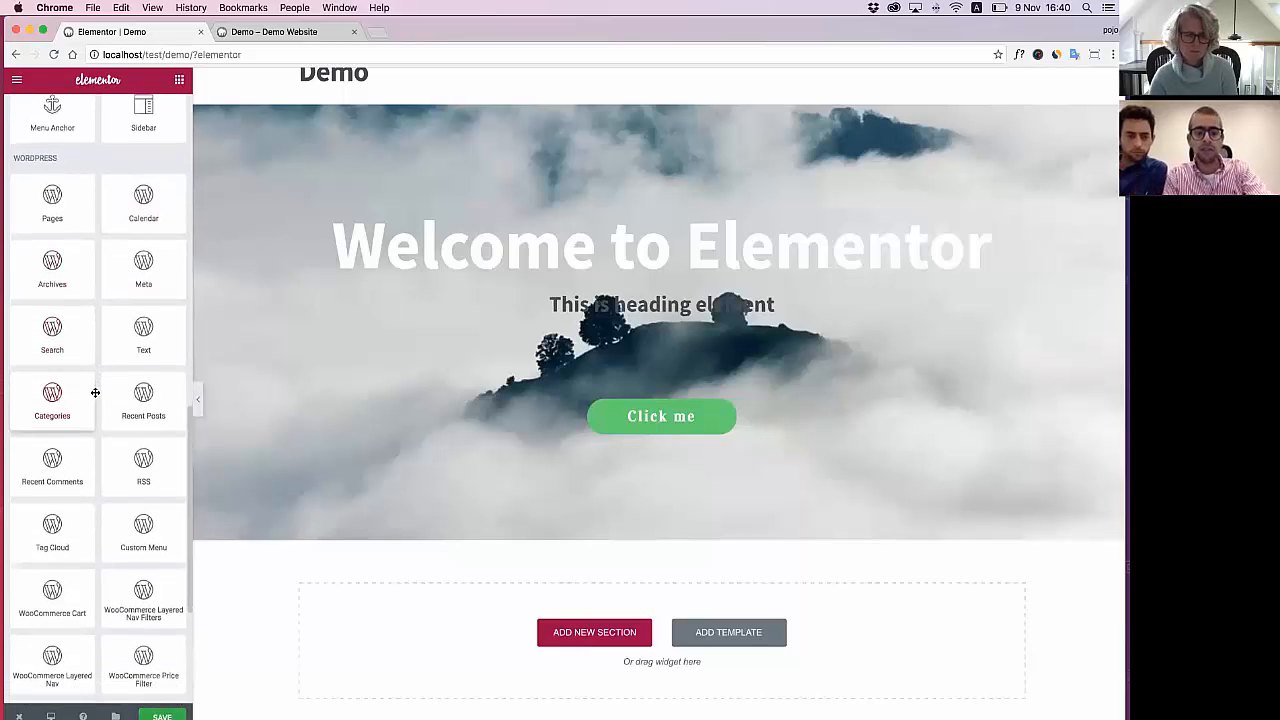
pyautogui.scroll(-8, 95, 395)
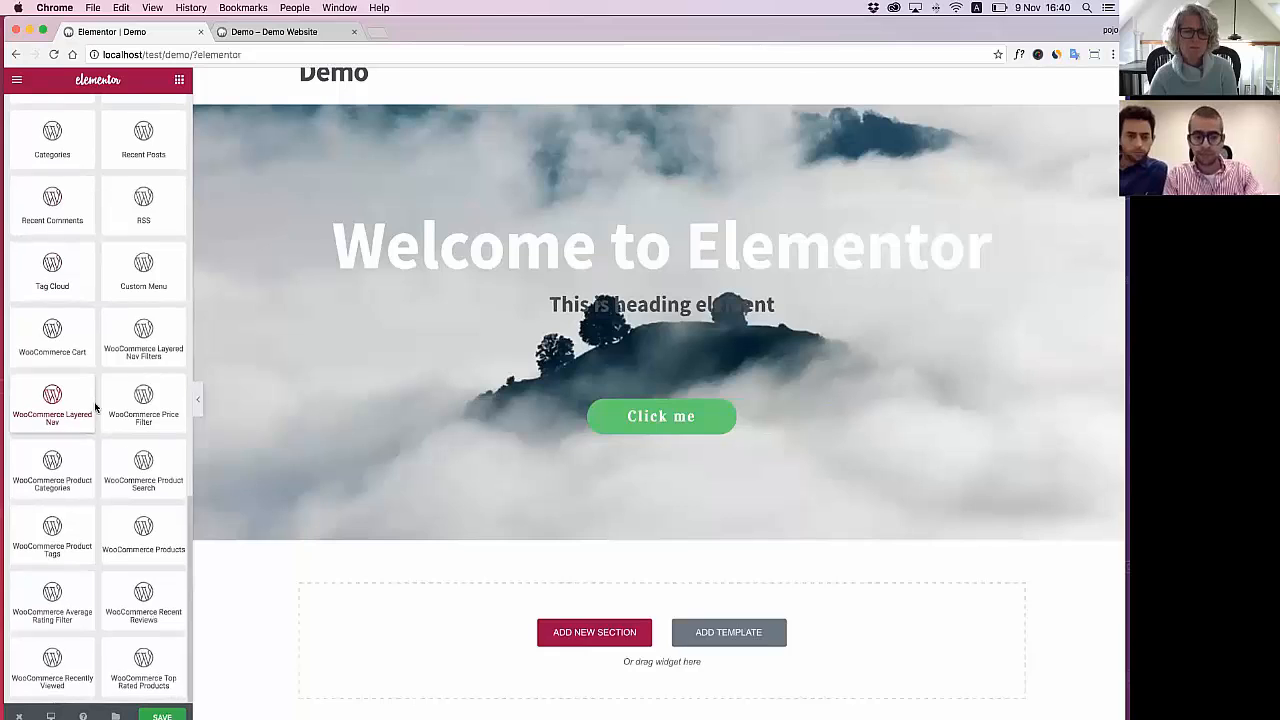
pyautogui.scroll(13, 95, 407)
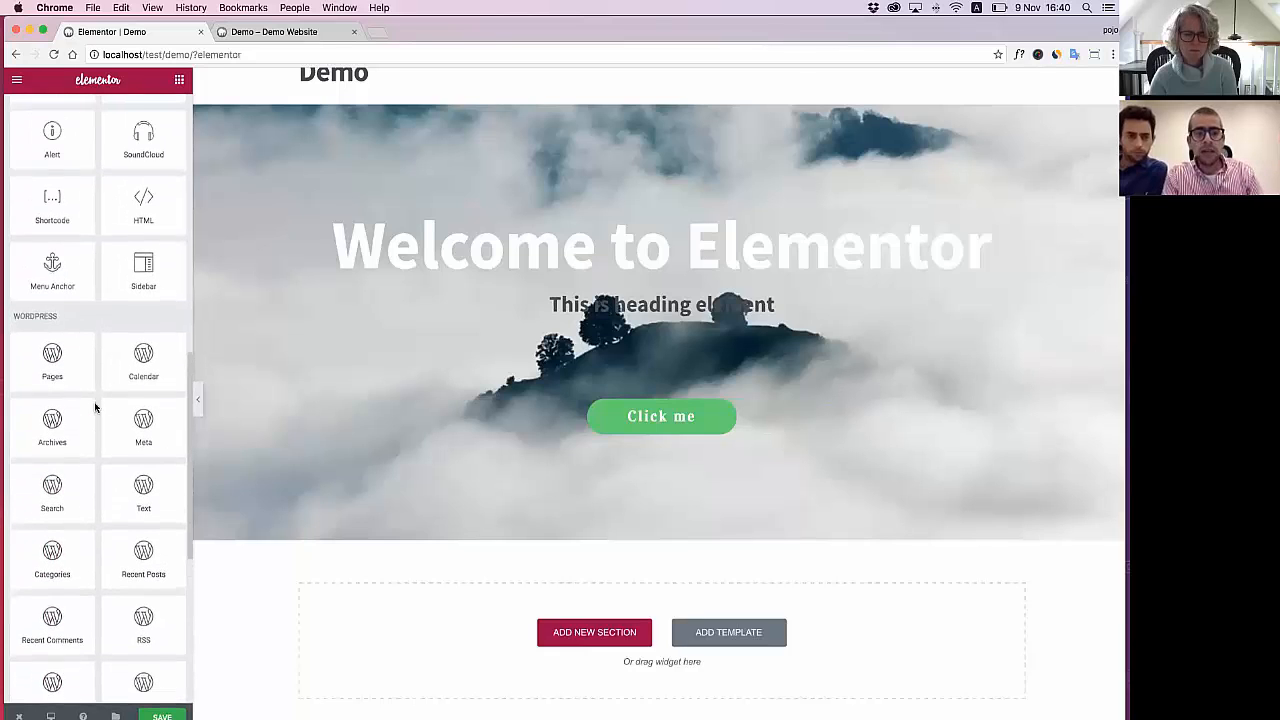
pyautogui.scroll(3, 95, 407)
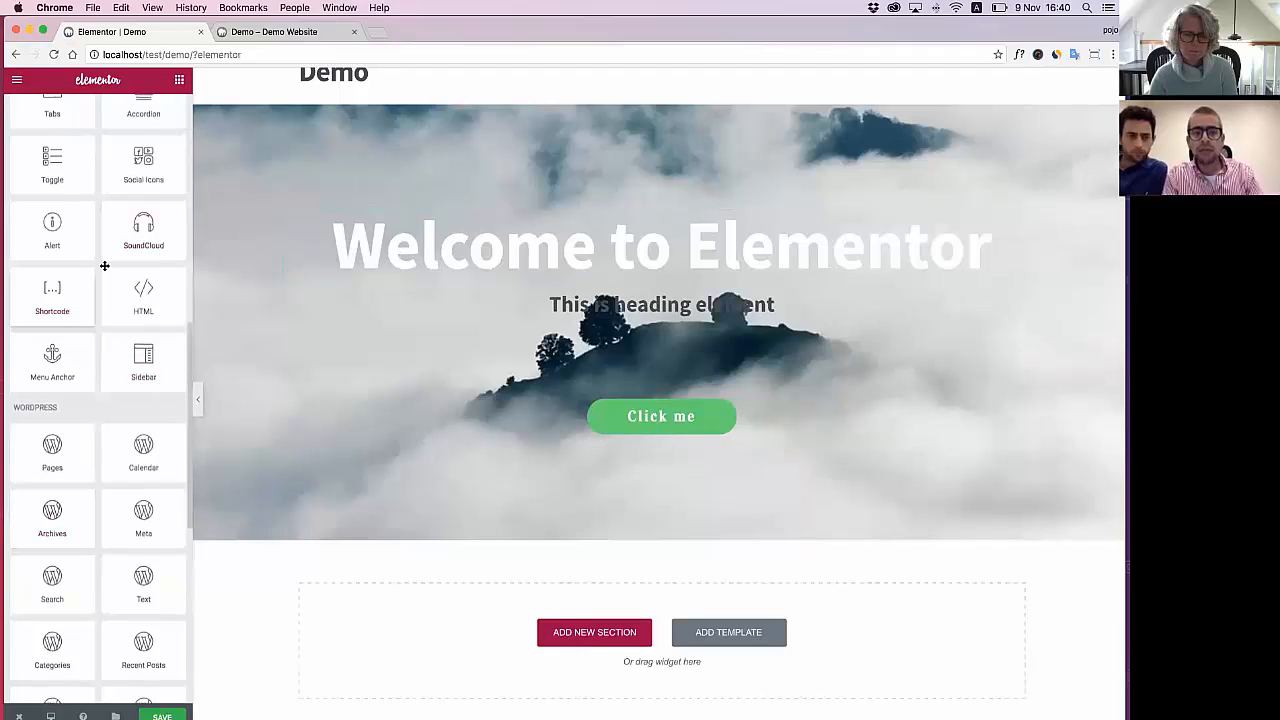
pyautogui.scroll(1, 88, 272)
pyautogui.scroll(-1, 92, 271)
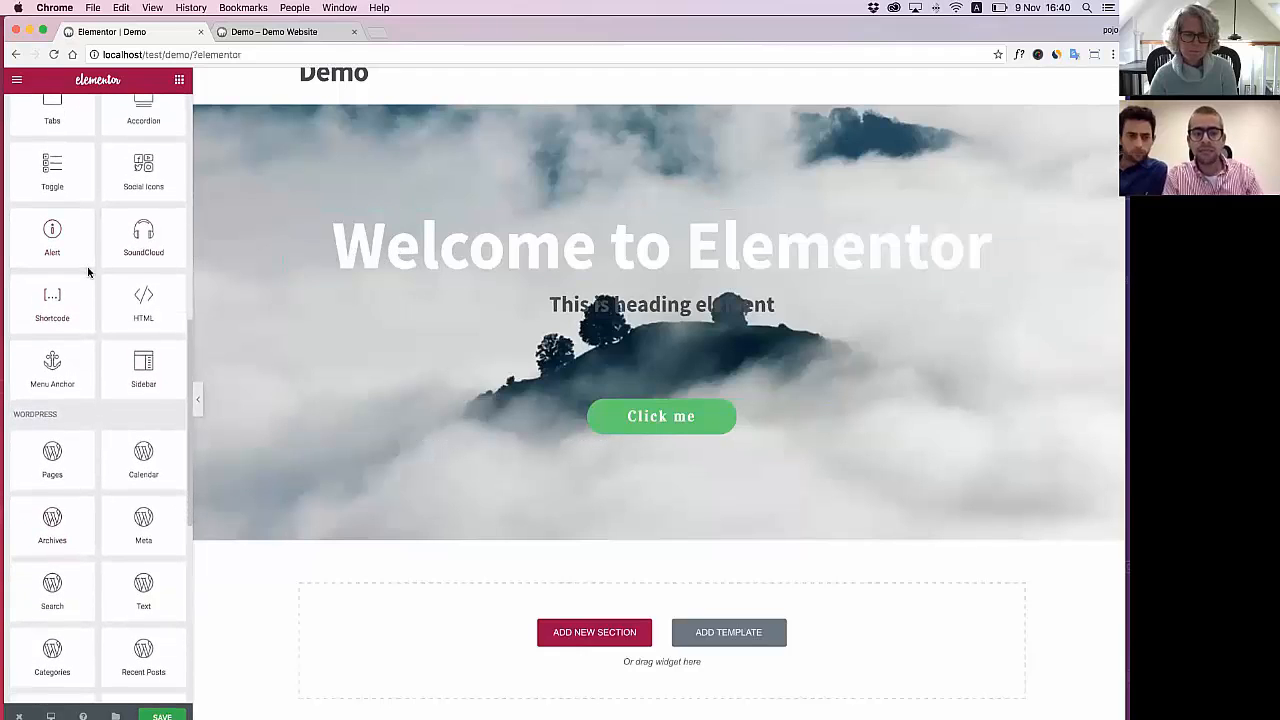
# Review the welcome section on the page and save the changes
pyautogui.scroll(2, 420, 255)
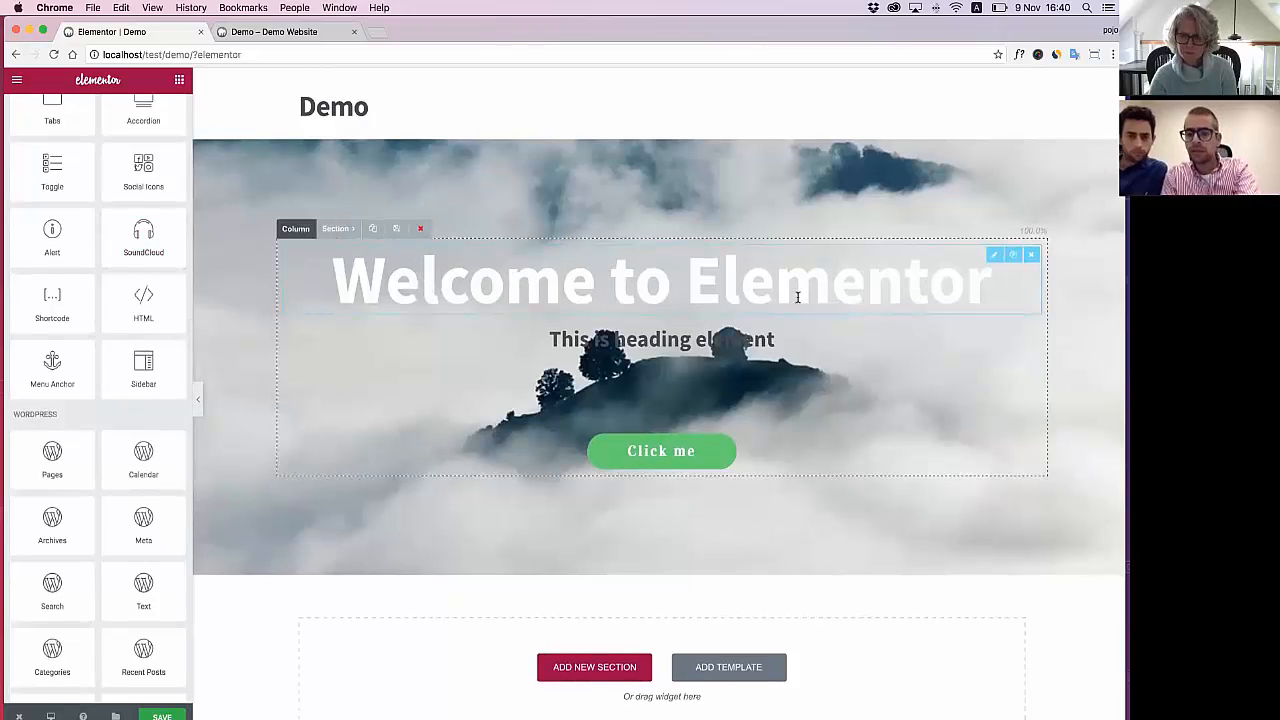
pyautogui.scroll(-1, 661, 340)
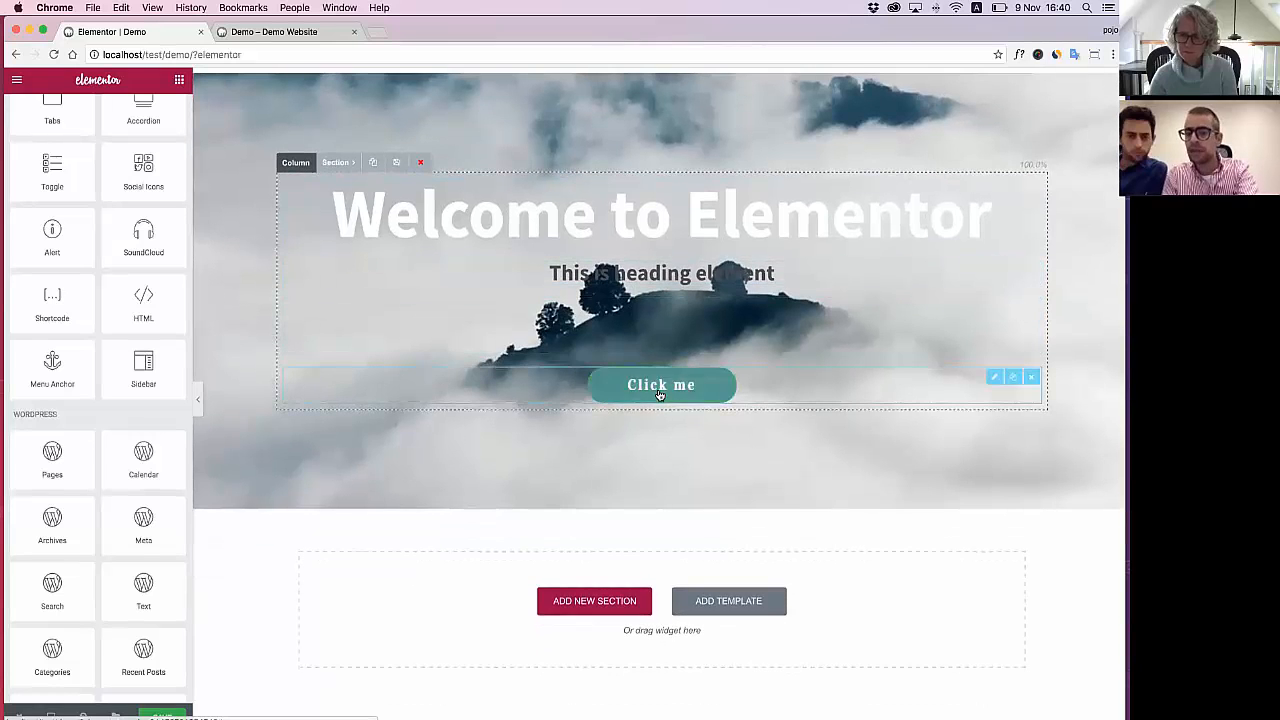
pyautogui.click(163, 713)
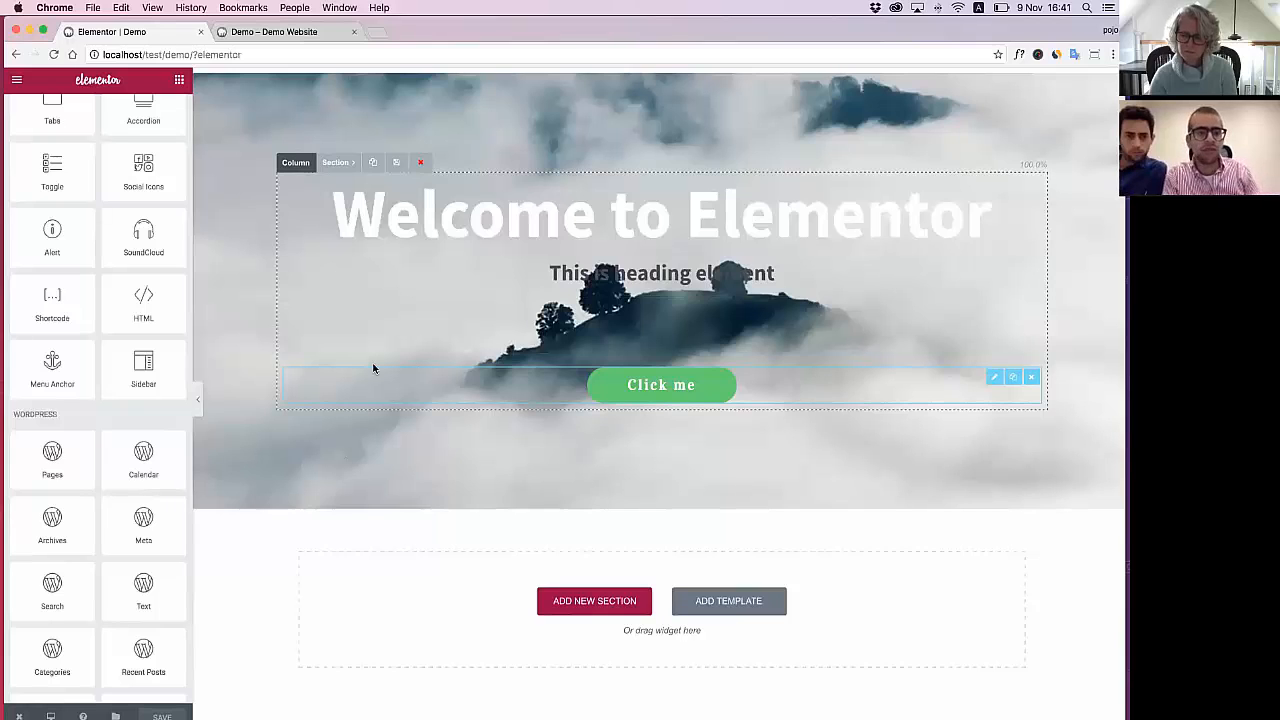
# Insert a Tabs widget directly above the "Click me" button in the welcome section
pyautogui.scroll(5, 79, 438)
pyautogui.scroll(-1, 79, 438)
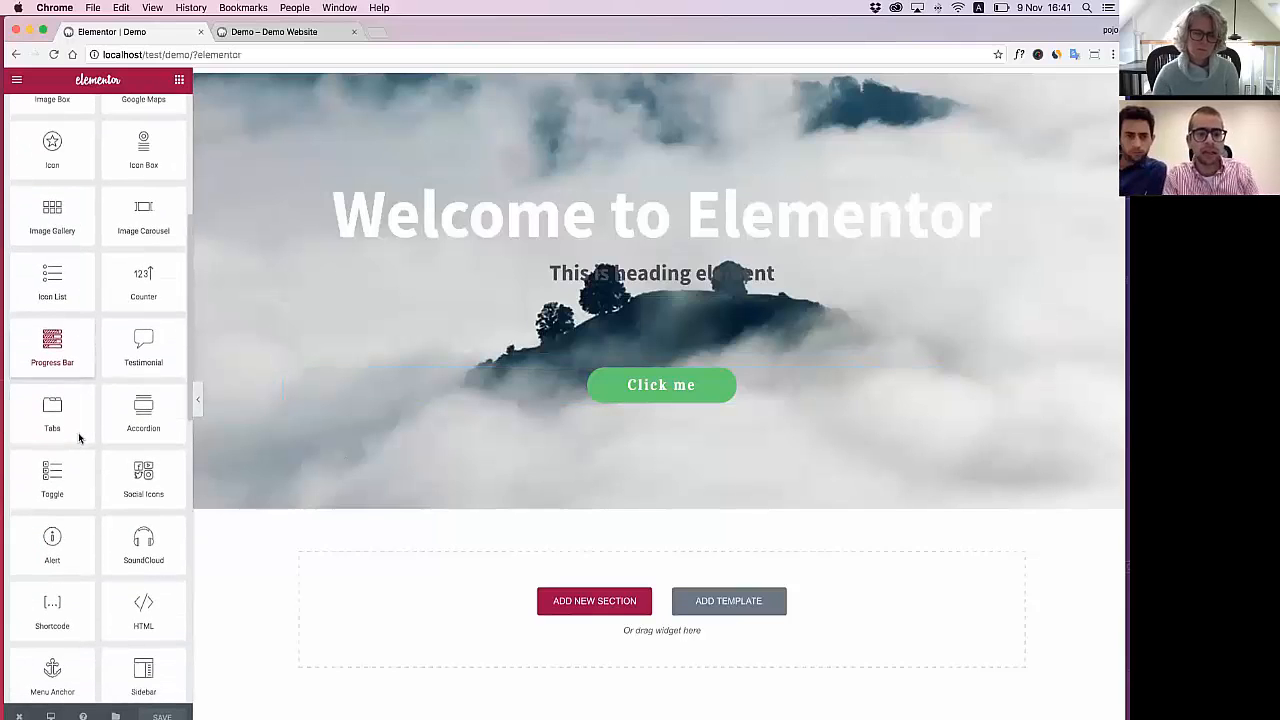
pyautogui.moveTo(62, 425); pyautogui.dragTo(570, 362)
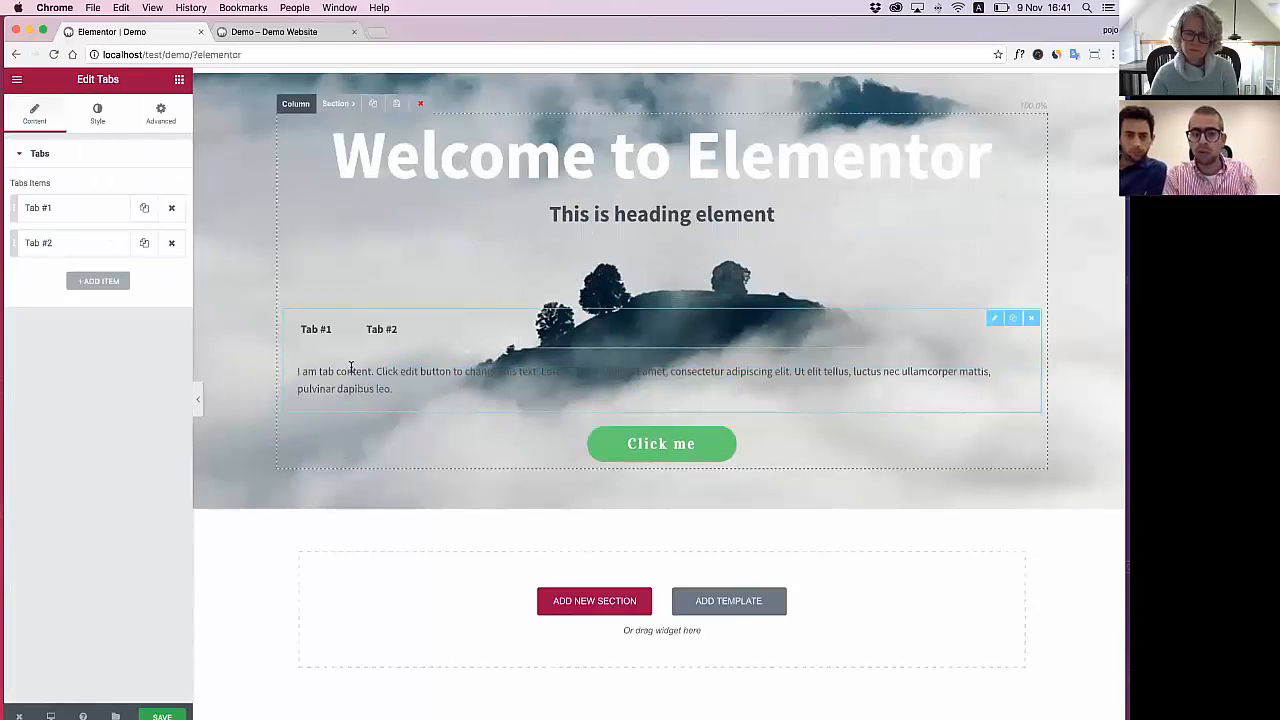
# Set the Tabs widget's background color to white (#ffffff)
pyautogui.click(98, 115)
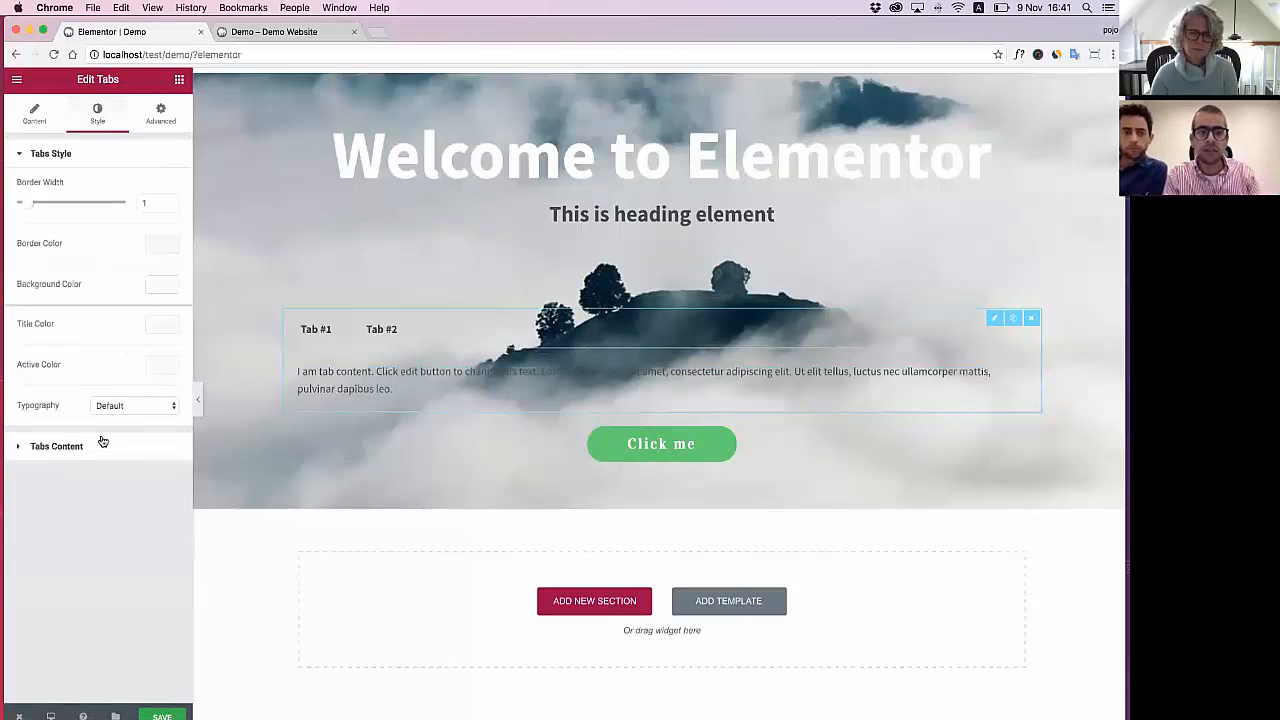
pyautogui.click(101, 443)
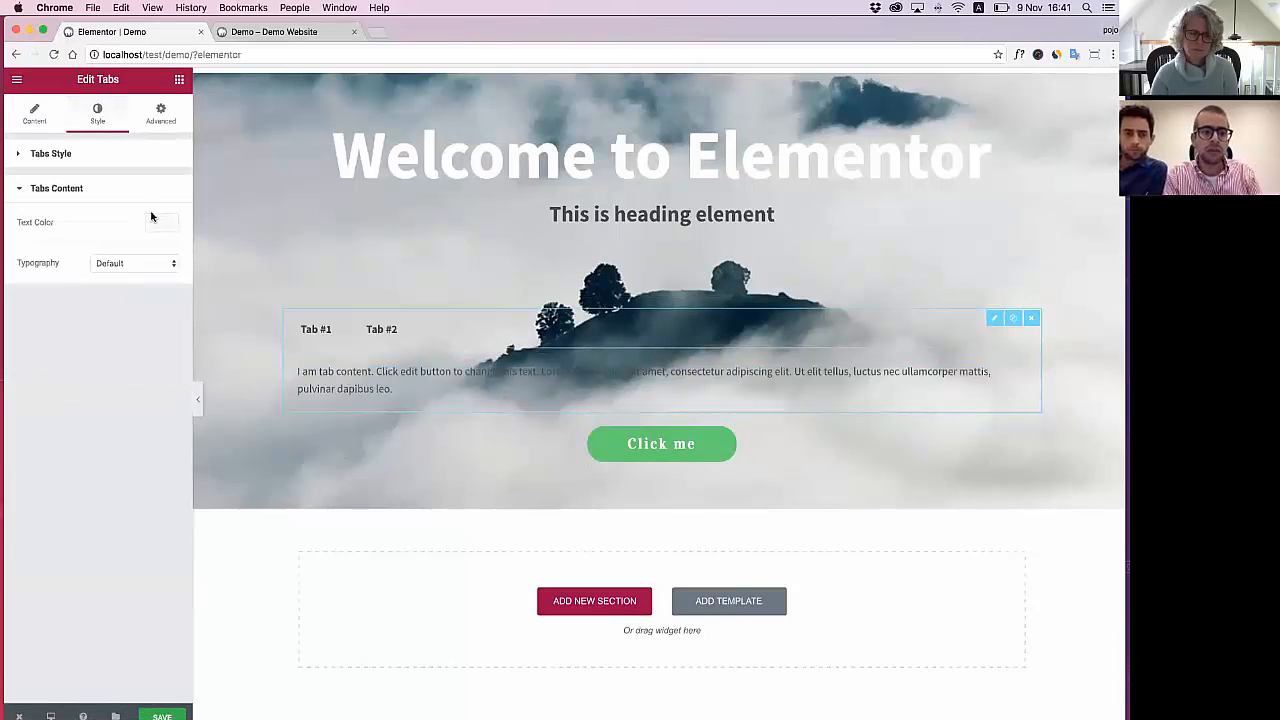
pyautogui.click(80, 154)
pyautogui.click(160, 280)
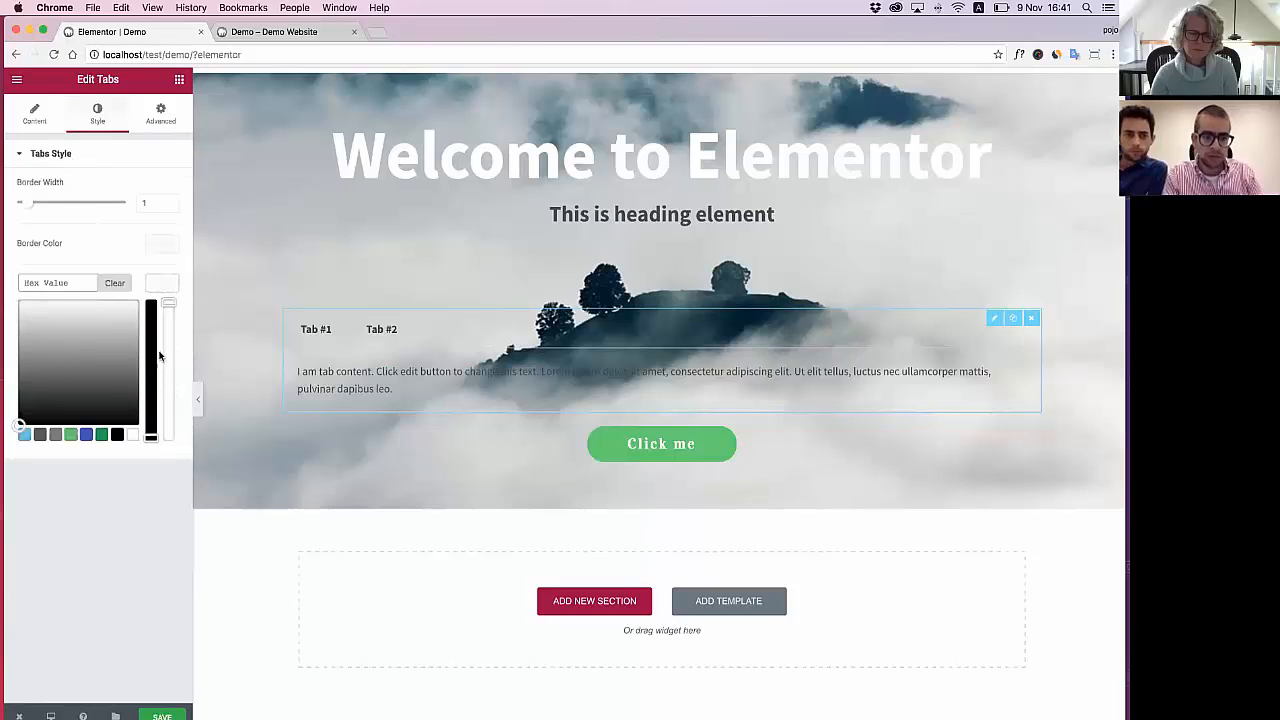
pyautogui.click(130, 438)
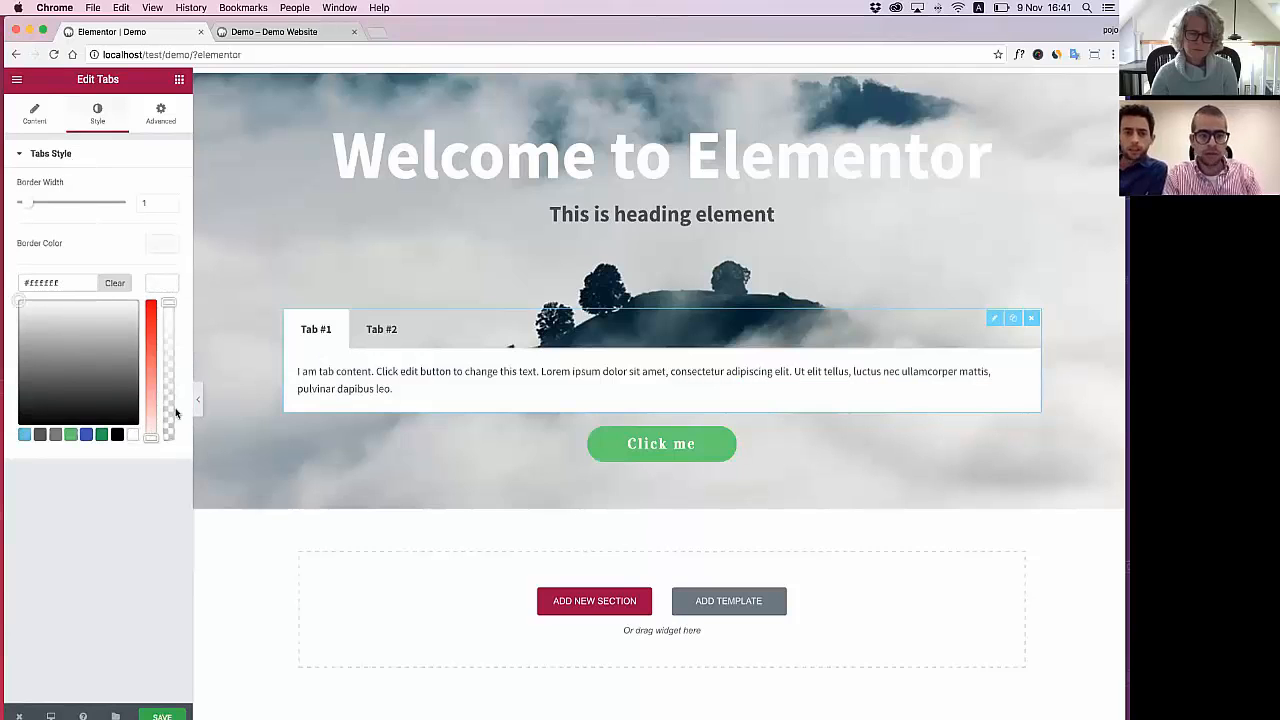
pyautogui.click(163, 284)
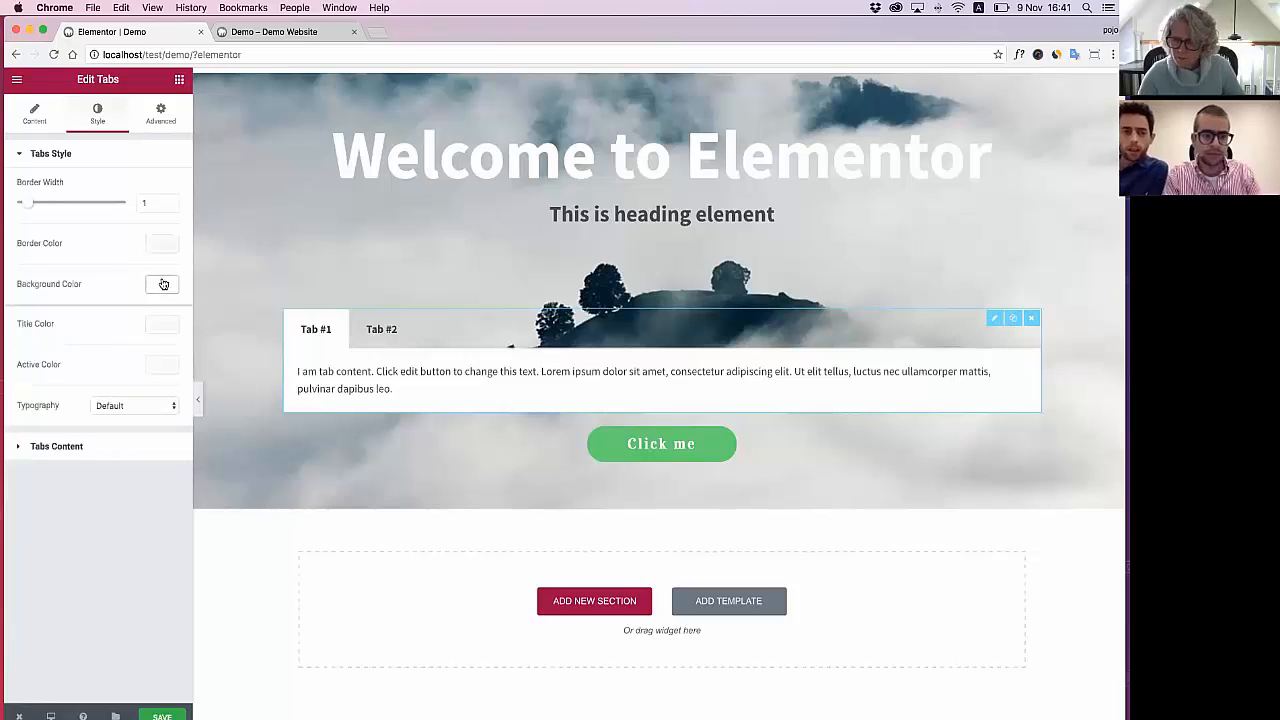
# Set the active color of the tab titles to the light green preset that matches the button
pyautogui.click(155, 370)
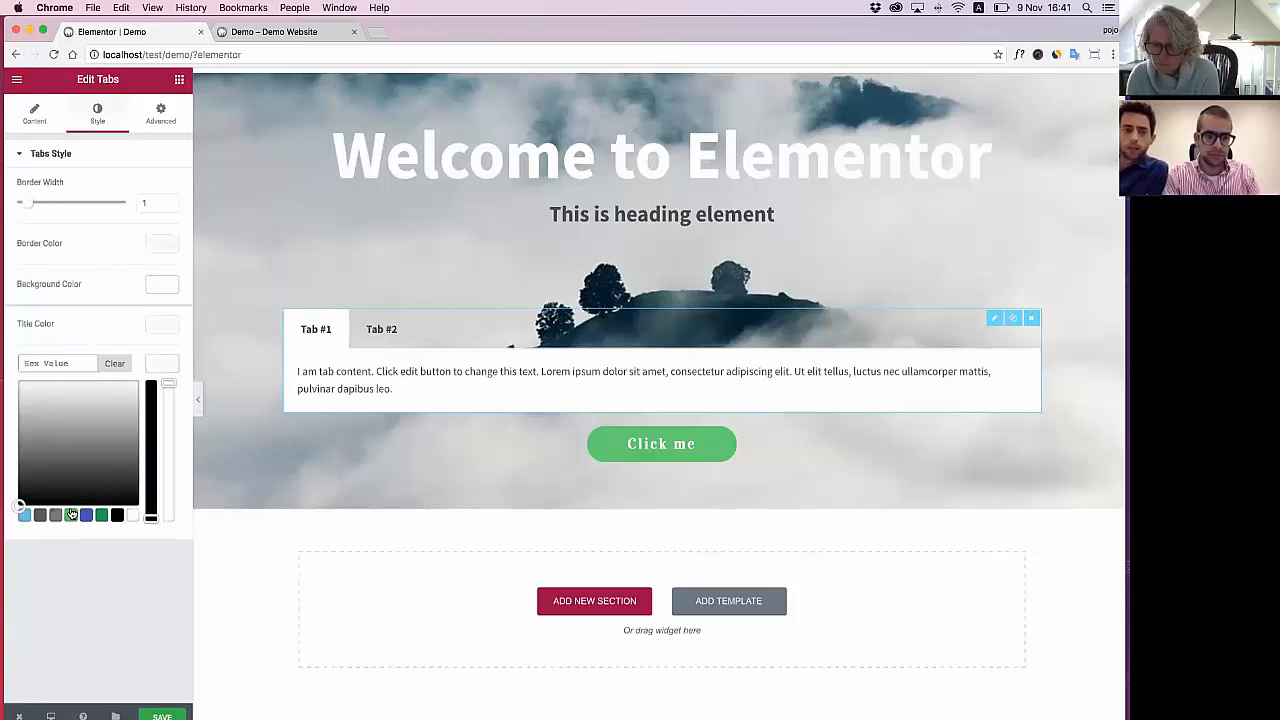
pyautogui.click(71, 515)
pyautogui.click(161, 365)
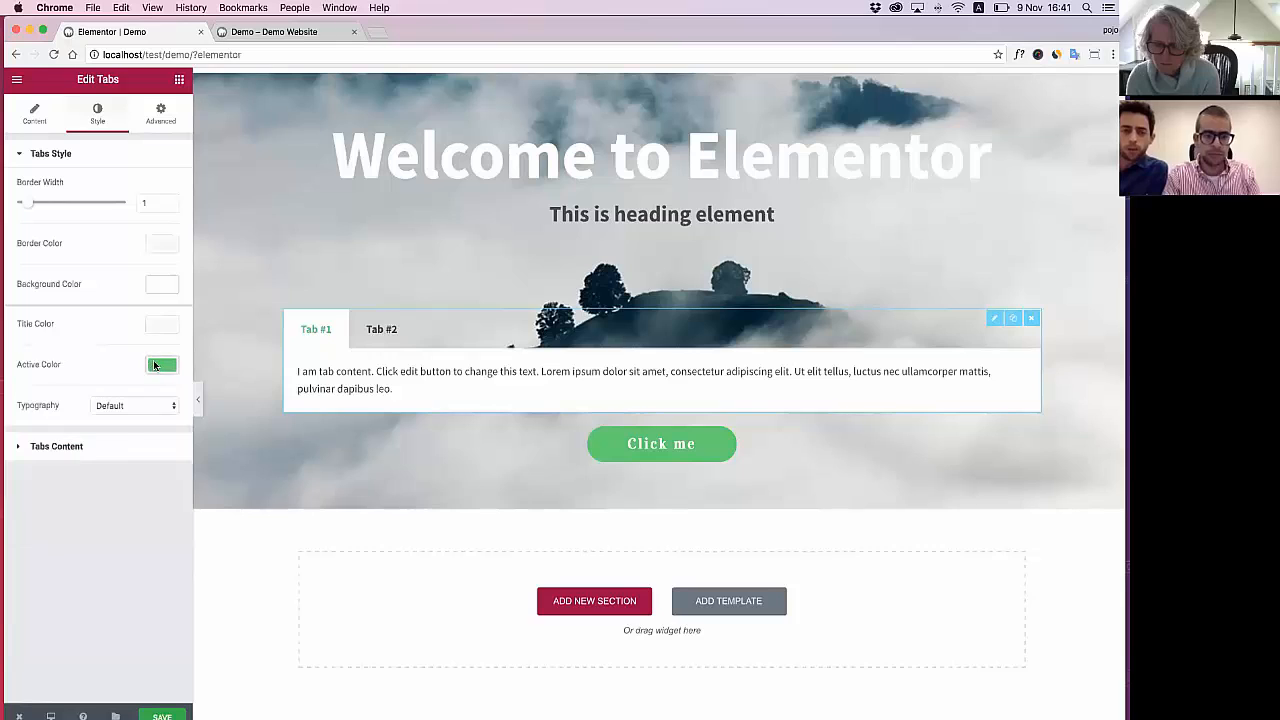
# Check the Tabs widget's content style options and save the page
pyautogui.click(111, 443)
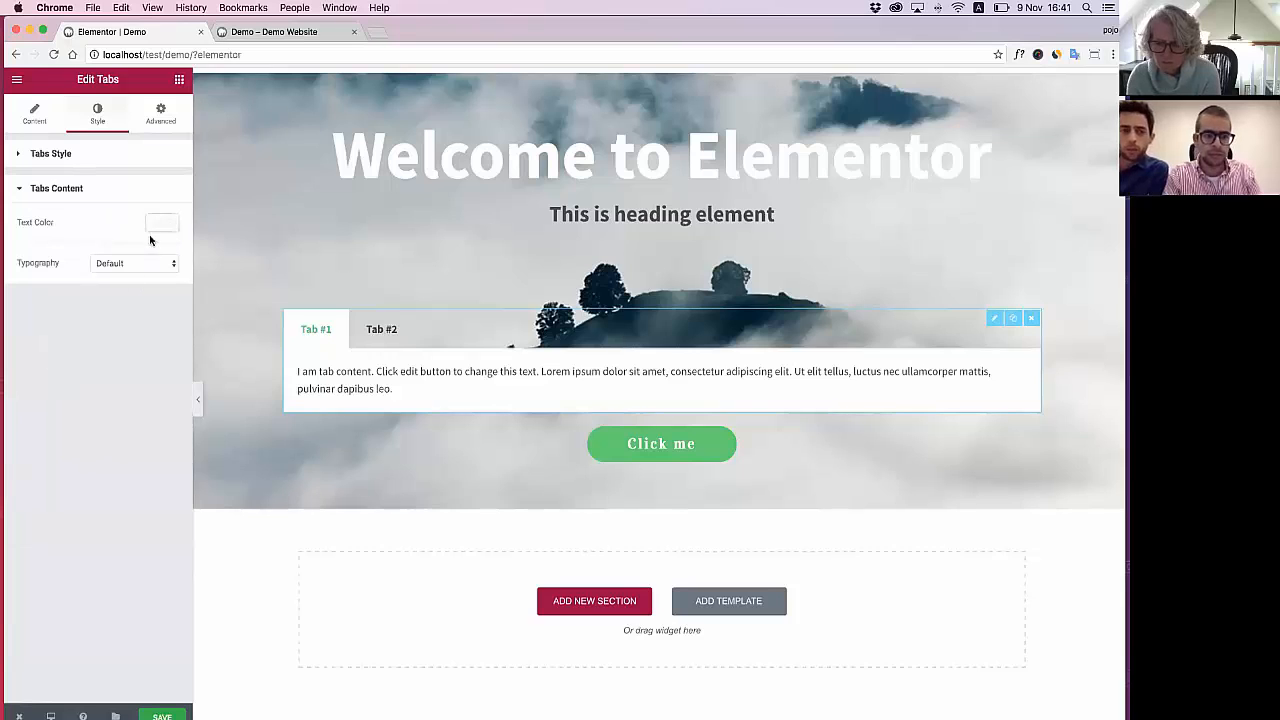
pyautogui.click(132, 155)
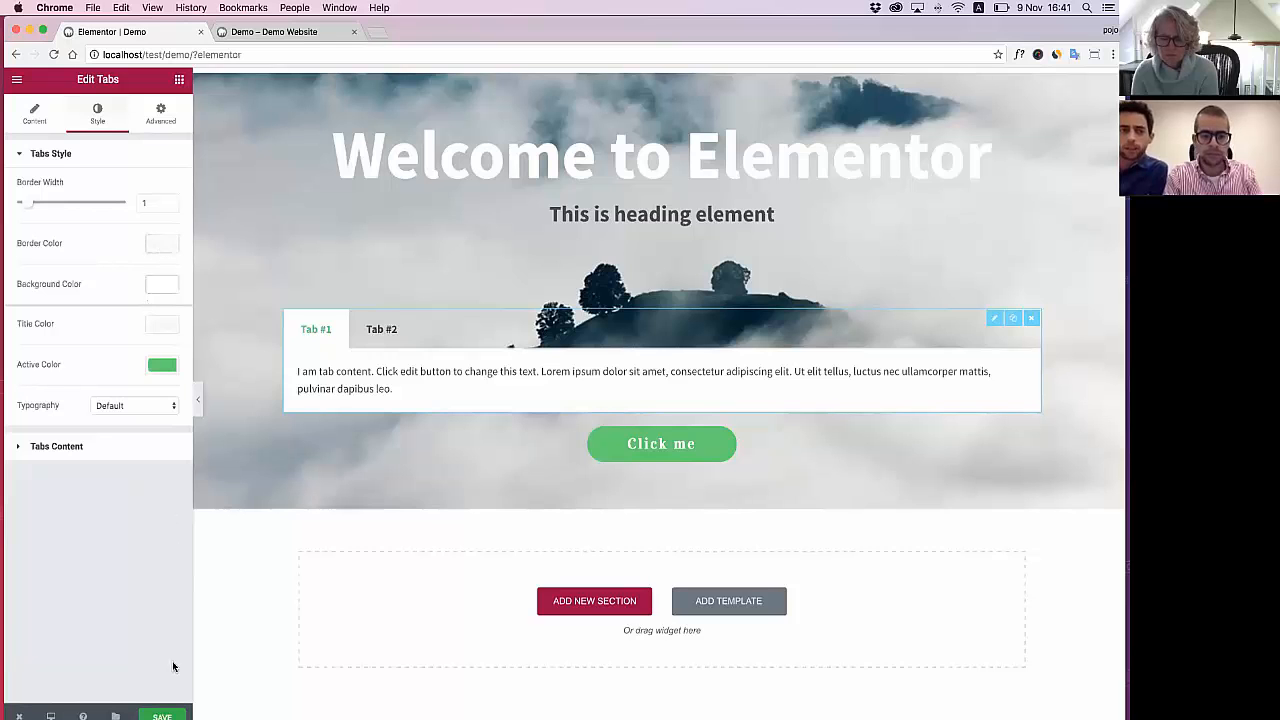
pyautogui.click(163, 714)
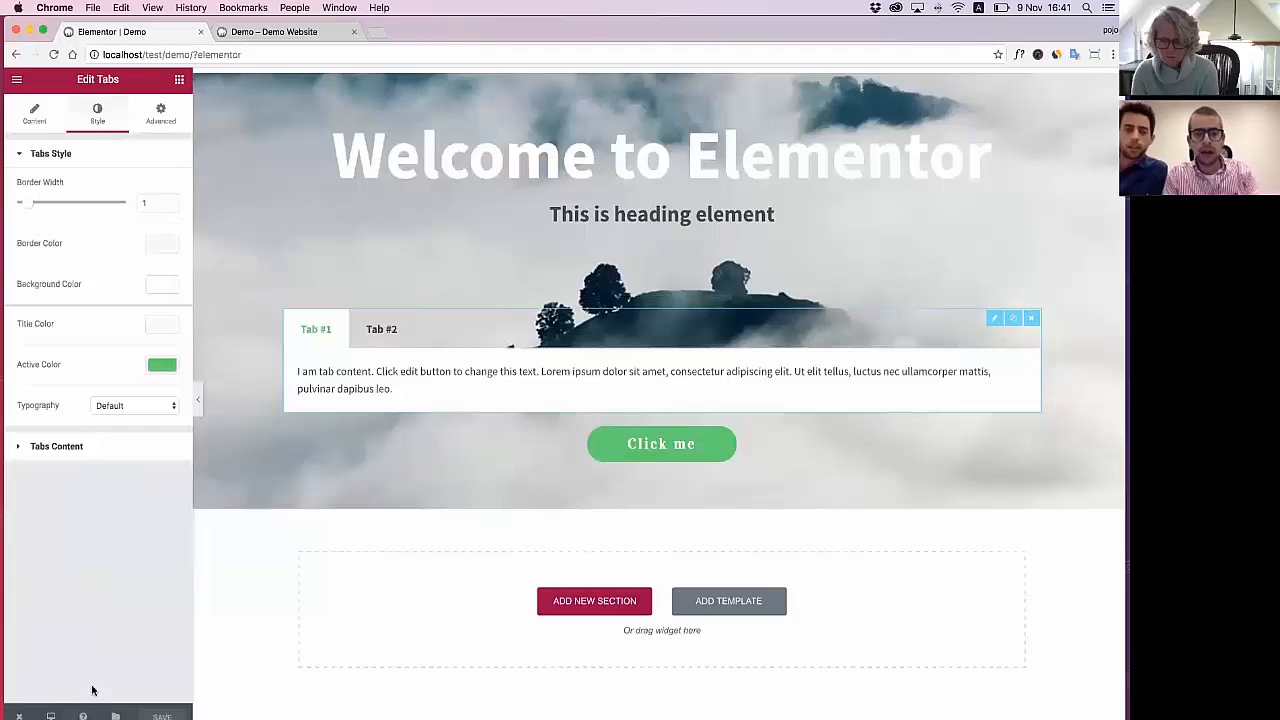
# Exit to the WordPress dashboard, switch the Demo page to the WordPress editor and examine how the Elementor content appears there
pyautogui.moveTo(18, 716)
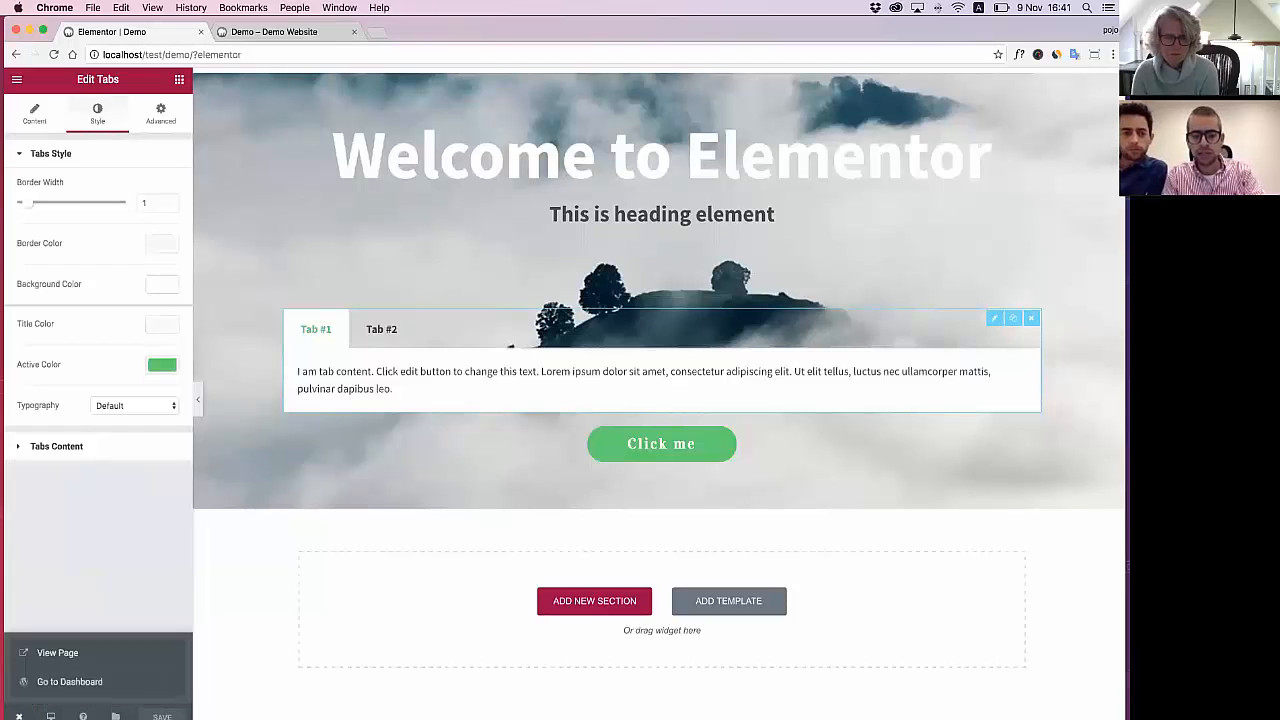
pyautogui.click(66, 686)
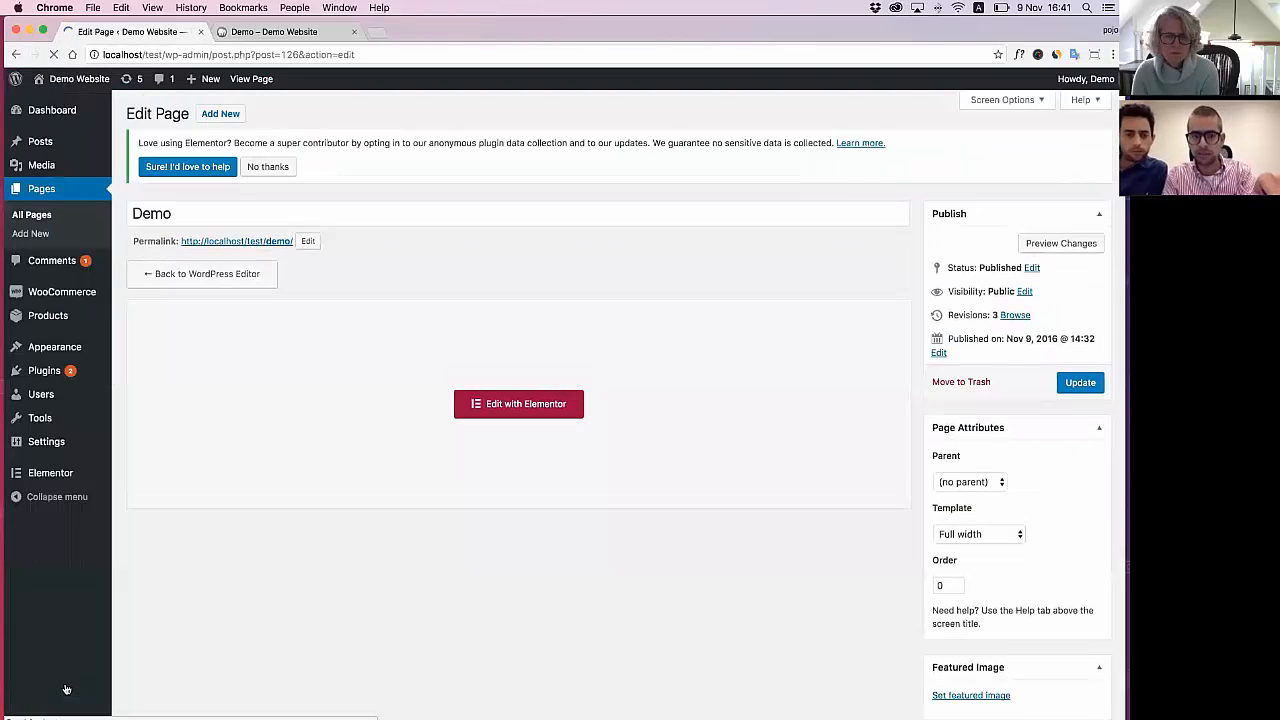
pyautogui.click(200, 283)
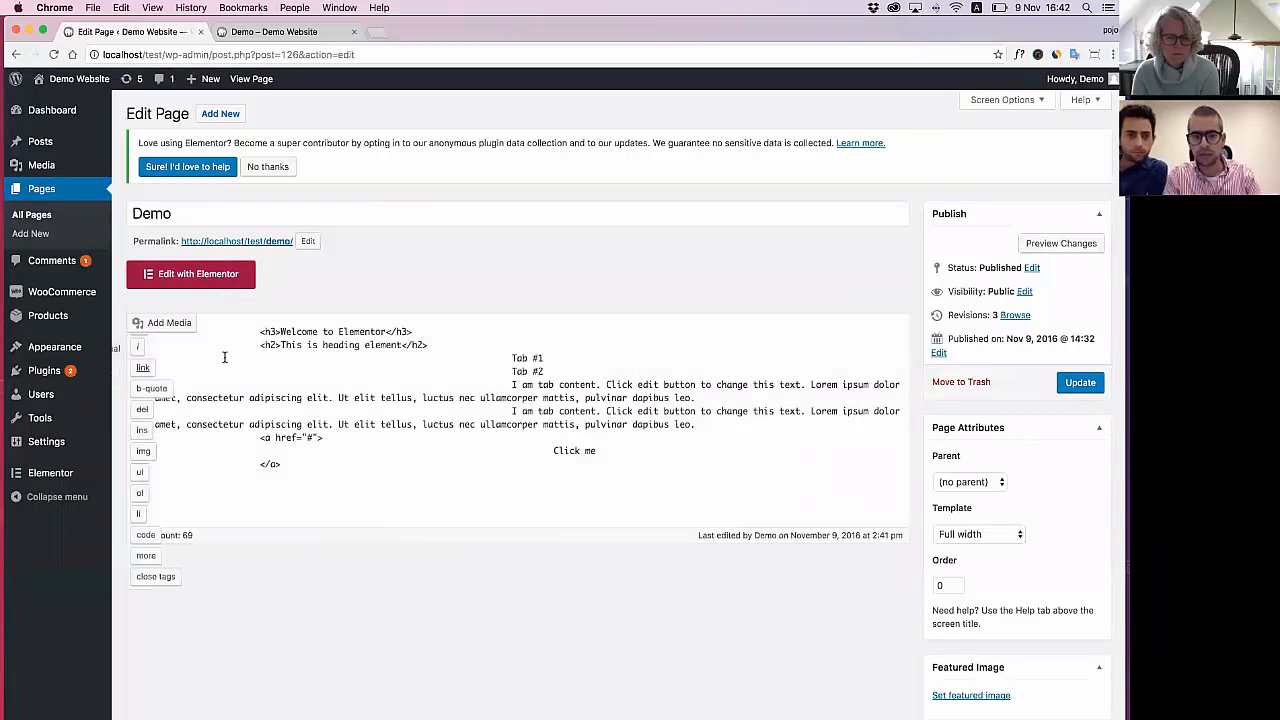
pyautogui.scroll(-1, 230, 391)
pyautogui.scroll(2, 230, 391)
pyautogui.scroll(-3, 232, 391)
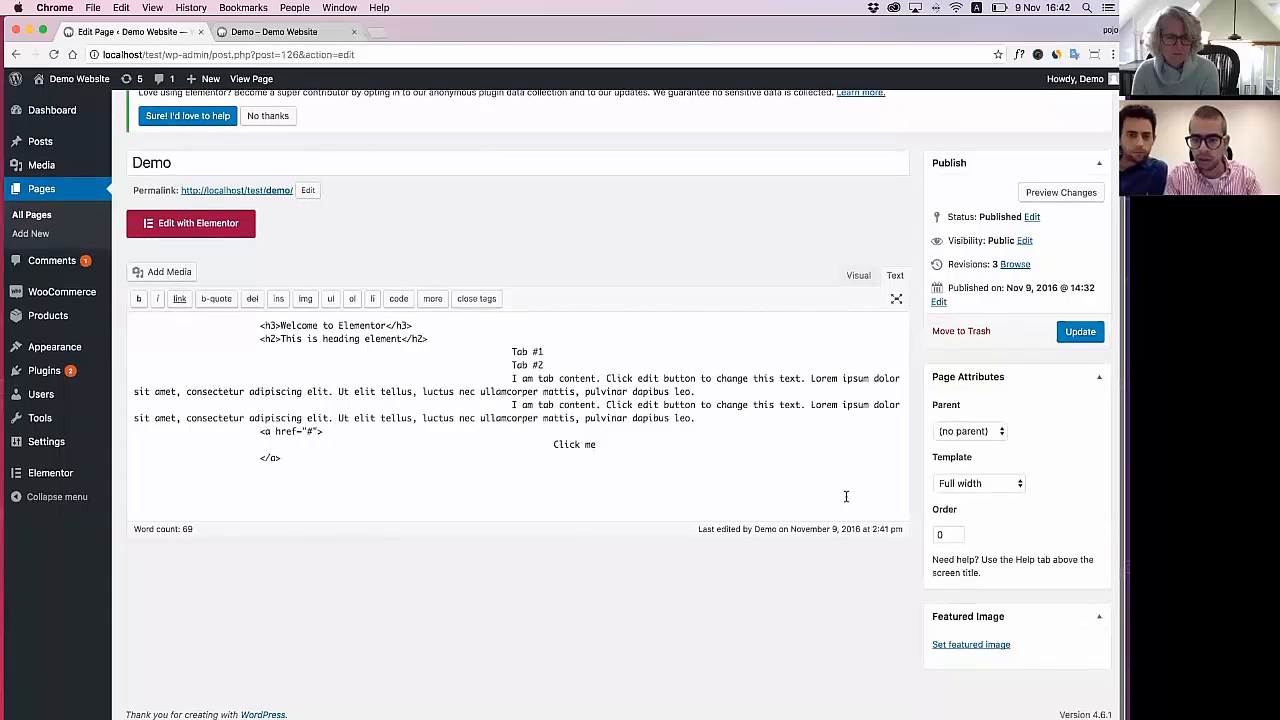
pyautogui.scroll(2, 300, 414)
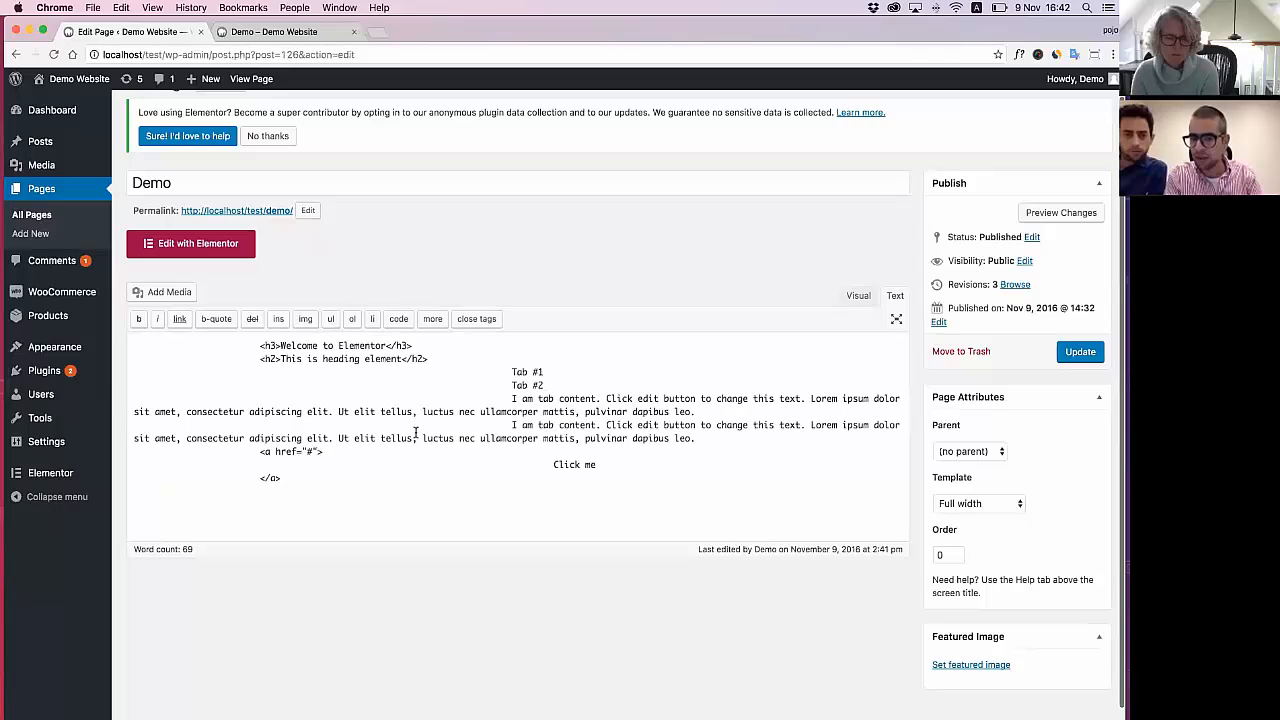
pyautogui.scroll(-1, 416, 433)
pyautogui.scroll(1, 416, 433)
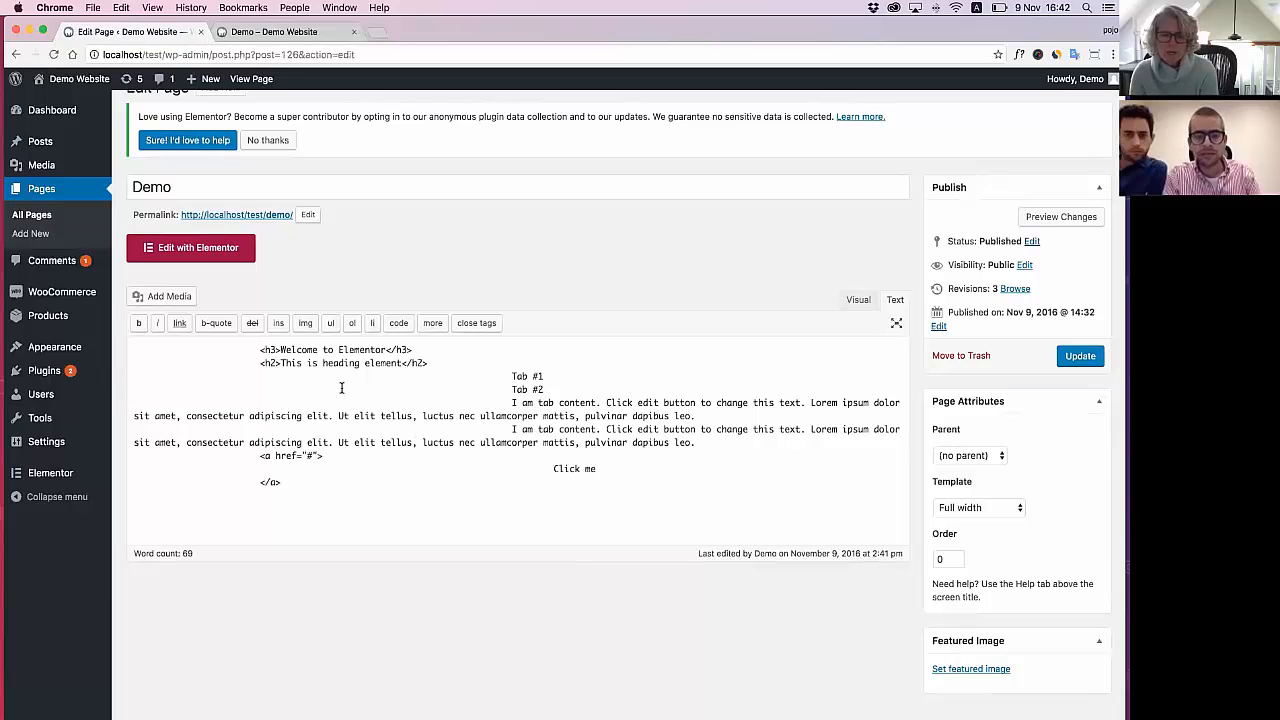
# Reopen the Demo page in Elementor, delete the Tabs widget from the welcome section and save the page
pyautogui.click(172, 246)
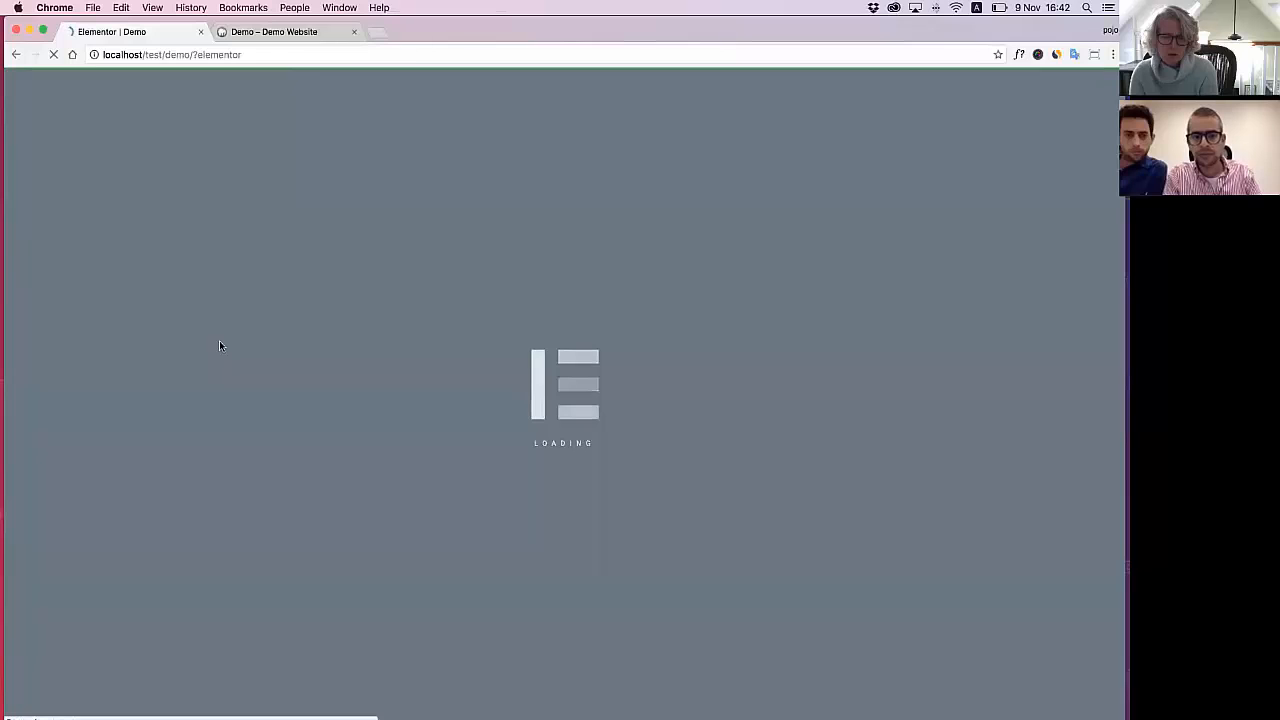
pyautogui.scroll(-5, 220, 345)
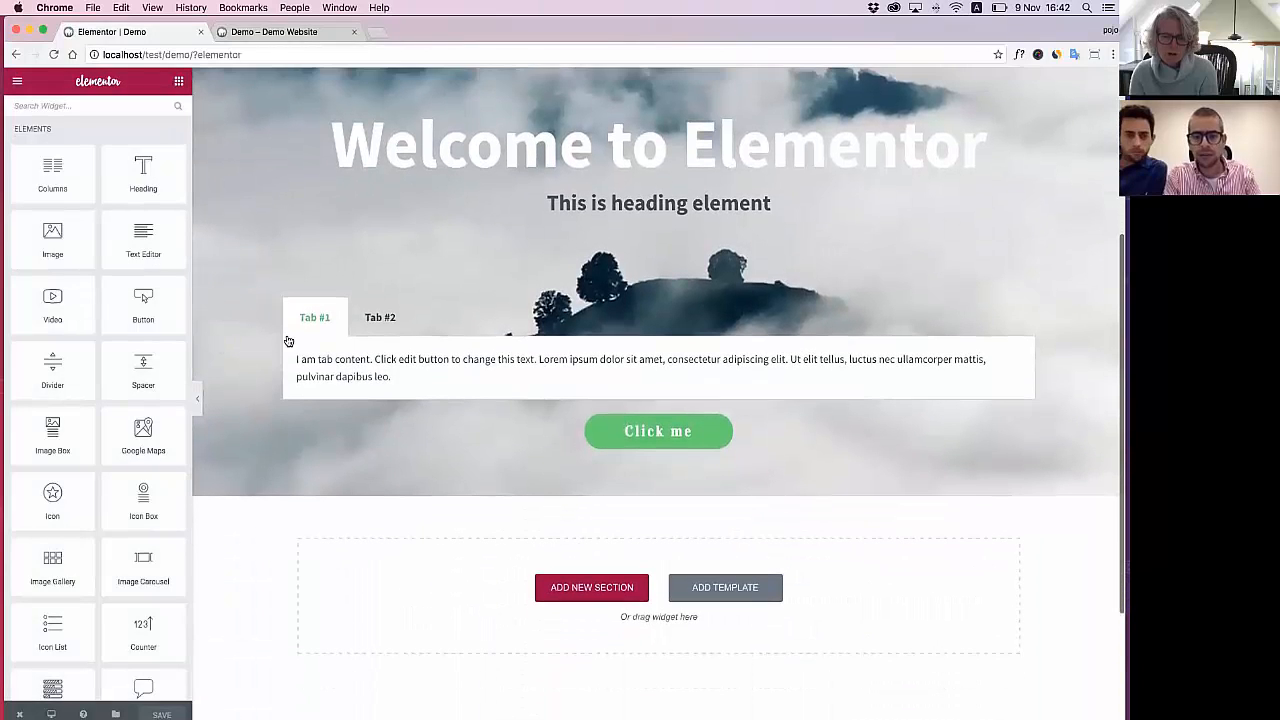
pyautogui.click(1025, 307)
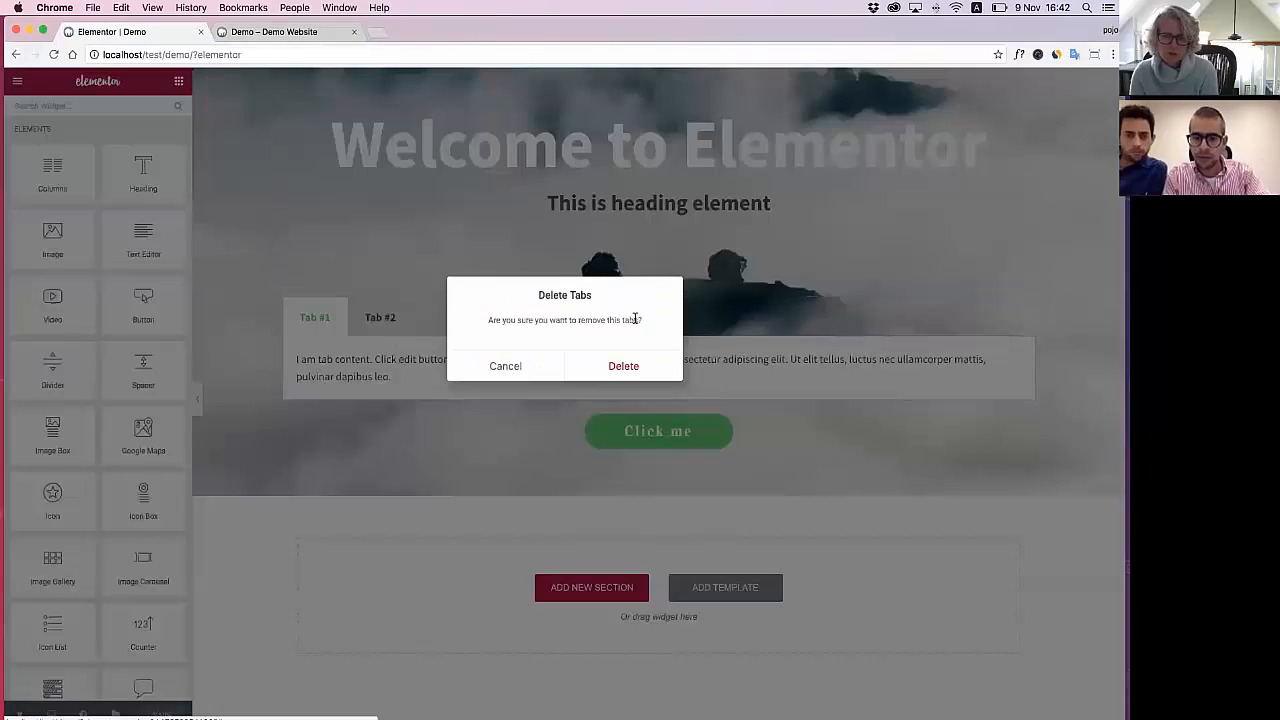
pyautogui.click(623, 366)
pyautogui.scroll(1, 514, 374)
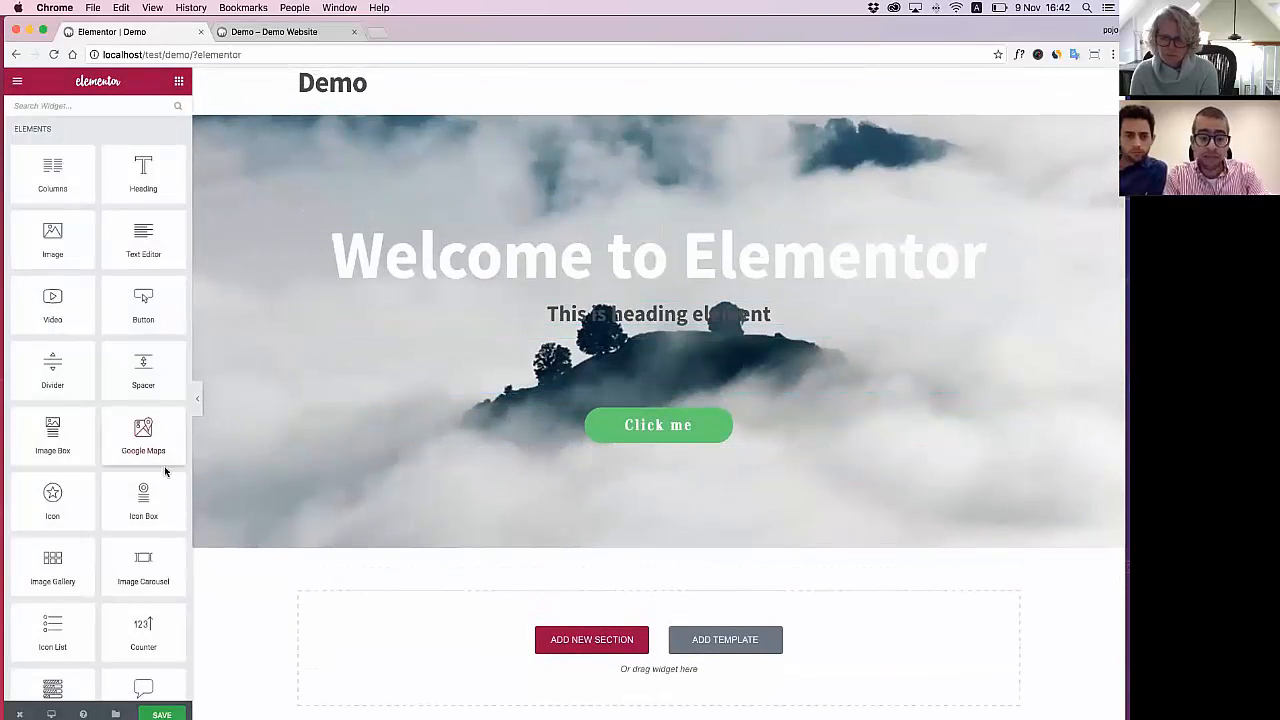
pyautogui.click(162, 714)
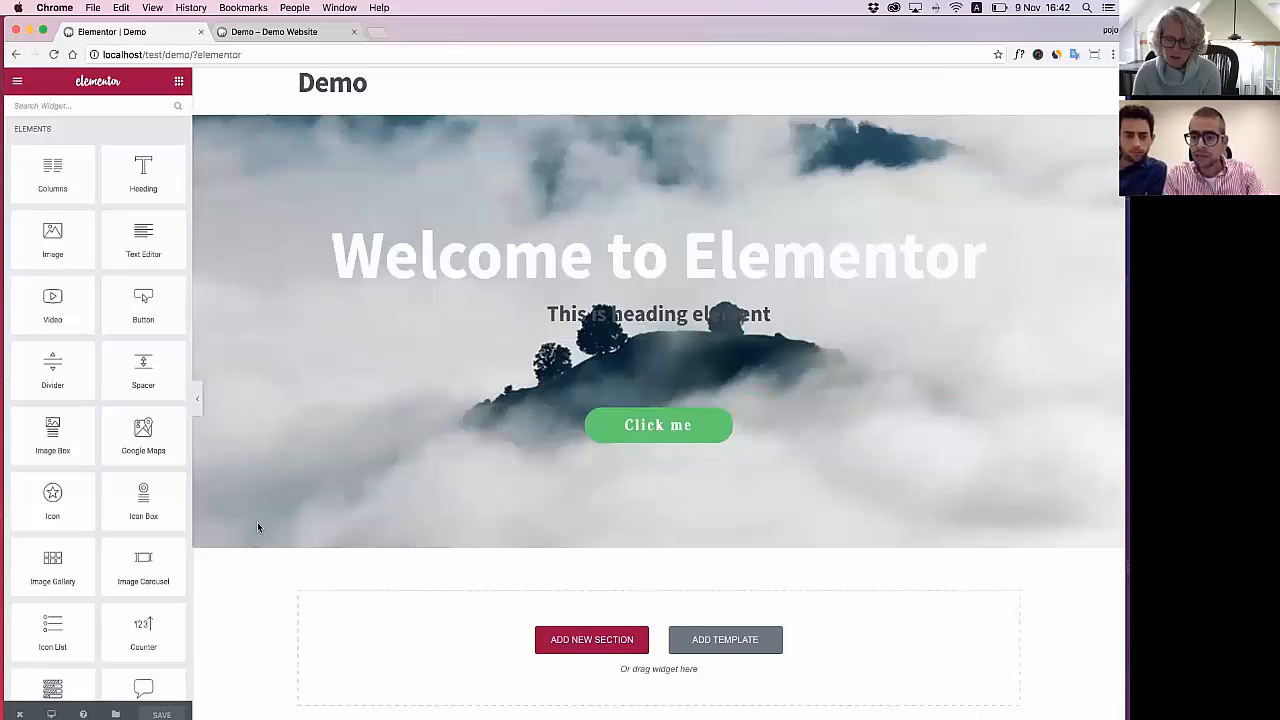
# Delete the "This is heading element" heading from the welcome section
pyautogui.scroll(-1, 369, 377)
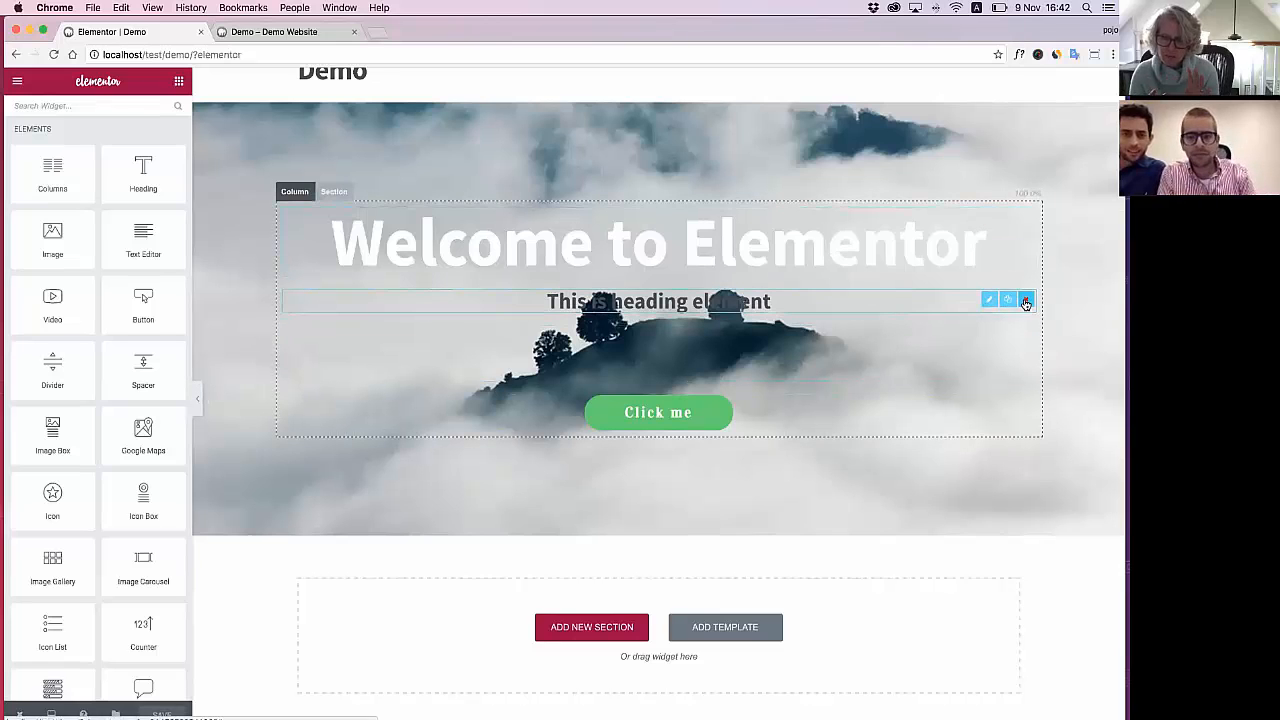
pyautogui.click(1025, 300)
pyautogui.click(652, 362)
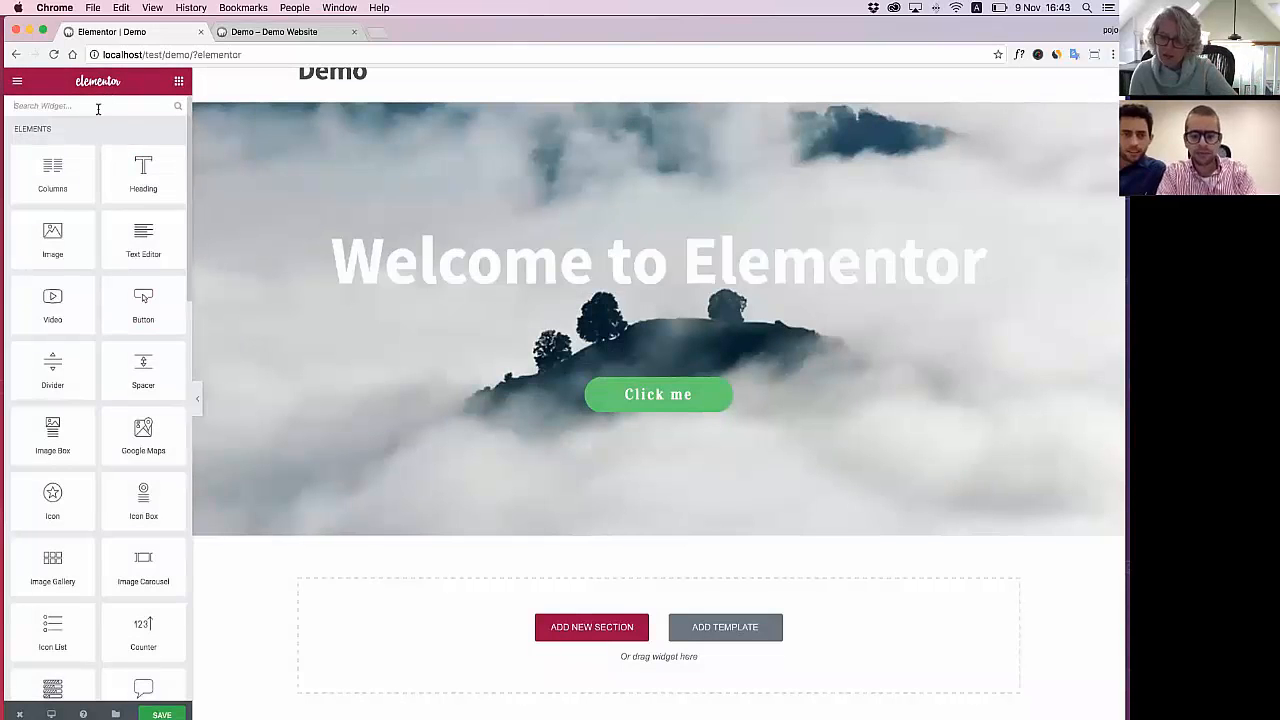
# Insert an Icon widget directly above the "Welcome to Elementor" heading
pyautogui.click(98, 106)
pyautogui.write('ico')
pyautogui.moveTo(52, 150); pyautogui.dragTo(552, 247)
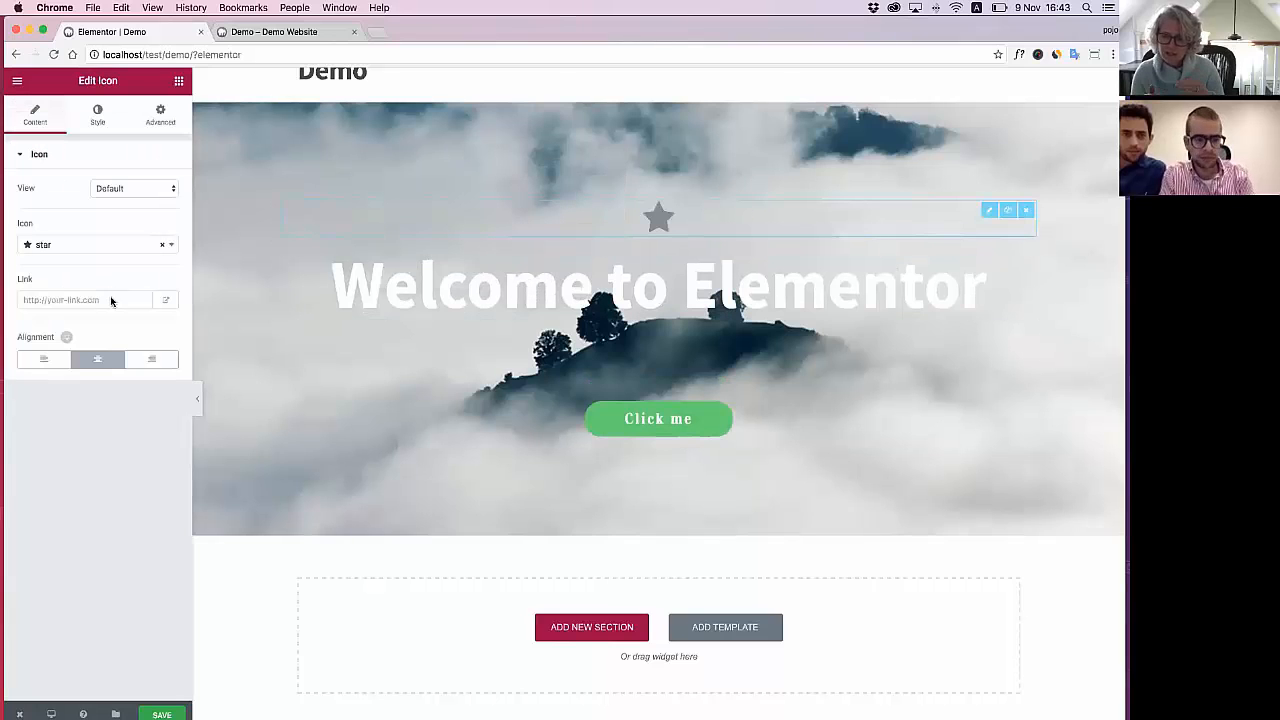
# Change the icon above the welcome heading to heart-o
pyautogui.click(78, 247)
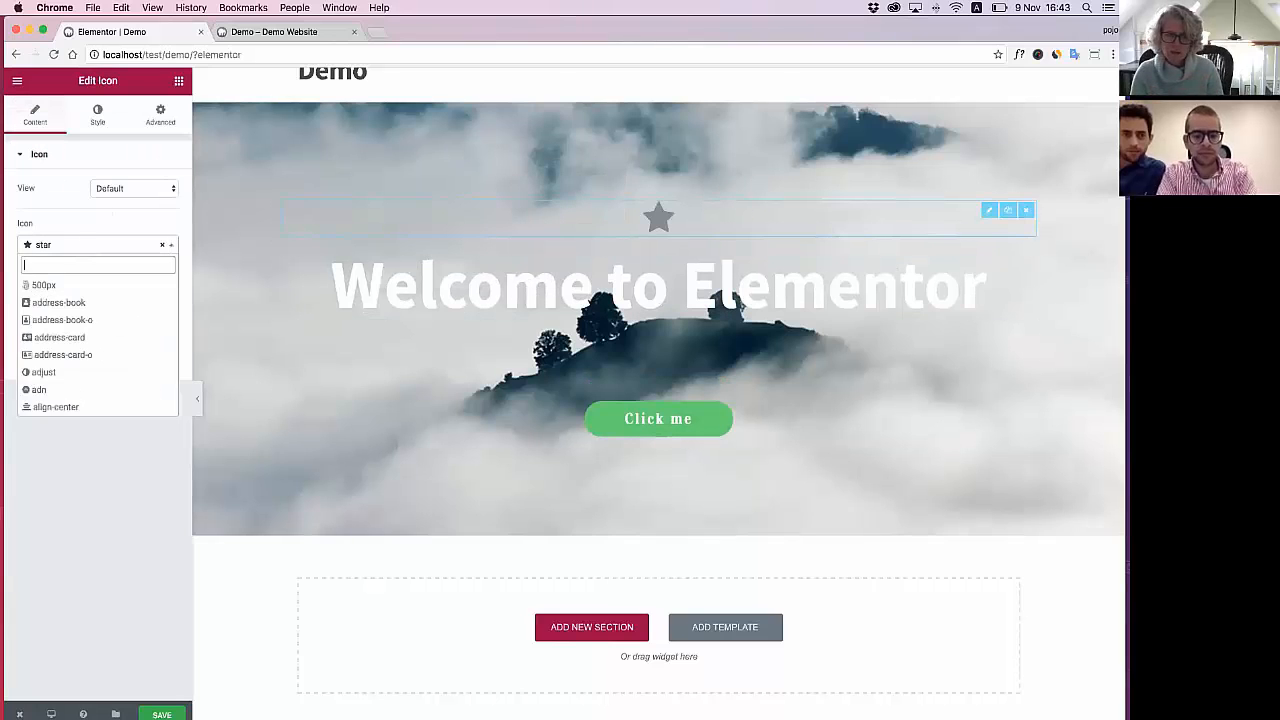
pyautogui.write('hea')
pyautogui.press('Down')
pyautogui.press('Down')
pyautogui.press('Down')
pyautogui.press('Down')
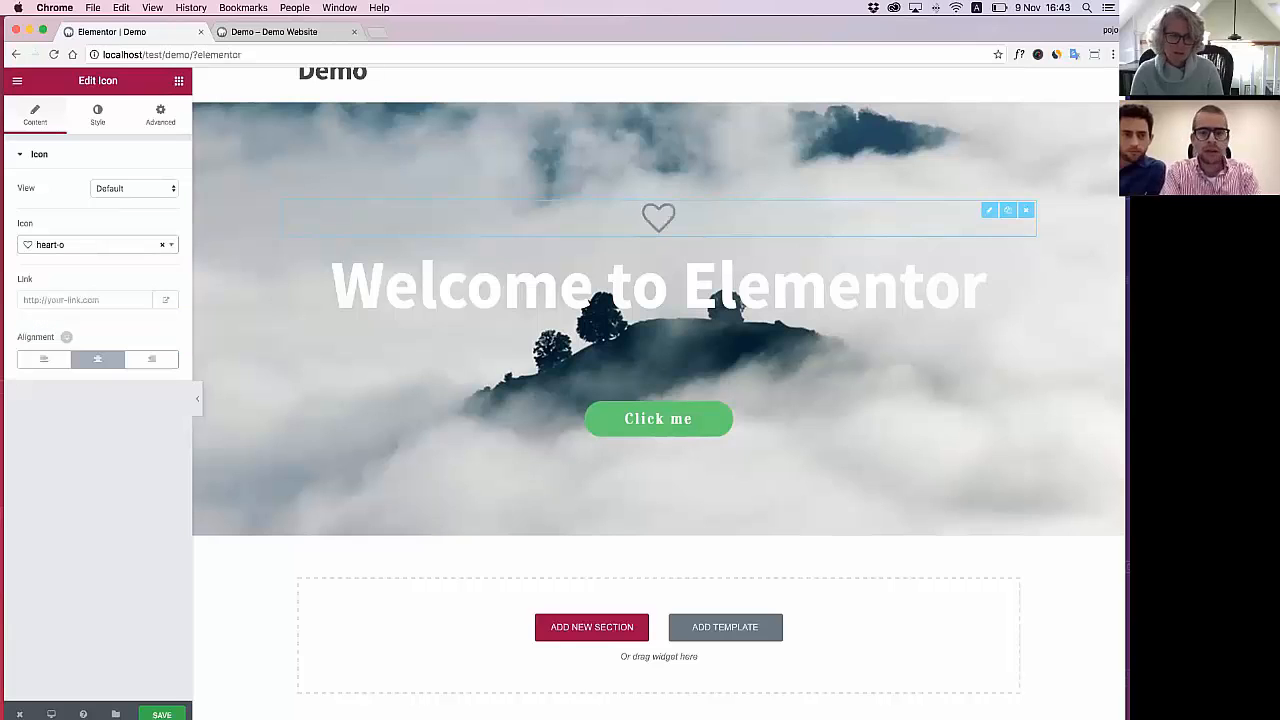
pyautogui.press('Return')
# Set the heart icon's primary color to white (#ffffff)
pyautogui.click(89, 127)
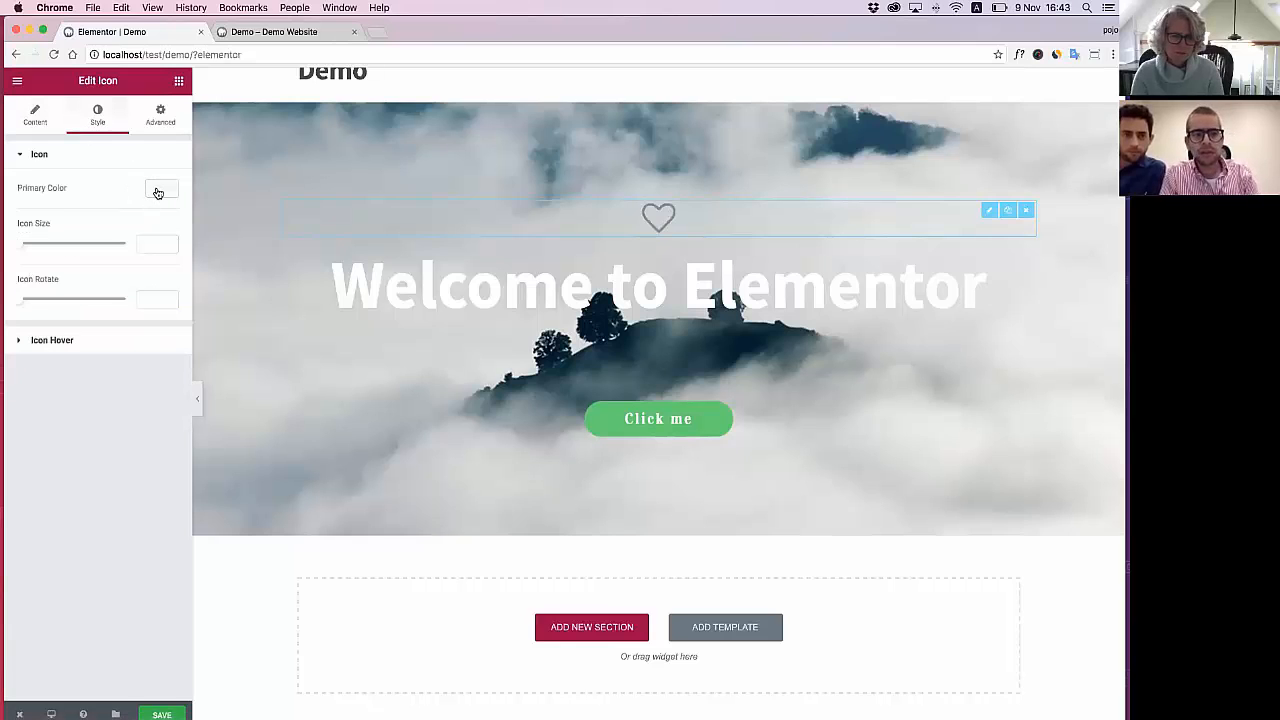
pyautogui.click(158, 190)
pyautogui.click(135, 341)
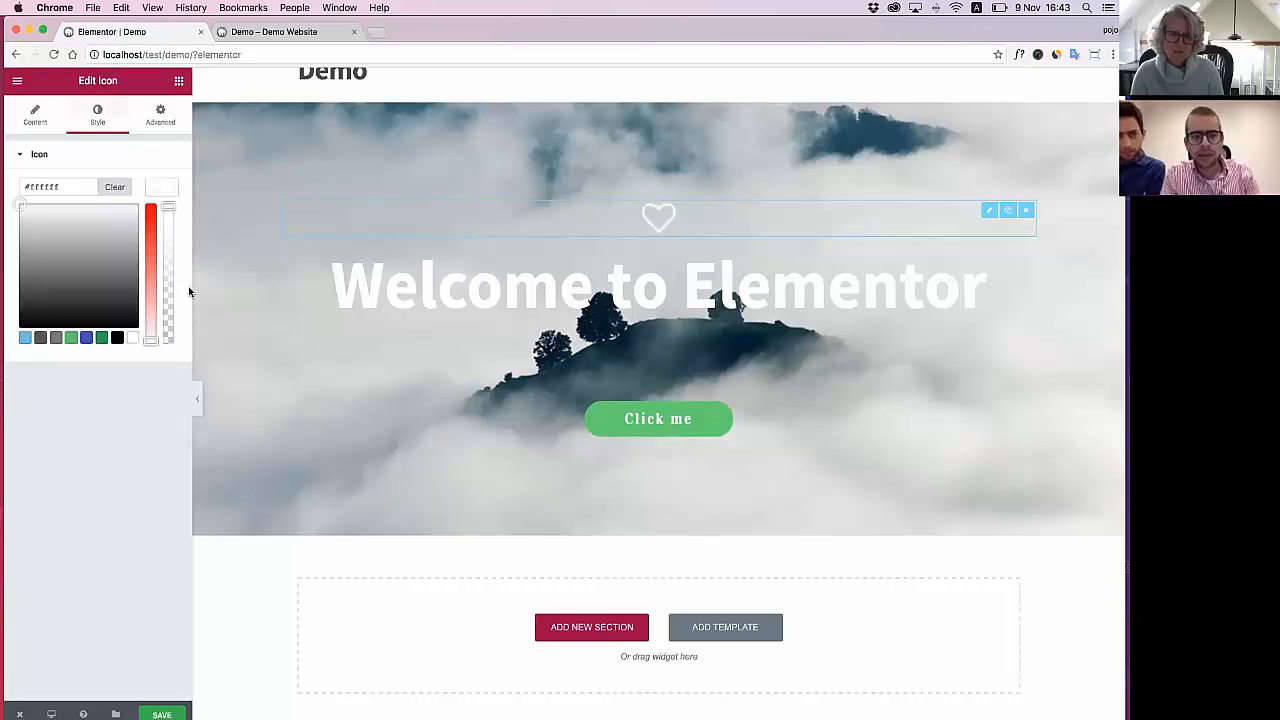
pyautogui.click(162, 188)
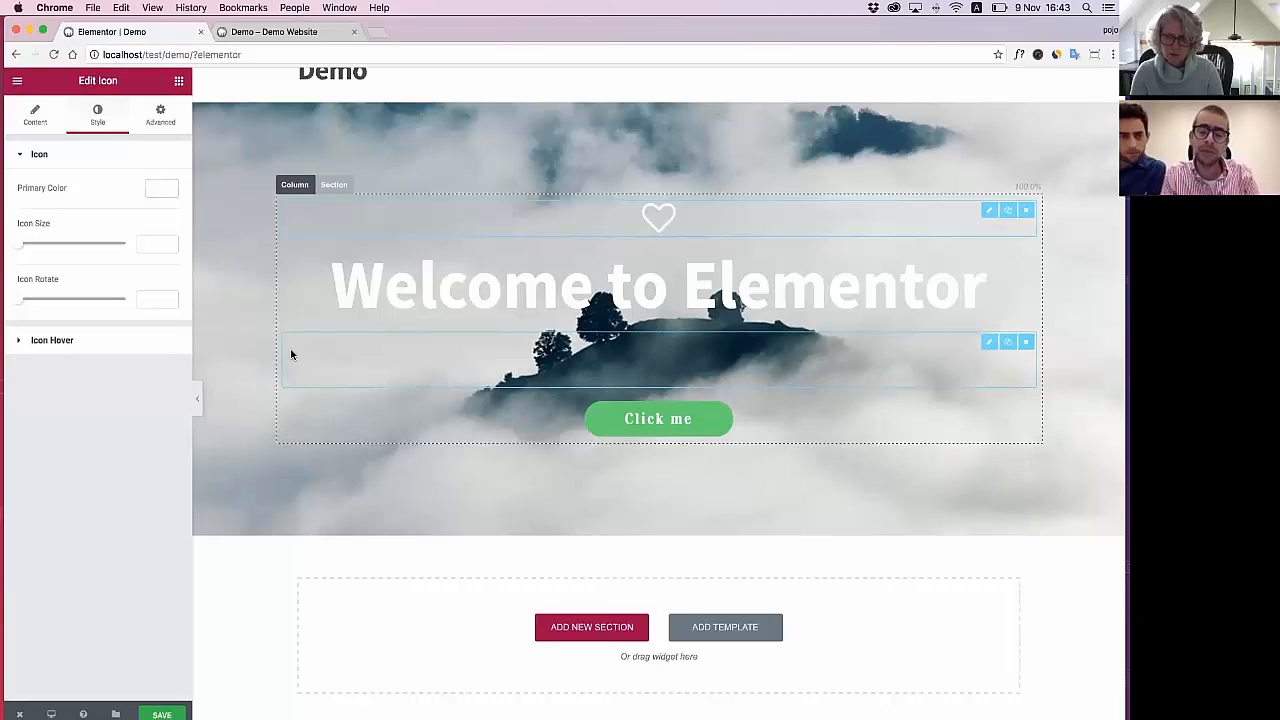
# Set the "Welcome to Elementor" heading's text size to 89 px and return to the widget list
pyautogui.click(368, 304)
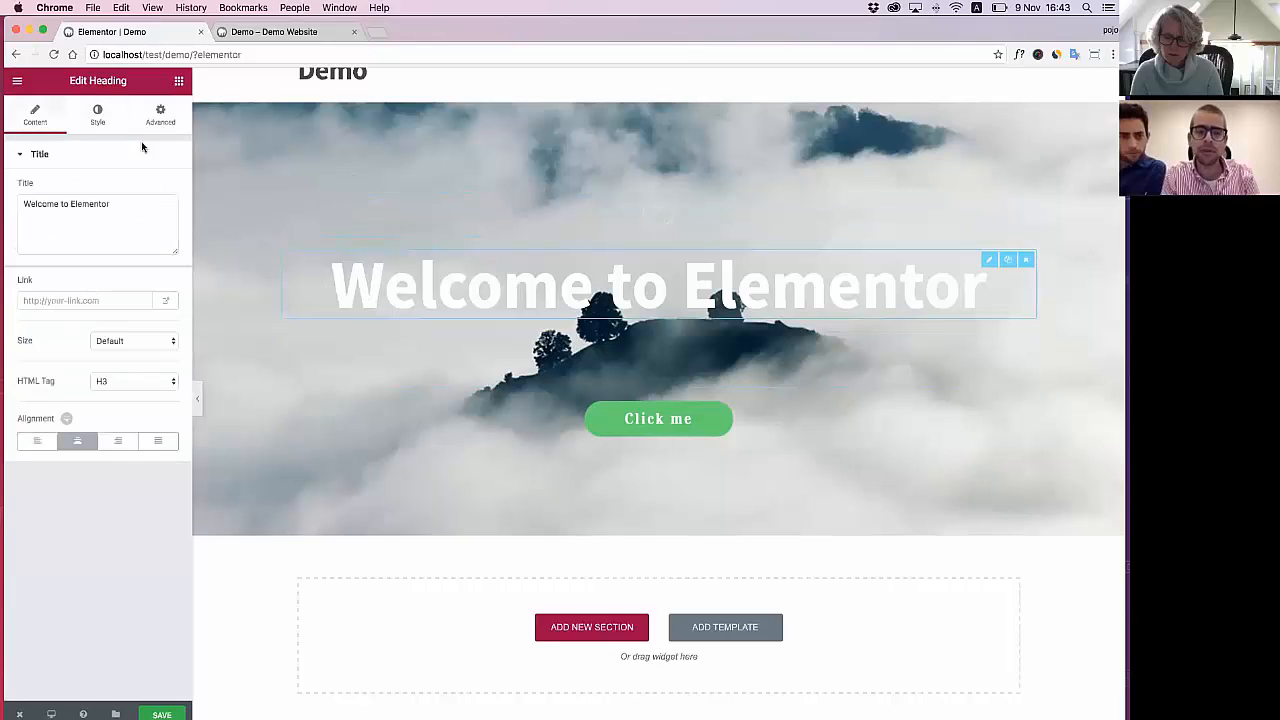
pyautogui.click(97, 114)
pyautogui.moveTo(67, 292); pyautogui.dragTo(70, 293)
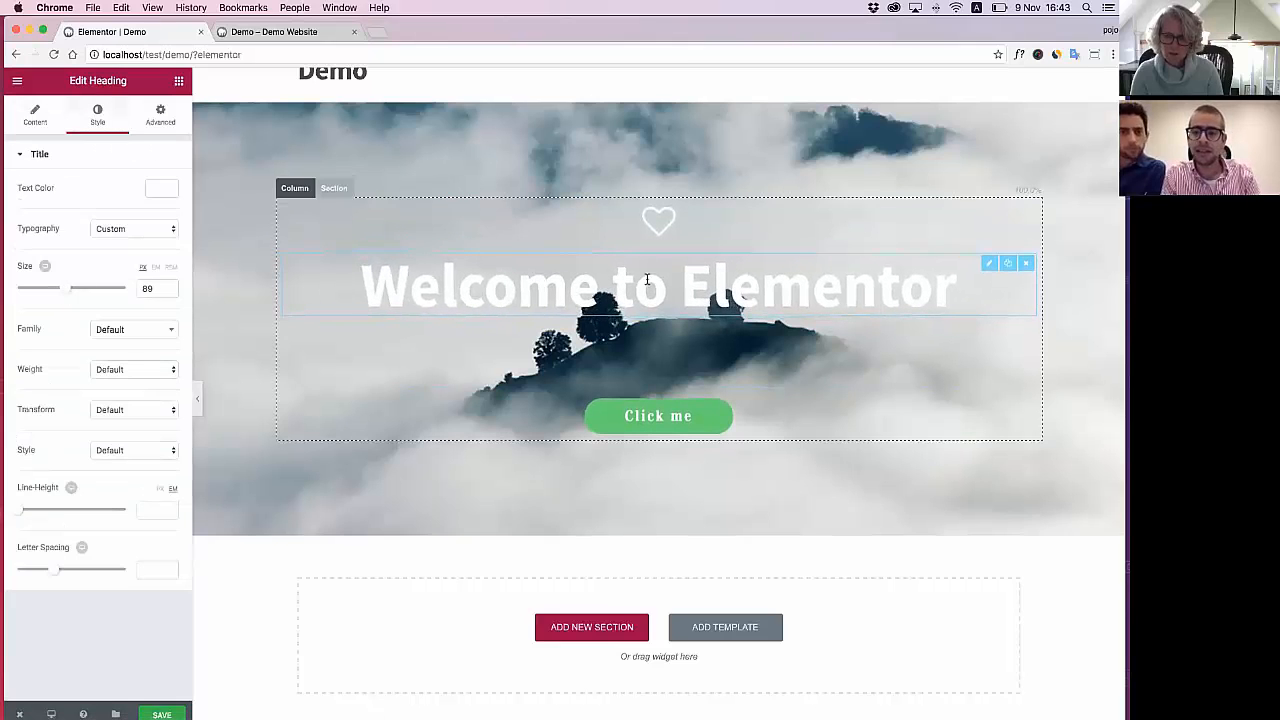
pyautogui.click(638, 241)
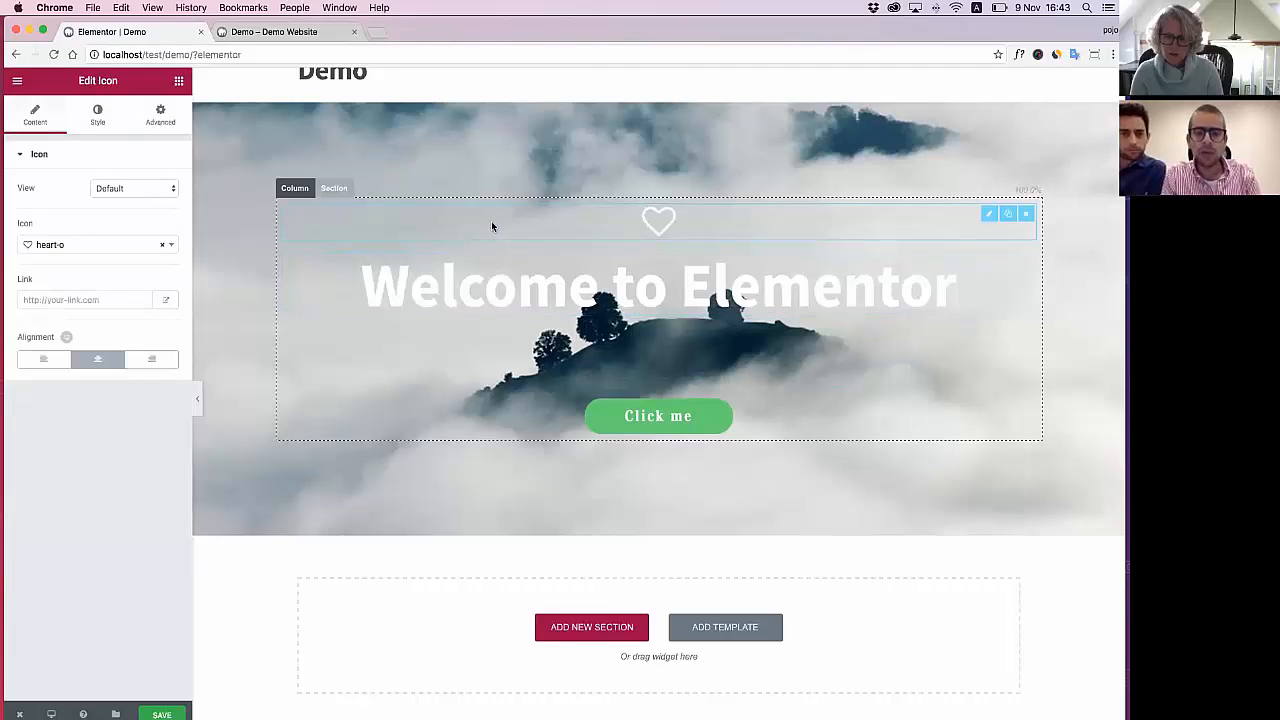
pyautogui.click(178, 81)
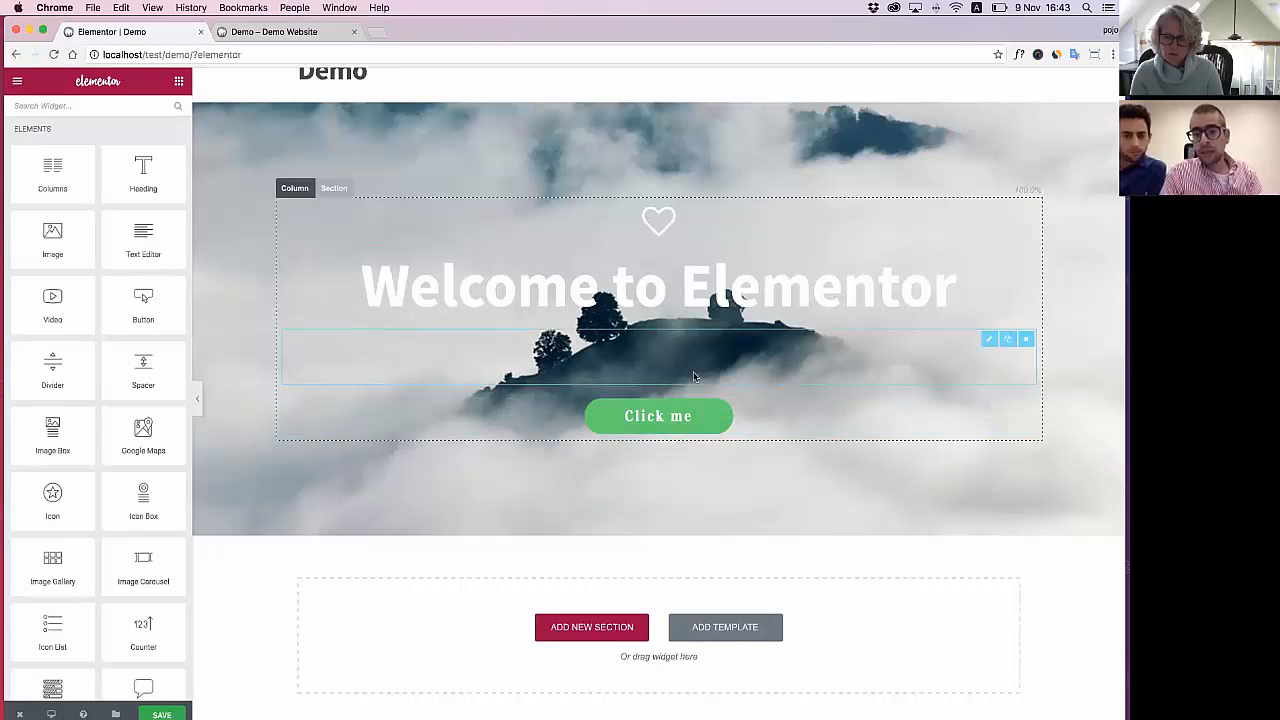
# Save the welcome section to the template library as "My first section" and close the library
pyautogui.click(350, 188)
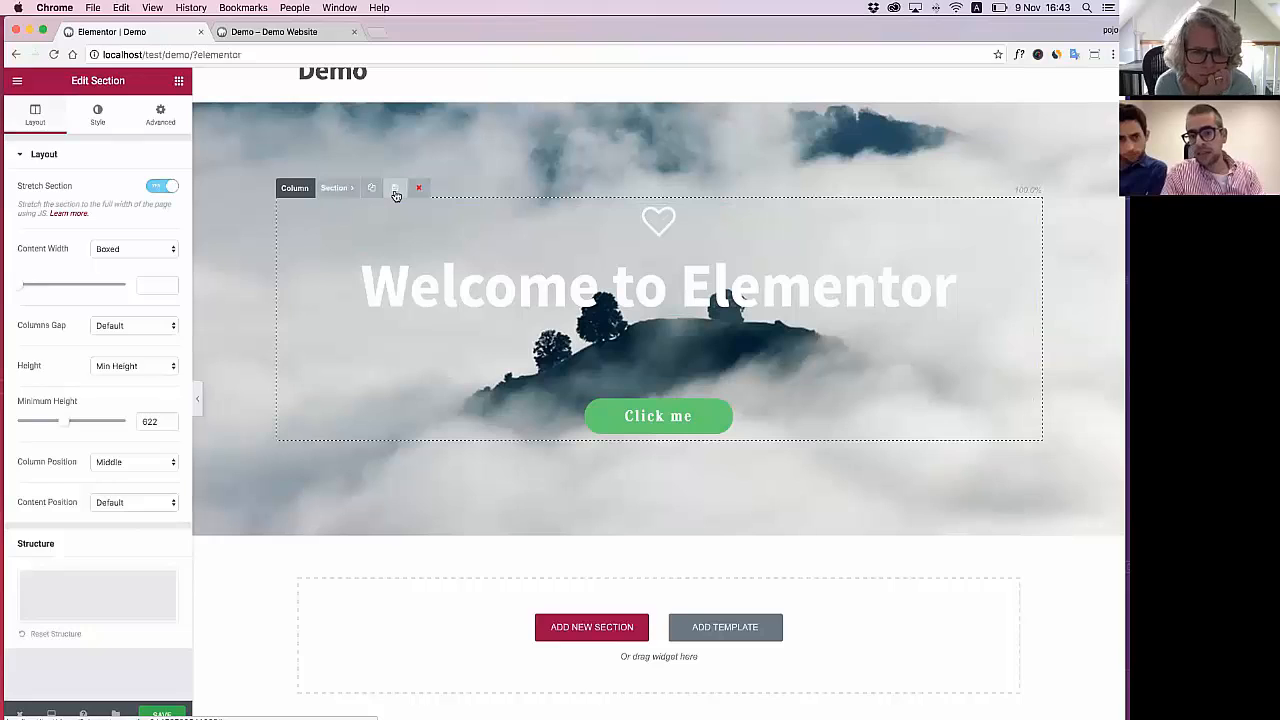
pyautogui.click(396, 190)
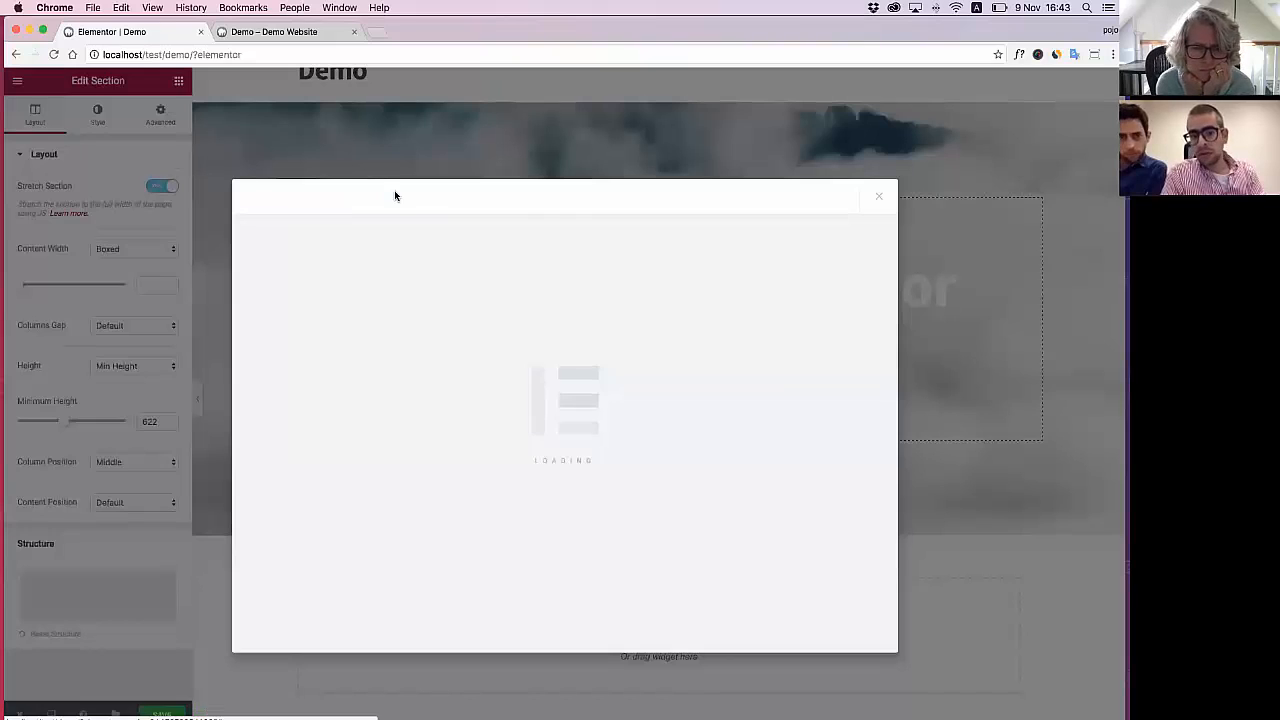
pyautogui.click(499, 384)
pyautogui.write('M')
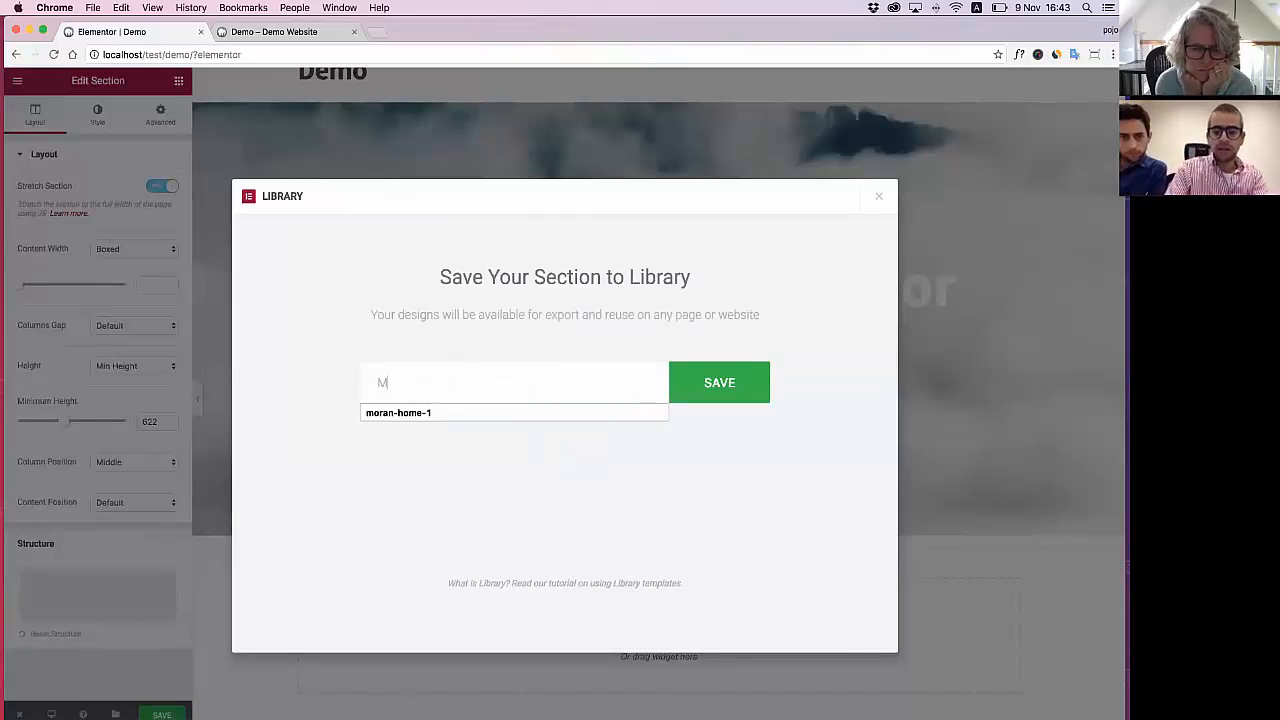
pyautogui.write('y firs')
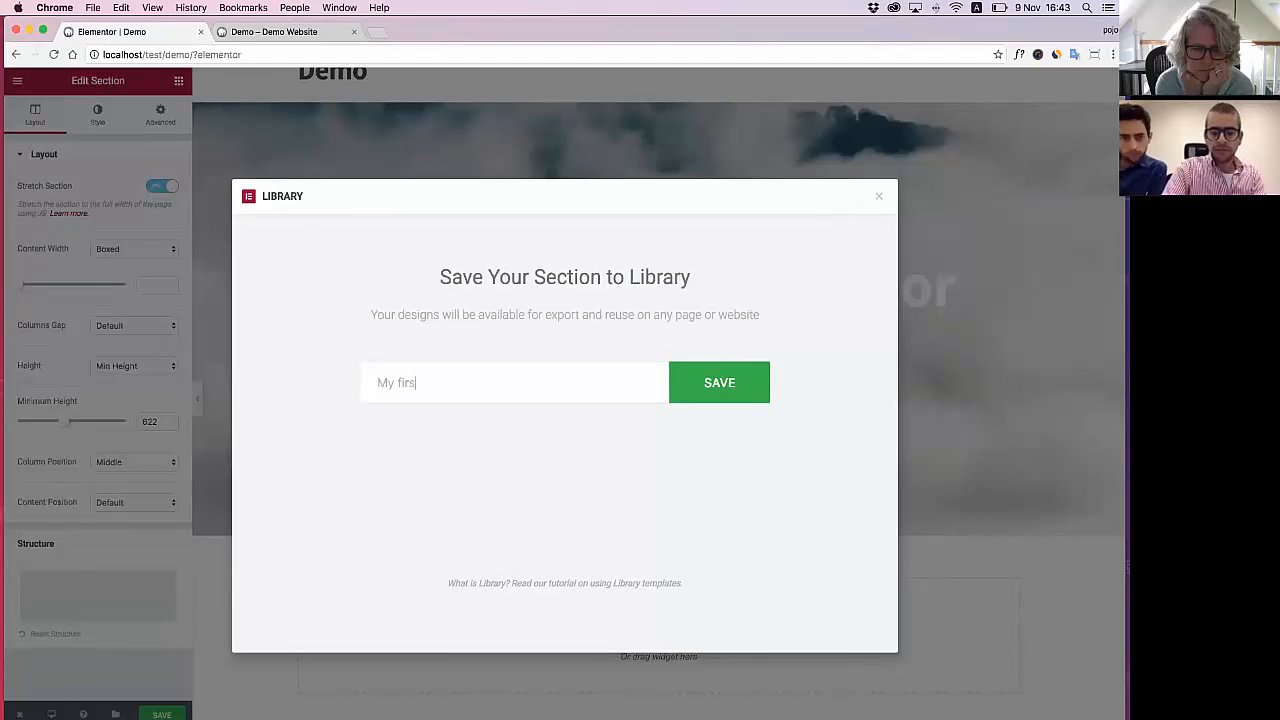
pyautogui.write('t section')
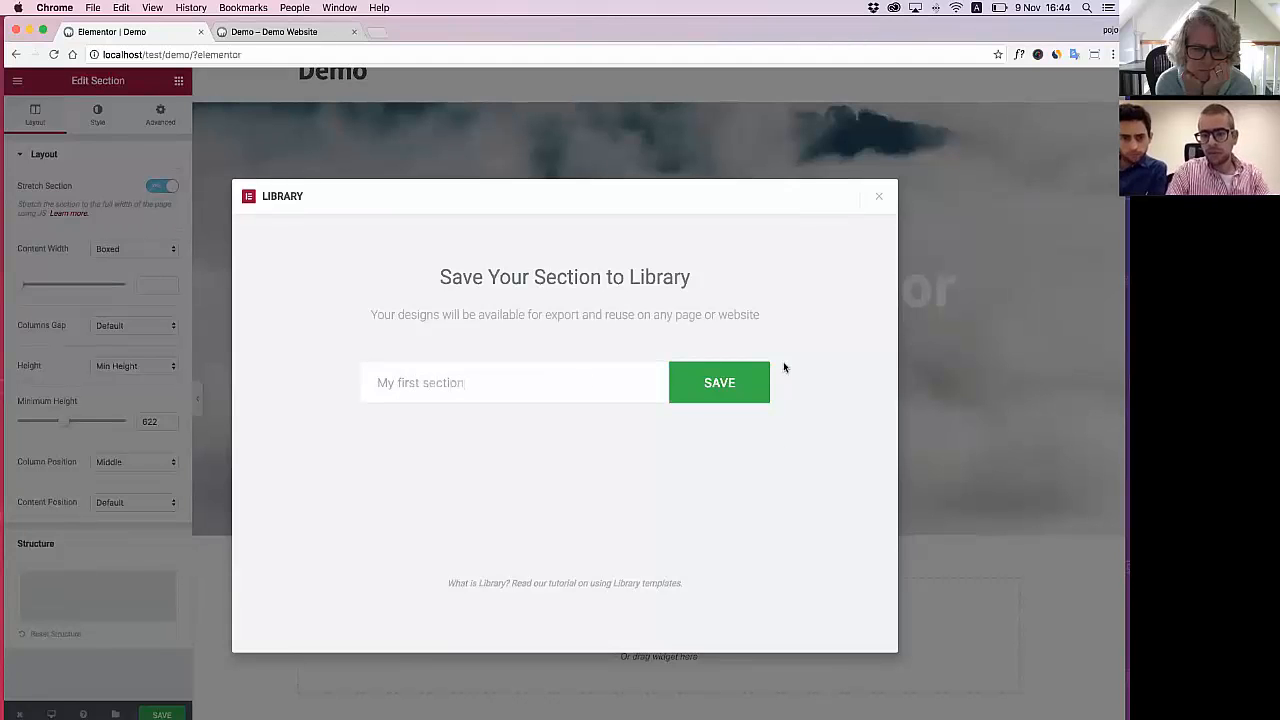
pyautogui.click(720, 381)
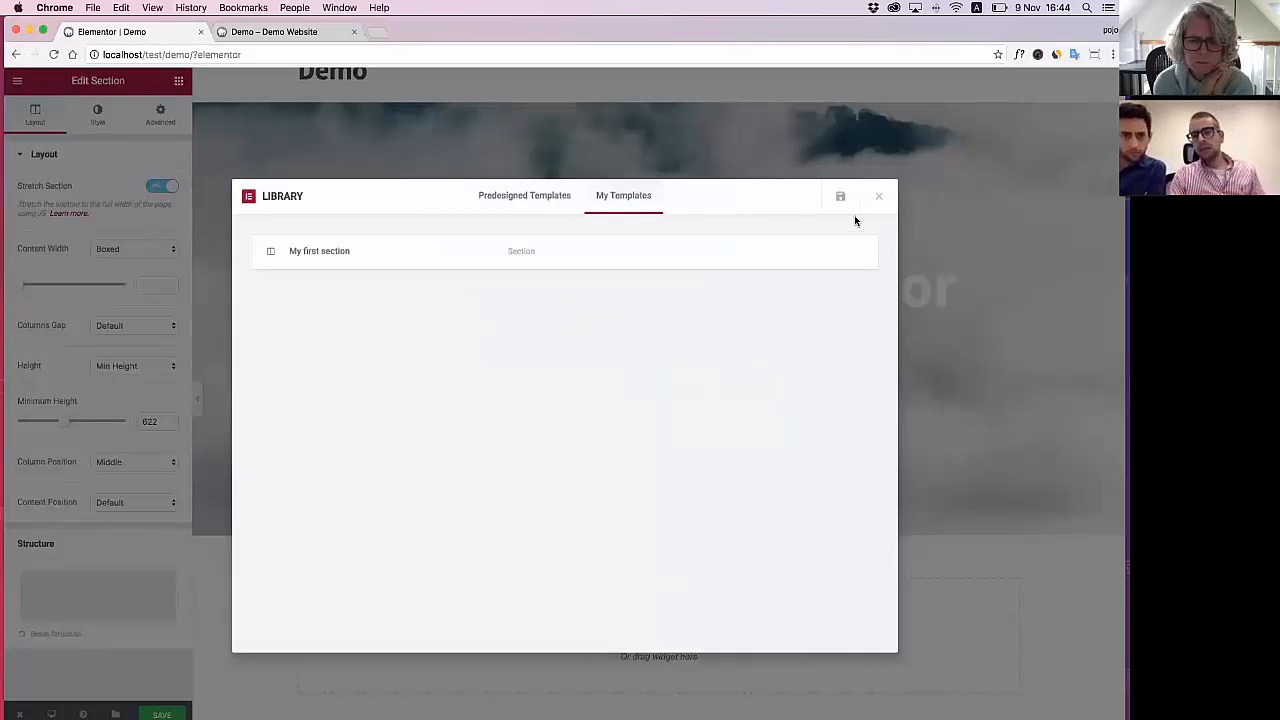
pyautogui.click(879, 197)
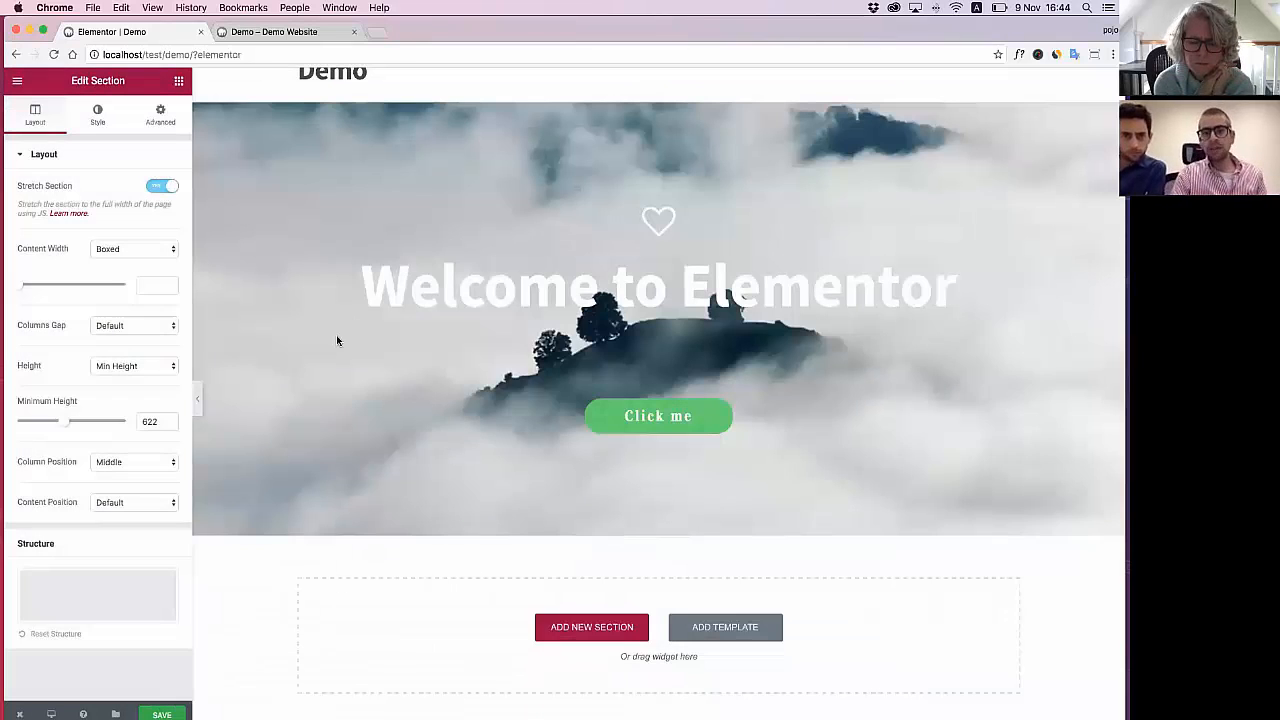
# Switch to the browser tab showing the published Demo page and start a new WordPress page from there
pyautogui.click(272, 35)
pyautogui.moveTo(276, 79)
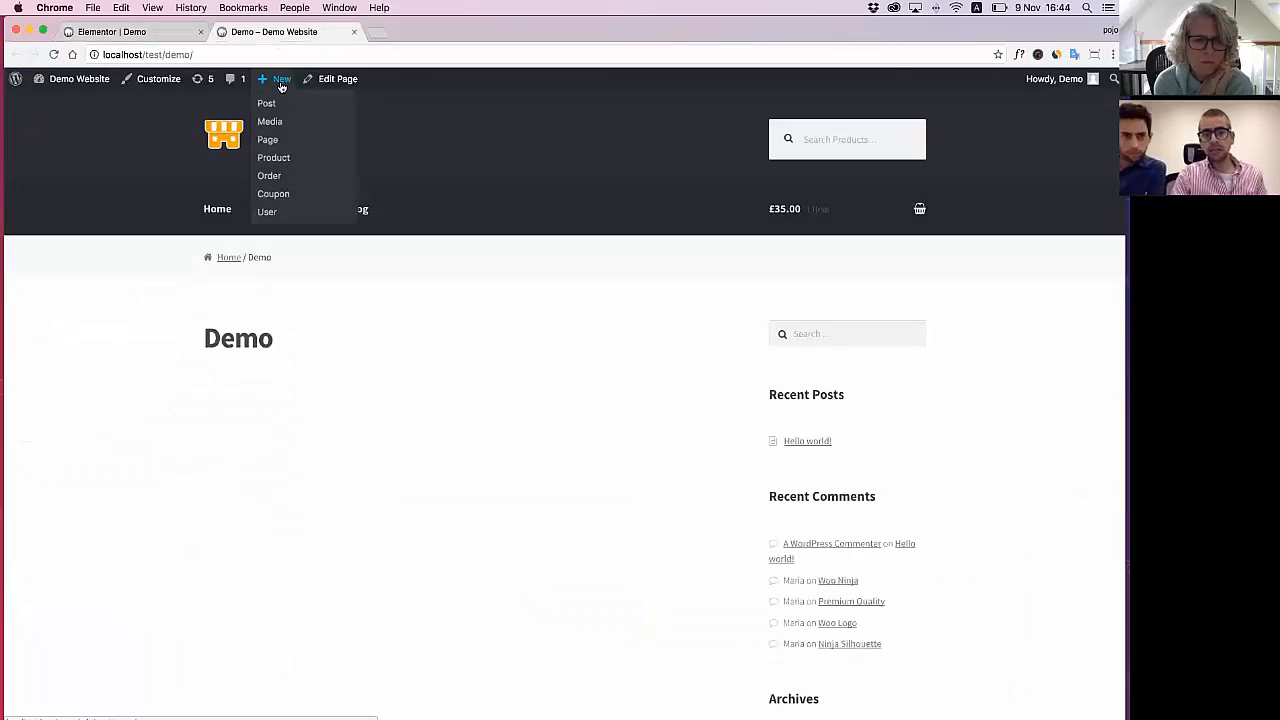
pyautogui.click(279, 141)
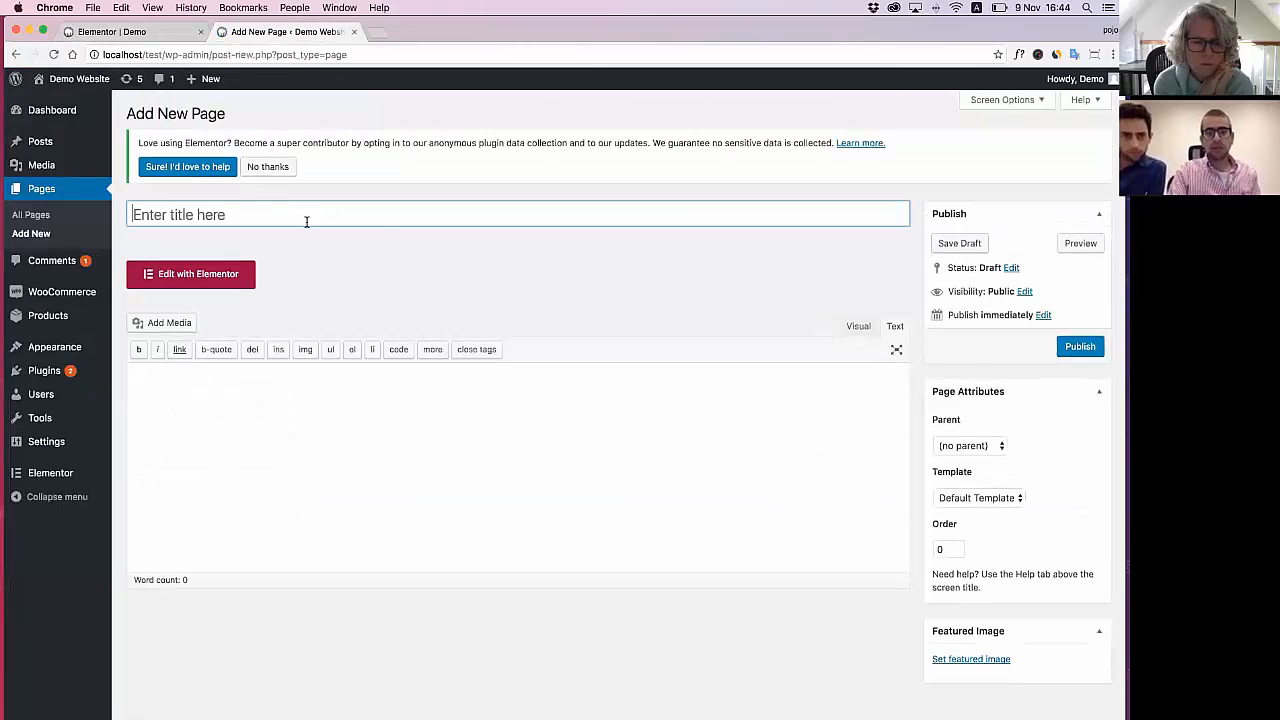
# Set the new page's template to Full width and open the page for editing with Elementor
pyautogui.click(981, 497)
pyautogui.click(979, 522)
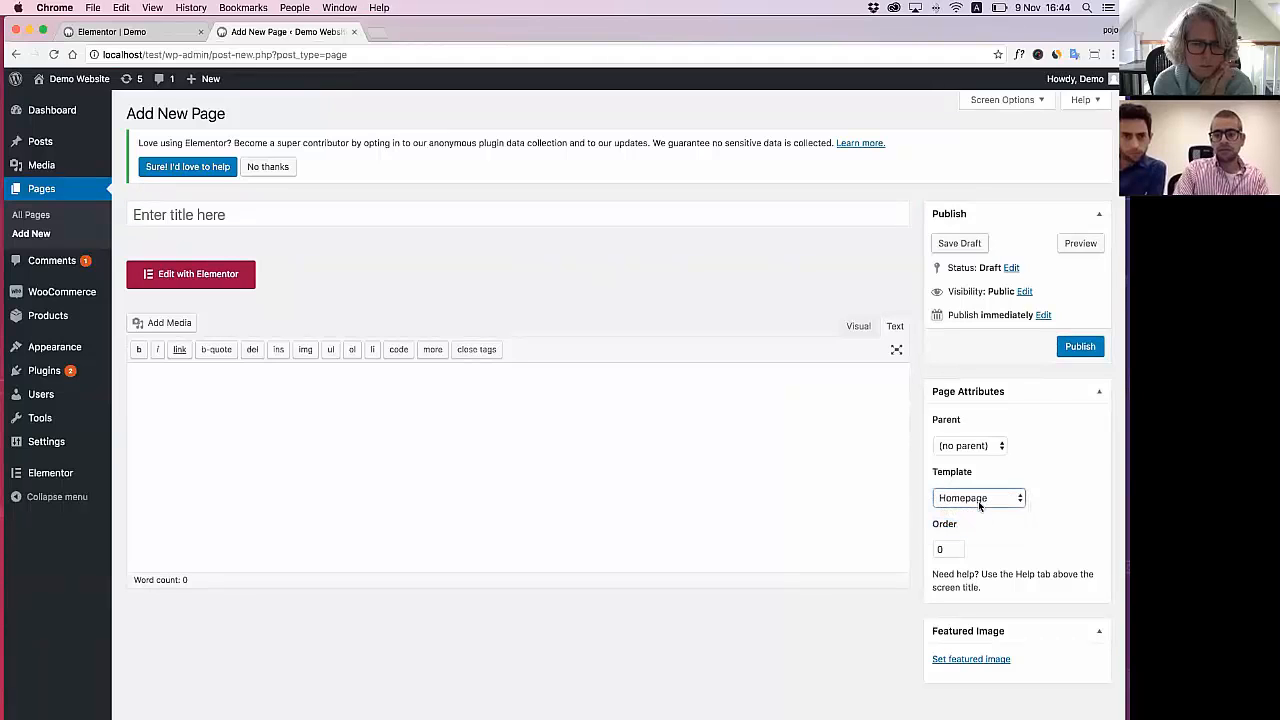
pyautogui.click(980, 495)
pyautogui.press('Return')
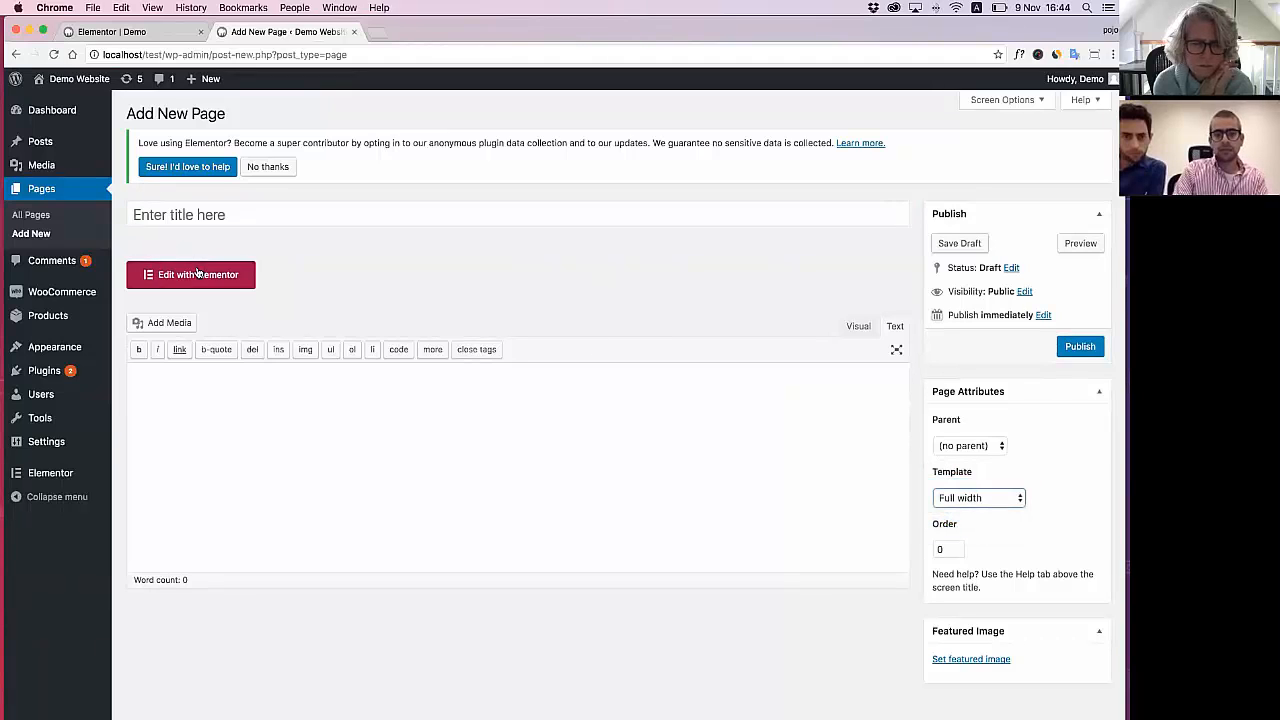
pyautogui.click(198, 273)
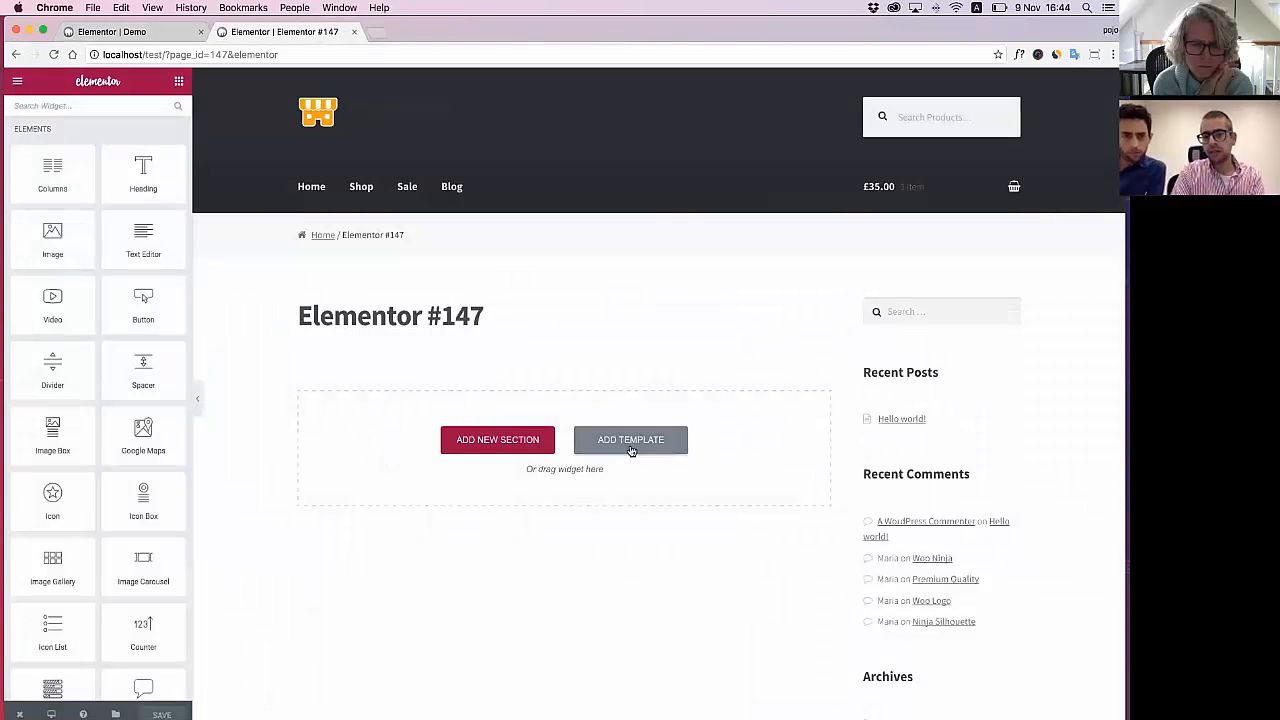
# Insert the saved template "My first section" from the library's own templates into the new page
pyautogui.click(630, 447)
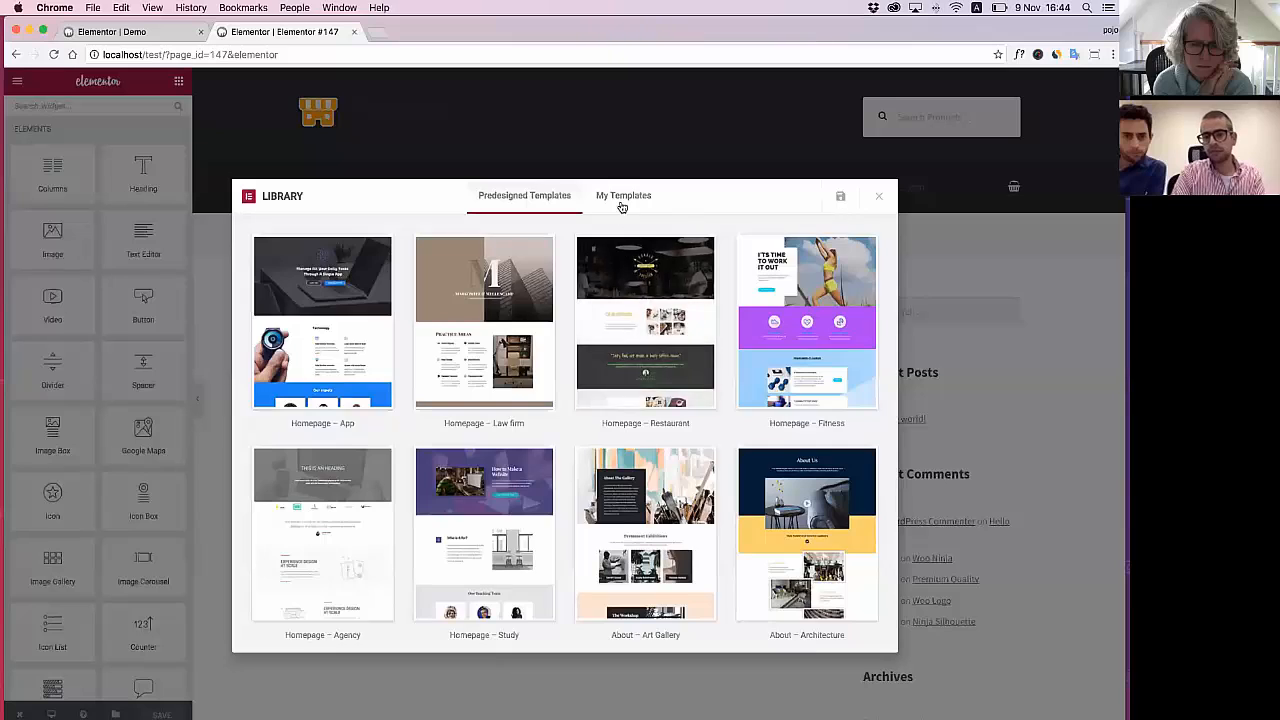
pyautogui.click(623, 196)
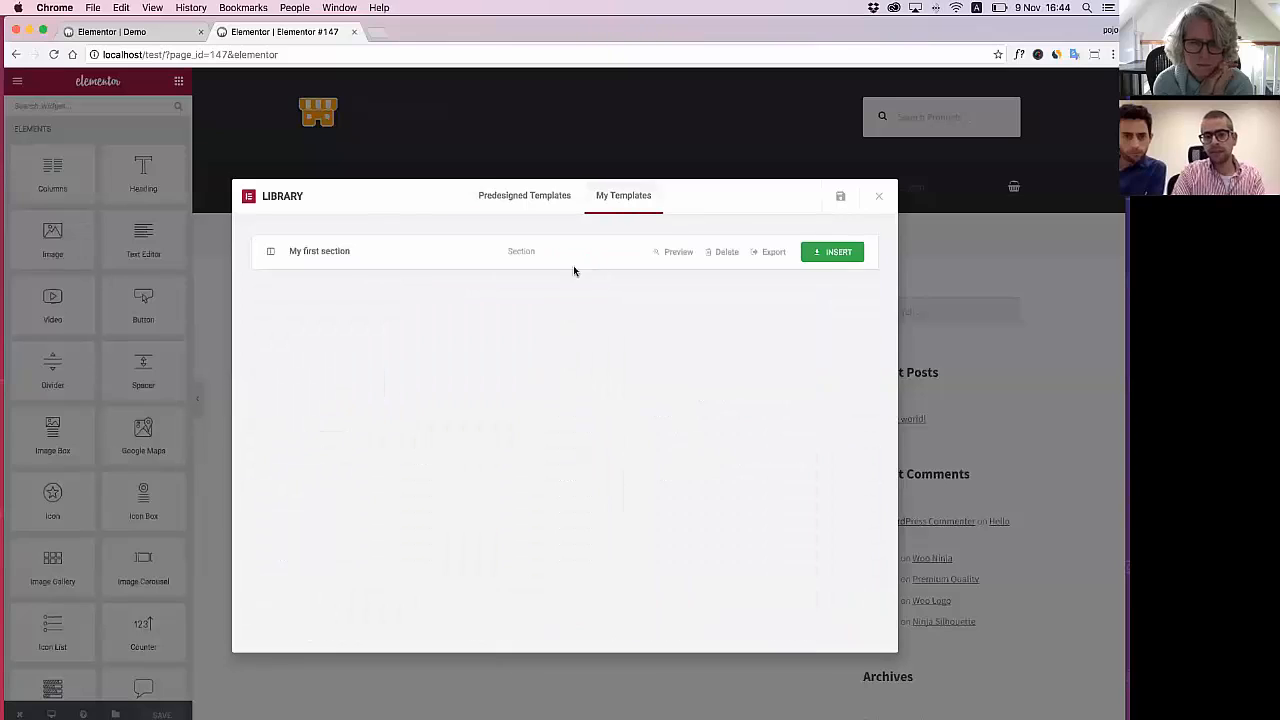
pyautogui.click(833, 255)
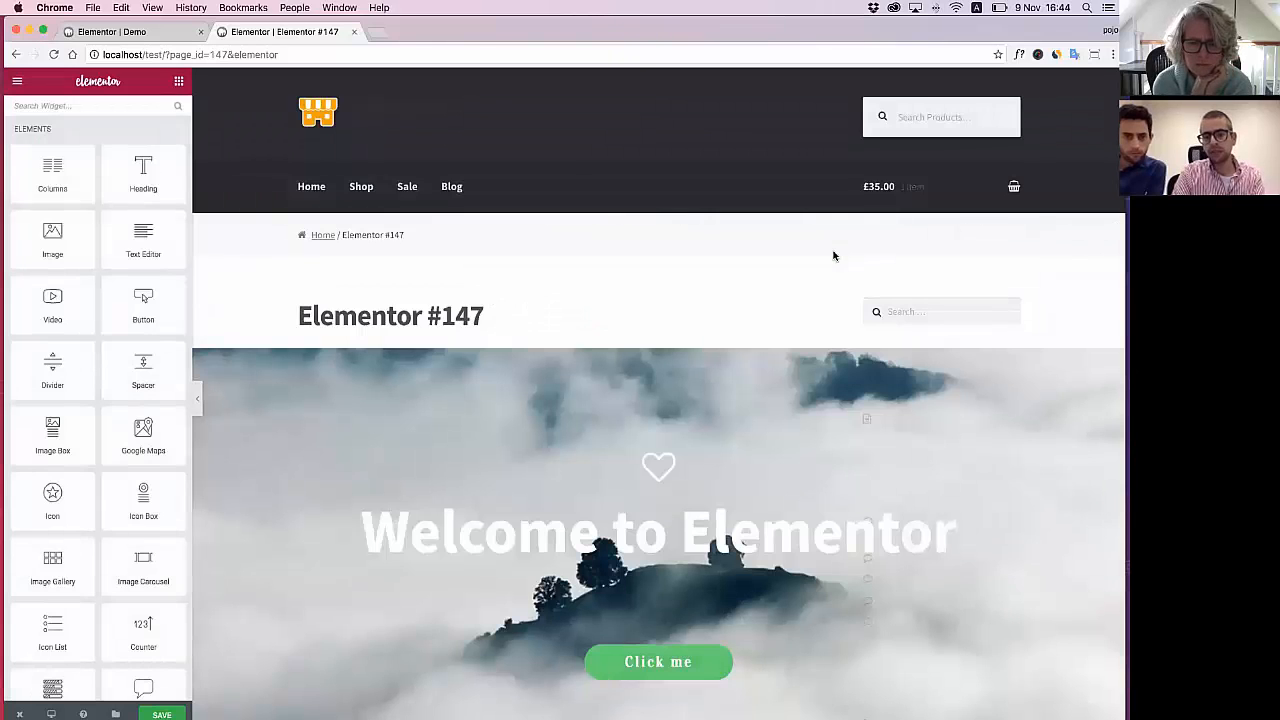
pyautogui.scroll(-5, 757, 480)
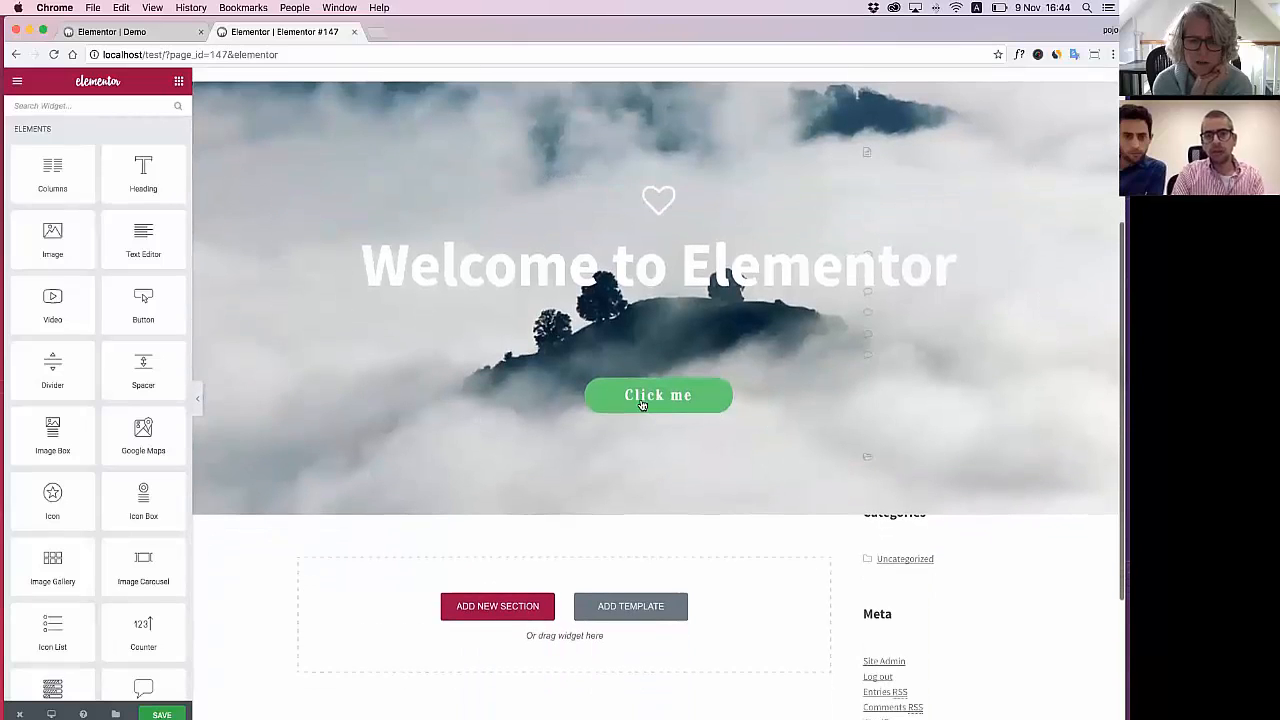
# Compare the inserted welcome section with the original one in the Demo page's browser tab
pyautogui.click(185, 32)
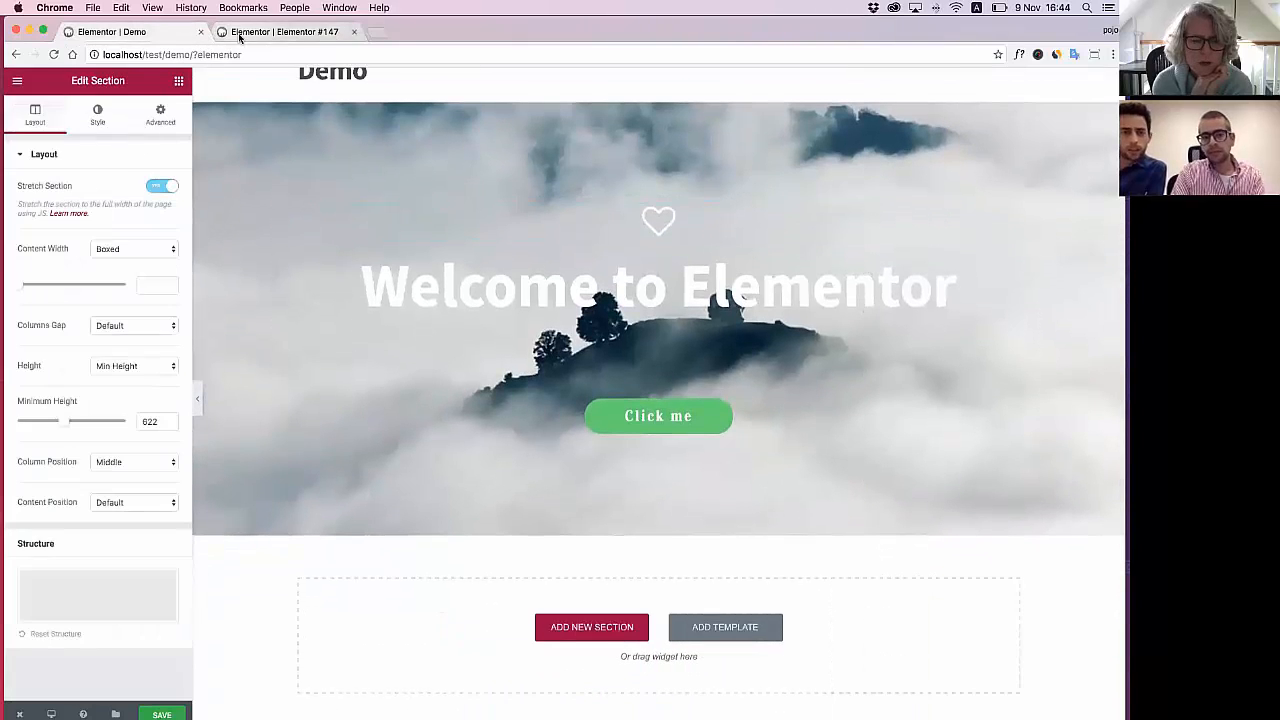
pyautogui.click(240, 34)
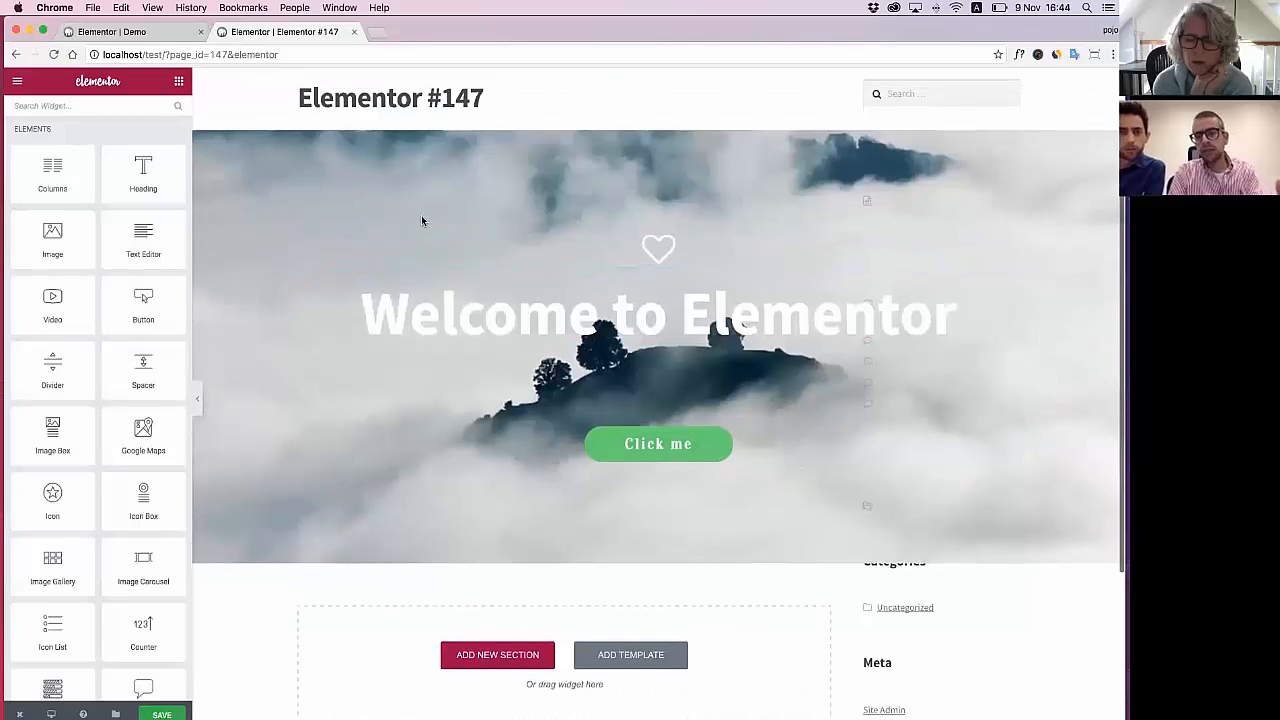
pyautogui.scroll(-1, 421, 215)
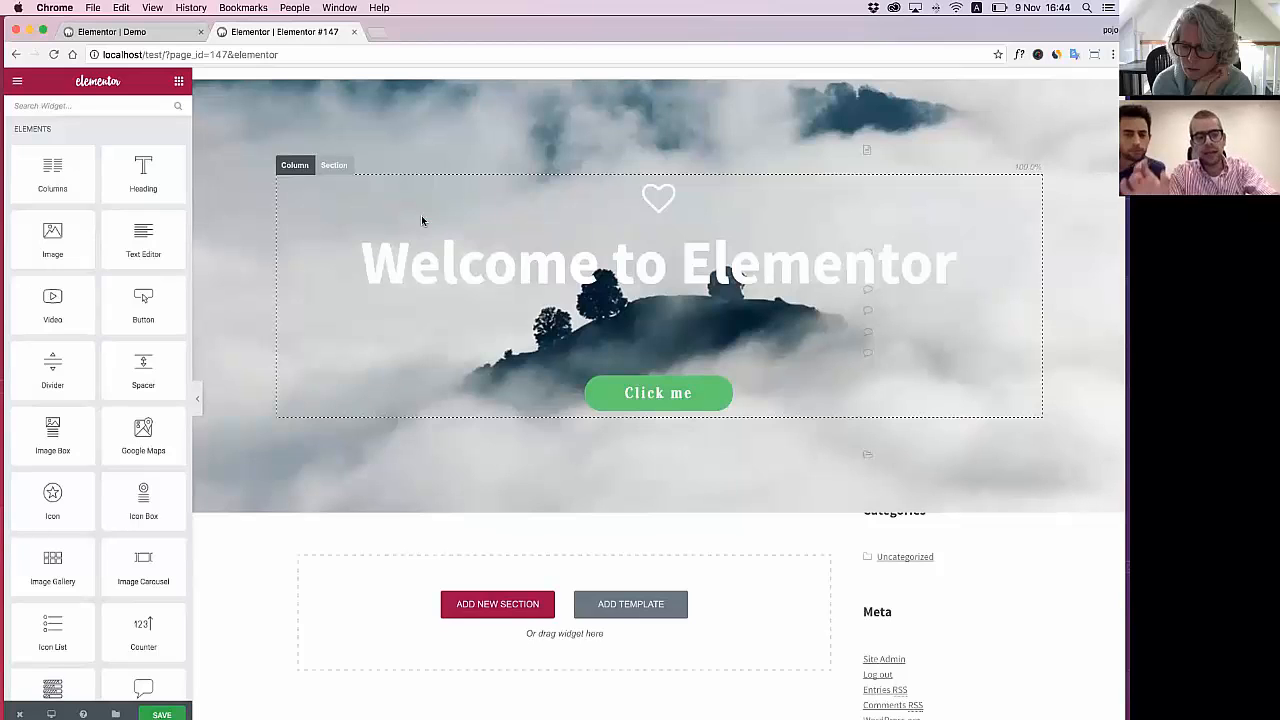
pyautogui.scroll(1, 421, 215)
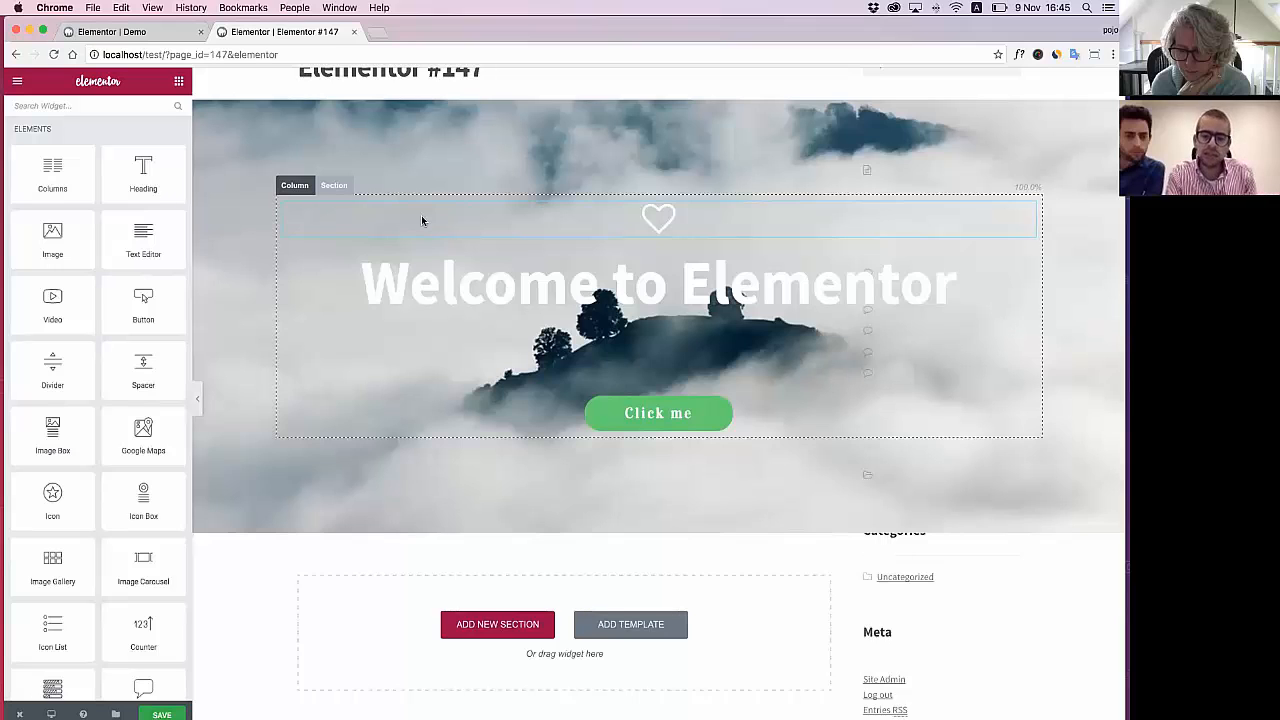
# Switch to the Demo page's browser tab and return its editor to the widget list
pyautogui.click(128, 36)
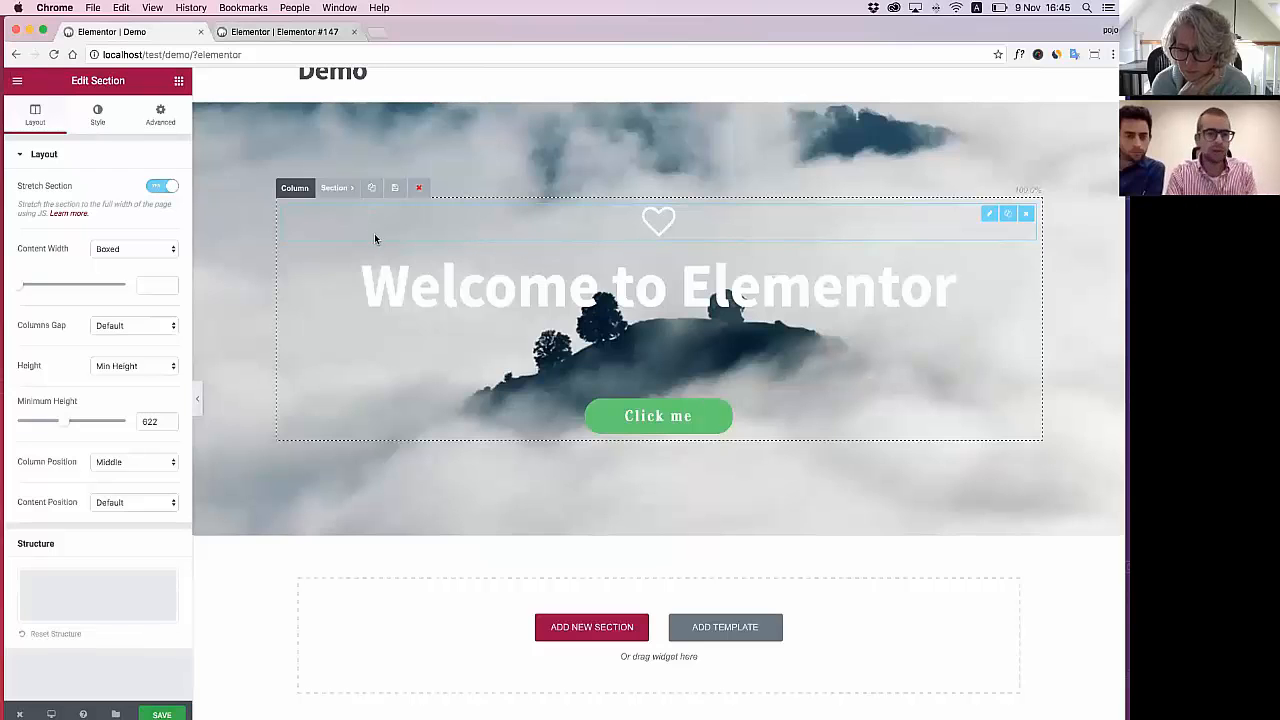
pyautogui.scroll(-1, 375, 238)
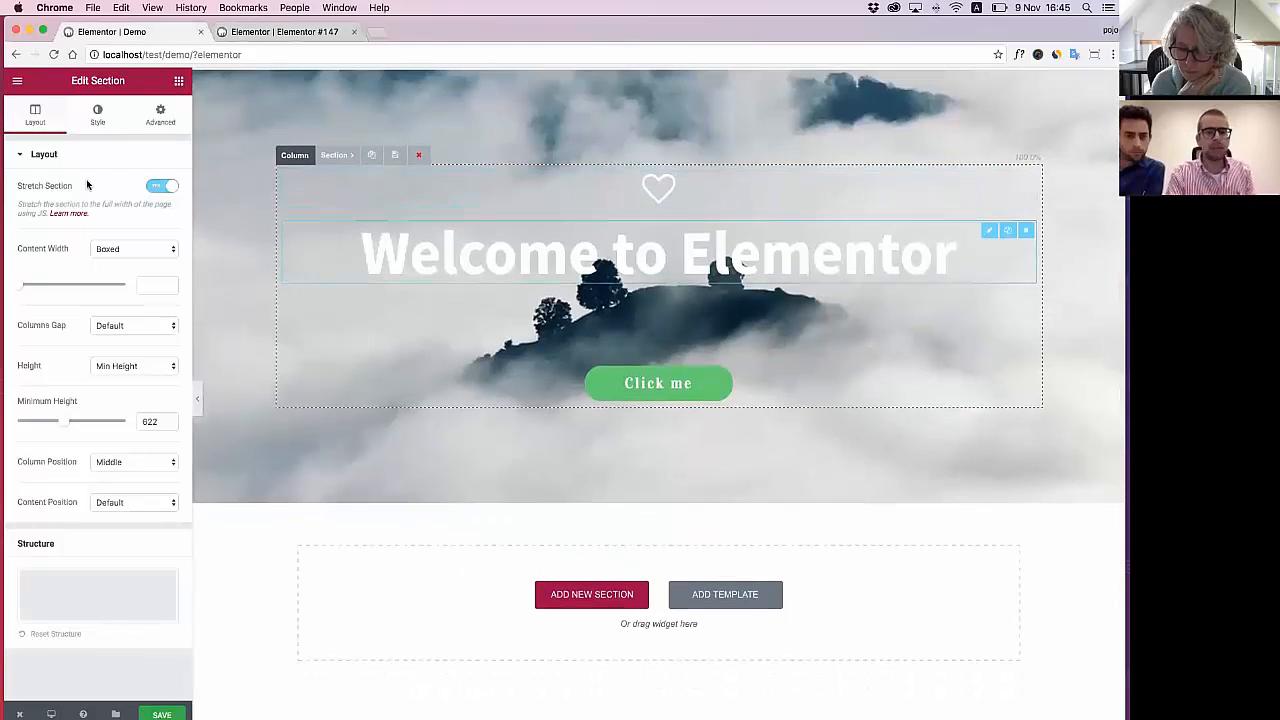
pyautogui.click(179, 82)
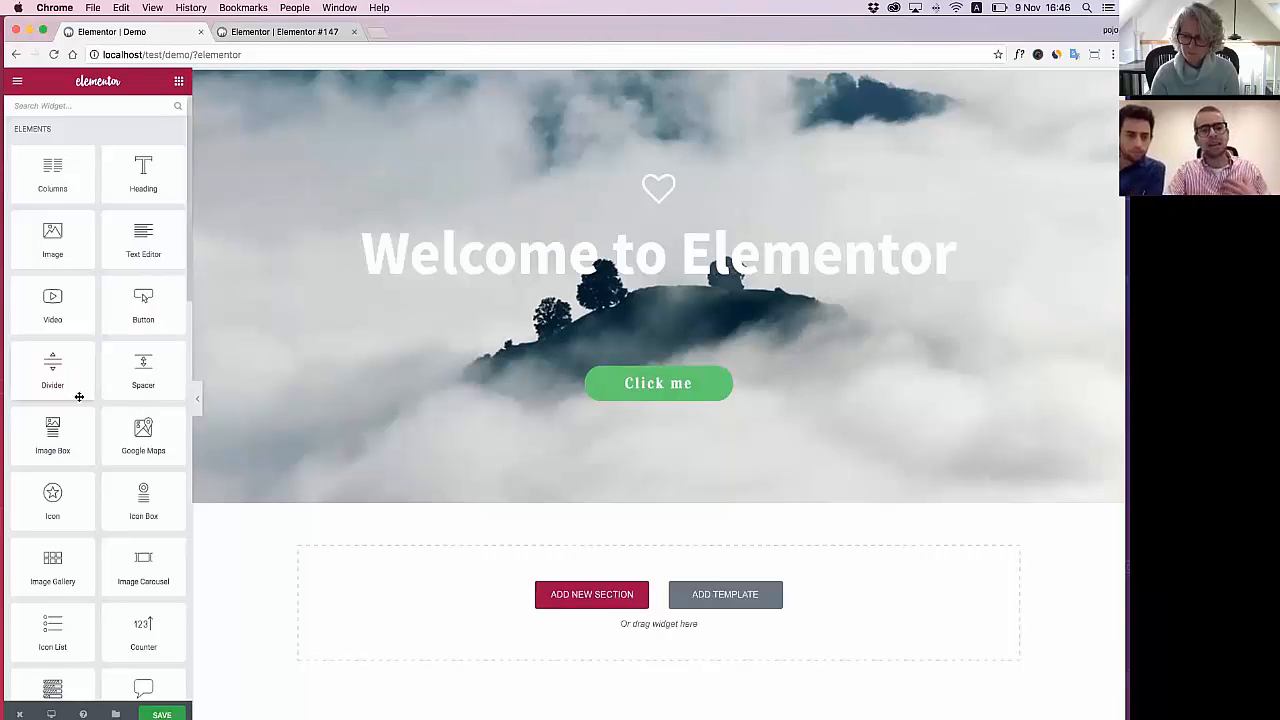
# Look through the available widgets and preview the page with the editing panel hidden
pyautogui.scroll(-3, 70, 440)
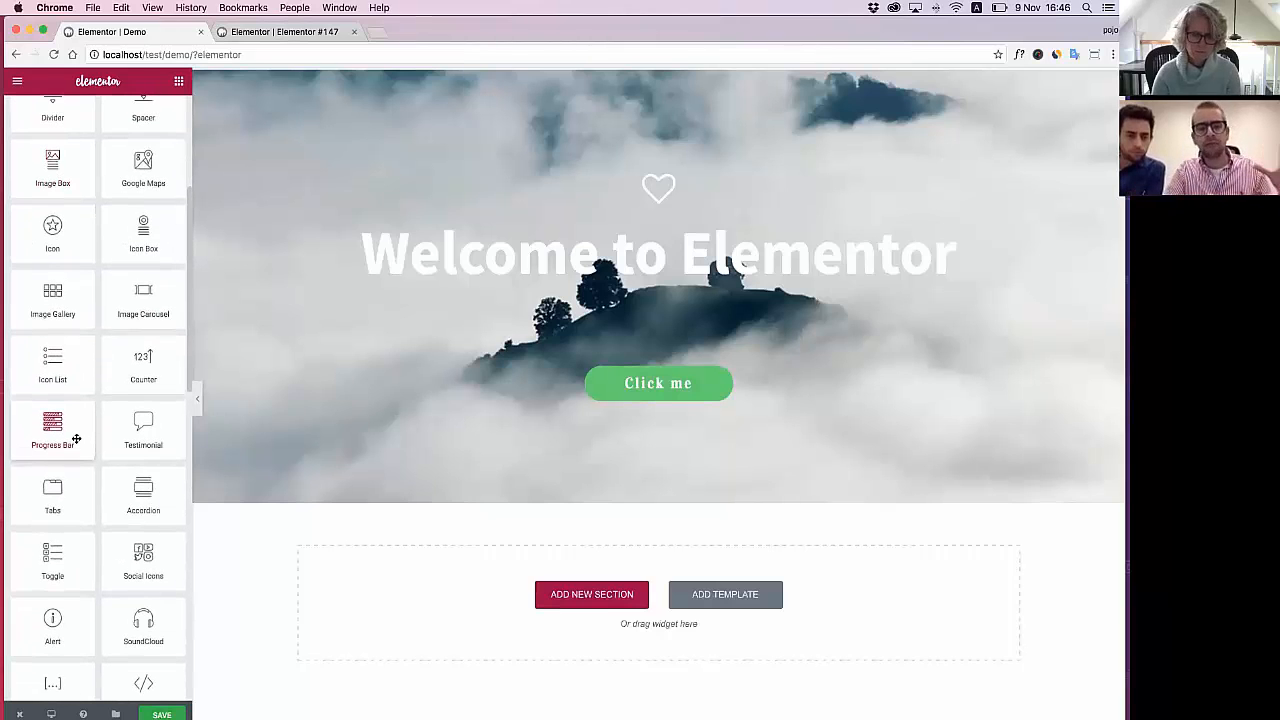
pyautogui.scroll(1, 76, 438)
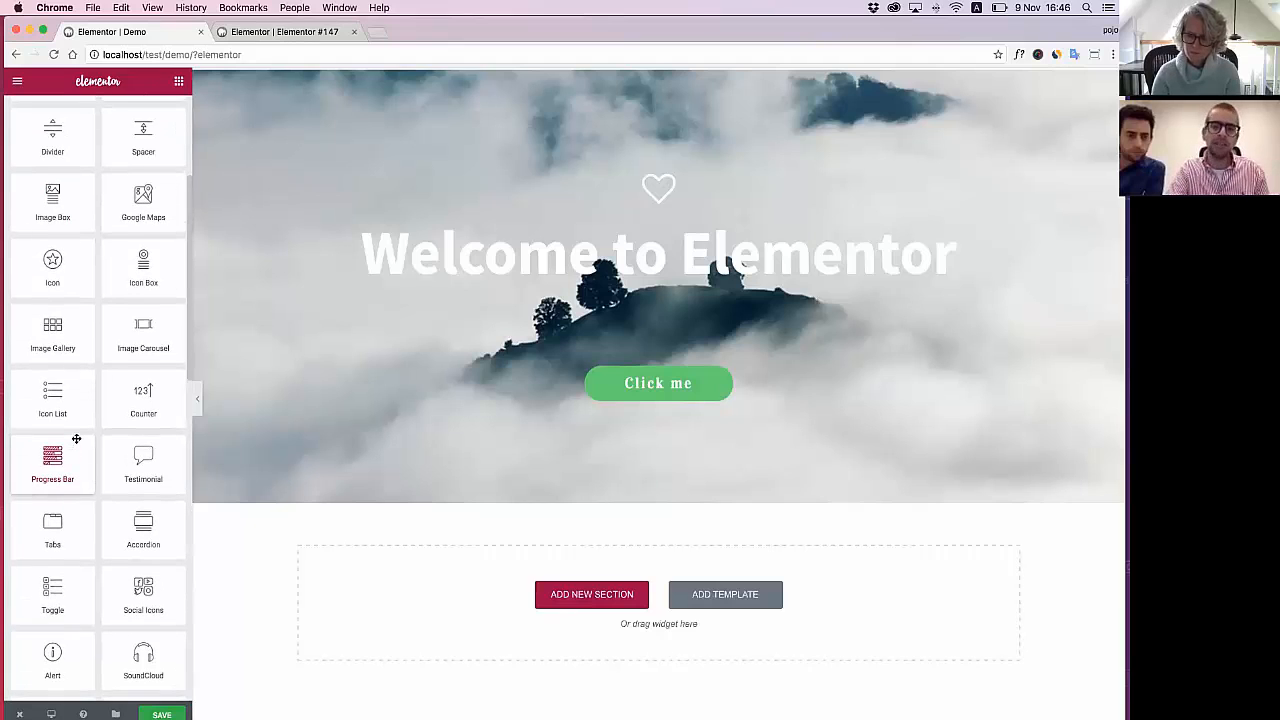
pyautogui.scroll(1, 128, 437)
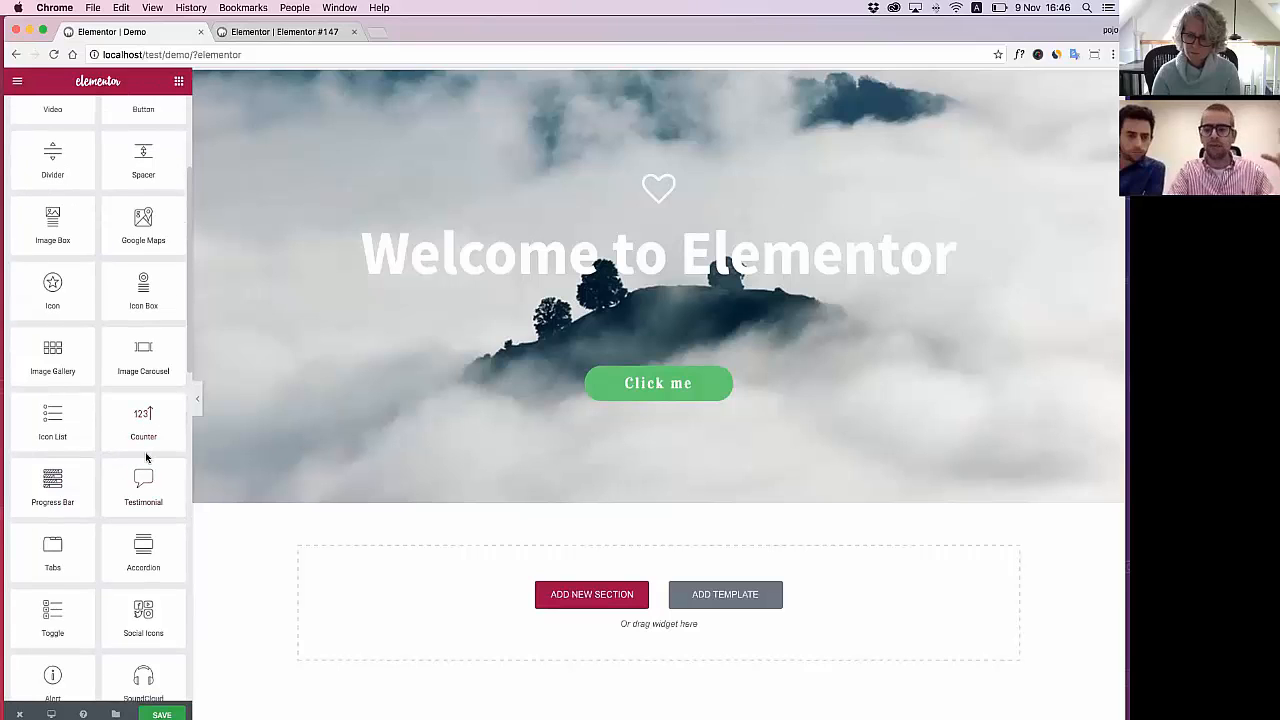
pyautogui.click(197, 401)
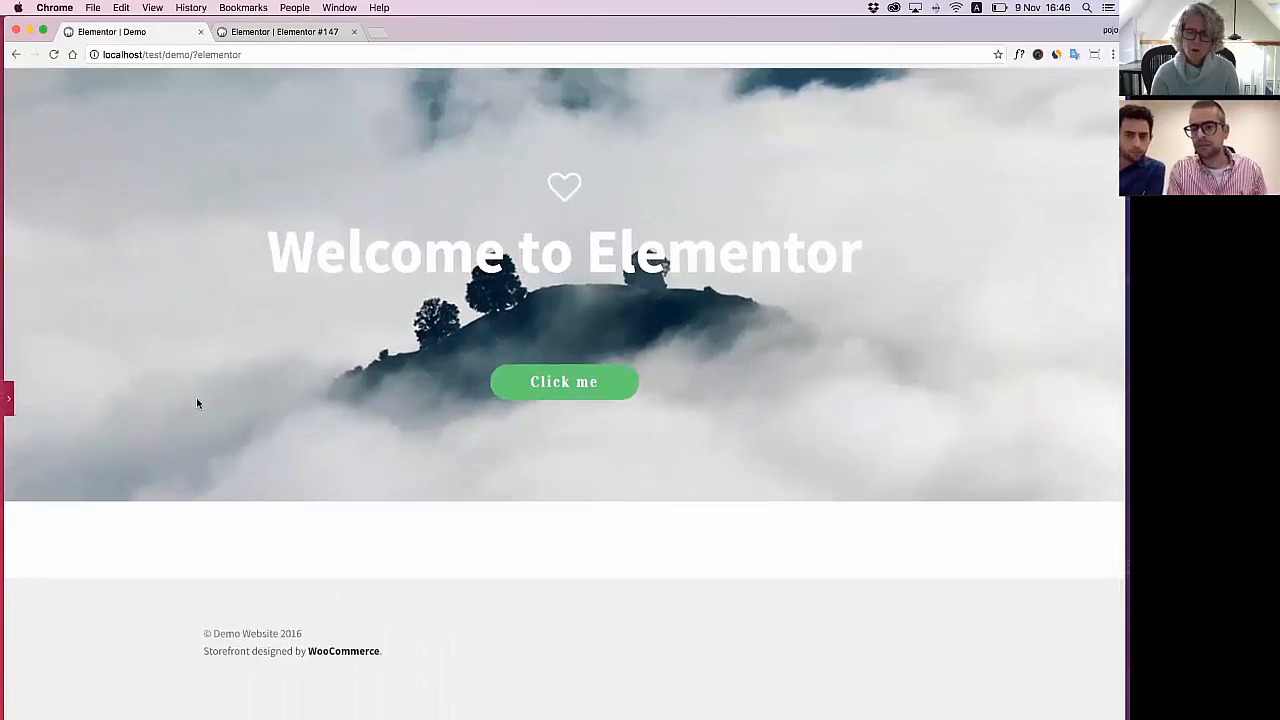
pyautogui.click(9, 405)
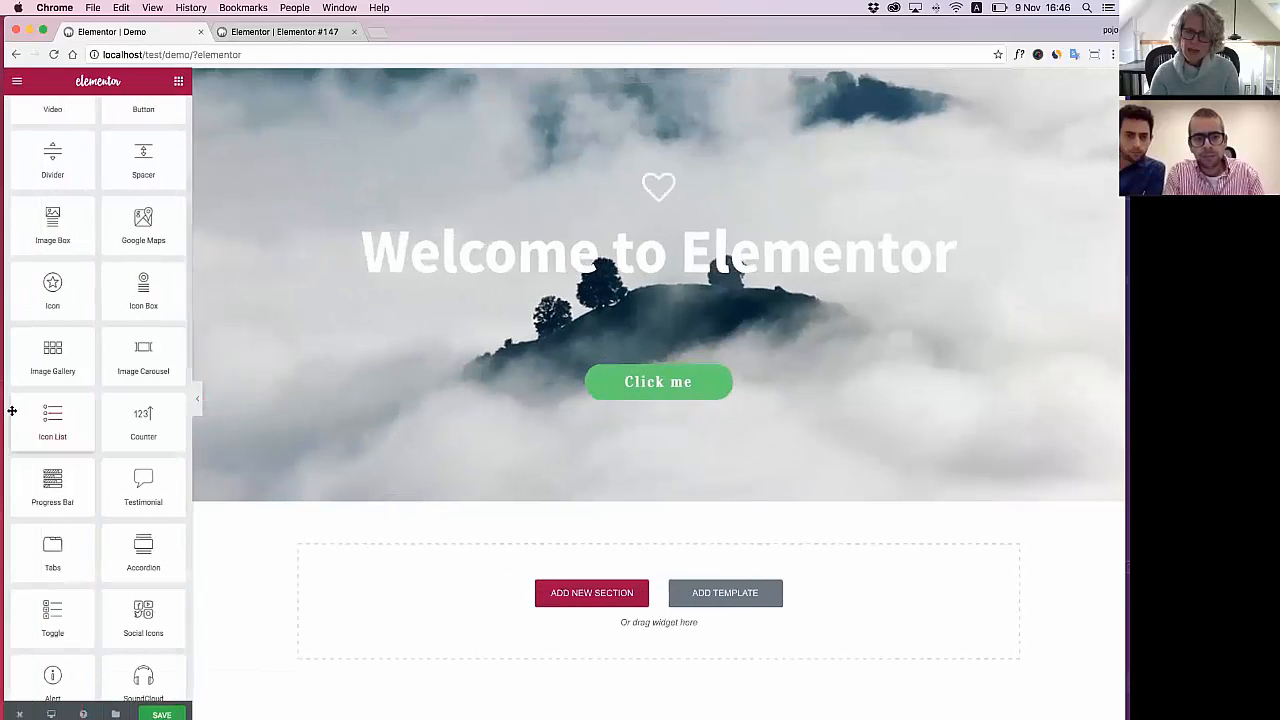
# Add a new section with two equal columns below the welcome section
pyautogui.scroll(-3, 306, 423)
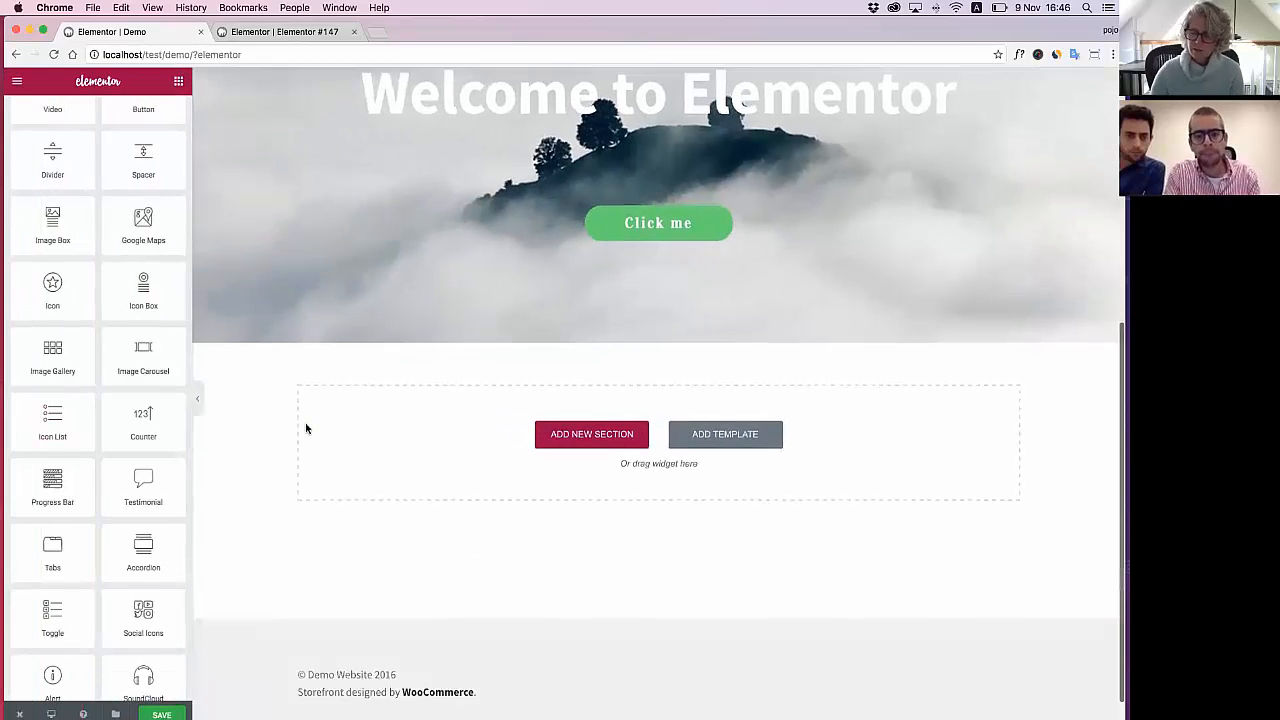
pyautogui.click(556, 434)
pyautogui.click(545, 480)
pyautogui.scroll(-2, 550, 480)
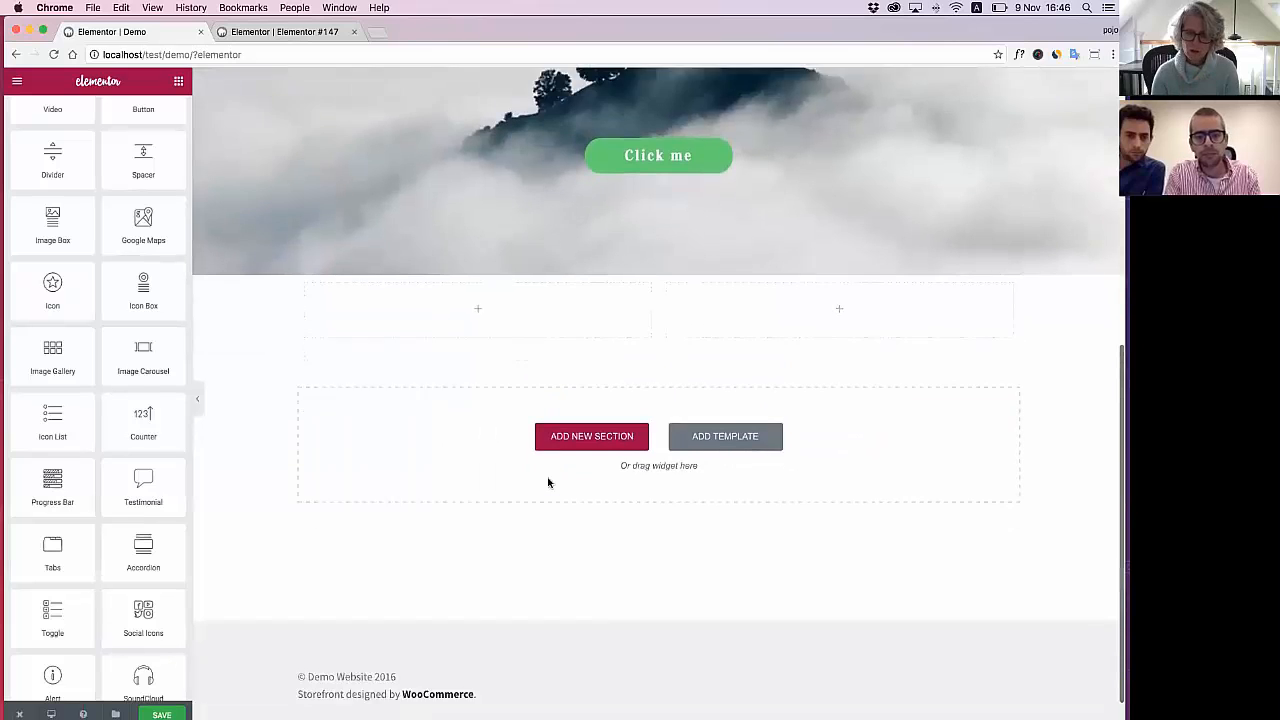
pyautogui.scroll(2, 143, 234)
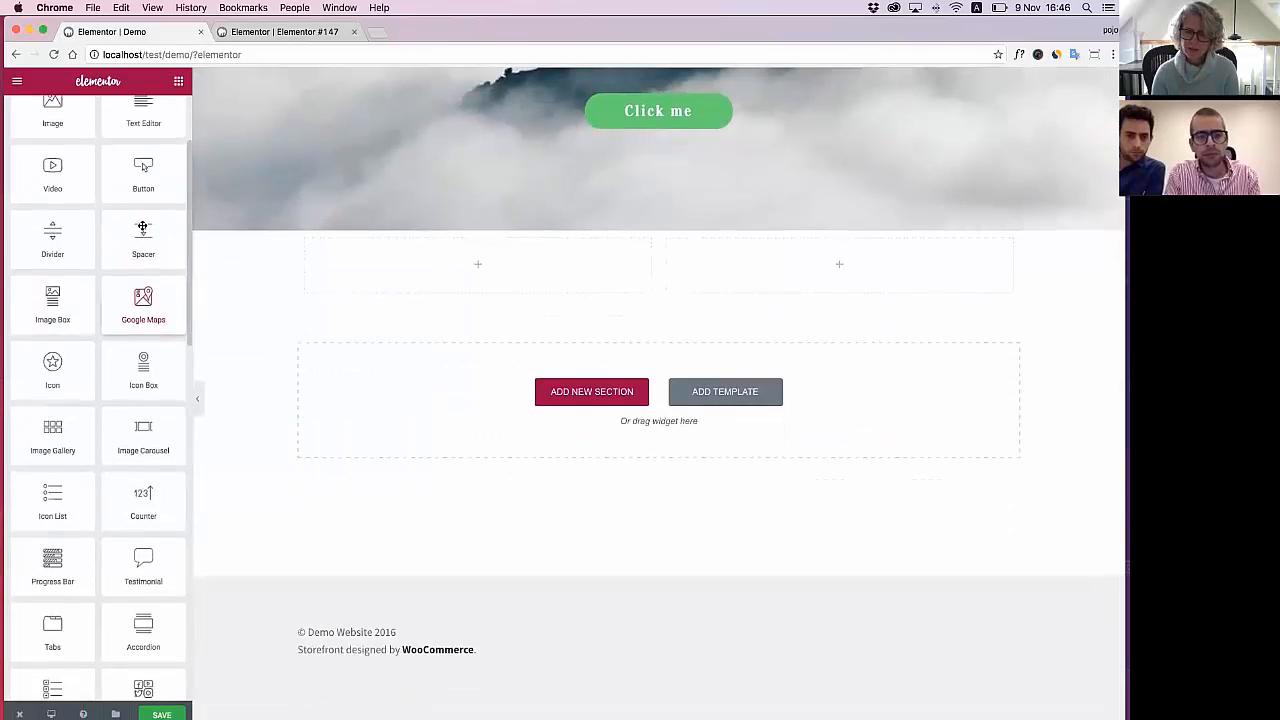
# Place a Testimonial widget in the second column of the new section
pyautogui.scroll(-2, 143, 234)
pyautogui.scroll(-3, 97, 518)
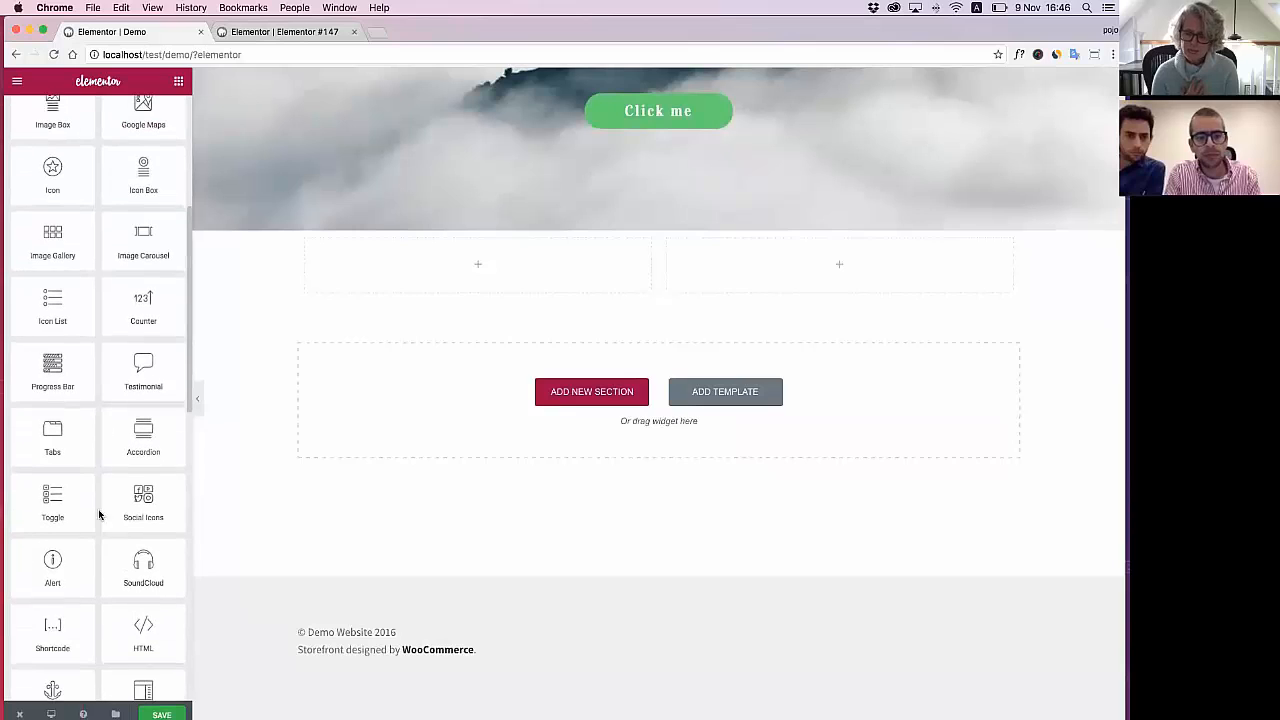
pyautogui.moveTo(149, 383); pyautogui.dragTo(677, 282)
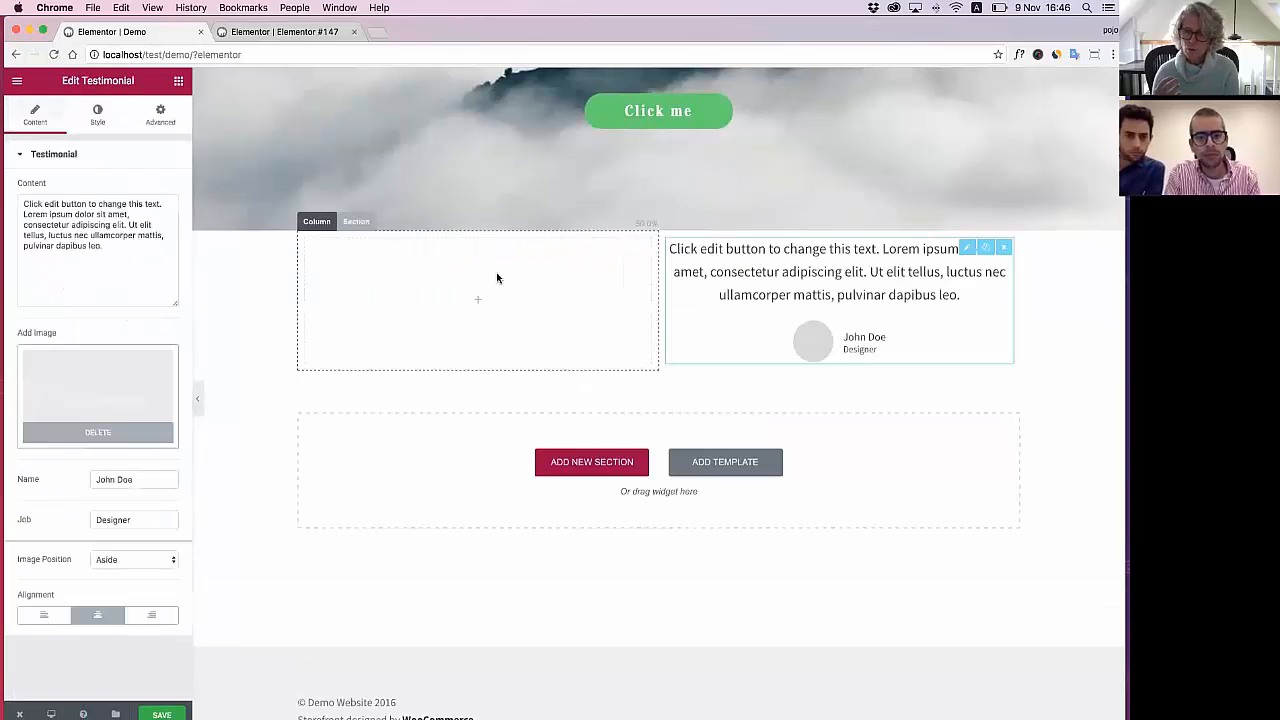
# Place a Spacer widget in the first column and turn on Stretch Section for the two-column section
pyautogui.click(178, 81)
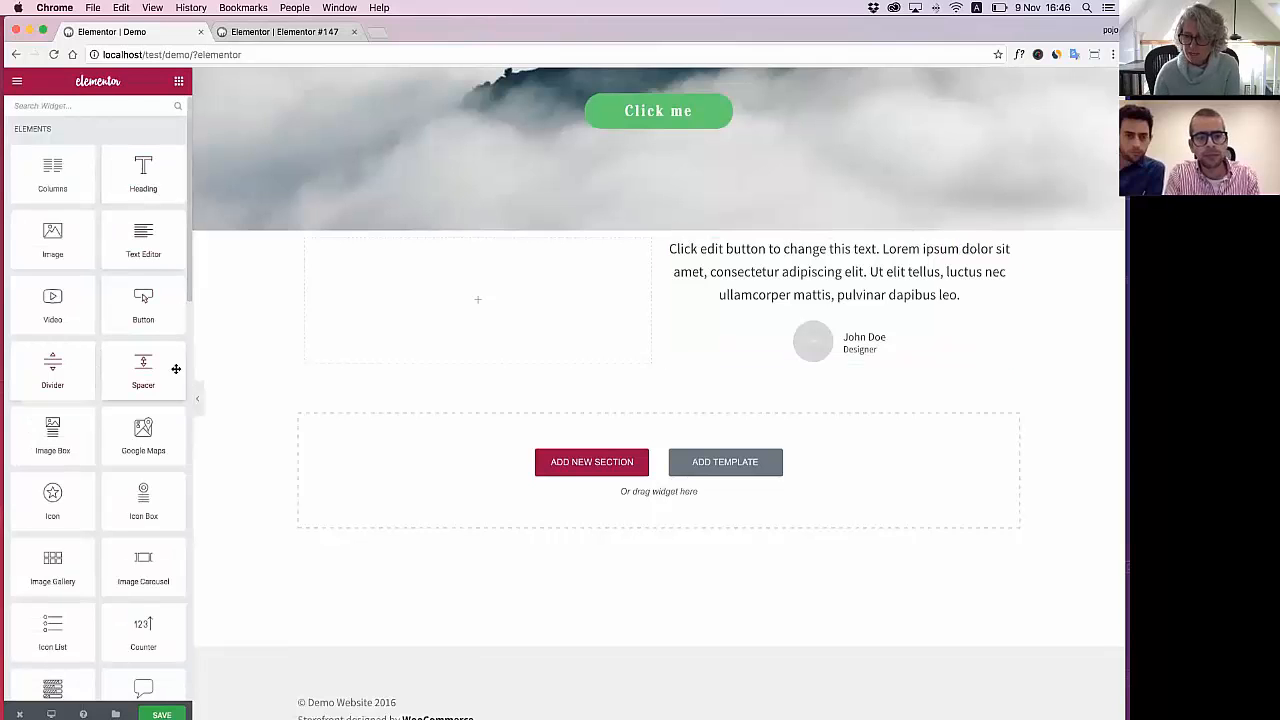
pyautogui.moveTo(174, 366); pyautogui.dragTo(380, 360)
pyautogui.moveTo(361, 293); pyautogui.dragTo(361, 293)
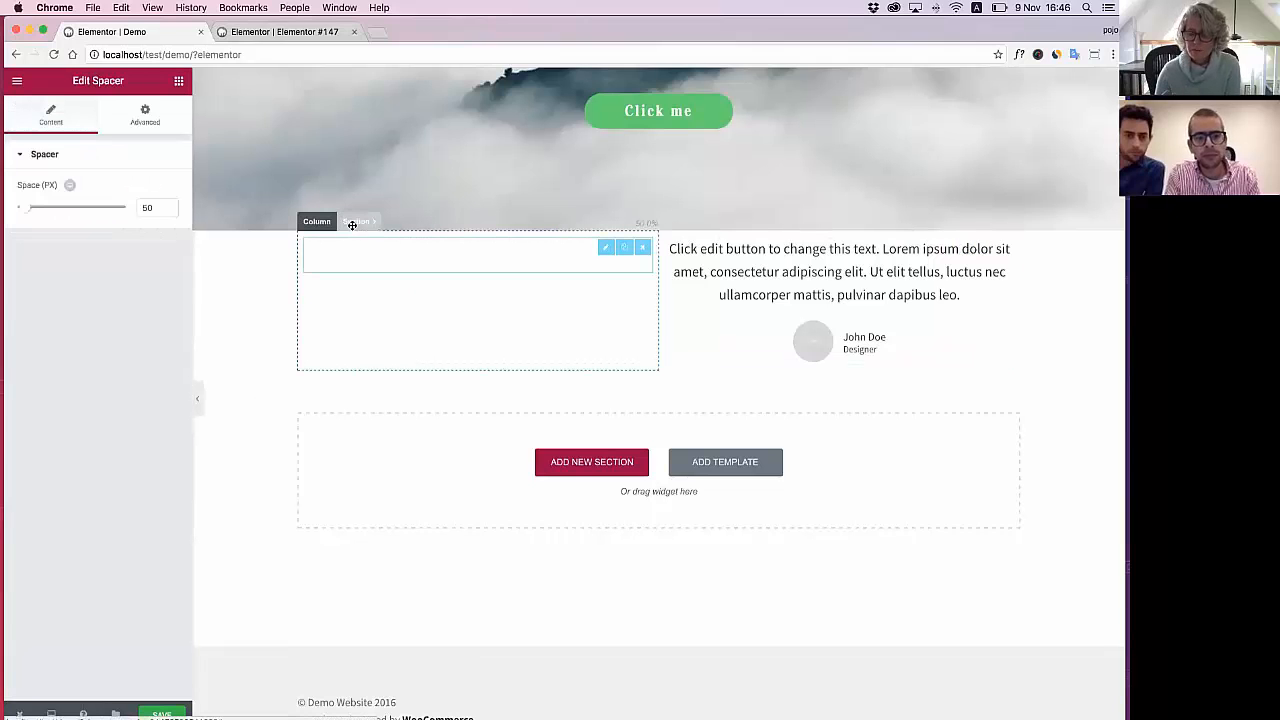
pyautogui.click(351, 224)
pyautogui.click(160, 187)
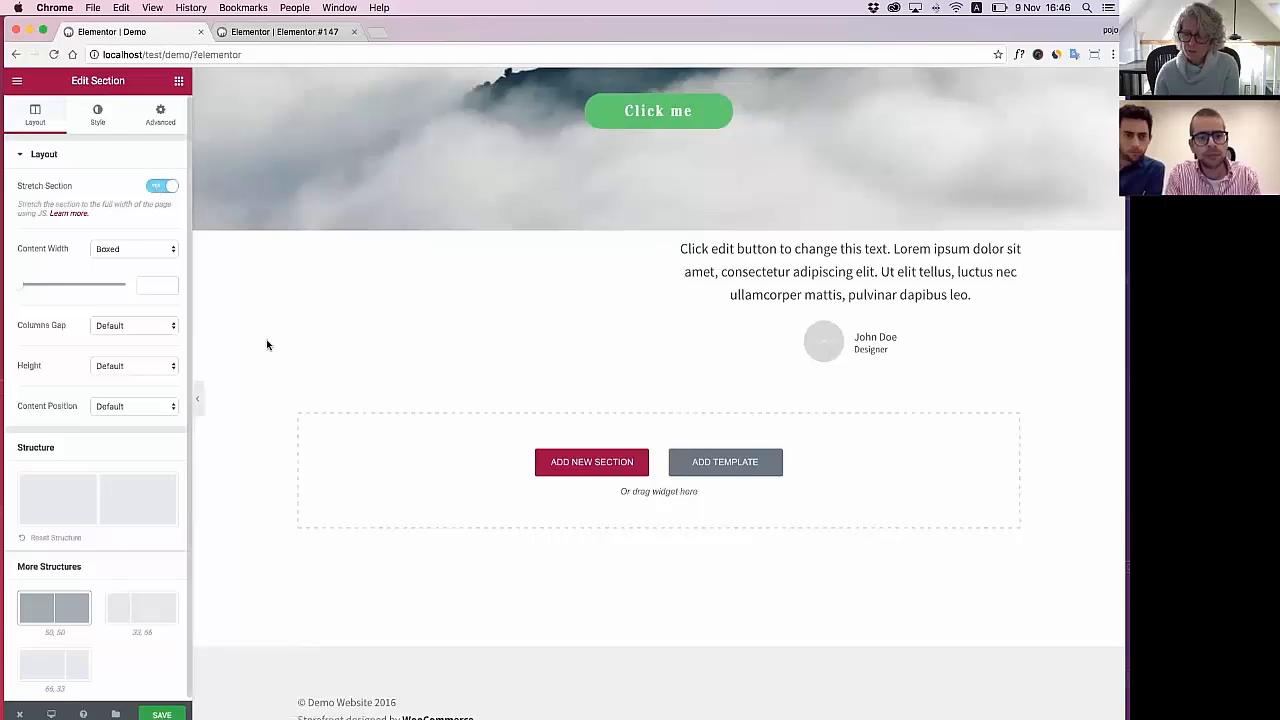
# Enable a background for the first column of the two-column section
pyautogui.click(306, 222)
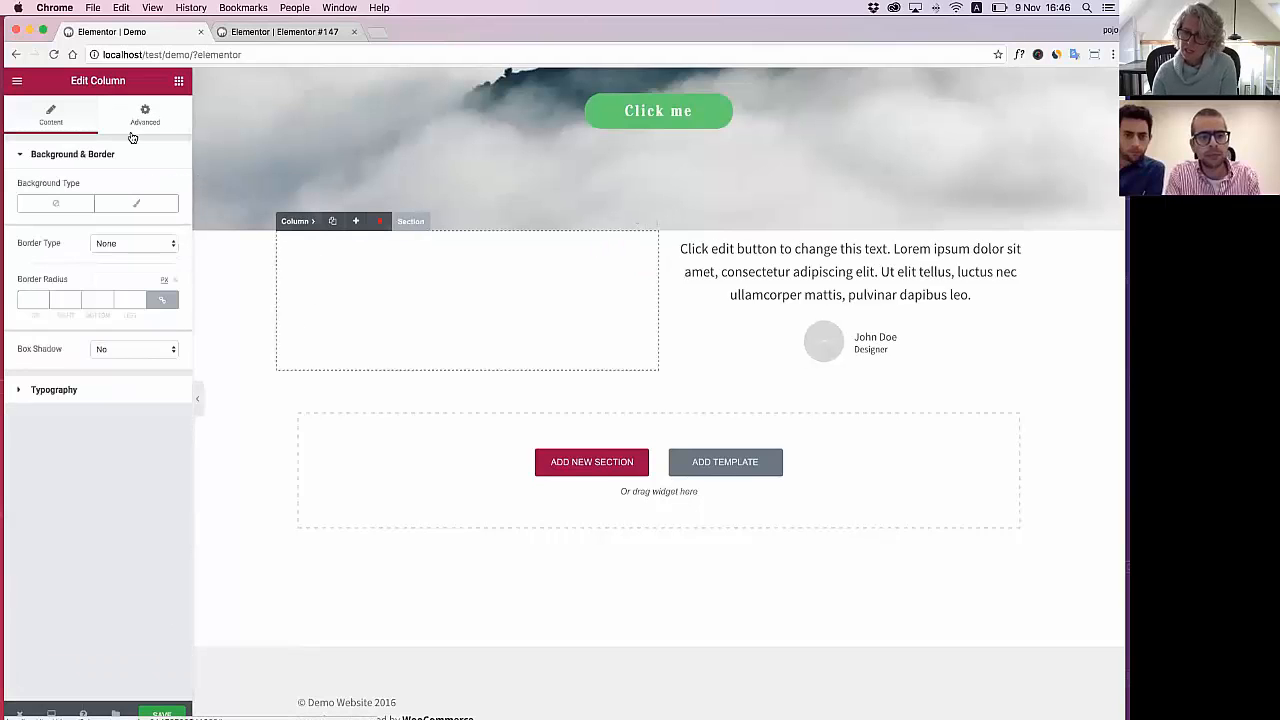
pyautogui.click(134, 205)
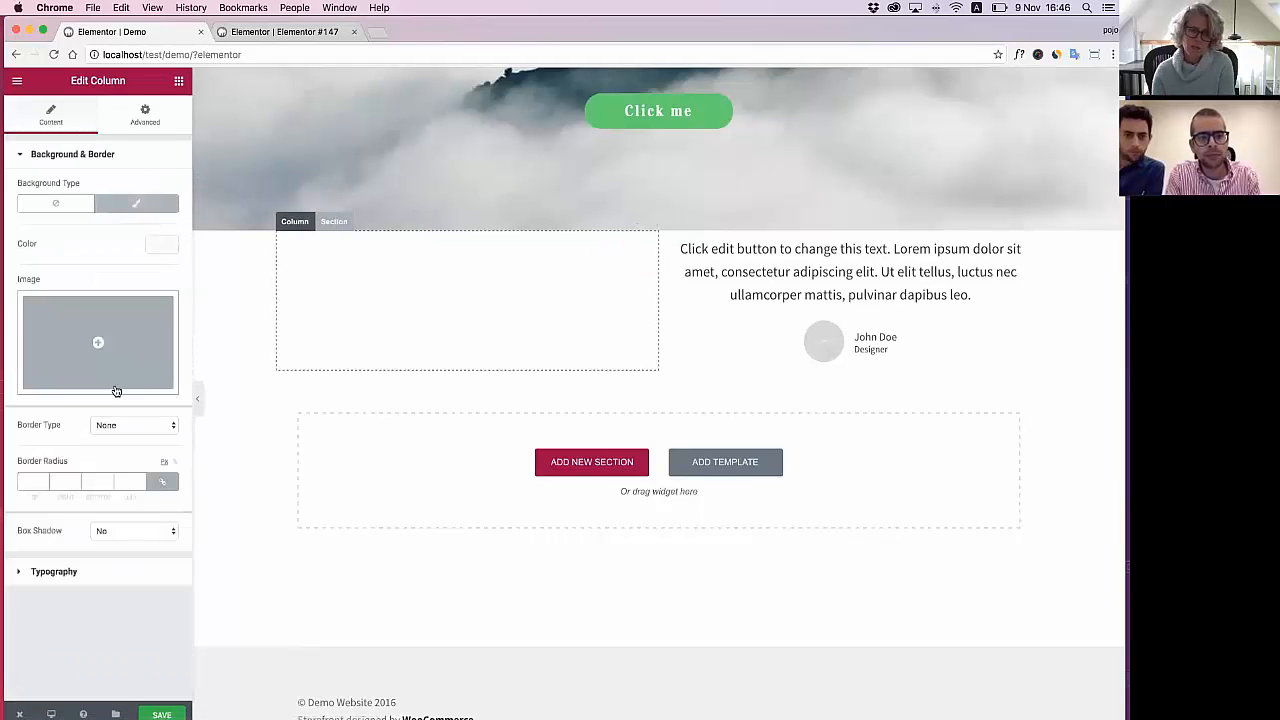
pyautogui.click(160, 246)
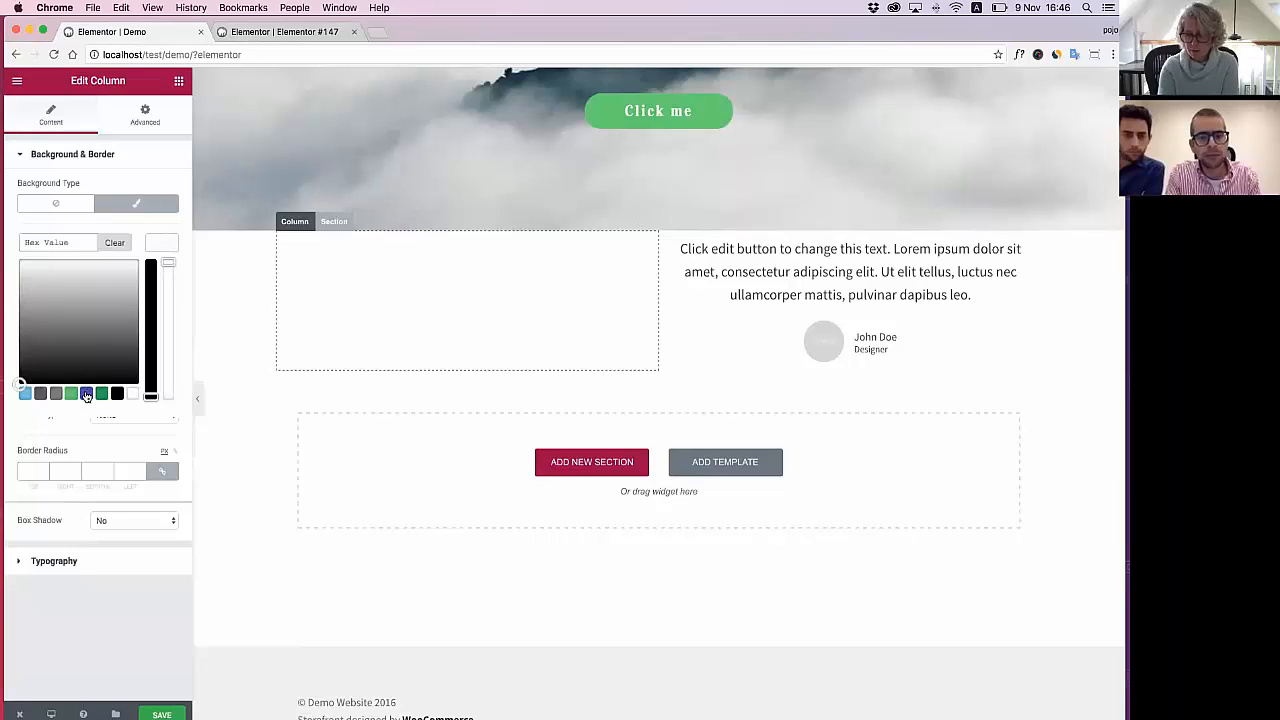
pyautogui.click(157, 241)
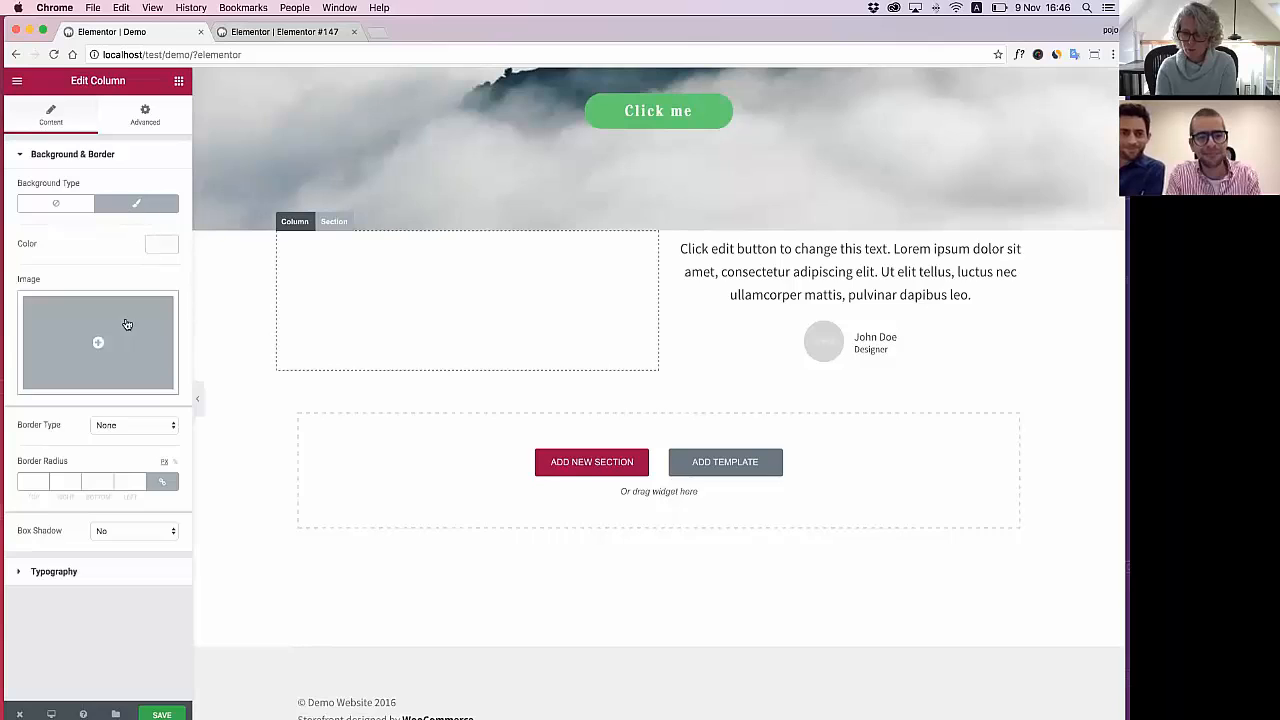
pyautogui.click(126, 323)
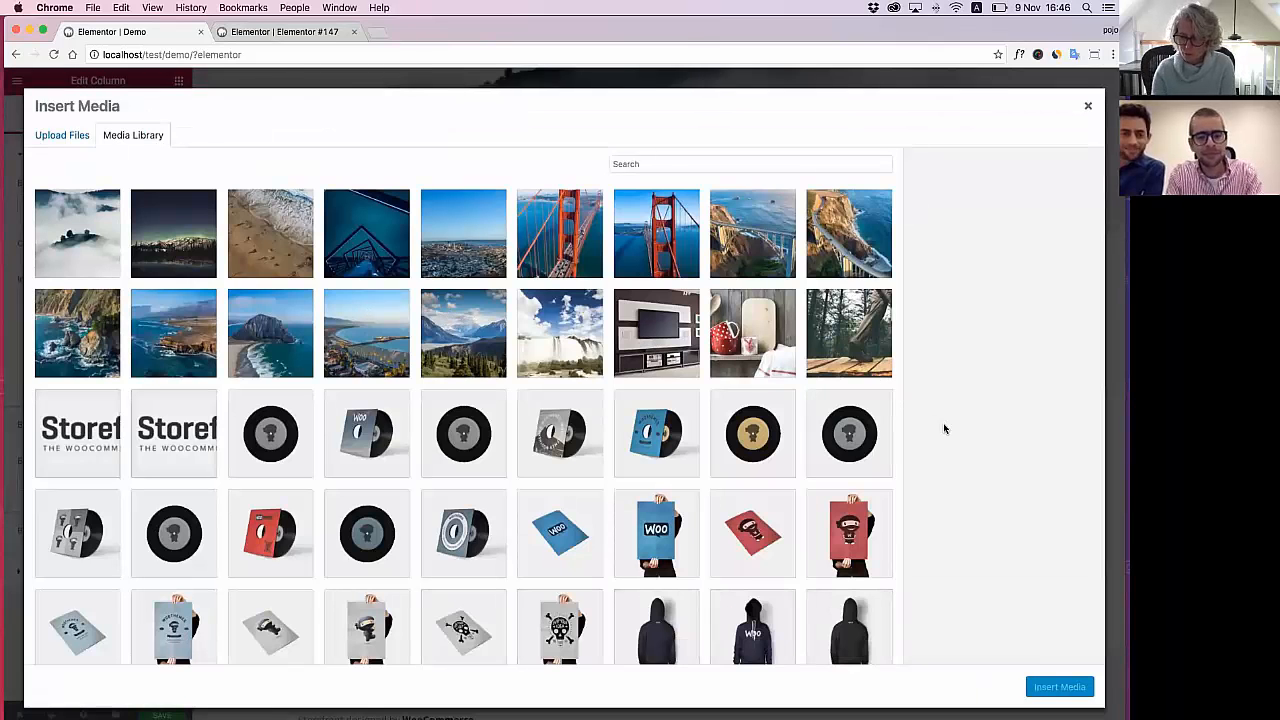
pyautogui.press('Escape')
# Set the first column's background color to the blue swatch #4054b2
pyautogui.click(153, 250)
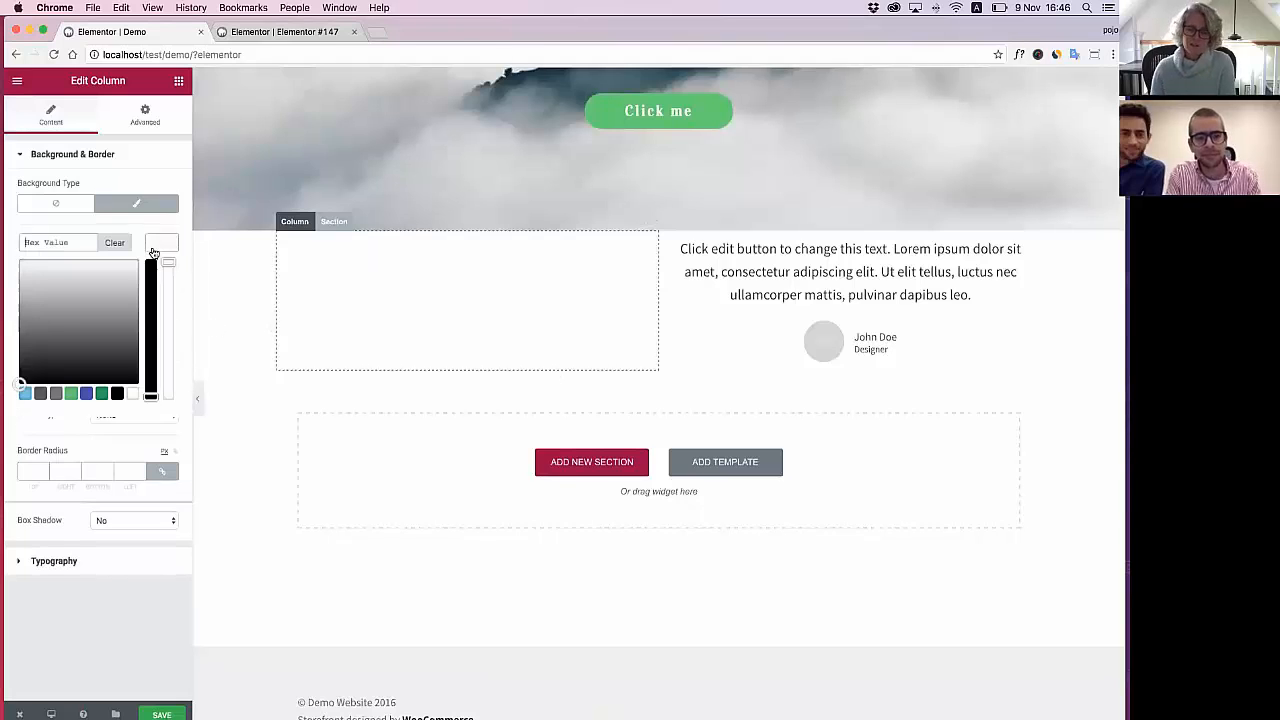
pyautogui.click(87, 394)
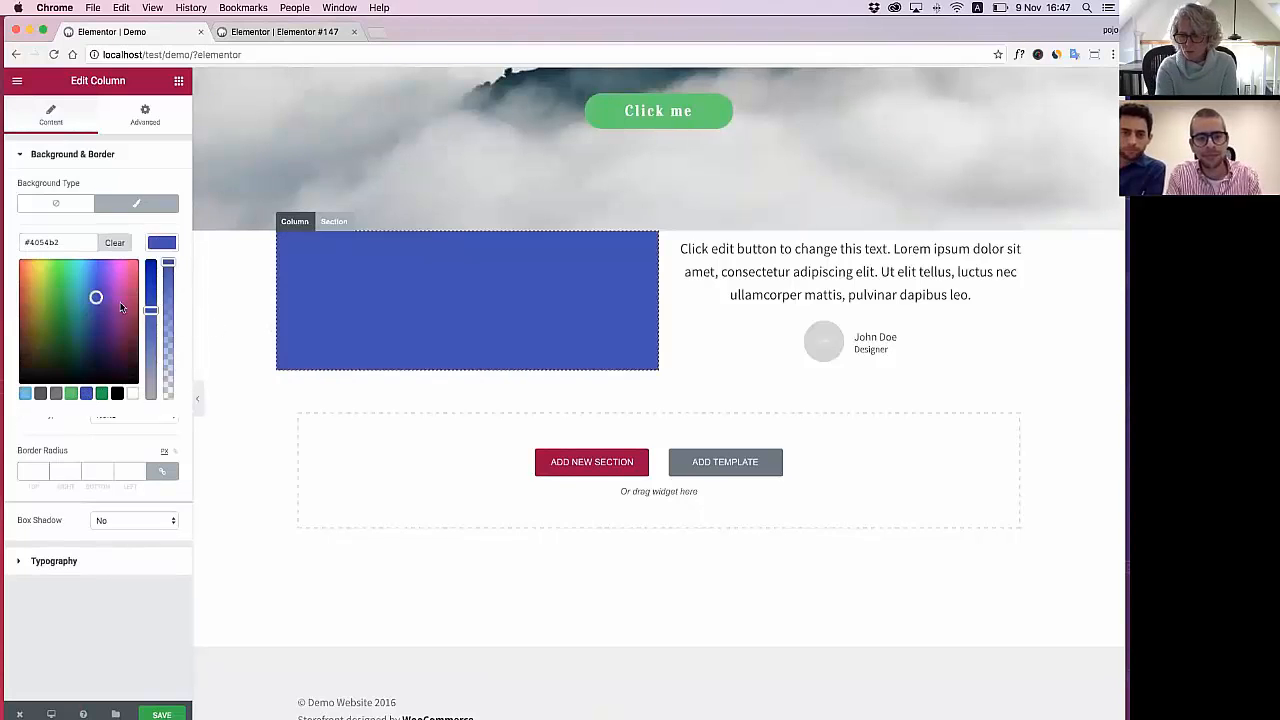
# Set the content width of the stretched two-column section to Full Width
pyautogui.click(333, 221)
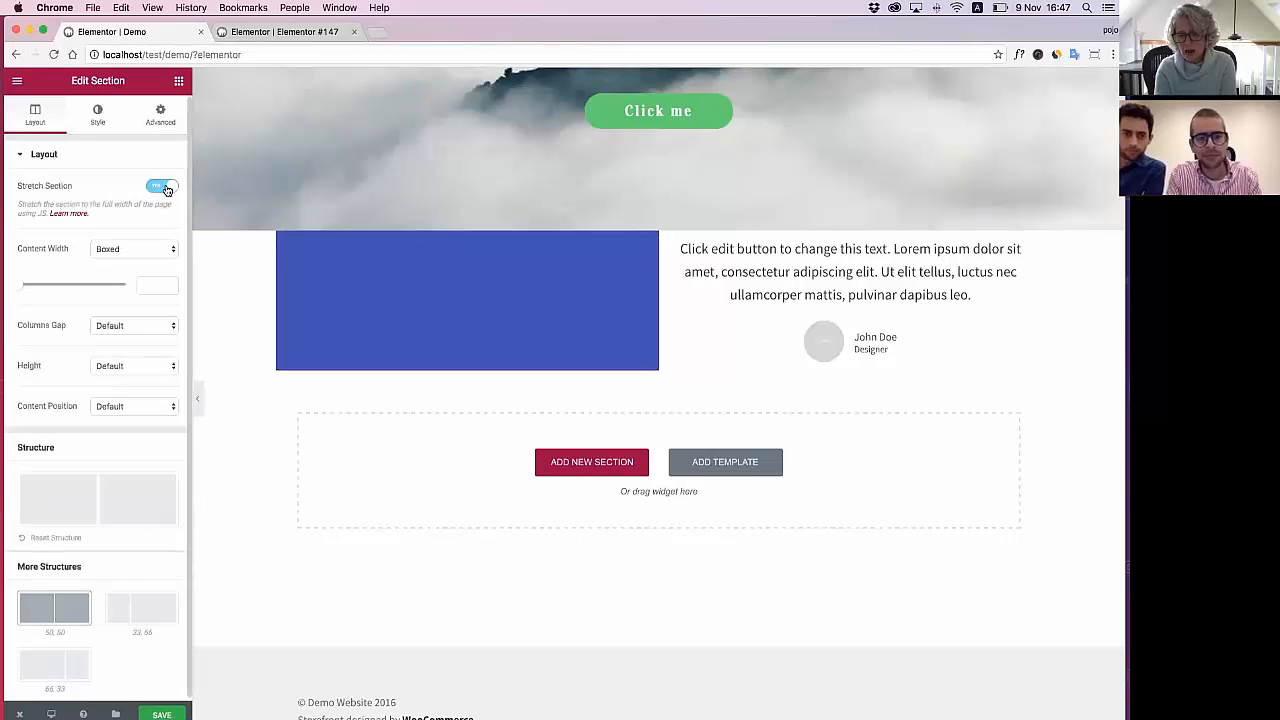
pyautogui.click(148, 250)
pyautogui.click(141, 261)
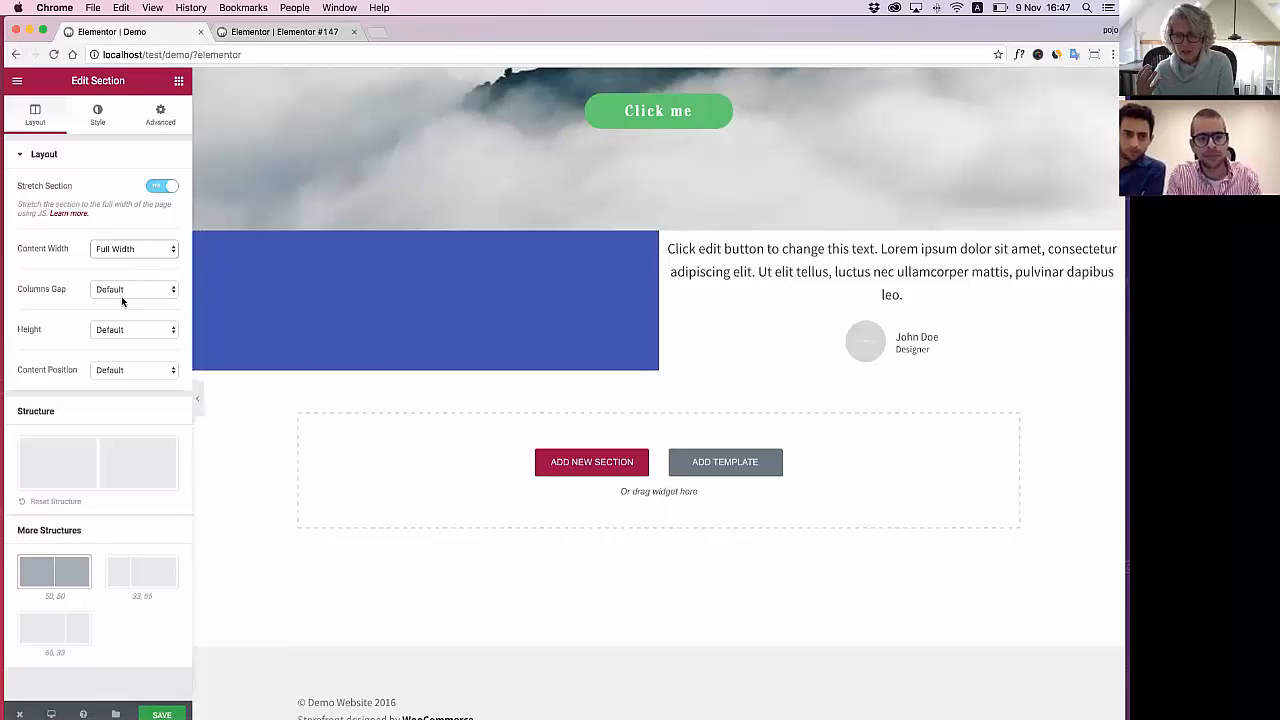
# Give the two-column section a minimum height of 516, with Stretch column position and Middle content position
pyautogui.click(130, 325)
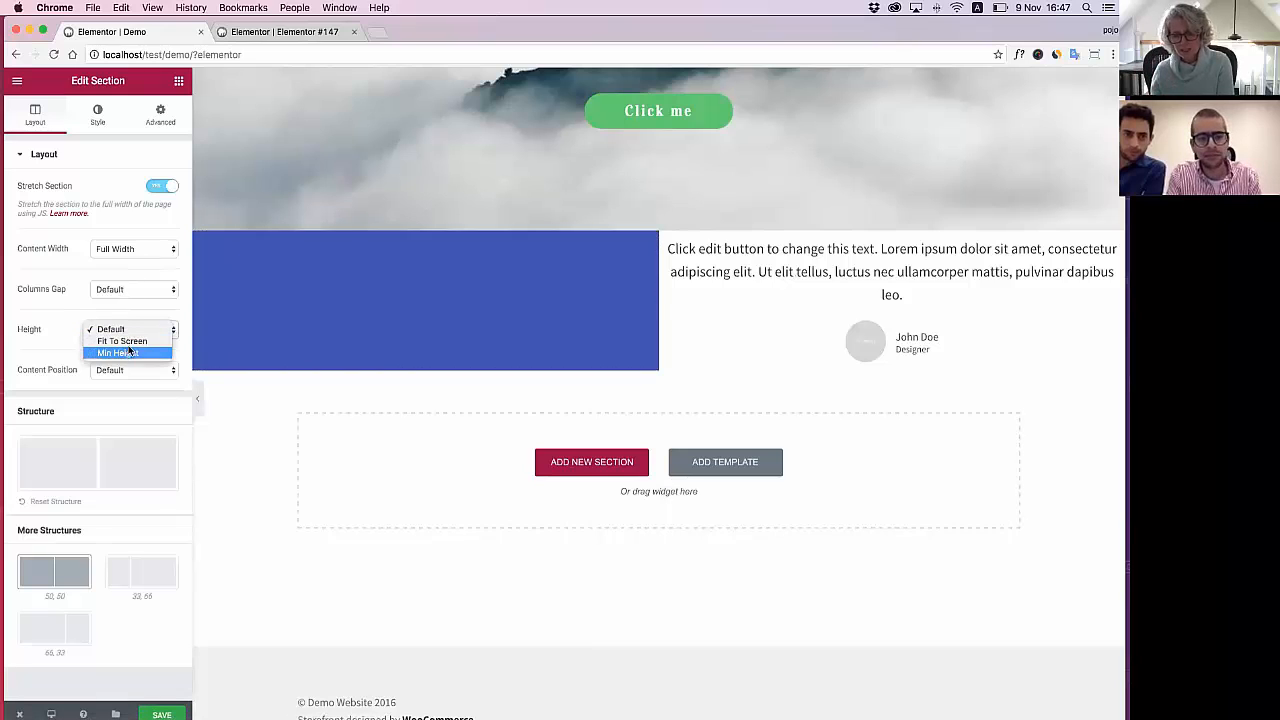
pyautogui.click(128, 352)
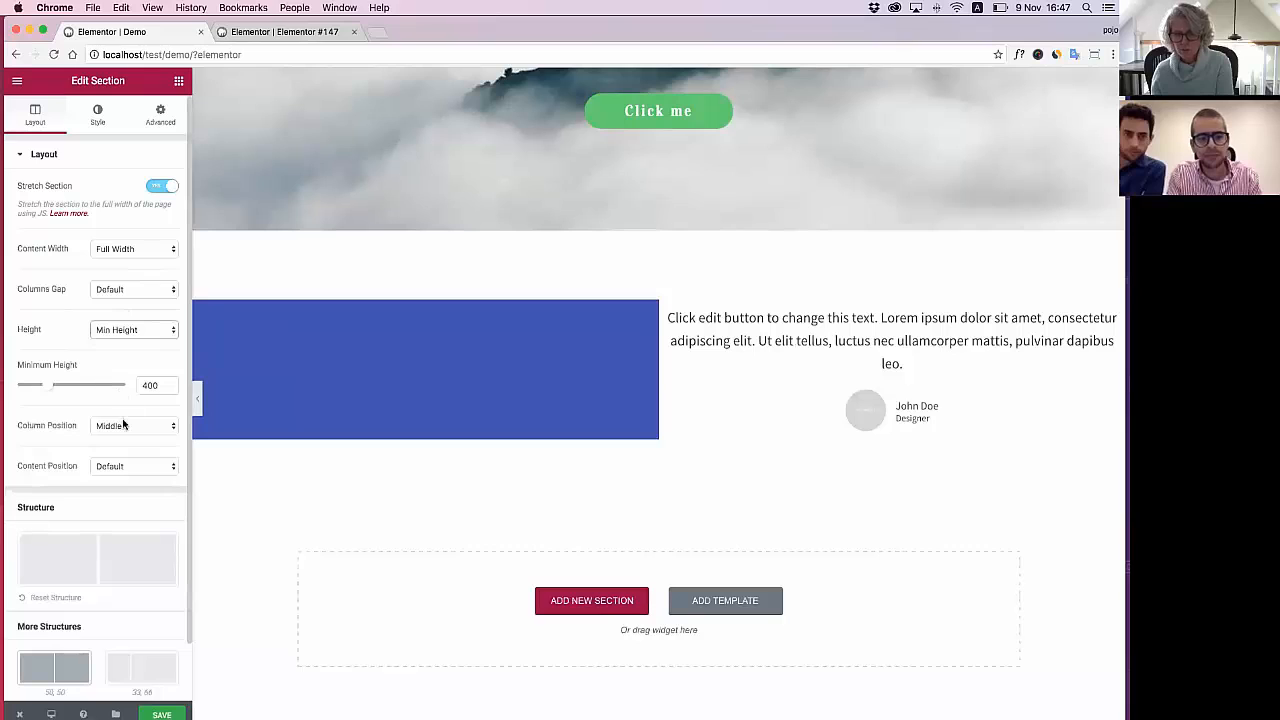
pyautogui.click(123, 425)
pyautogui.click(100, 400)
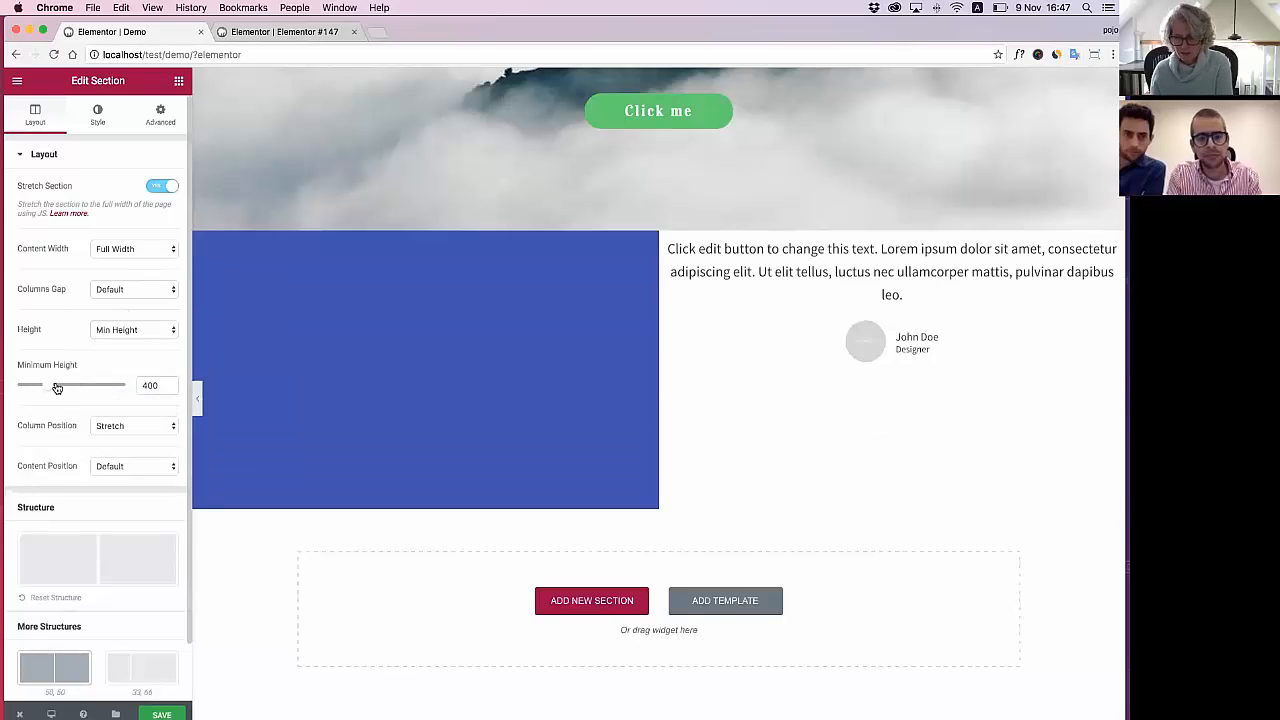
pyautogui.moveTo(57, 388); pyautogui.dragTo(59, 388)
pyautogui.click(112, 462)
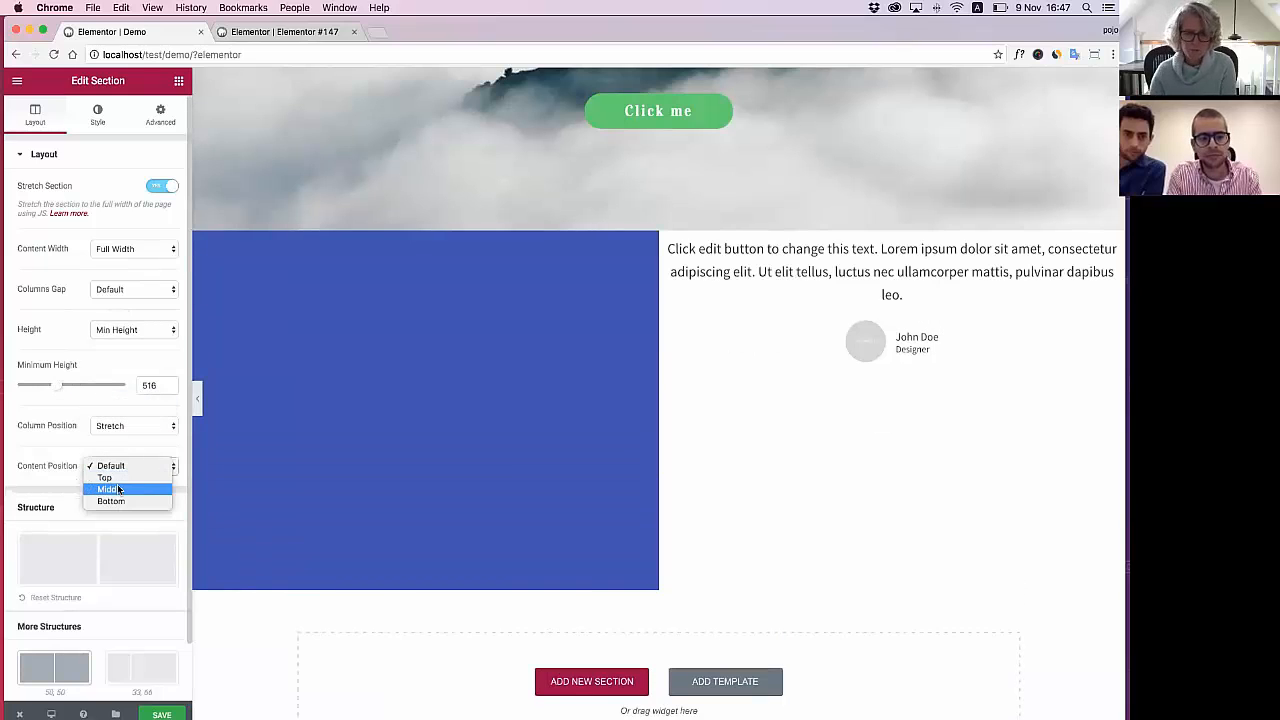
pyautogui.click(117, 488)
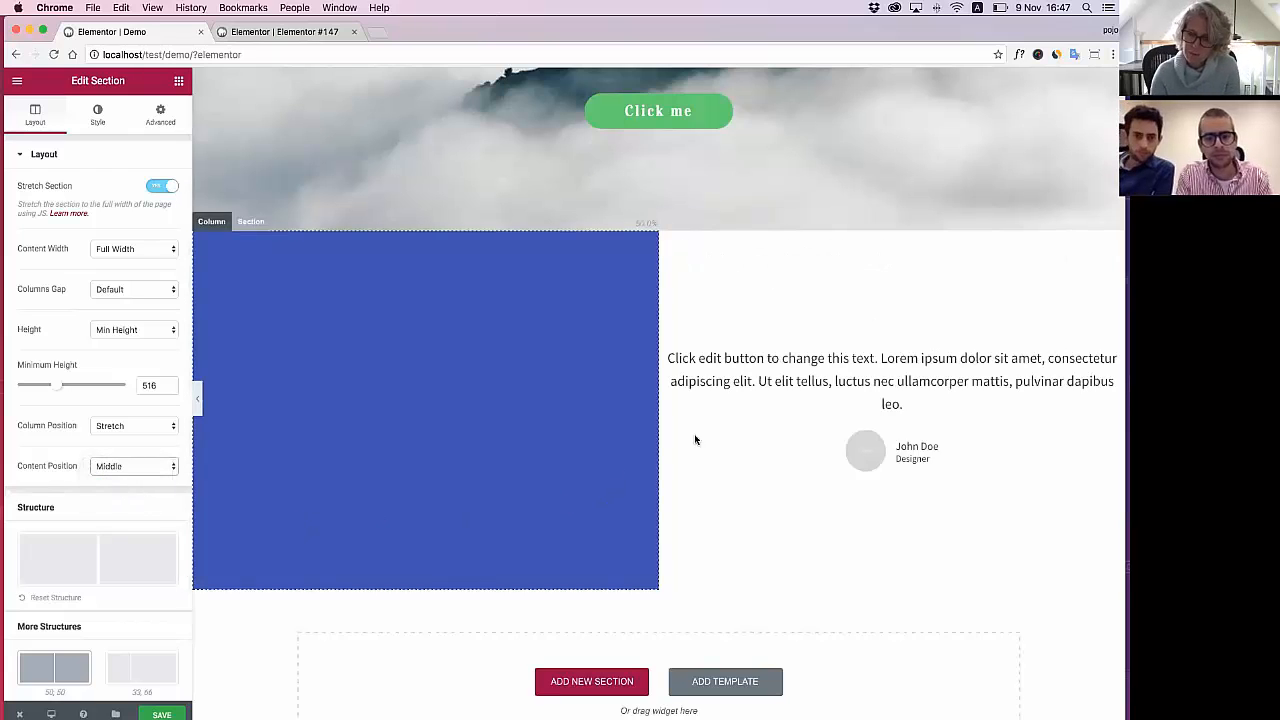
# Set the padding of the second column, which holds the testimonial, to 10% on all sides
pyautogui.click(678, 221)
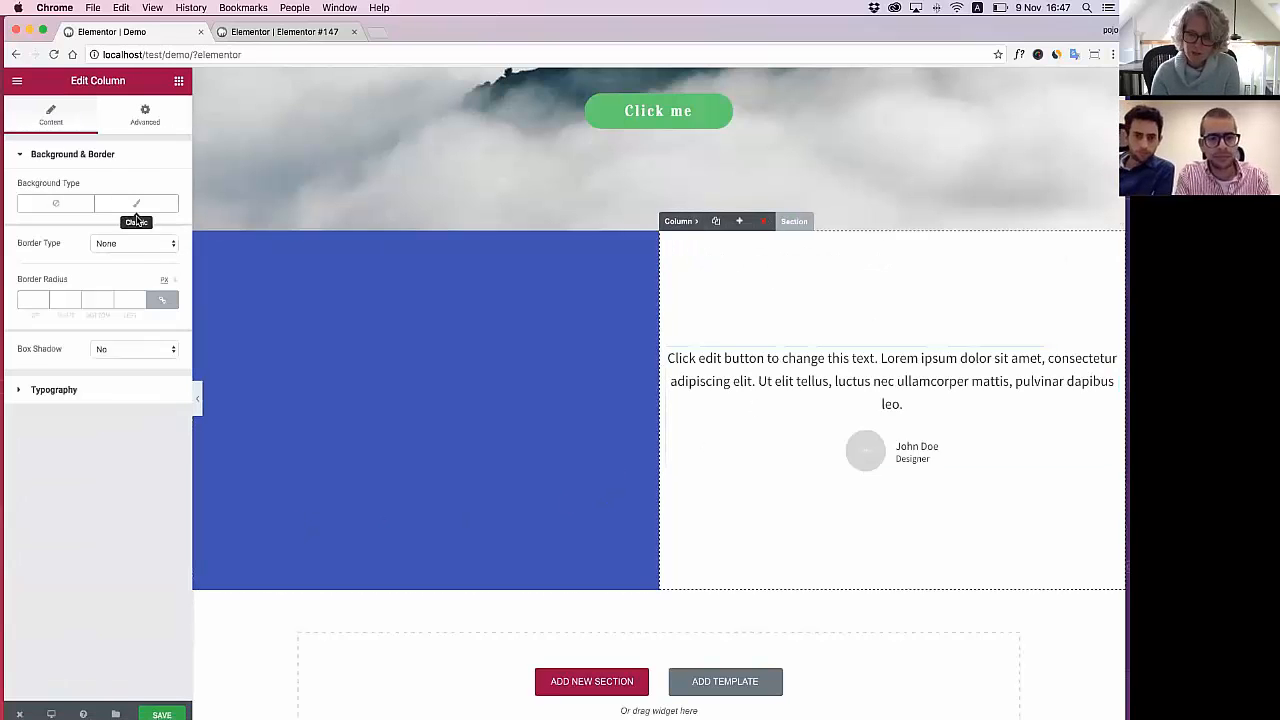
pyautogui.click(145, 118)
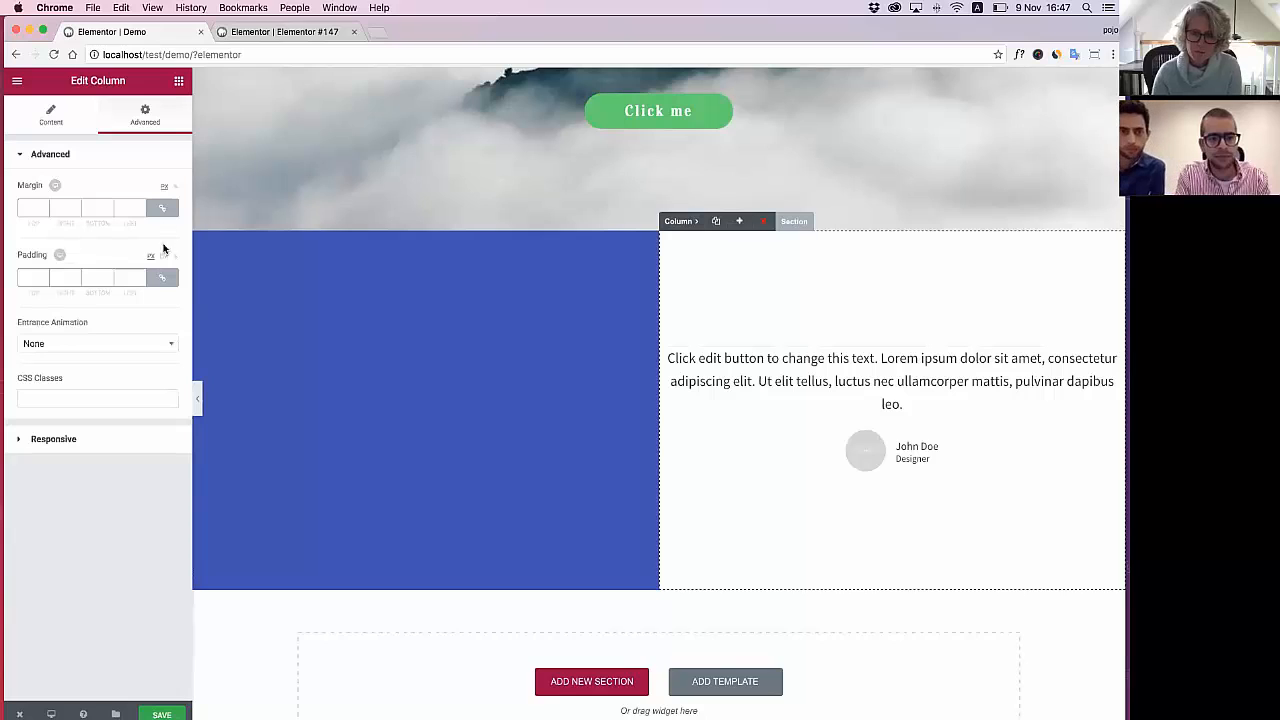
pyautogui.click(122, 278)
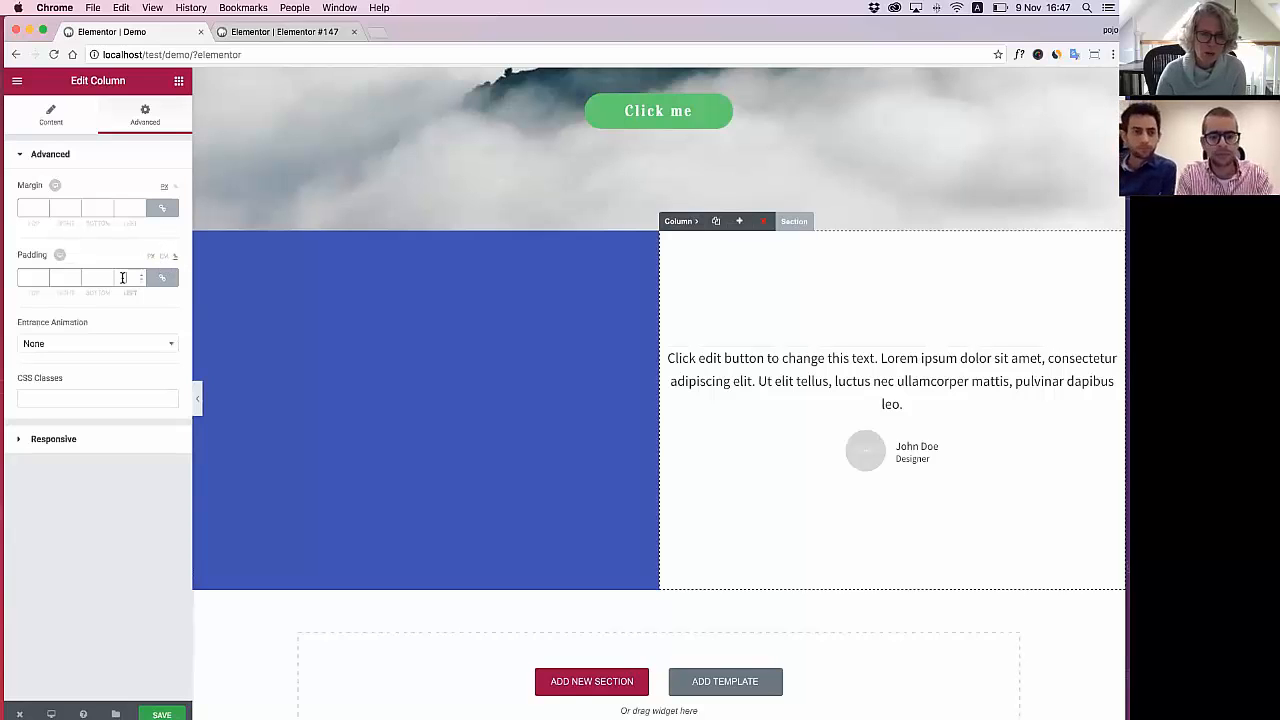
pyautogui.write('10')
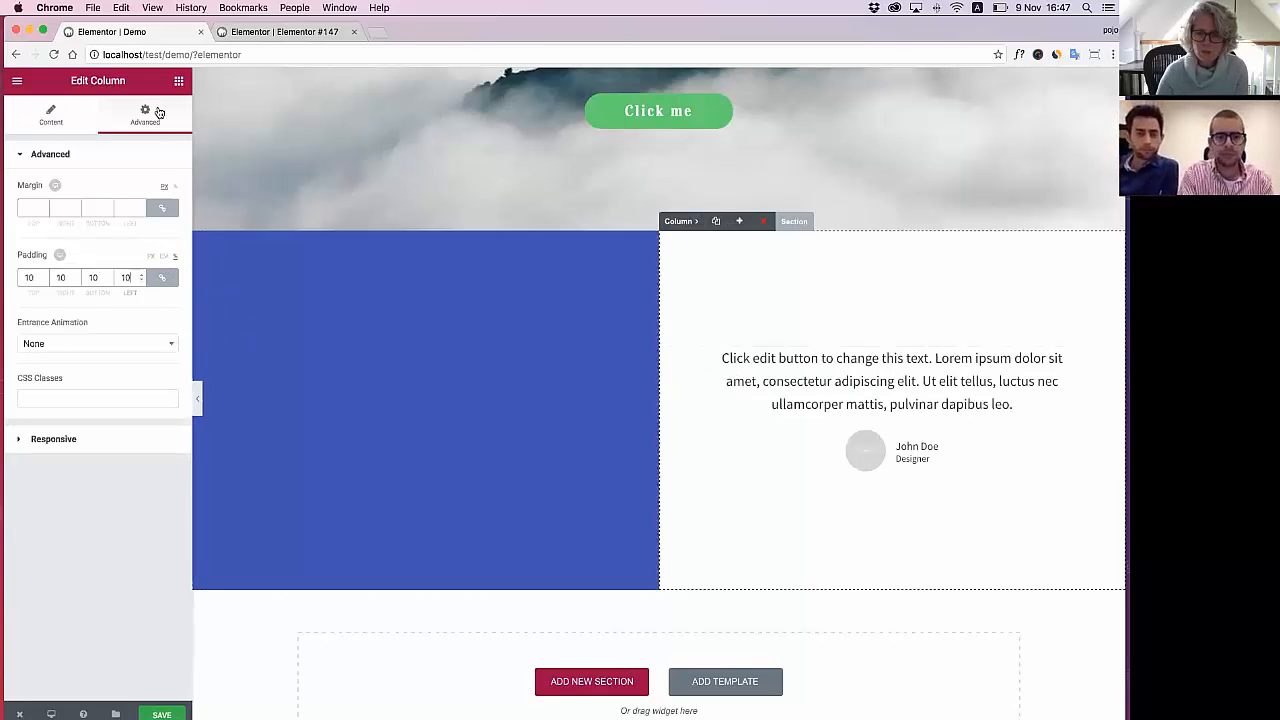
pyautogui.click(178, 84)
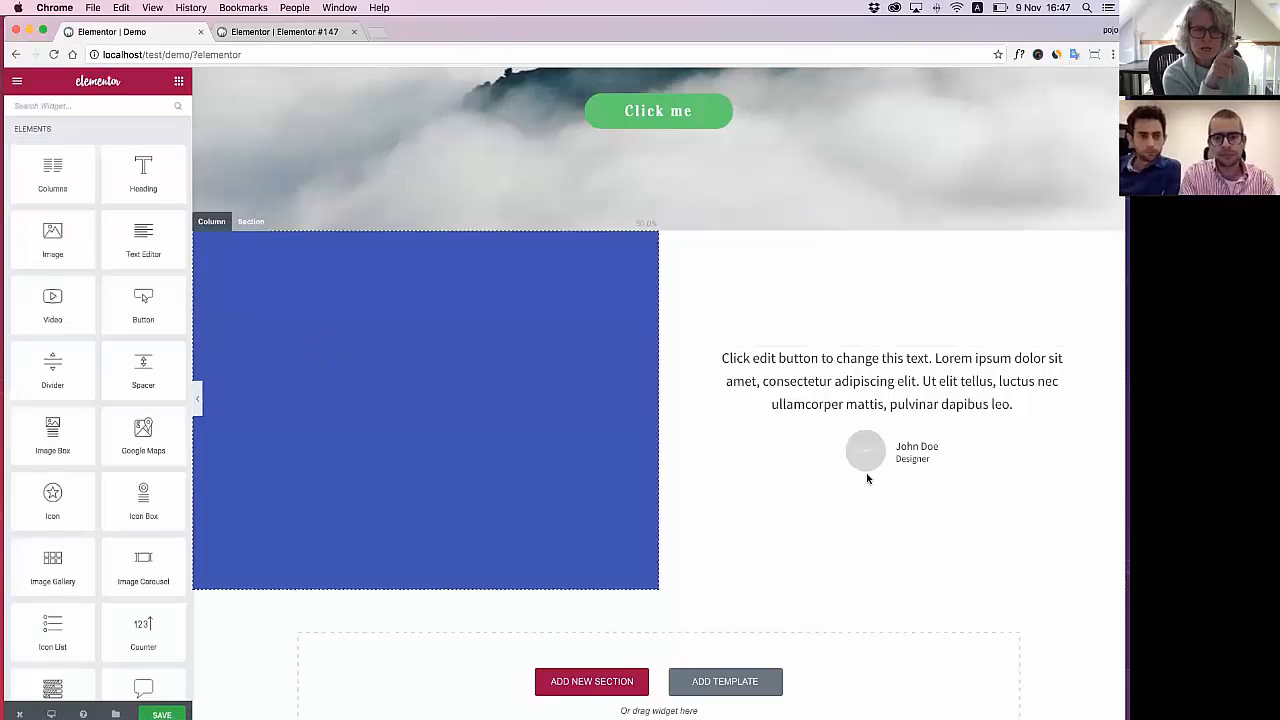
# Insert the kitchen utensils photo kitchen-category.jpg from the media library as the testimonial's image
pyautogui.click(905, 437)
pyautogui.click(136, 386)
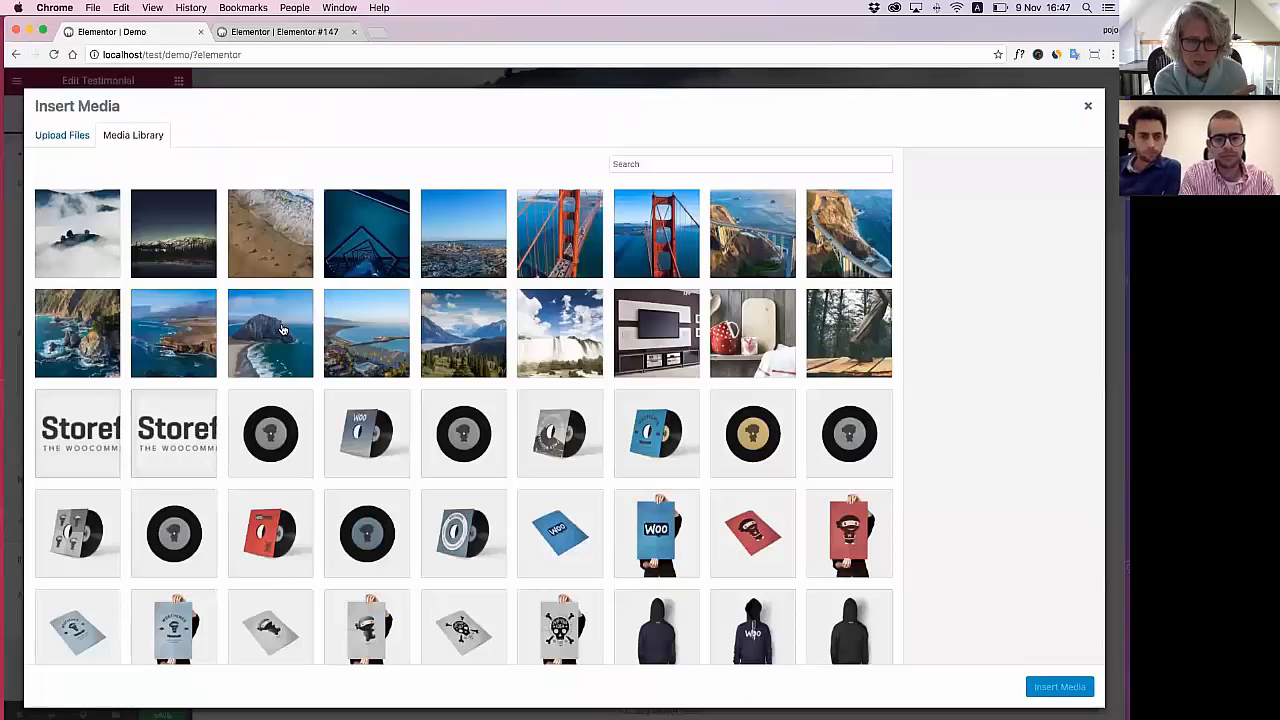
pyautogui.scroll(-5, 241, 522)
pyautogui.scroll(5, 241, 522)
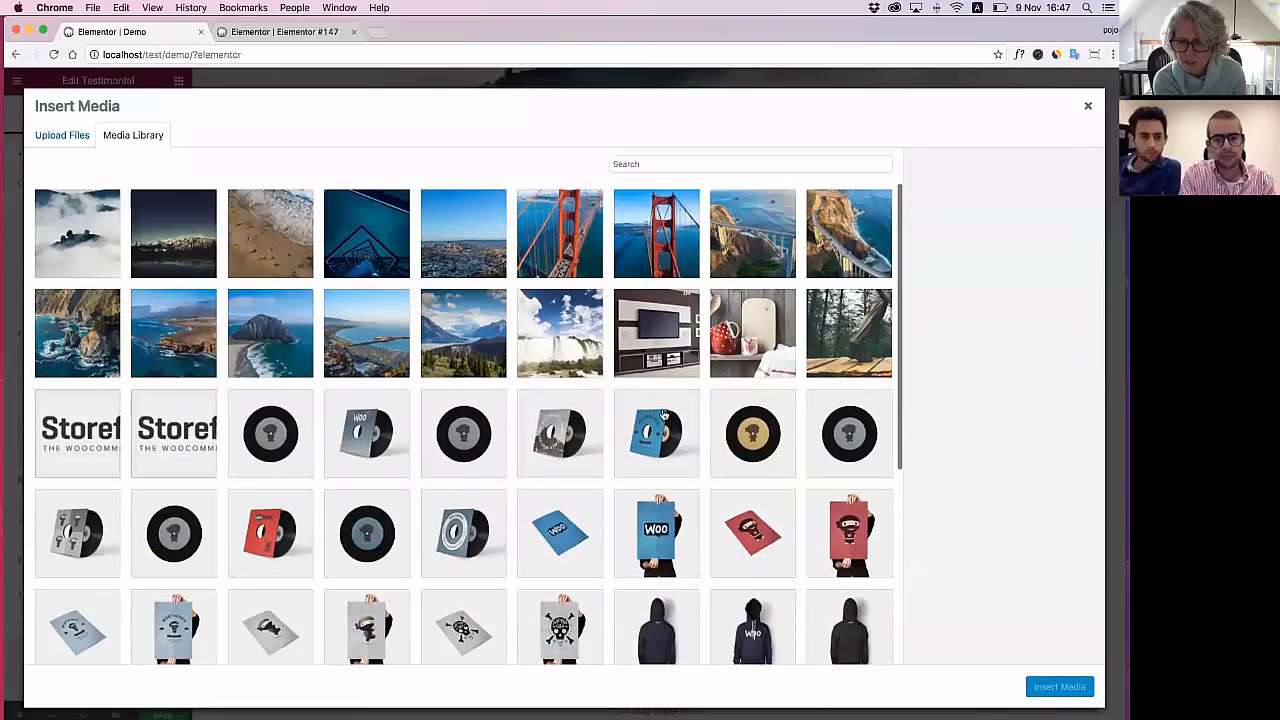
pyautogui.click(777, 334)
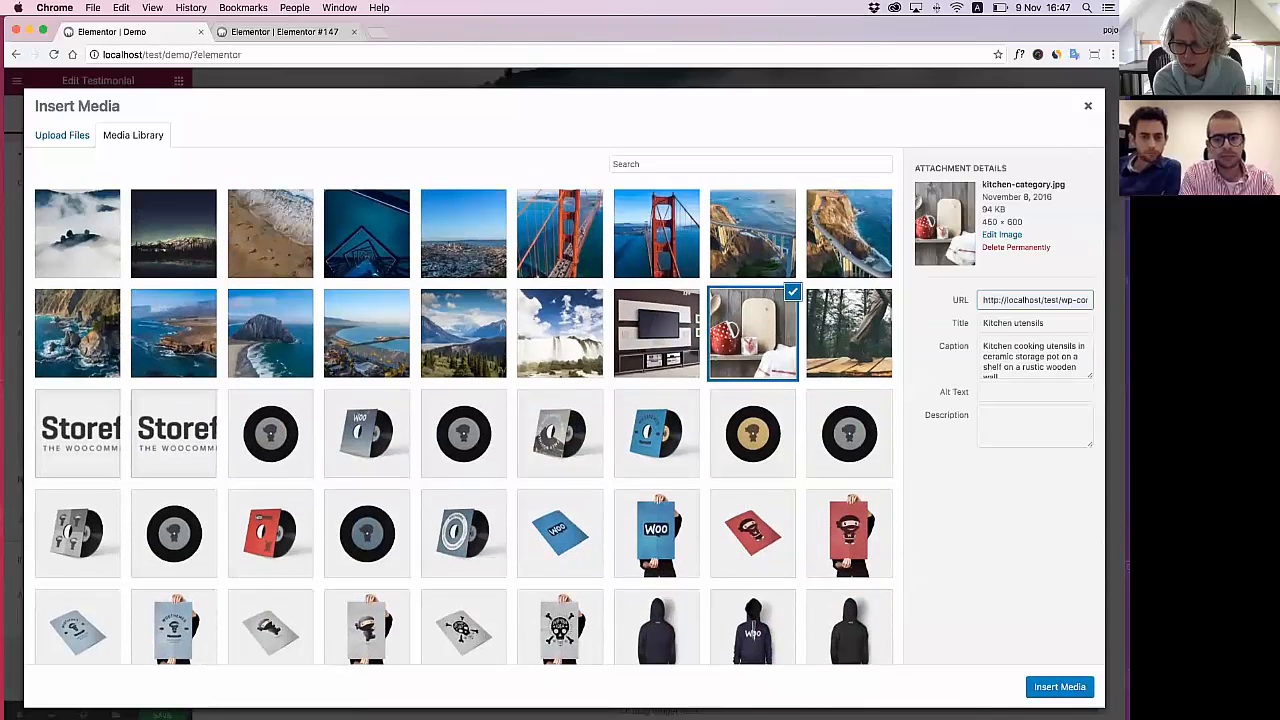
pyautogui.click(1060, 688)
# Give the testimonial column a Classic background in light gray #eaeaea
pyautogui.scroll(1, 716, 316)
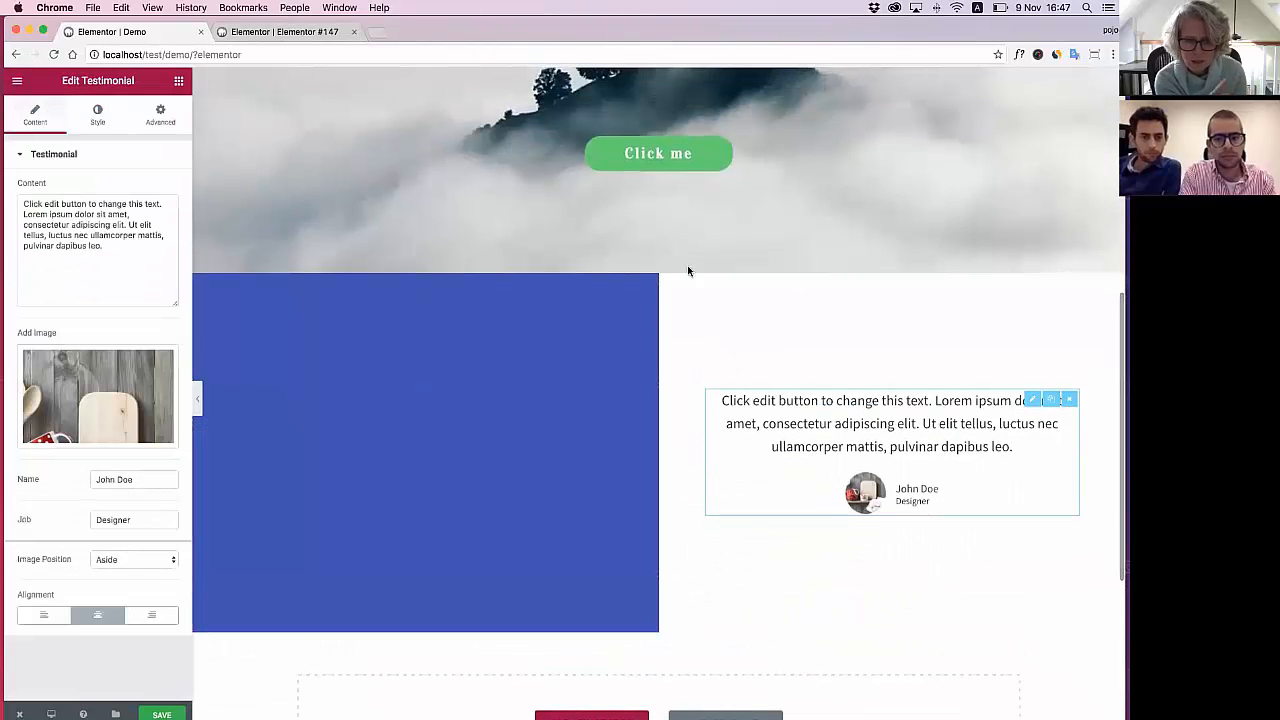
pyautogui.click(228, 284)
pyautogui.click(140, 203)
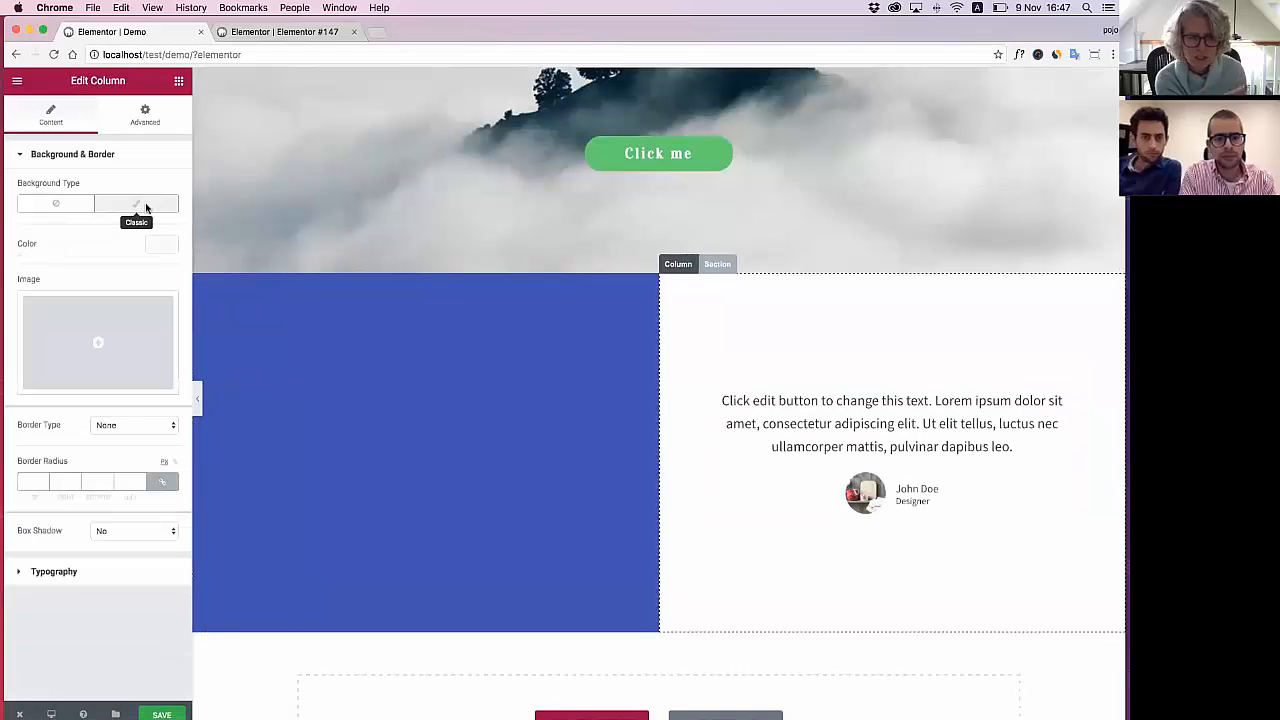
pyautogui.click(157, 257)
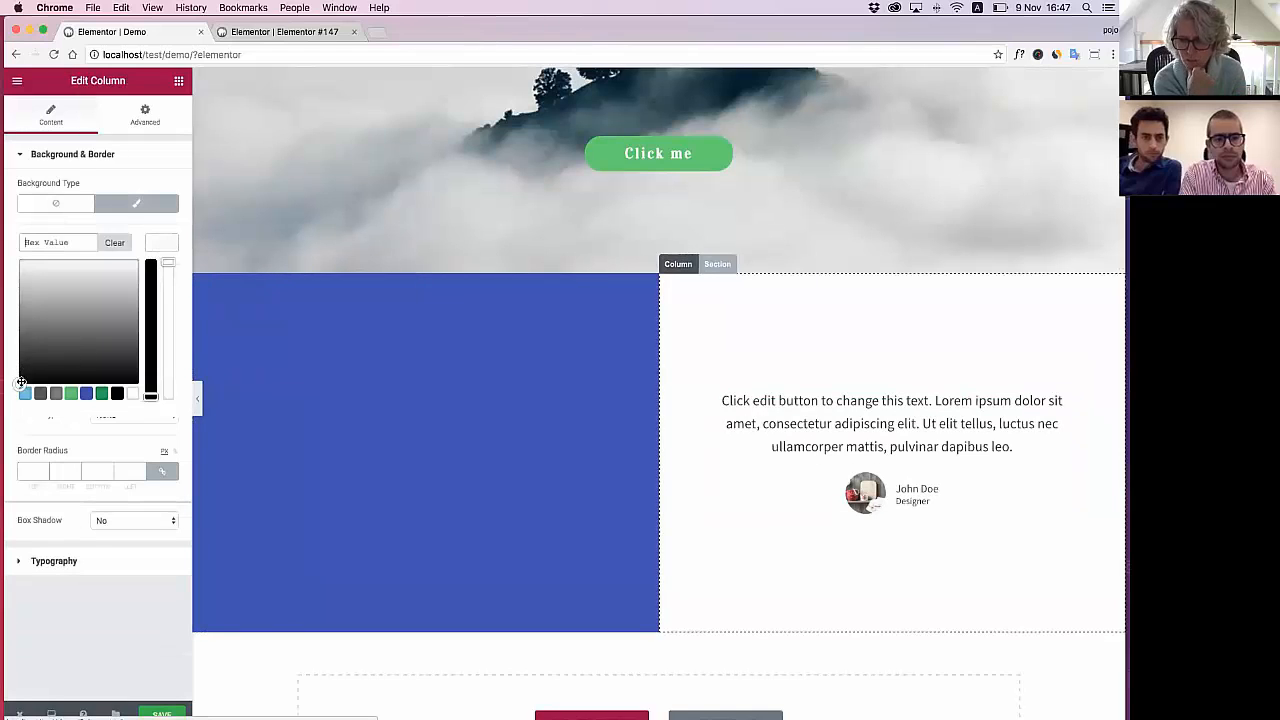
pyautogui.moveTo(20, 382); pyautogui.dragTo(17, 267)
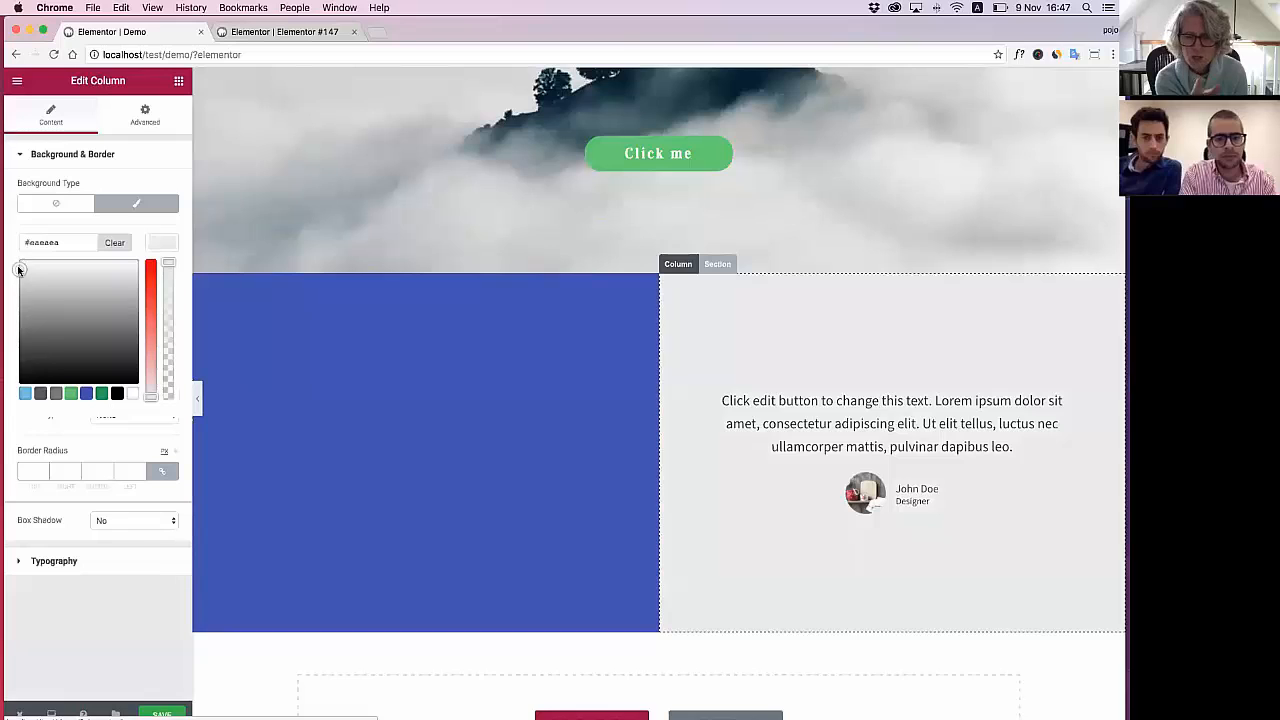
pyautogui.click(410, 425)
# Add a new single-column section below the testimonial section
pyautogui.scroll(-5, 414, 429)
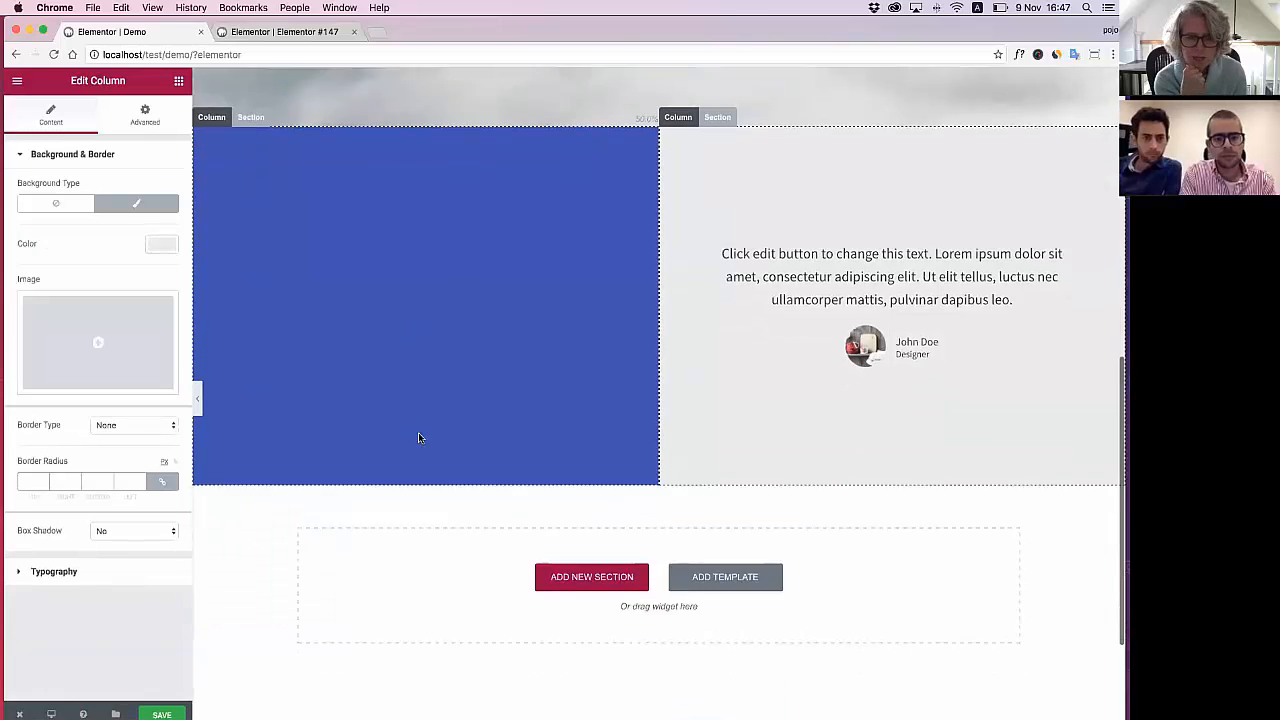
pyautogui.click(618, 550)
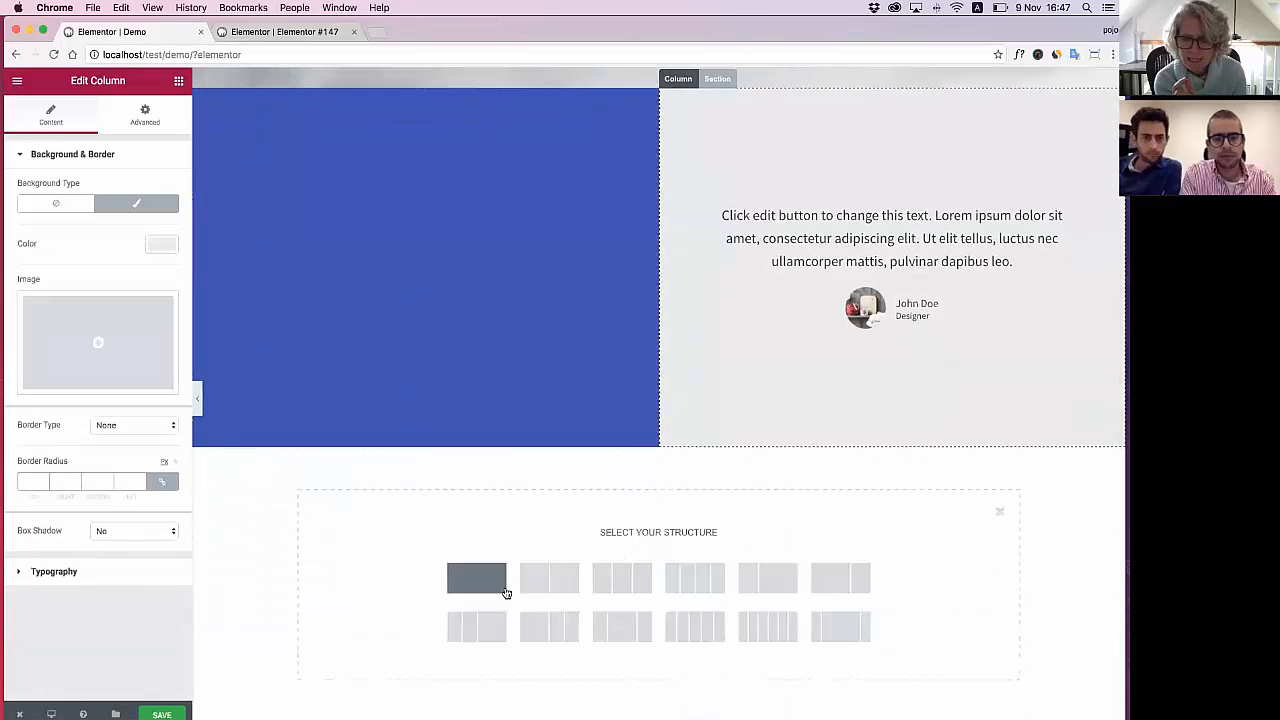
pyautogui.click(488, 580)
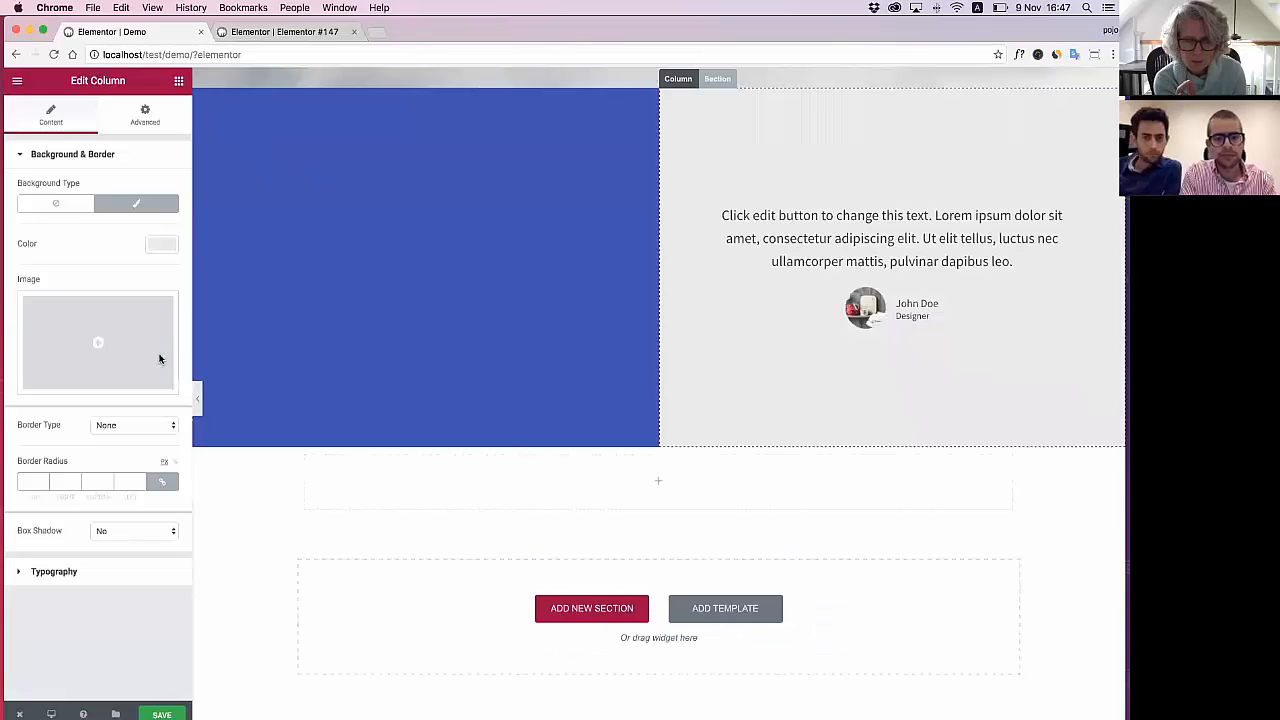
# Place an Image Carousel widget in the new single-column section
pyautogui.click(178, 80)
pyautogui.scroll(-3, 113, 340)
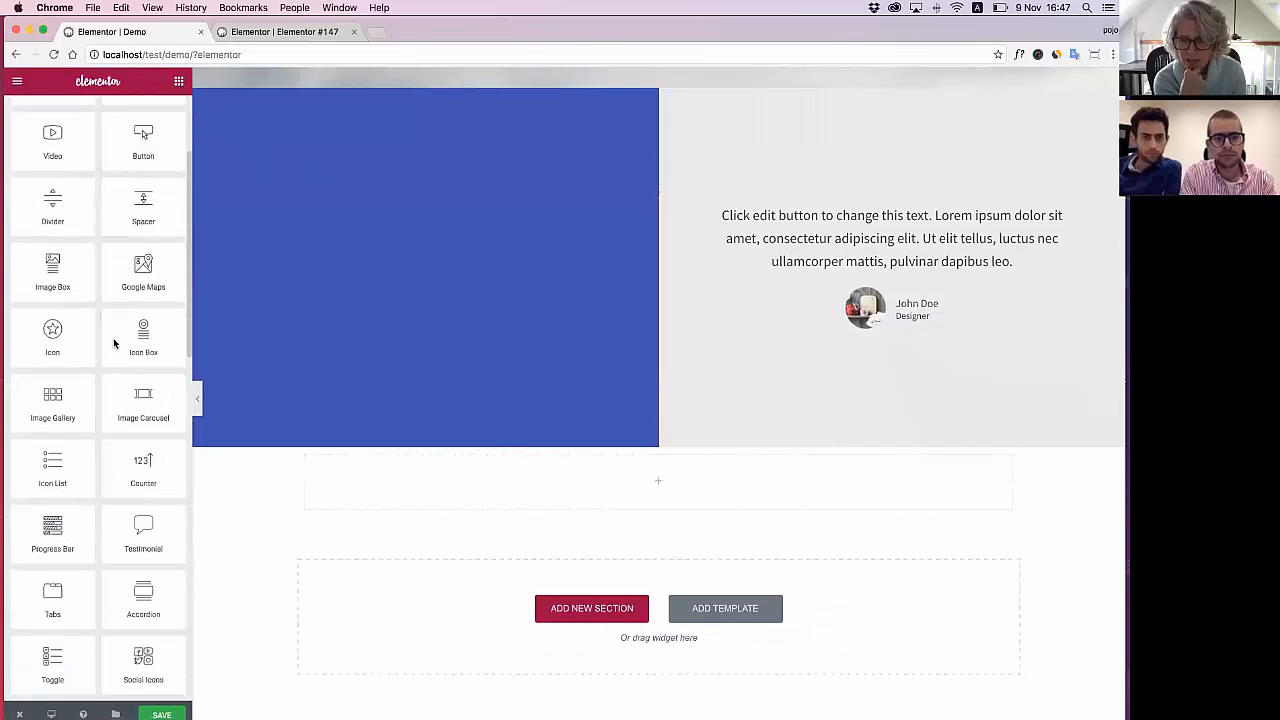
pyautogui.scroll(-2, 113, 342)
pyautogui.moveTo(131, 335); pyautogui.dragTo(347, 468)
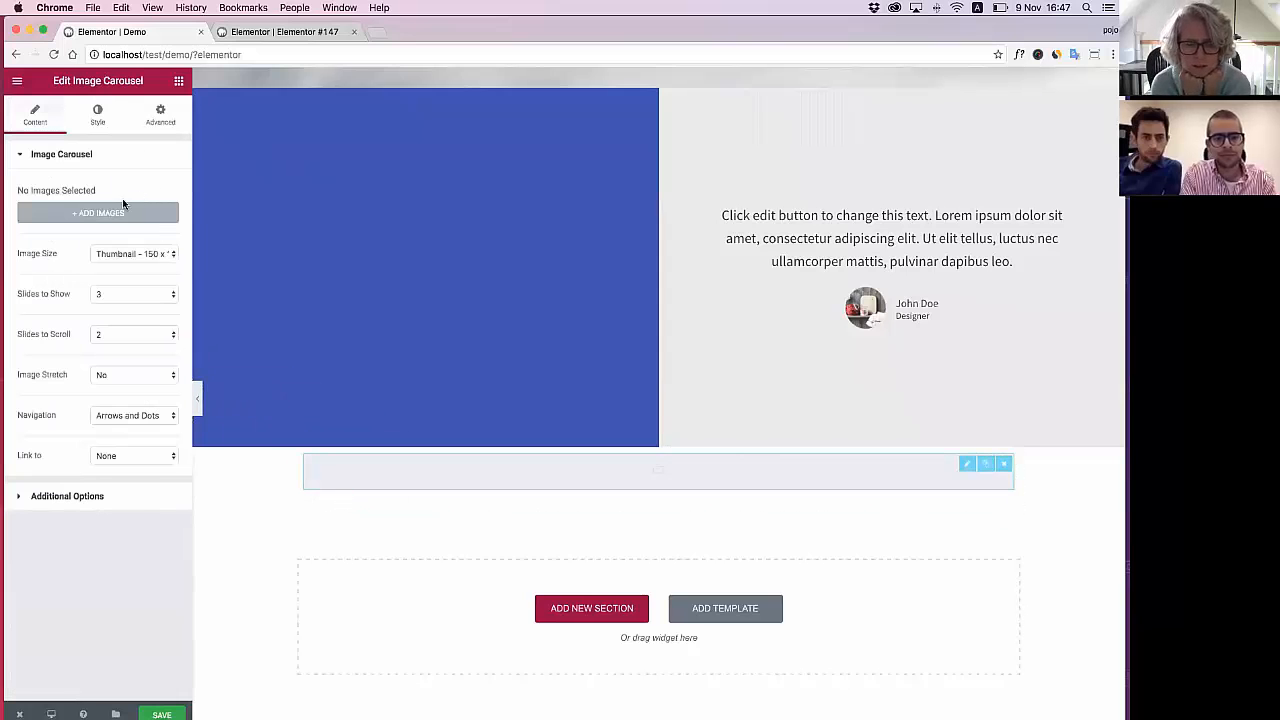
# Fill the carousel with a gallery of eight library photos: coastal road, night sky, beach, blue stairwell, city, red bridge, mountains and waterfall
pyautogui.click(98, 213)
pyautogui.click(341, 325)
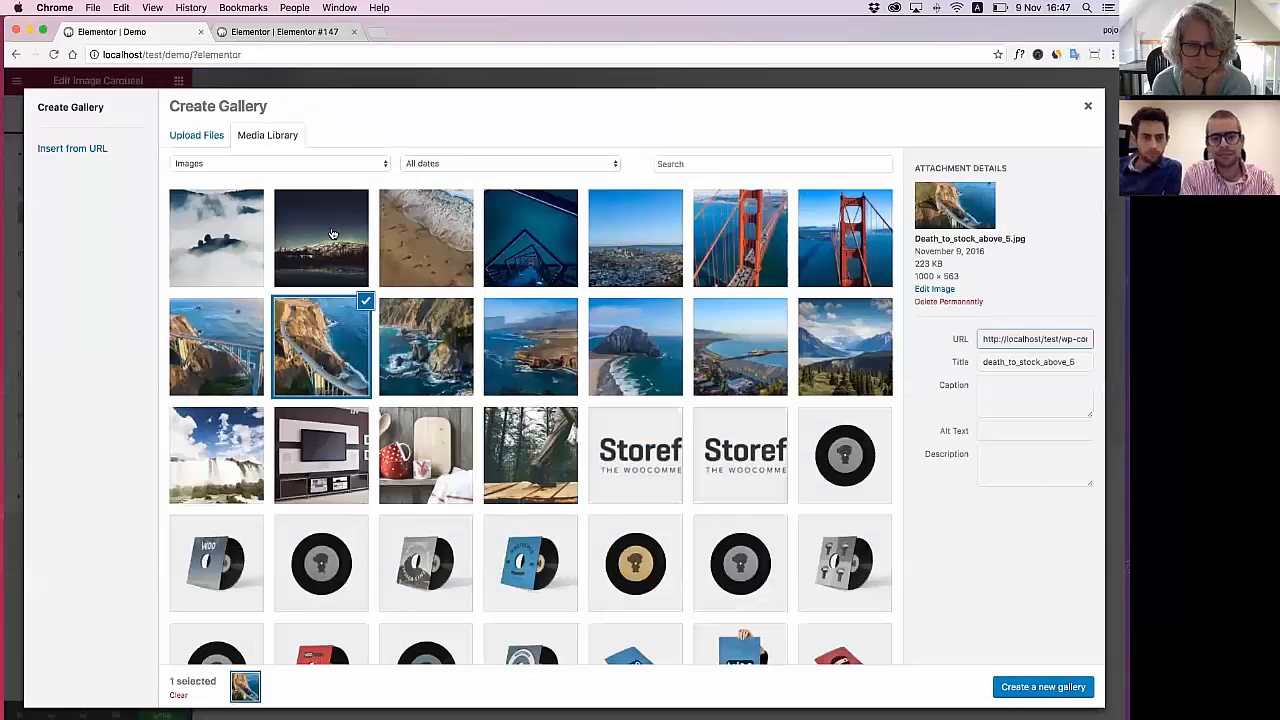
pyautogui.click(320, 240)
pyautogui.click(437, 236)
pyautogui.click(522, 242)
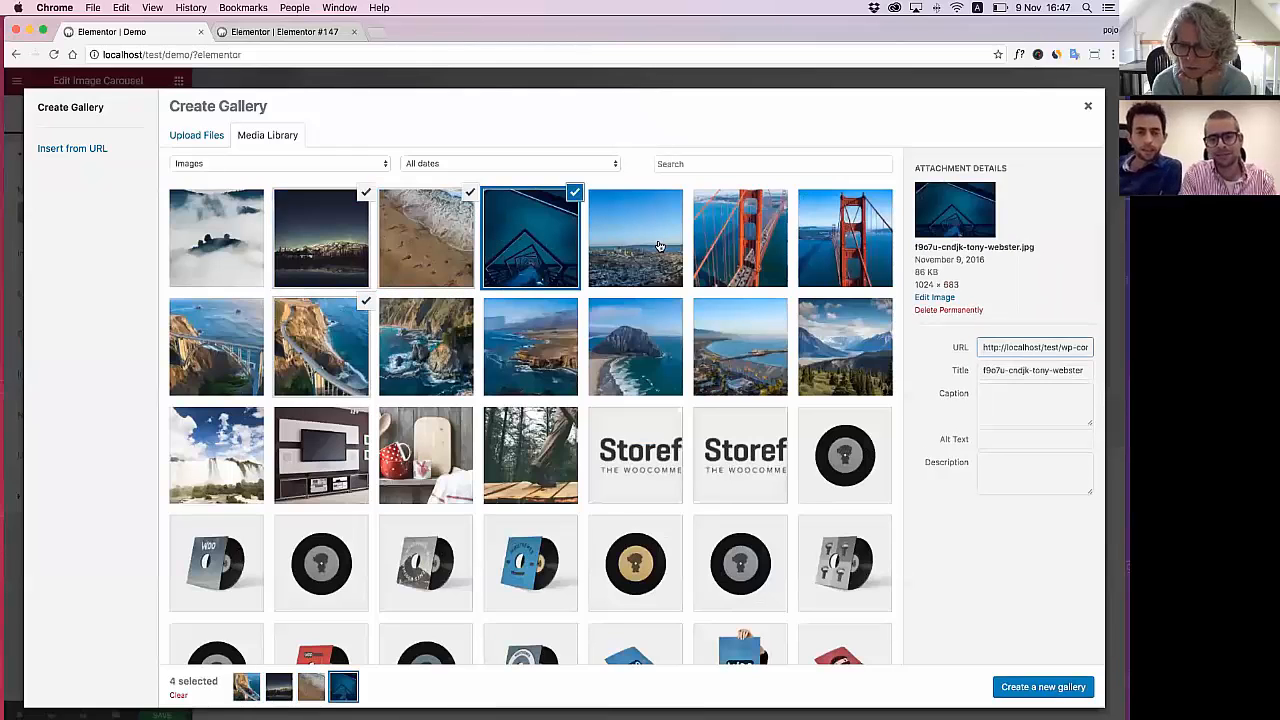
pyautogui.click(660, 240)
pyautogui.click(740, 240)
pyautogui.click(845, 346)
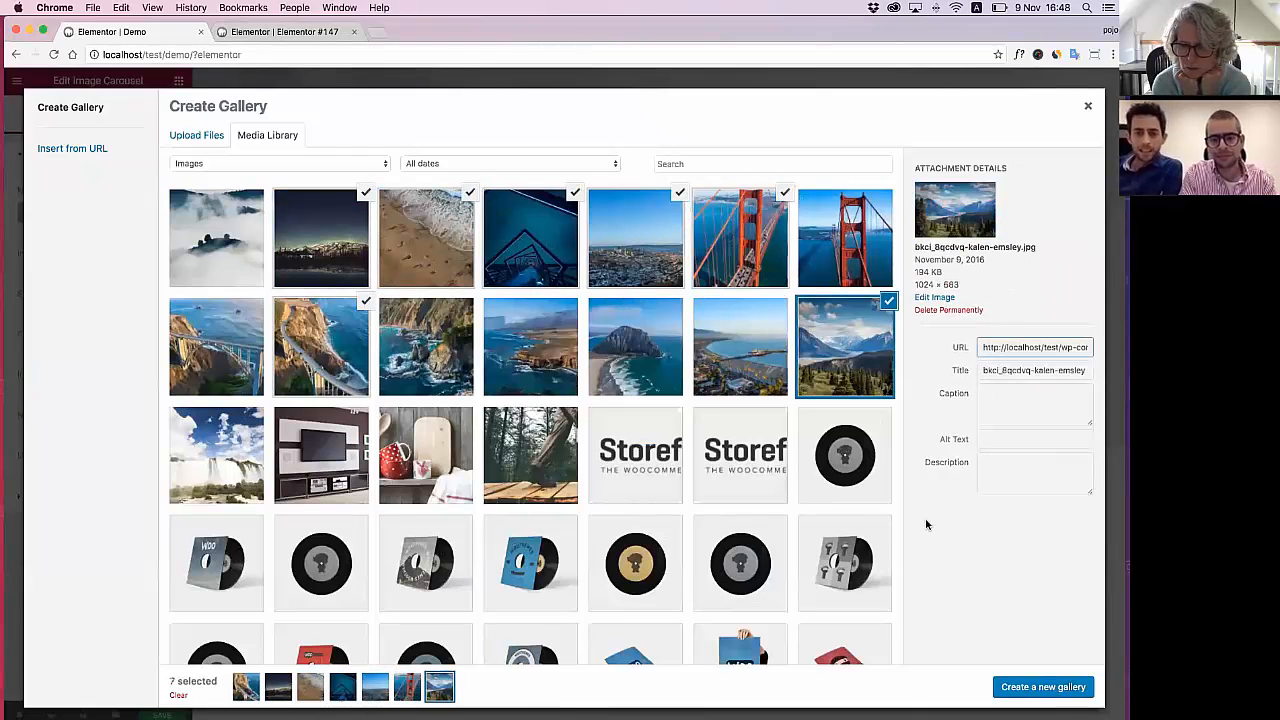
pyautogui.click(256, 472)
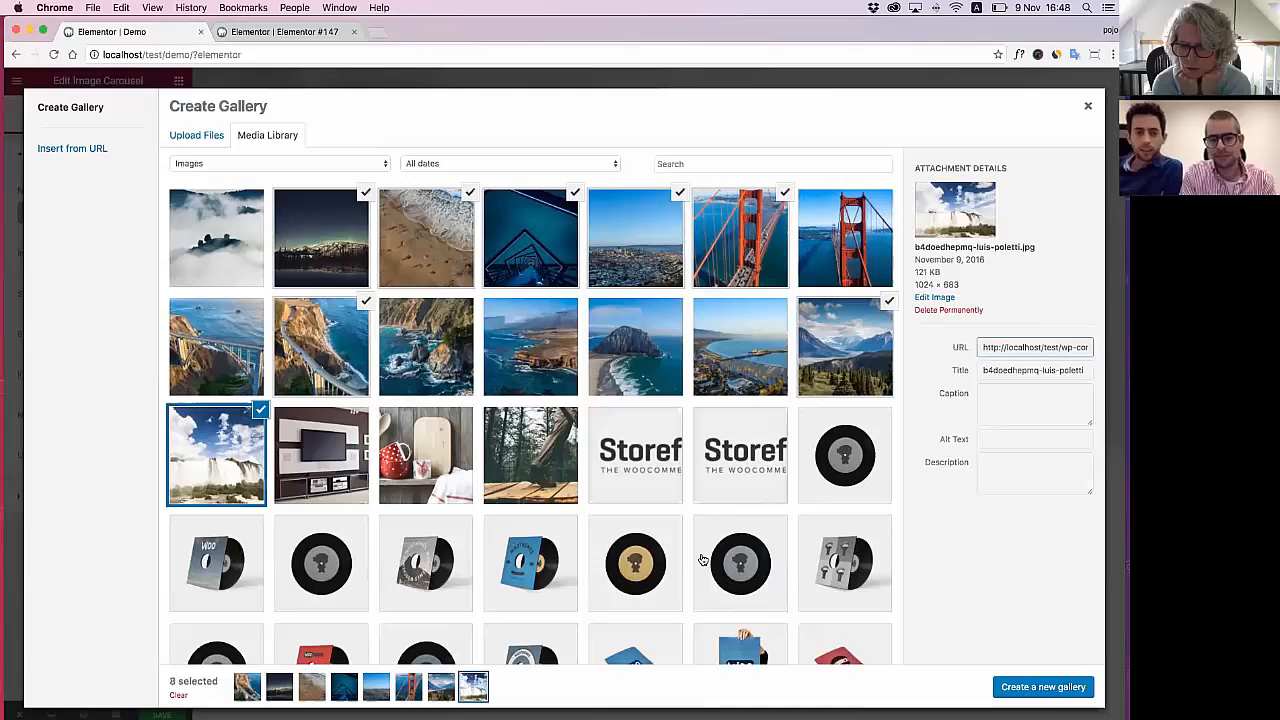
pyautogui.click(1008, 687)
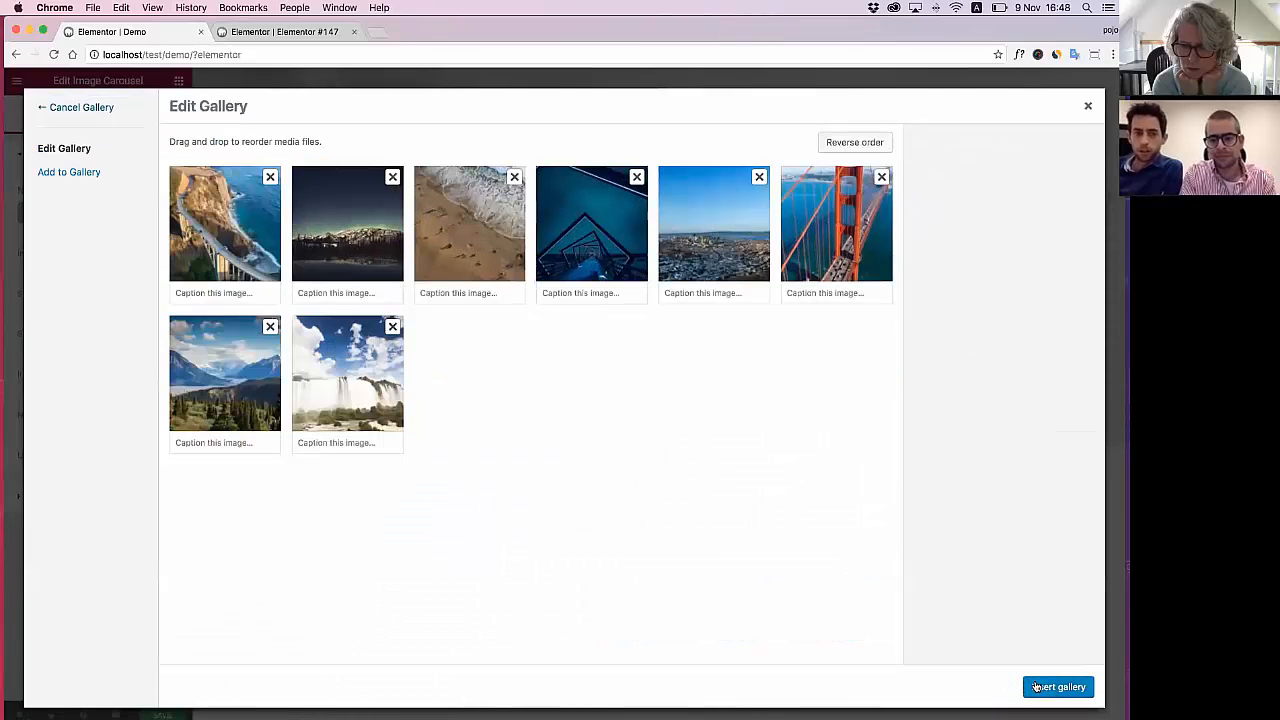
pyautogui.click(1035, 687)
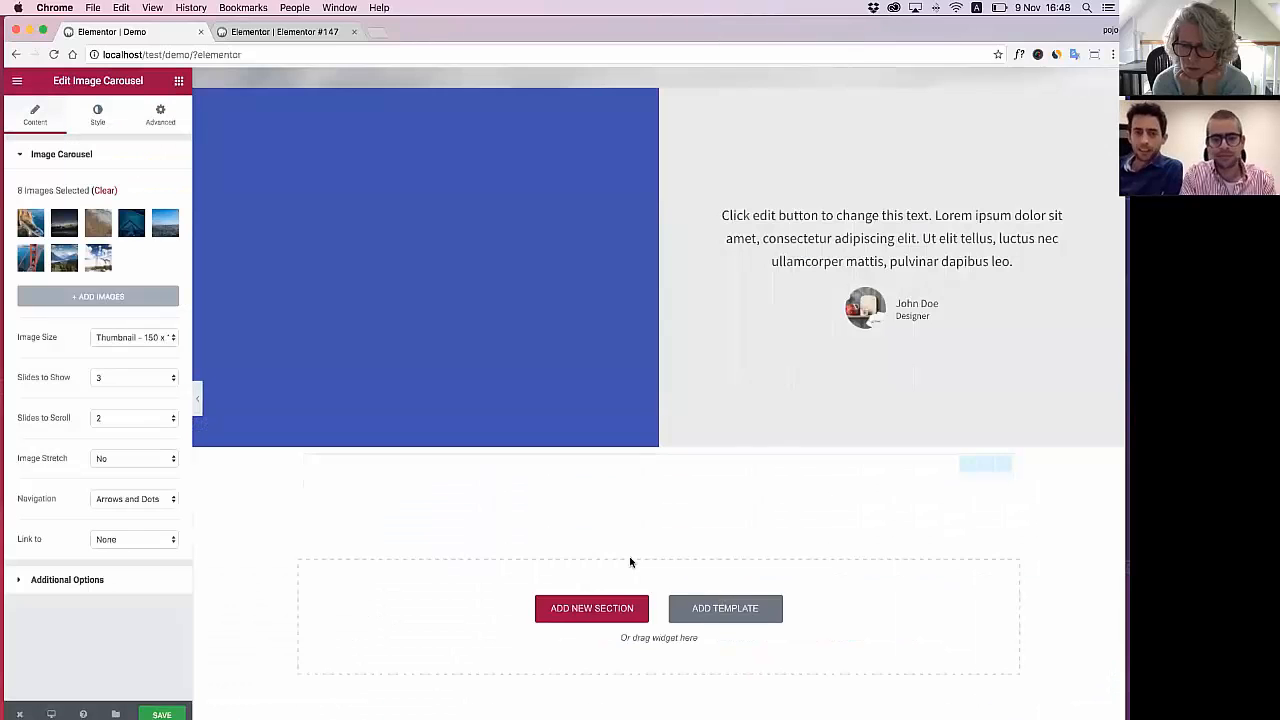
# Apply a Custom image size of 300 x 180 to the carousel images
pyautogui.click(121, 337)
pyautogui.click(125, 430)
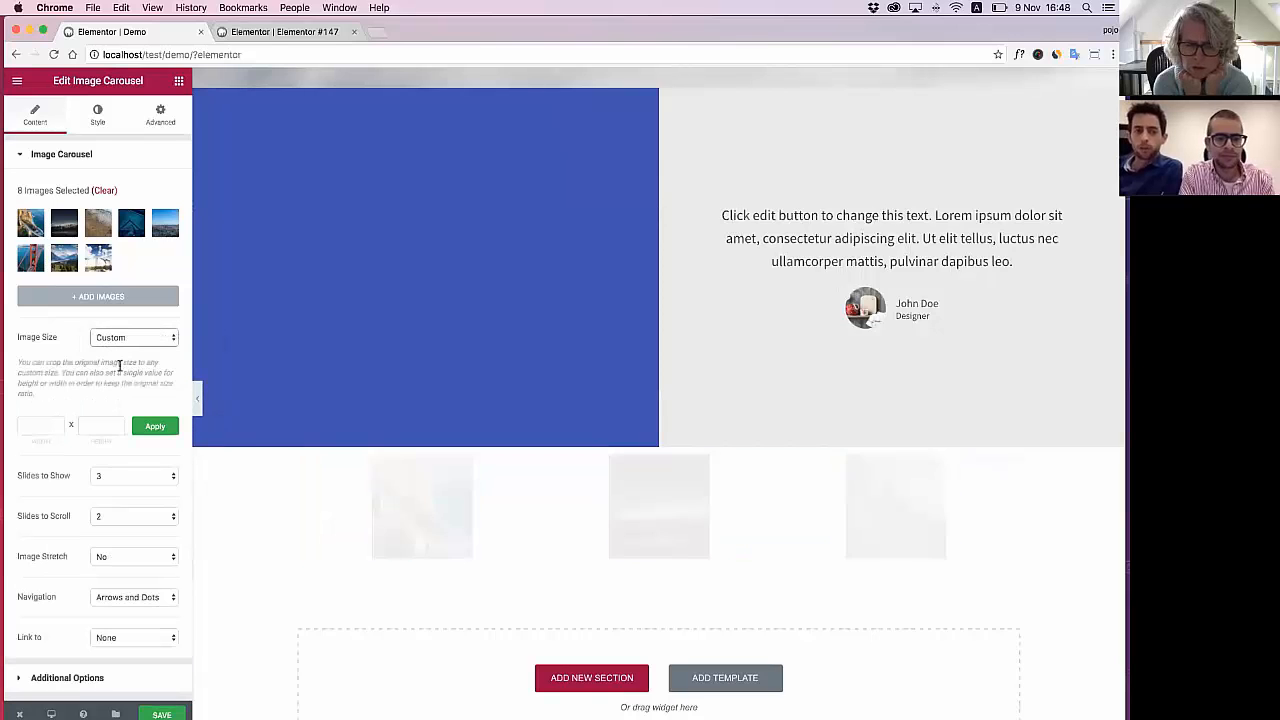
pyautogui.click(37, 425)
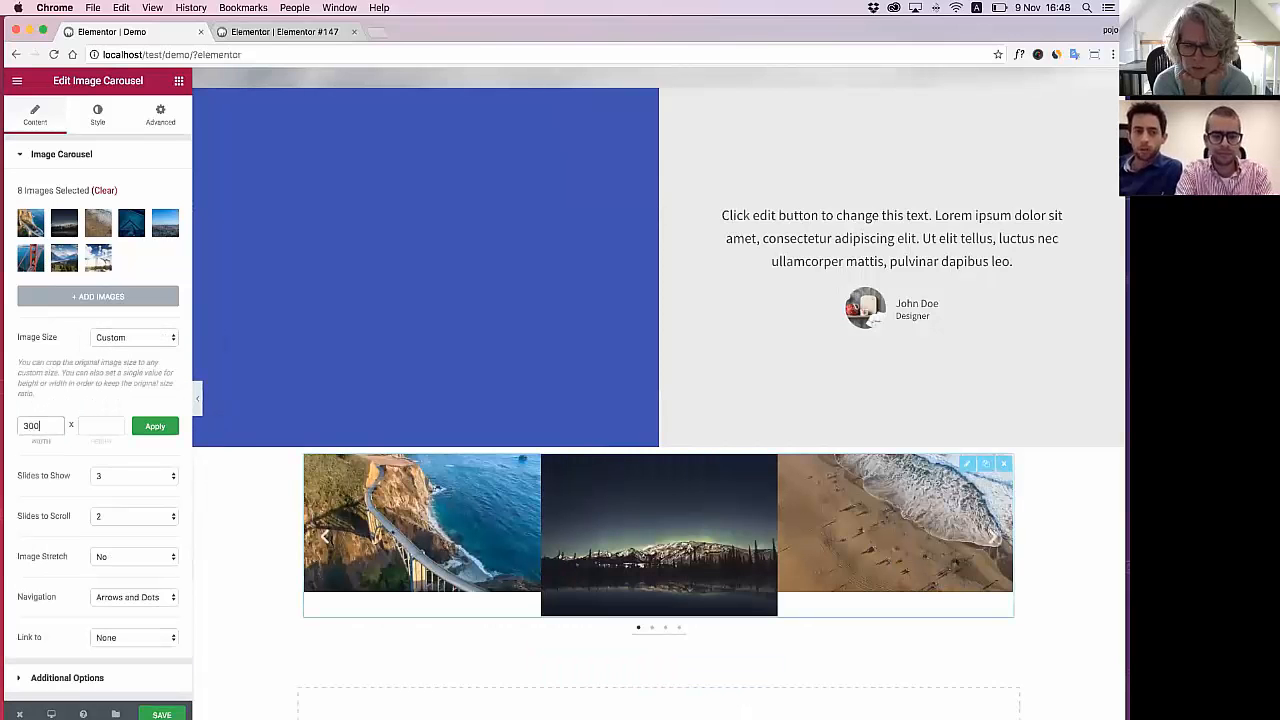
pyautogui.press('Tab')
pyautogui.write('180')
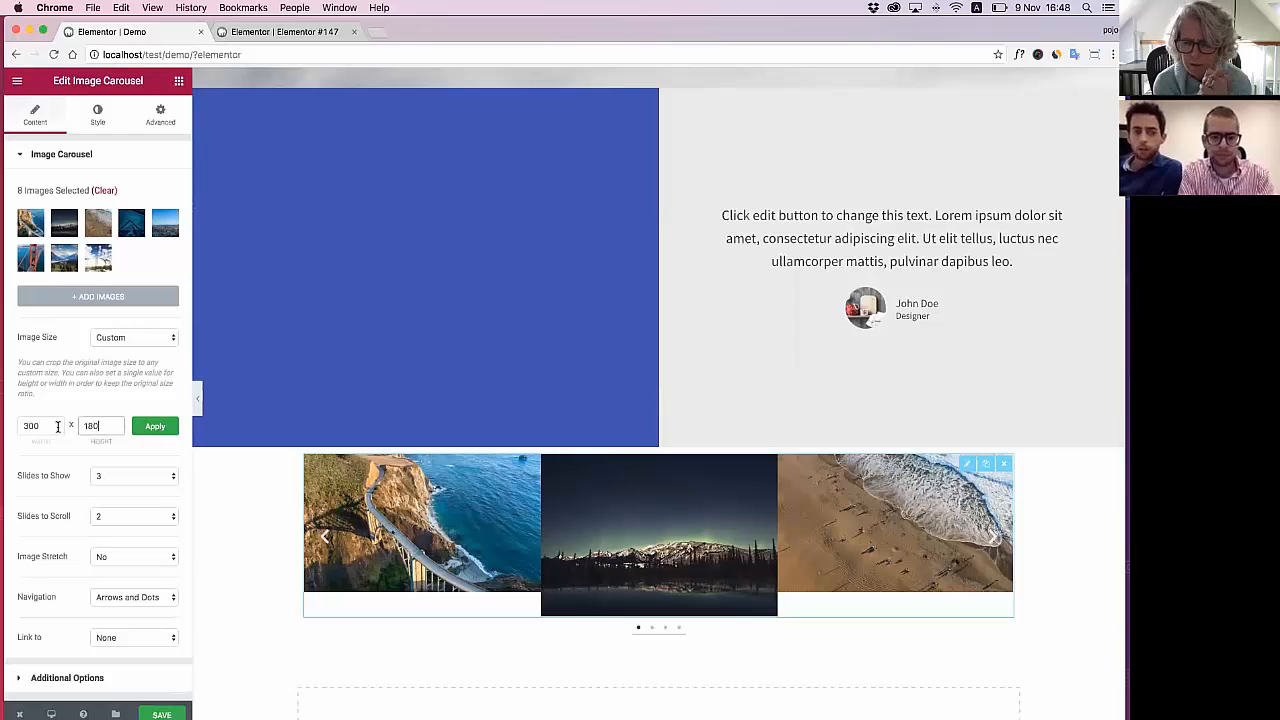
pyautogui.click(158, 427)
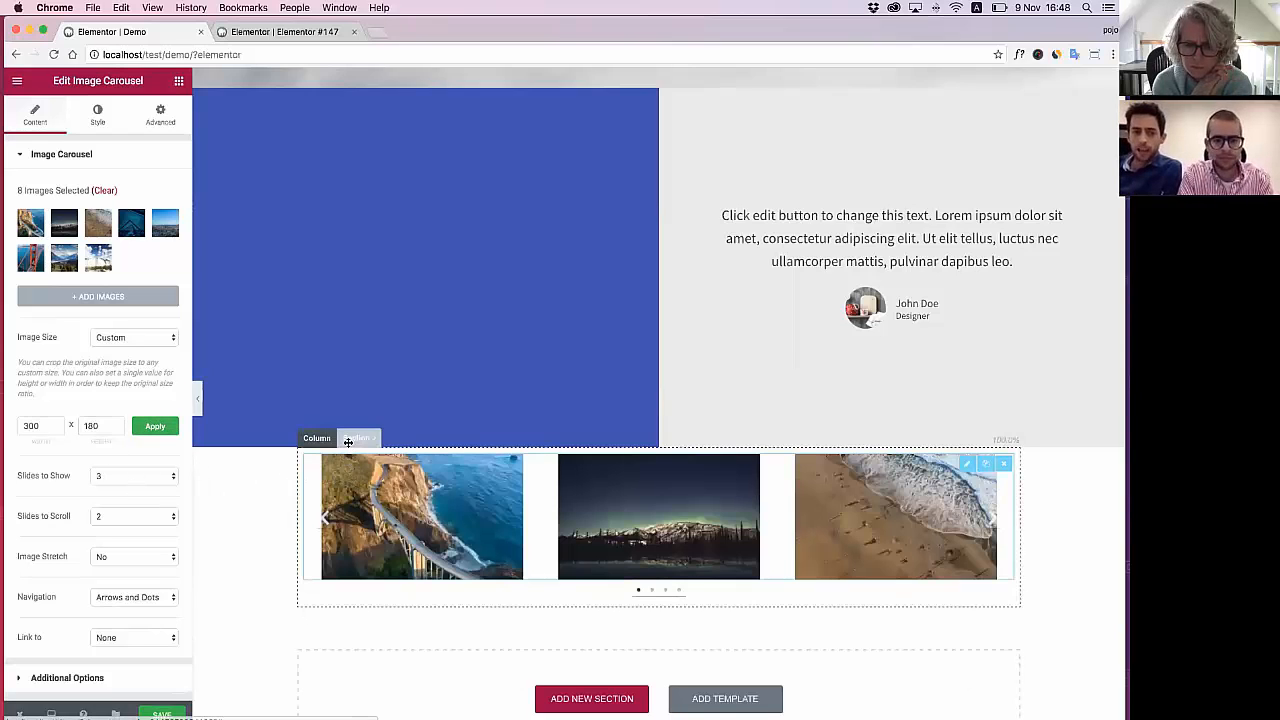
# Turn on Stretch Section for the section containing the image carousel
pyautogui.click(352, 440)
pyautogui.click(152, 187)
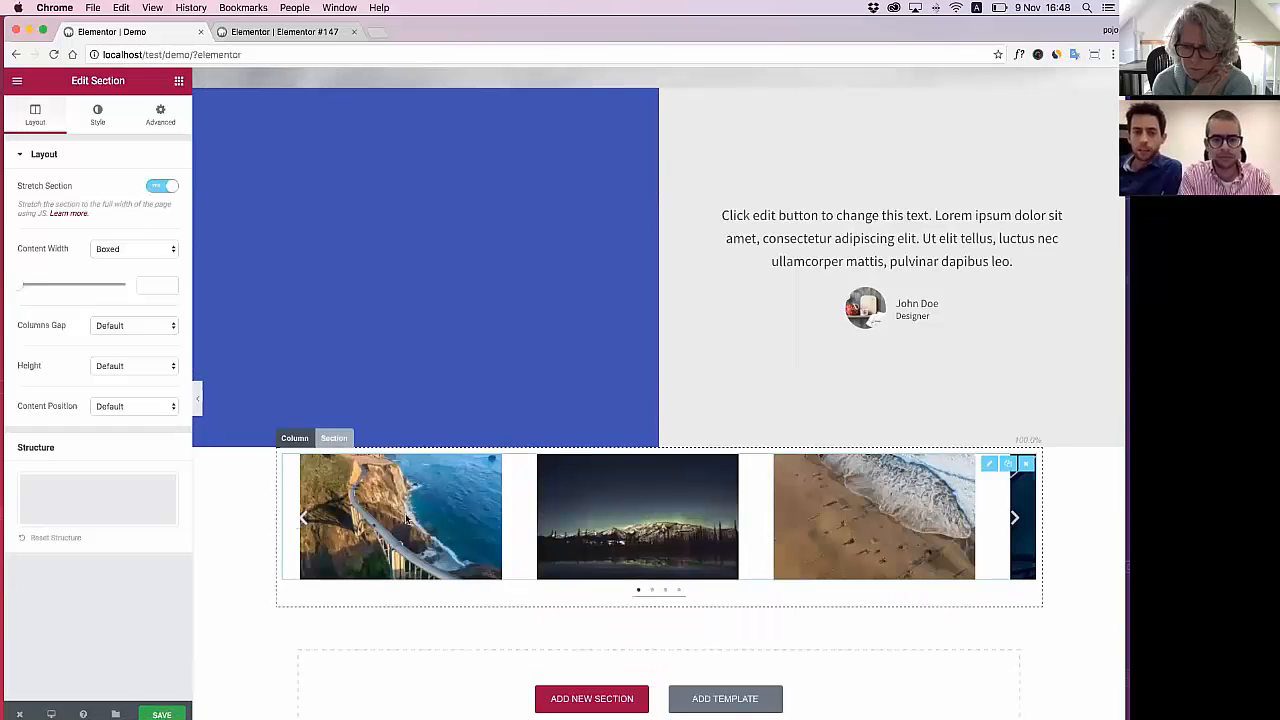
# Set the image carousel to show 5 slides at once
pyautogui.click(348, 497)
pyautogui.click(120, 478)
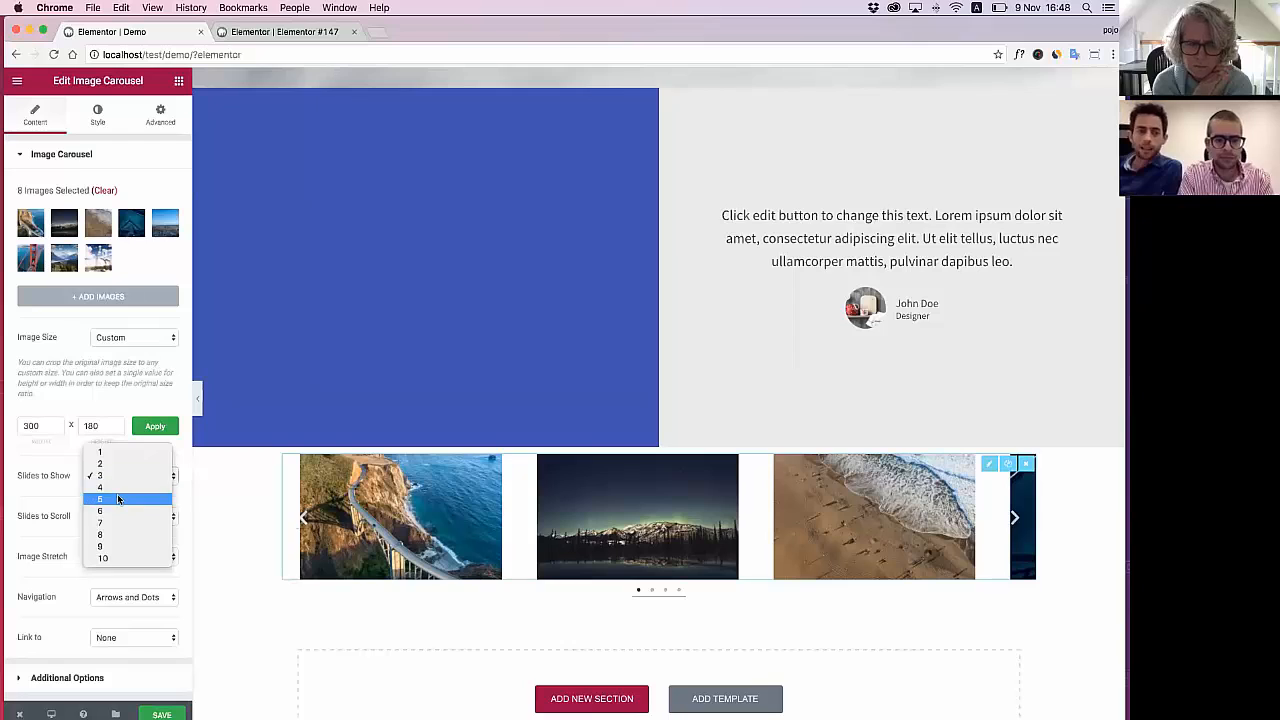
pyautogui.click(117, 494)
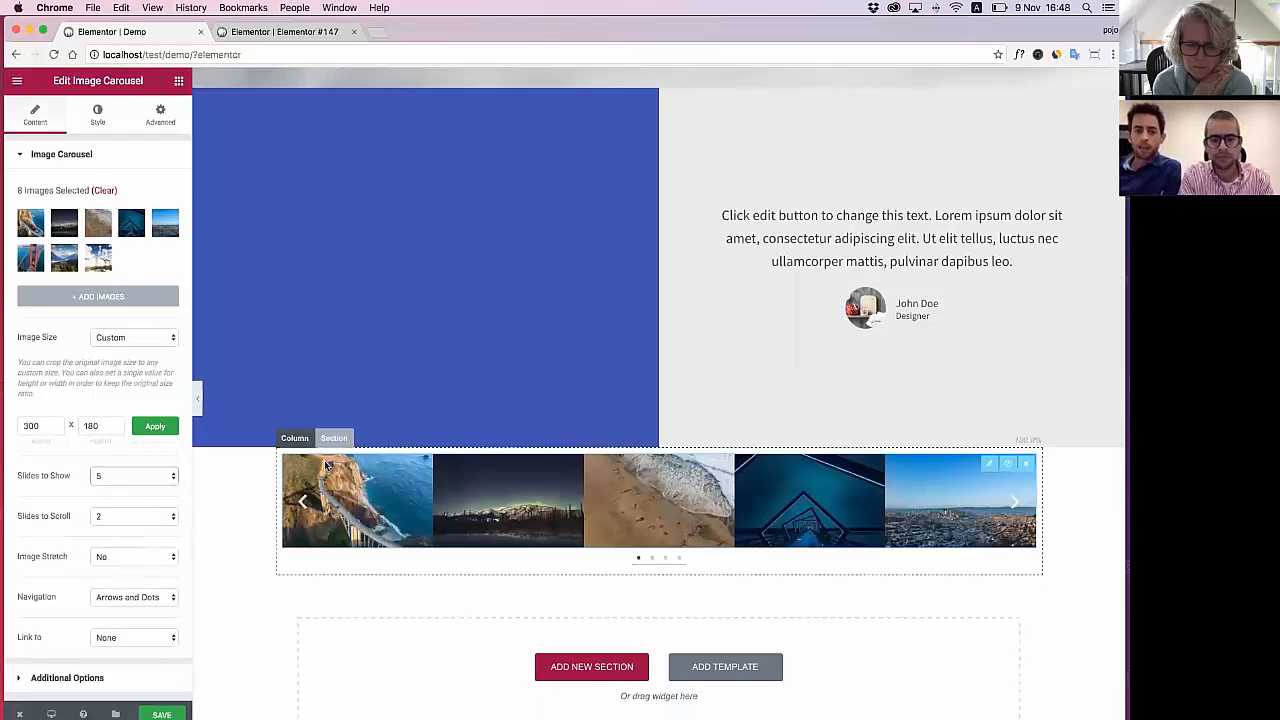
# Set the carousel section's columns gap to No Gap and its content width to Full Width
pyautogui.click(329, 441)
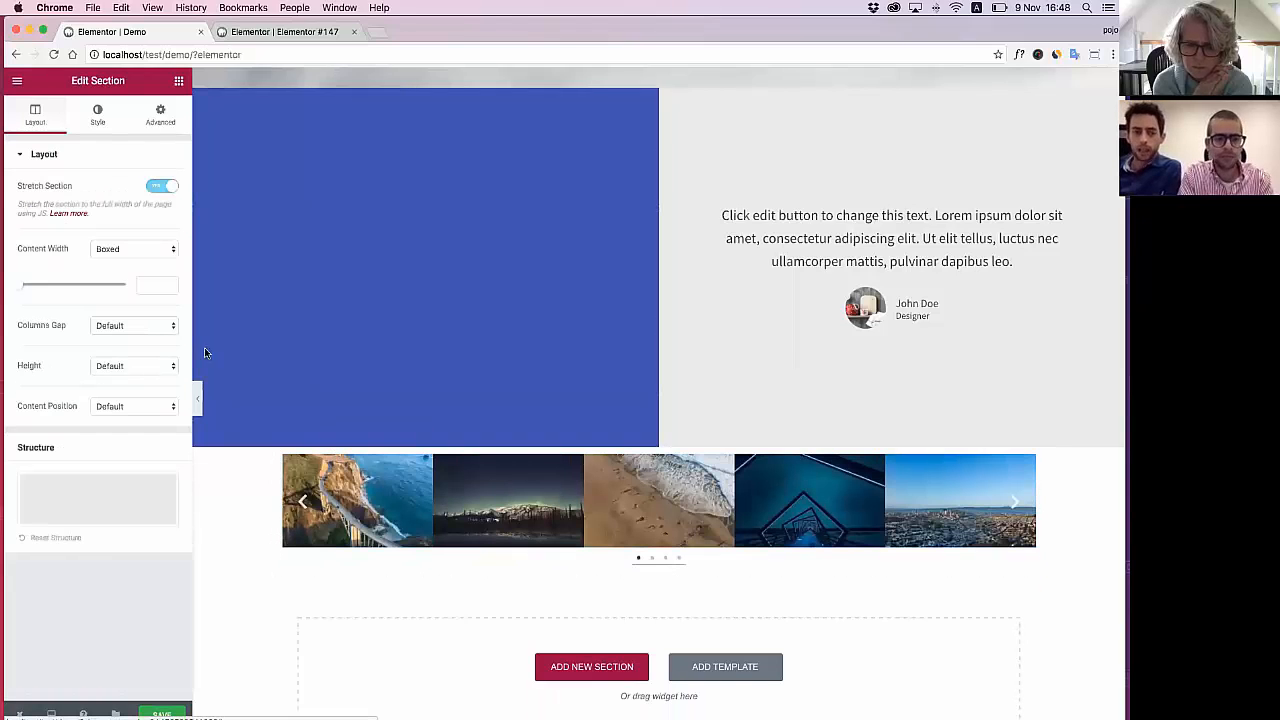
pyautogui.click(118, 325)
pyautogui.click(113, 339)
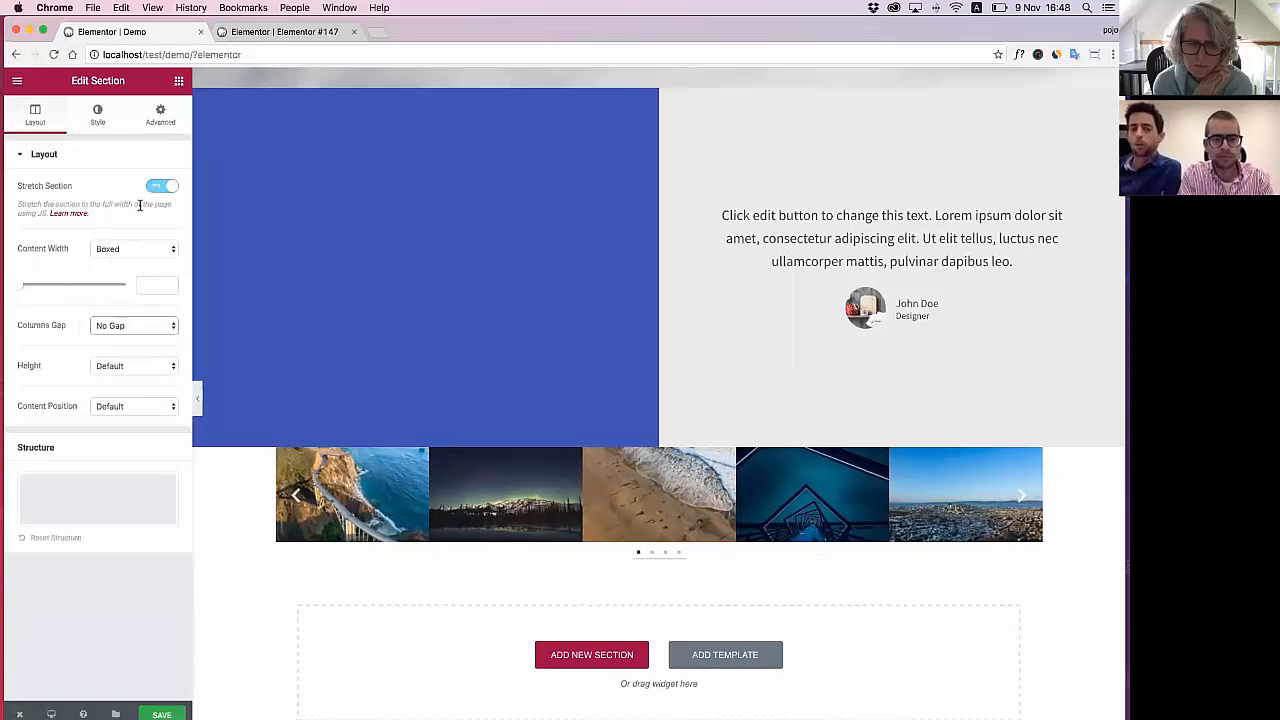
pyautogui.click(120, 252)
pyautogui.click(117, 259)
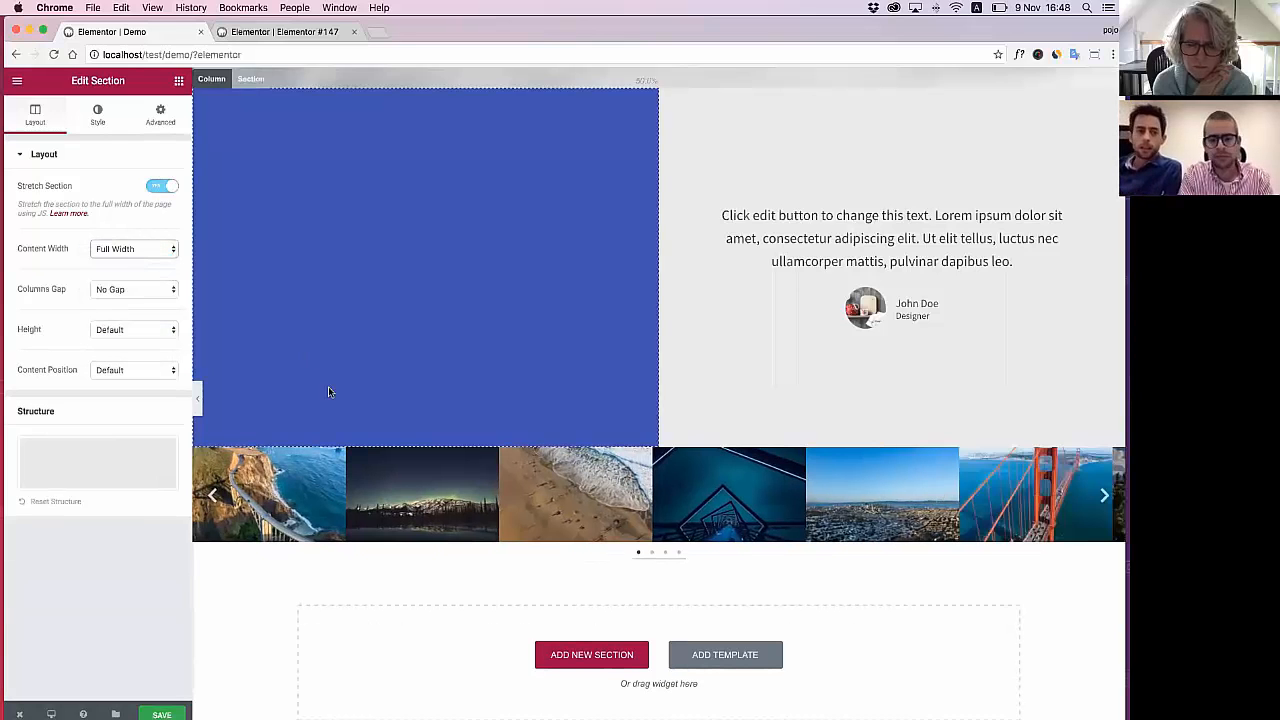
# Apply a custom height of 500 to the carousel images, keeping the width at 300
pyautogui.click(322, 503)
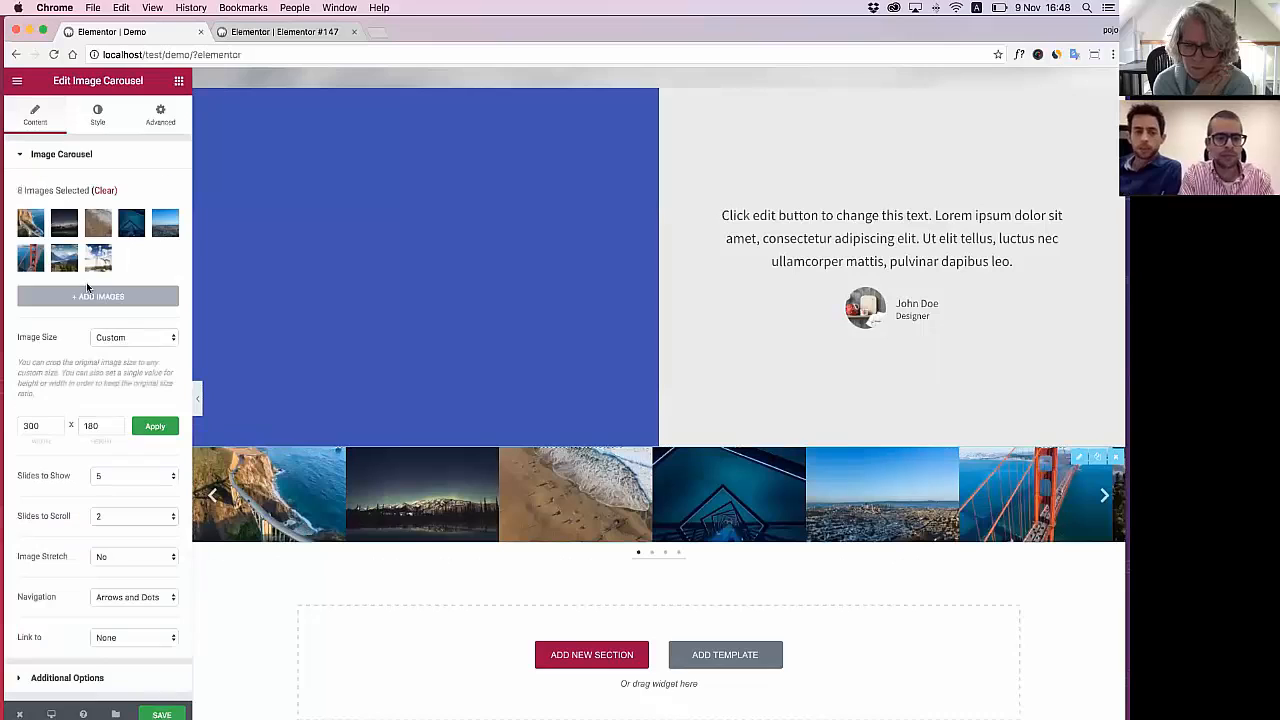
pyautogui.moveTo(91, 425); pyautogui.dragTo(63, 421)
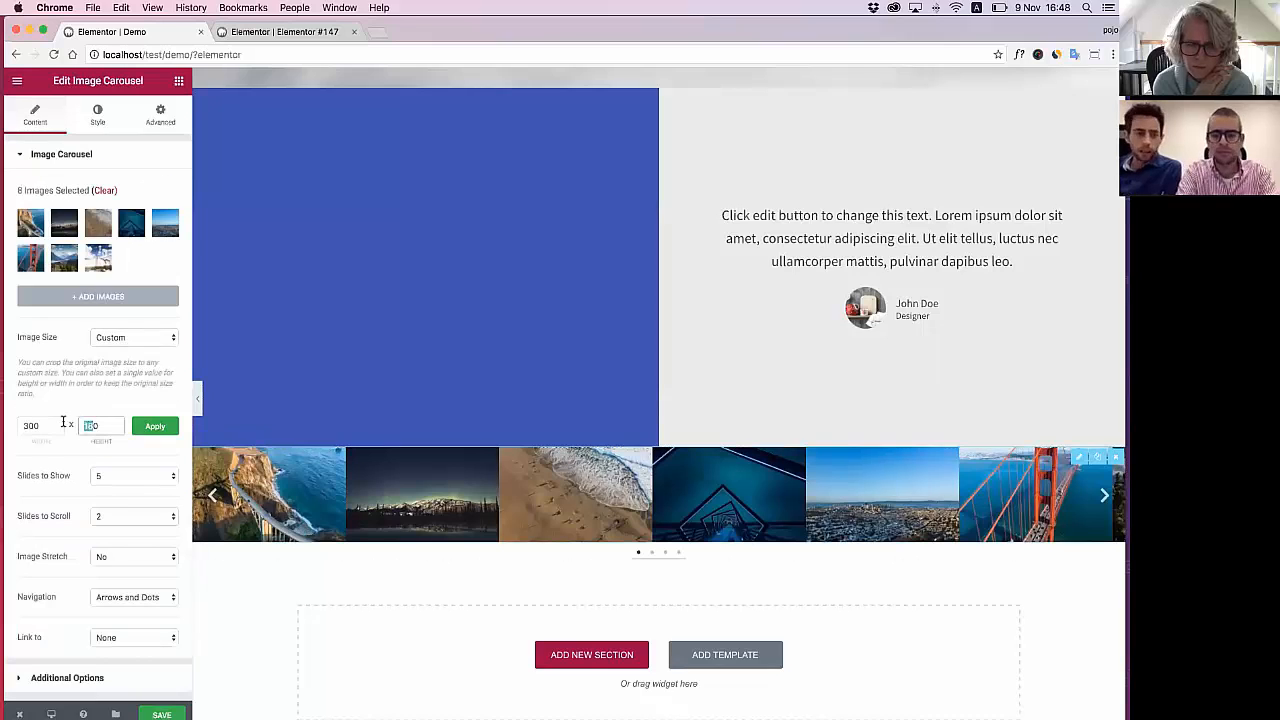
pyautogui.click(153, 427)
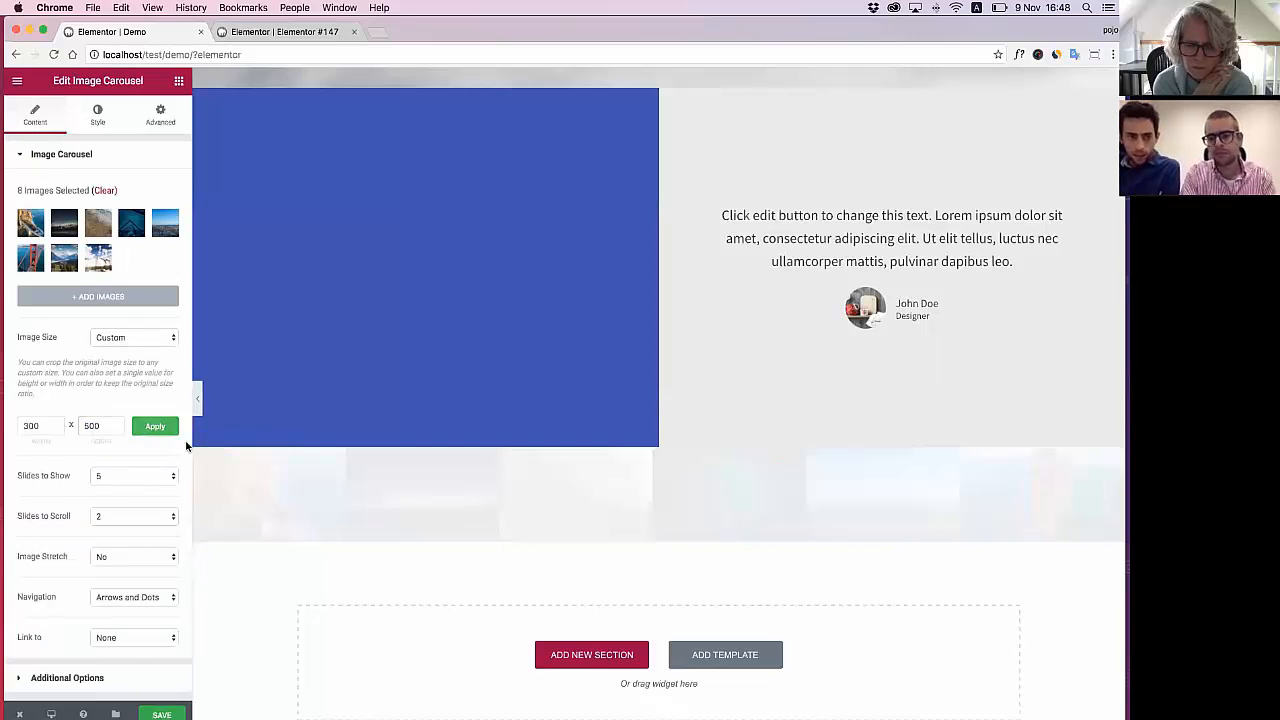
pyautogui.scroll(-3, 297, 481)
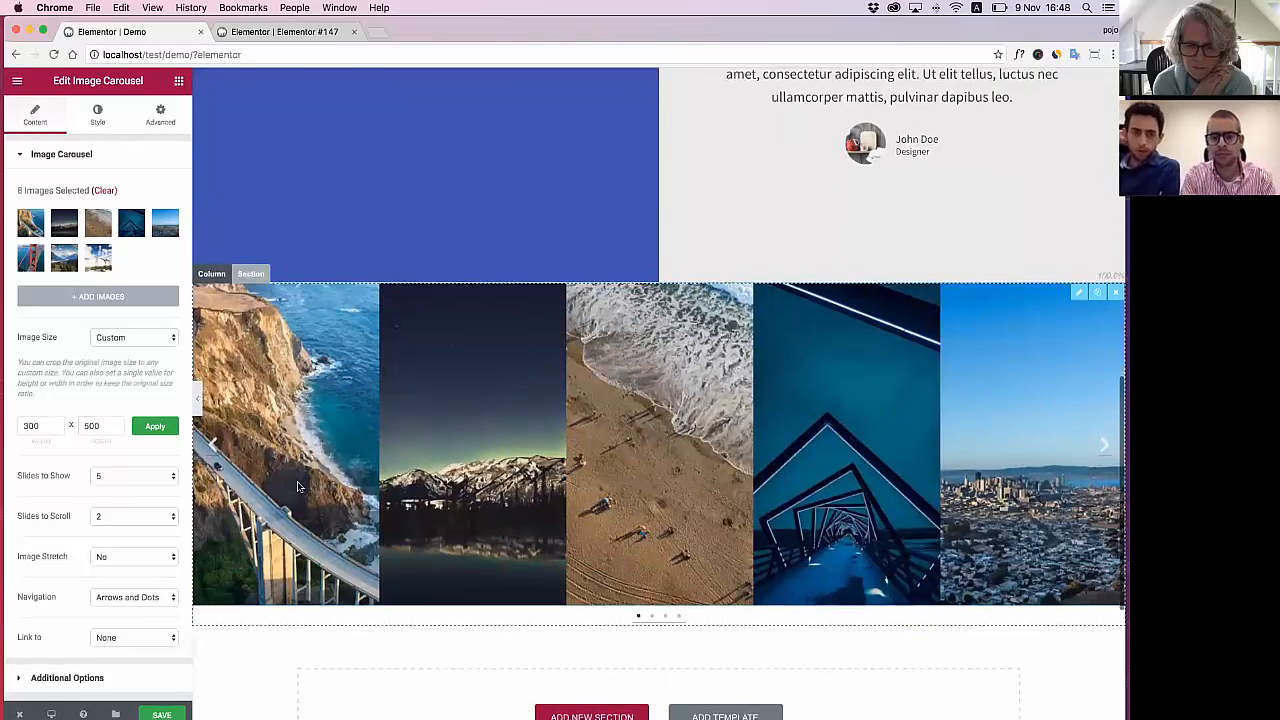
# Place a Menu Anchor widget directly above the image carousel and give it the ID Gallery
pyautogui.click(178, 78)
pyautogui.scroll(-5, 63, 394)
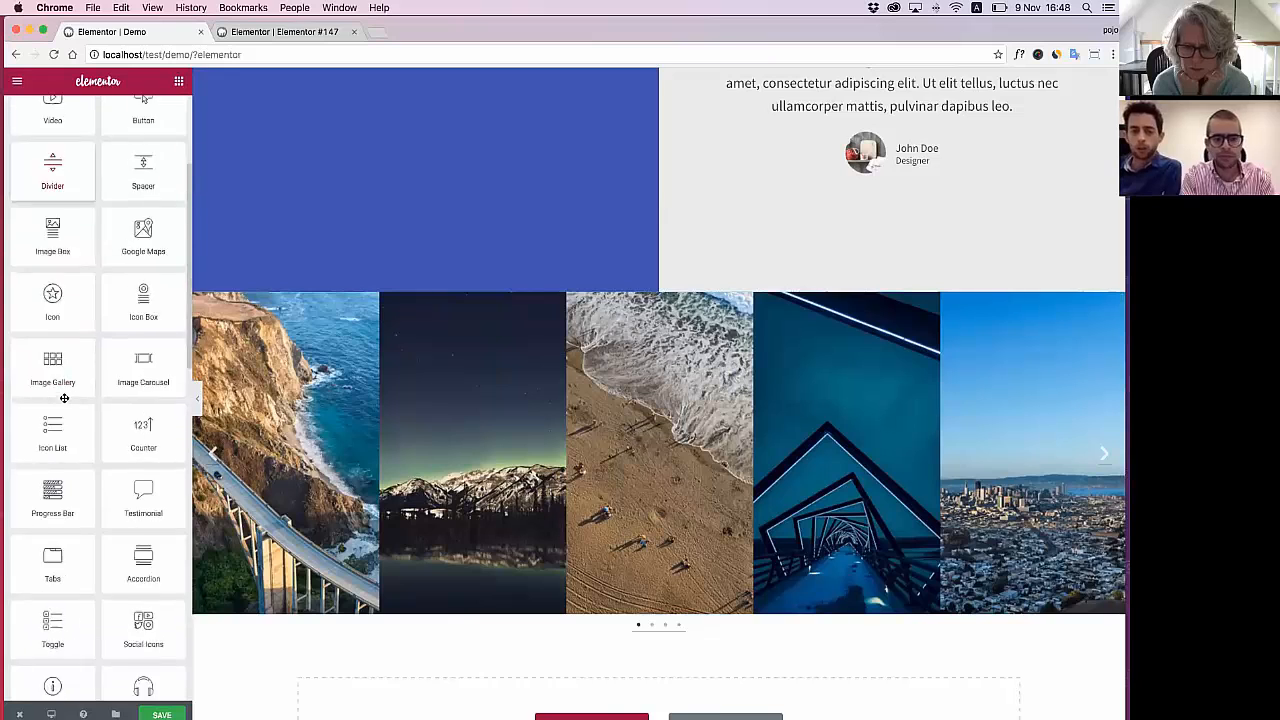
pyautogui.scroll(-2, 72, 491)
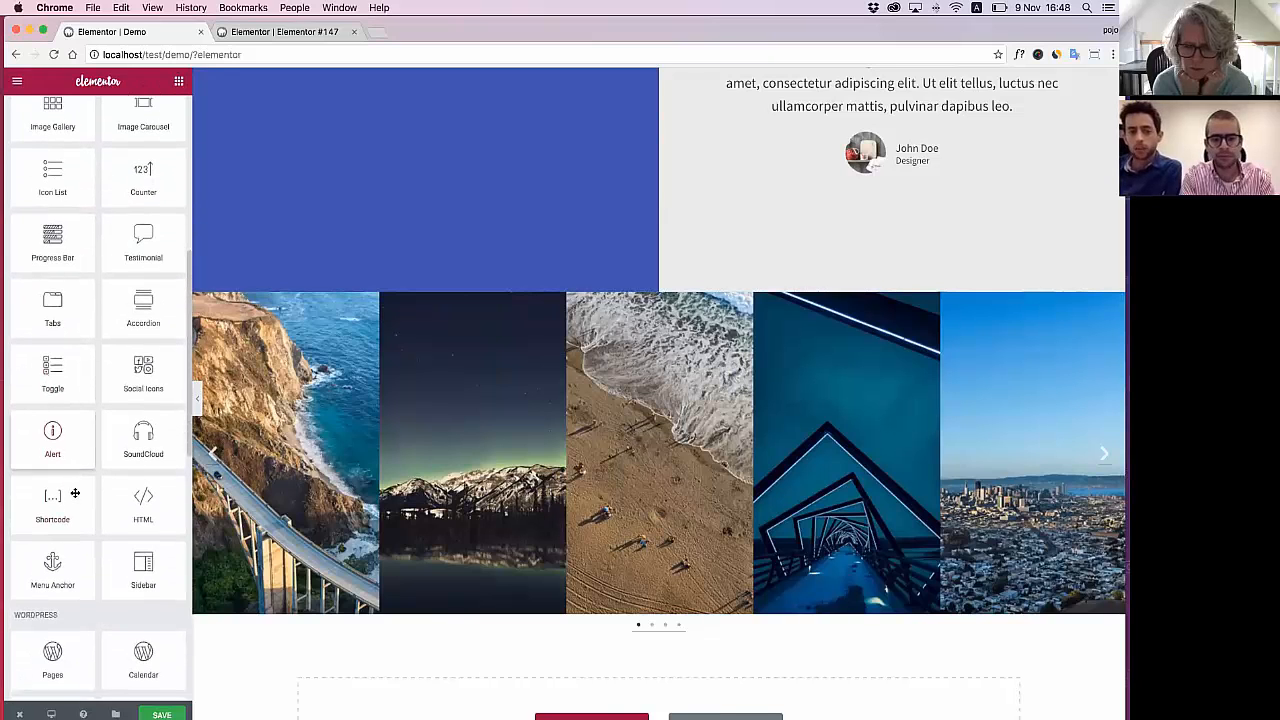
pyautogui.moveTo(52, 562); pyautogui.dragTo(238, 298)
pyautogui.click(118, 241)
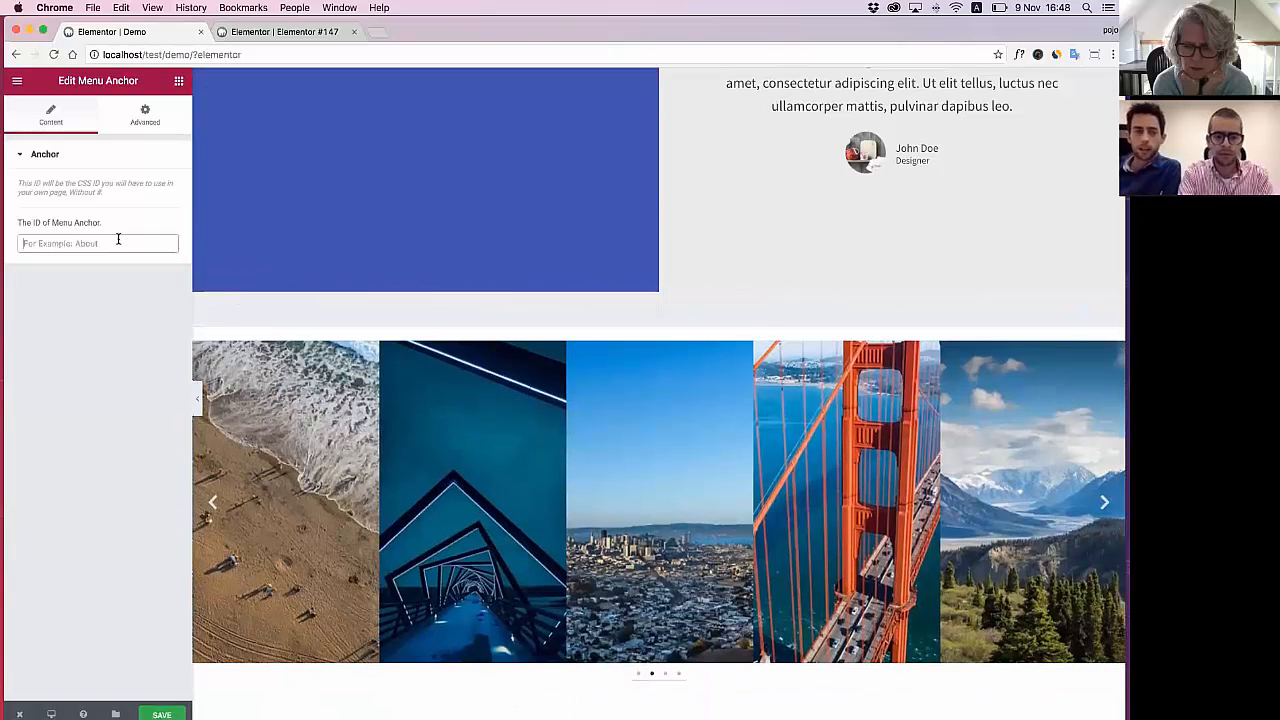
pyautogui.write('Gallery')
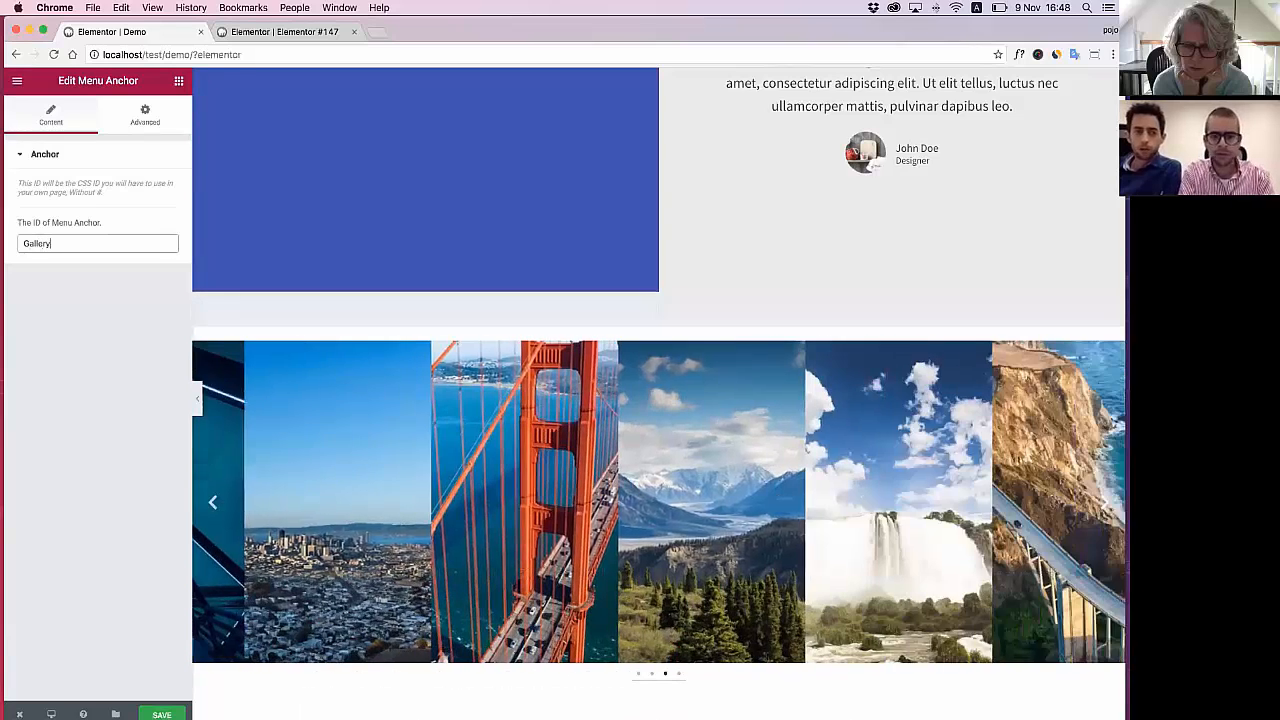
# Set the link of the Click me button in the welcome section to #gallerg
pyautogui.scroll(5, 468, 275)
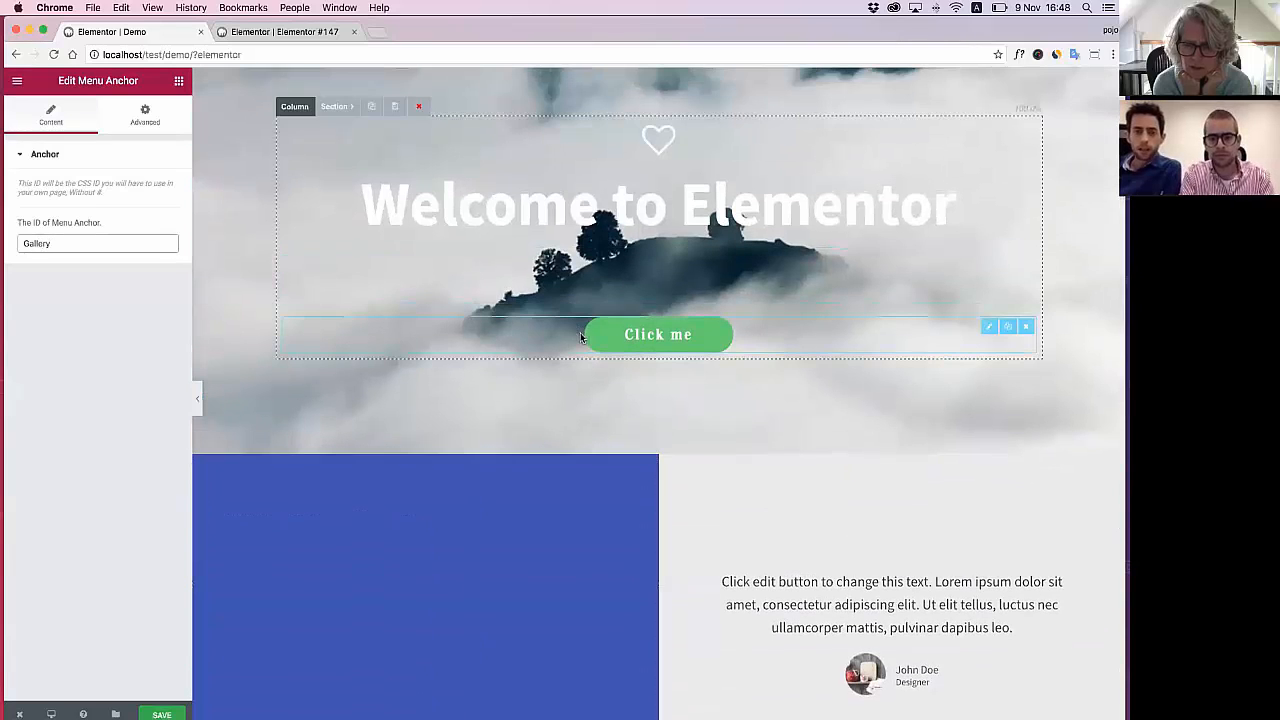
pyautogui.click(283, 323)
pyautogui.click(97, 285)
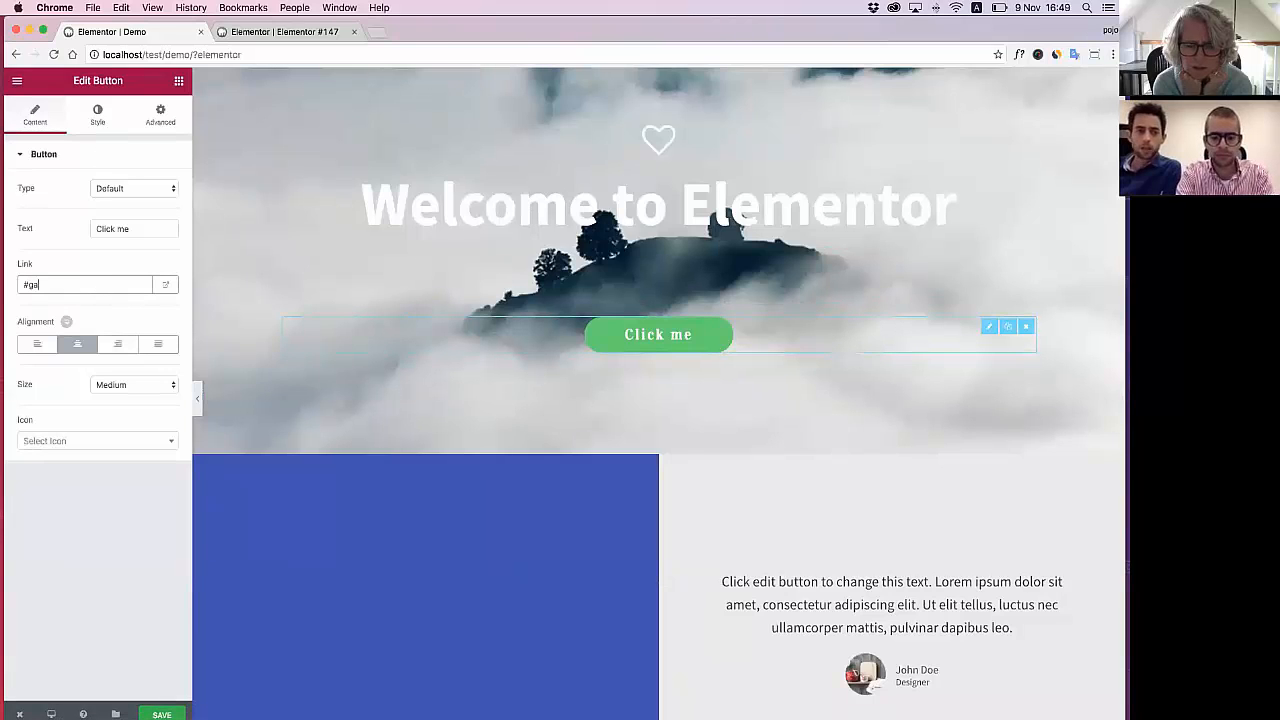
# Change the ID of the menu anchor above the carousel to lowercase gallery and save the page
pyautogui.scroll(-5, 289, 386)
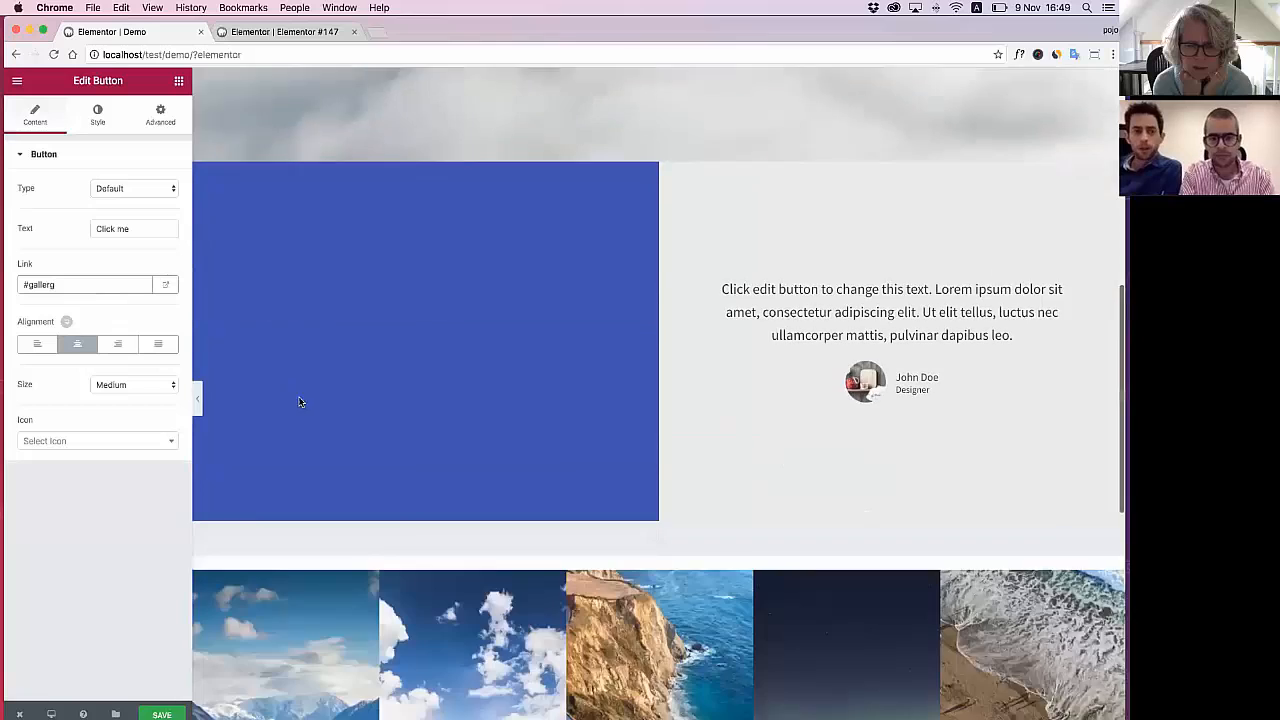
pyautogui.click(503, 499)
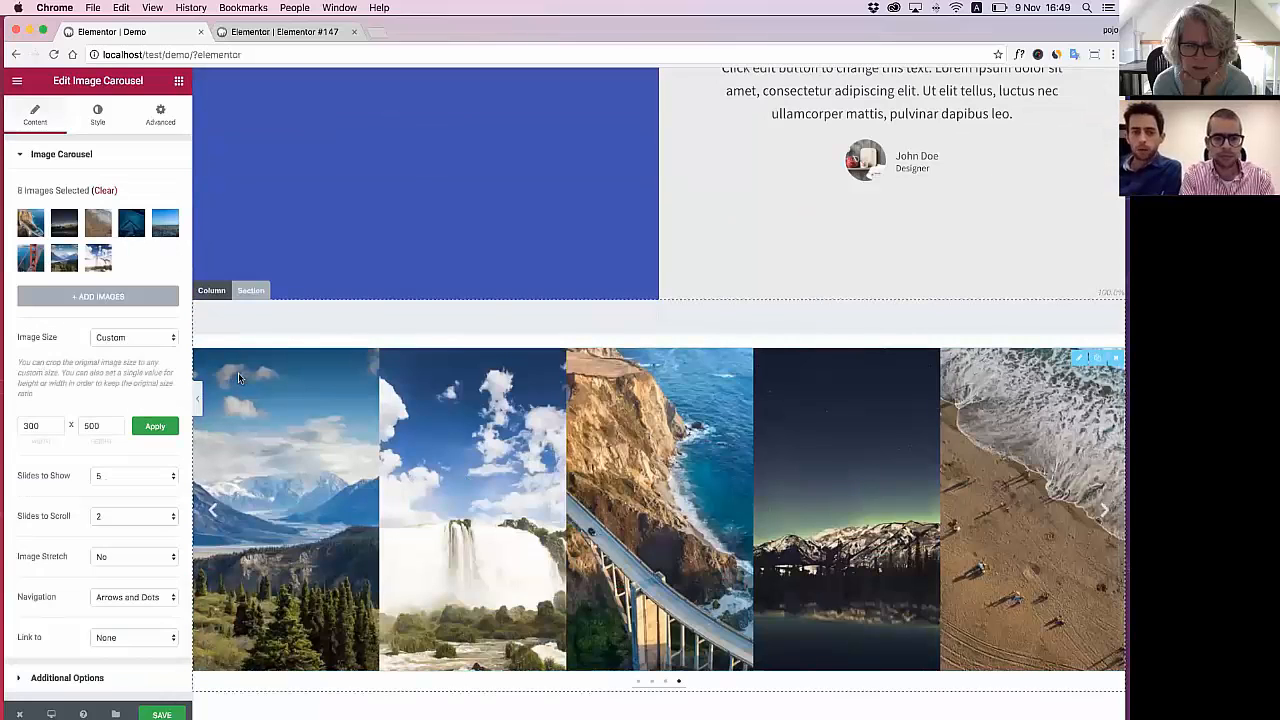
pyautogui.click(258, 322)
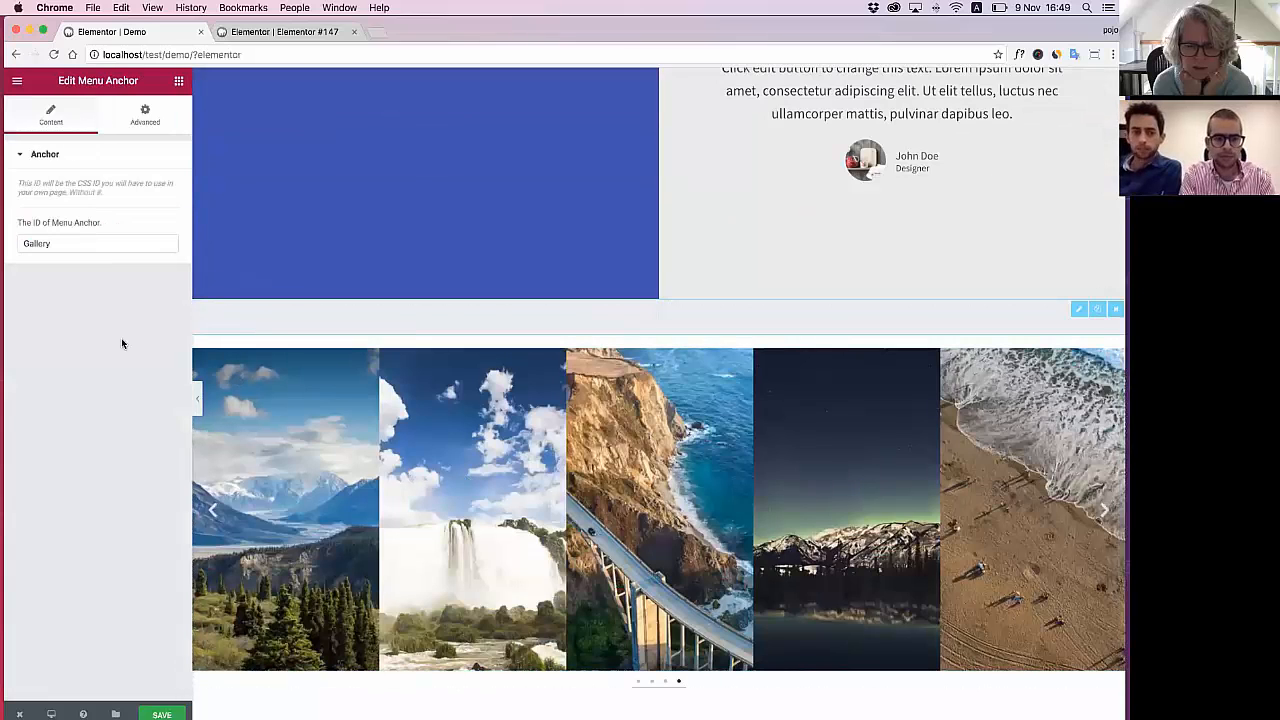
pyautogui.click(26, 243)
pyautogui.press('BackSpace')
pyautogui.write('g')
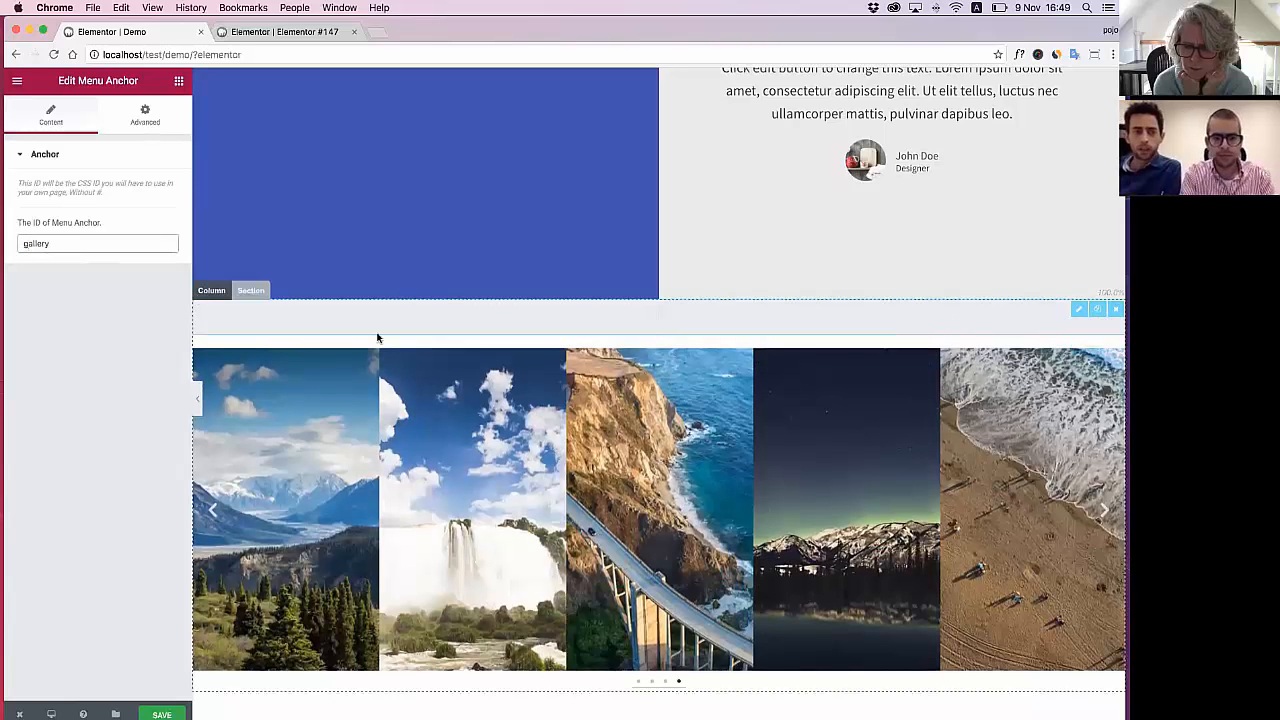
pyautogui.press('super+s')
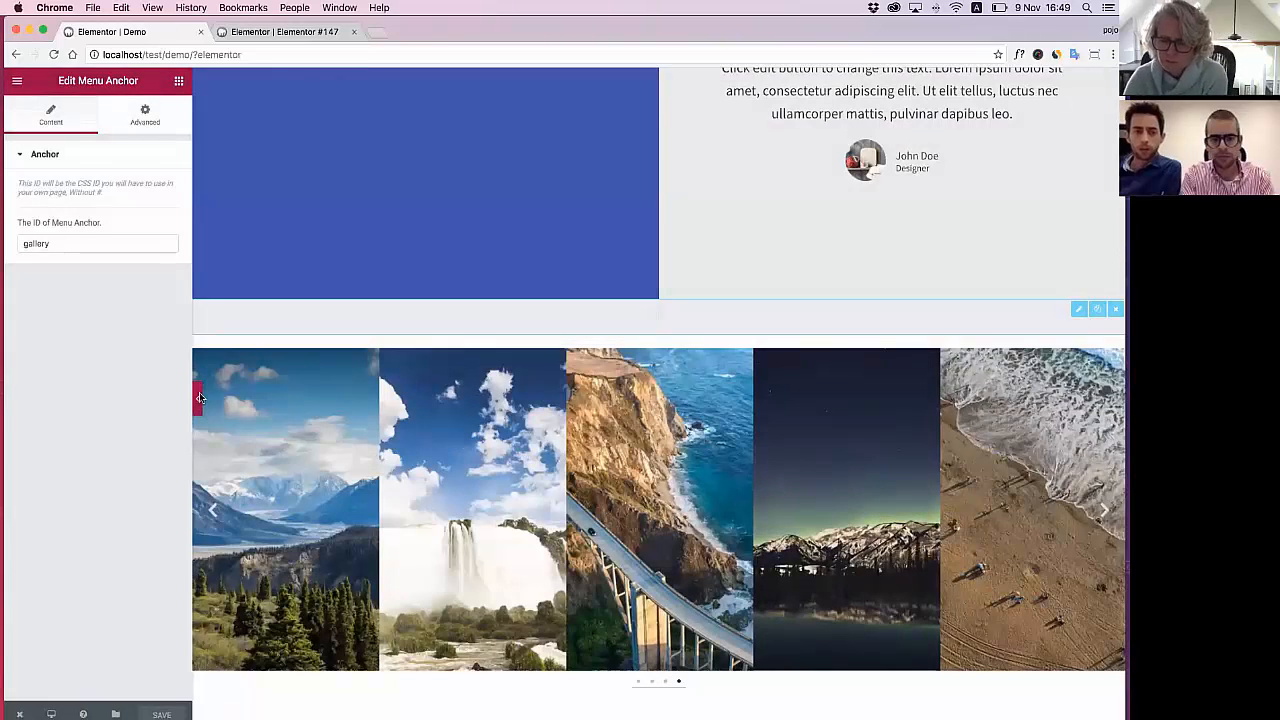
# Preview the page from the carousel up to the header with the editing panel hidden, then restore the panel
pyautogui.click(199, 392)
pyautogui.scroll(5, 398, 424)
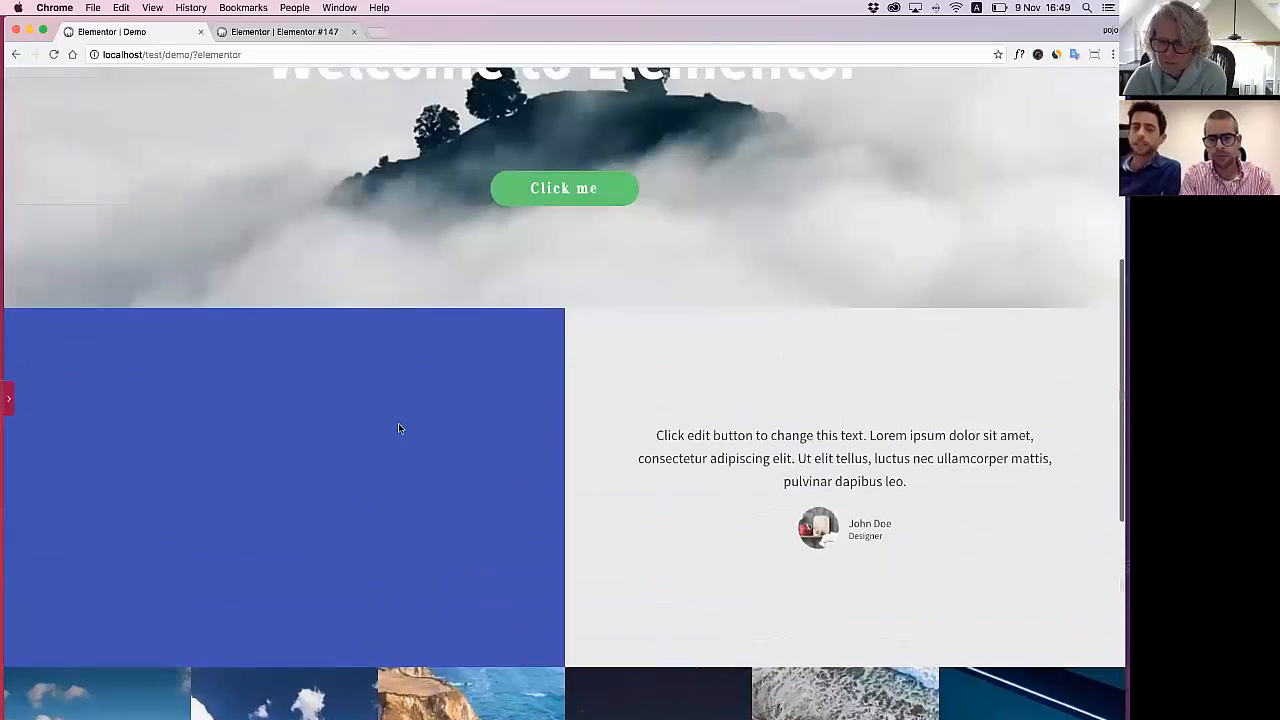
pyautogui.scroll(4, 543, 300)
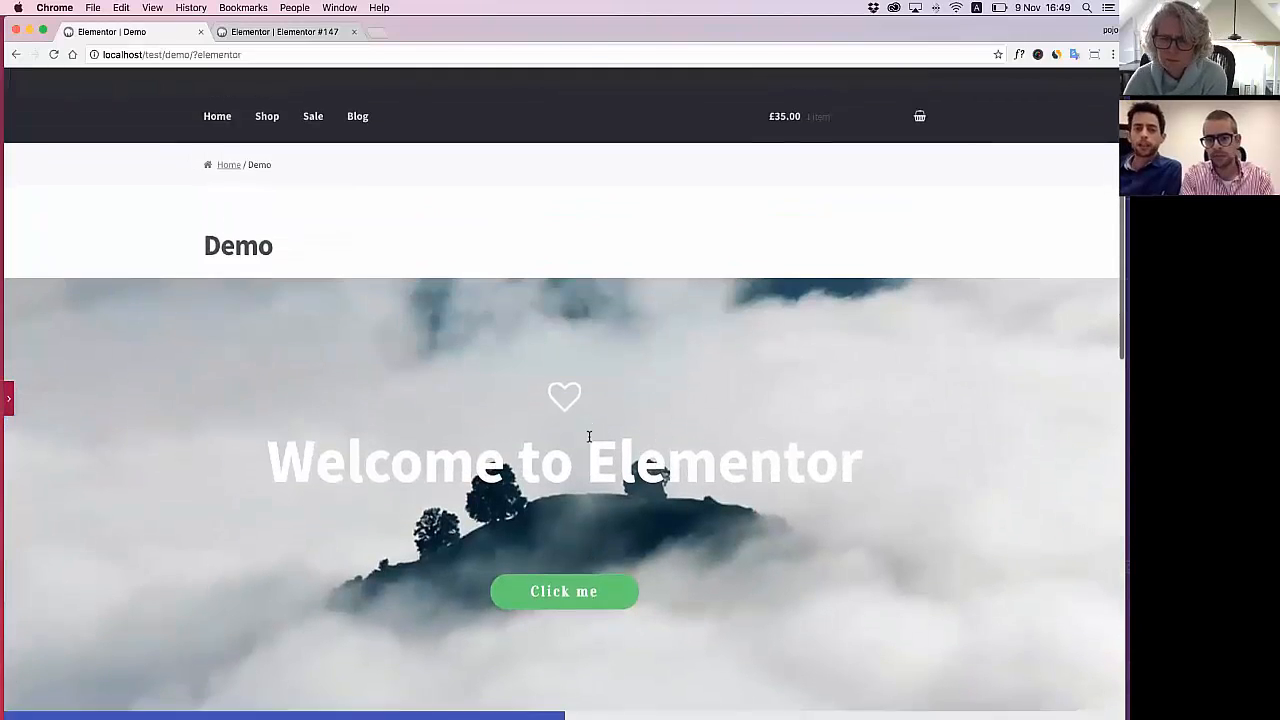
pyautogui.scroll(-5, 597, 440)
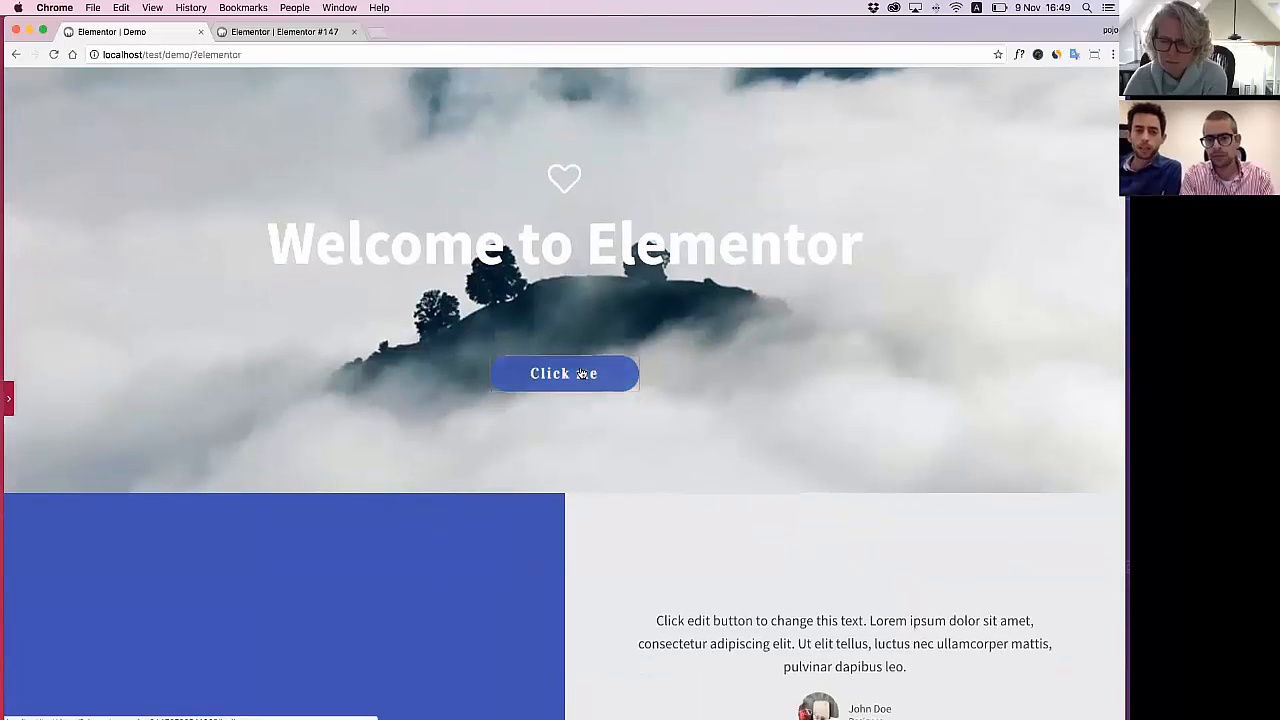
pyautogui.click(9, 400)
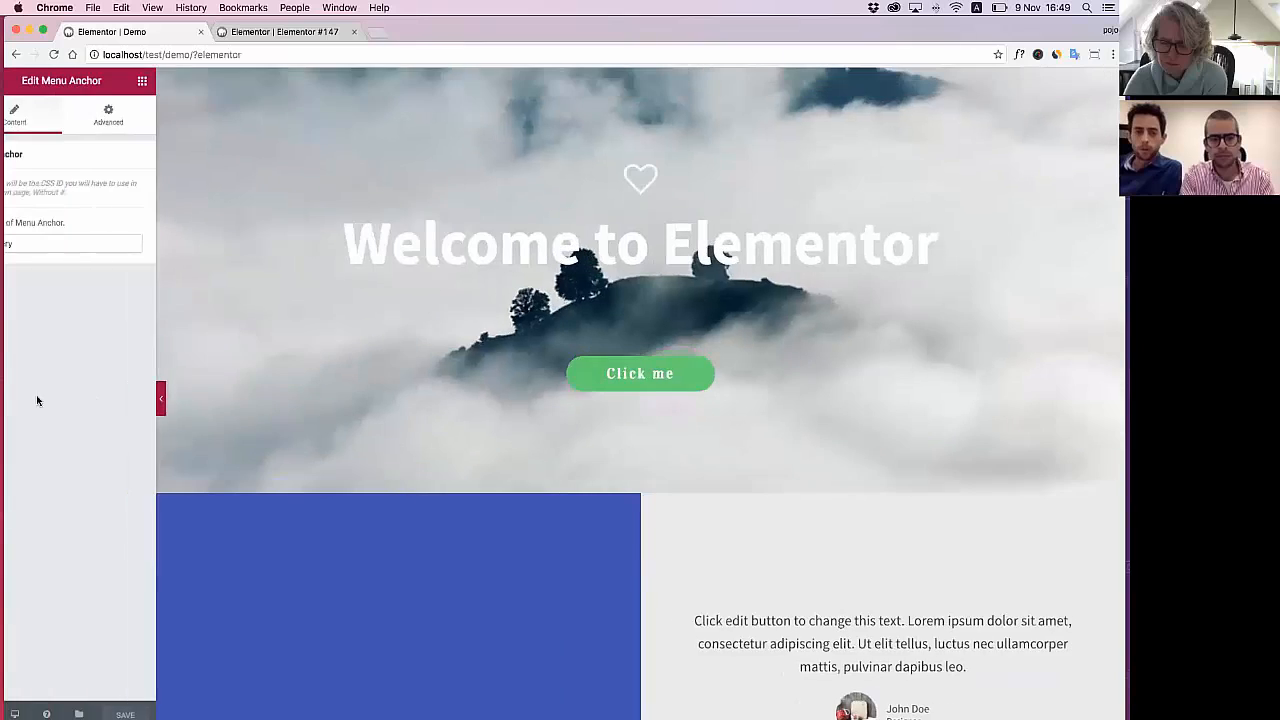
# Open the live Demo page and test the Click me button's anchor link
pyautogui.moveTo(19, 714)
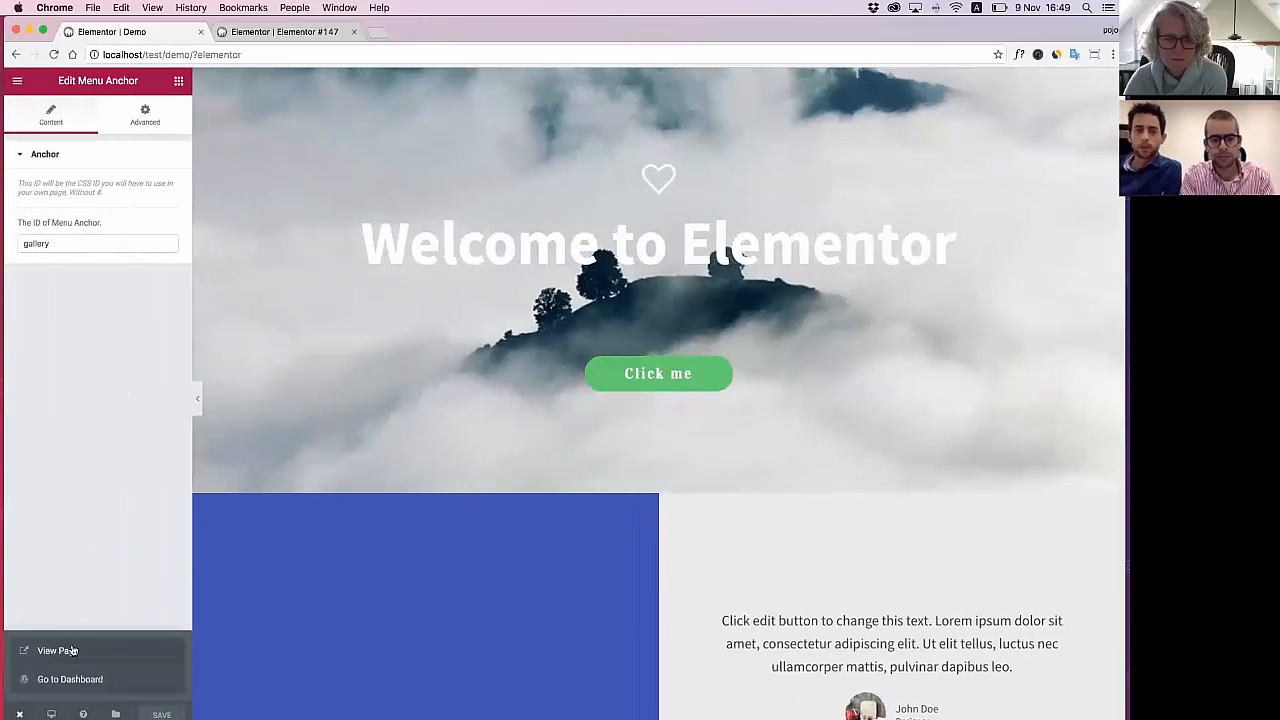
pyautogui.click(74, 650)
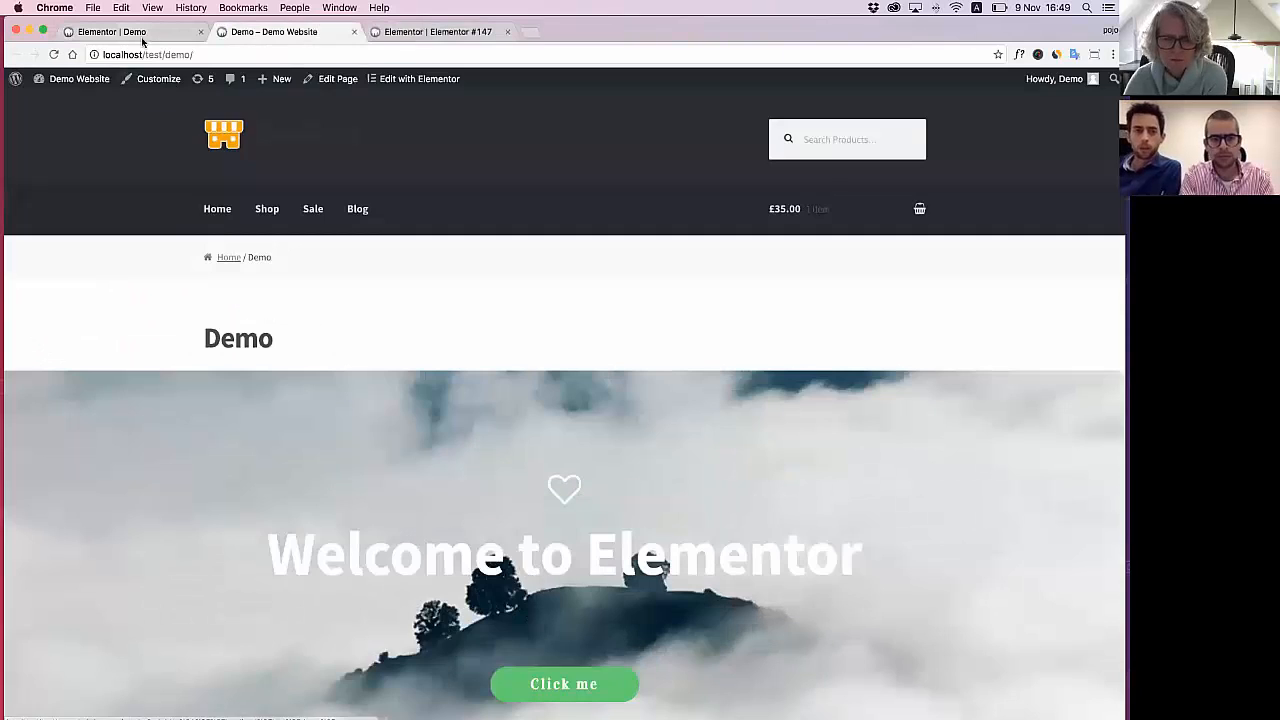
pyautogui.click(142, 35)
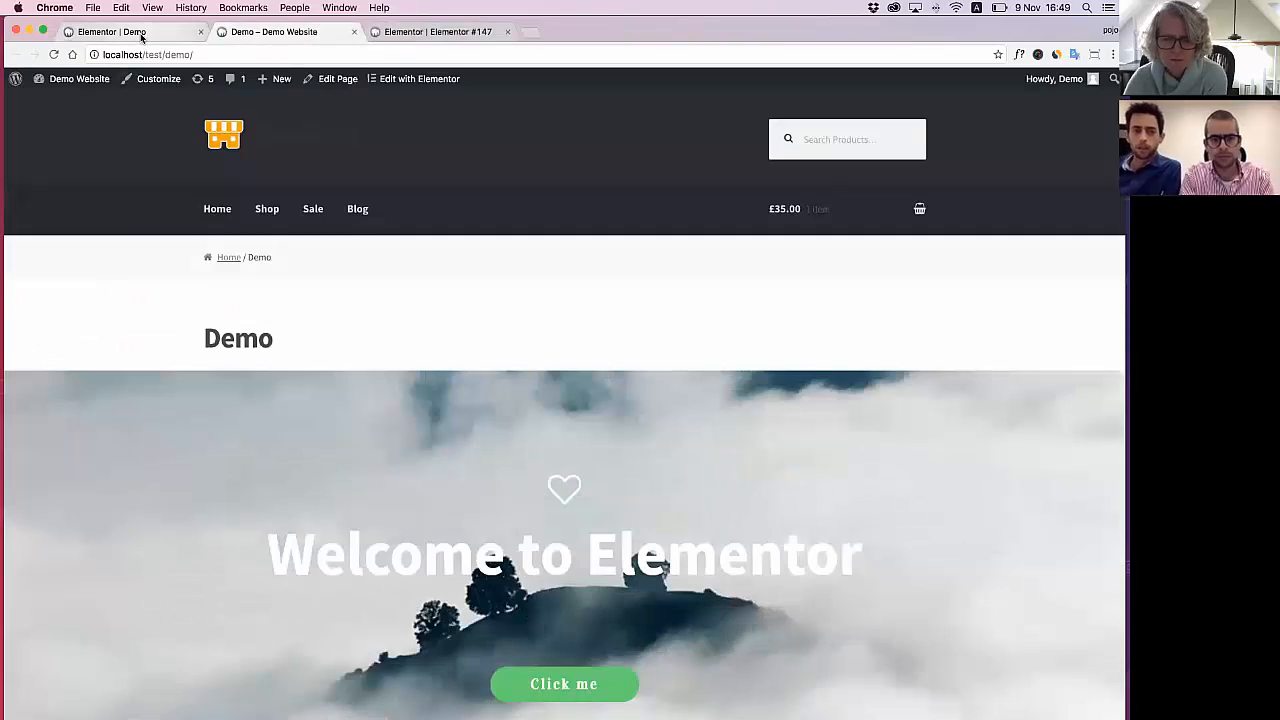
pyautogui.click(261, 35)
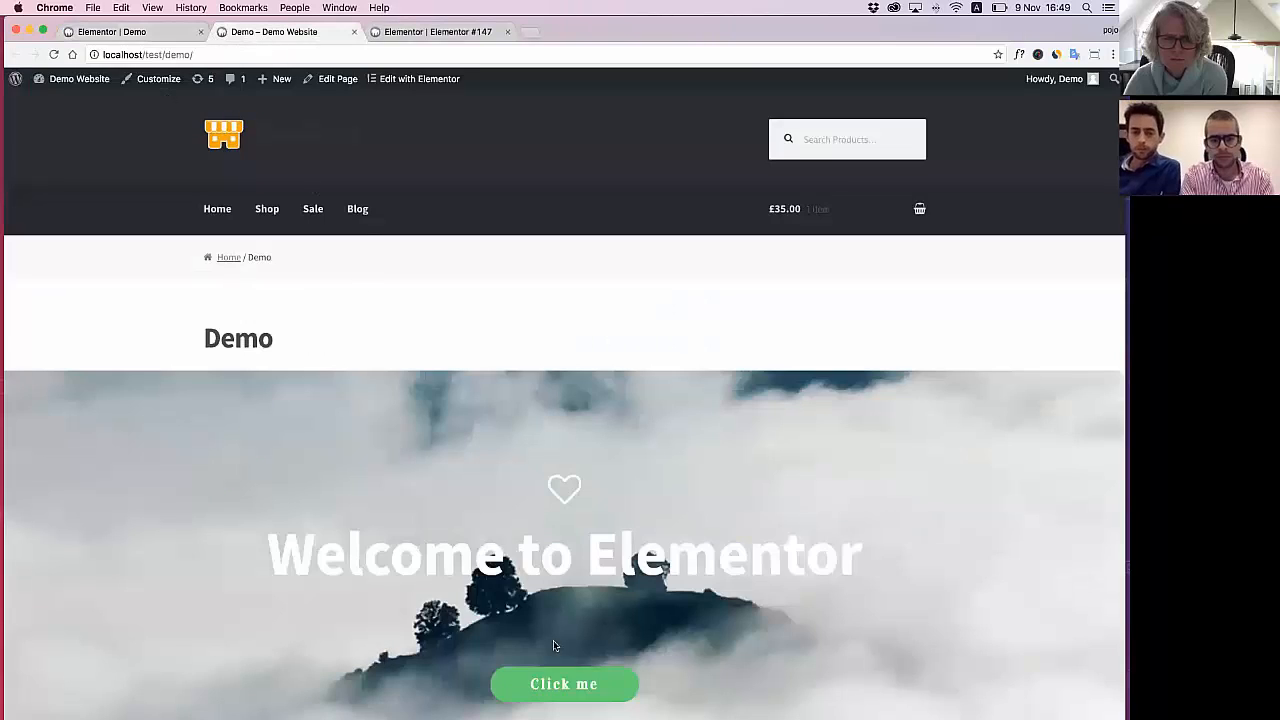
pyautogui.click(562, 684)
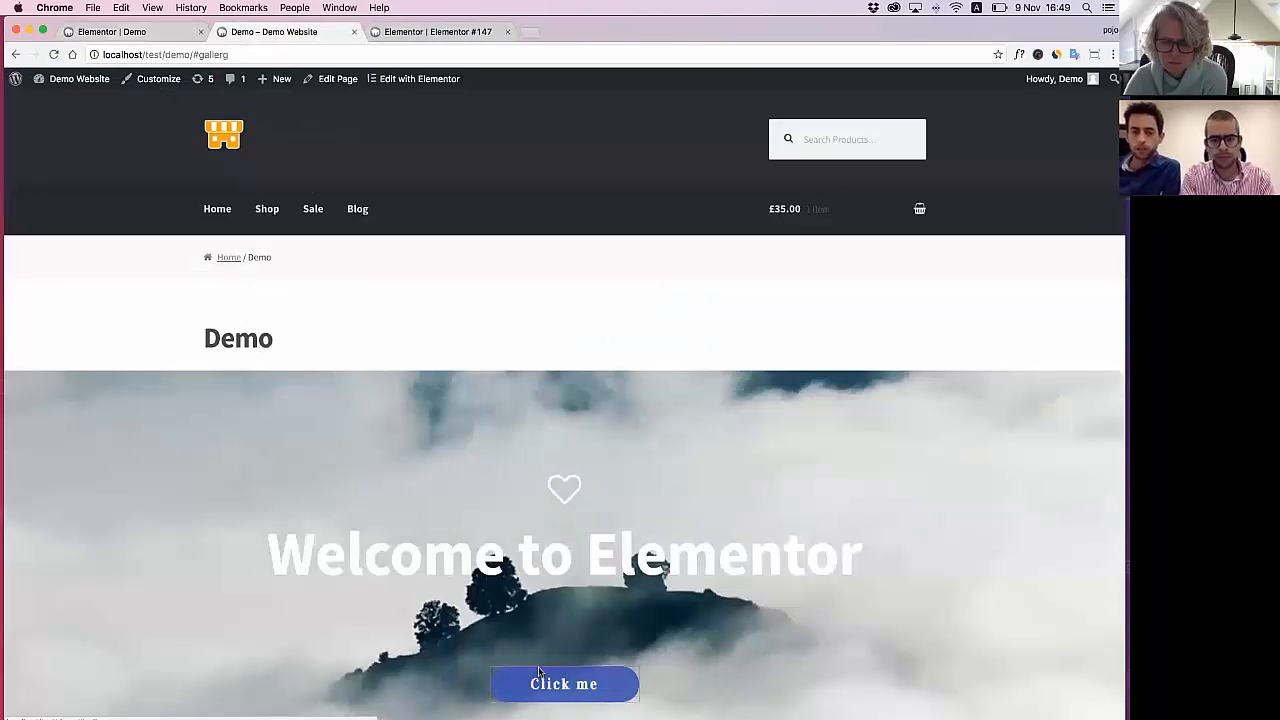
# Return to the Elementor editor, set the Click me button's link to #button and copy the word button
pyautogui.click(172, 37)
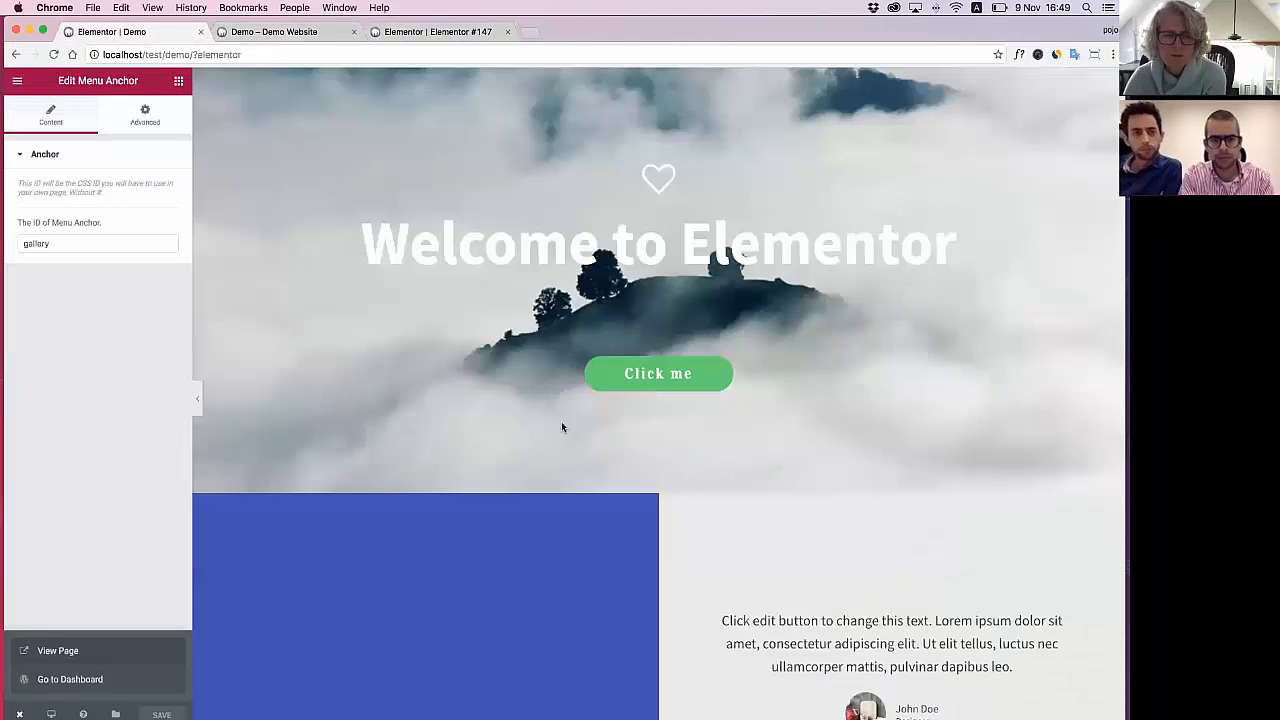
pyautogui.click(323, 360)
pyautogui.click(103, 283)
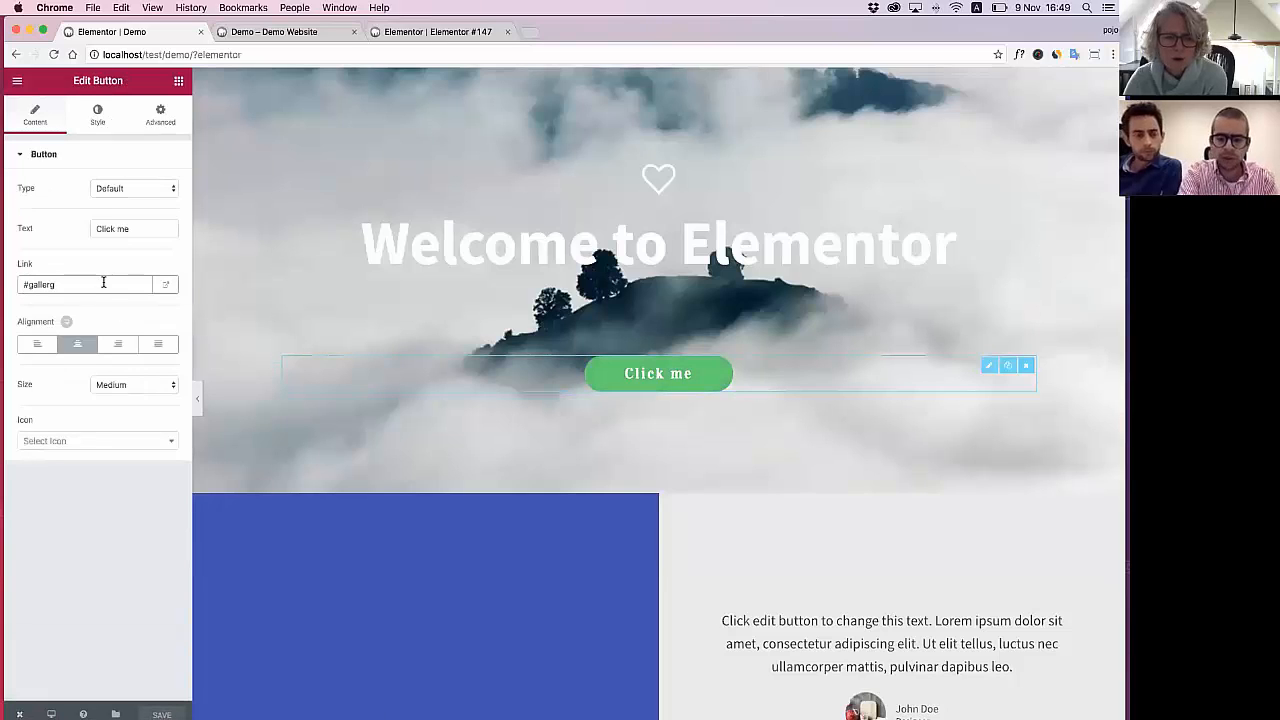
pyautogui.press('BackSpace')
pyautogui.write('i')
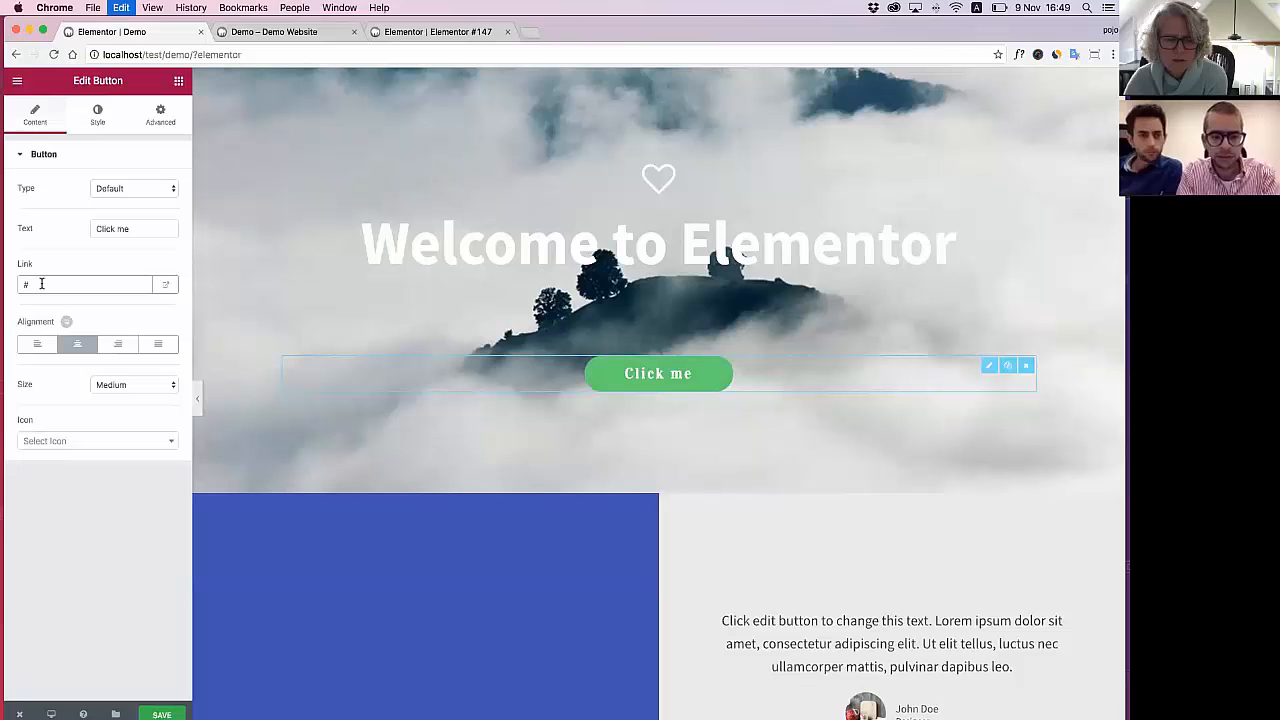
pyautogui.press('super+z')
pyautogui.press('super+c')
# Replace the ID of the menu anchor above the carousel with the copied word button
pyautogui.scroll(-5, 480, 370)
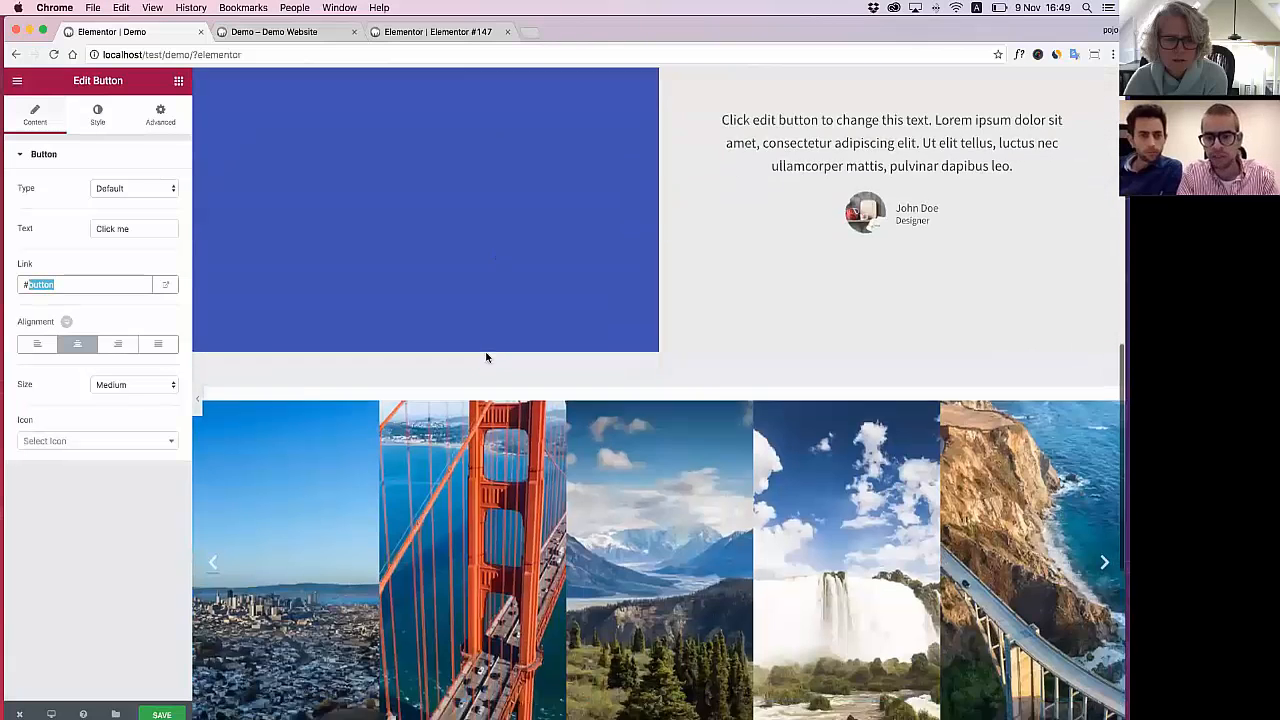
pyautogui.click(469, 390)
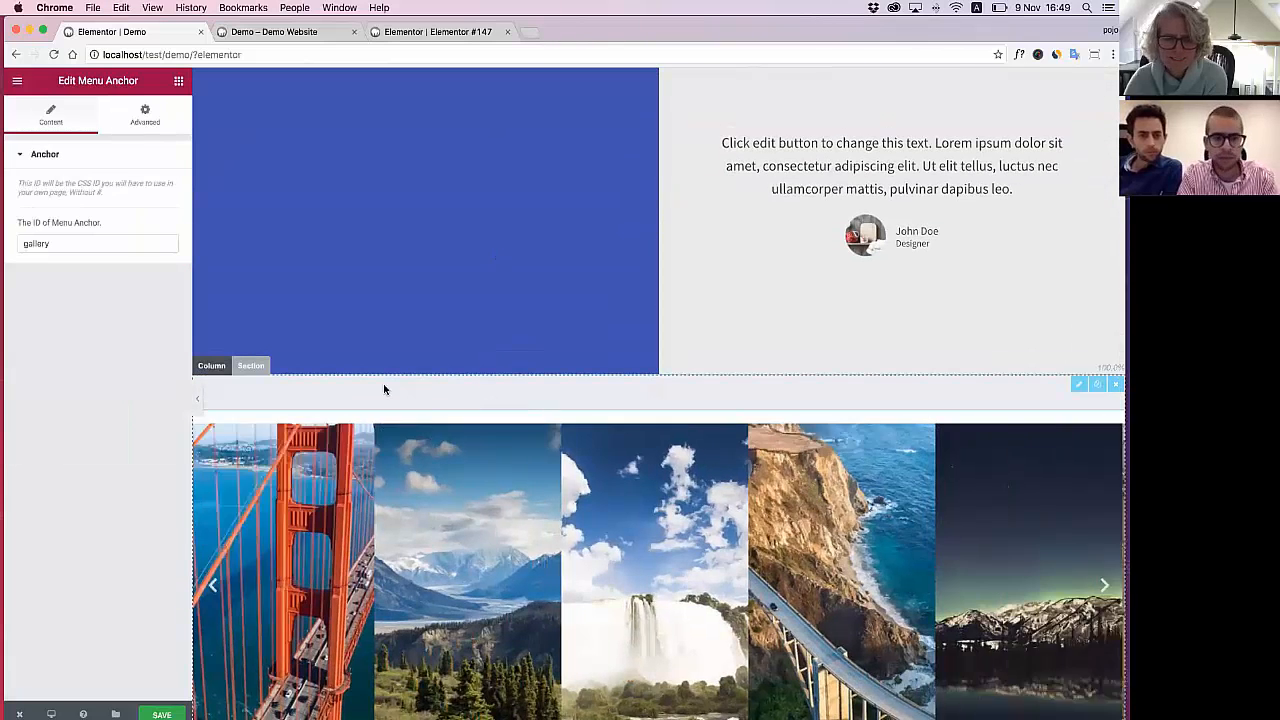
pyautogui.doubleClick(66, 243)
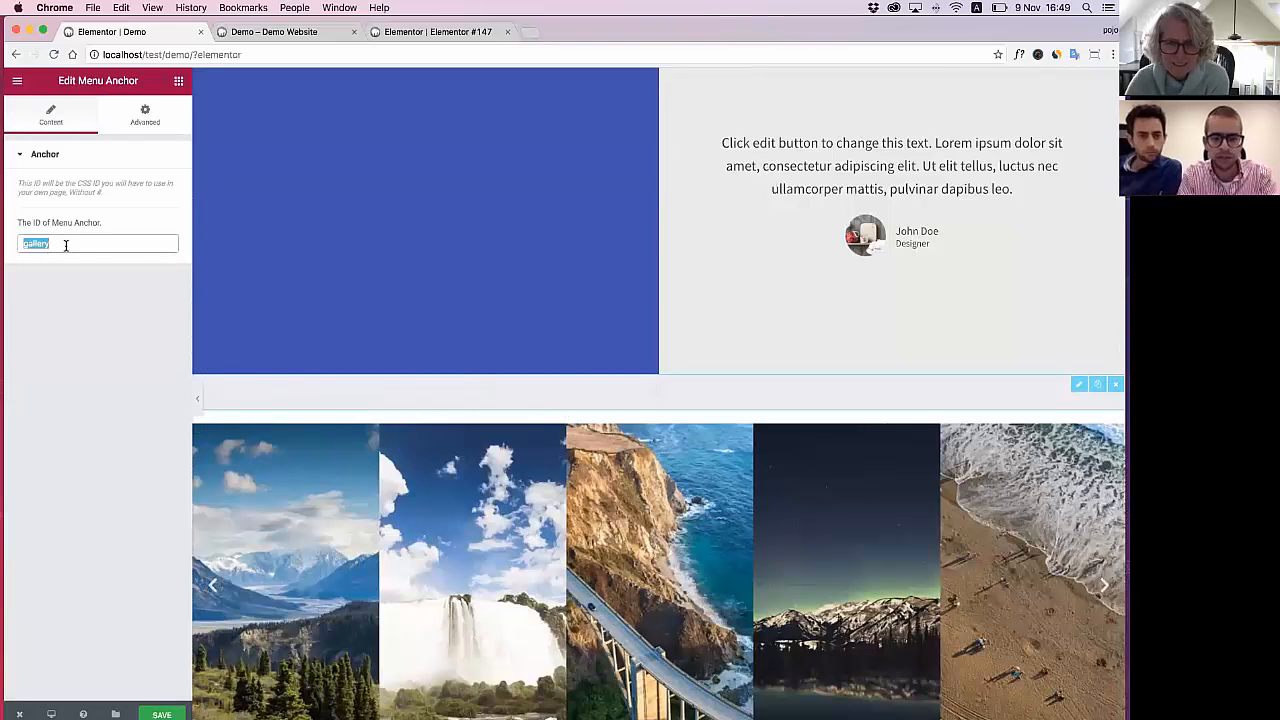
pyautogui.press('super+v')
pyautogui.scroll(10, 379, 286)
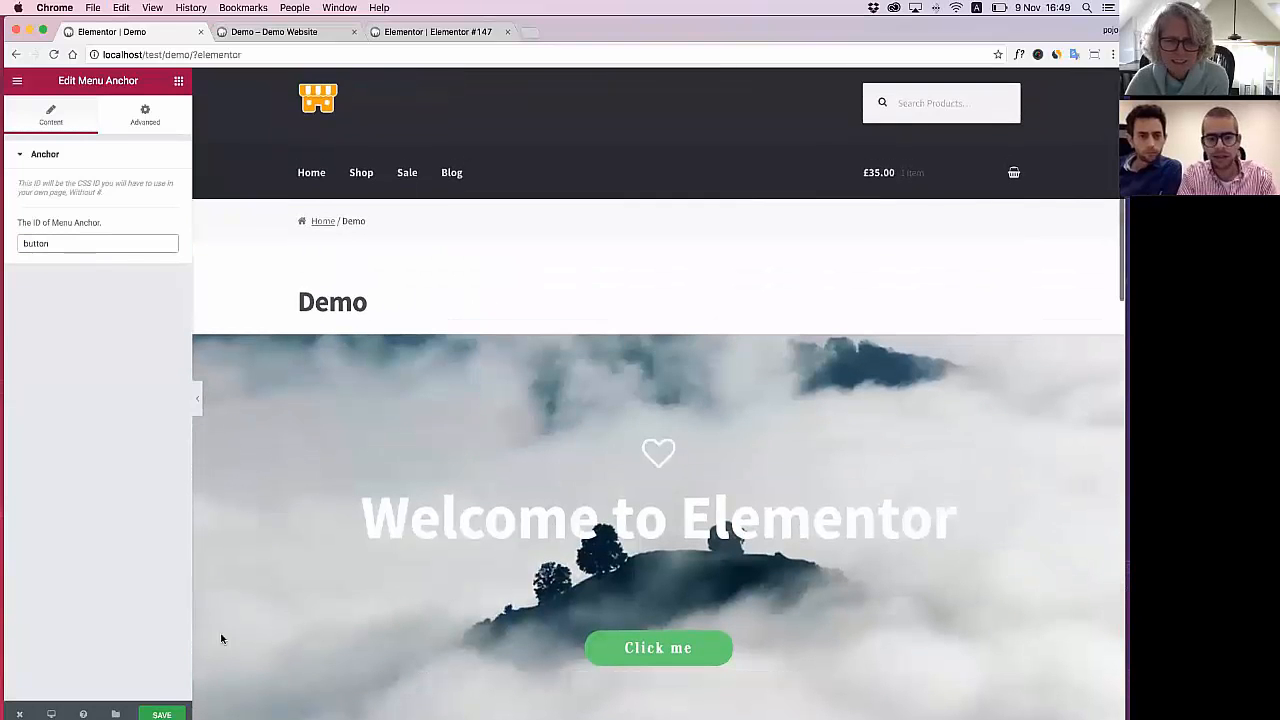
# Preview the welcome section with the editing panel hidden, restore the panel and save the page
pyautogui.click(195, 397)
pyautogui.scroll(-1, 711, 463)
pyautogui.scroll(-3, 711, 463)
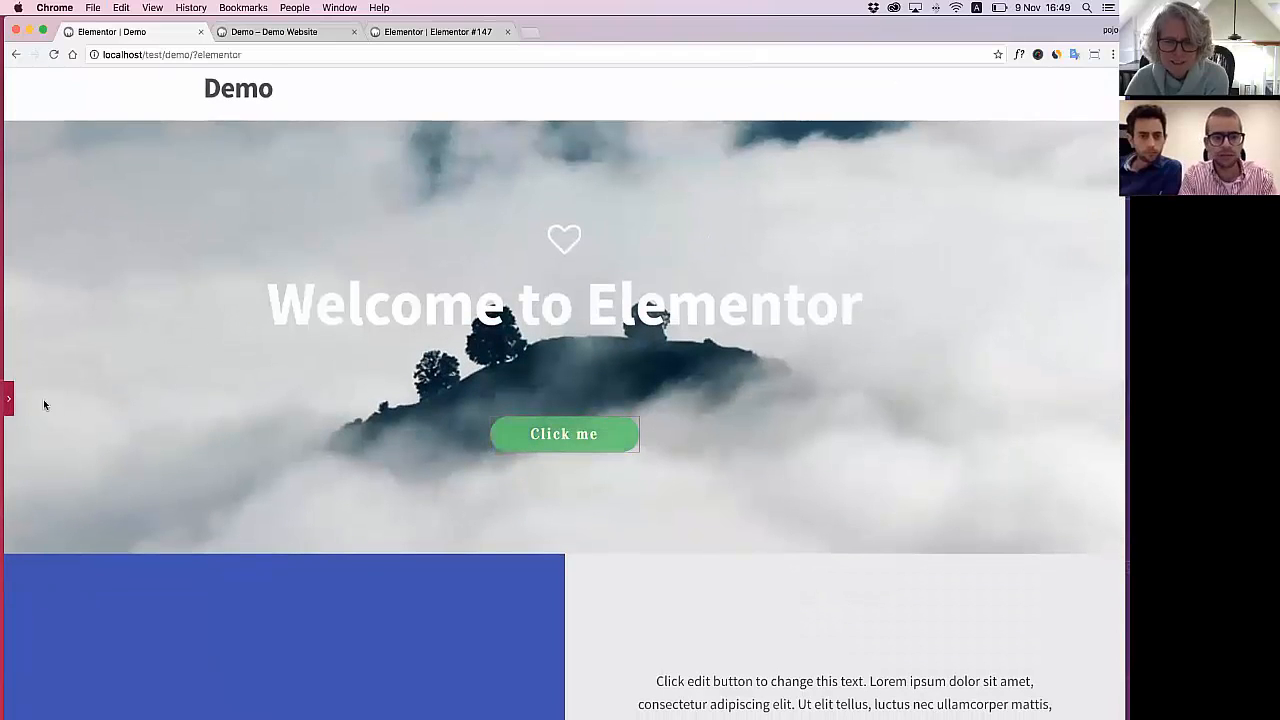
pyautogui.click(8, 400)
pyautogui.scroll(-1, 460, 448)
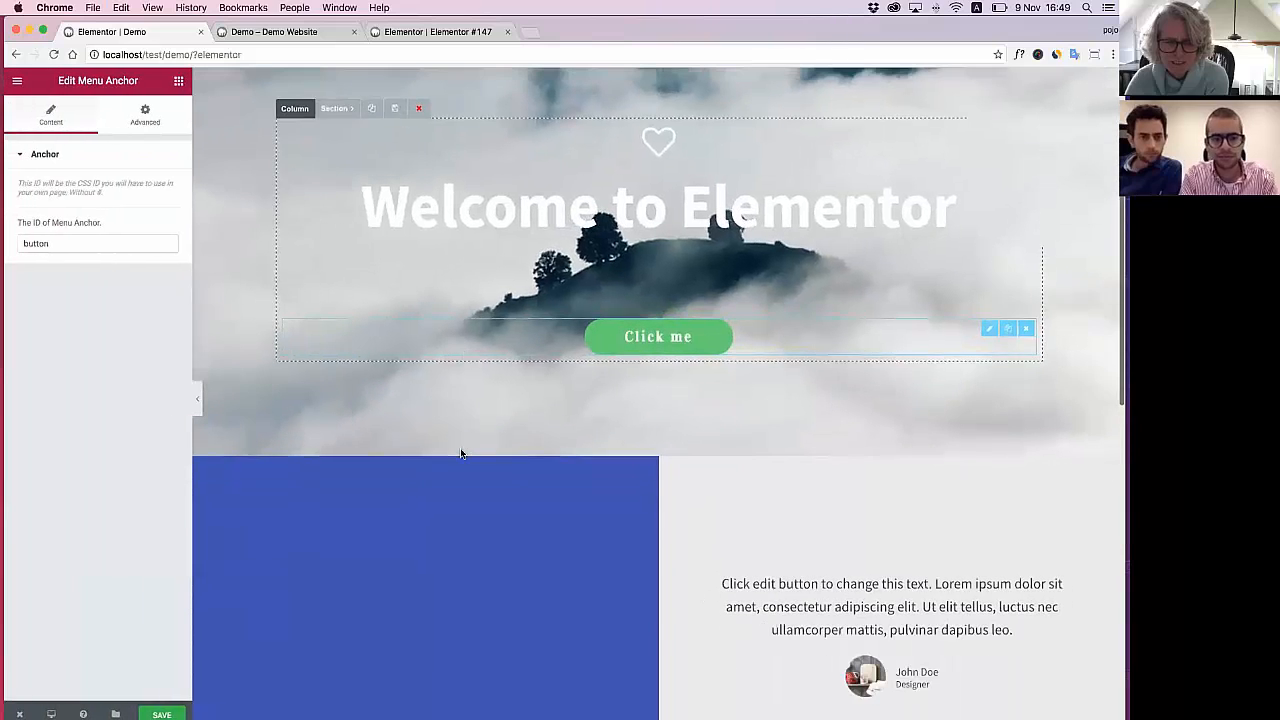
pyautogui.click(162, 715)
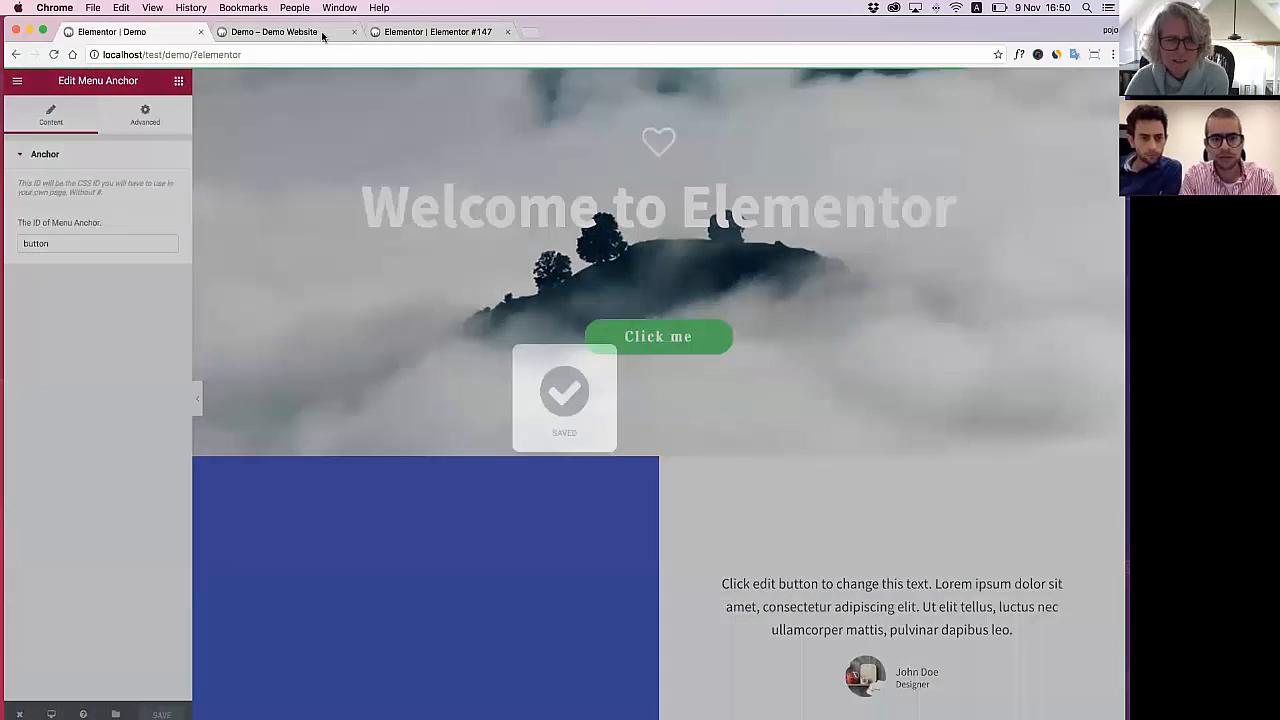
# Switch to the live Demo page and test the Click me button's link to the carousel
pyautogui.click(322, 35)
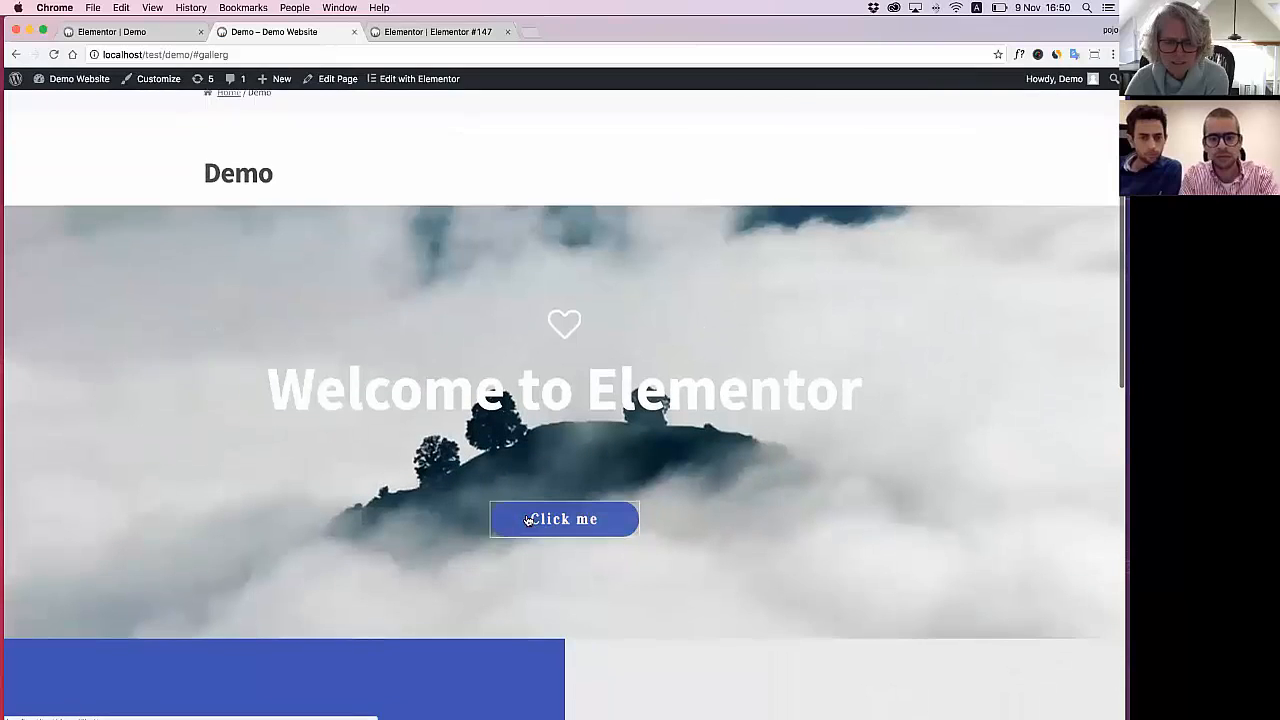
pyautogui.scroll(10, 527, 518)
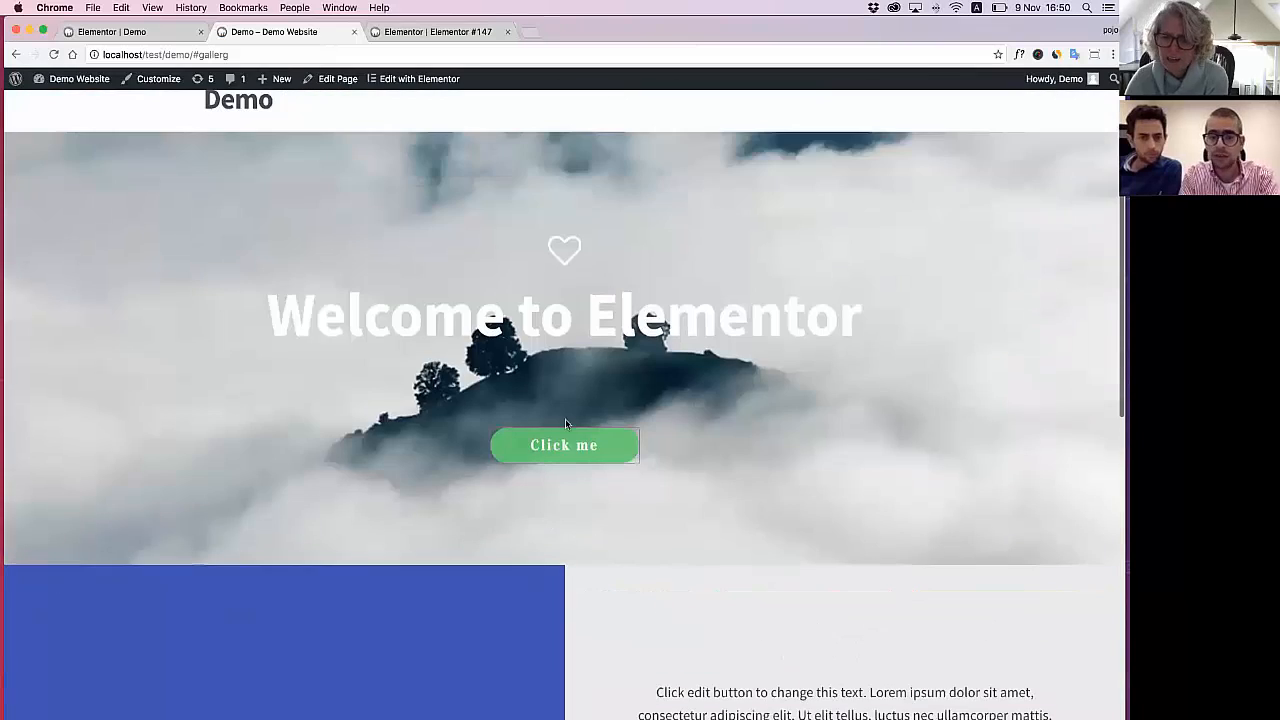
pyautogui.click(548, 450)
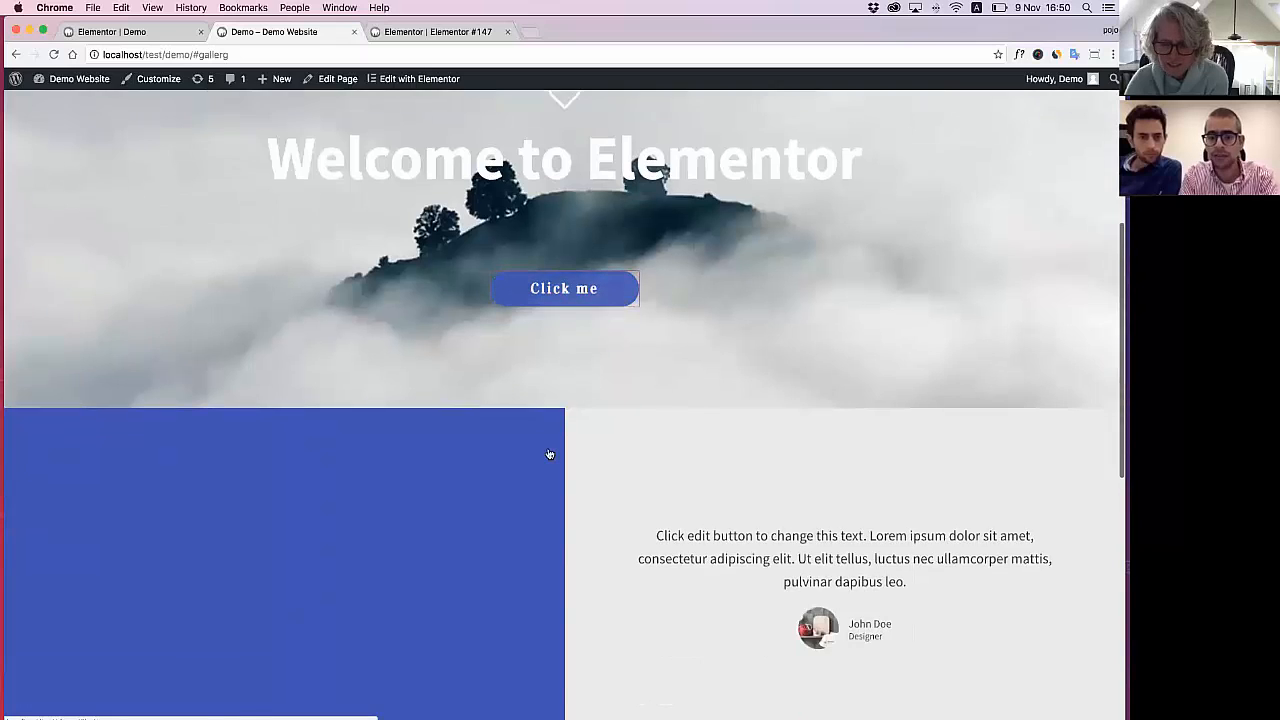
pyautogui.scroll(5, 585, 236)
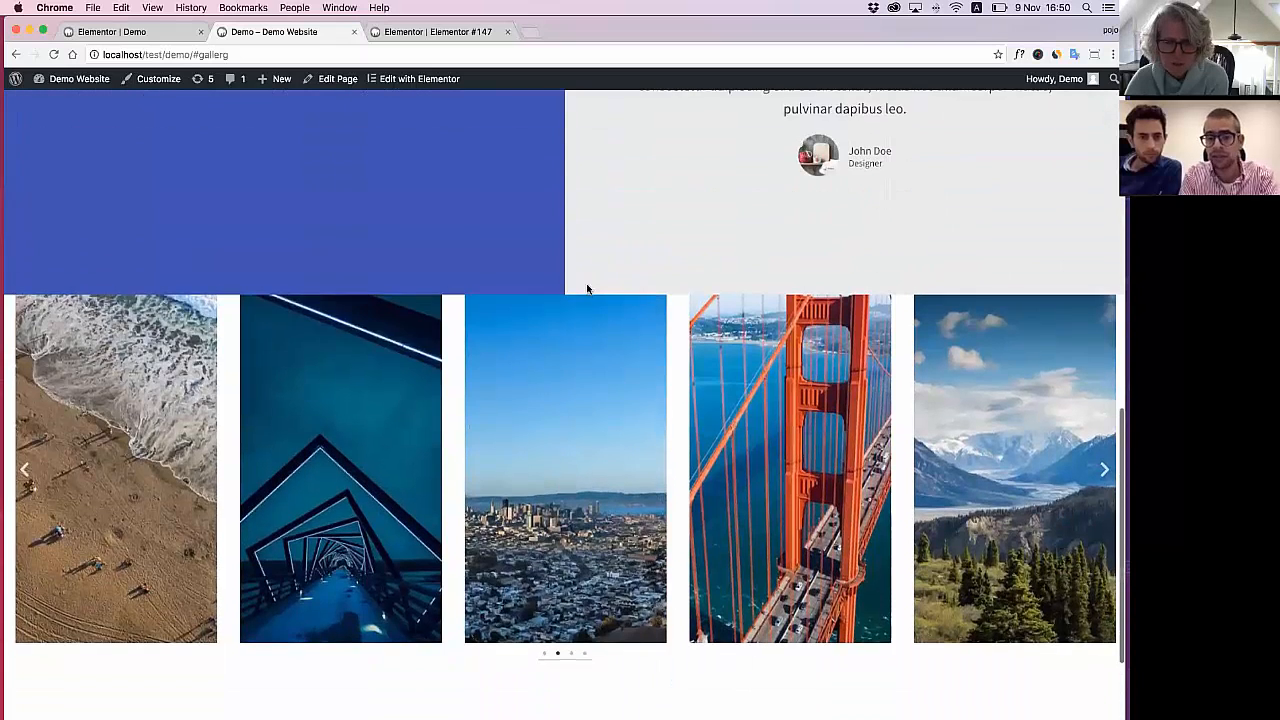
pyautogui.scroll(-5, 573, 216)
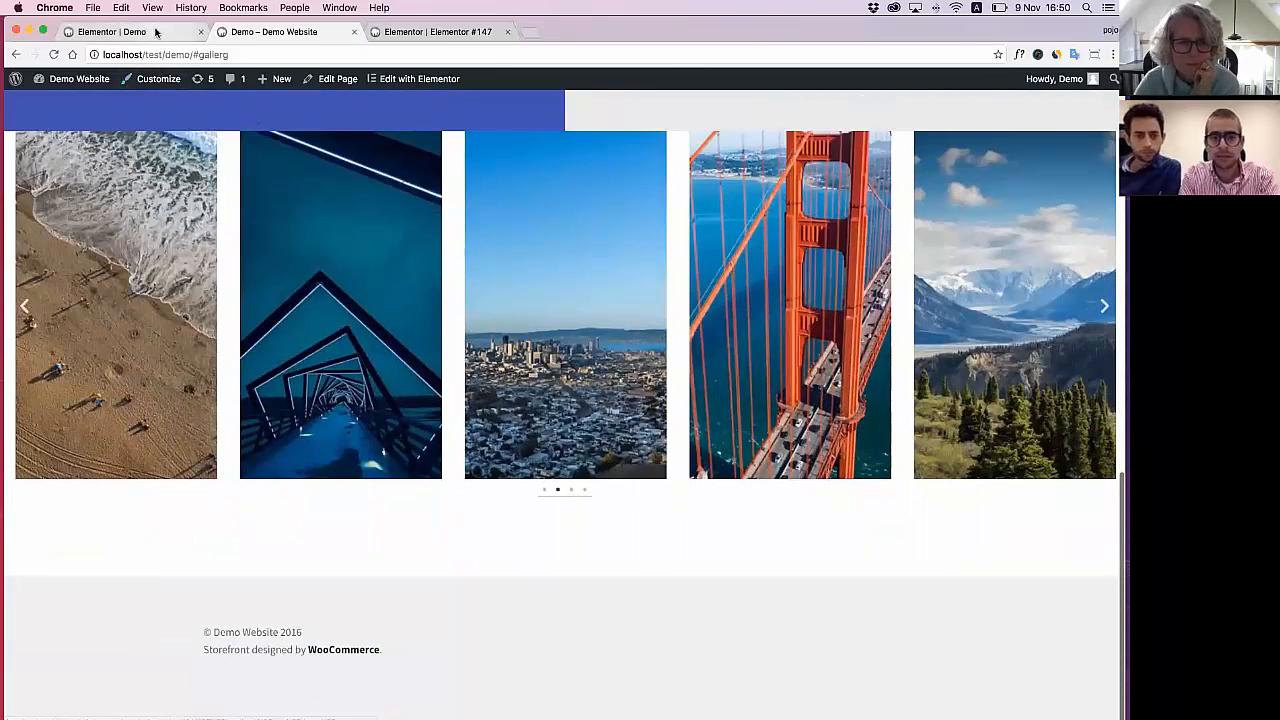
# Return to the Elementor editor, locate the Menu Anchor widget and open the settings of the anchor above the carousel
pyautogui.click(112, 31)
pyautogui.scroll(-3, 596, 416)
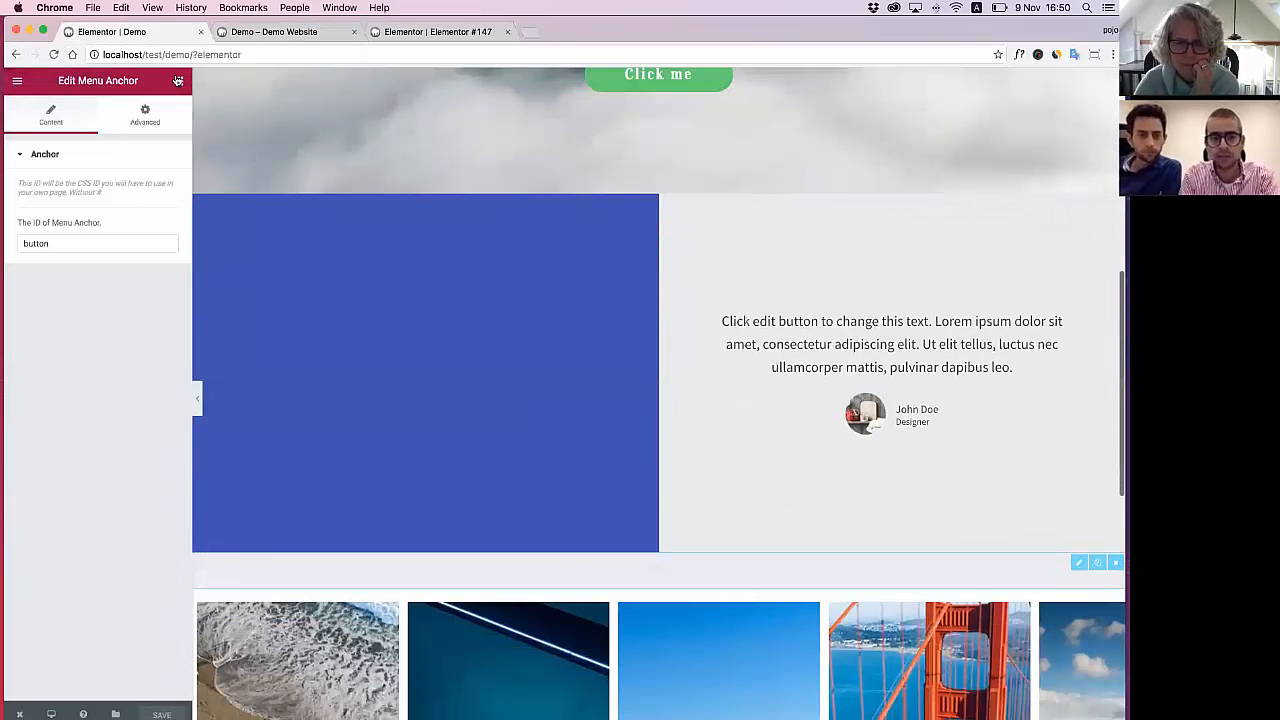
pyautogui.click(178, 80)
pyautogui.scroll(-10, 82, 338)
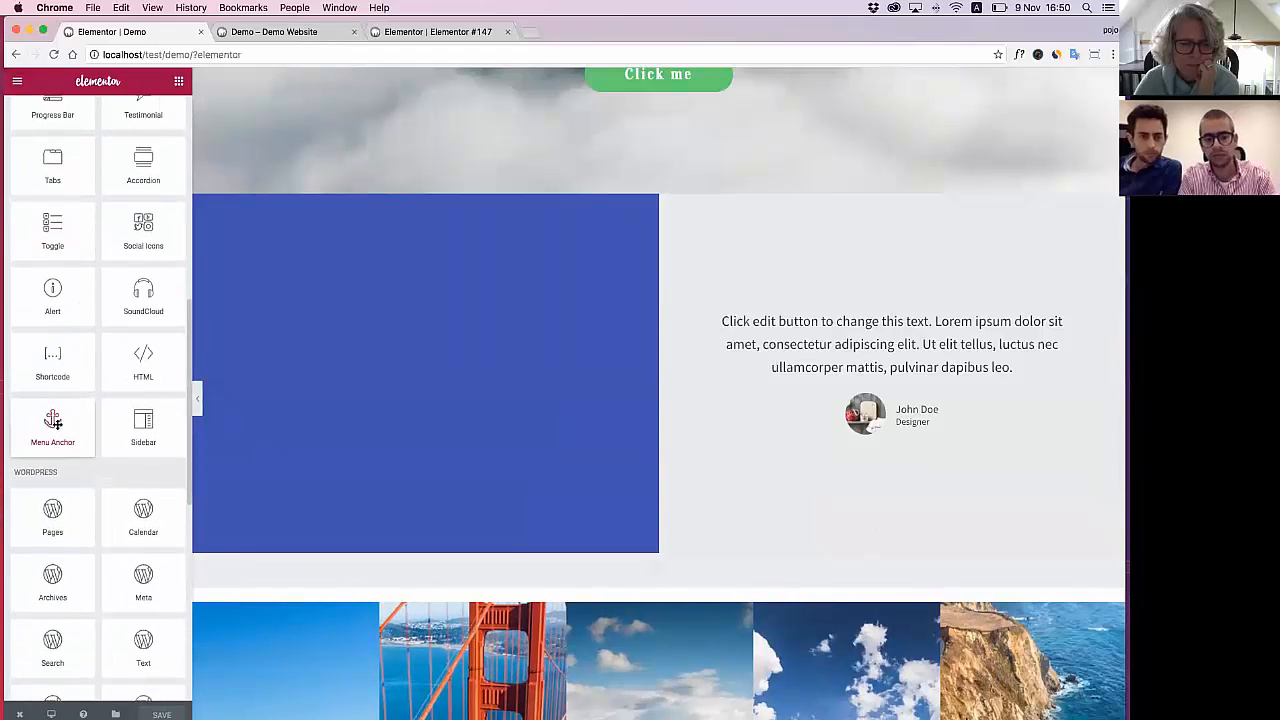
pyautogui.moveTo(55, 420); pyautogui.dragTo(367, 568)
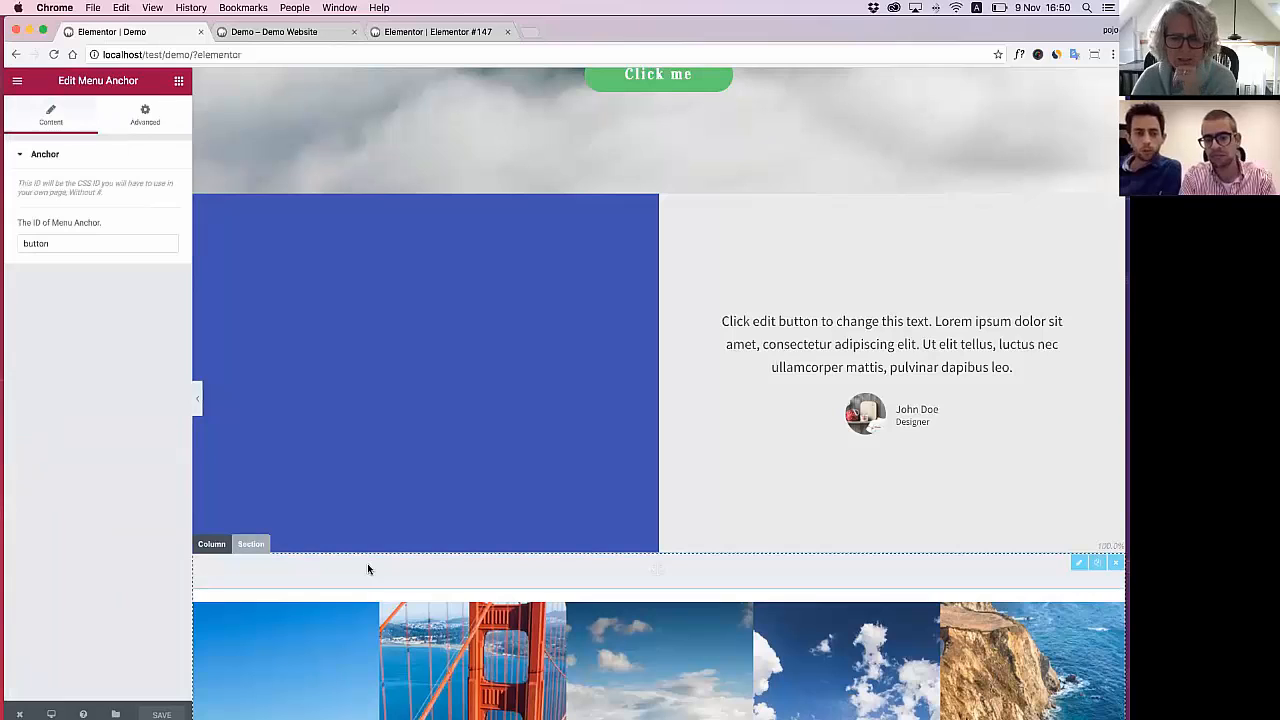
# Add a new single-column section below the image carousel
pyautogui.scroll(-3, 443, 380)
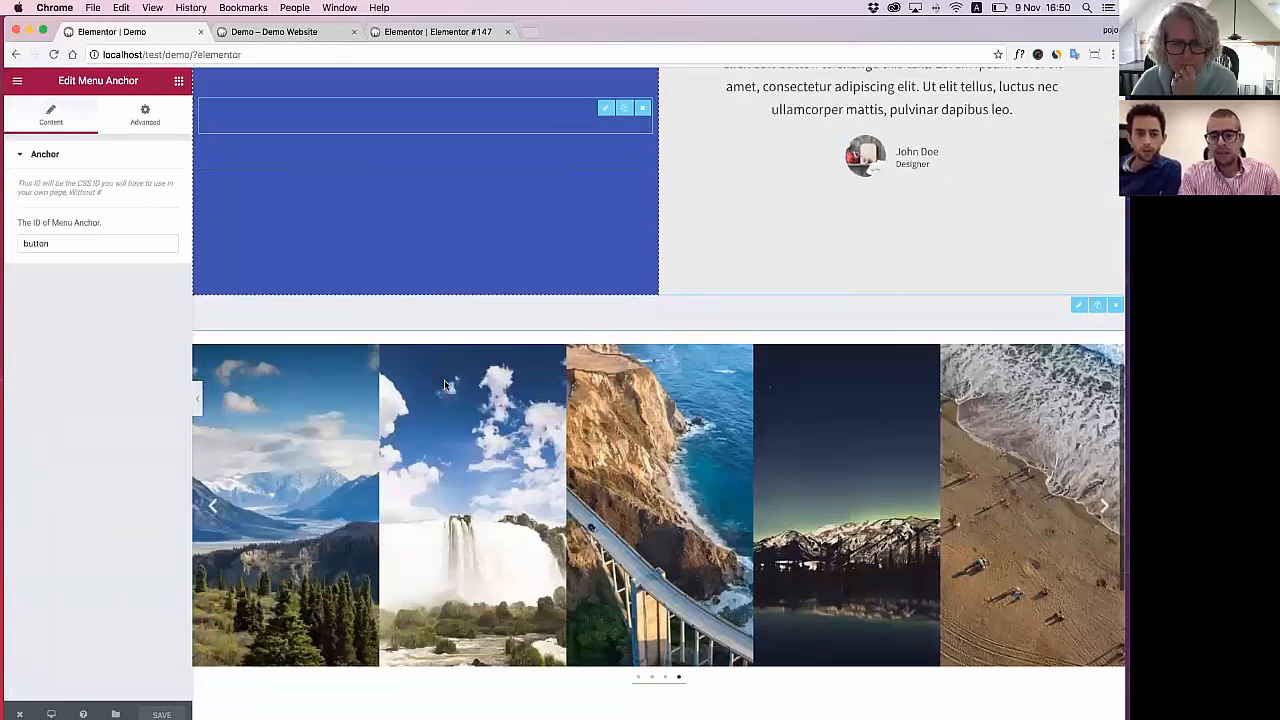
pyautogui.scroll(-3, 444, 380)
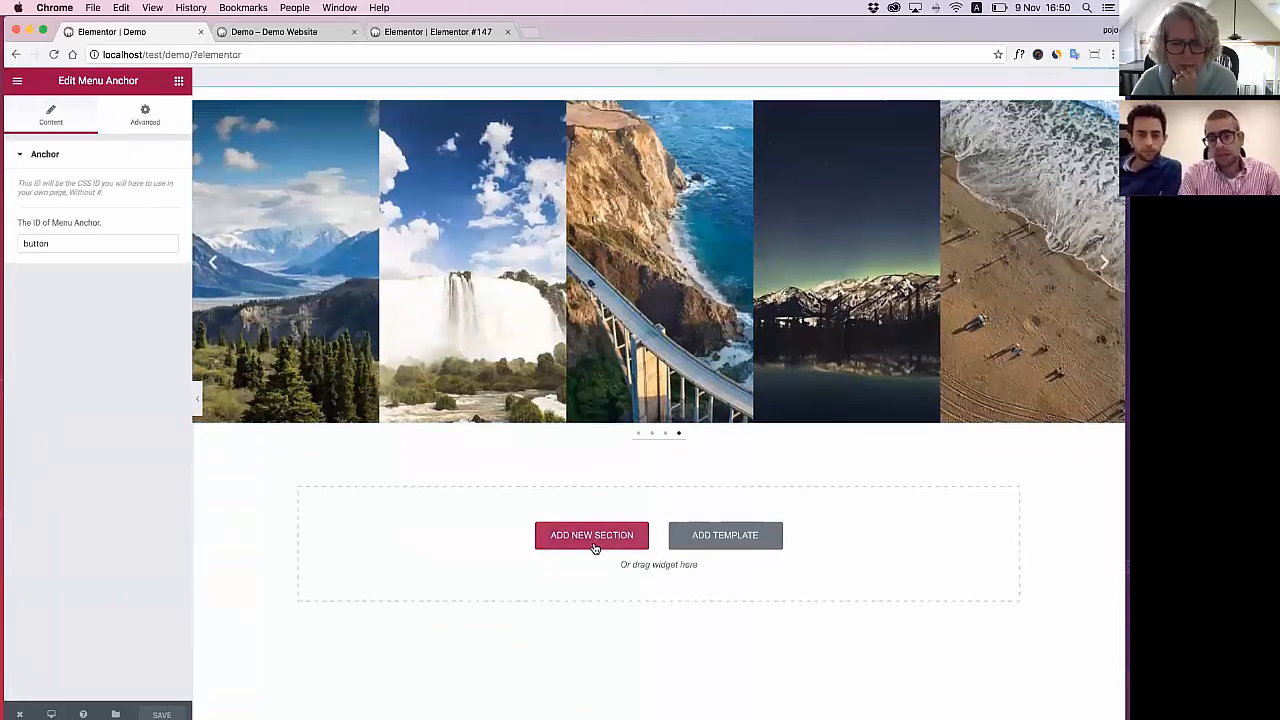
pyautogui.click(592, 540)
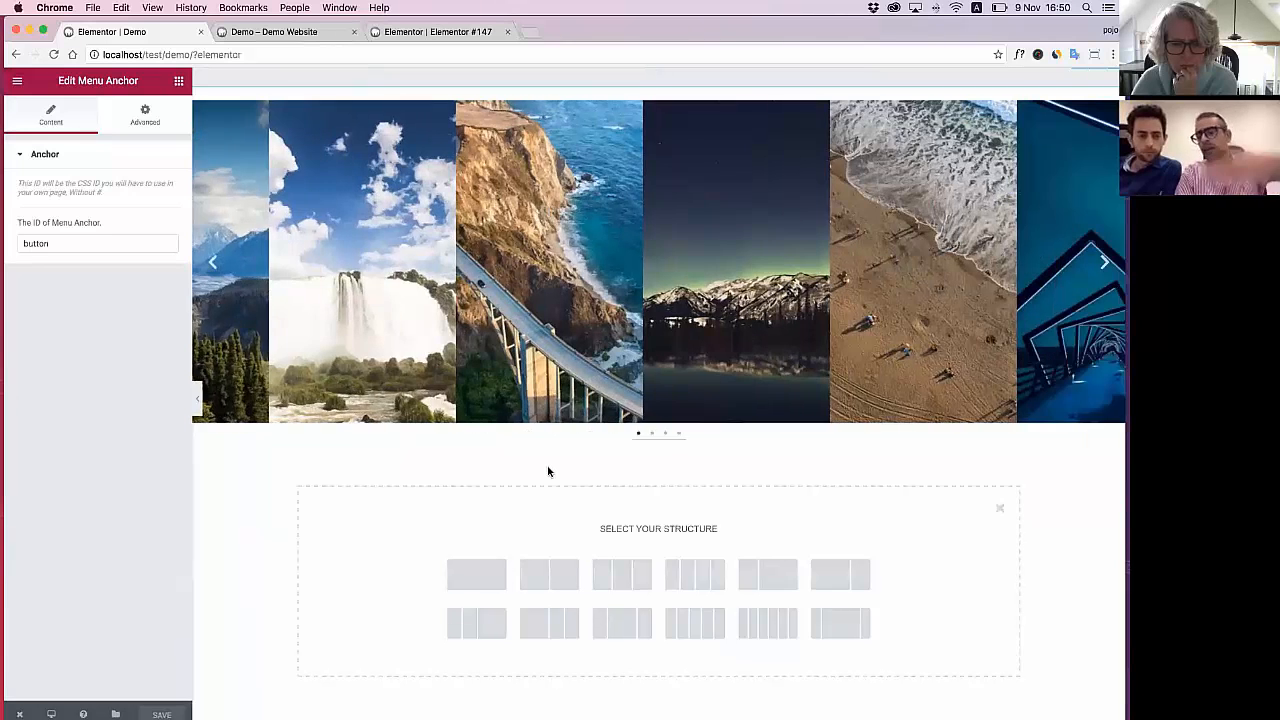
pyautogui.click(481, 576)
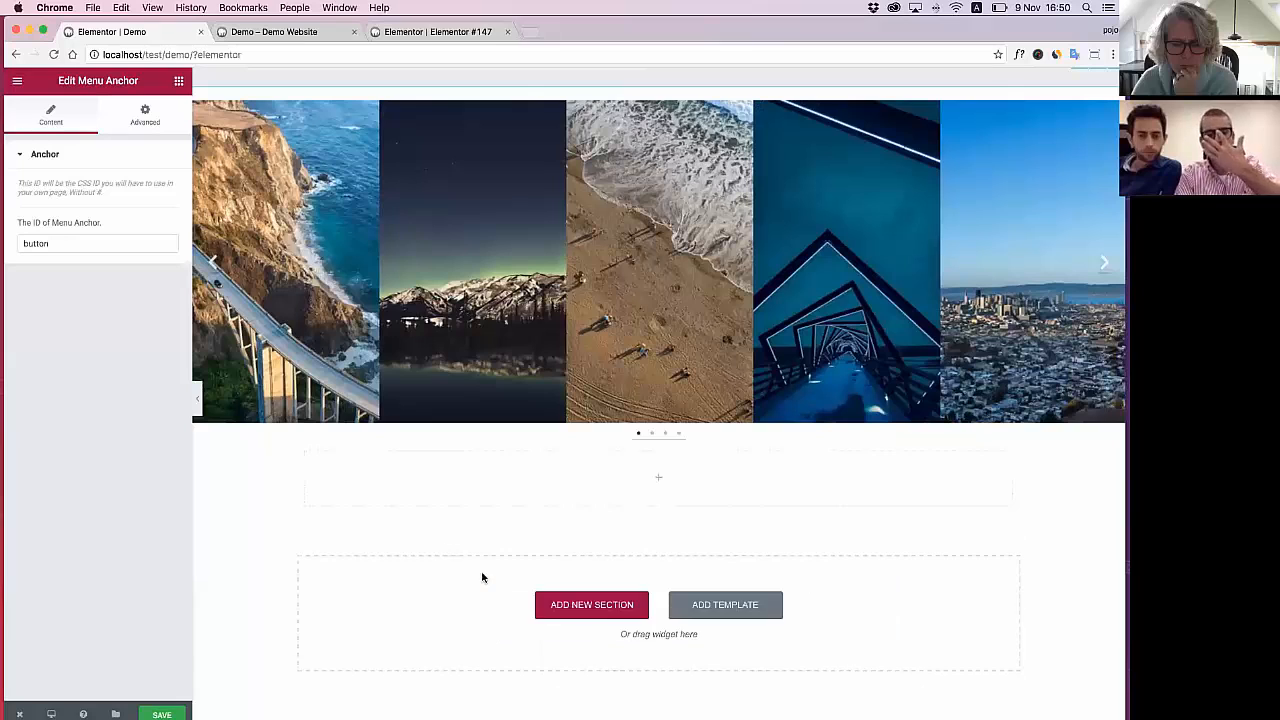
# Place an Icon Box widget in the empty column of the new section
pyautogui.click(178, 81)
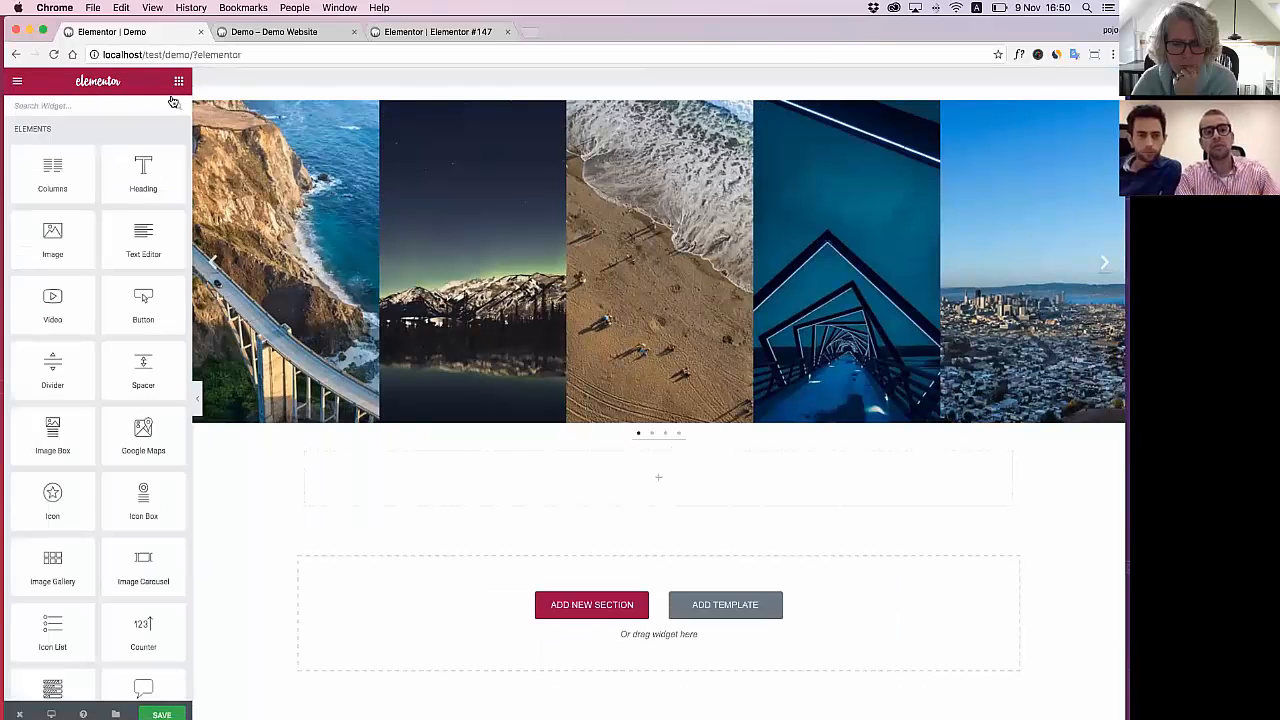
pyautogui.click(321, 433)
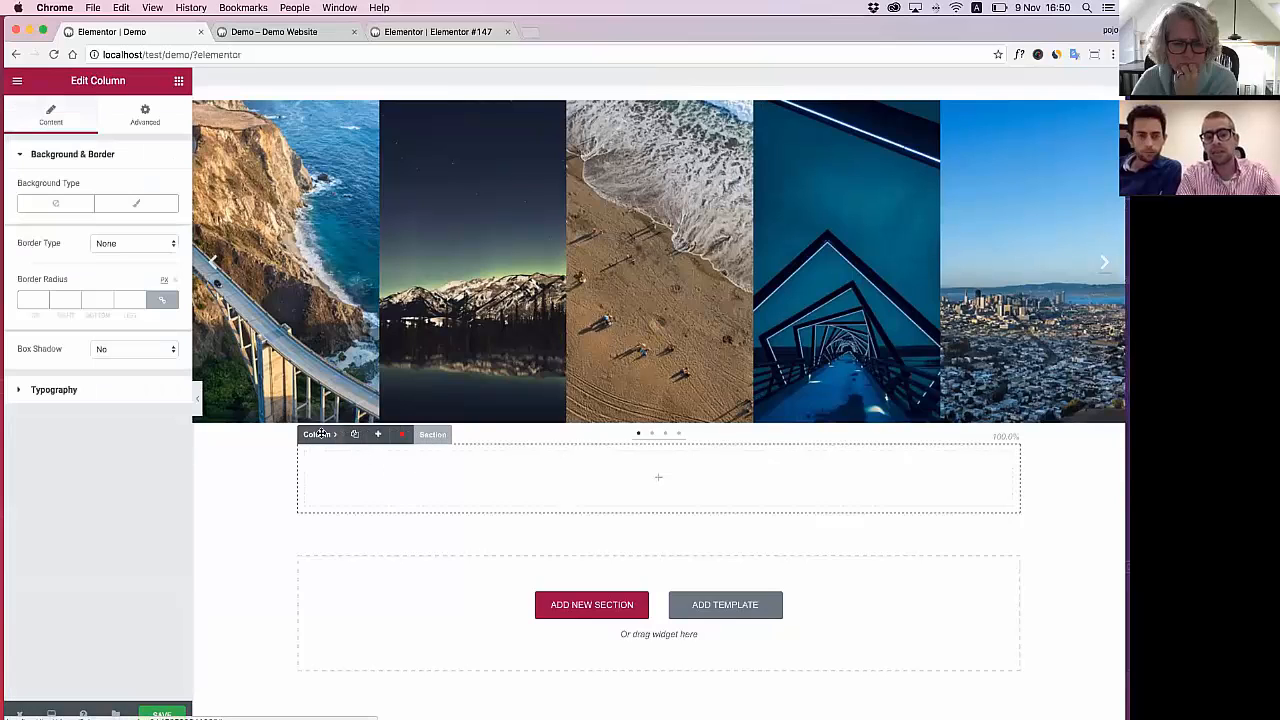
pyautogui.click(178, 81)
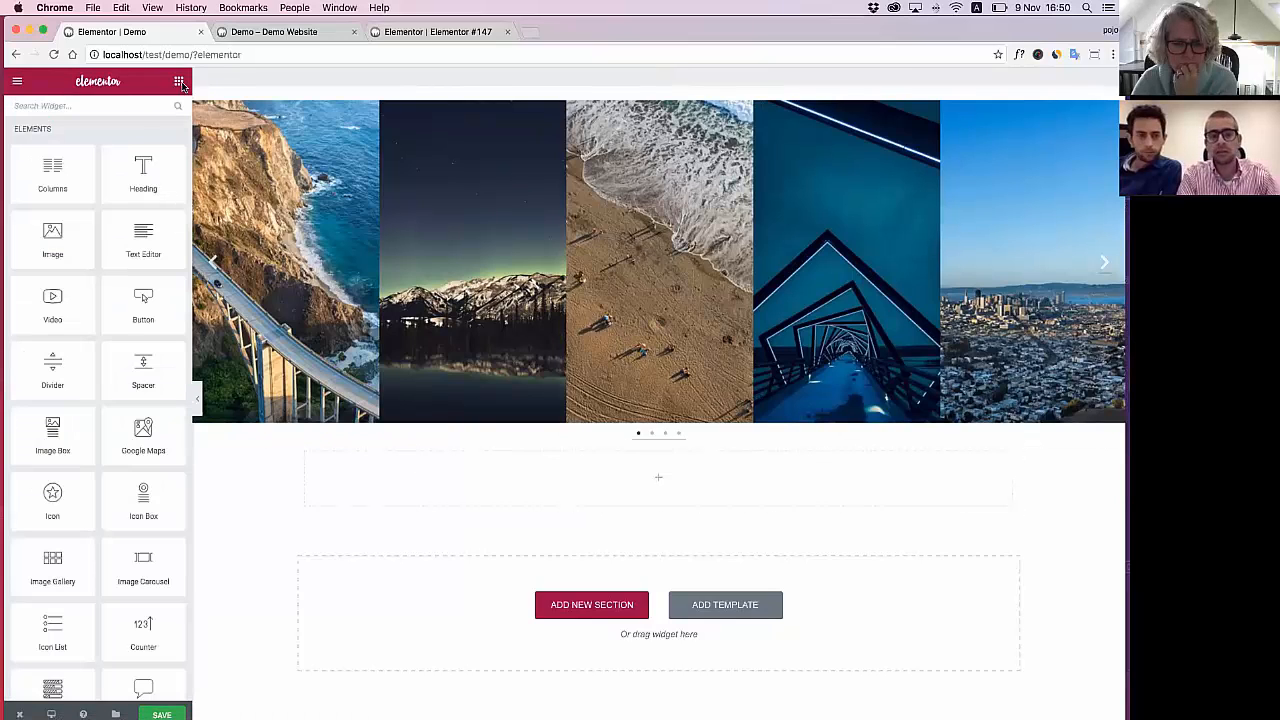
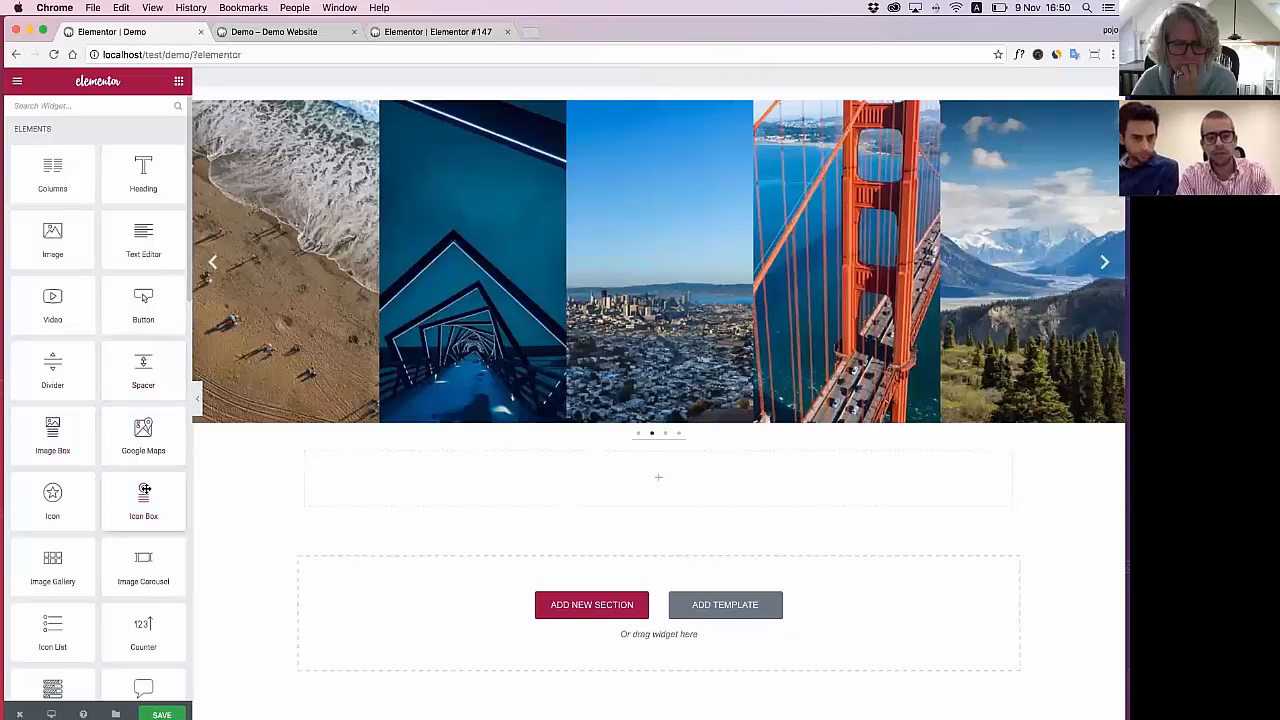
pyautogui.moveTo(145, 492); pyautogui.dragTo(332, 490)
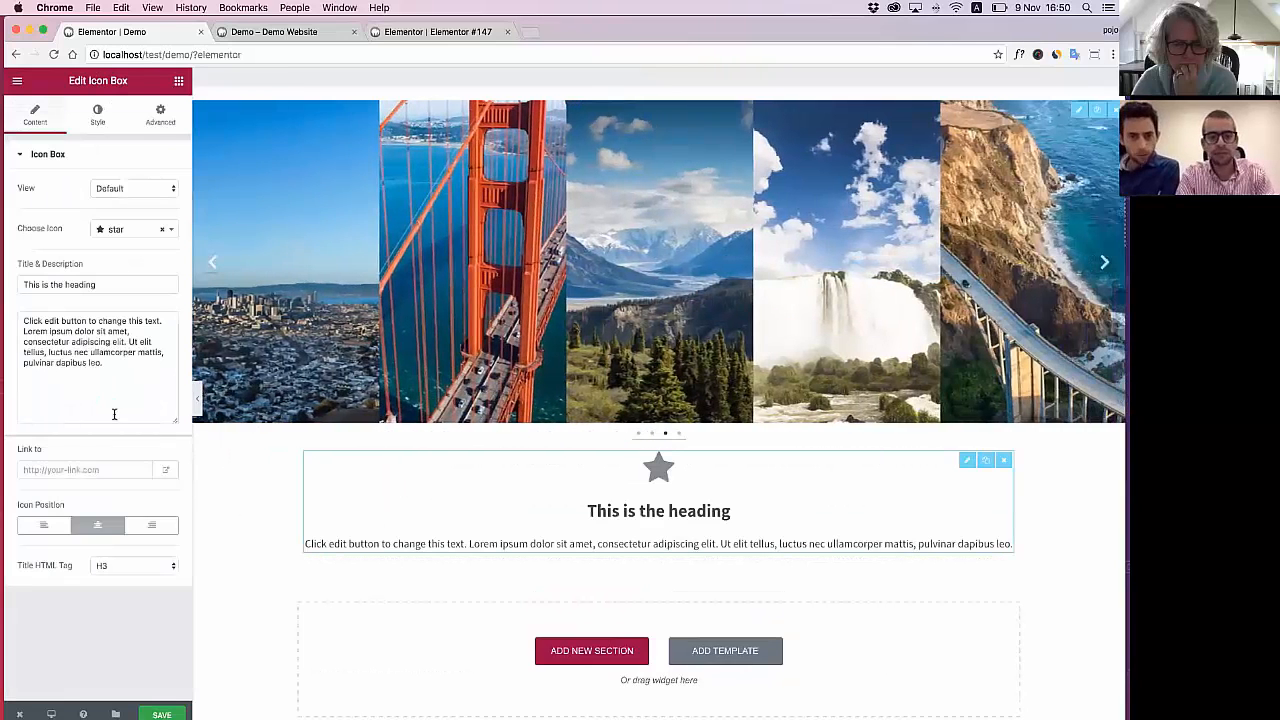
# Duplicate the icon box column twice to make three equal columns
pyautogui.click(314, 435)
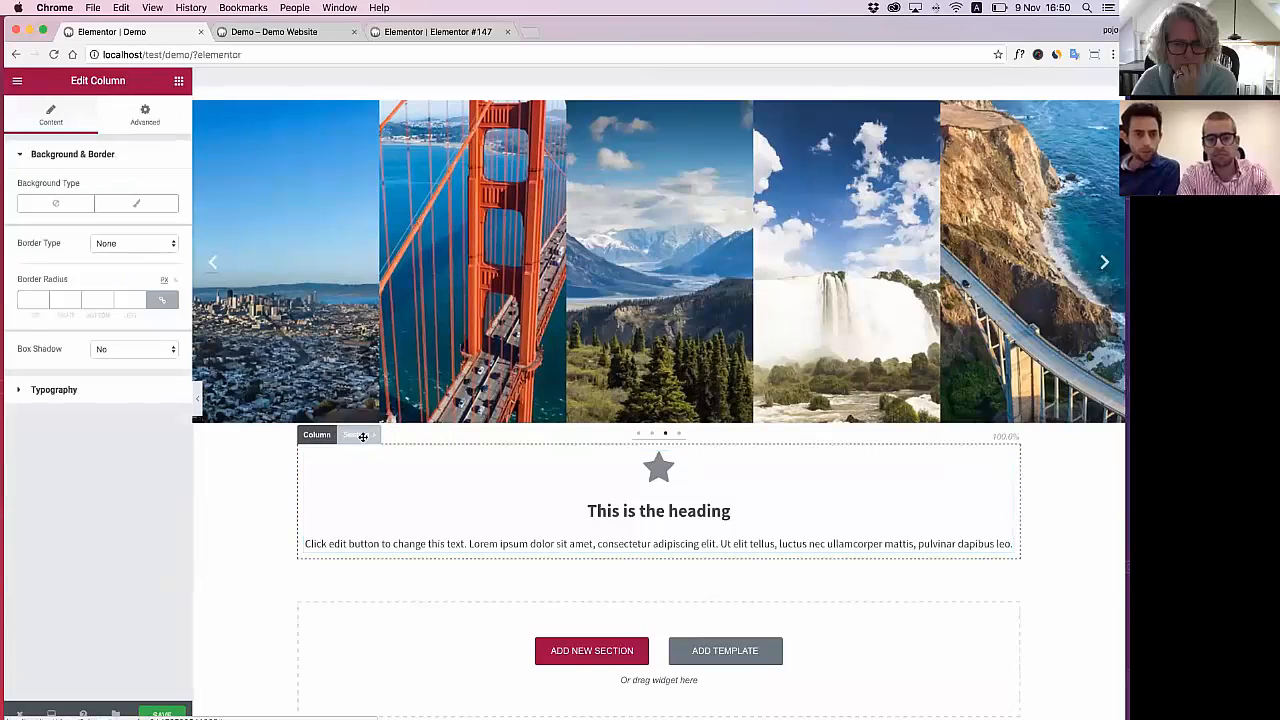
pyautogui.moveTo(313, 435)
pyautogui.click(356, 434)
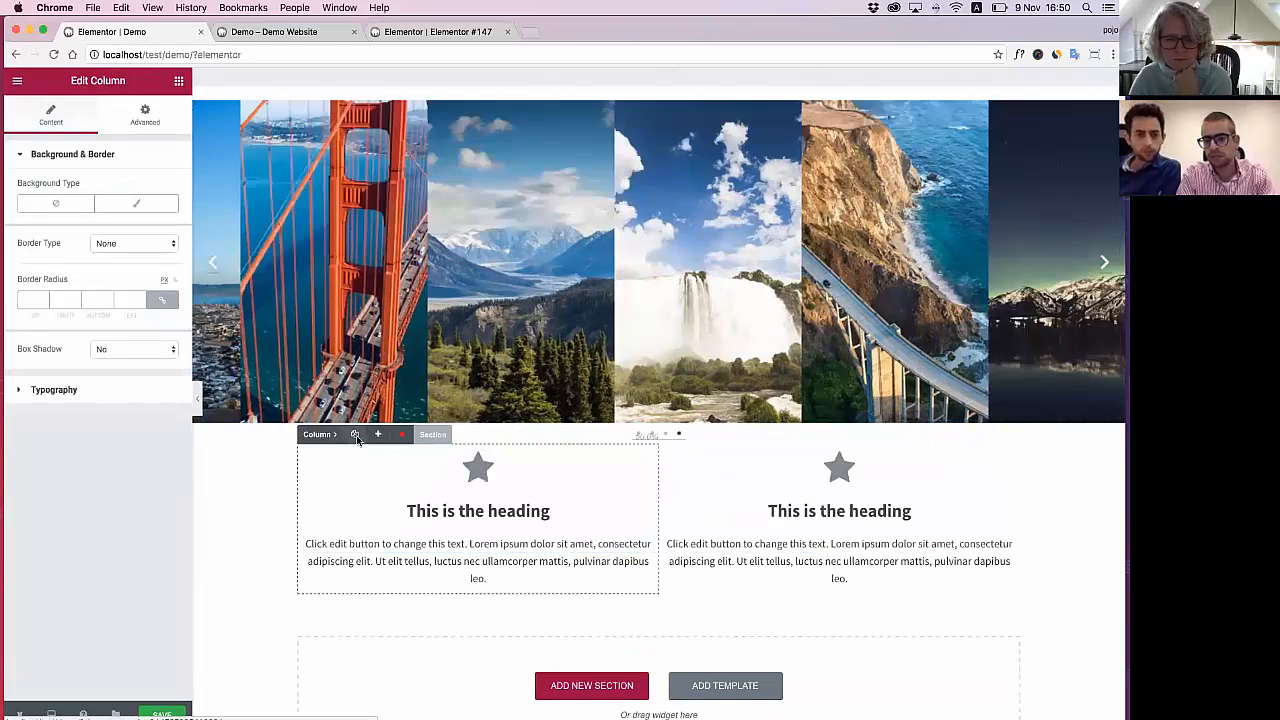
pyautogui.click(356, 436)
# Set the columns gap of the icon box section to Wider
pyautogui.click(352, 434)
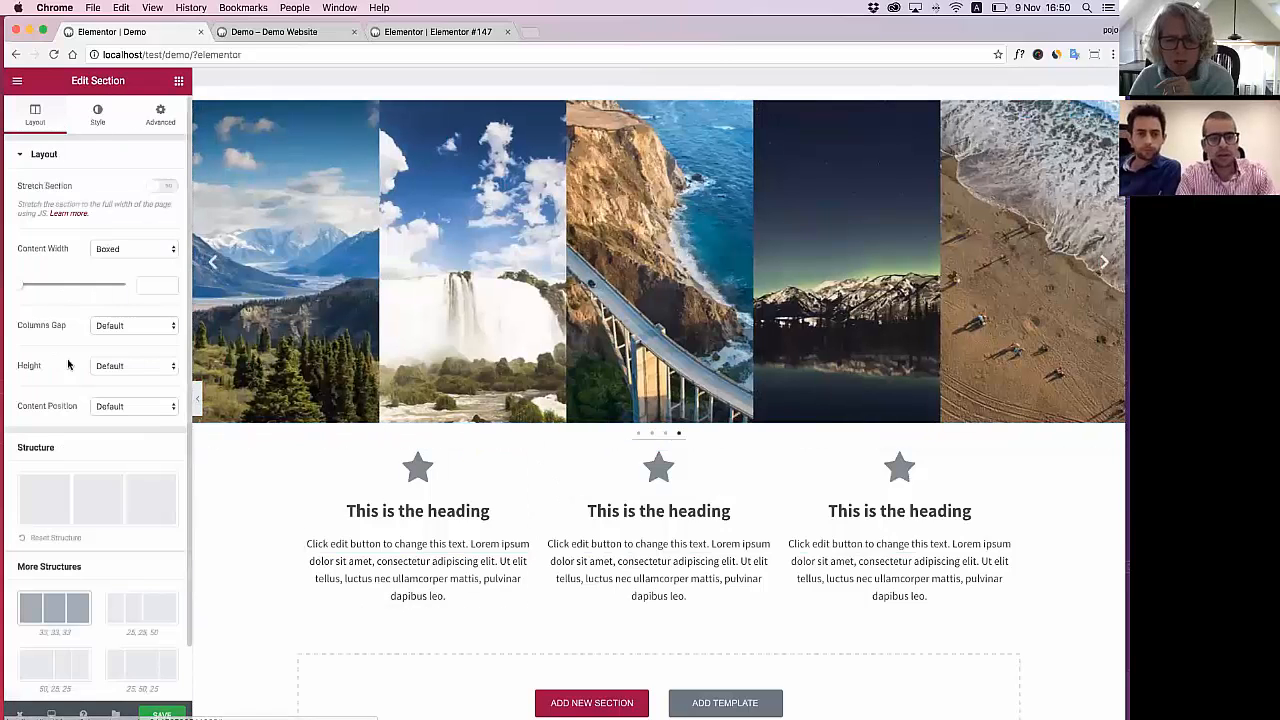
pyautogui.click(120, 326)
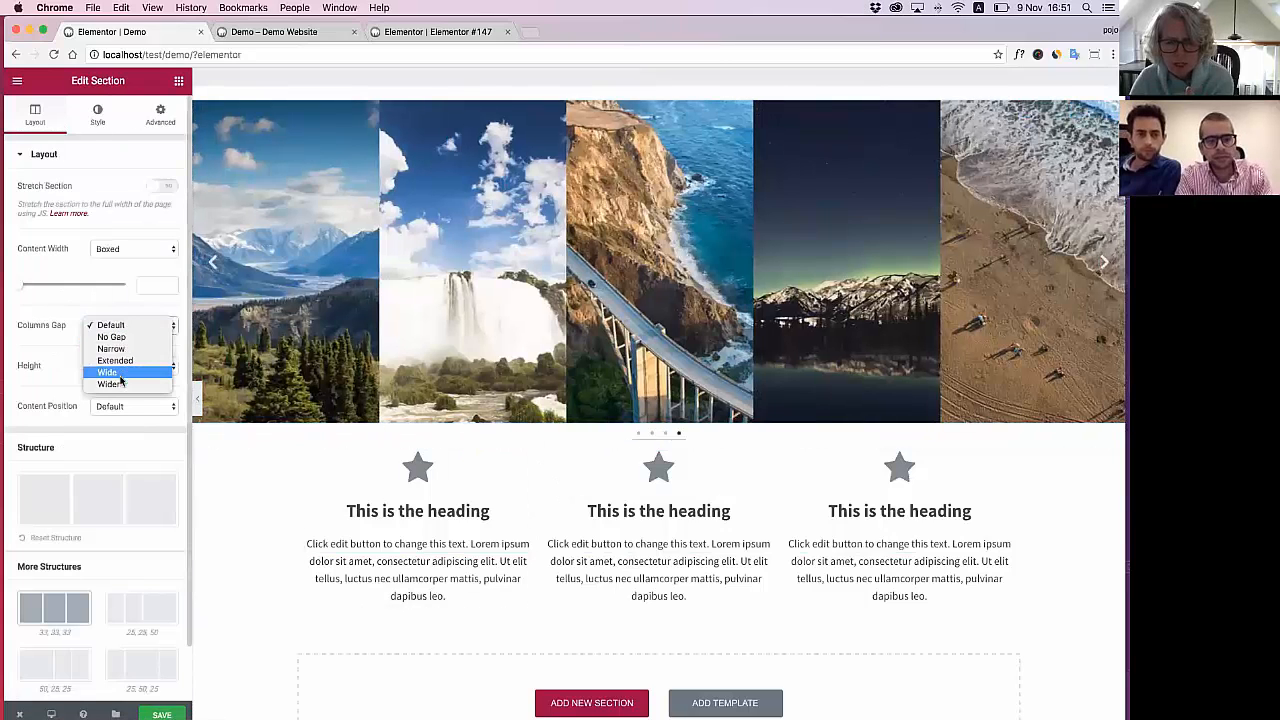
pyautogui.click(118, 384)
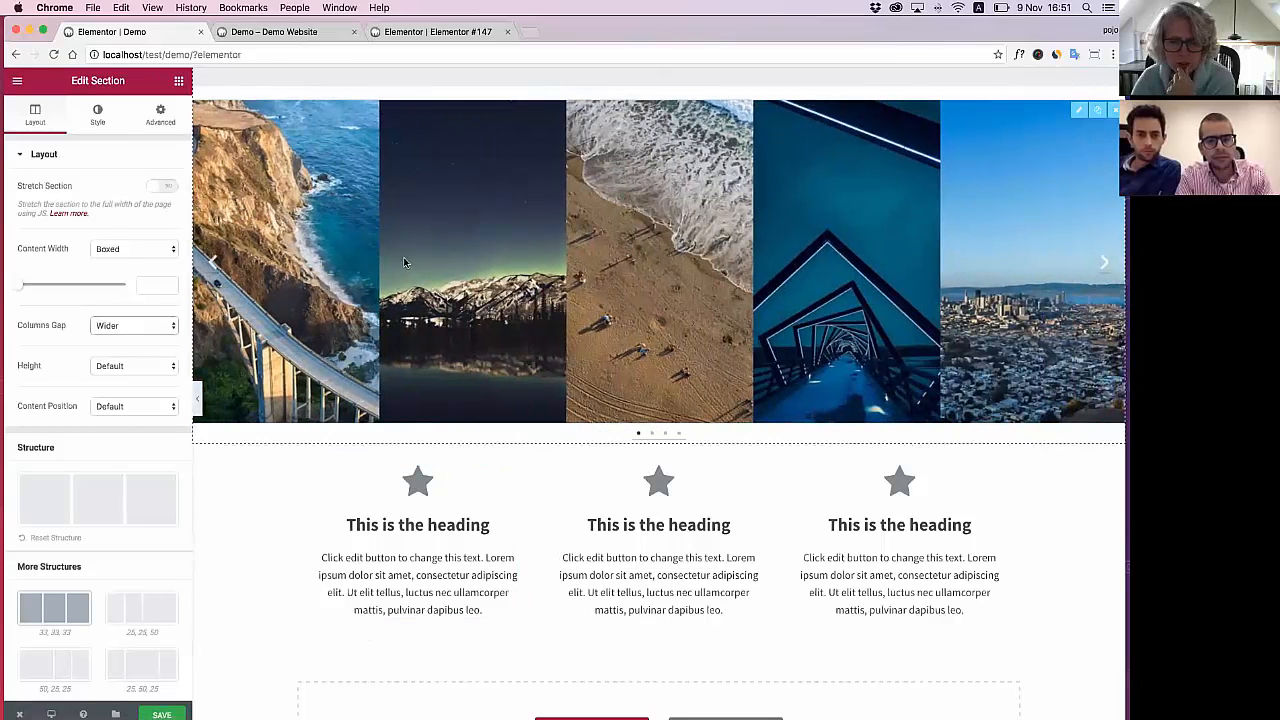
# Look over the image carousel's content settings and browse the available widgets
pyautogui.scroll(2, 405, 261)
pyautogui.click(430, 291)
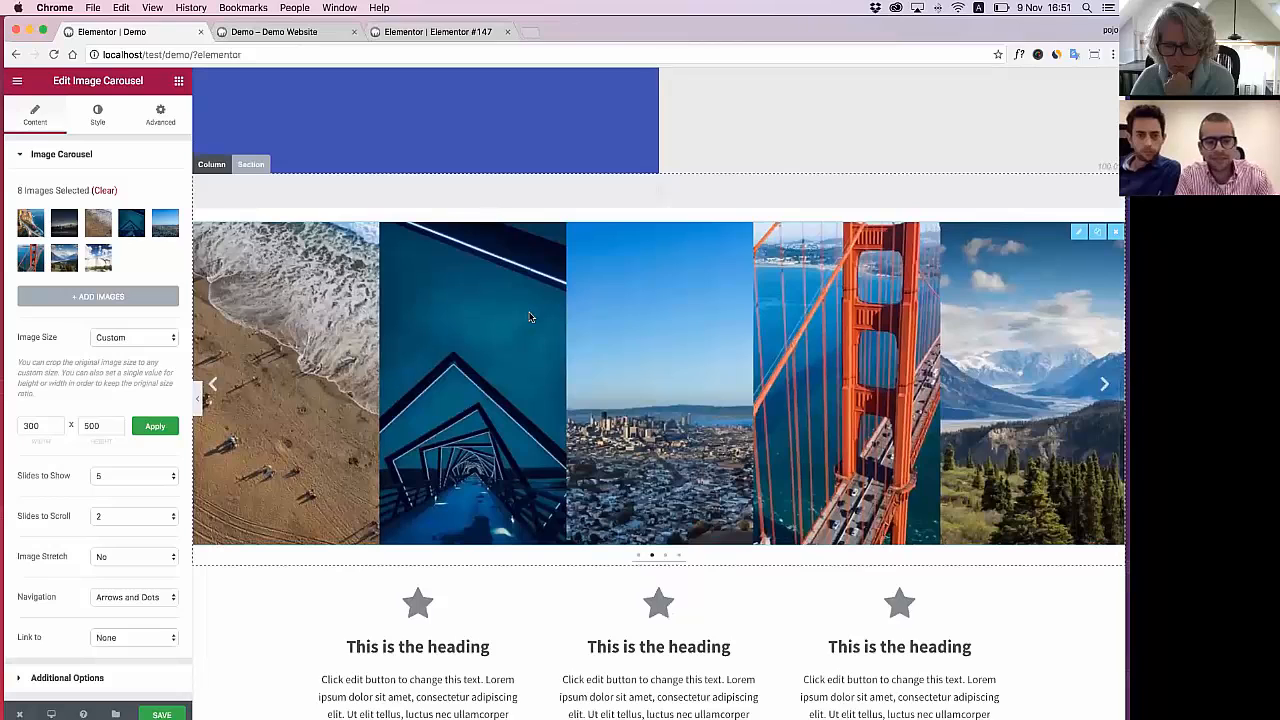
pyautogui.click(177, 81)
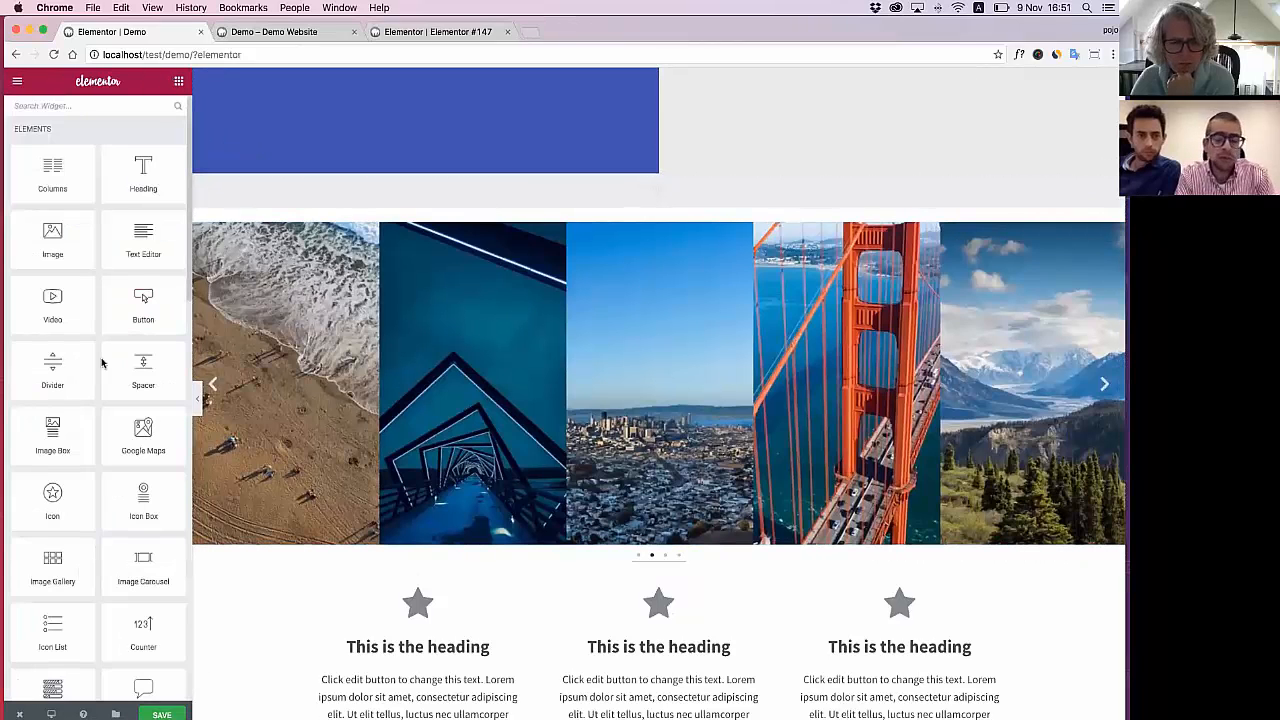
pyautogui.scroll(-5, 101, 363)
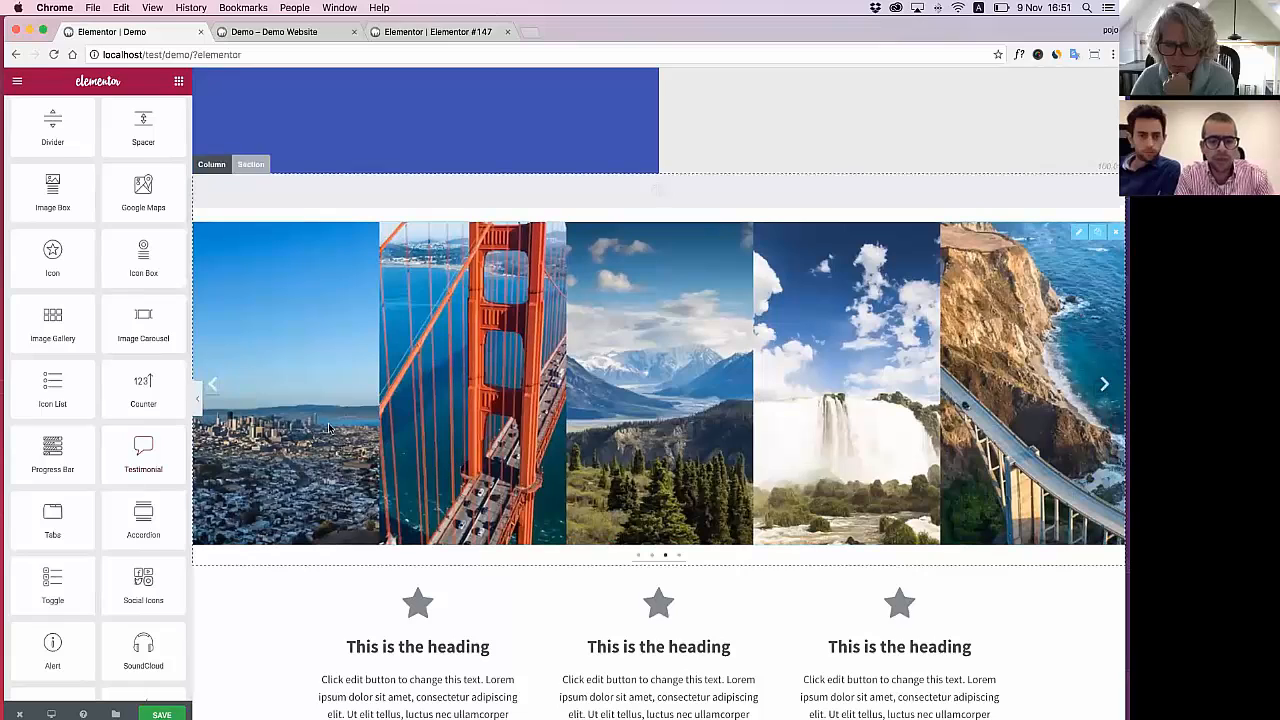
pyautogui.click(327, 424)
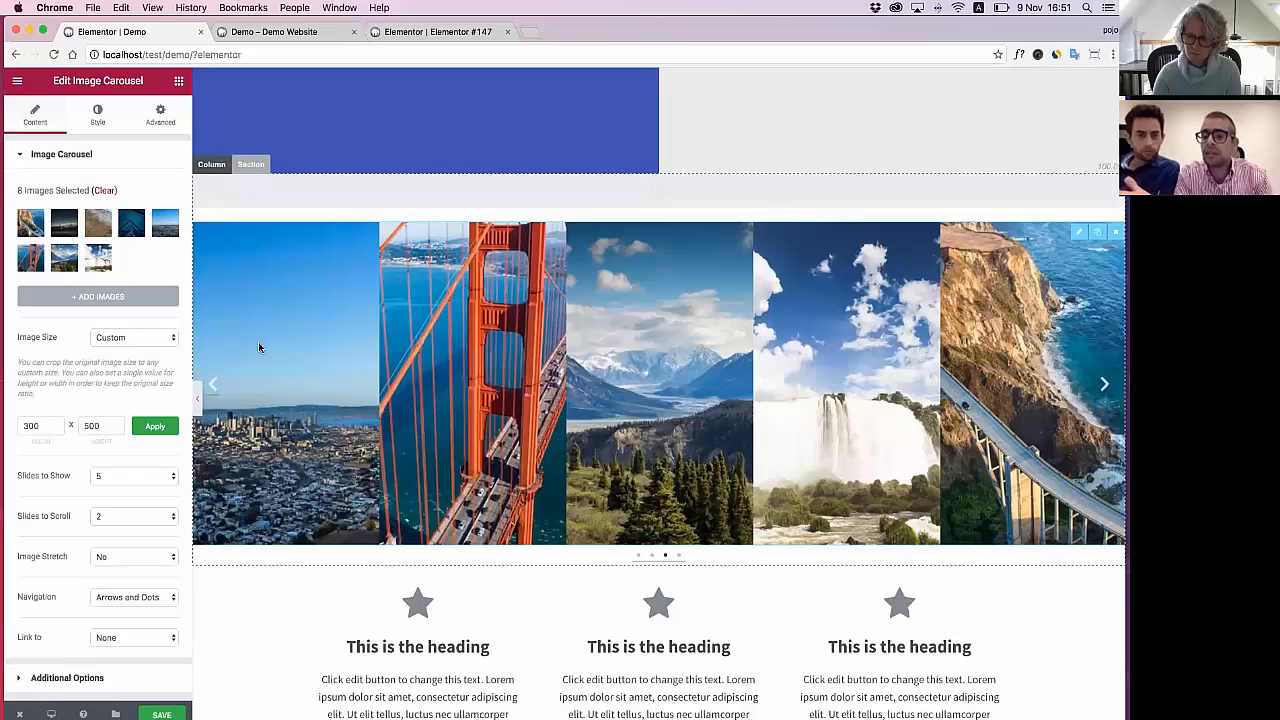
# Switch to the live Demo page and start a new WordPress post from there
pyautogui.click(308, 36)
pyautogui.click(385, 38)
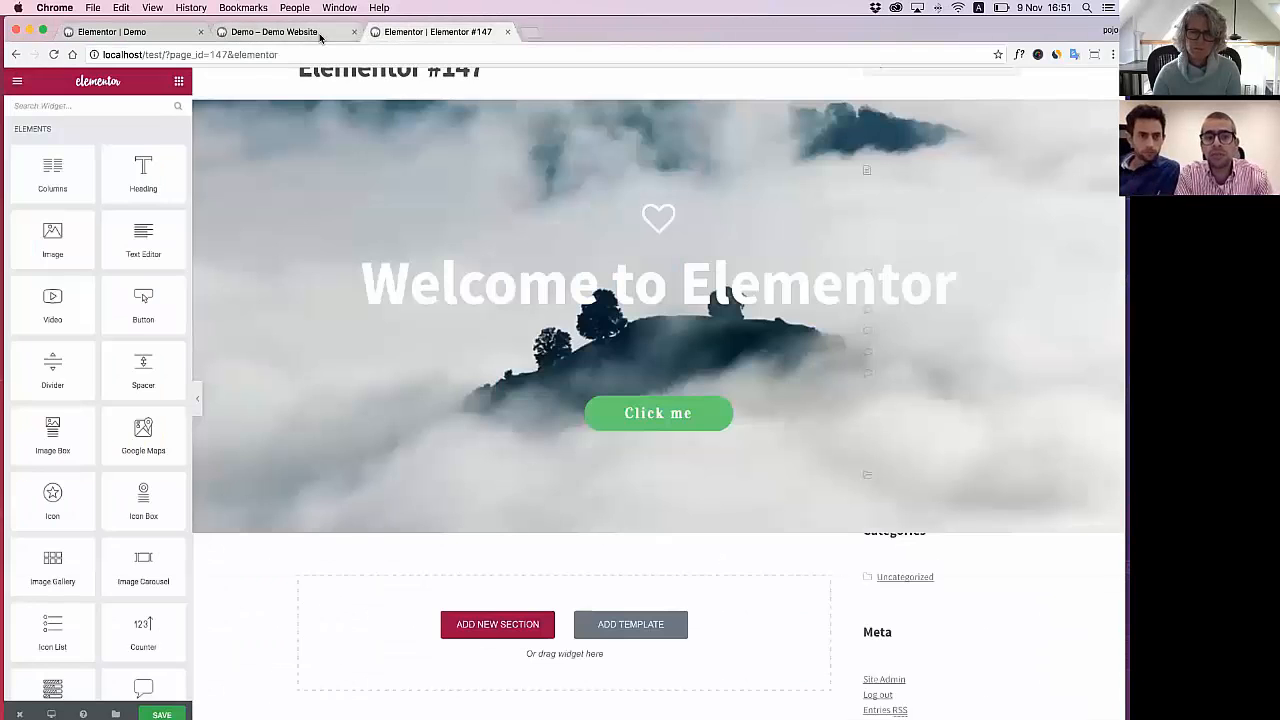
pyautogui.click(320, 36)
pyautogui.moveTo(260, 86)
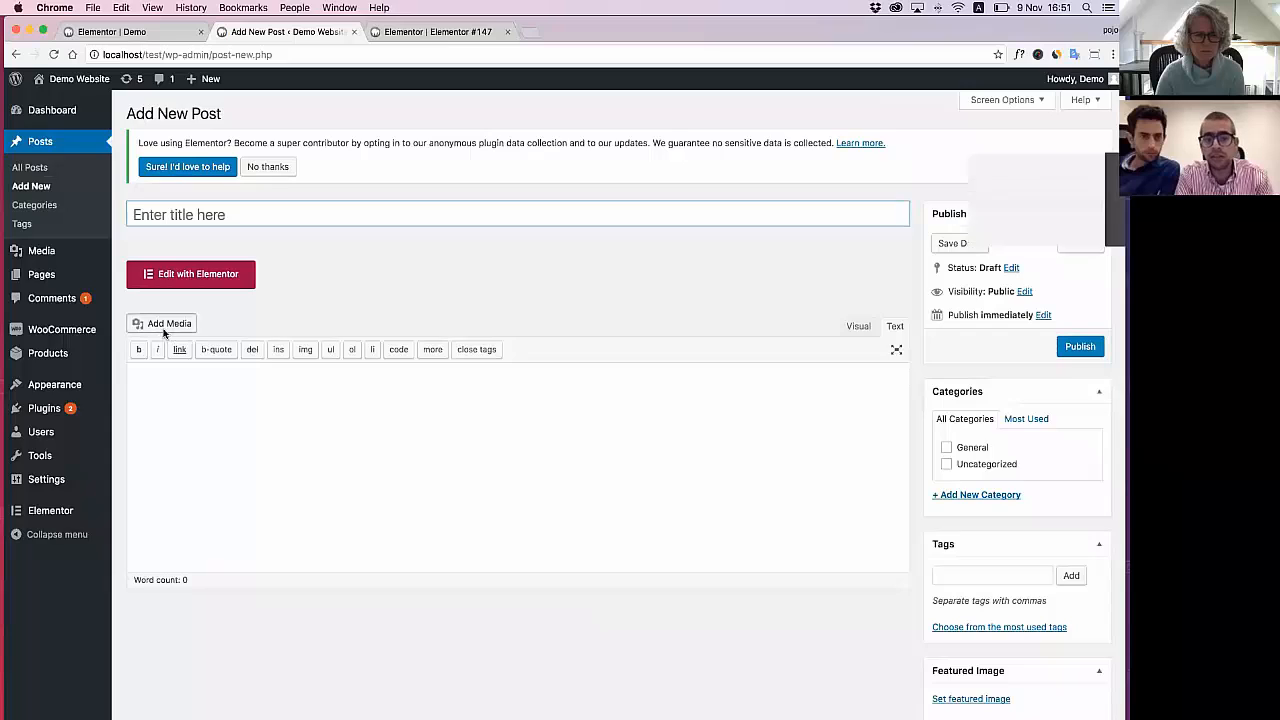
# Insert a gallery of four coastal and architectural library images into the new post and show it in the Visual editor
pyautogui.click(163, 326)
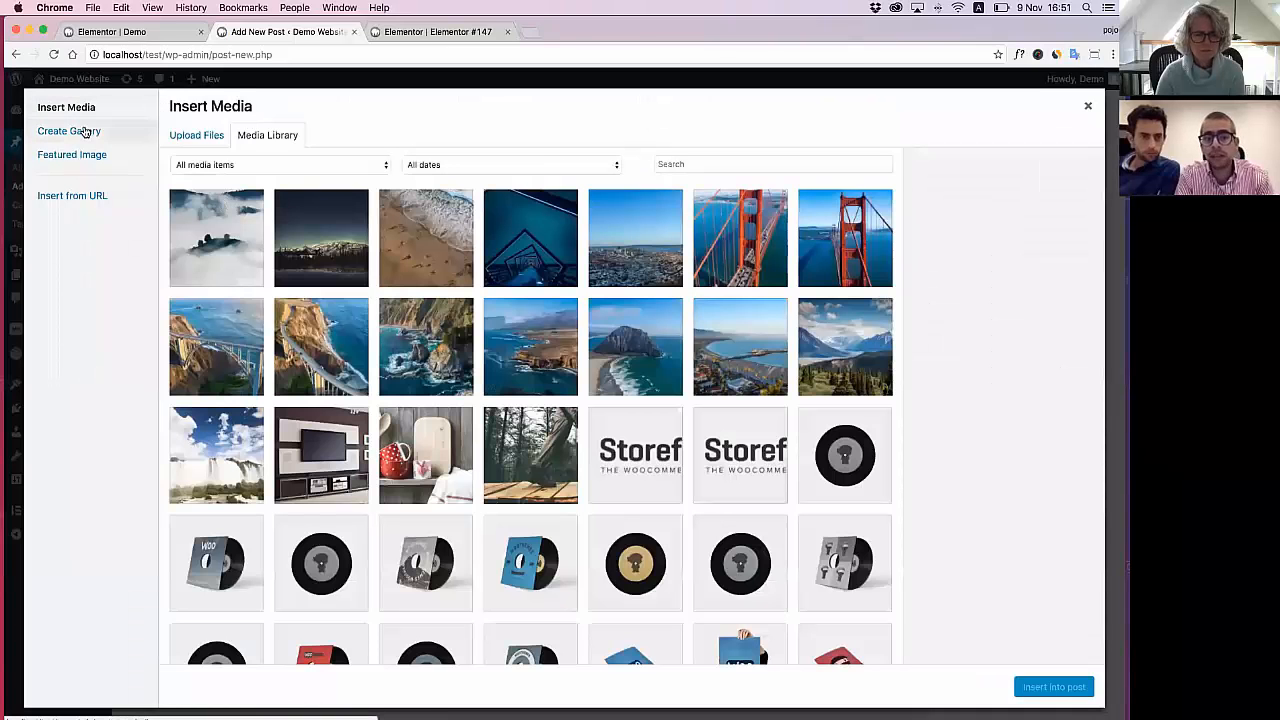
pyautogui.click(86, 131)
pyautogui.click(540, 255)
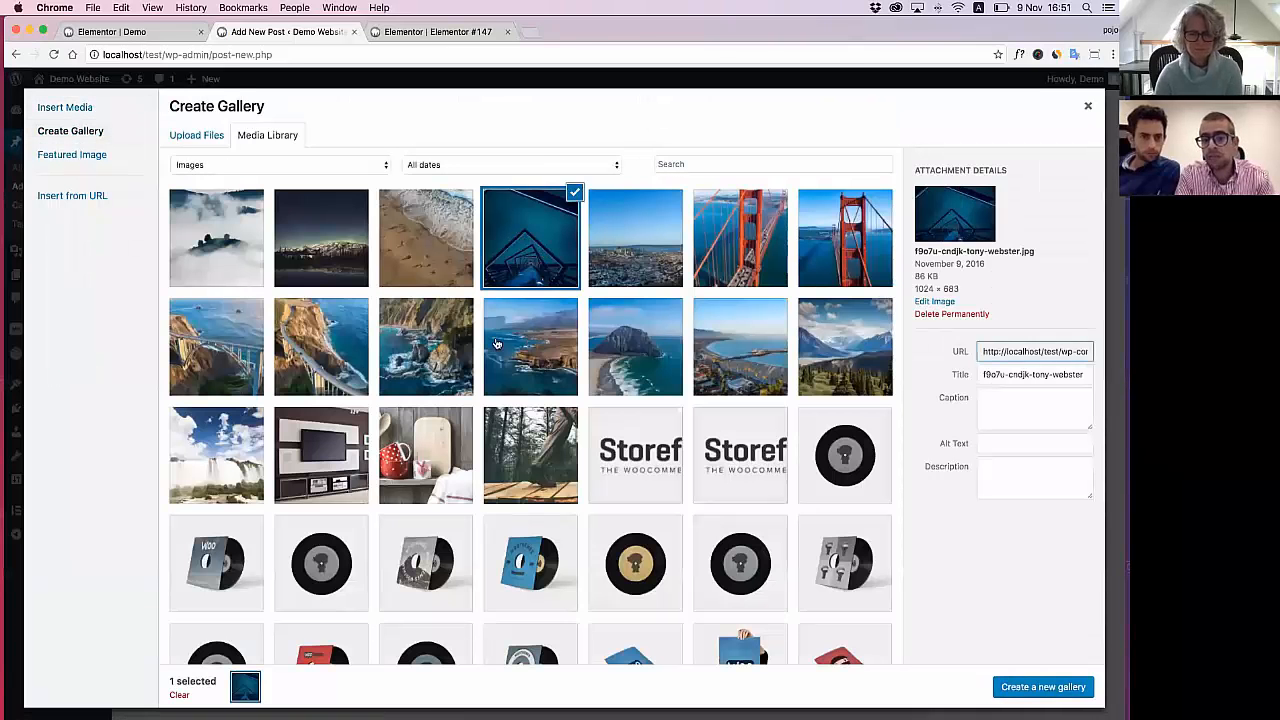
pyautogui.click(498, 344)
pyautogui.click(426, 346)
pyautogui.click(635, 346)
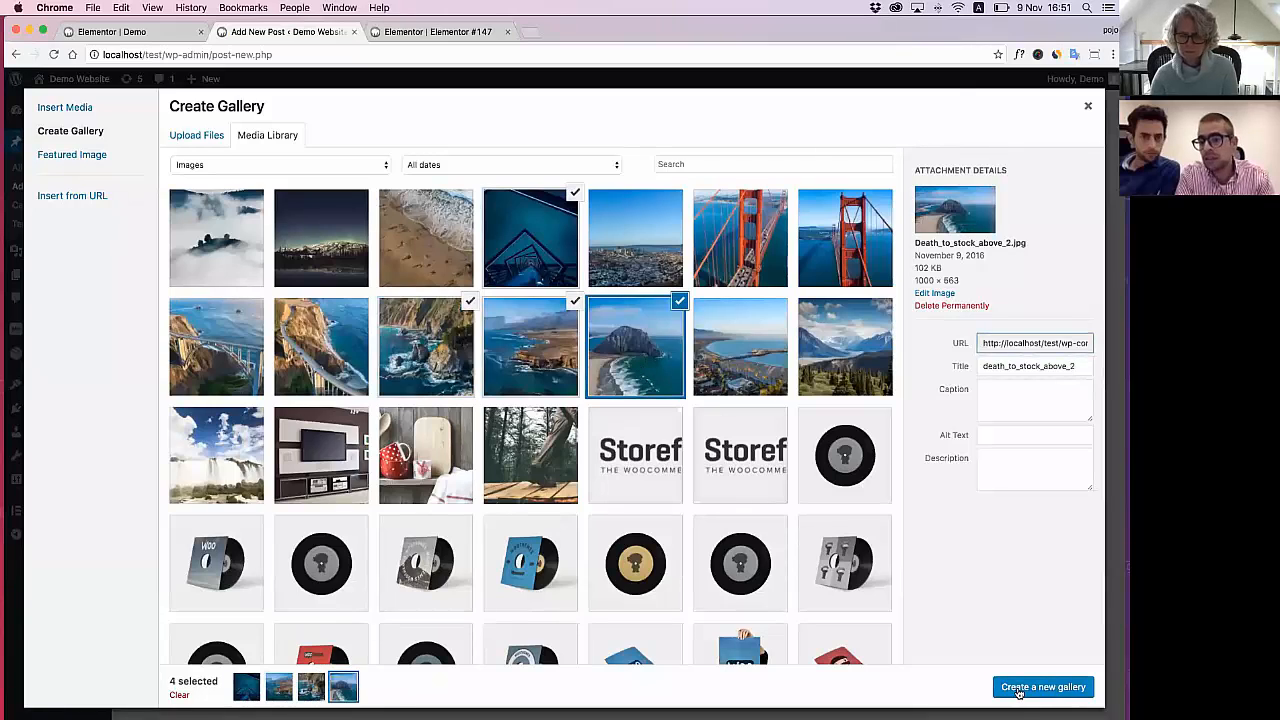
pyautogui.click(1018, 688)
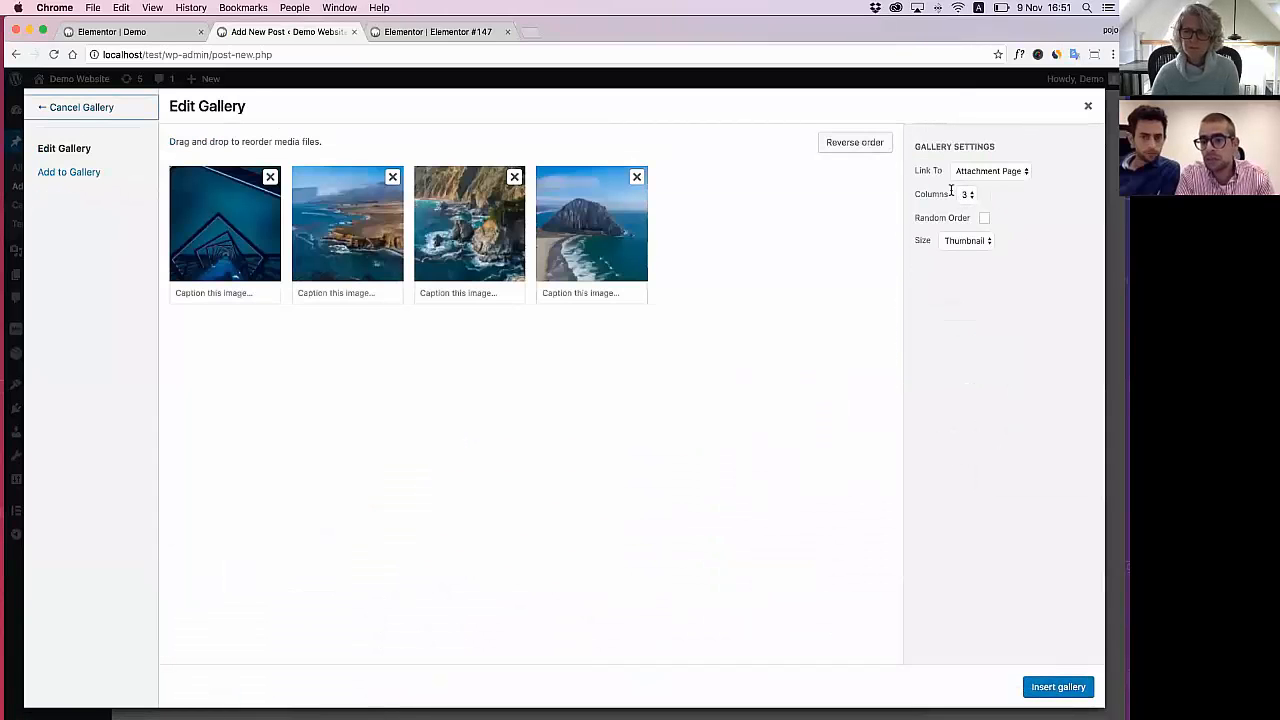
pyautogui.click(1037, 688)
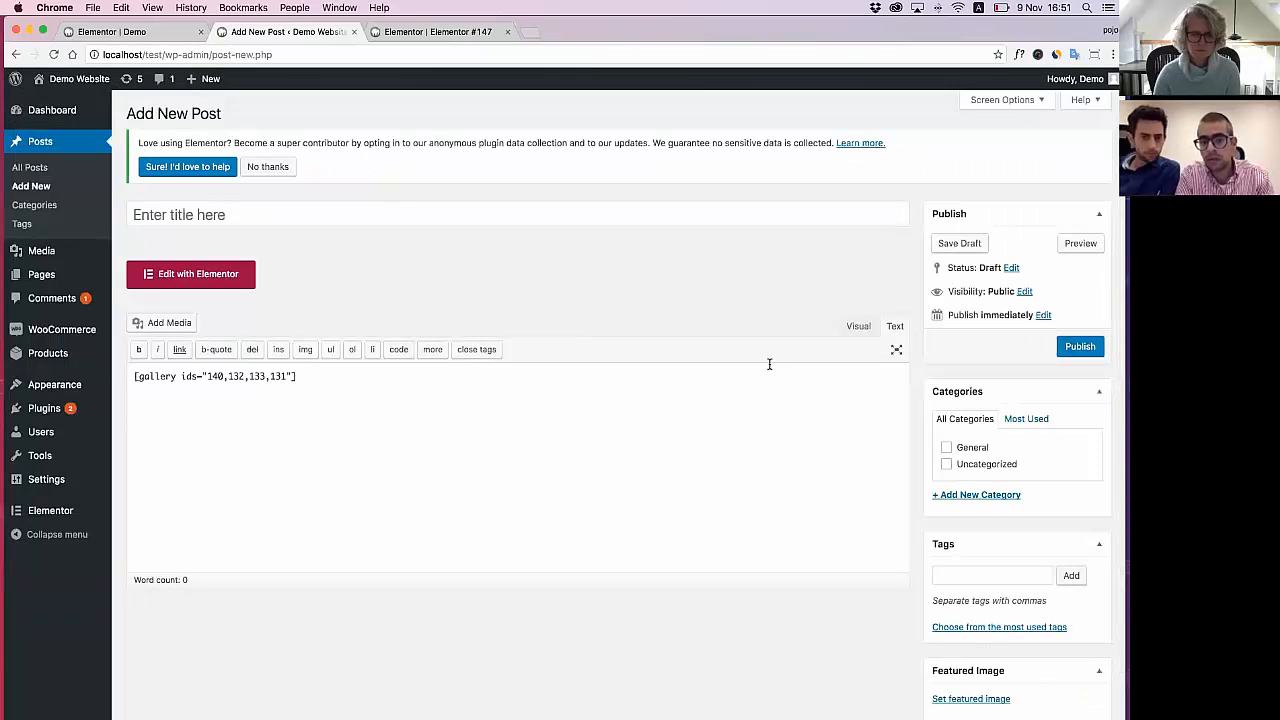
pyautogui.click(857, 328)
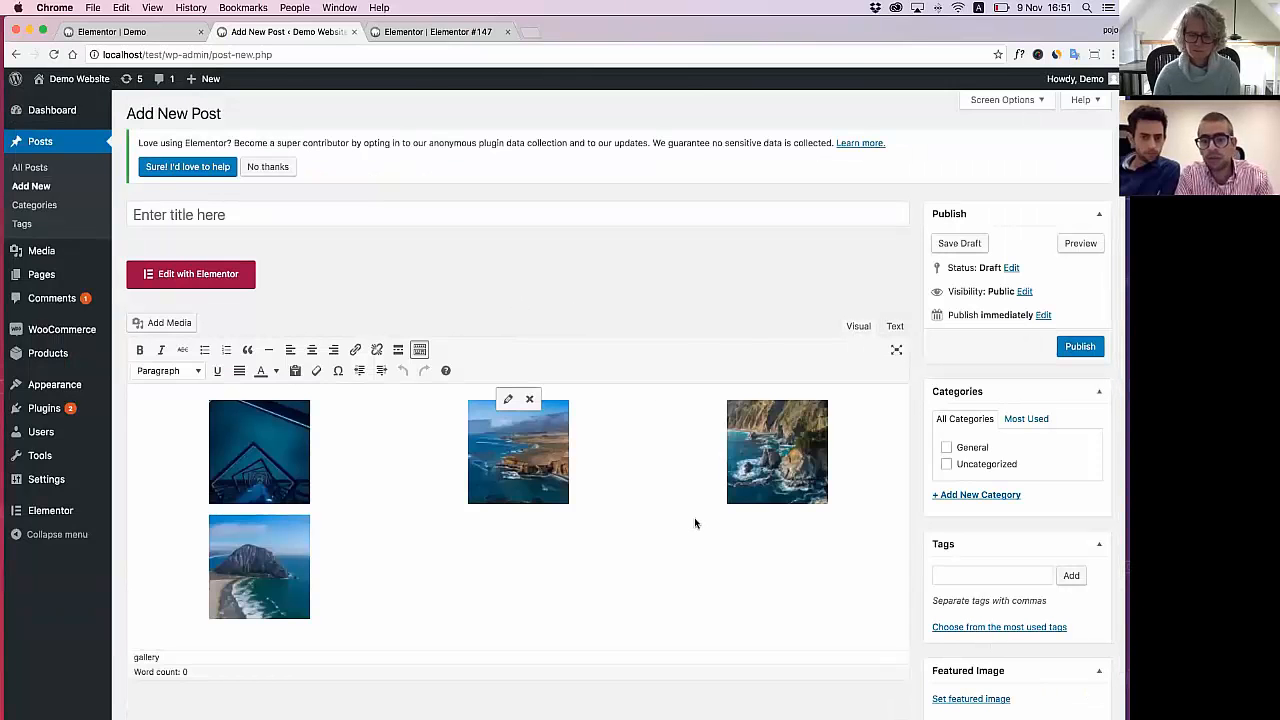
pyautogui.scroll(-1, 695, 523)
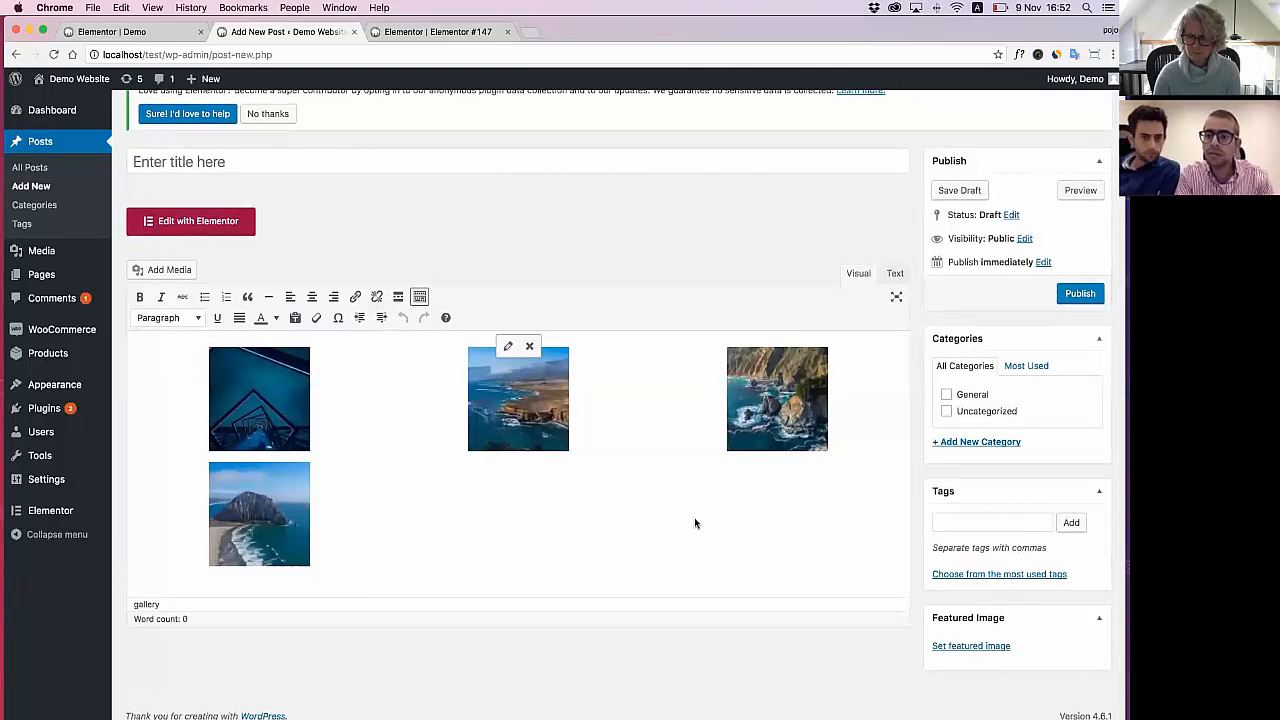
# Return to the Elementor Demo page and add an Image Gallery widget below the three icon boxes
pyautogui.click(161, 36)
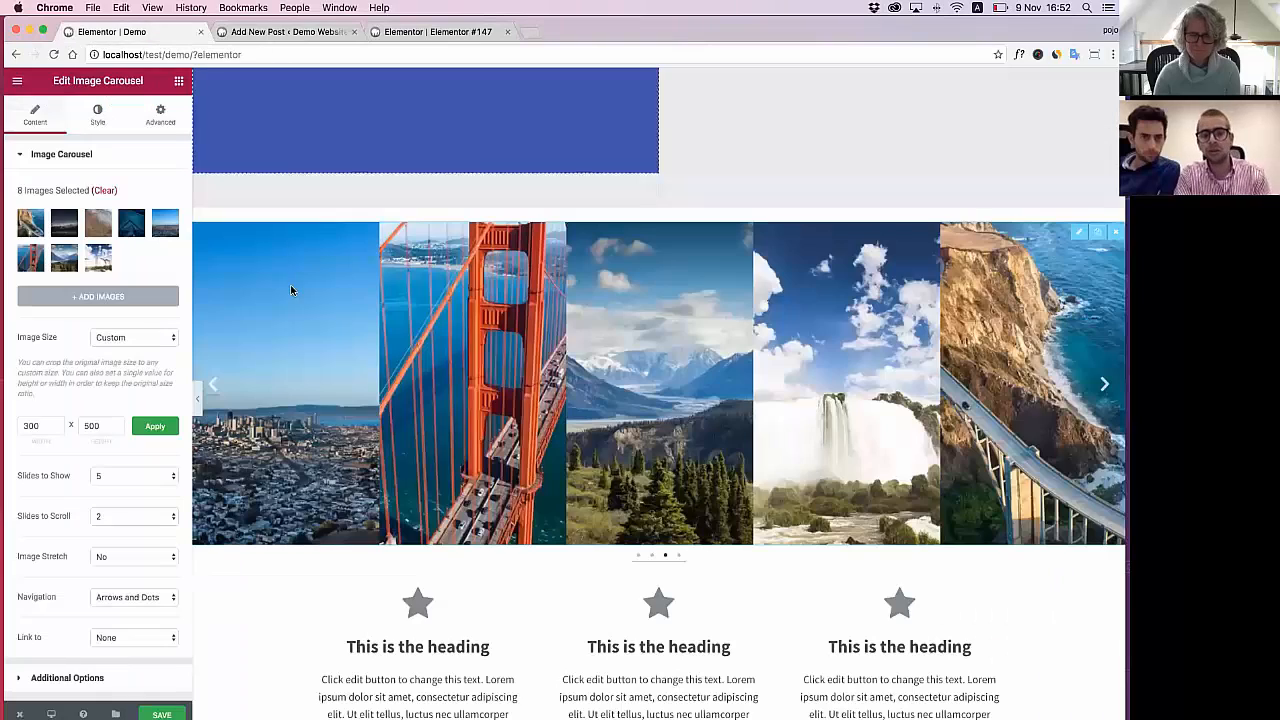
pyautogui.click(178, 80)
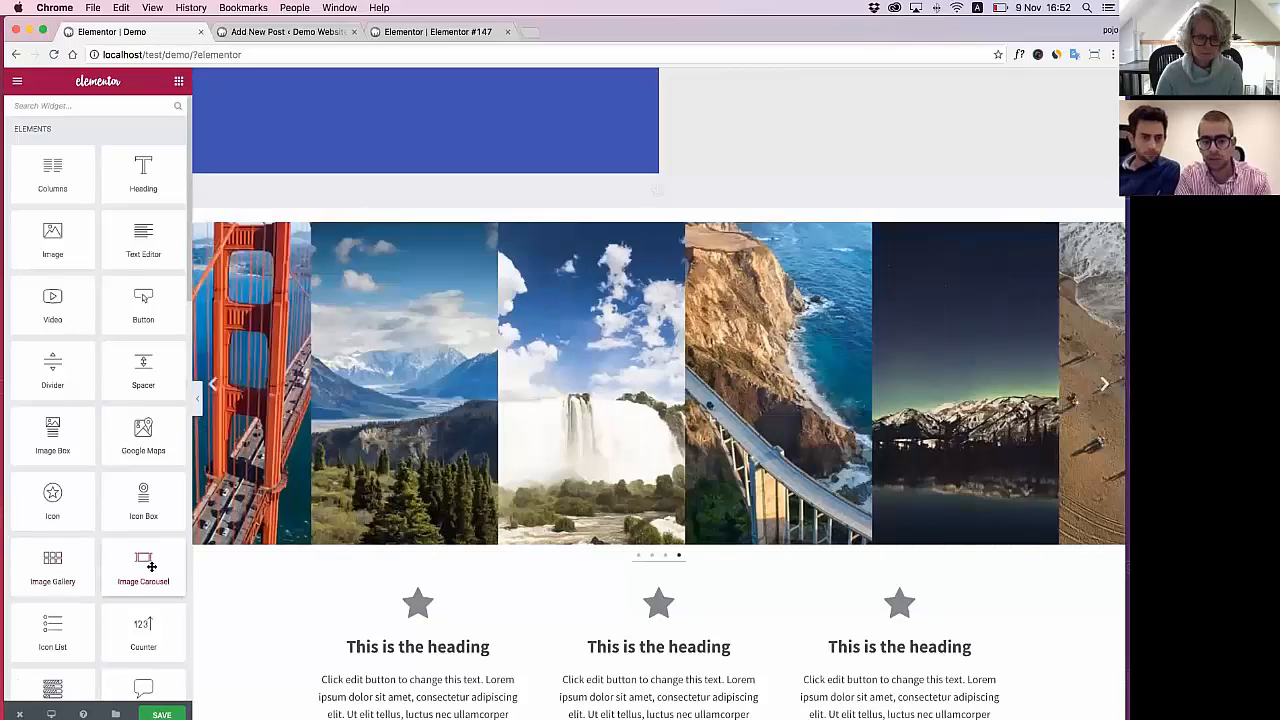
pyautogui.scroll(-5, 388, 491)
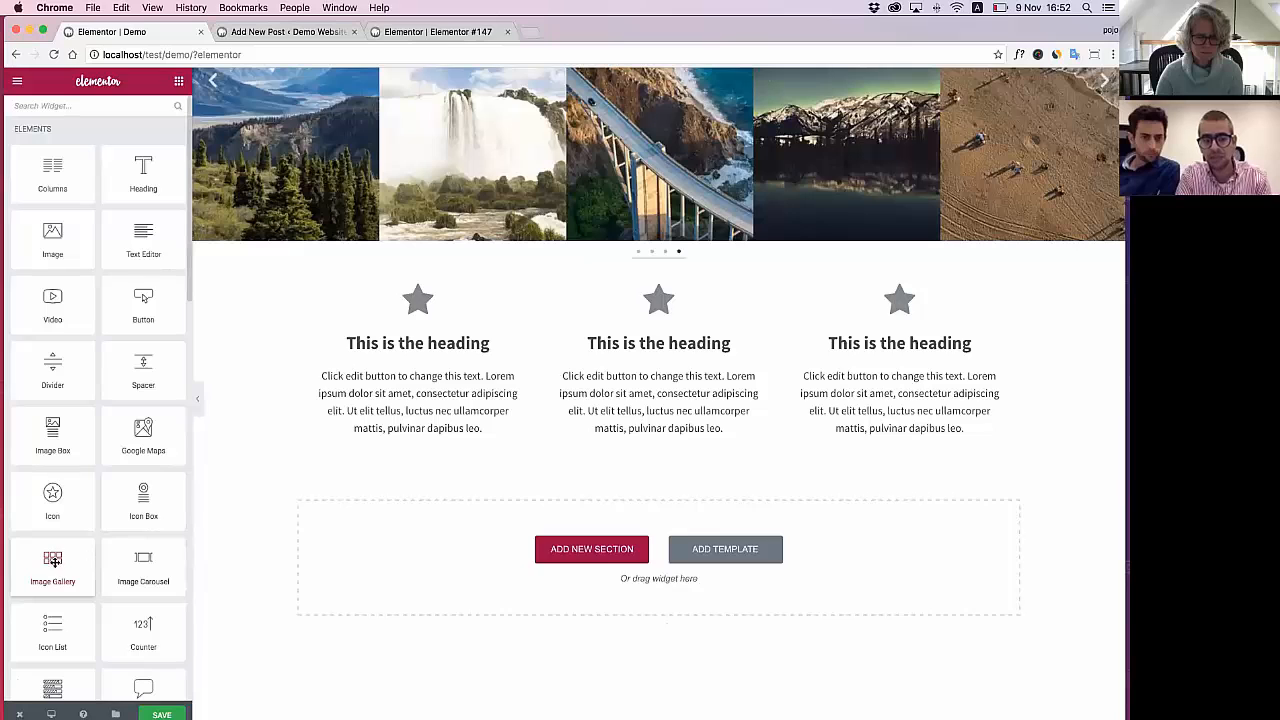
pyautogui.moveTo(52, 563); pyautogui.dragTo(431, 563)
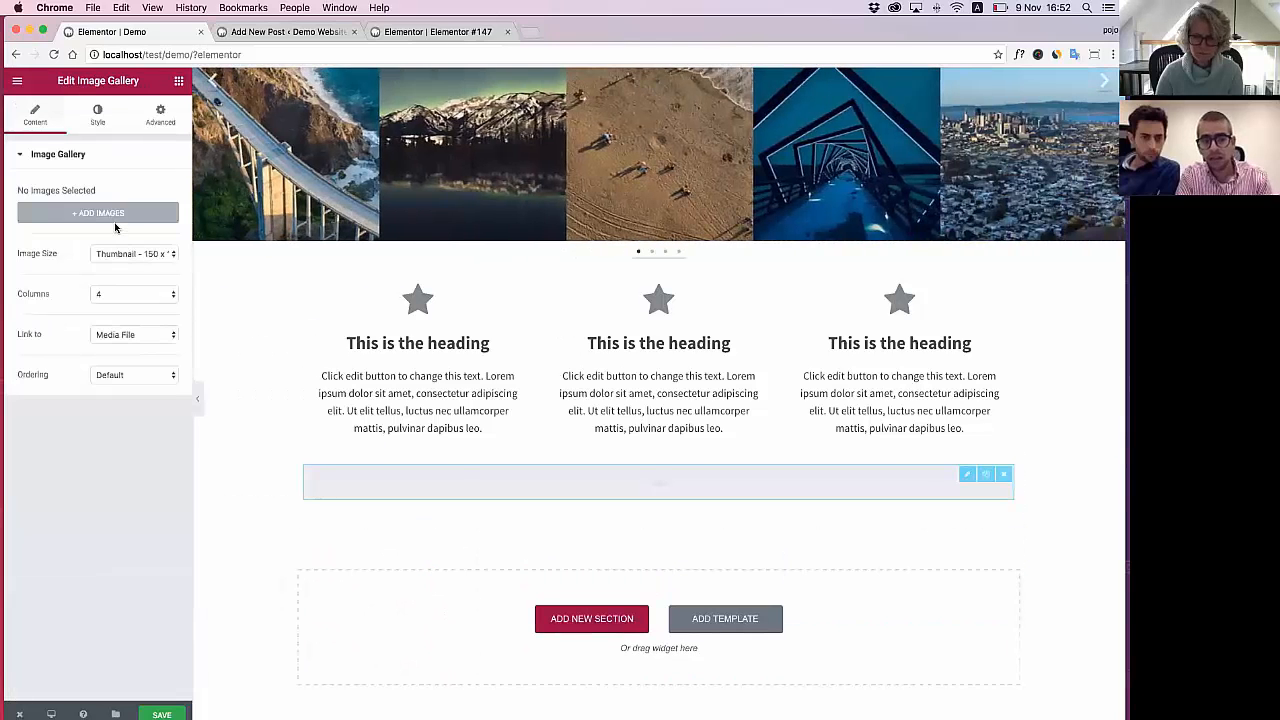
# Fill the image gallery with the seven images from the first row of the media library and insert it
pyautogui.click(100, 214)
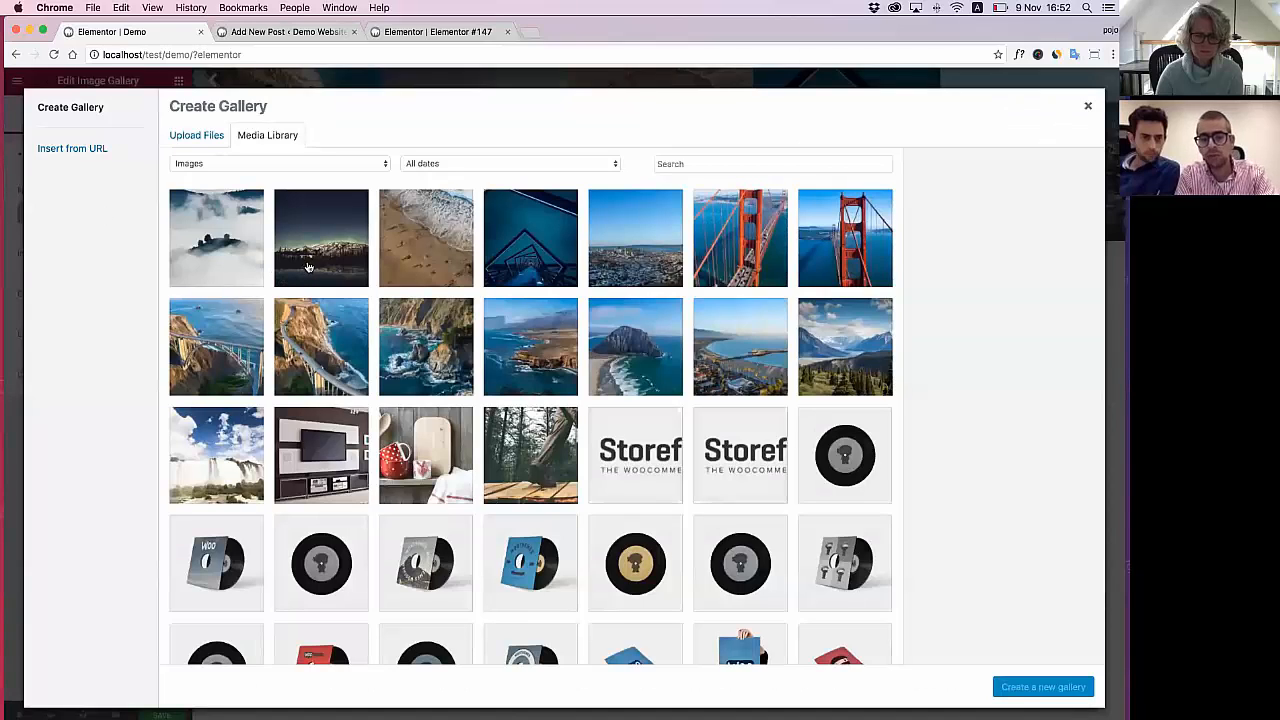
pyautogui.click(424, 253)
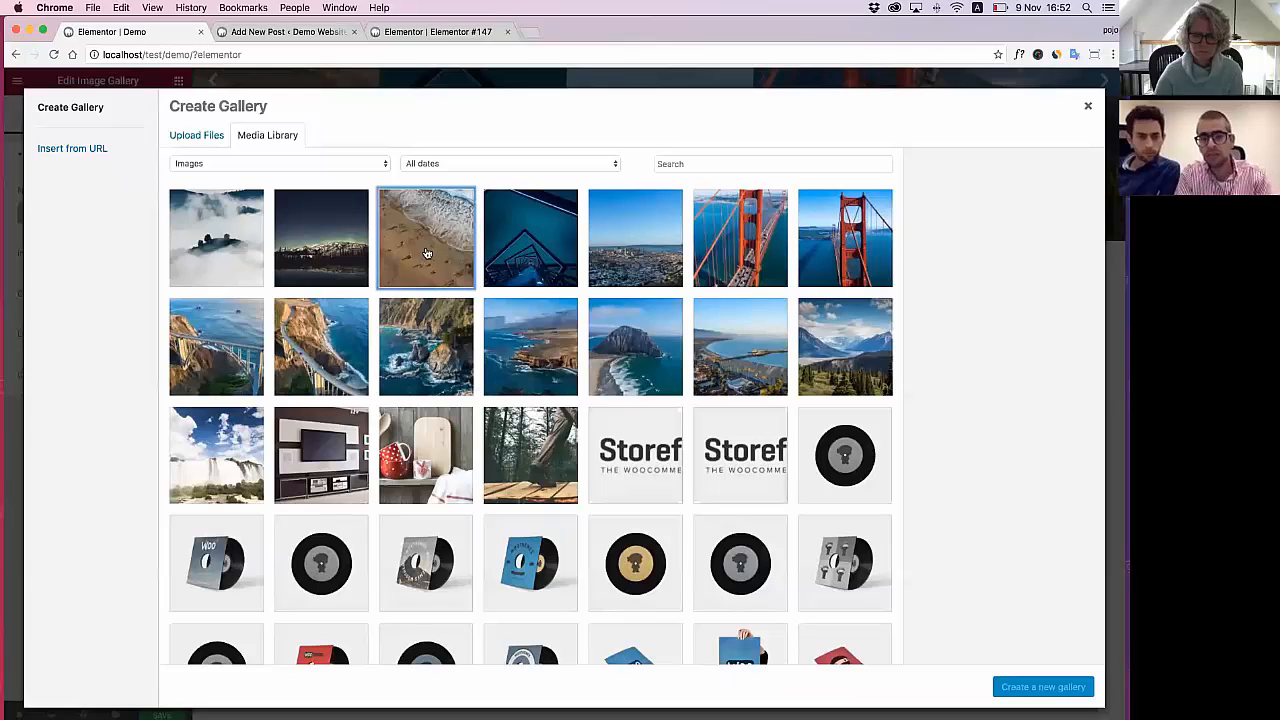
pyautogui.click(321, 240)
pyautogui.click(216, 240)
pyautogui.click(553, 247)
pyautogui.click(635, 240)
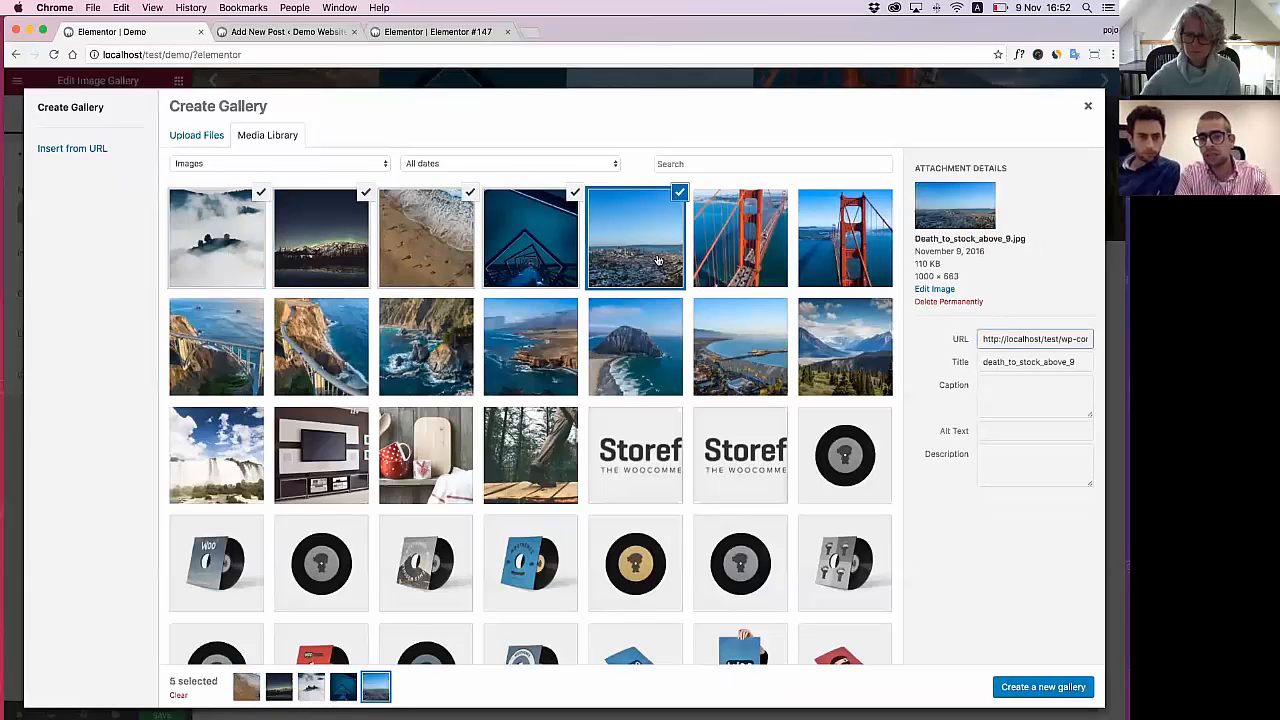
pyautogui.click(740, 240)
pyautogui.click(845, 240)
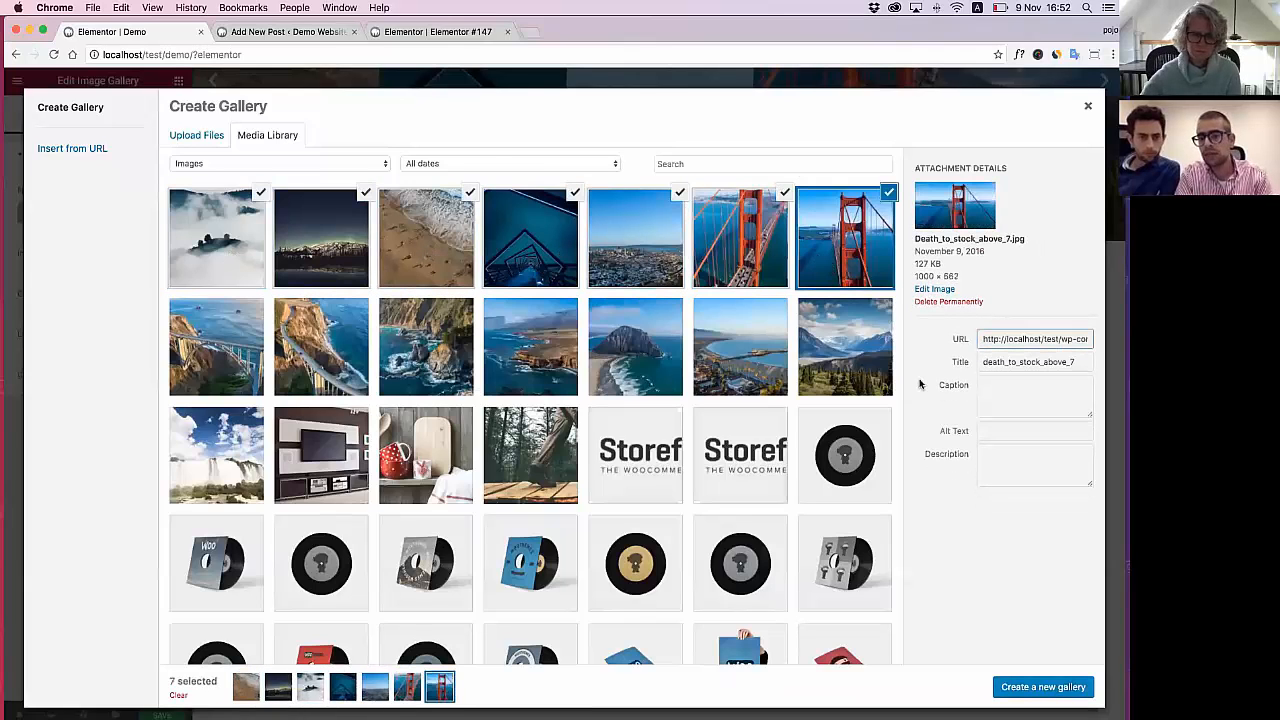
pyautogui.click(1015, 694)
pyautogui.click(1036, 690)
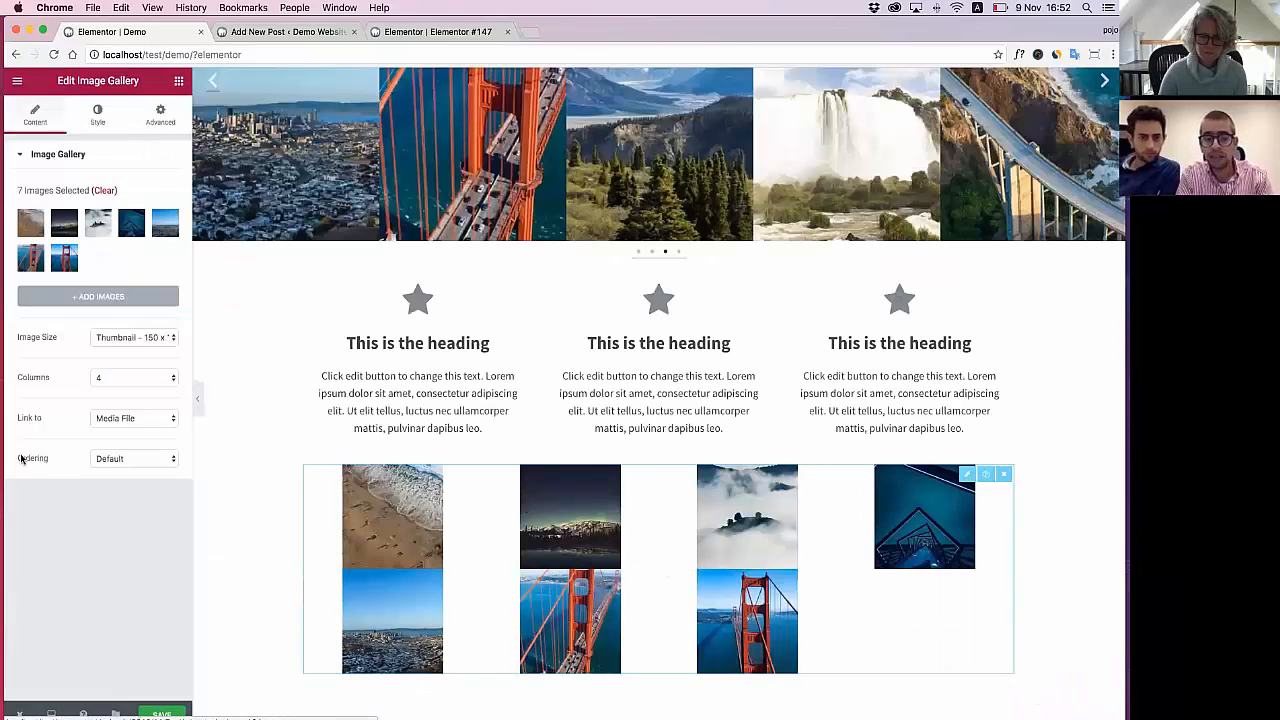
# Set the gallery's image size to Shop Single - 600 x 600 and its image spacing to Custom with a value of 0
pyautogui.click(125, 339)
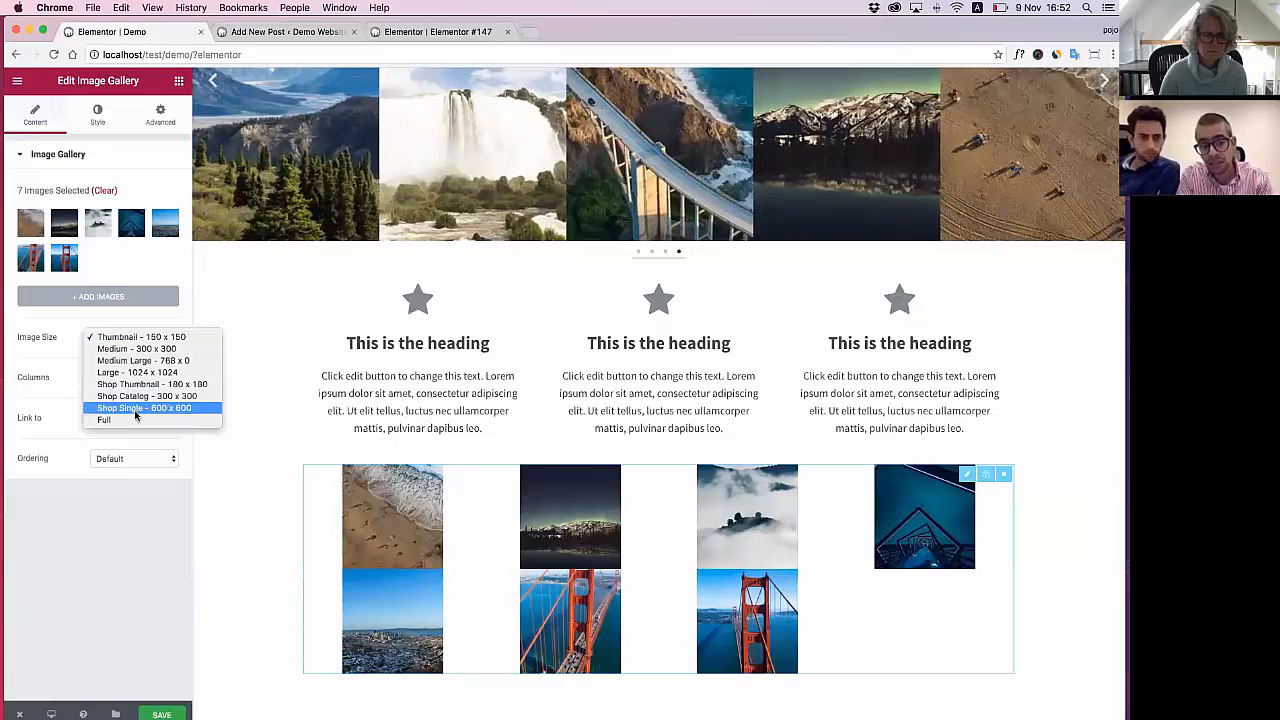
pyautogui.press('Escape')
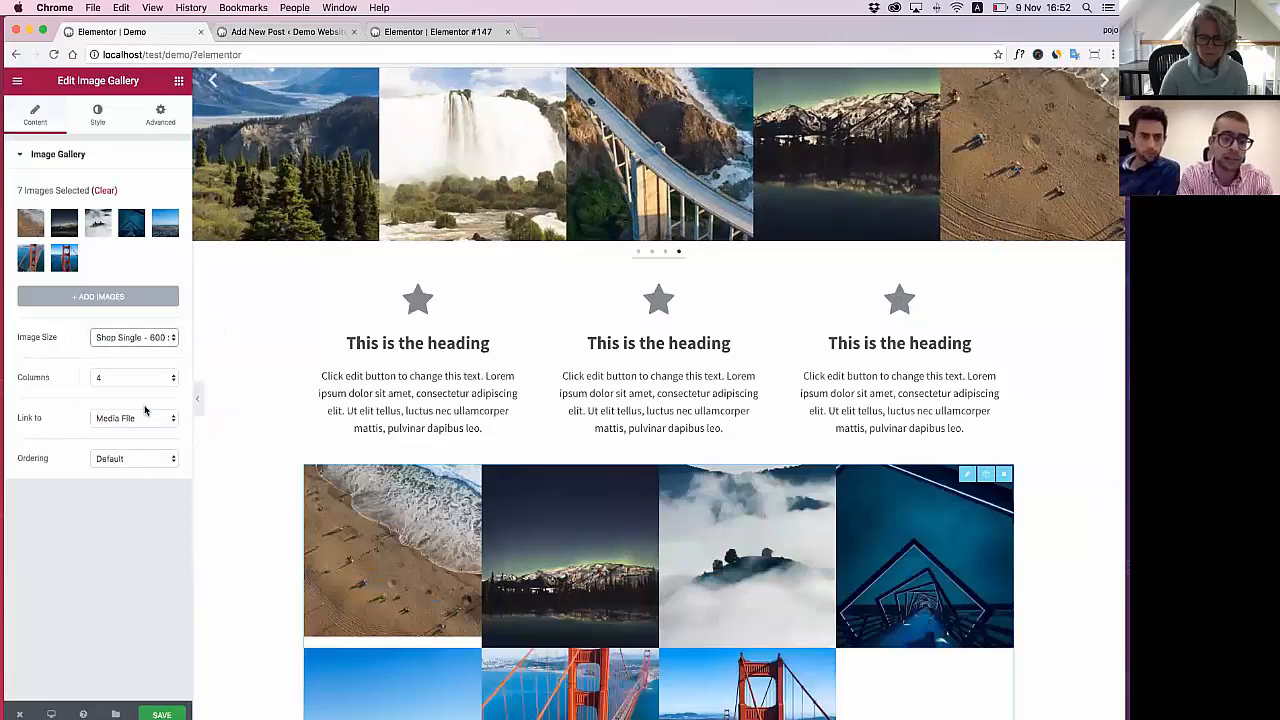
pyautogui.click(95, 125)
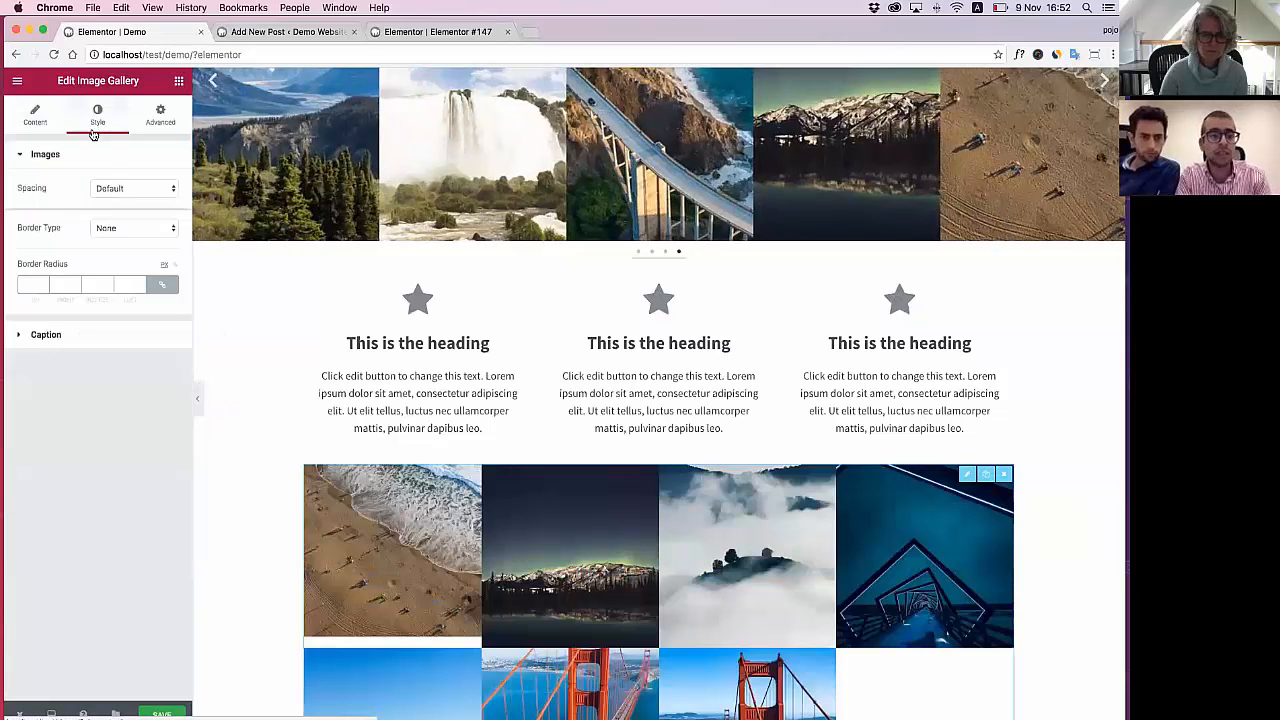
pyautogui.click(110, 188)
pyautogui.click(111, 200)
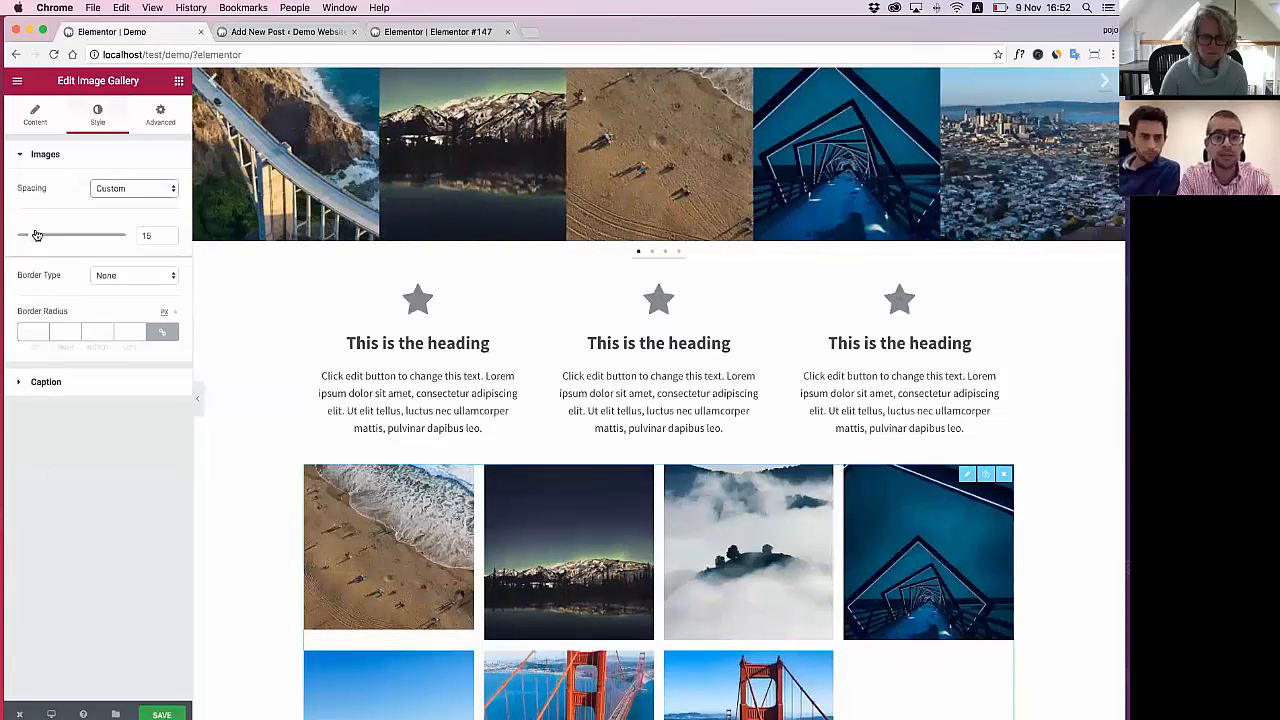
pyautogui.moveTo(34, 235); pyautogui.dragTo(5, 232)
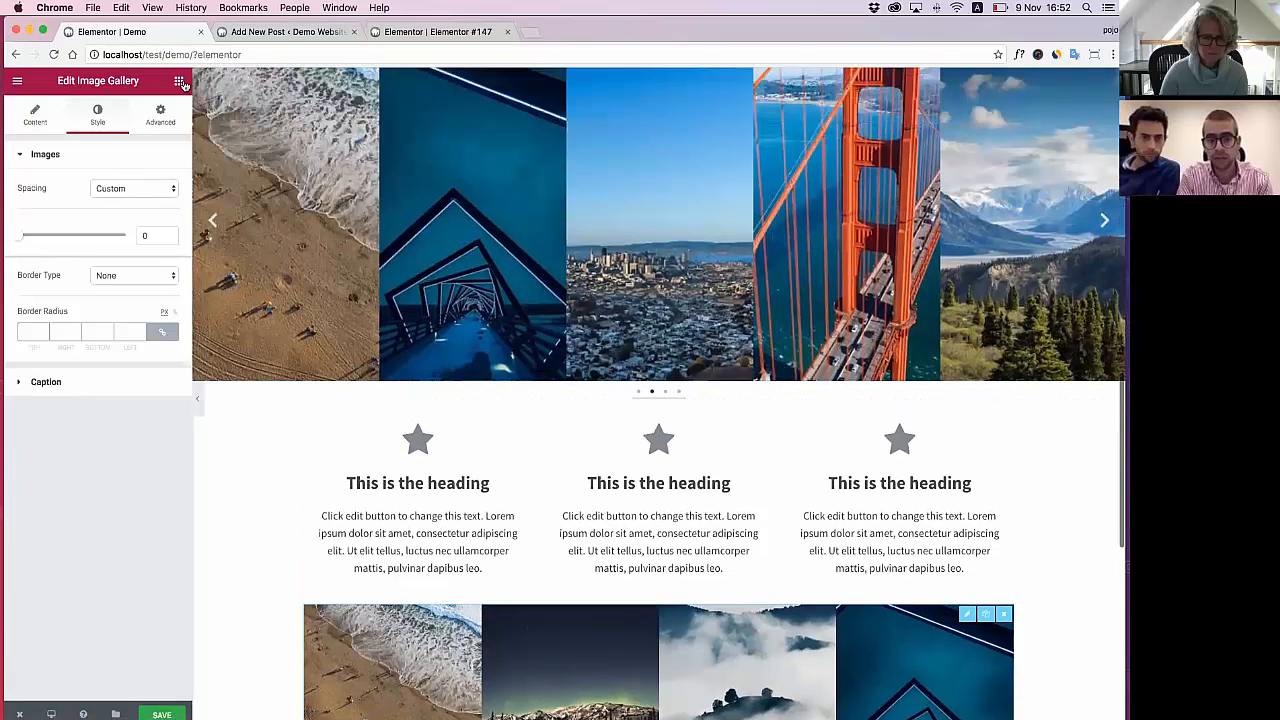
# Set the image carousel's custom image size to 600 x 400 and apply it
pyautogui.click(179, 81)
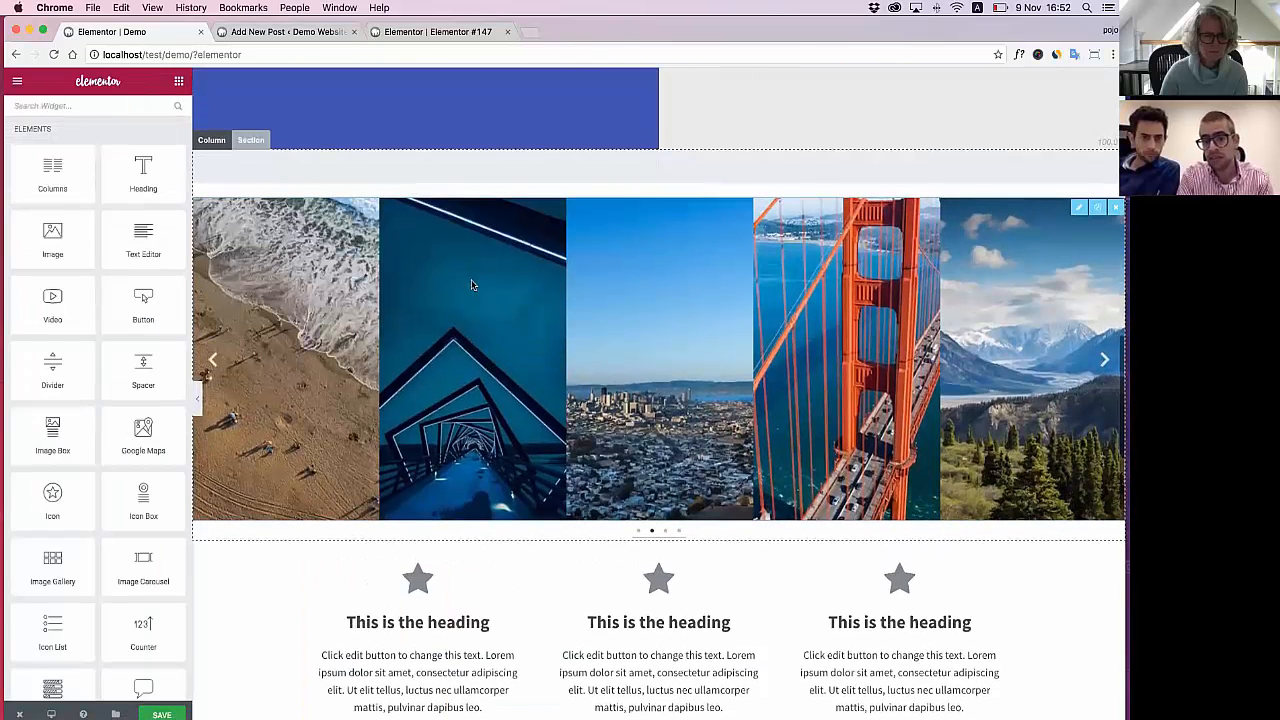
pyautogui.click(473, 286)
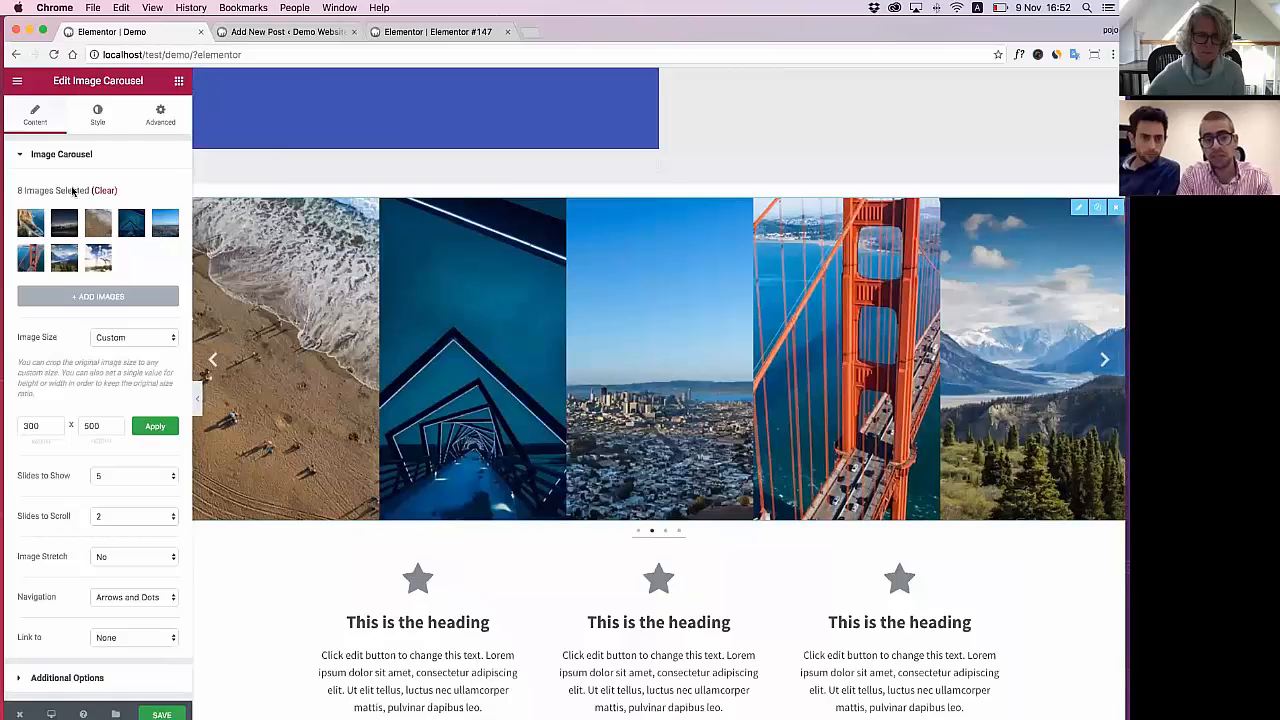
pyautogui.click(100, 294)
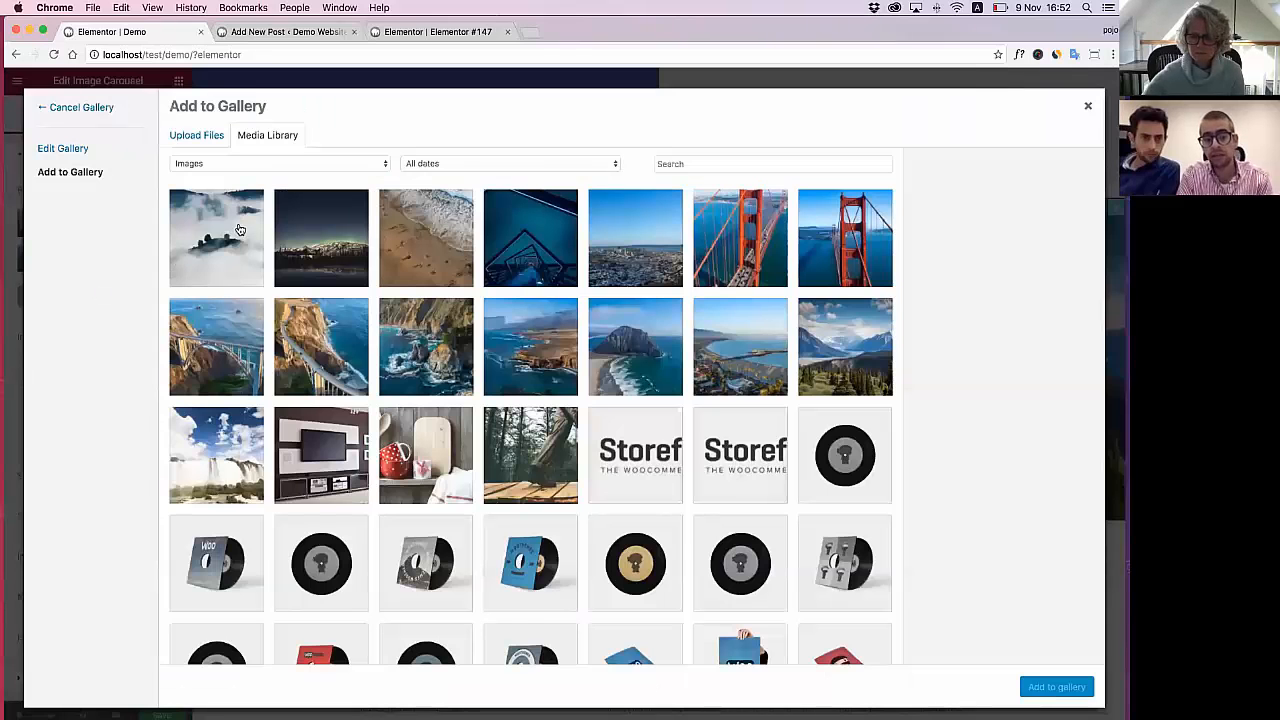
pyautogui.press('Escape')
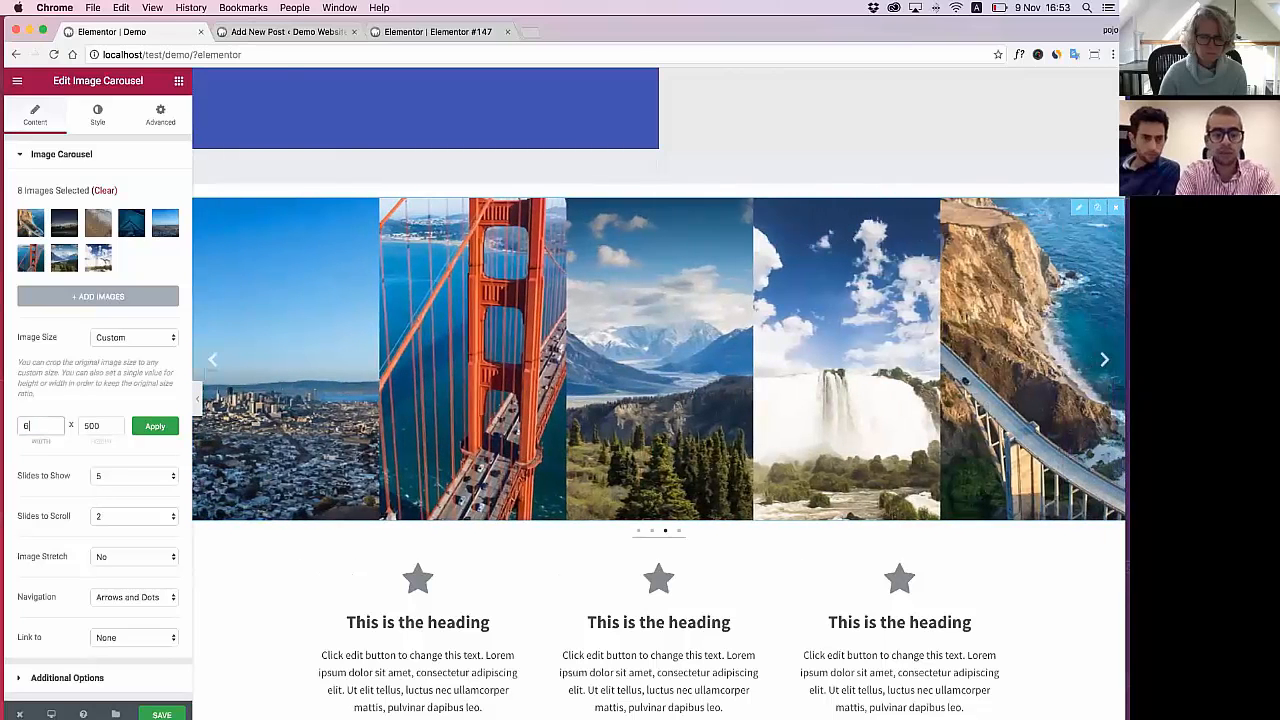
pyautogui.doubleClick(101, 425)
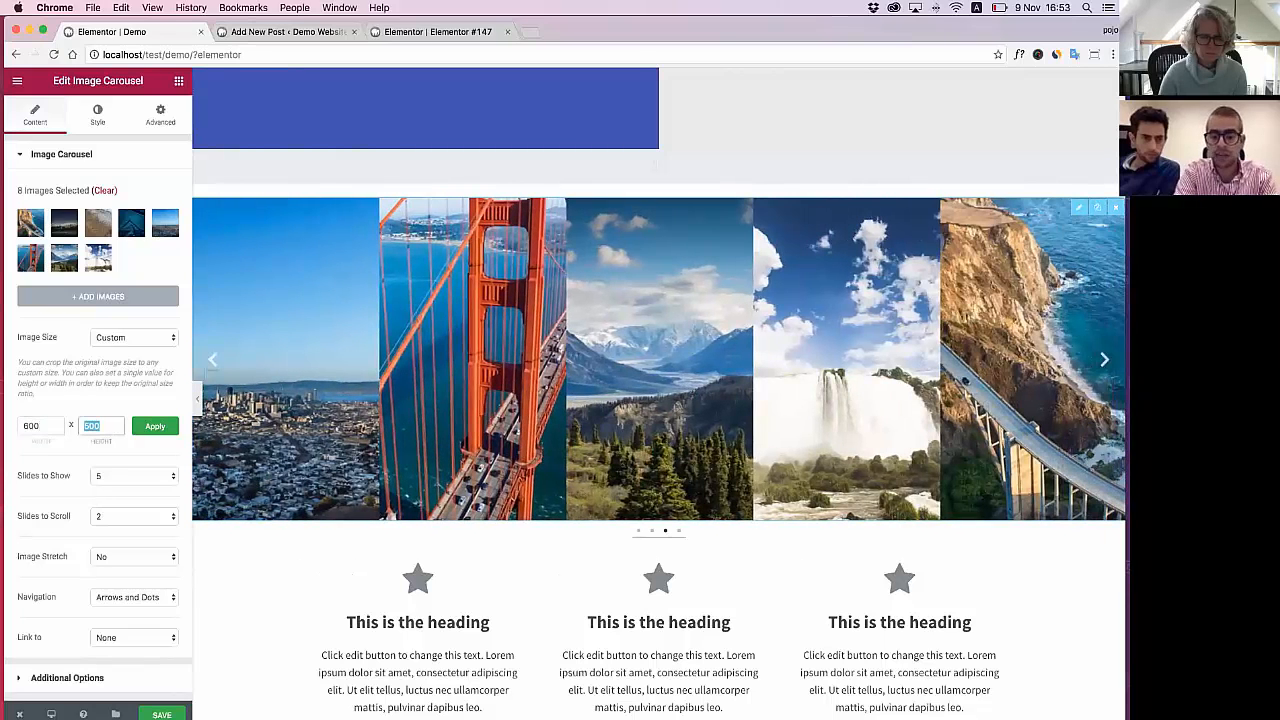
pyautogui.click(155, 428)
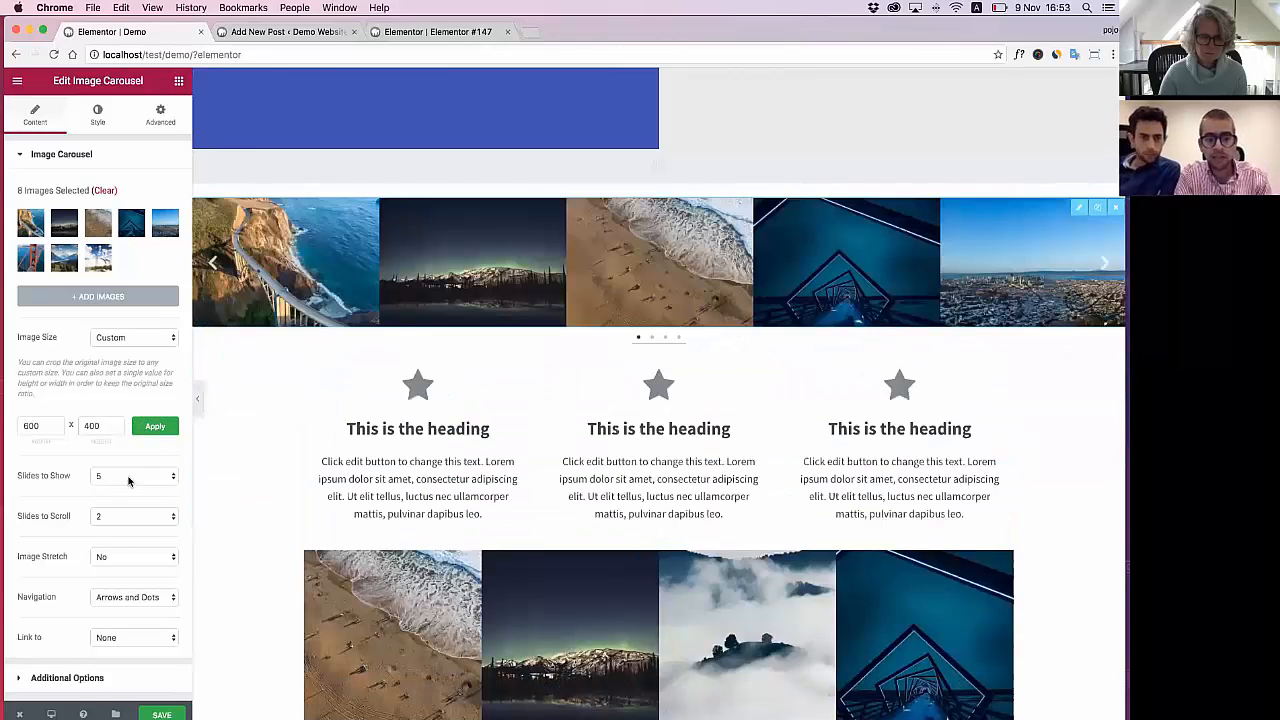
# Set the carousel to show 1 slide at a time and page through to its third image
pyautogui.click(128, 481)
pyautogui.click(126, 443)
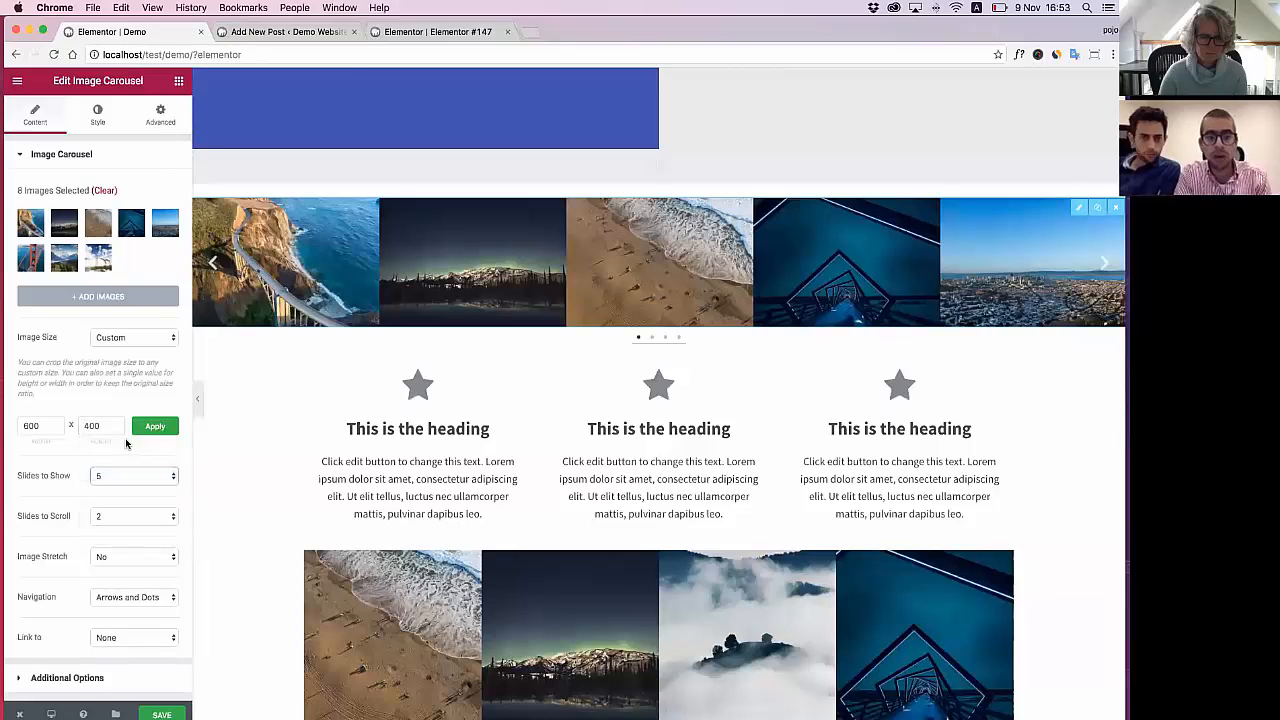
pyautogui.click(114, 485)
pyautogui.click(121, 424)
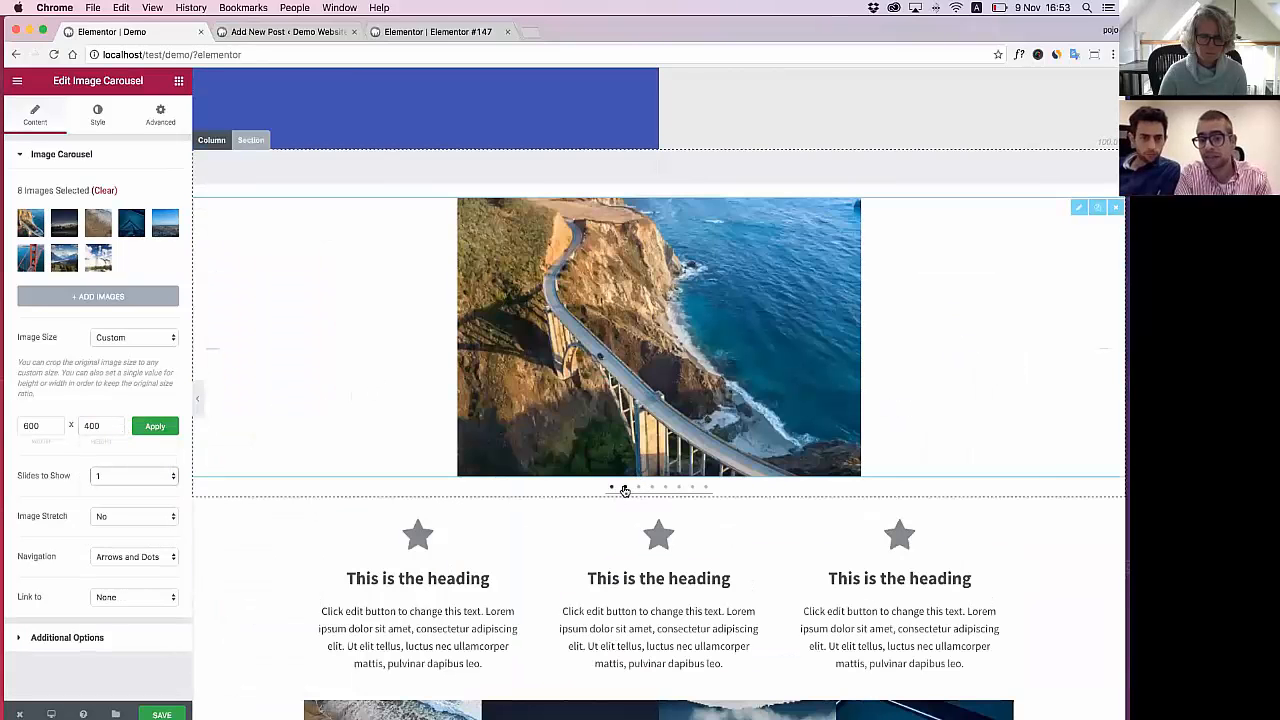
pyautogui.click(625, 488)
pyautogui.click(638, 488)
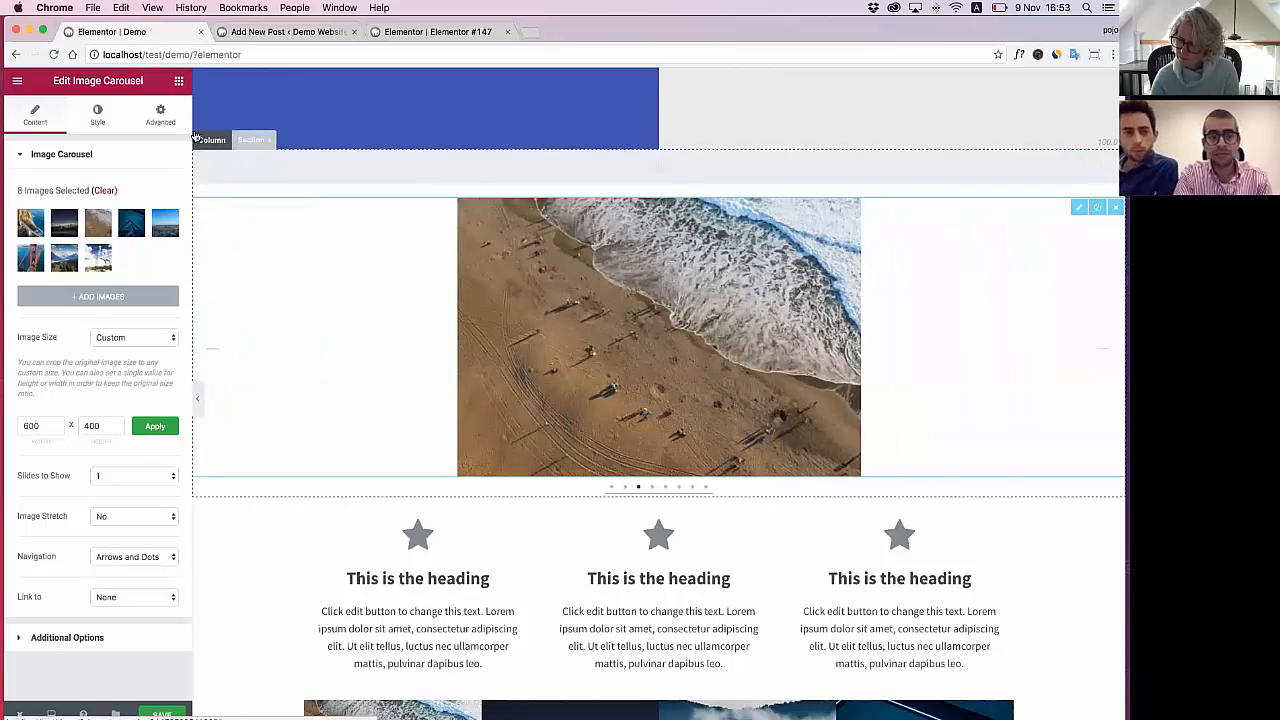
# Save the page with the carousel's section unstretched and its content width set to Boxed
pyautogui.click(198, 139)
pyautogui.click(165, 186)
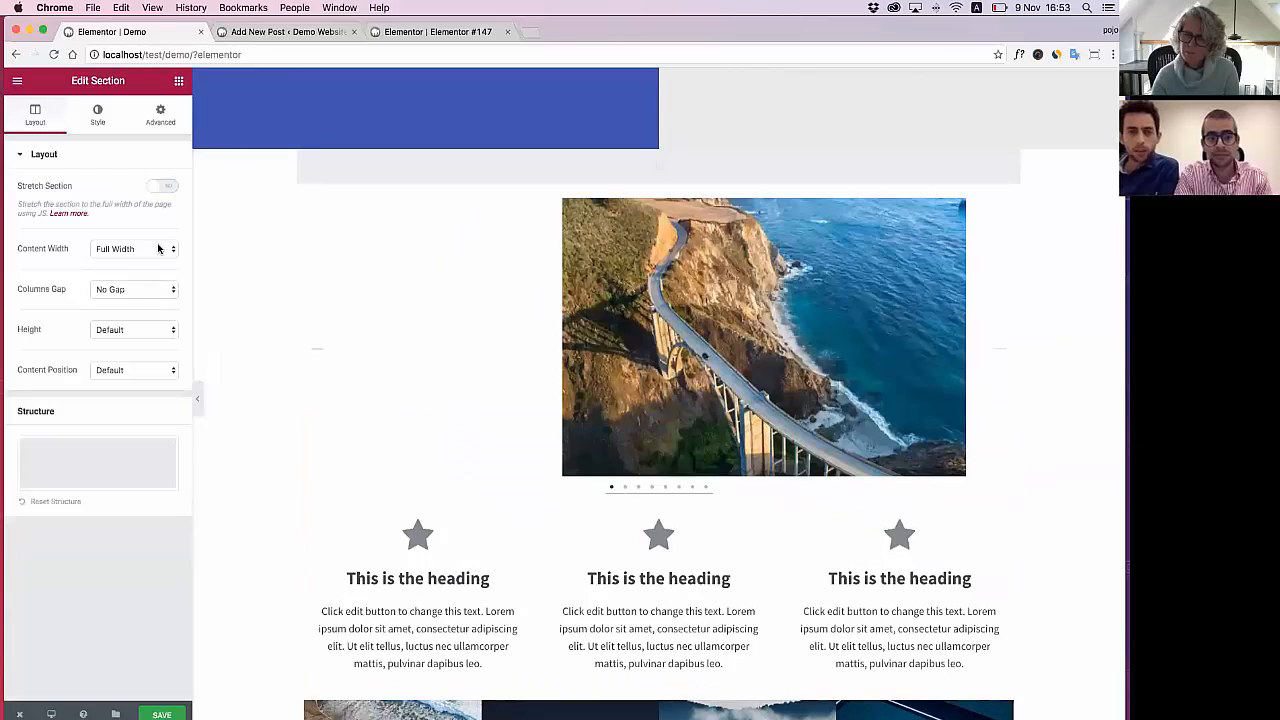
pyautogui.click(158, 248)
pyautogui.click(151, 237)
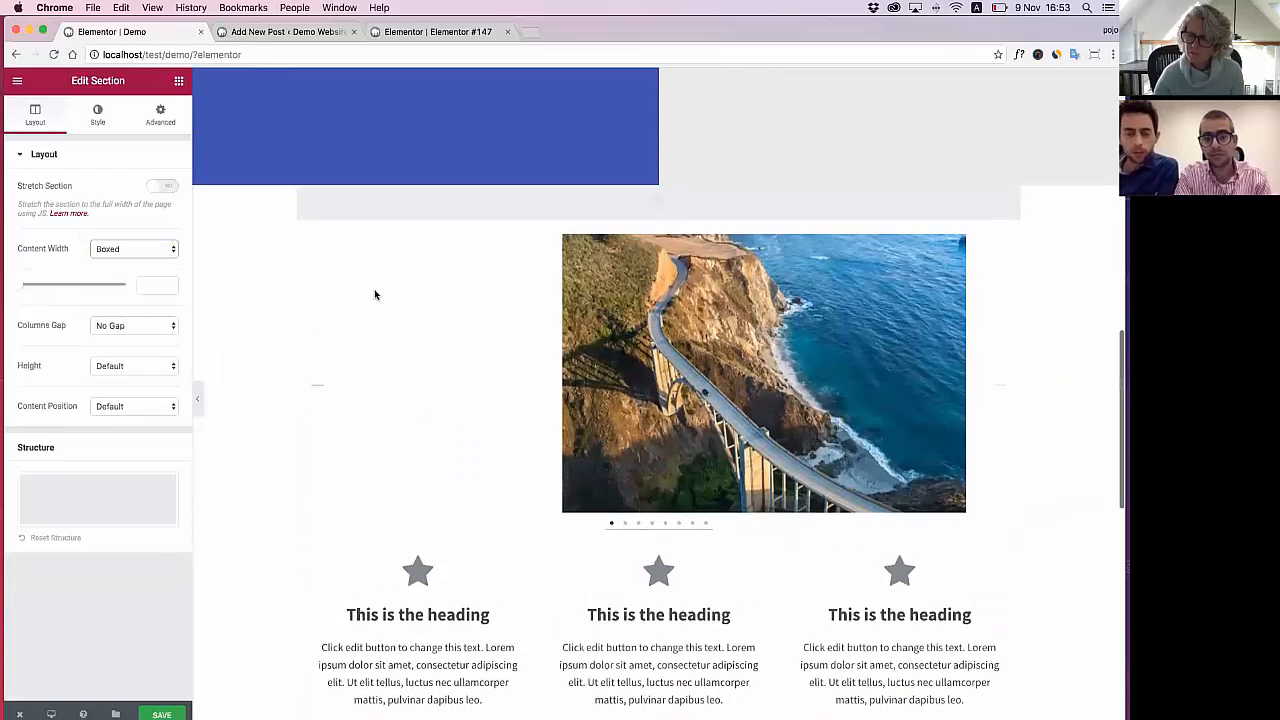
pyautogui.click(166, 710)
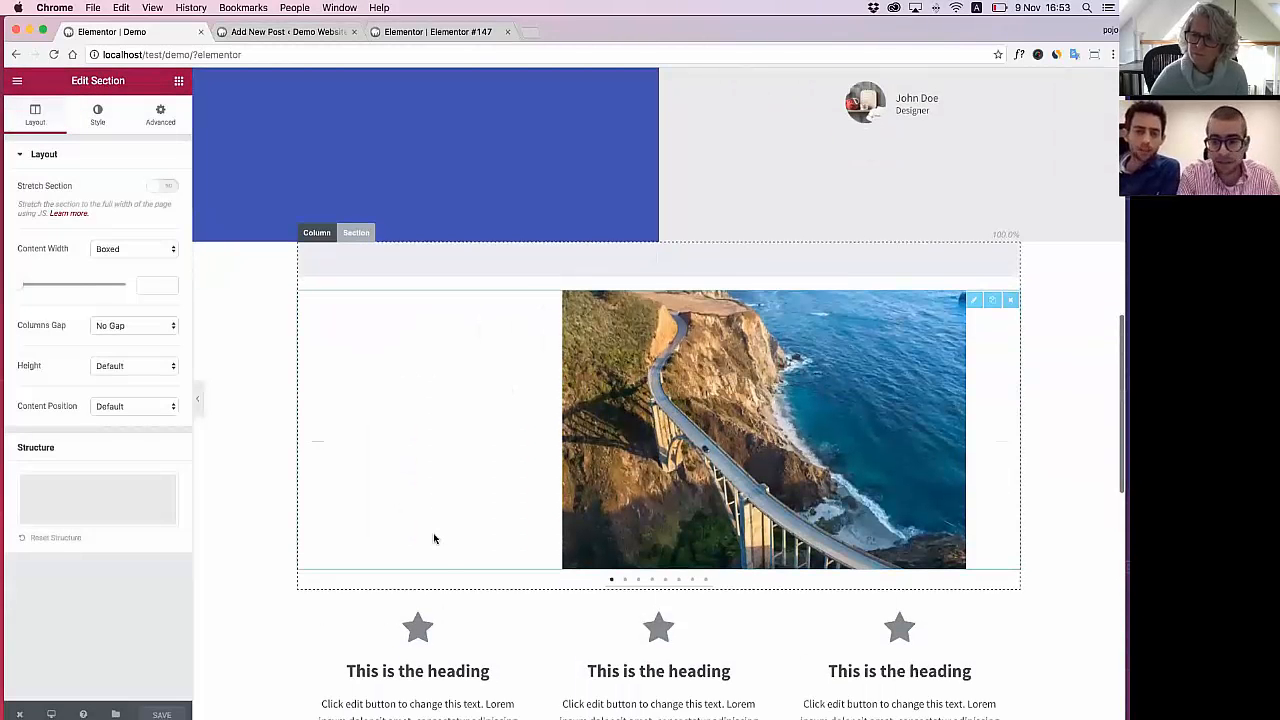
# Give the carousel images a solid border with a width of 8 on all sides
pyautogui.click(437, 568)
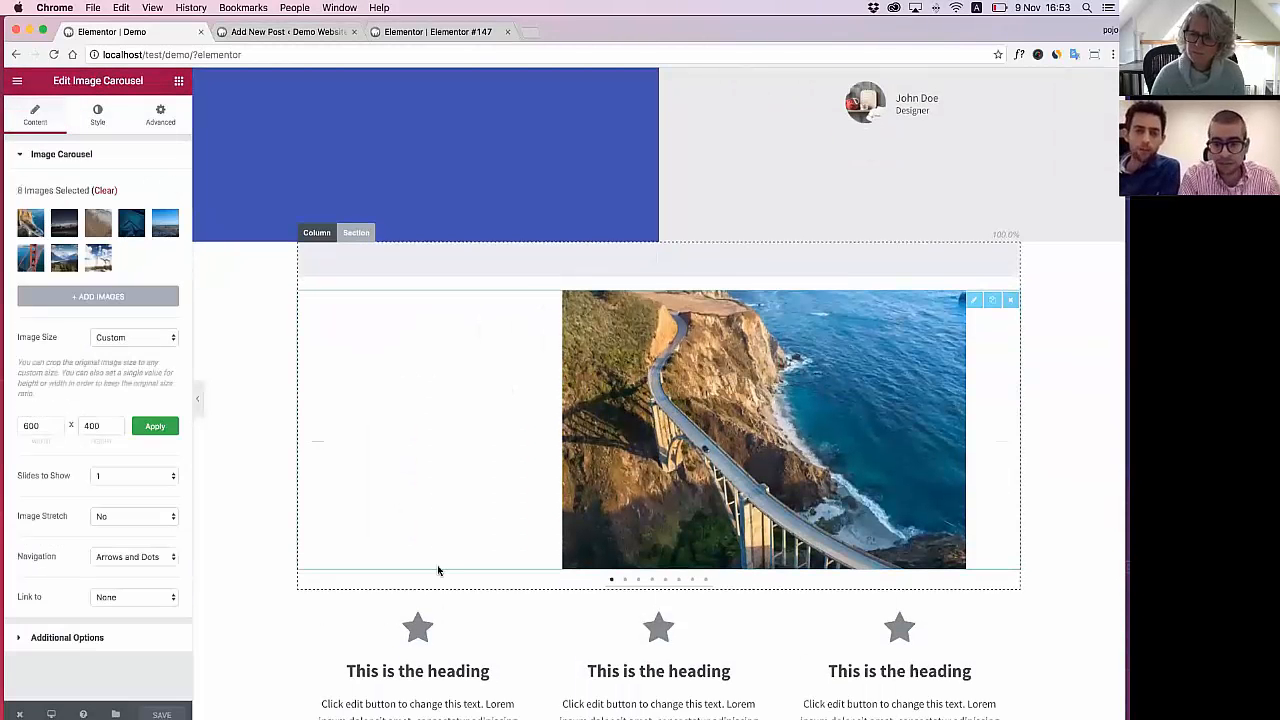
pyautogui.click(420, 671)
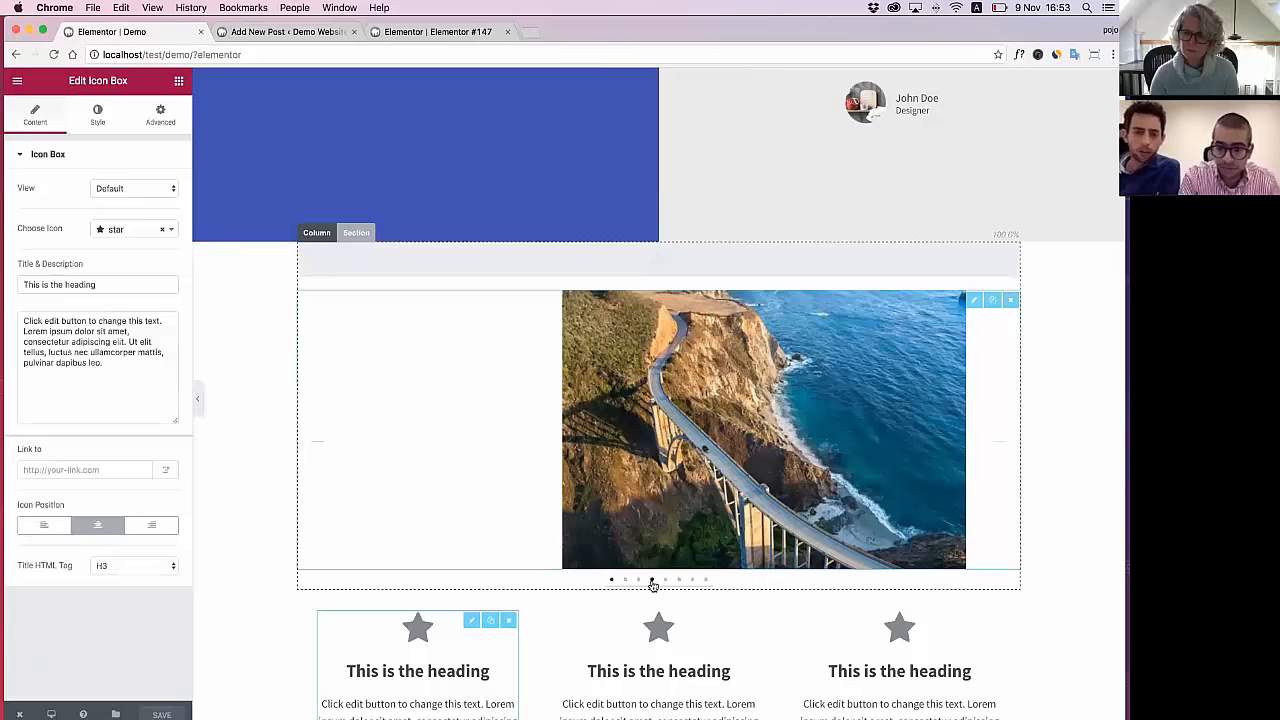
pyautogui.click(640, 582)
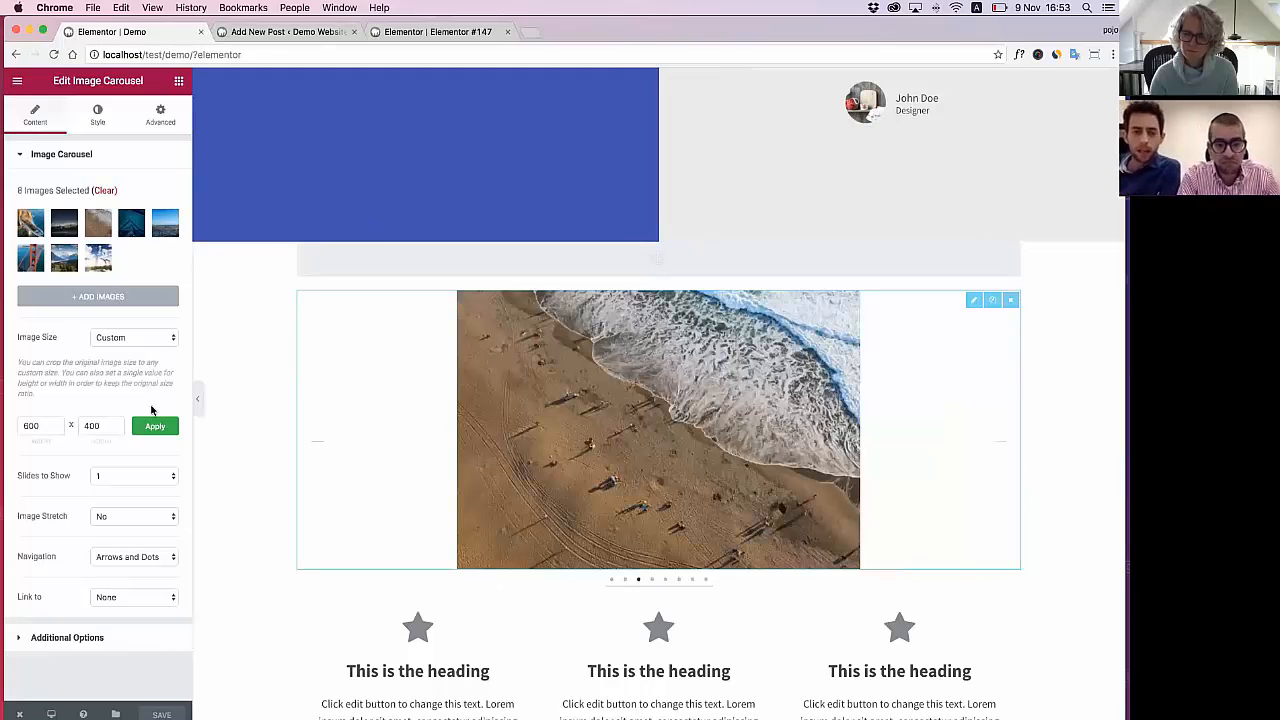
pyautogui.click(98, 125)
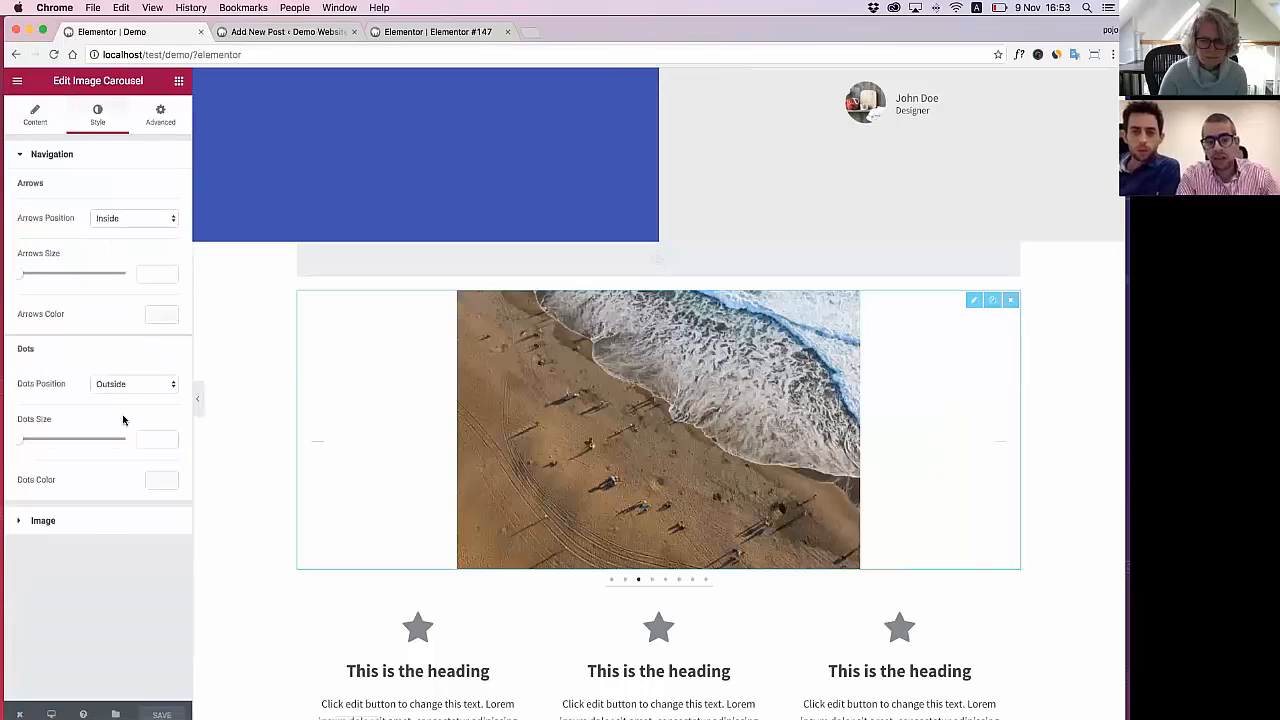
pyautogui.click(93, 530)
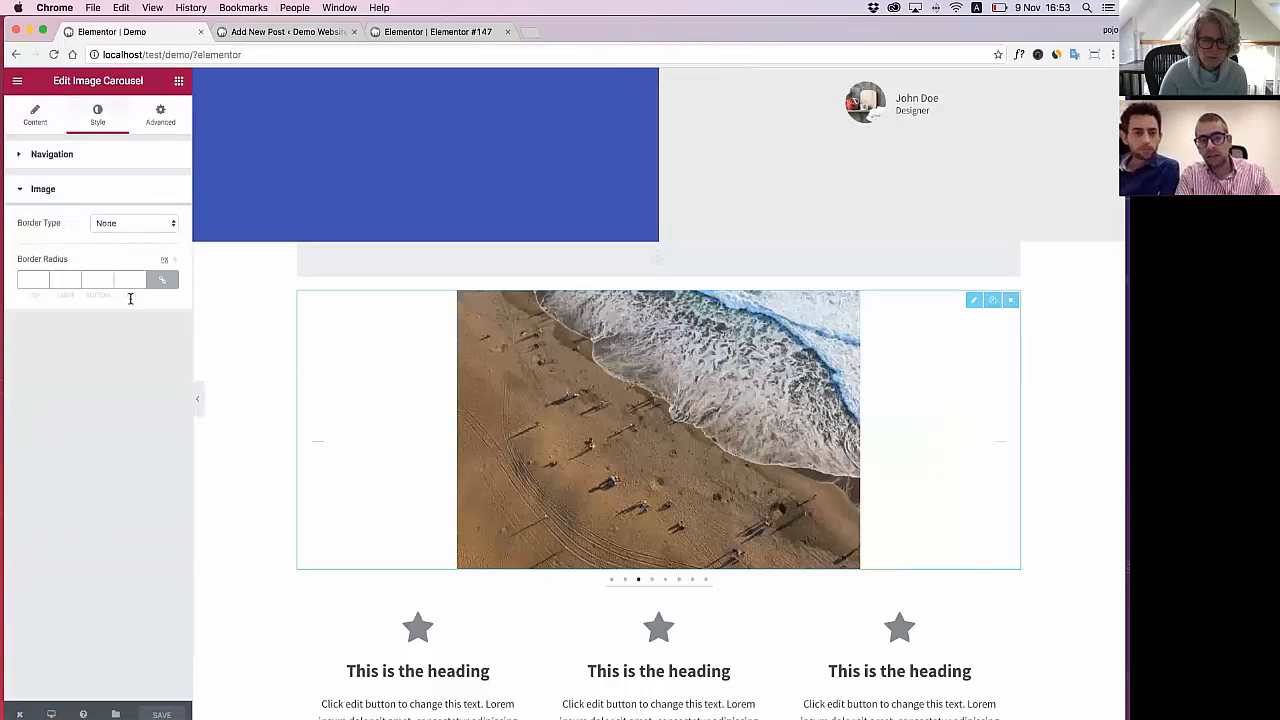
pyautogui.click(126, 226)
pyautogui.click(124, 232)
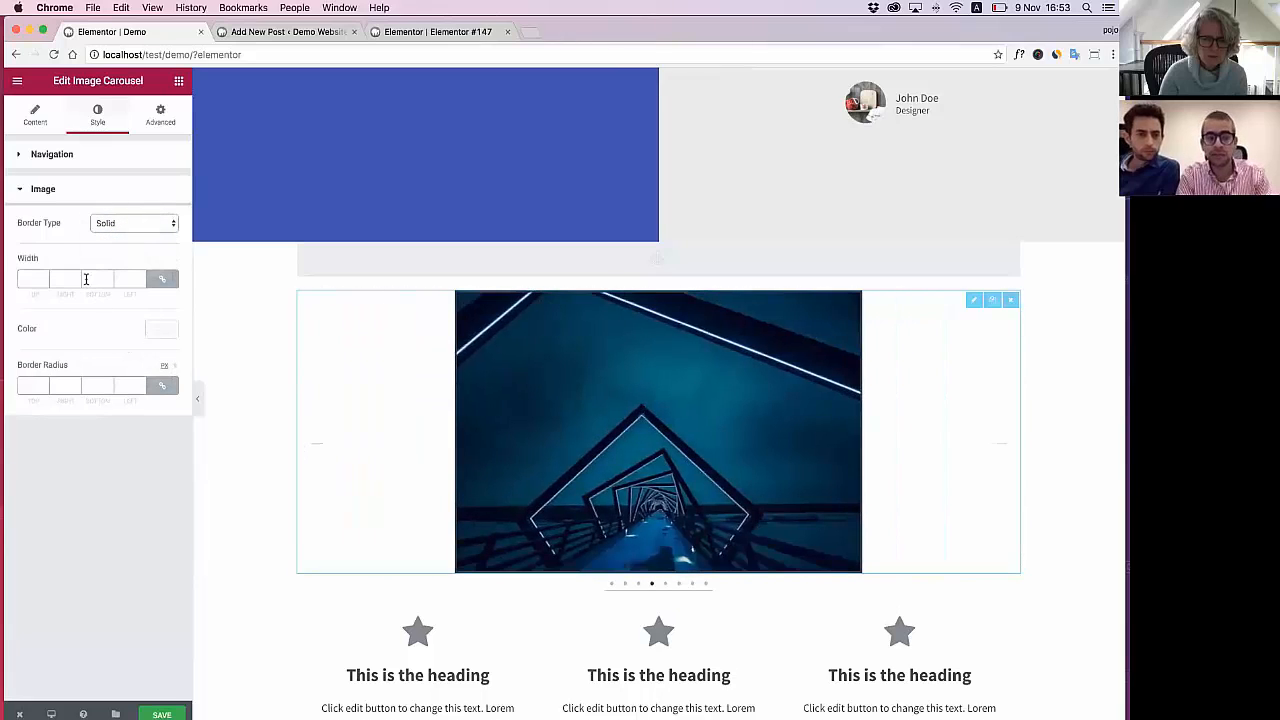
pyautogui.click(31, 278)
pyautogui.write('8')
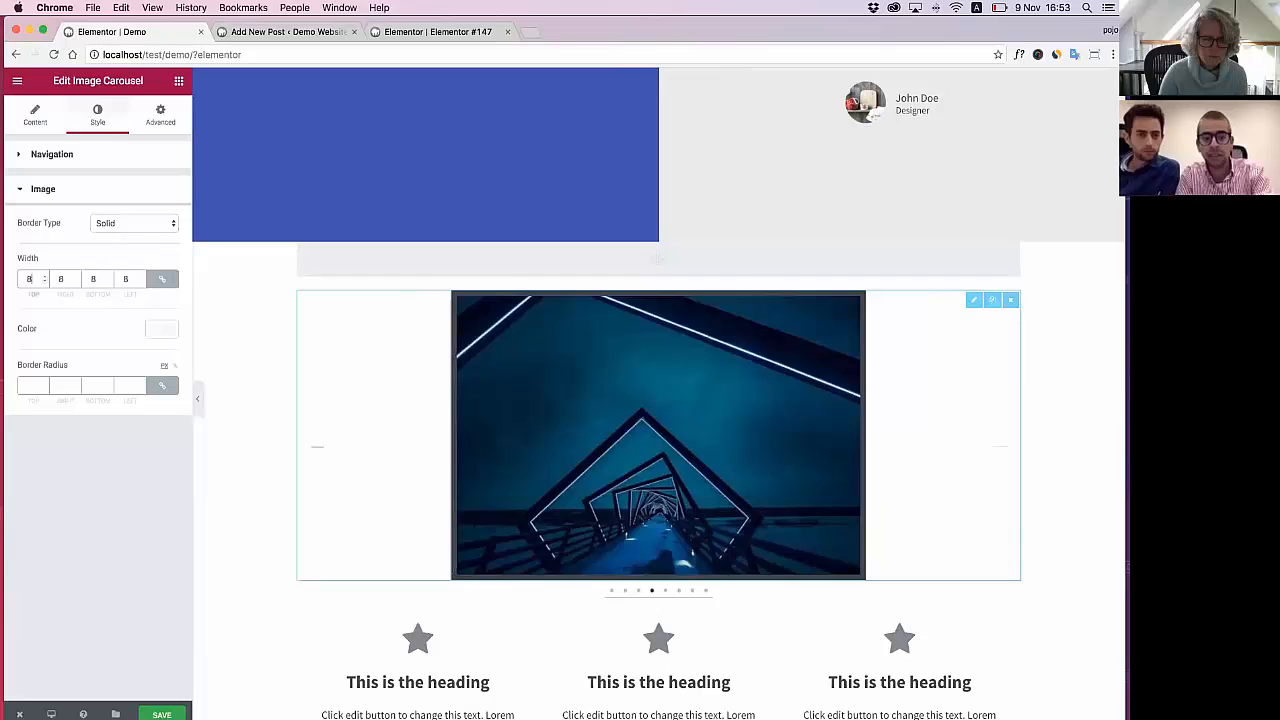
# Set the carousel image border colour to the gold tone #c1a807
pyautogui.click(160, 328)
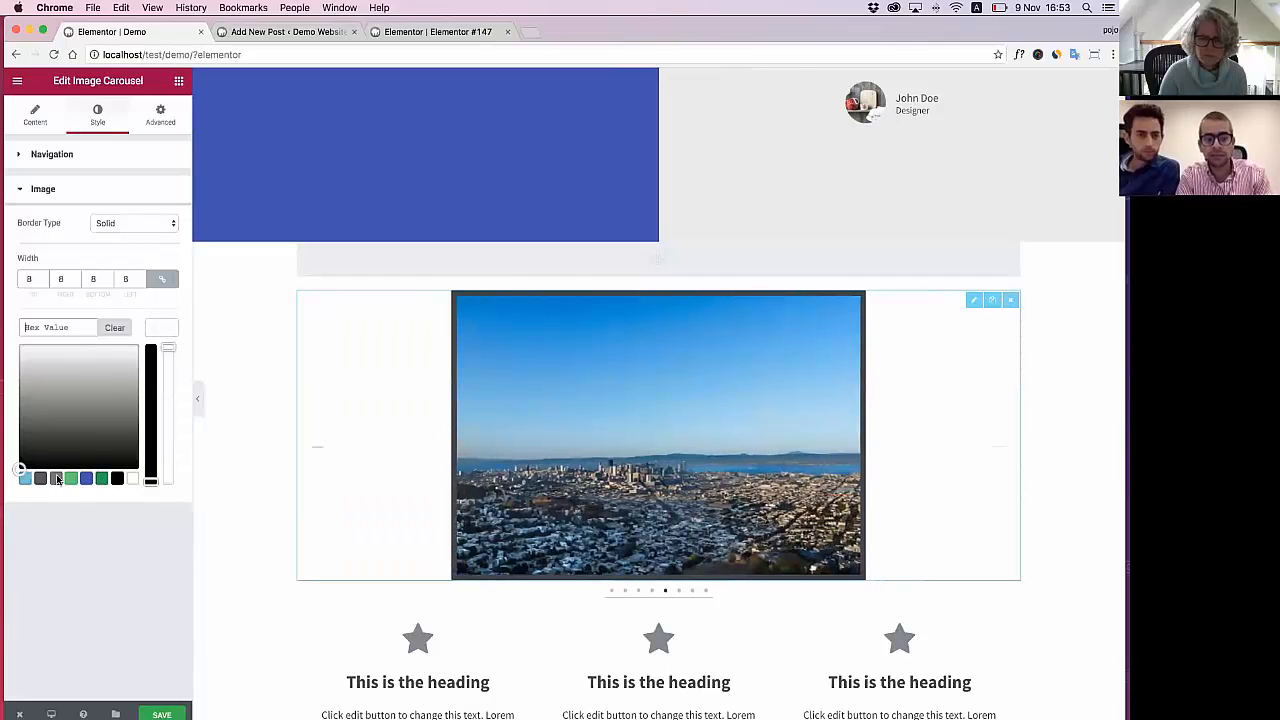
pyautogui.click(57, 479)
pyautogui.click(107, 392)
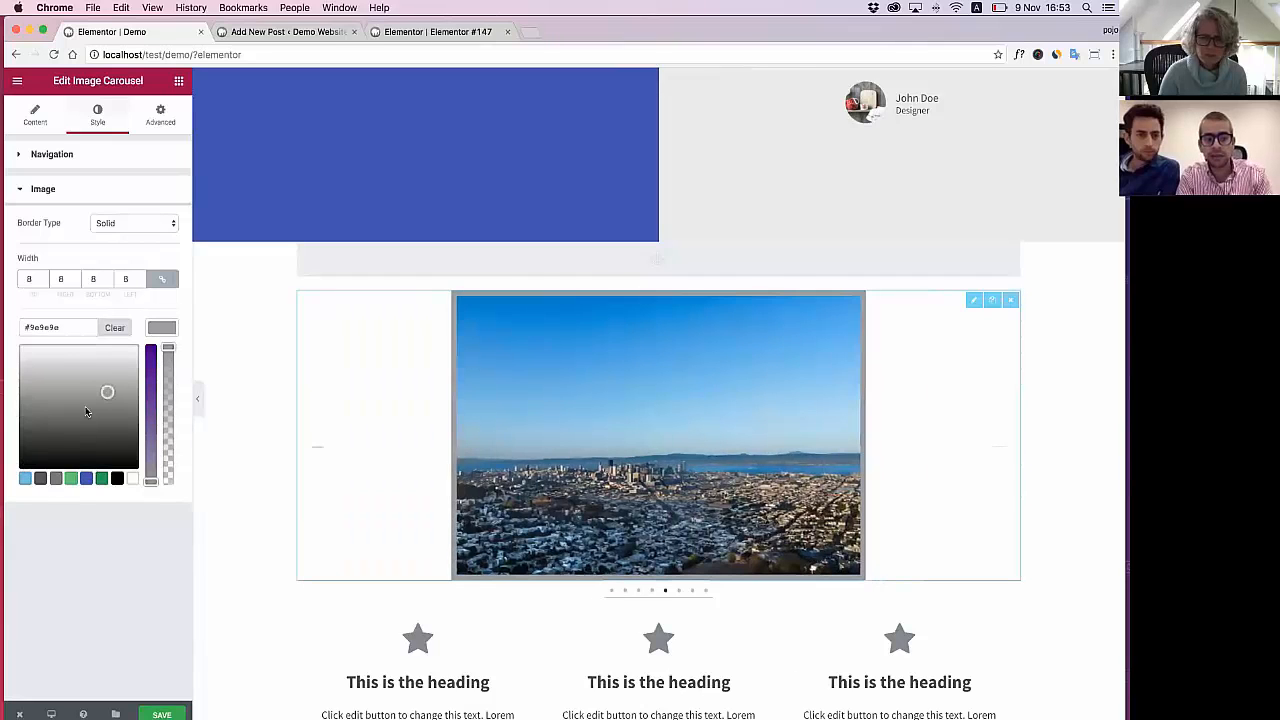
pyautogui.click(72, 479)
pyautogui.click(34, 383)
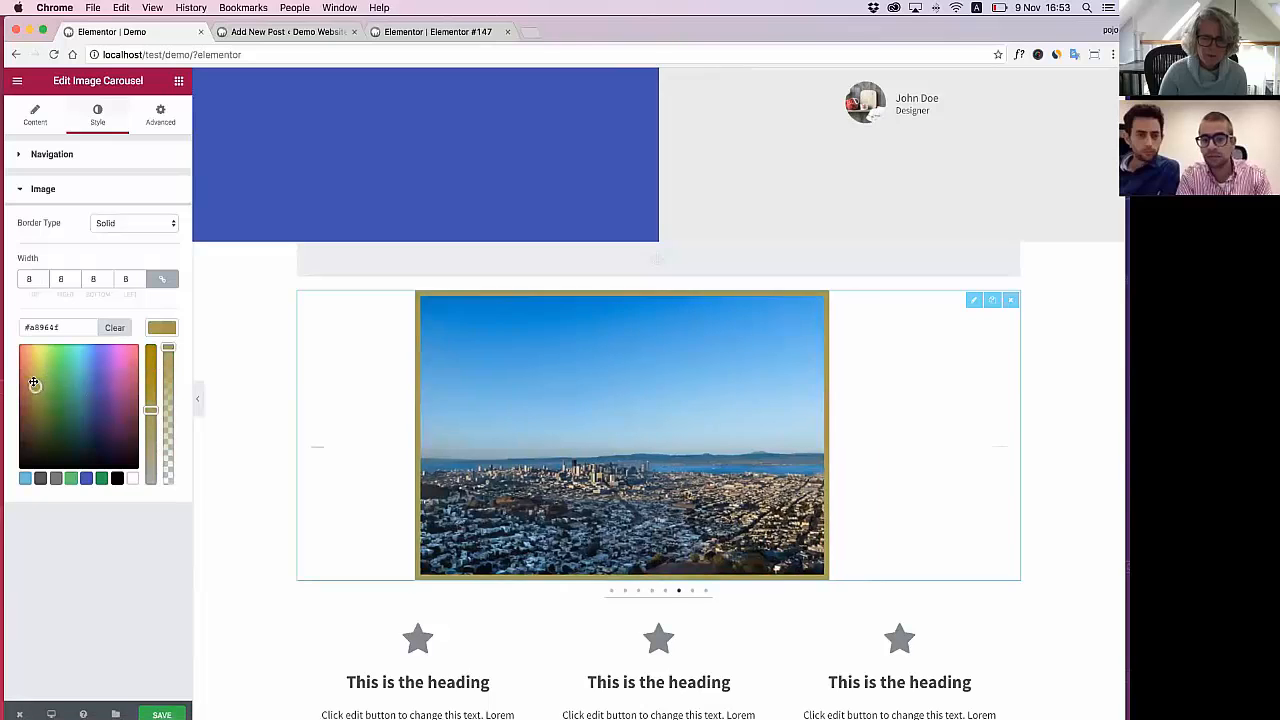
pyautogui.moveTo(29, 366); pyautogui.dragTo(20, 458)
pyautogui.click(37, 374)
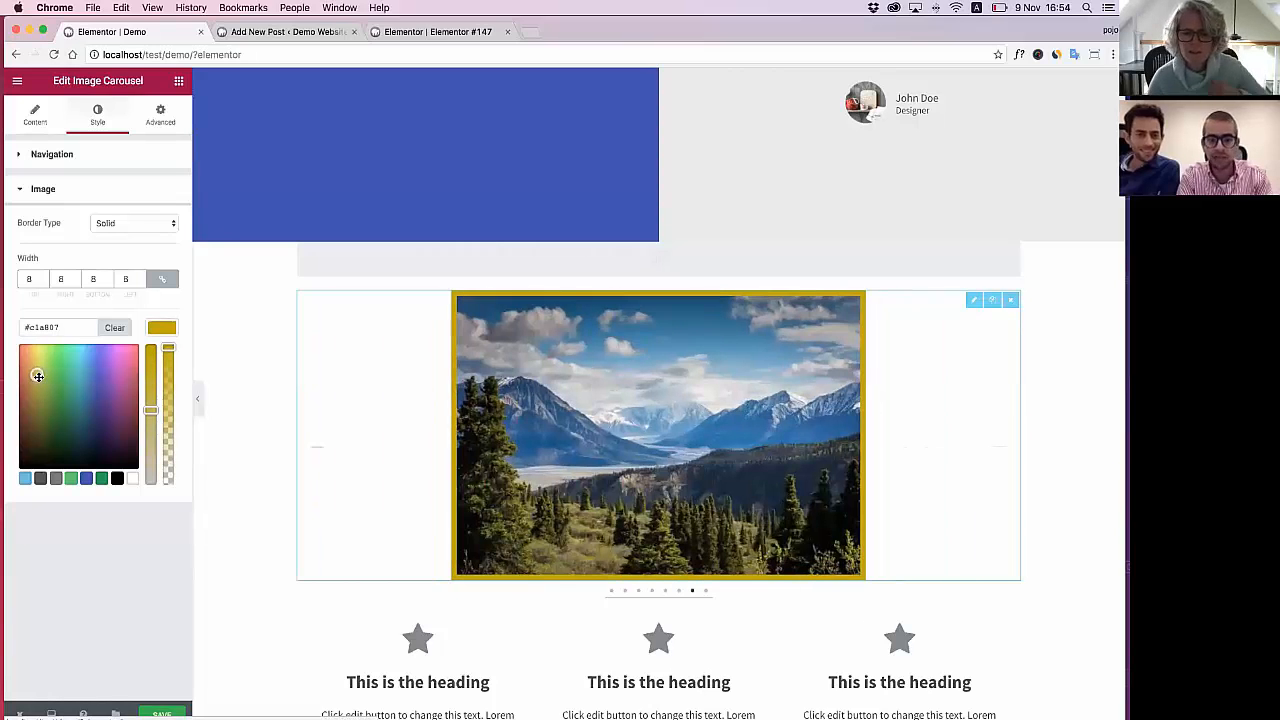
# Set the carousel image border width to 10 on all sides and preview the page without the editing panel
pyautogui.click(92, 279)
pyautogui.press('BackSpace')
pyautogui.write('10')
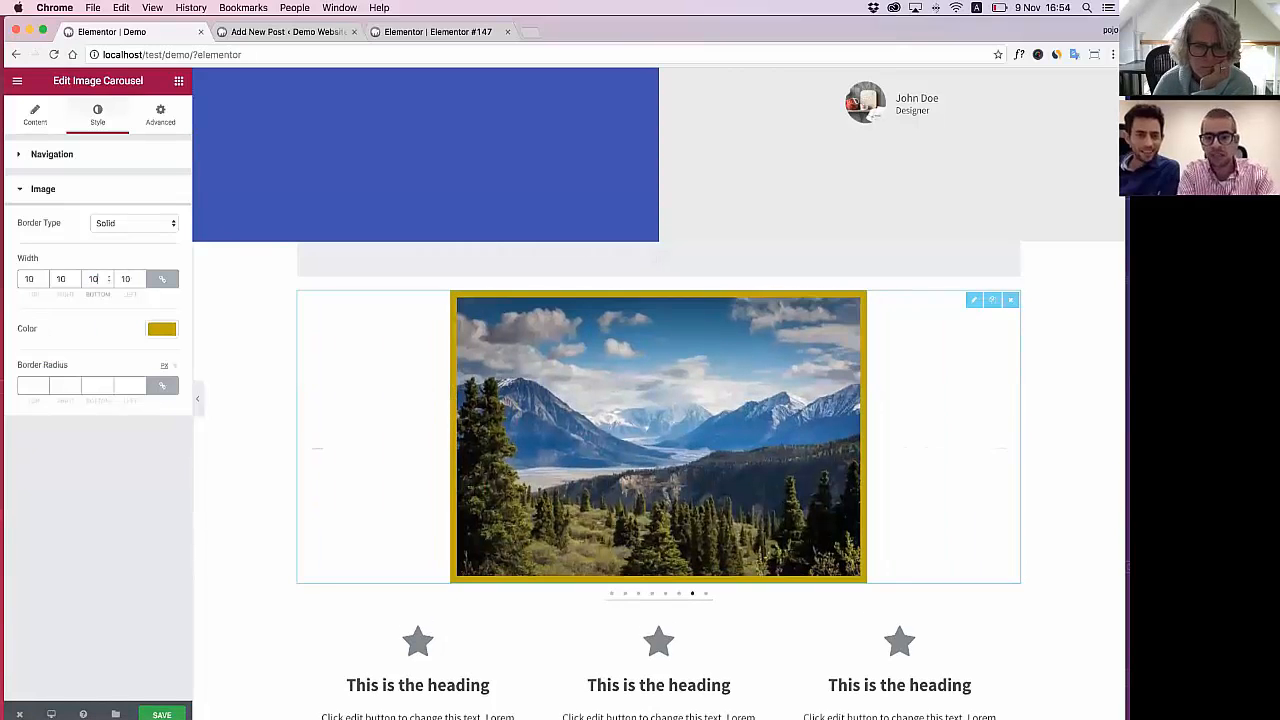
pyautogui.click(198, 395)
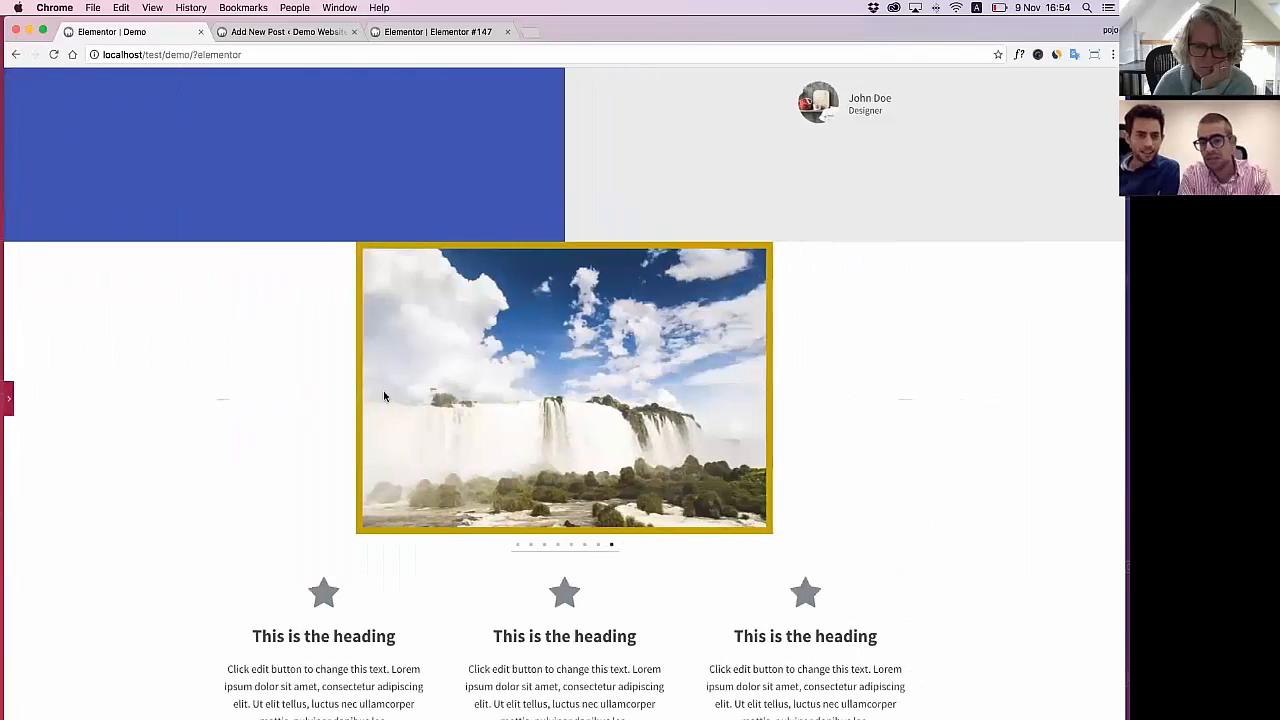
pyautogui.click(10, 404)
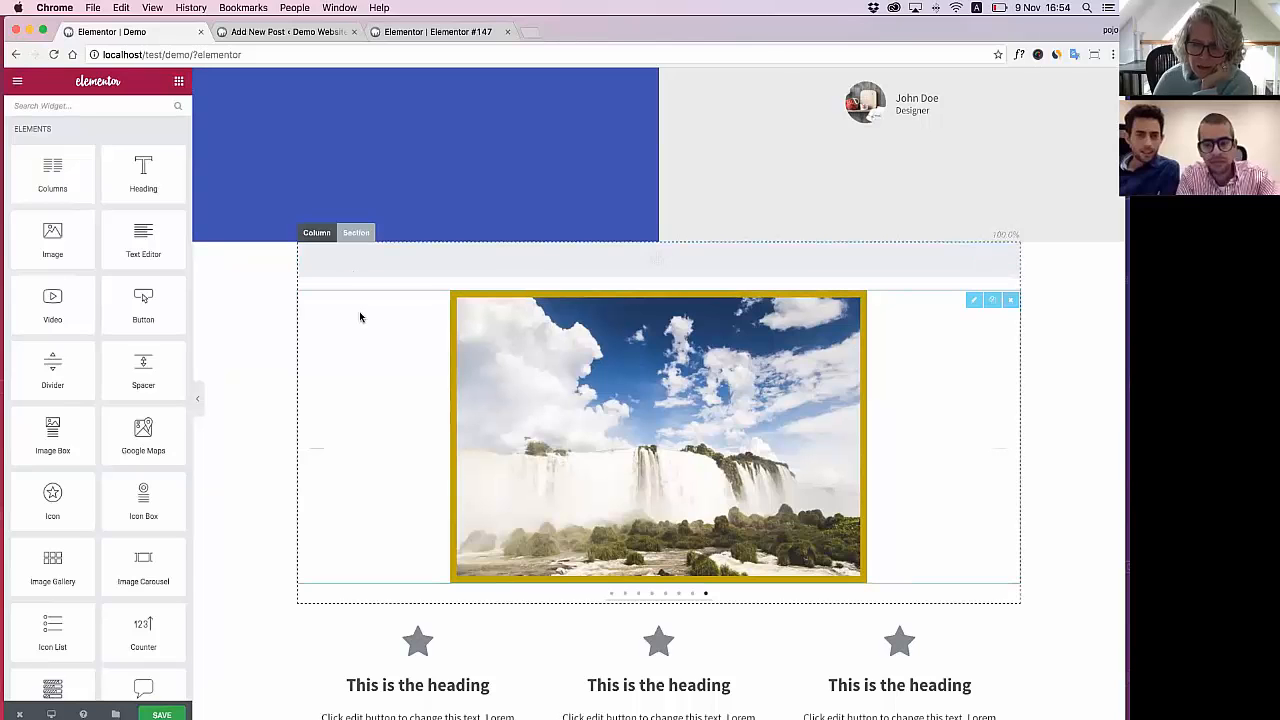
# Save the page, then delete all of its content and confirm the deletion
pyautogui.scroll(-10, 357, 288)
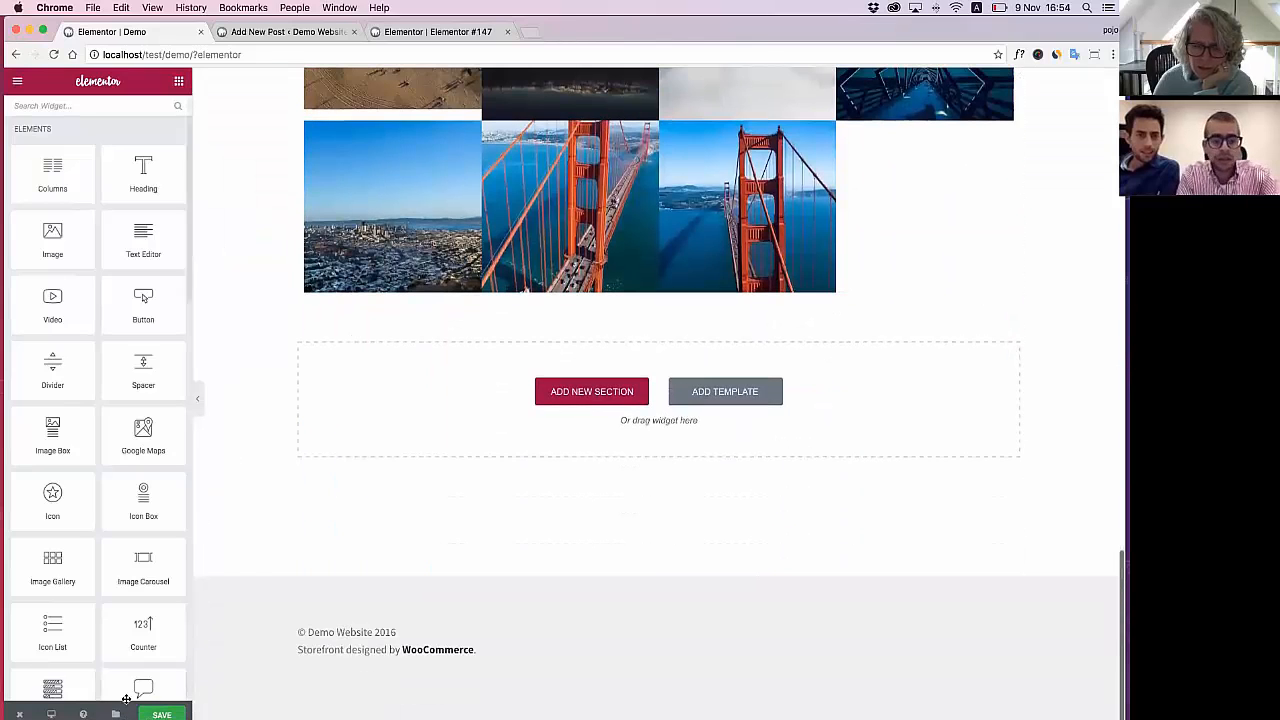
pyautogui.click(161, 714)
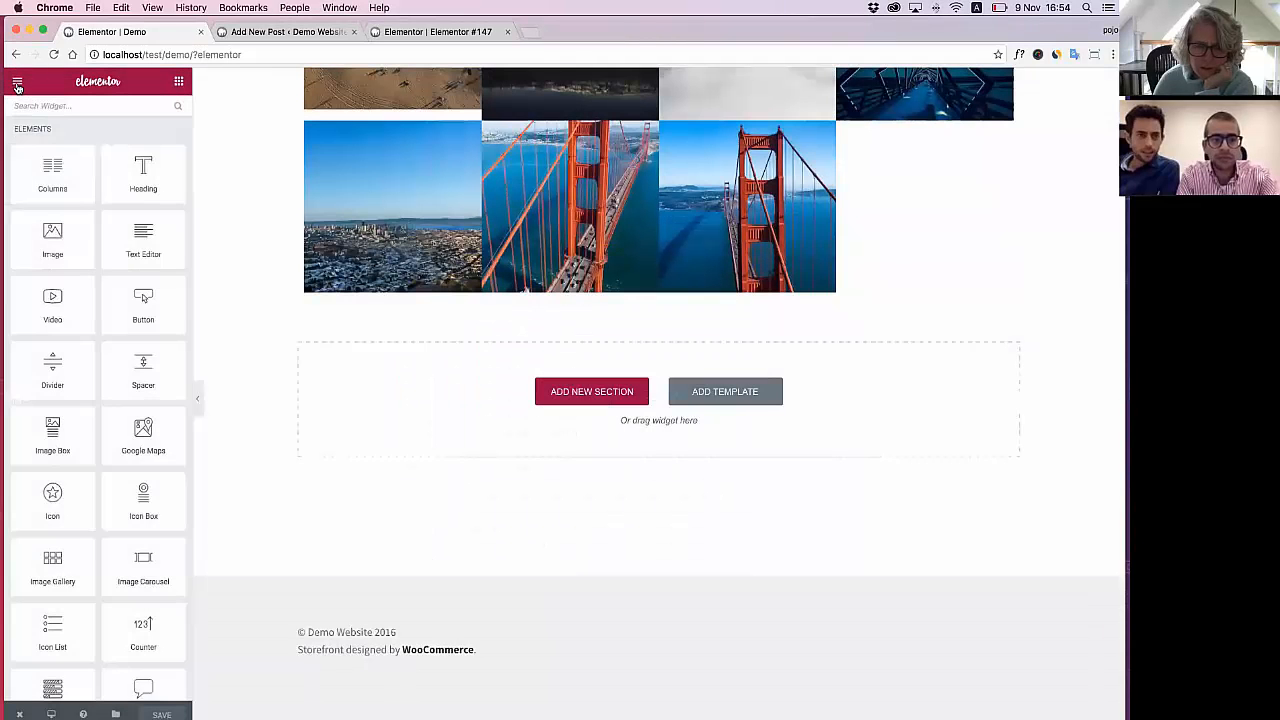
pyautogui.click(18, 83)
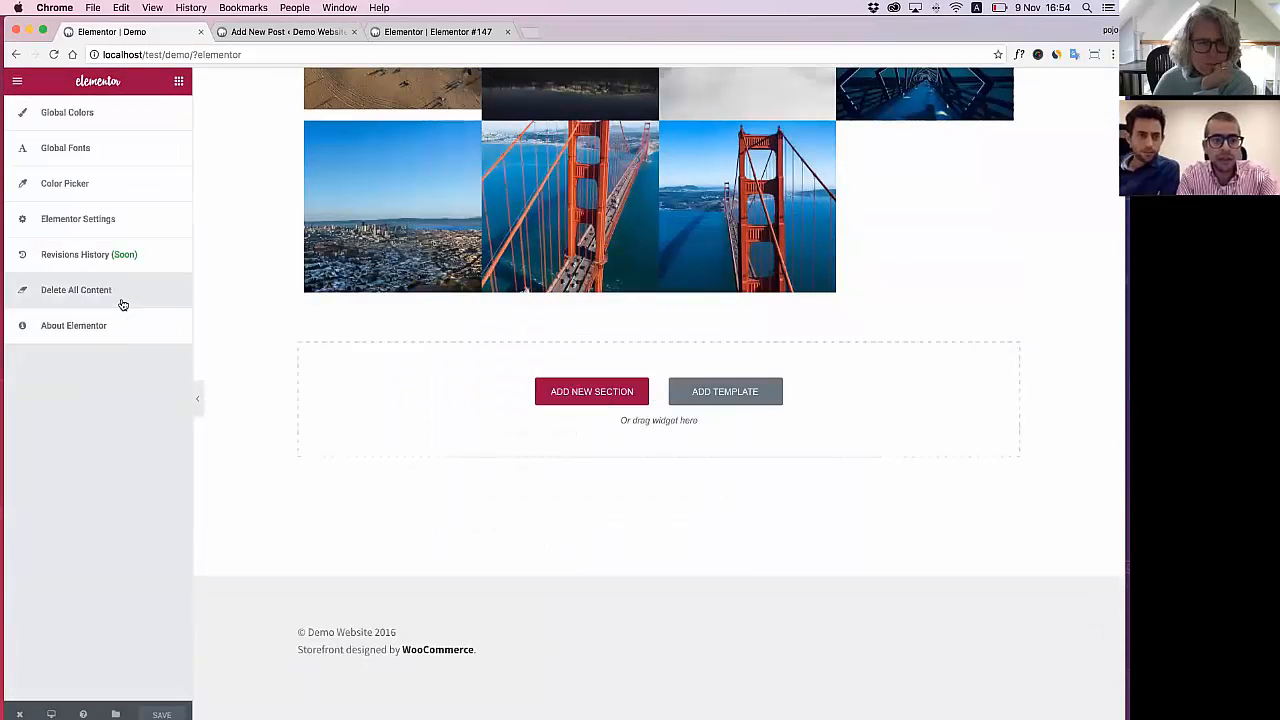
pyautogui.click(122, 304)
pyautogui.click(623, 434)
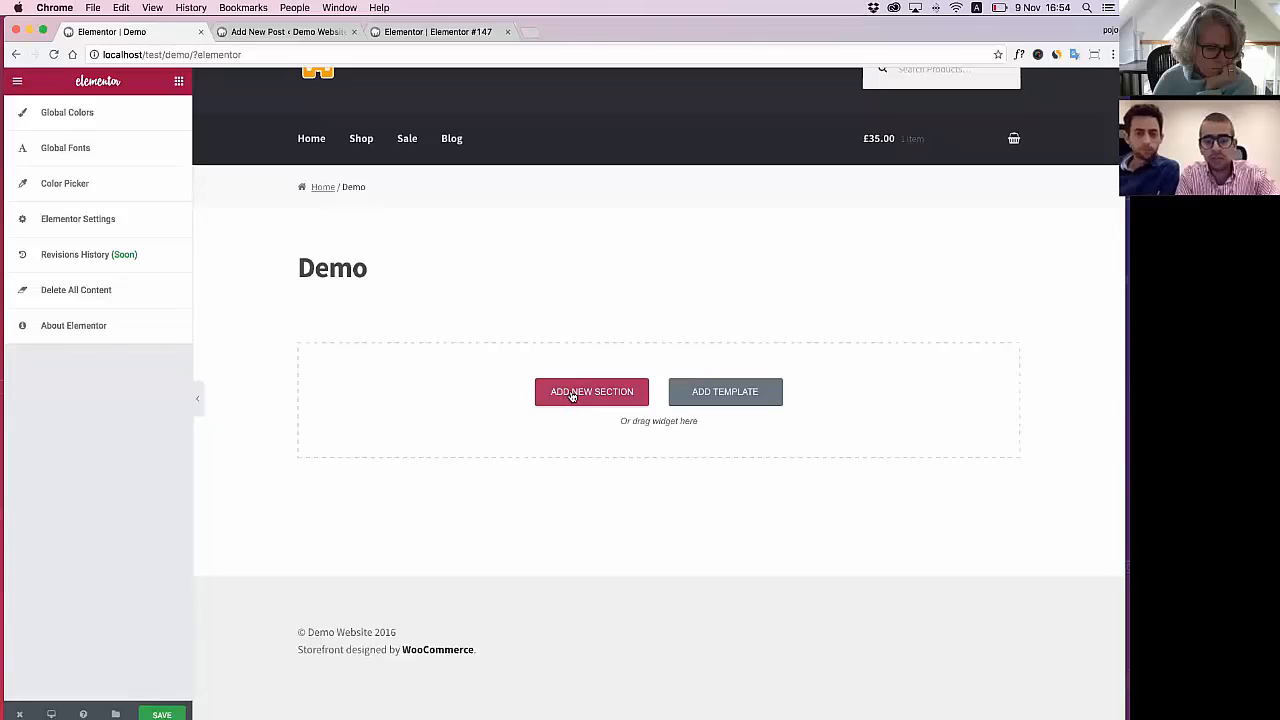
# Open the template library and look through the predesigned homepage, about, contact and landing page templates
pyautogui.click(729, 405)
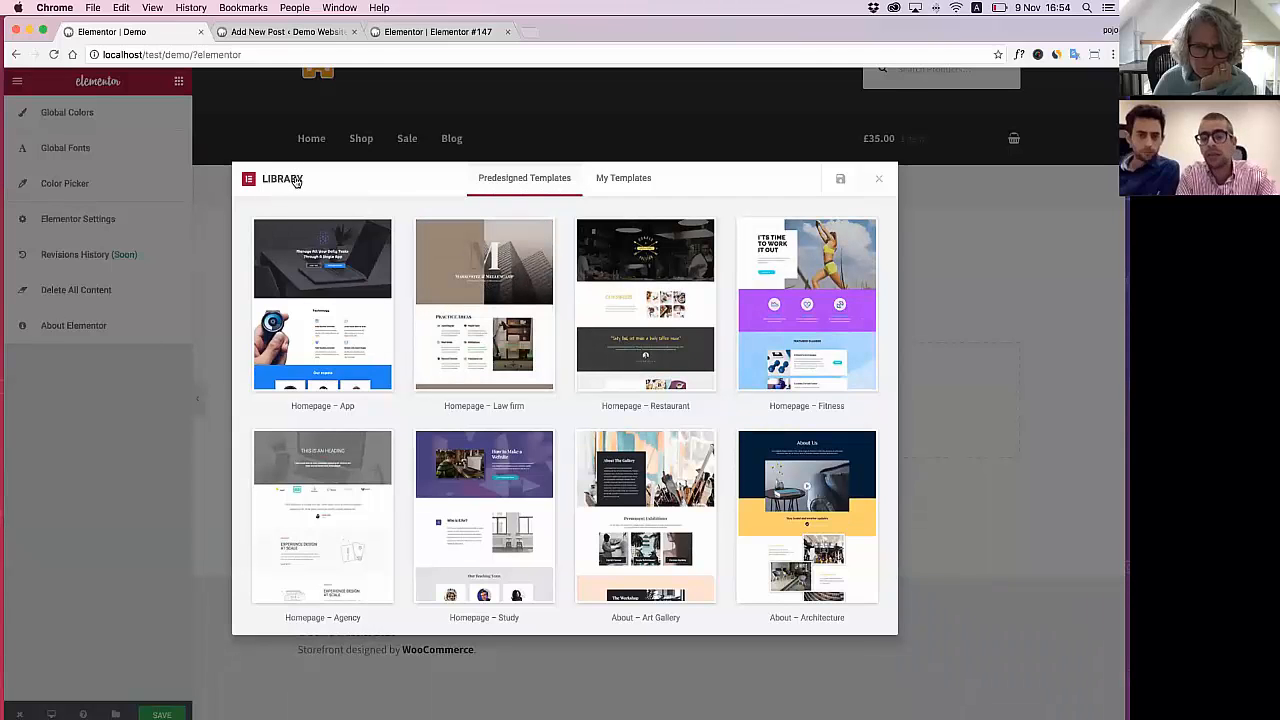
pyautogui.moveTo(610, 350)
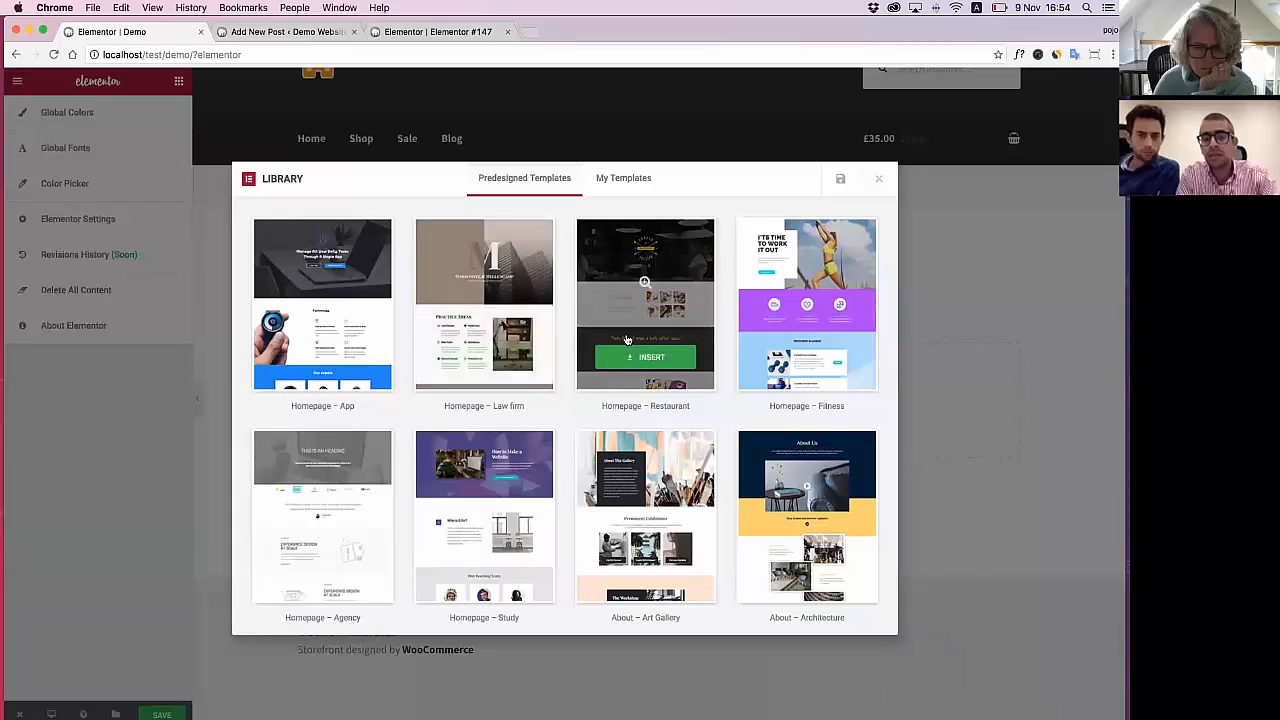
pyautogui.scroll(-10, 627, 340)
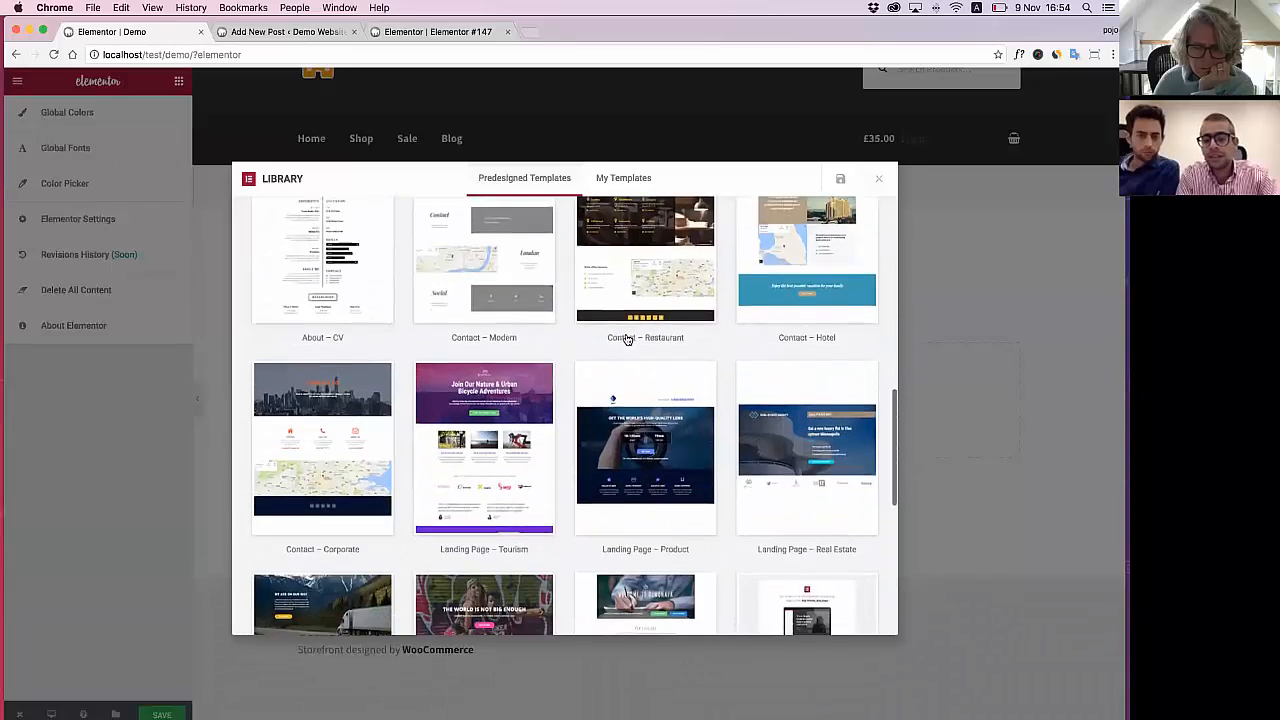
pyautogui.scroll(-2, 627, 340)
pyautogui.scroll(4, 625, 335)
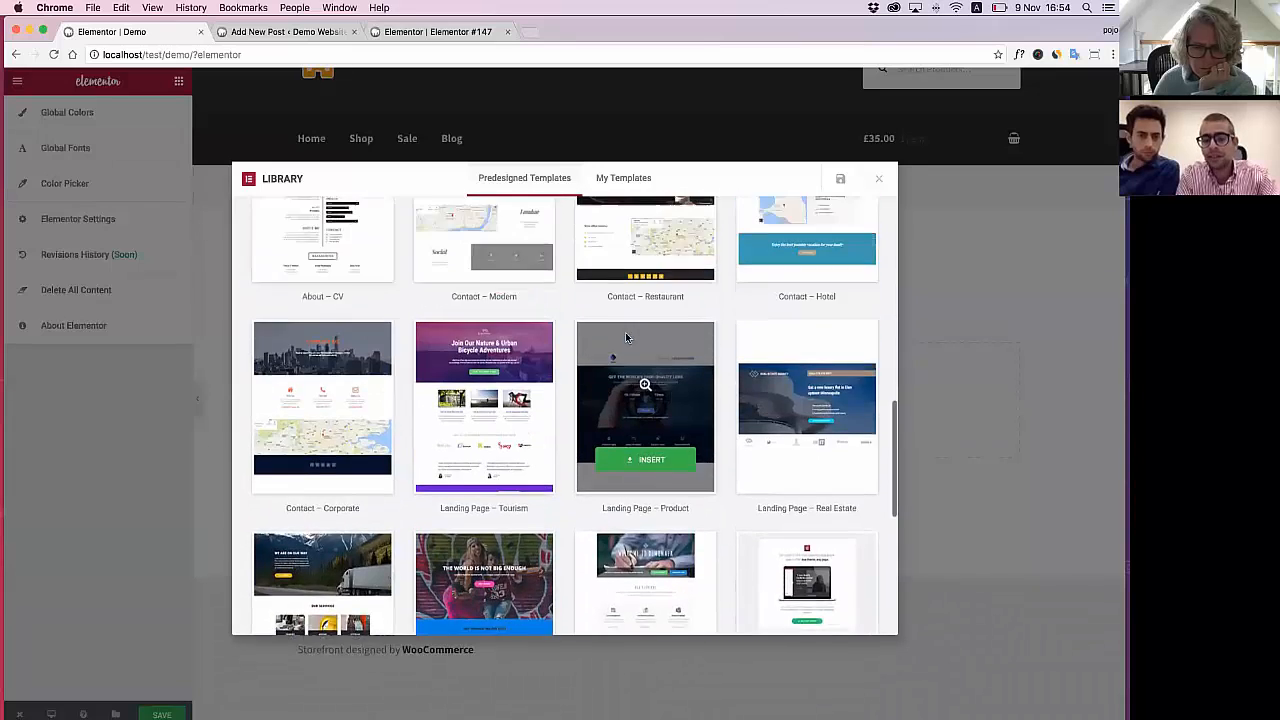
pyautogui.scroll(3, 702, 344)
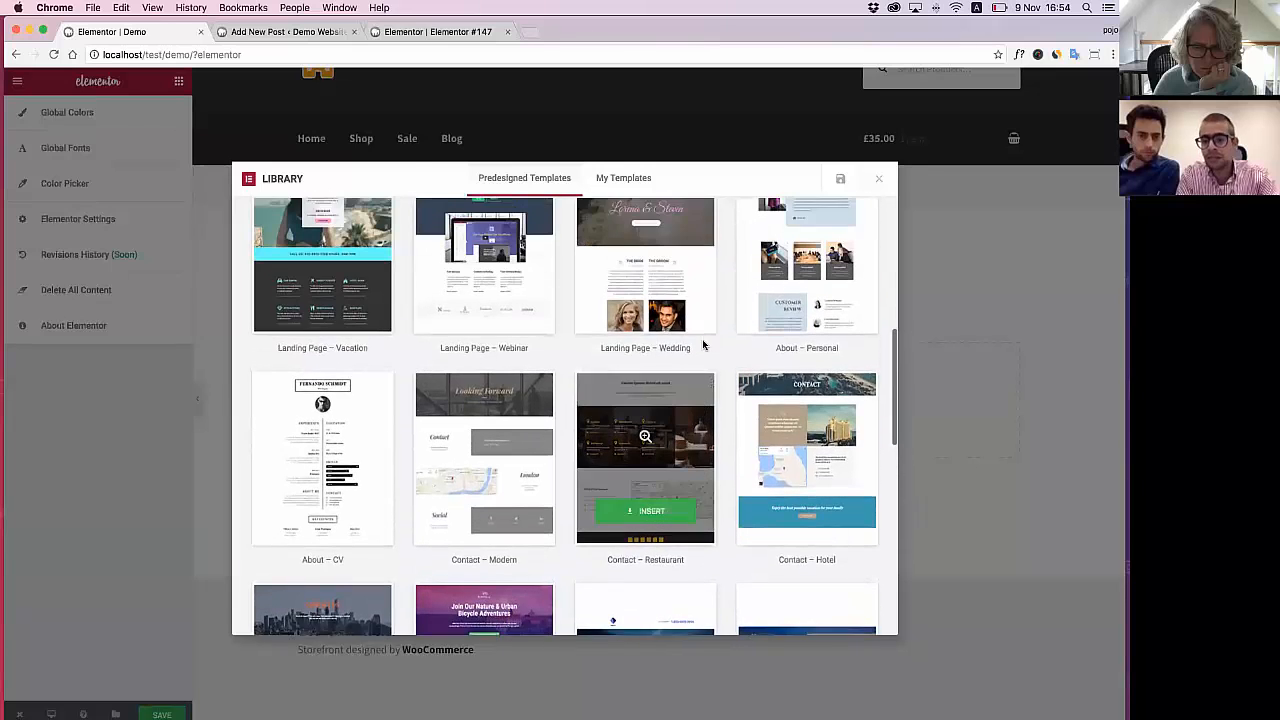
pyautogui.scroll(1, 703, 344)
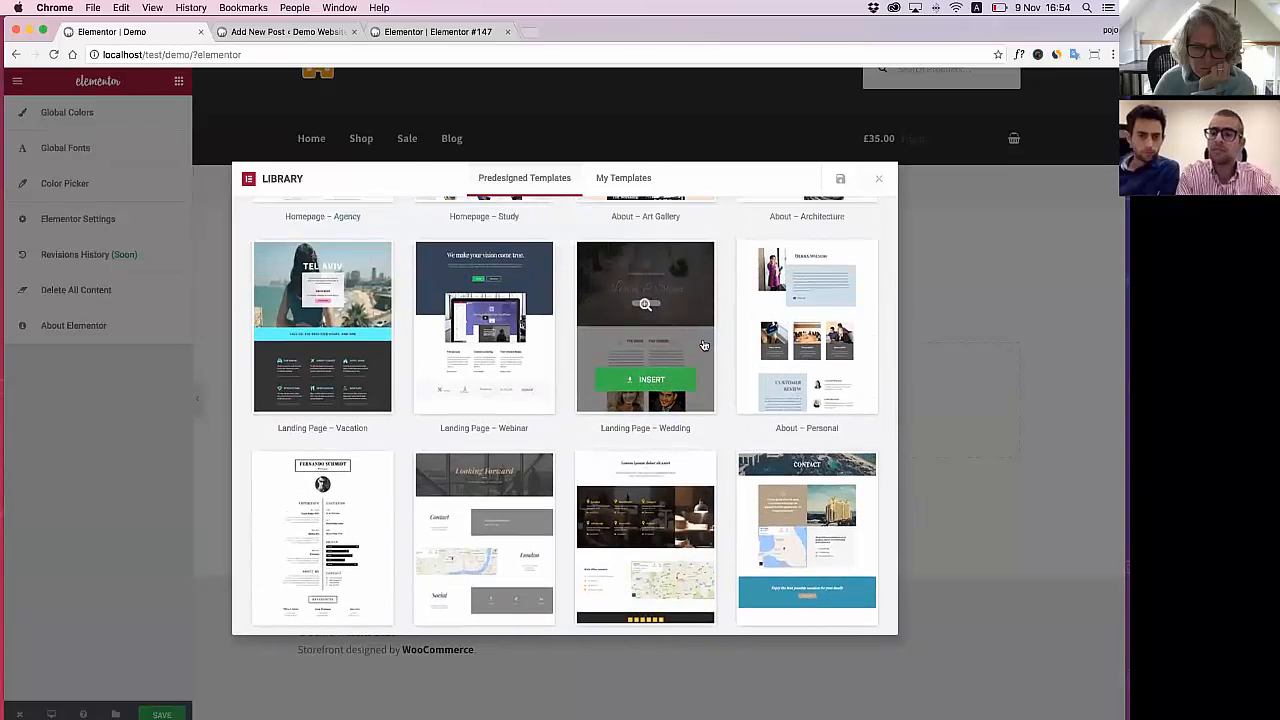
pyautogui.scroll(2, 703, 344)
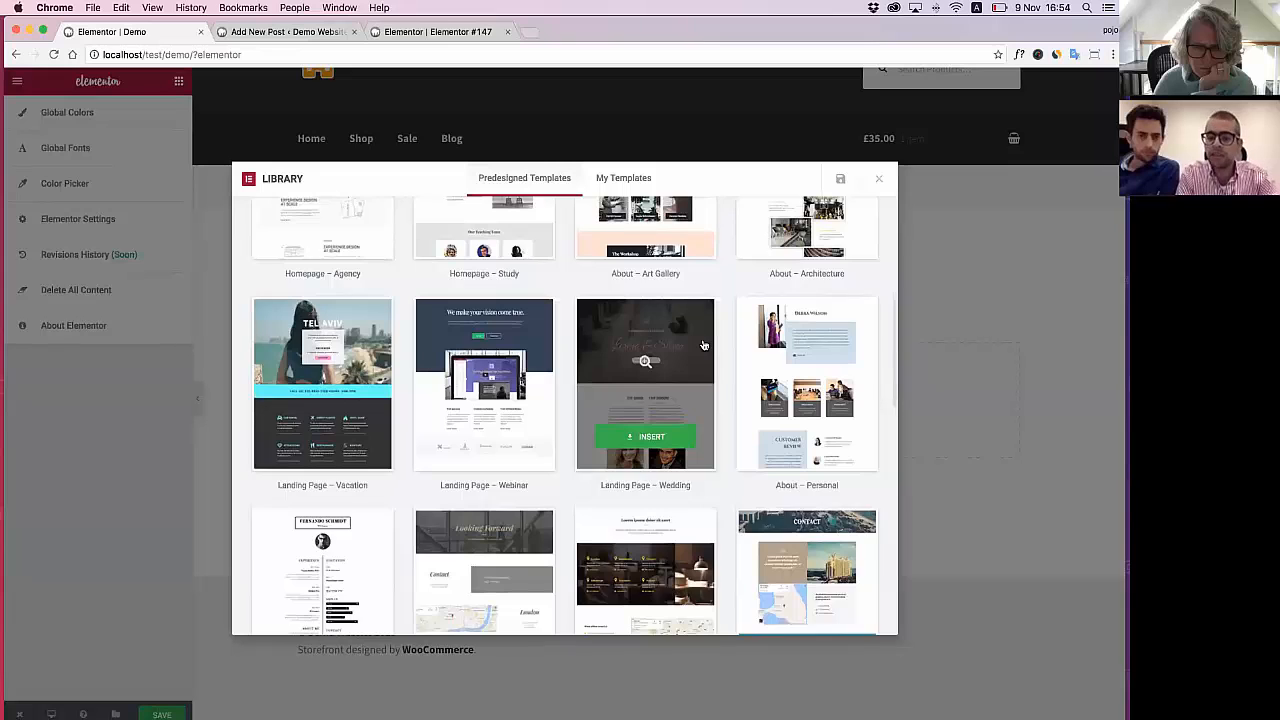
pyautogui.scroll(2, 703, 344)
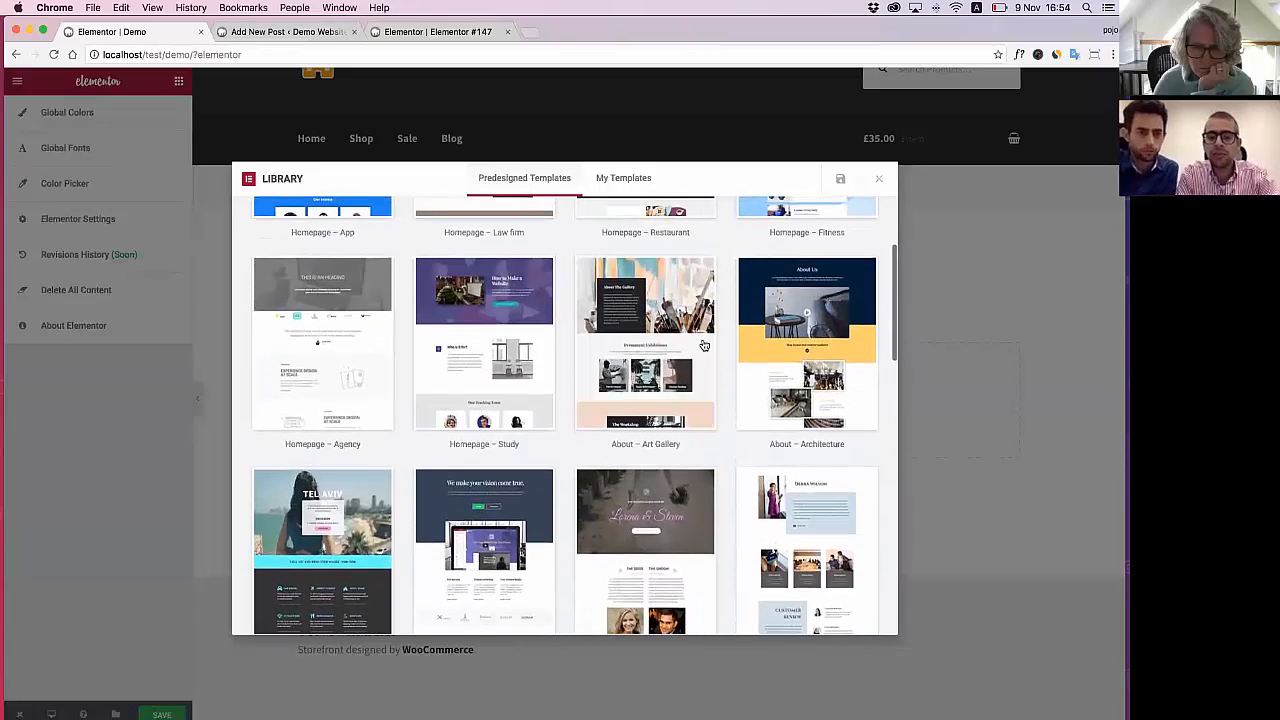
pyautogui.scroll(2, 703, 344)
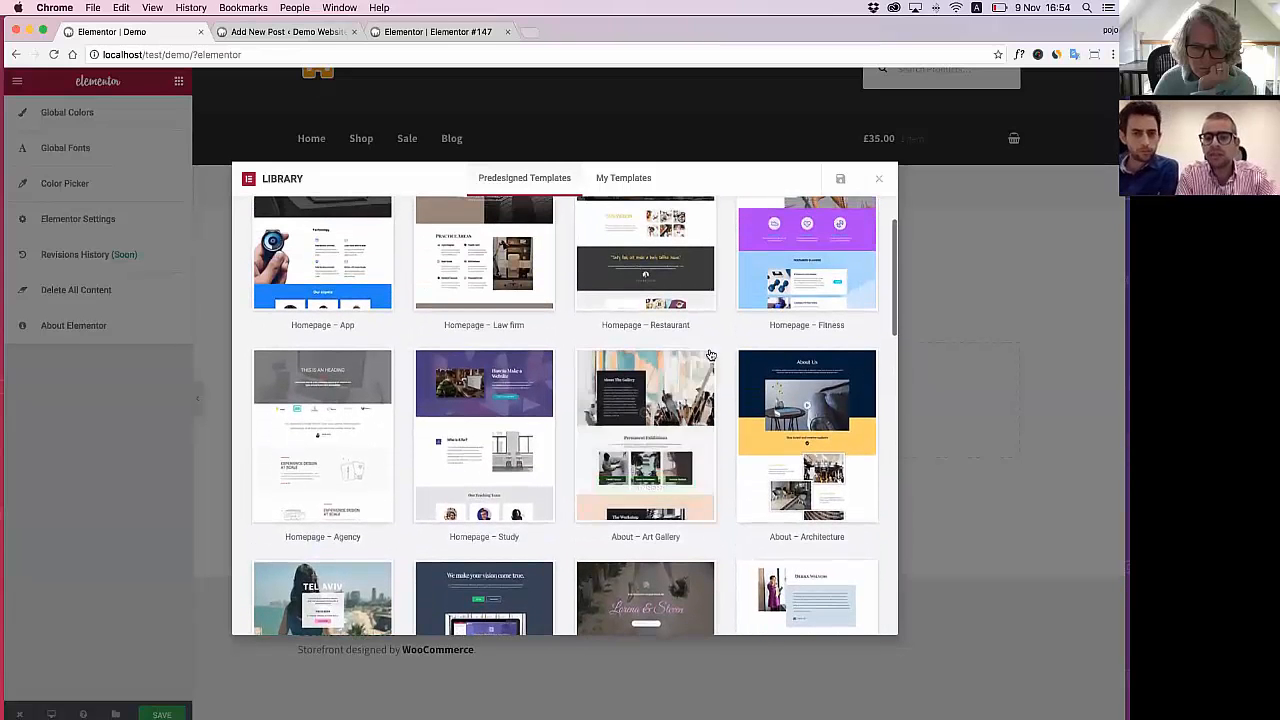
# Insert the predesigned Homepage – Law firm template into the empty Demo page
pyautogui.moveTo(486, 424)
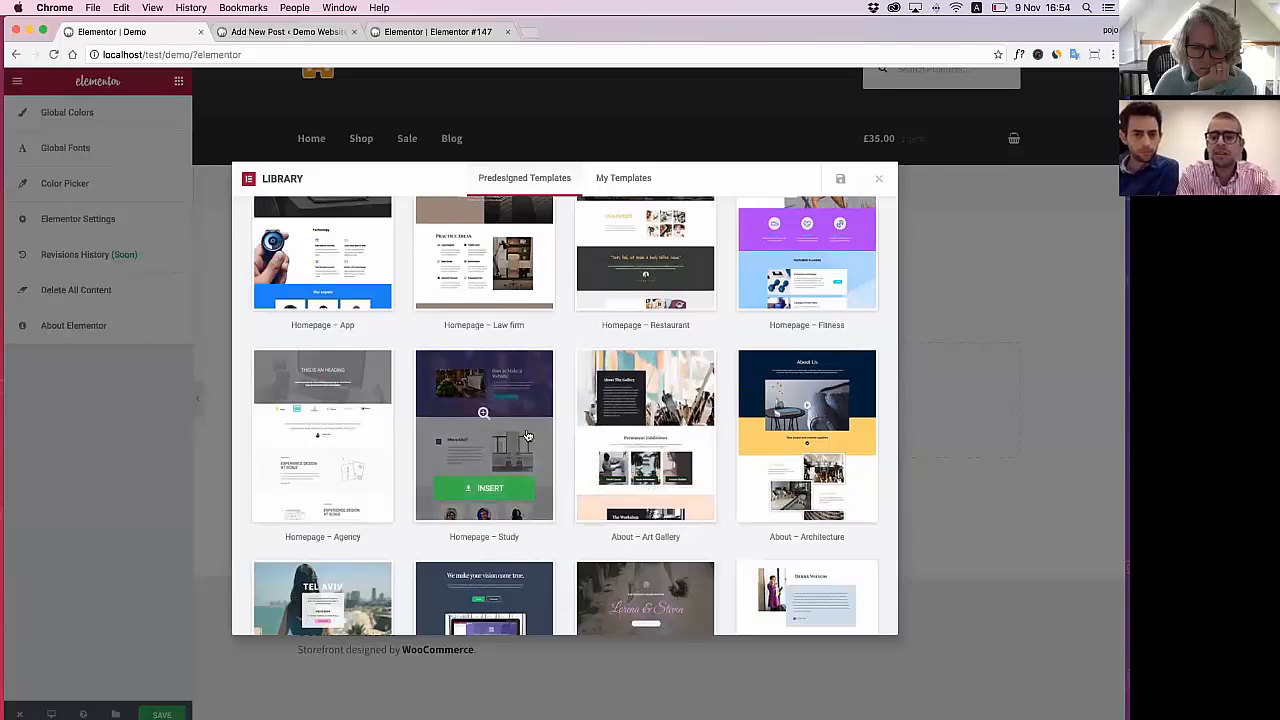
pyautogui.moveTo(598, 443)
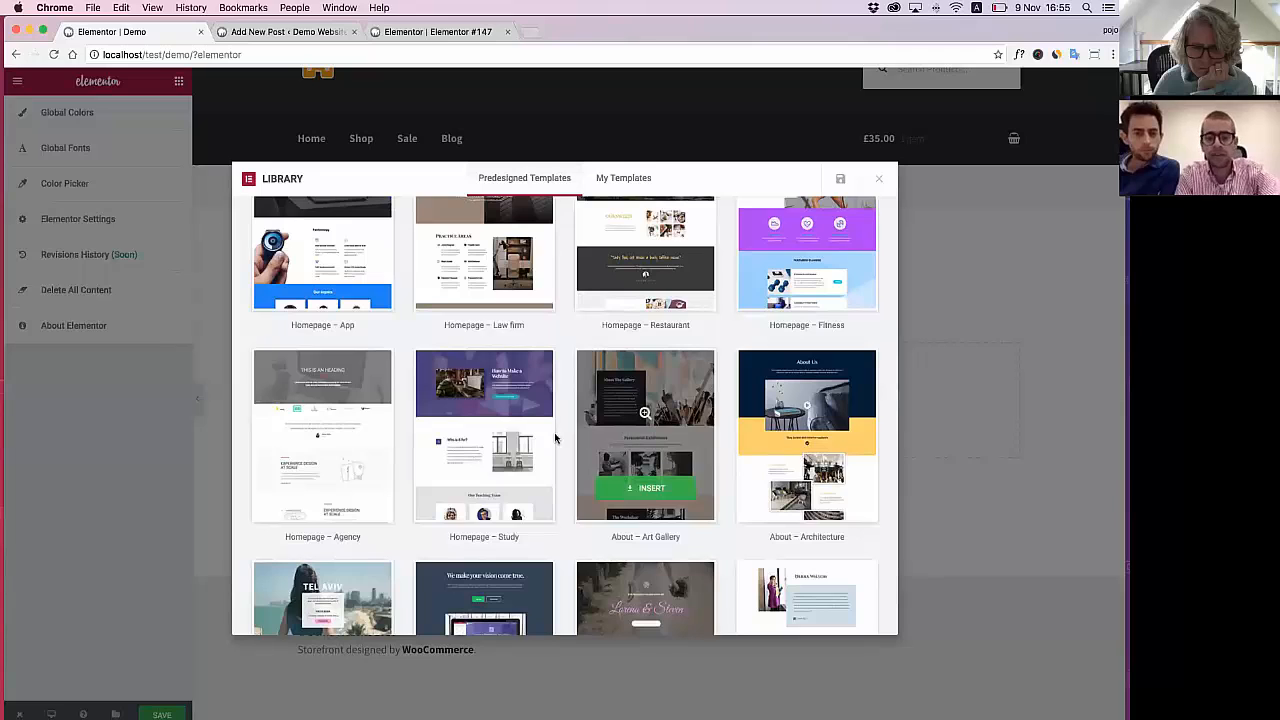
pyautogui.scroll(1, 516, 400)
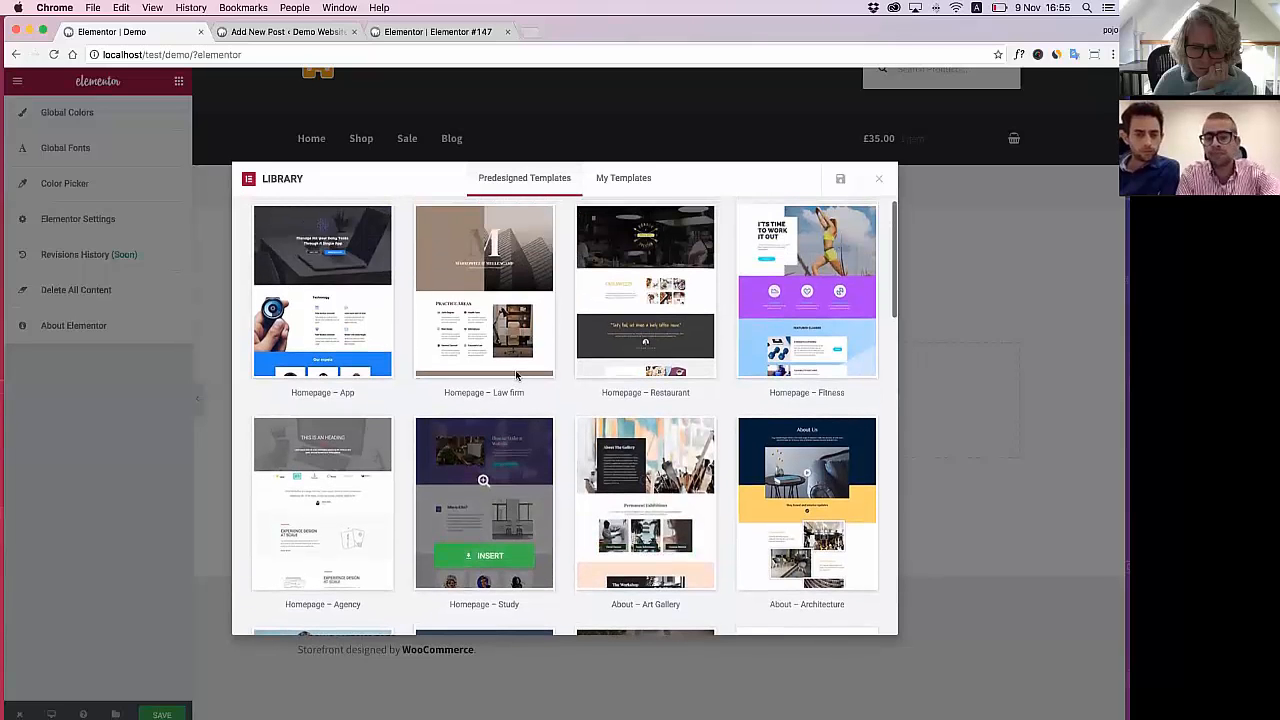
pyautogui.moveTo(499, 318)
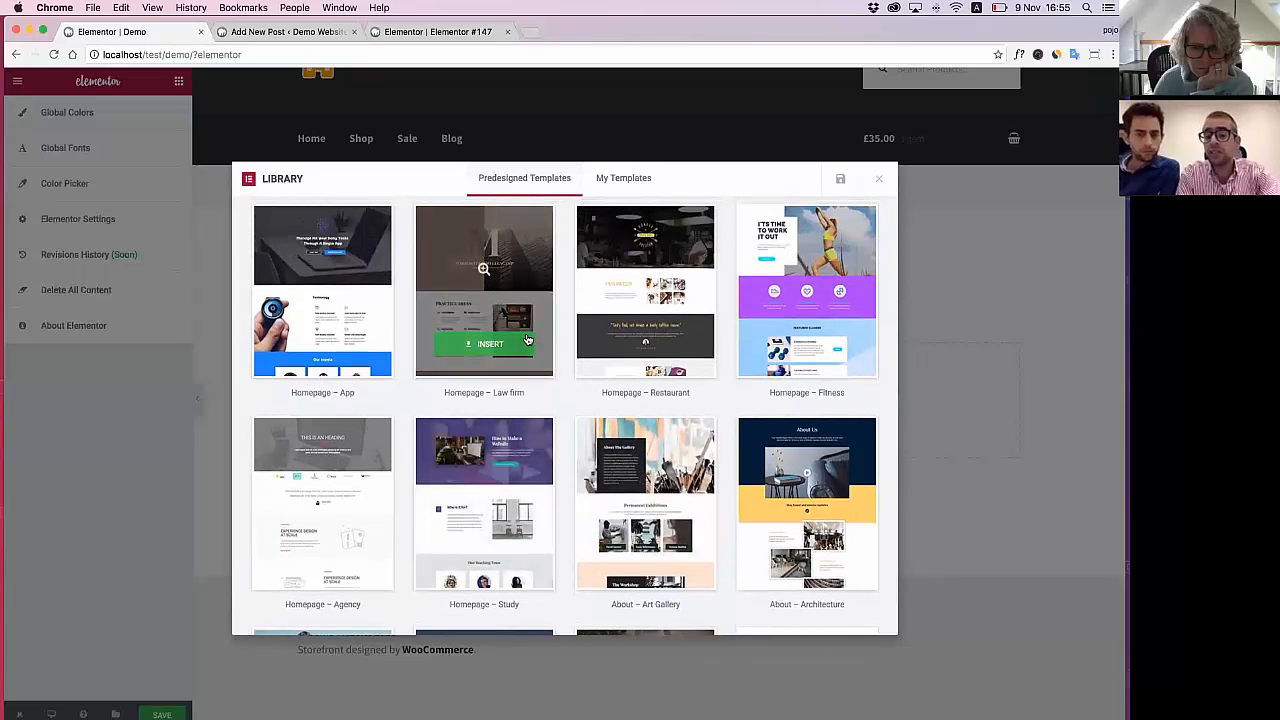
pyautogui.click(486, 343)
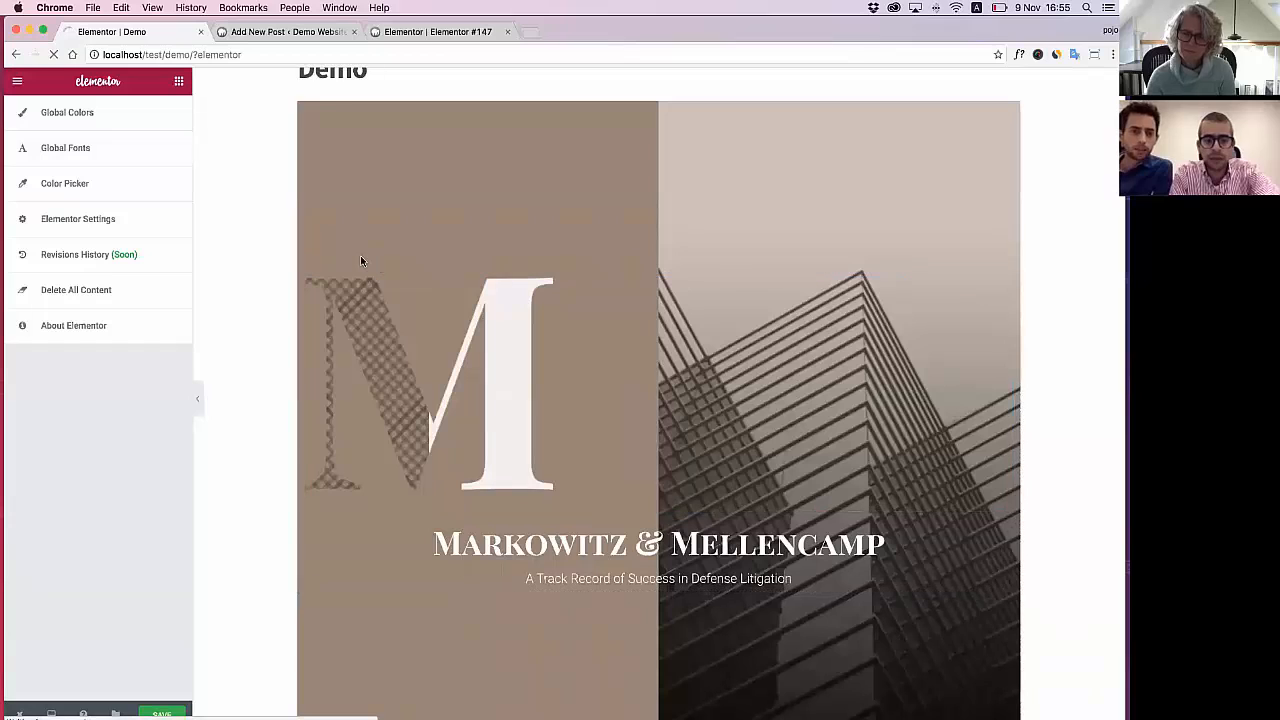
# Stretch the Markowitz & Mellencamp hero section to the full width of the page
pyautogui.click(357, 262)
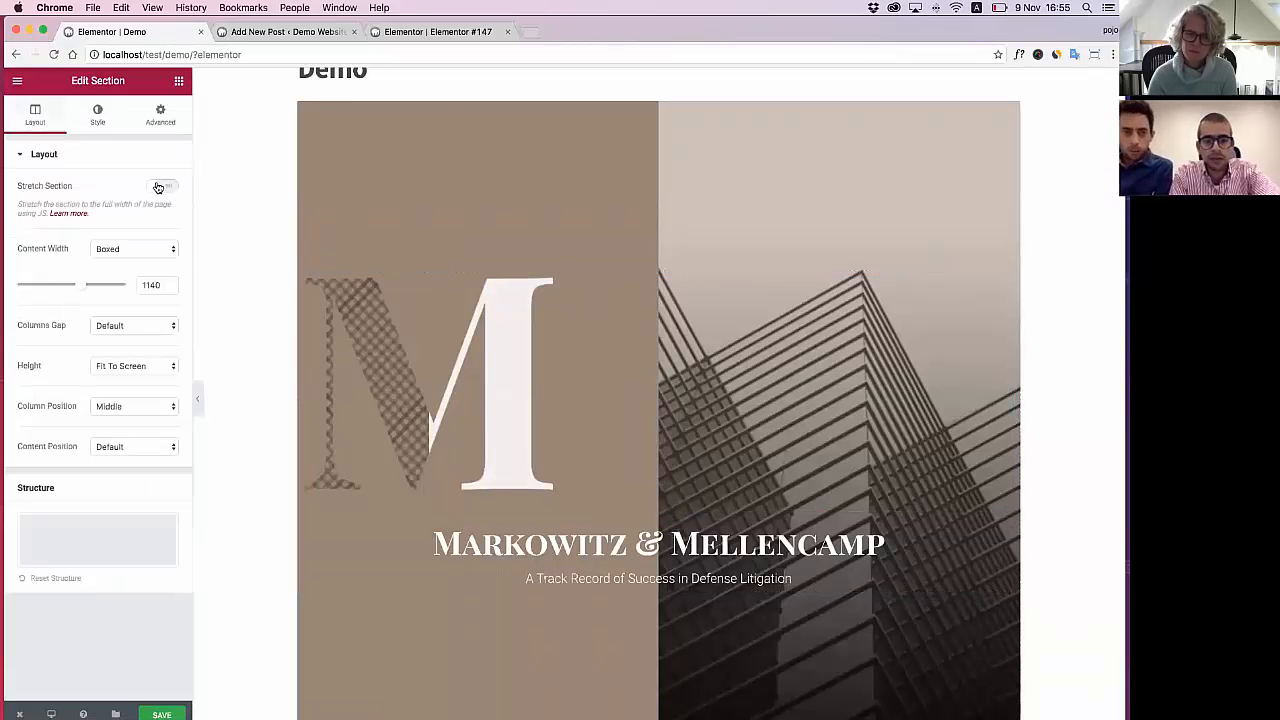
pyautogui.click(162, 186)
pyautogui.scroll(-2, 410, 335)
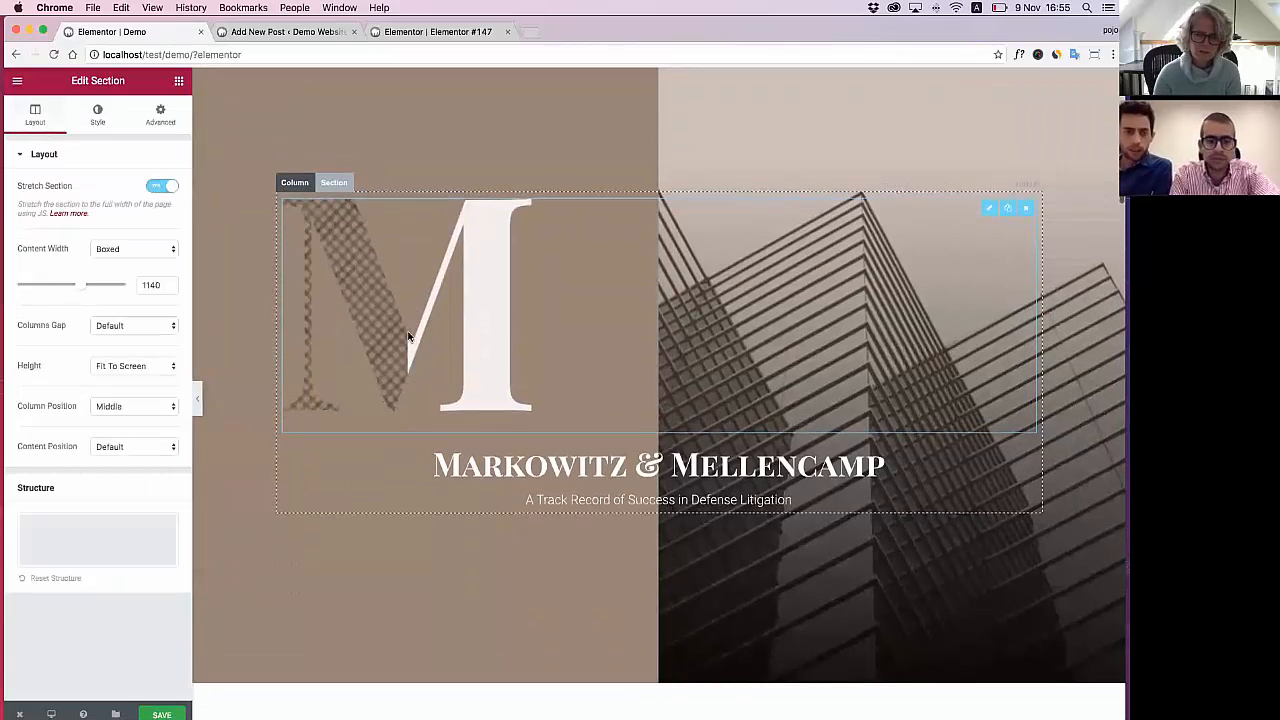
# Centre the M logo image in the hero section and open its advanced settings
pyautogui.click(410, 335)
pyautogui.click(97, 390)
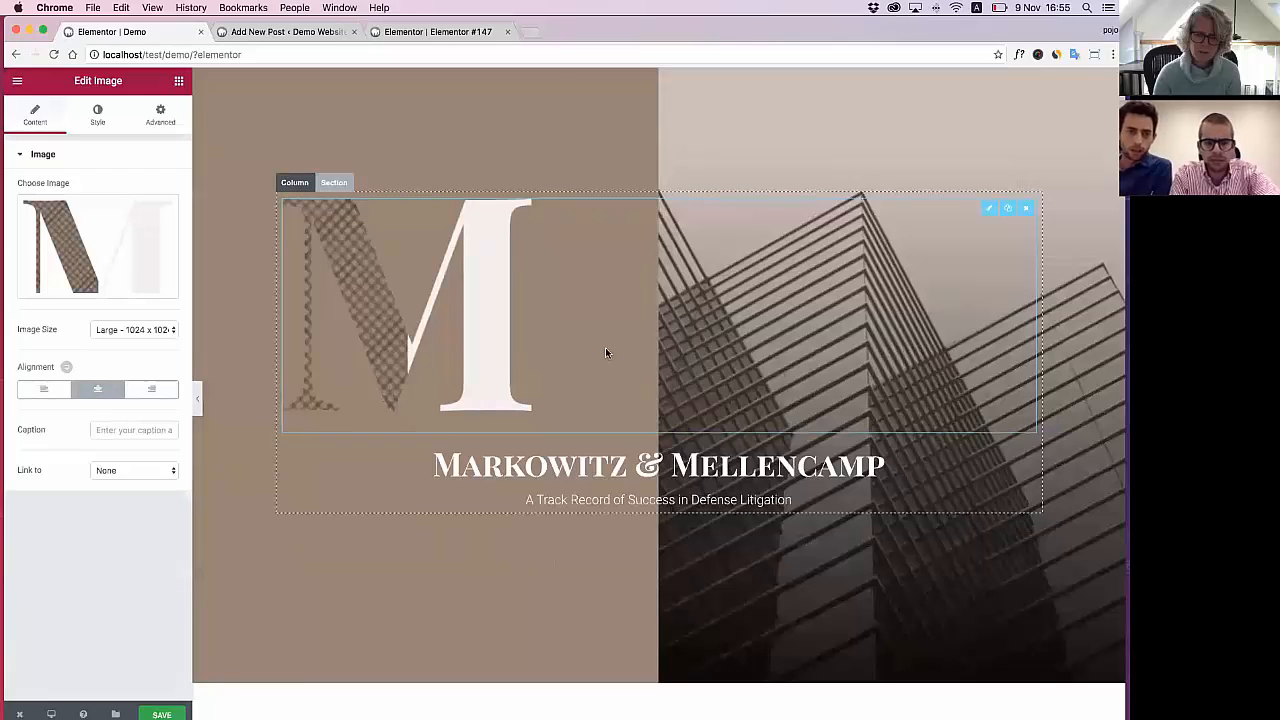
pyautogui.click(170, 117)
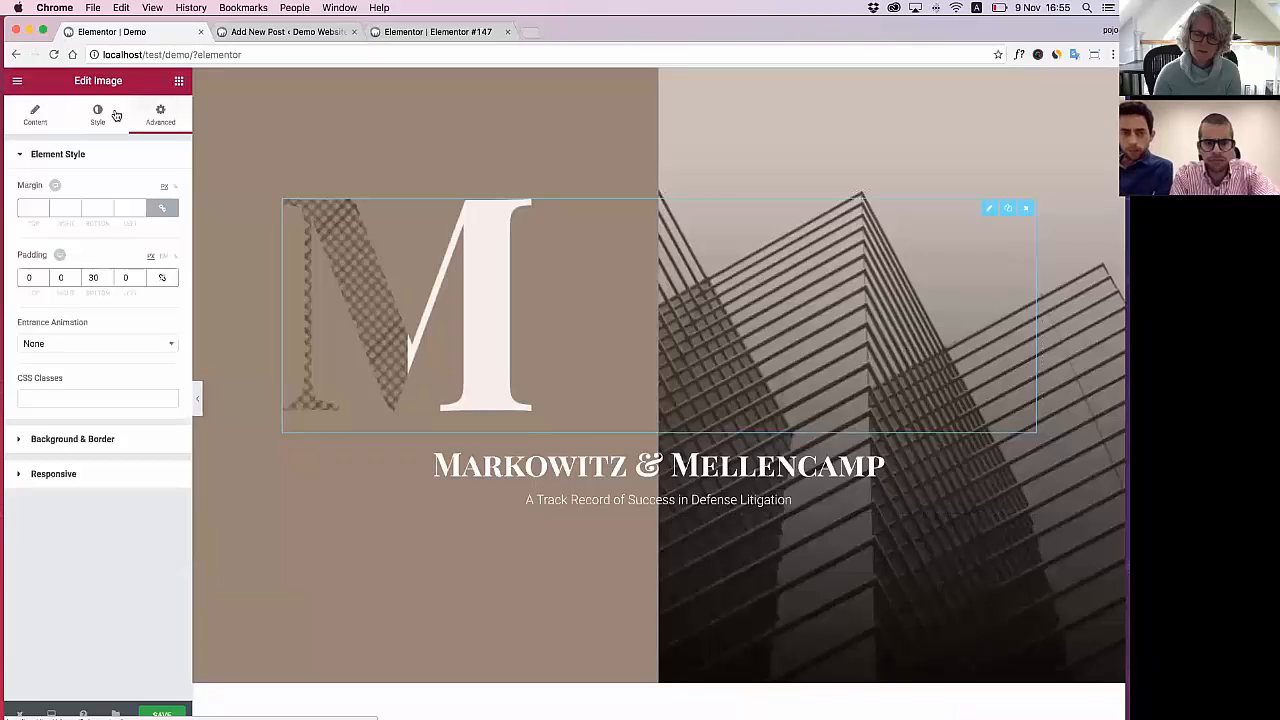
# Stretch the About the Firm section to the full width of the page
pyautogui.scroll(-8, 463, 366)
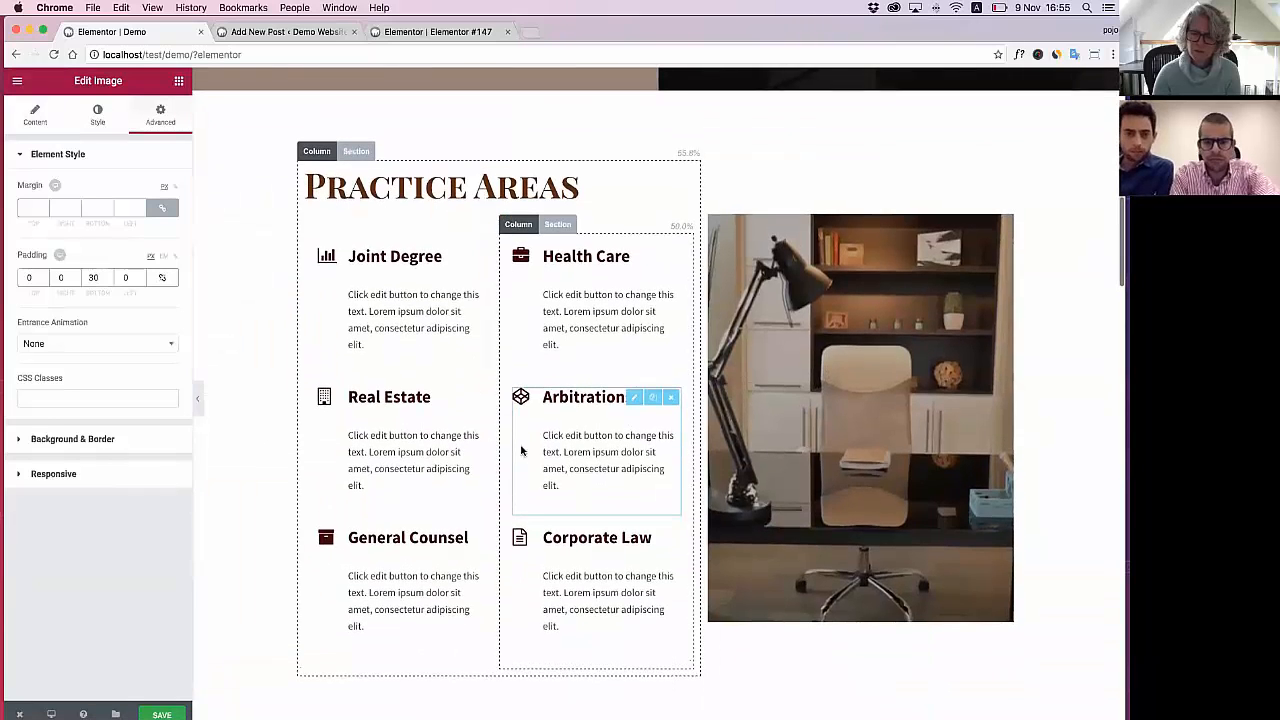
pyautogui.scroll(-5, 521, 451)
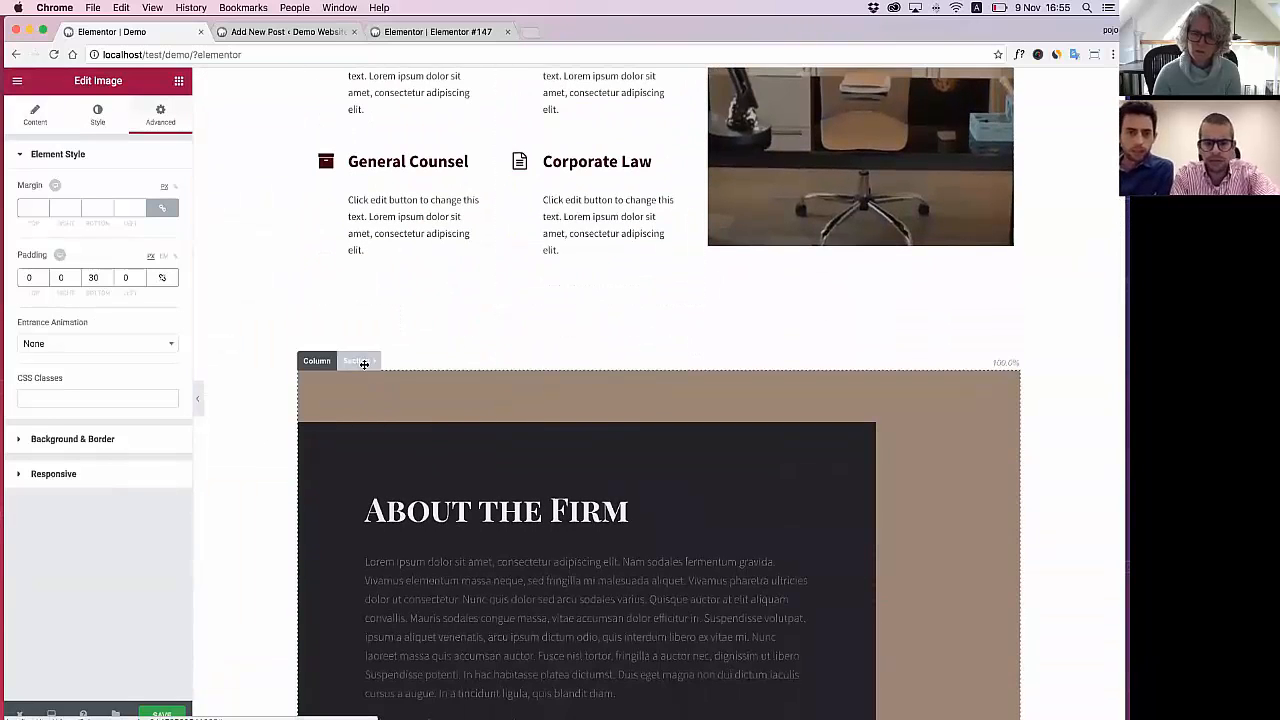
pyautogui.click(356, 361)
pyautogui.click(162, 186)
# Stretch the Contact Us section with the meeting-room background to the full page width
pyautogui.scroll(-10, 345, 435)
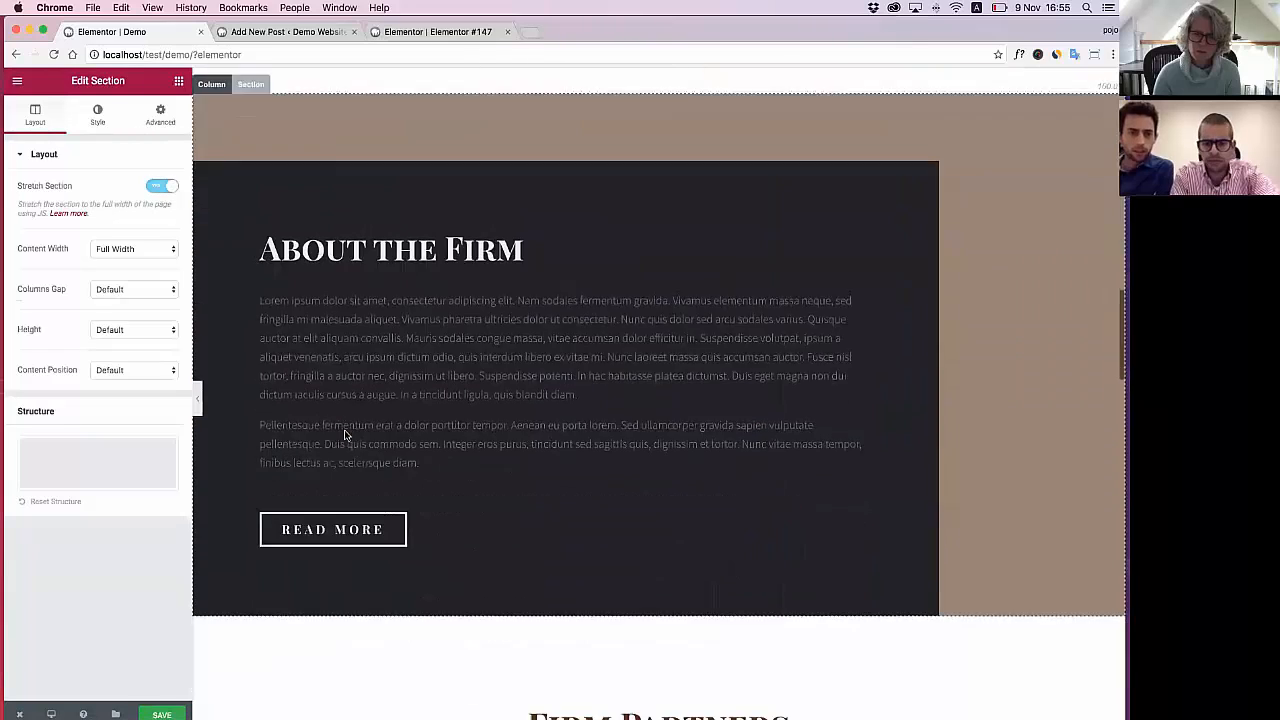
pyautogui.scroll(-15, 344, 435)
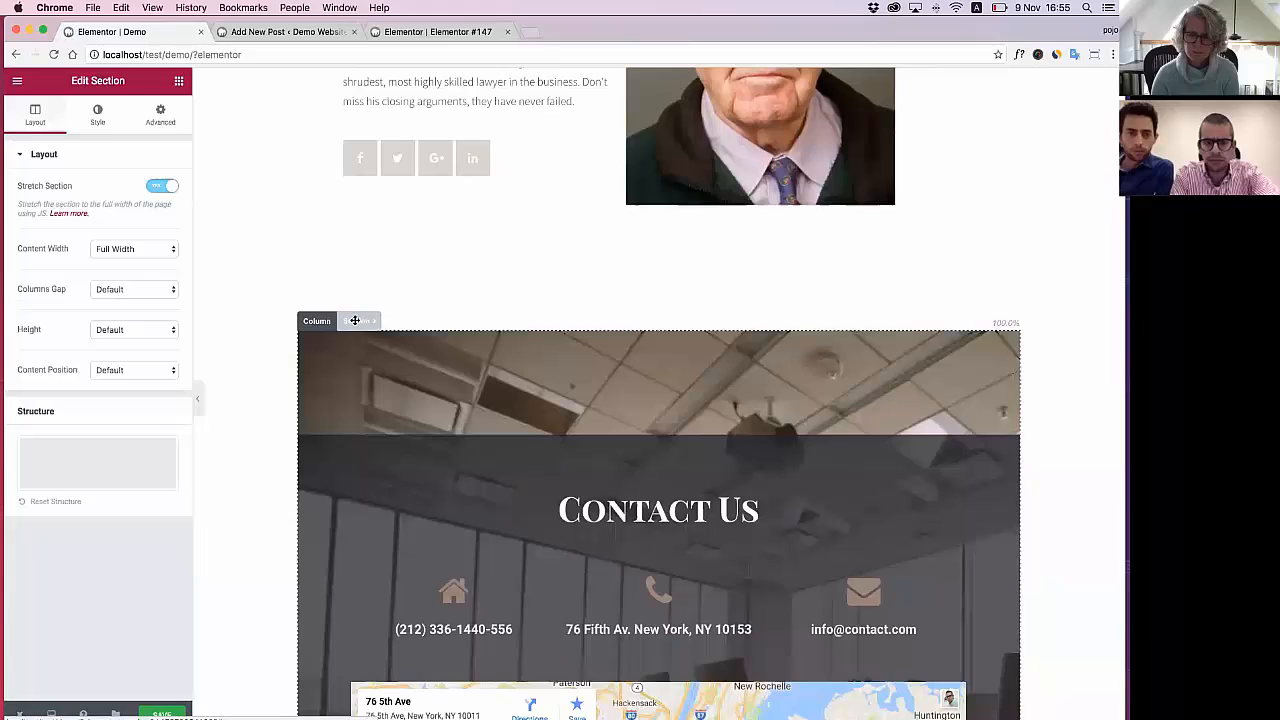
pyautogui.click(355, 321)
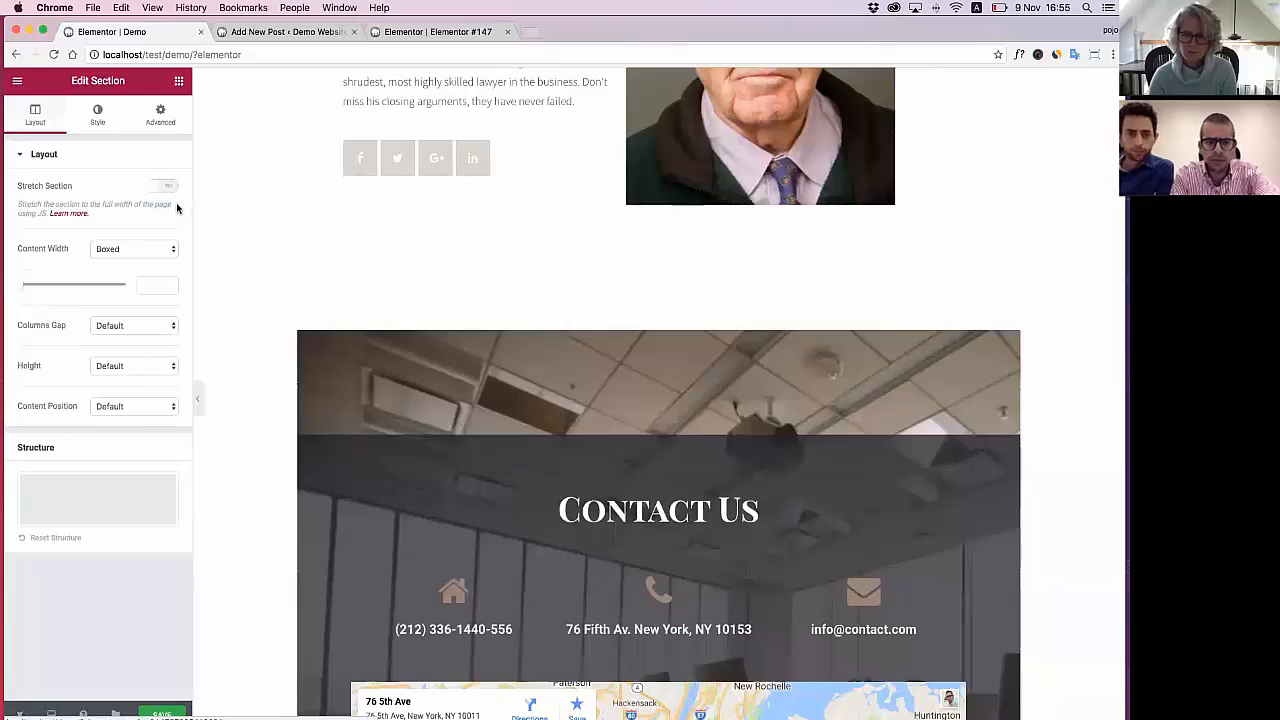
pyautogui.click(162, 187)
# Review the law firm page from the Contact Us section back up to the hero and Practice Areas sections
pyautogui.scroll(-1, 449, 358)
pyautogui.scroll(-5, 450, 362)
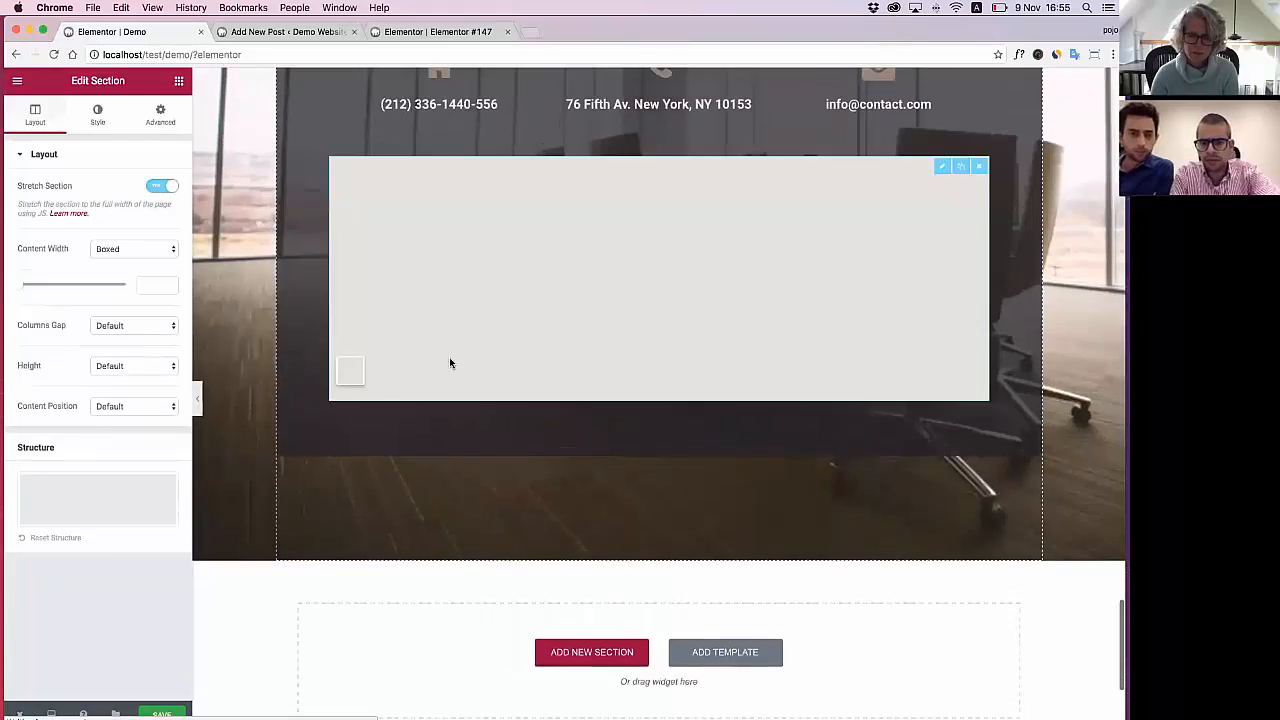
pyautogui.scroll(15, 450, 362)
pyautogui.scroll(20, 449, 357)
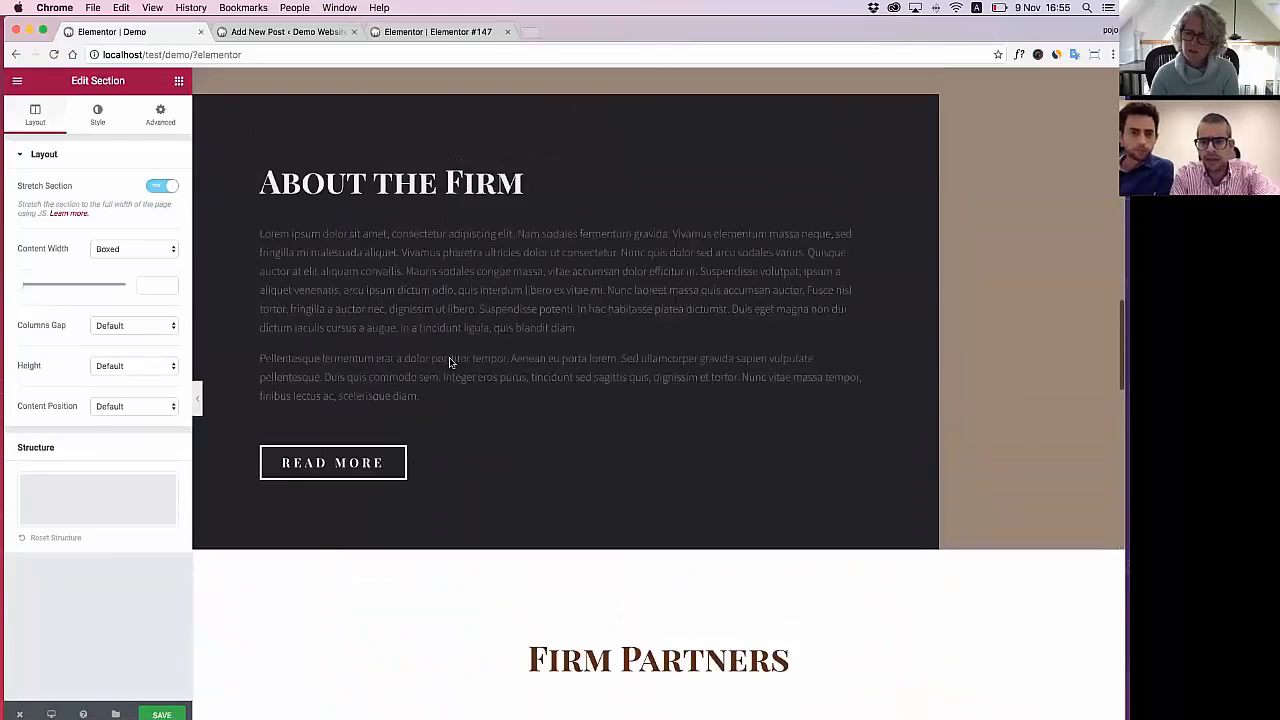
pyautogui.scroll(-5, 449, 358)
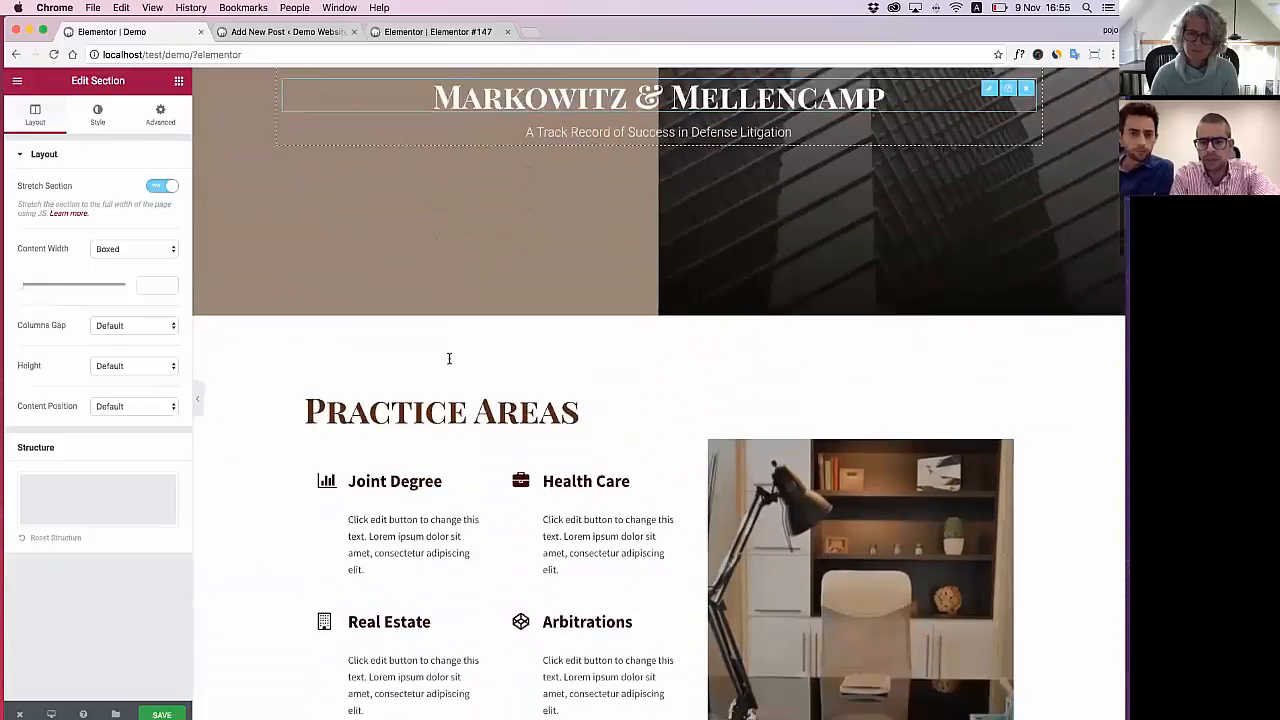
pyautogui.scroll(6, 450, 362)
pyautogui.scroll(-4, 450, 362)
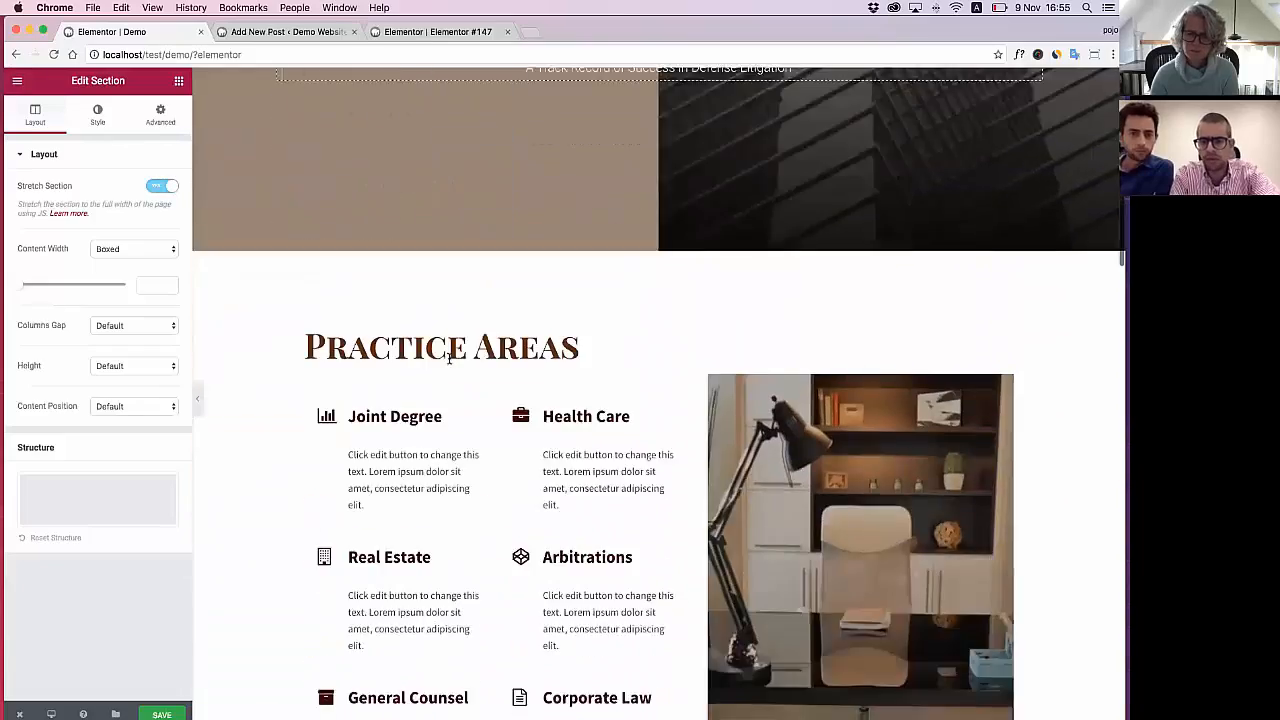
pyautogui.scroll(3, 449, 357)
pyautogui.scroll(-2, 484, 199)
pyautogui.scroll(-3, 484, 194)
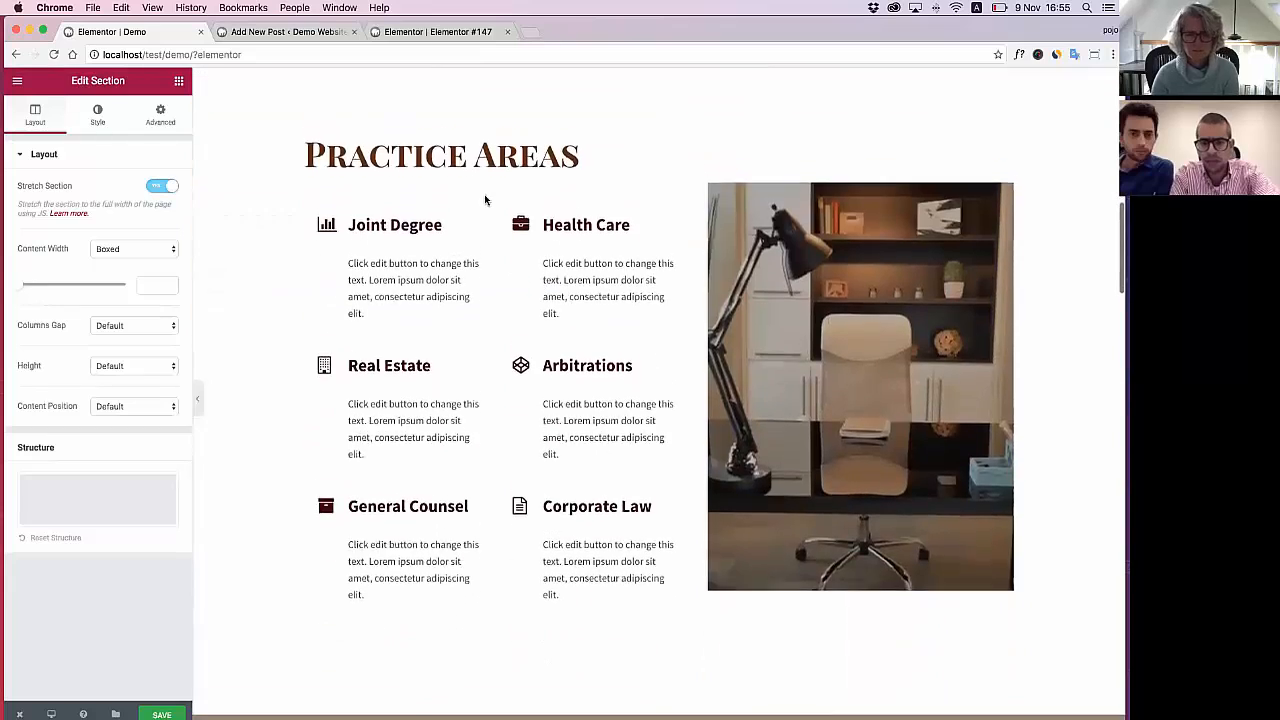
# Replace the M logo image in the hero section with storefront.png from the media library
pyautogui.scroll(6, 486, 200)
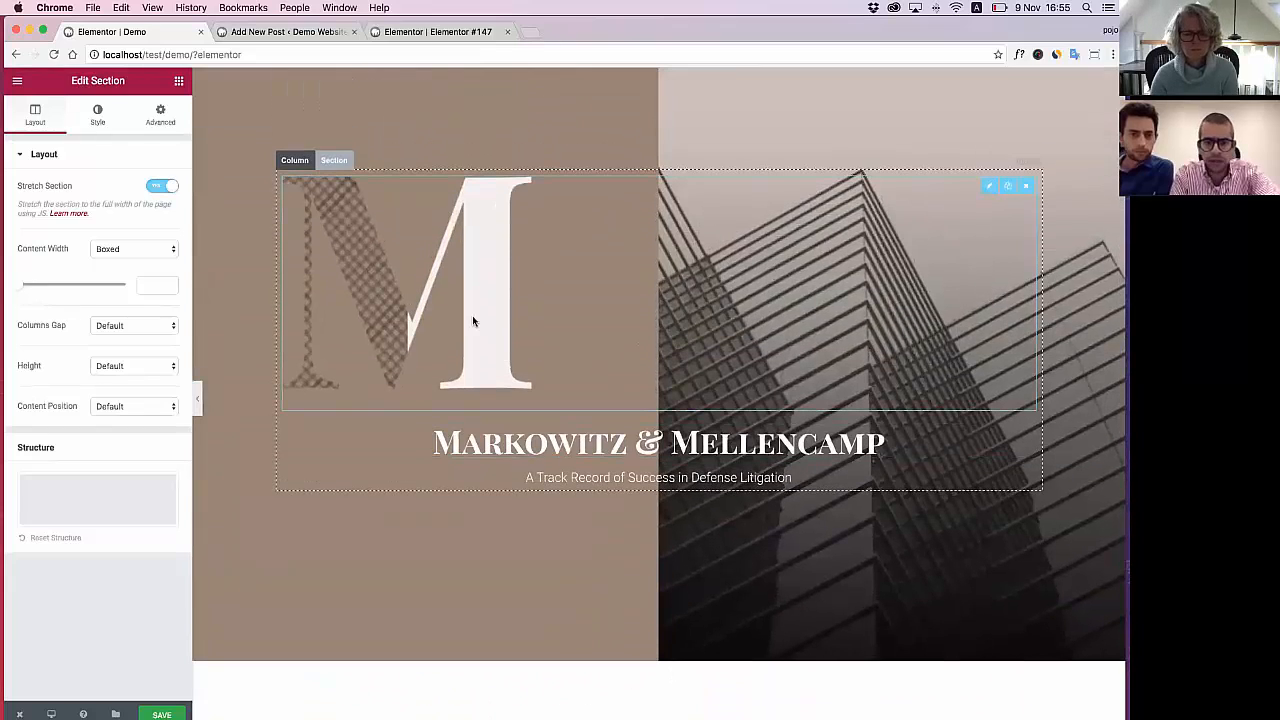
pyautogui.click(473, 321)
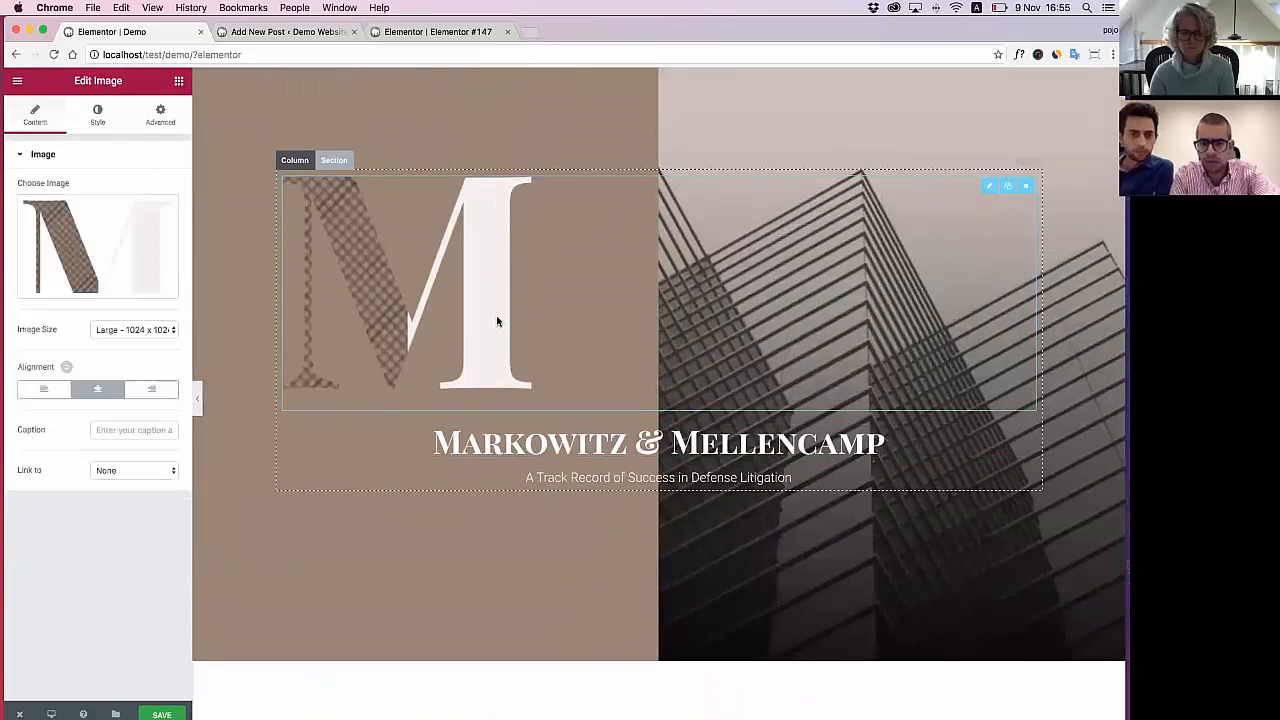
pyautogui.click(66, 235)
pyautogui.click(186, 428)
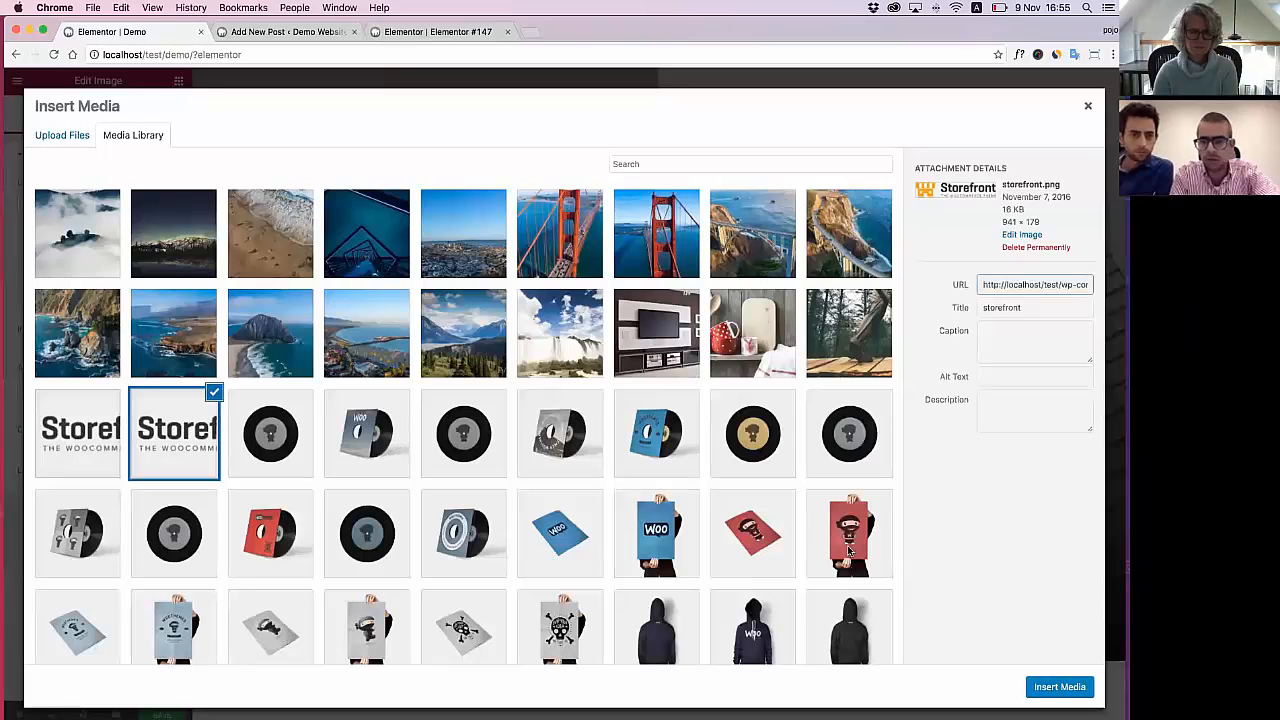
pyautogui.click(1062, 688)
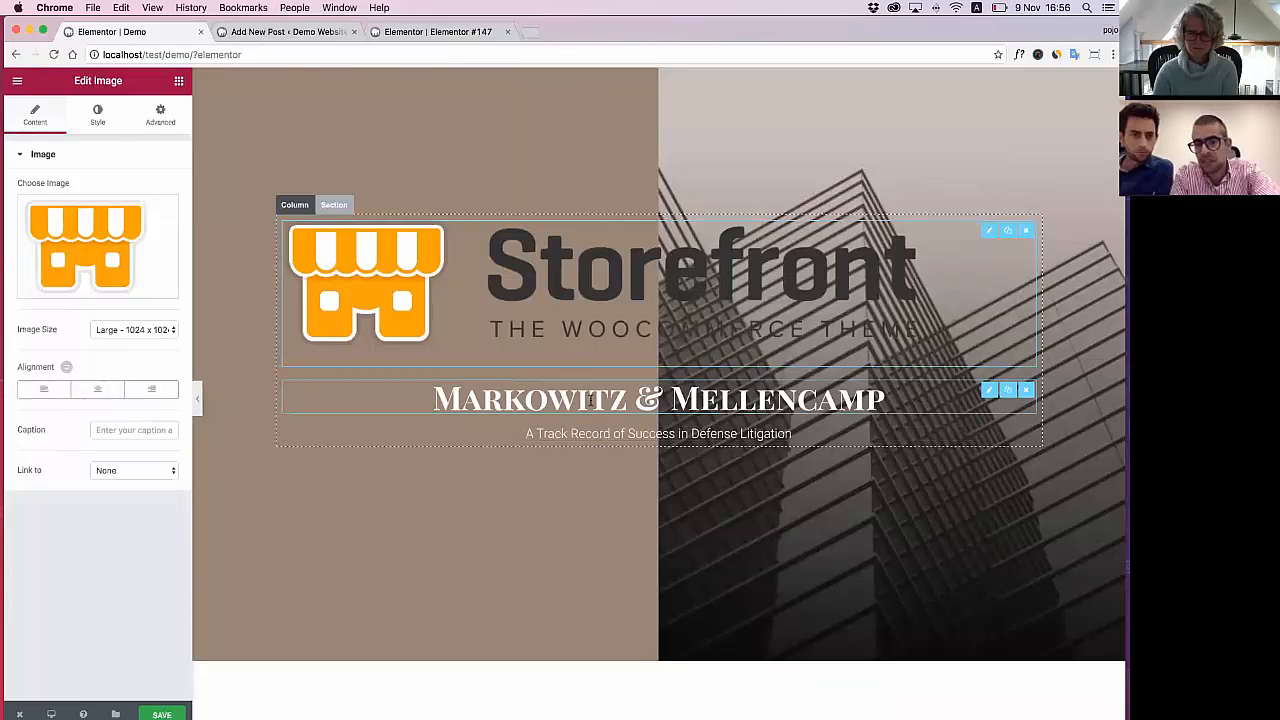
# Look over the Practice Areas section with its icon boxes and the office image beside them
pyautogui.scroll(-5, 590, 400)
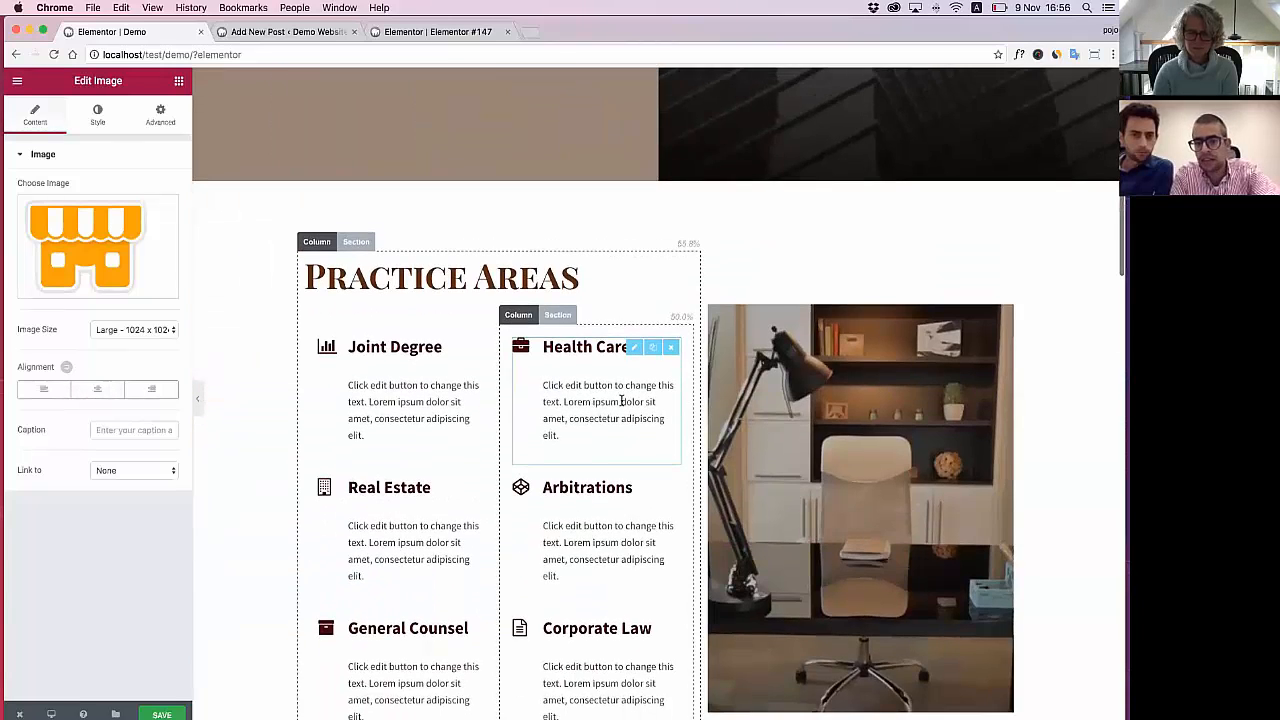
pyautogui.scroll(-2, 621, 400)
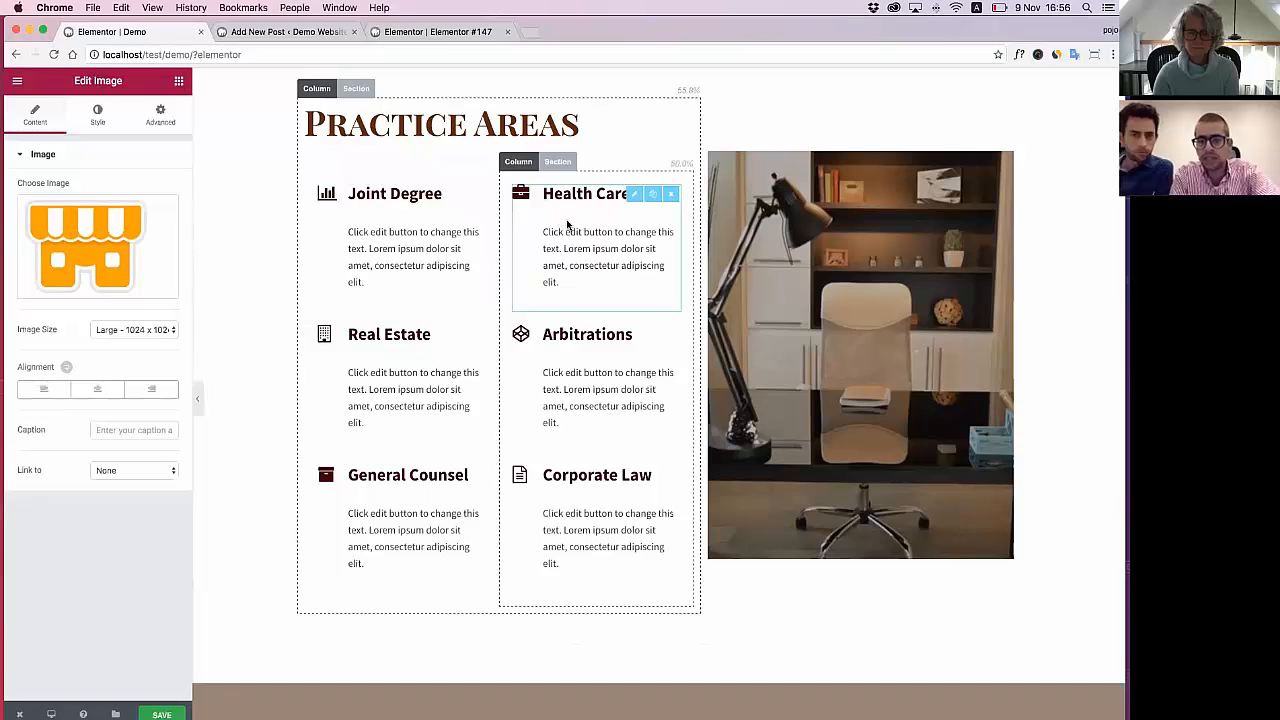
pyautogui.scroll(-3, 654, 346)
pyautogui.scroll(1, 653, 347)
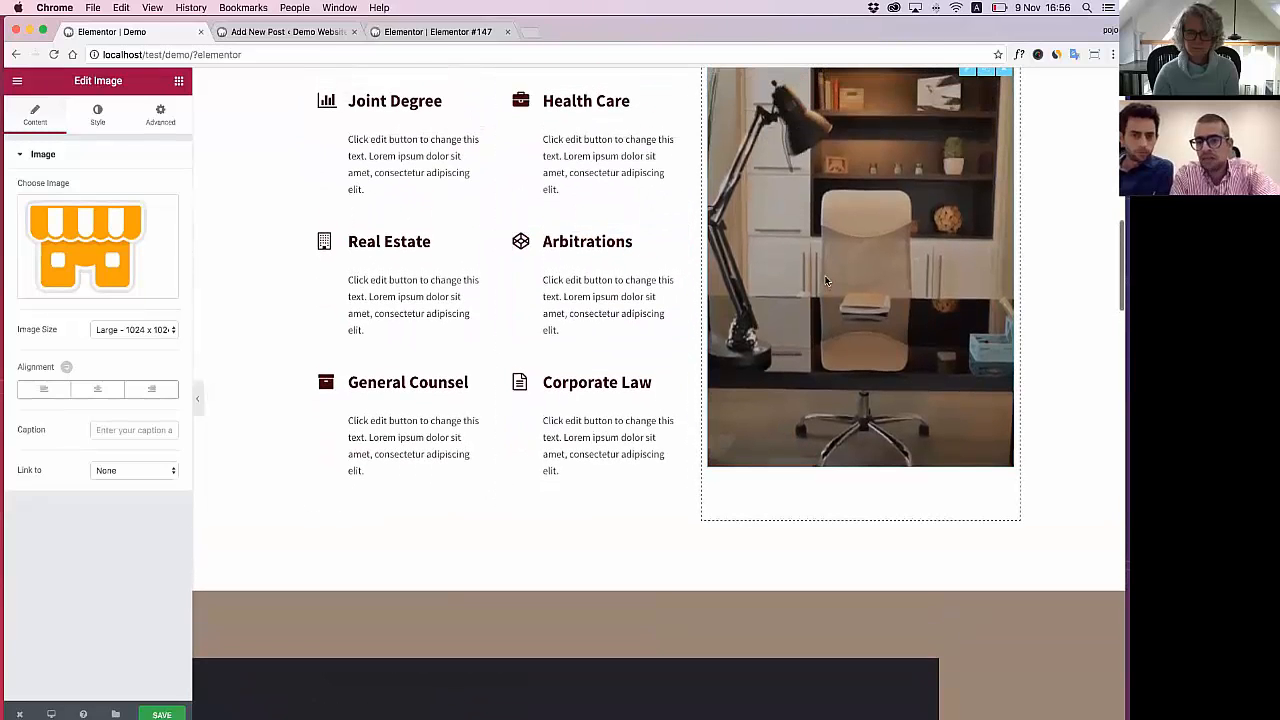
# Replace the office chair image beside the Practice Areas icon boxes with the forest and wooden deck photo from the media library
pyautogui.click(828, 280)
pyautogui.click(102, 243)
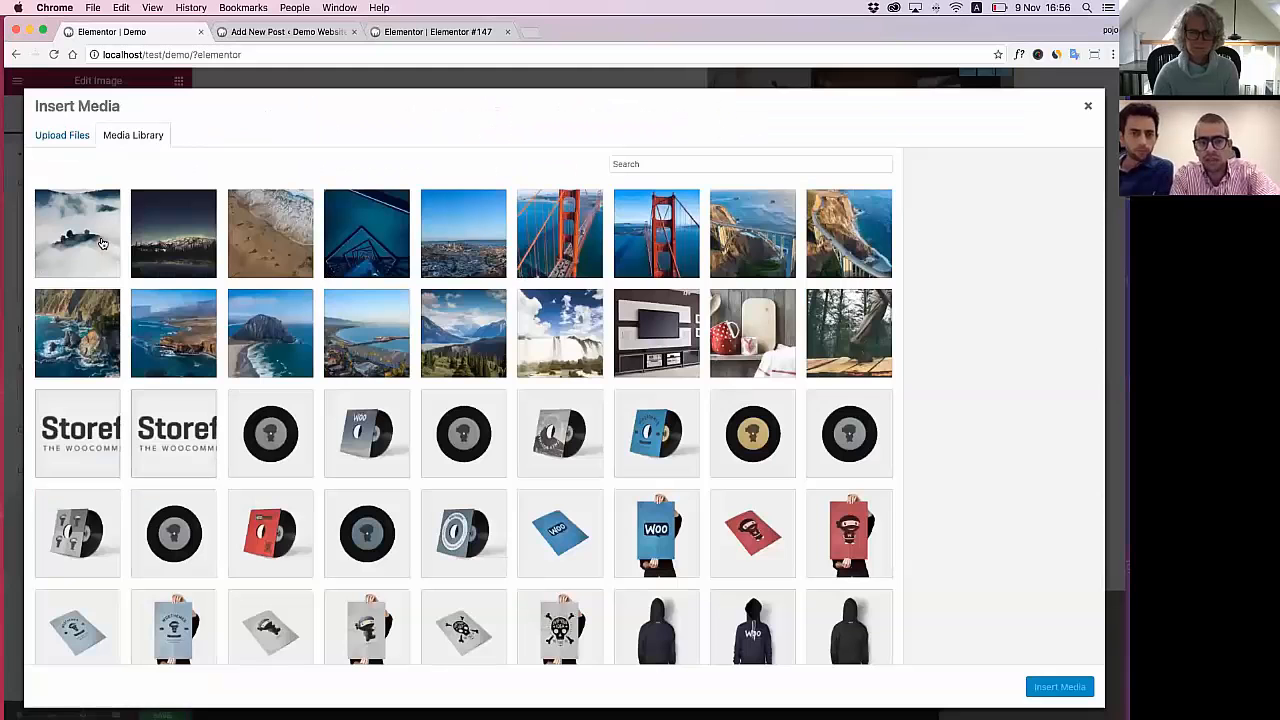
pyautogui.click(652, 356)
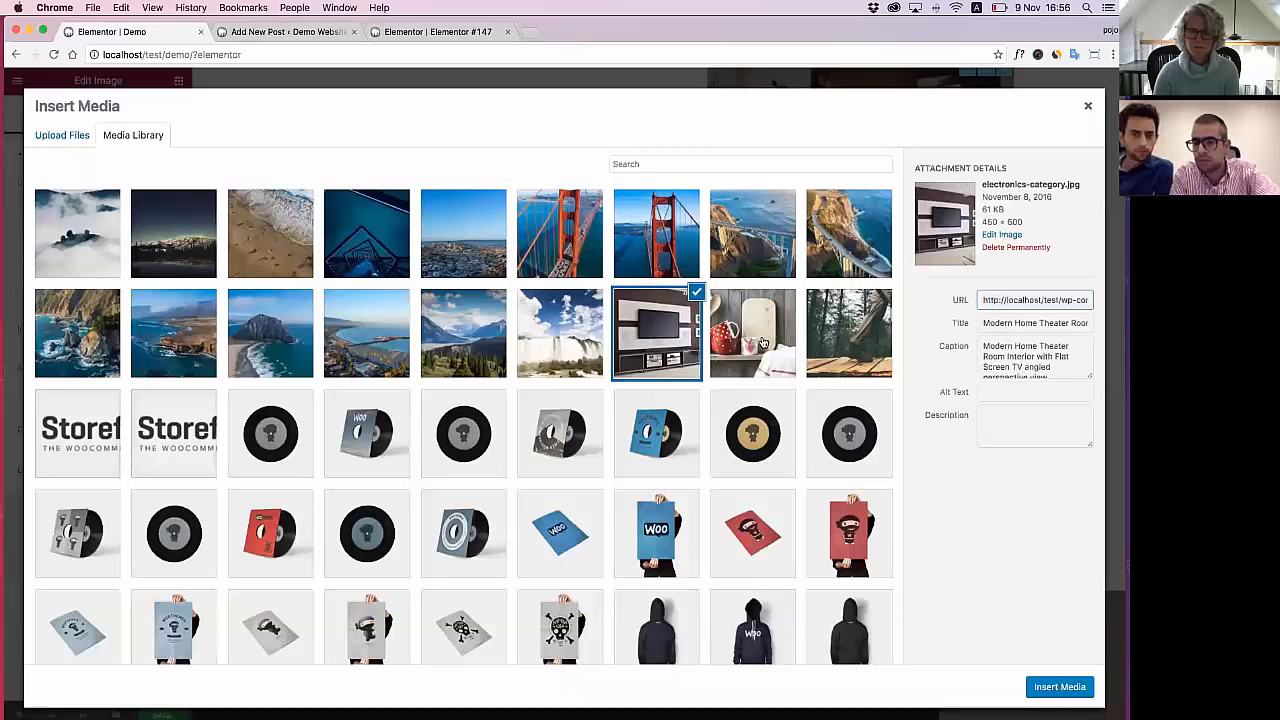
pyautogui.click(848, 333)
pyautogui.click(1059, 687)
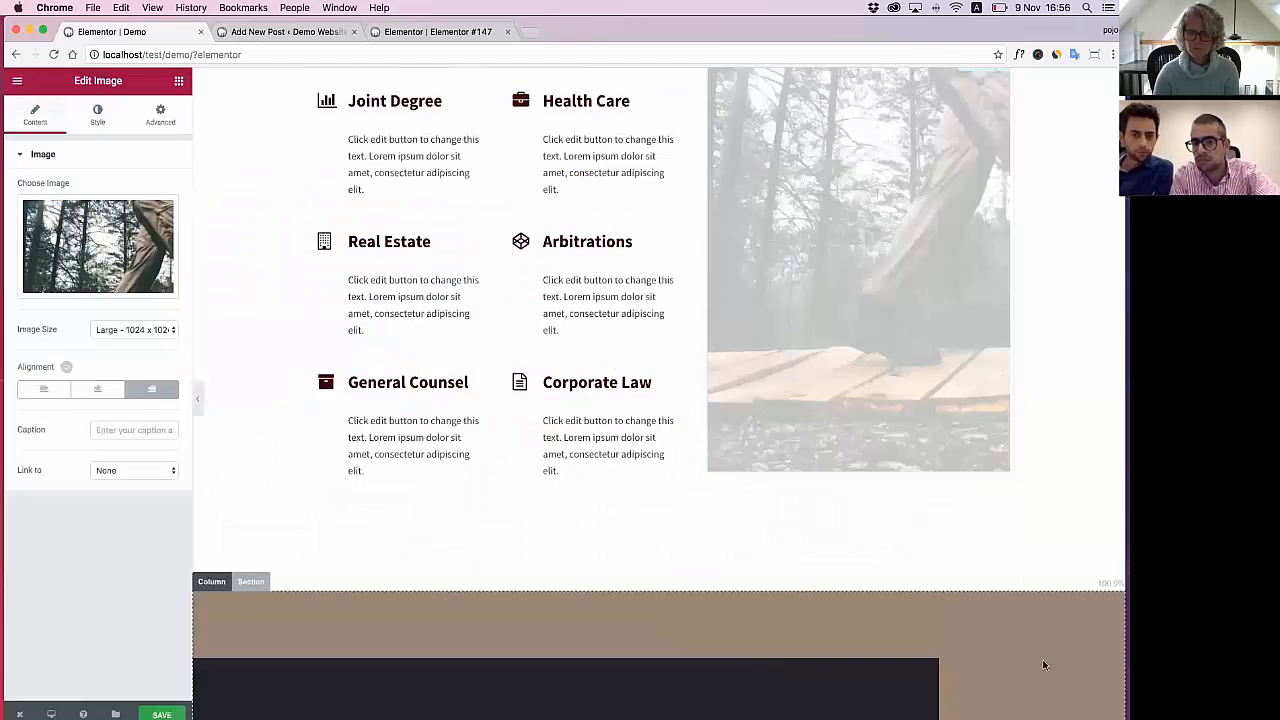
# Set the background color of the About the Firm column to the blue swatch #4054b2
pyautogui.scroll(-5, 1063, 508)
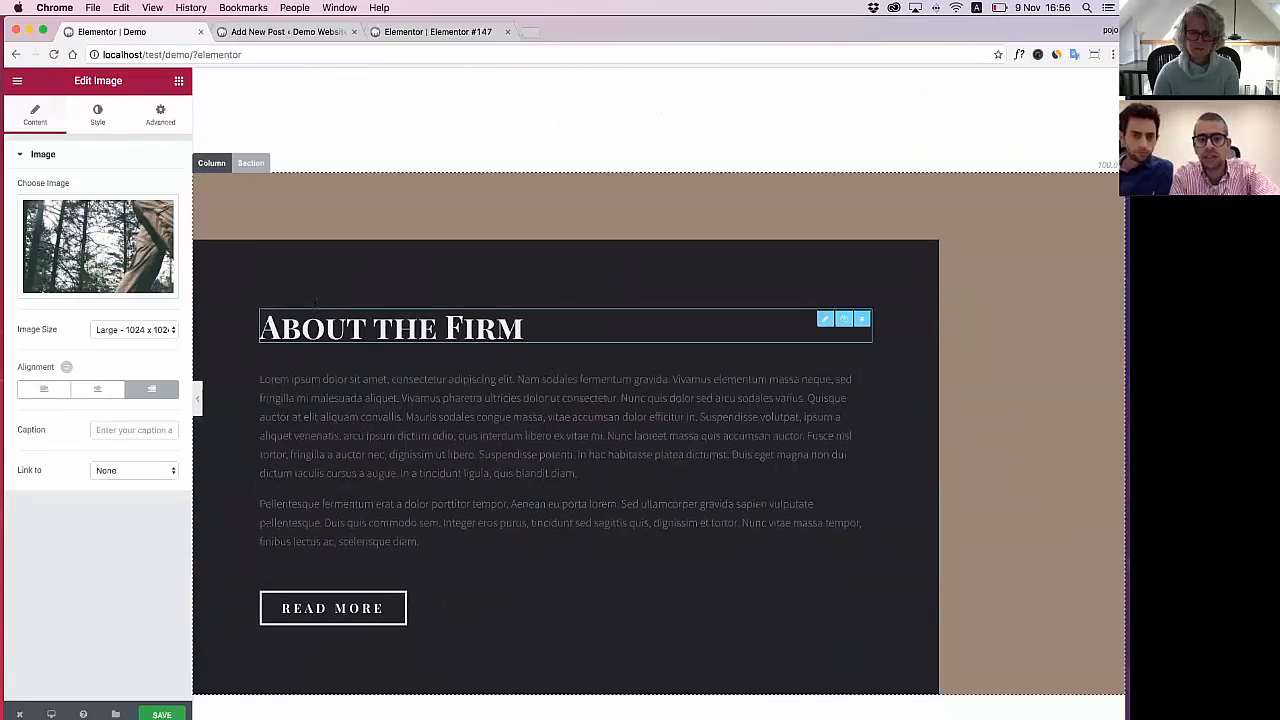
pyautogui.click(216, 160)
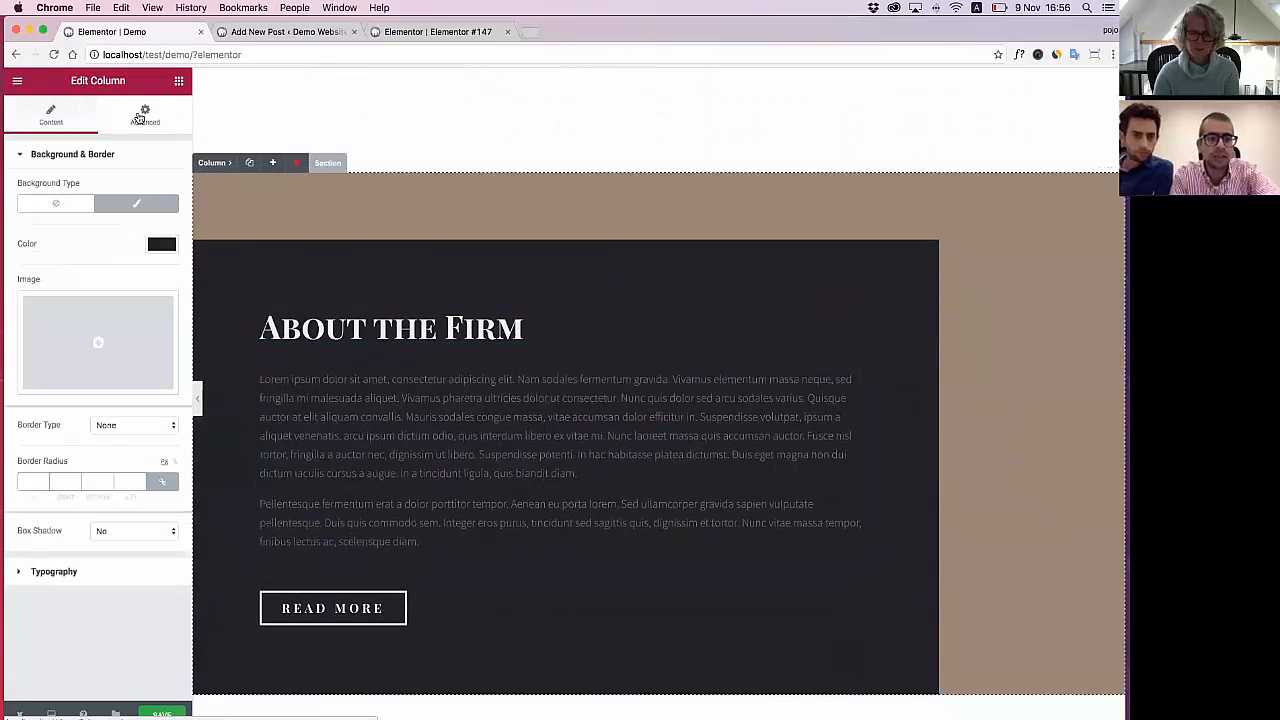
pyautogui.click(161, 242)
pyautogui.click(86, 396)
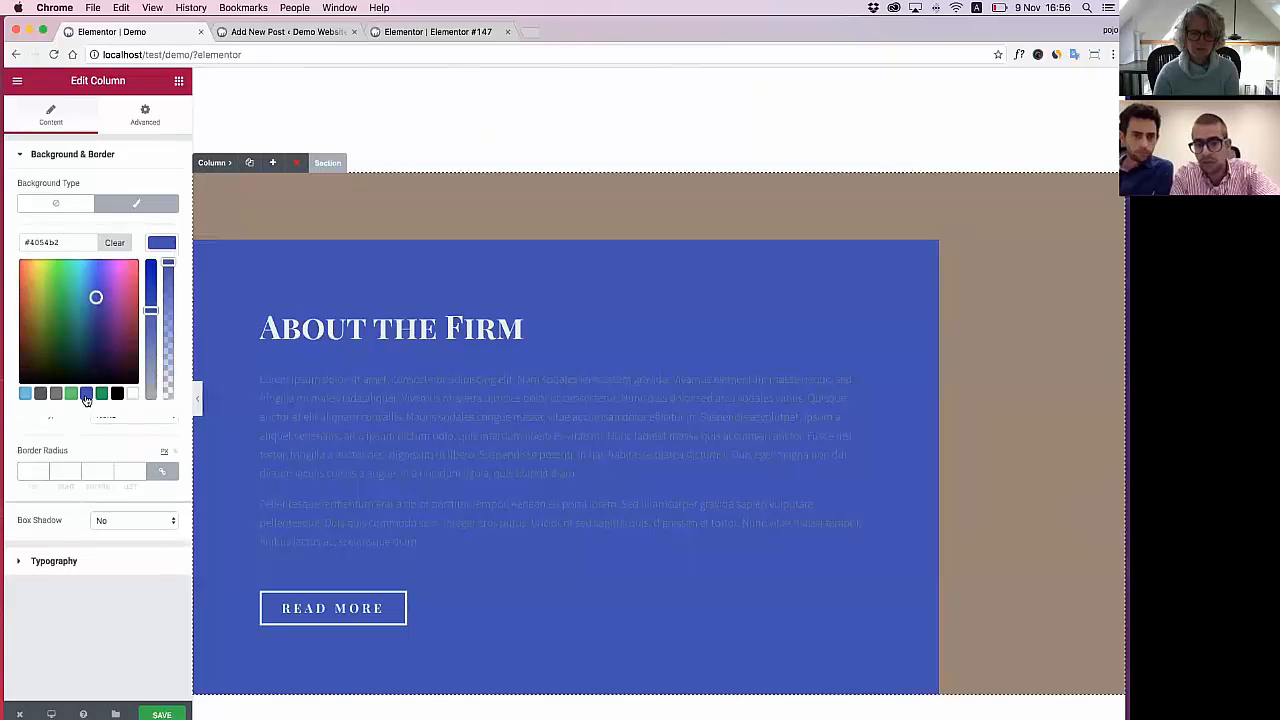
# Set the text color of the paragraphs under the About the Firm heading to white (#ffffff)
pyautogui.click(280, 397)
pyautogui.click(97, 113)
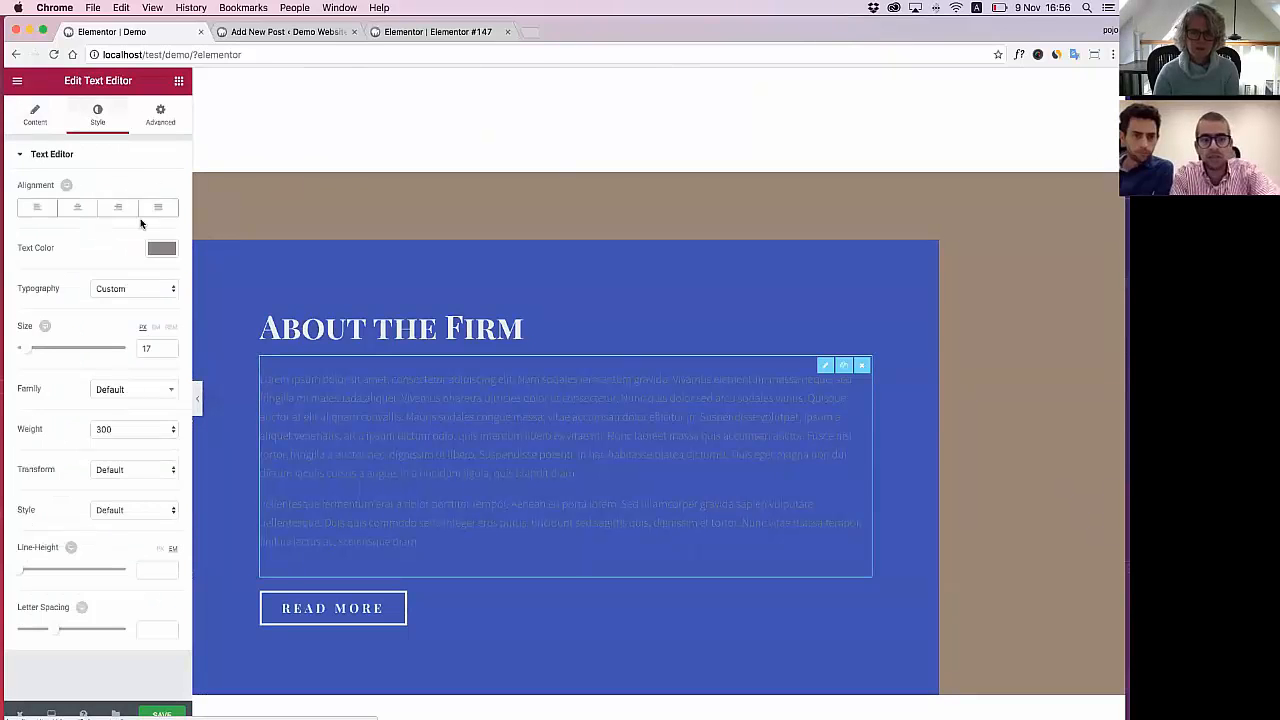
pyautogui.click(161, 247)
pyautogui.click(132, 397)
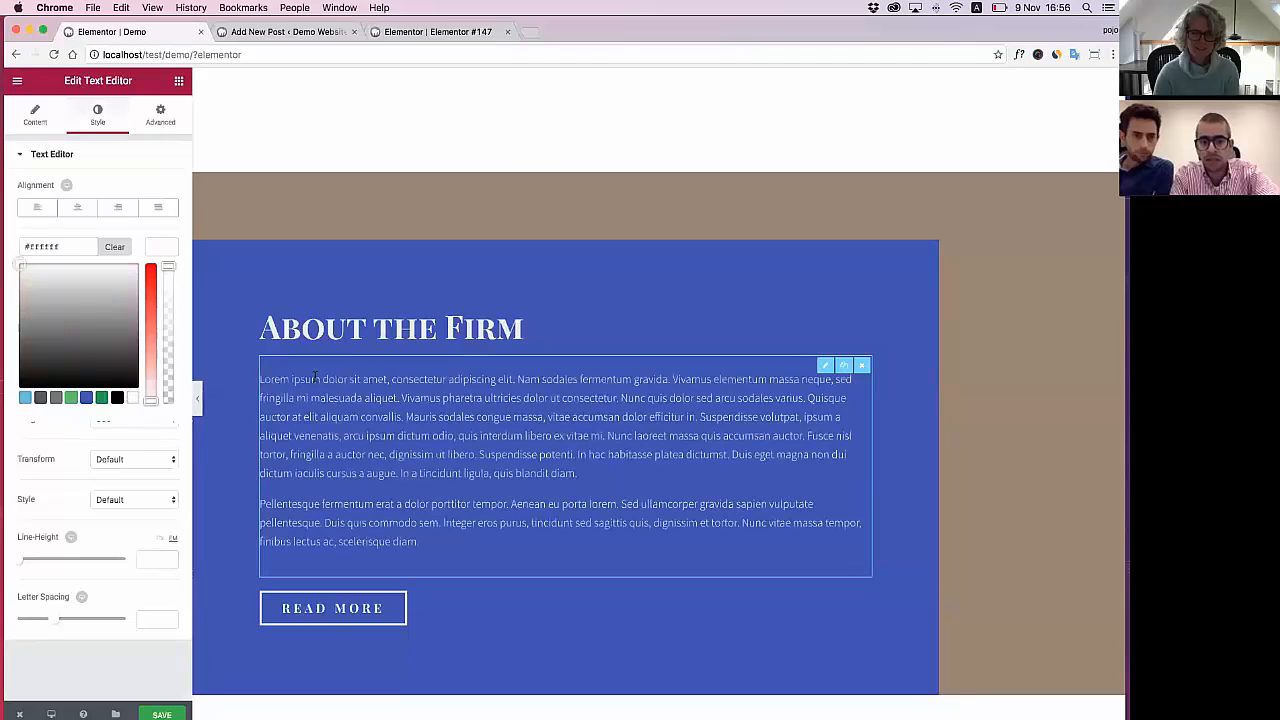
# Search the font families for "hand" and apply Freehand to the About the Firm heading
pyautogui.click(310, 320)
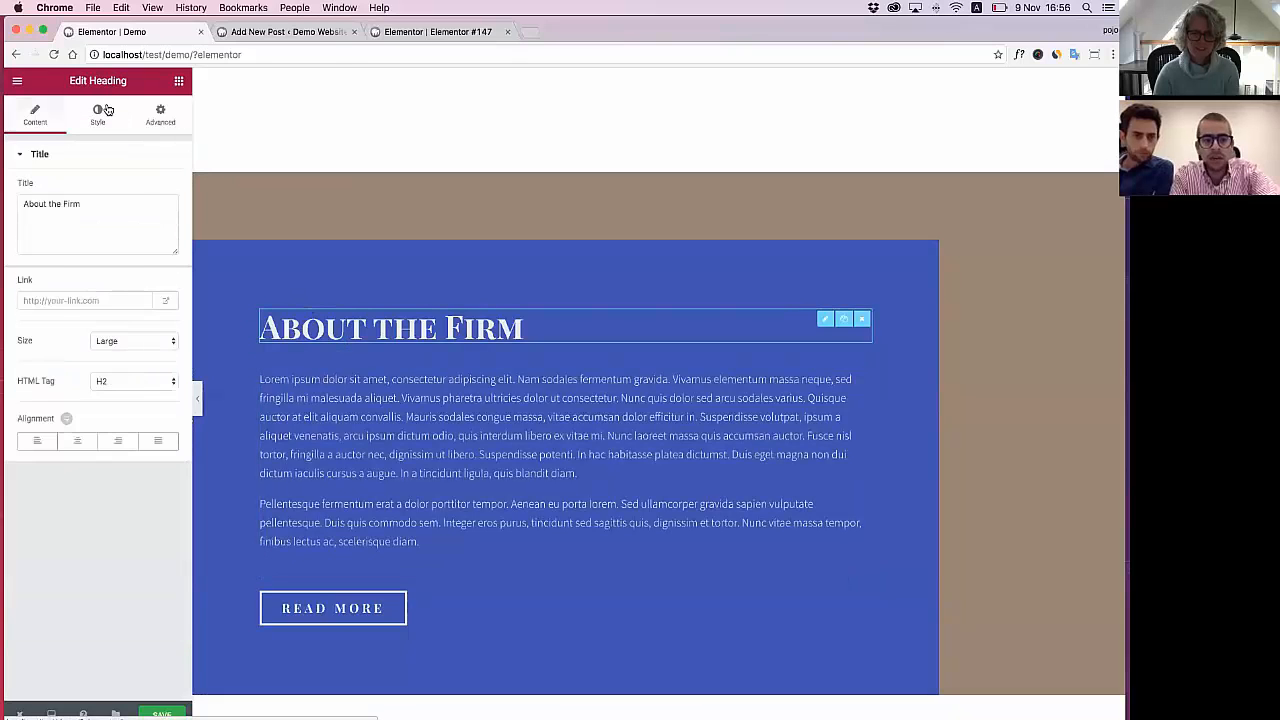
pyautogui.click(97, 113)
pyautogui.click(144, 333)
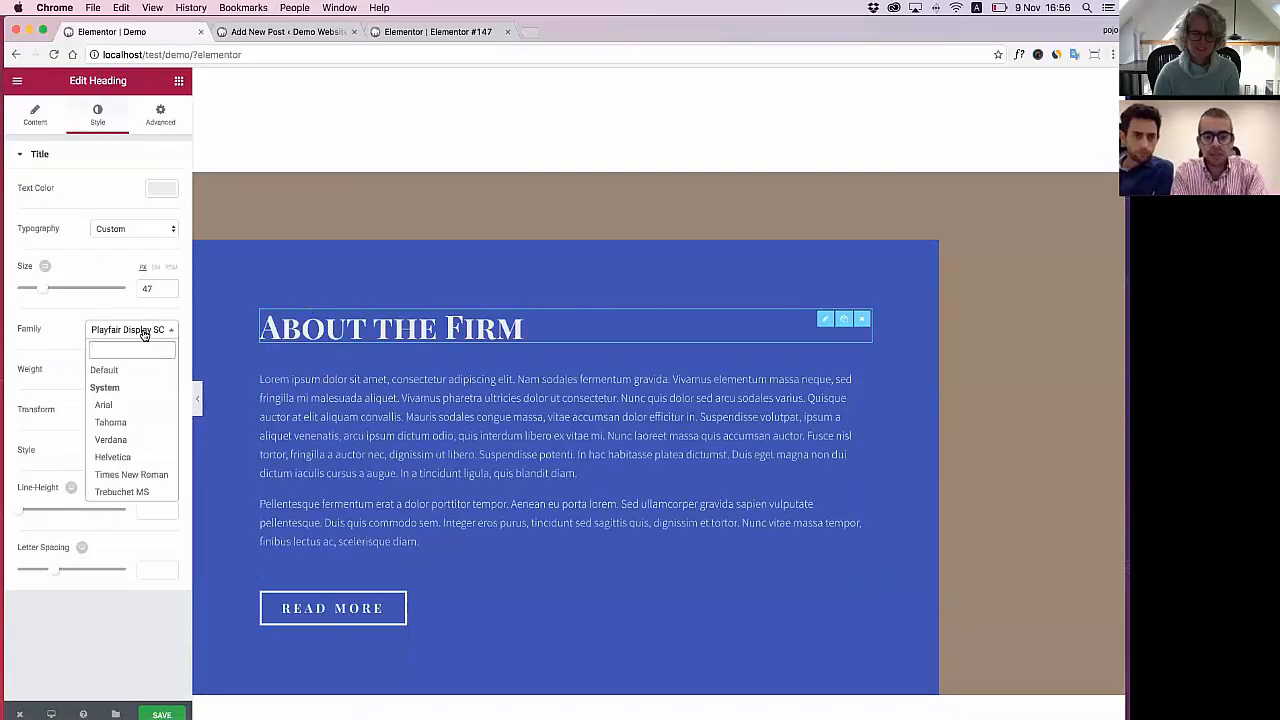
pyautogui.write('han')
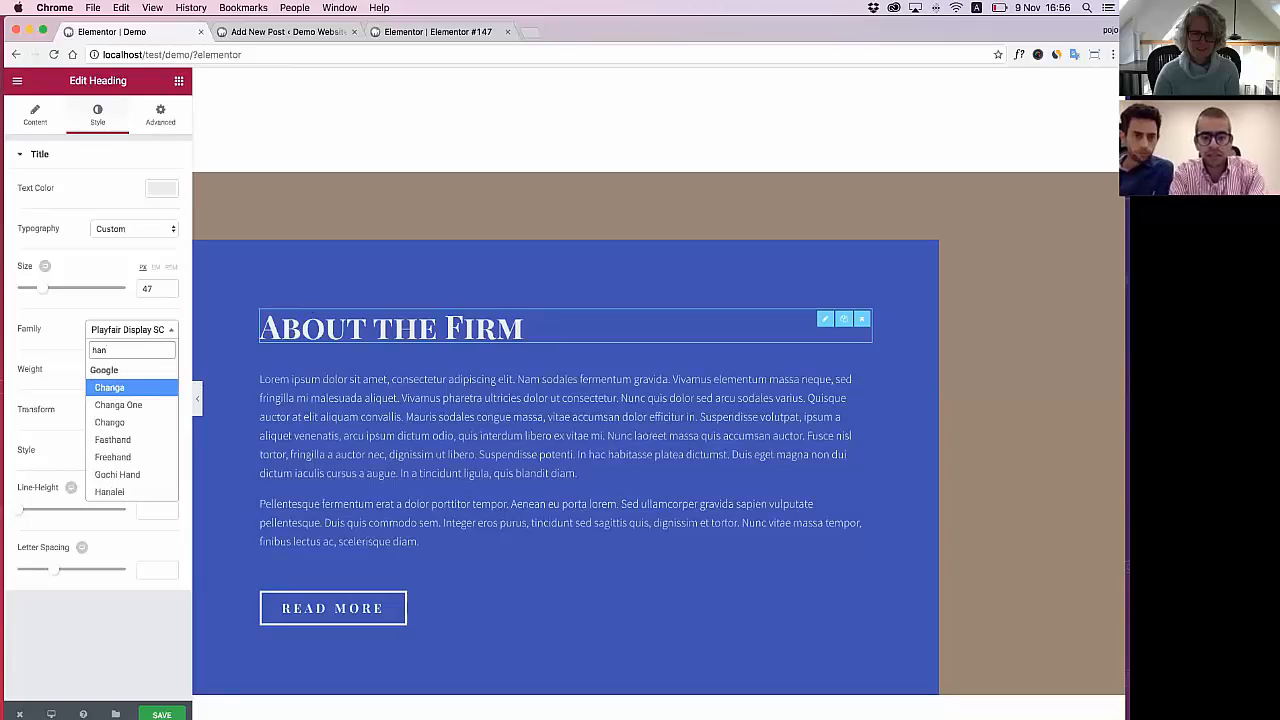
pyautogui.write('d')
pyautogui.press('Down')
pyautogui.press('Down')
pyautogui.press('Down')
pyautogui.press('Down')
pyautogui.press('Down')
pyautogui.press('Down')
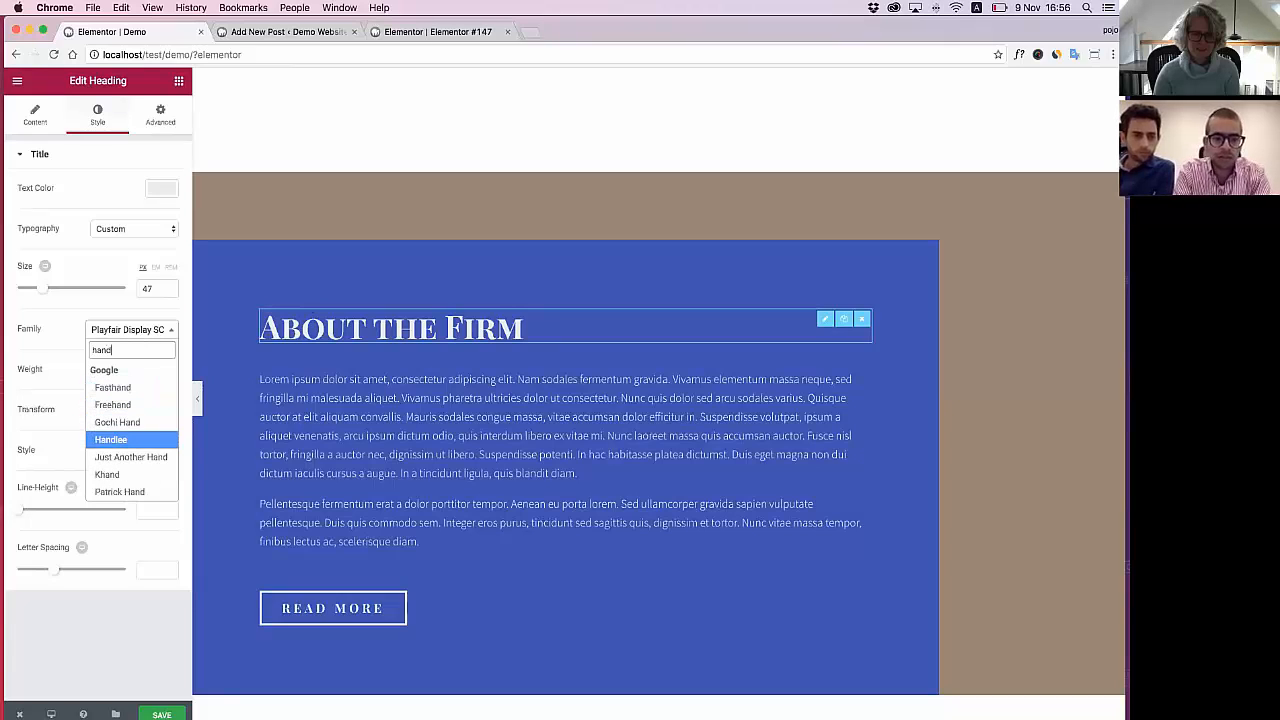
pyautogui.press('Up')
pyautogui.press('Up')
pyautogui.press('Up')
pyautogui.press('Up')
pyautogui.press('Up')
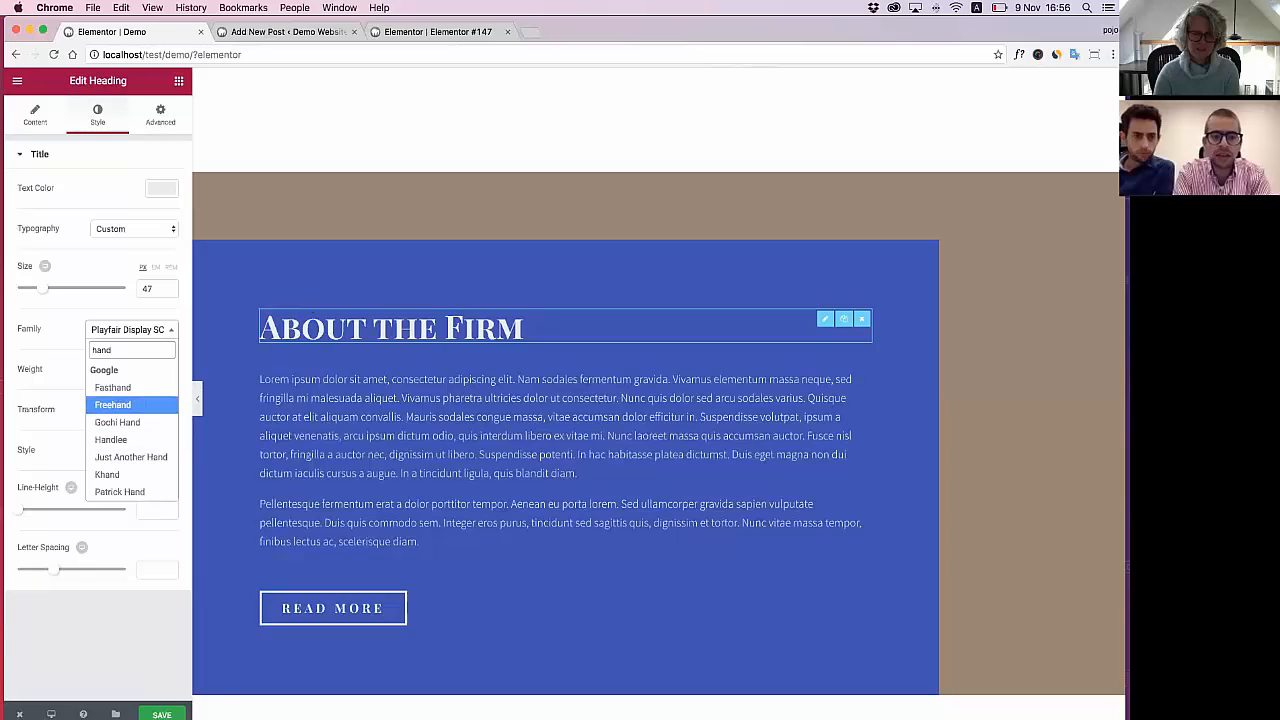
pyautogui.press('Return')
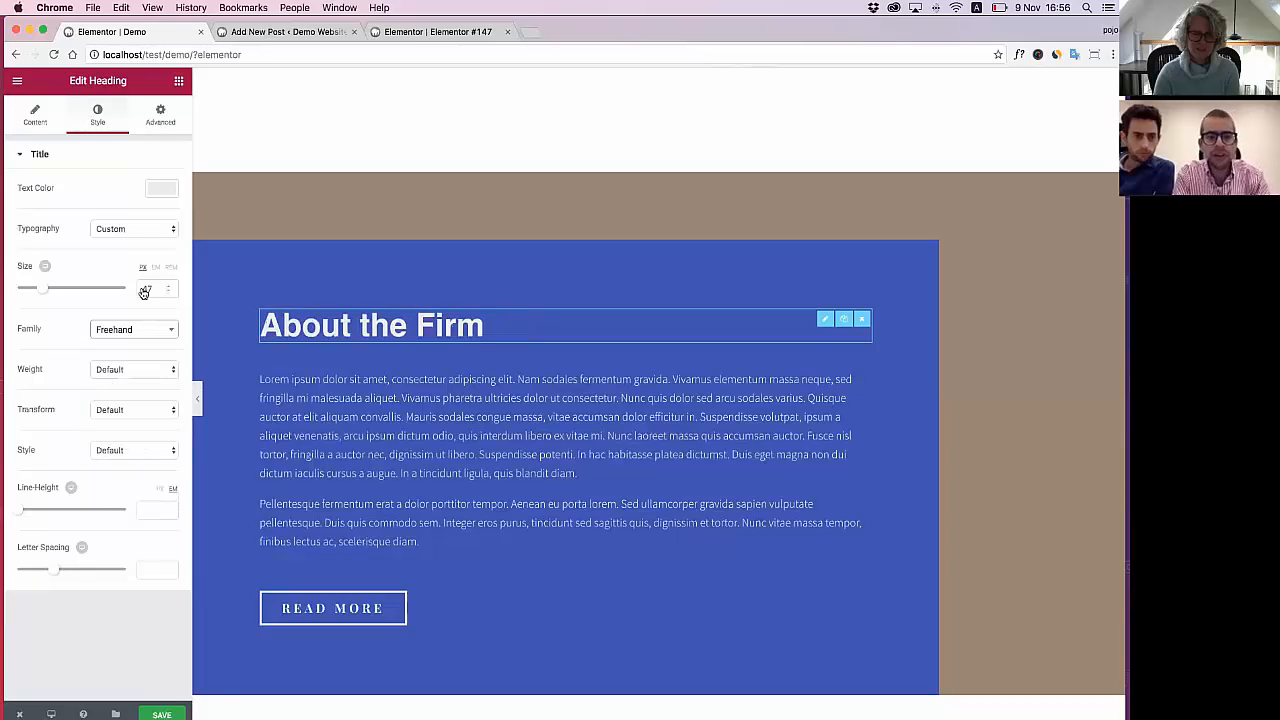
# Set the font family of the About the Firm heading to Fasthand
pyautogui.click(118, 331)
pyautogui.write('hand')
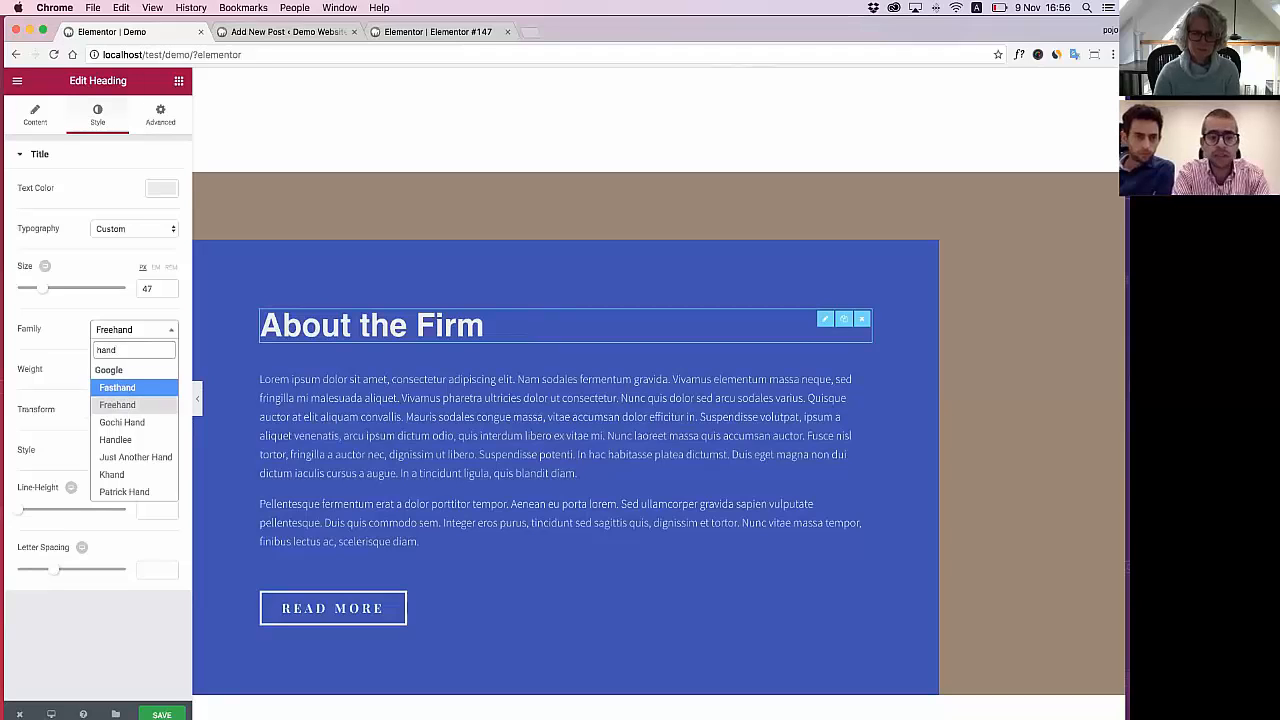
pyautogui.press('Return')
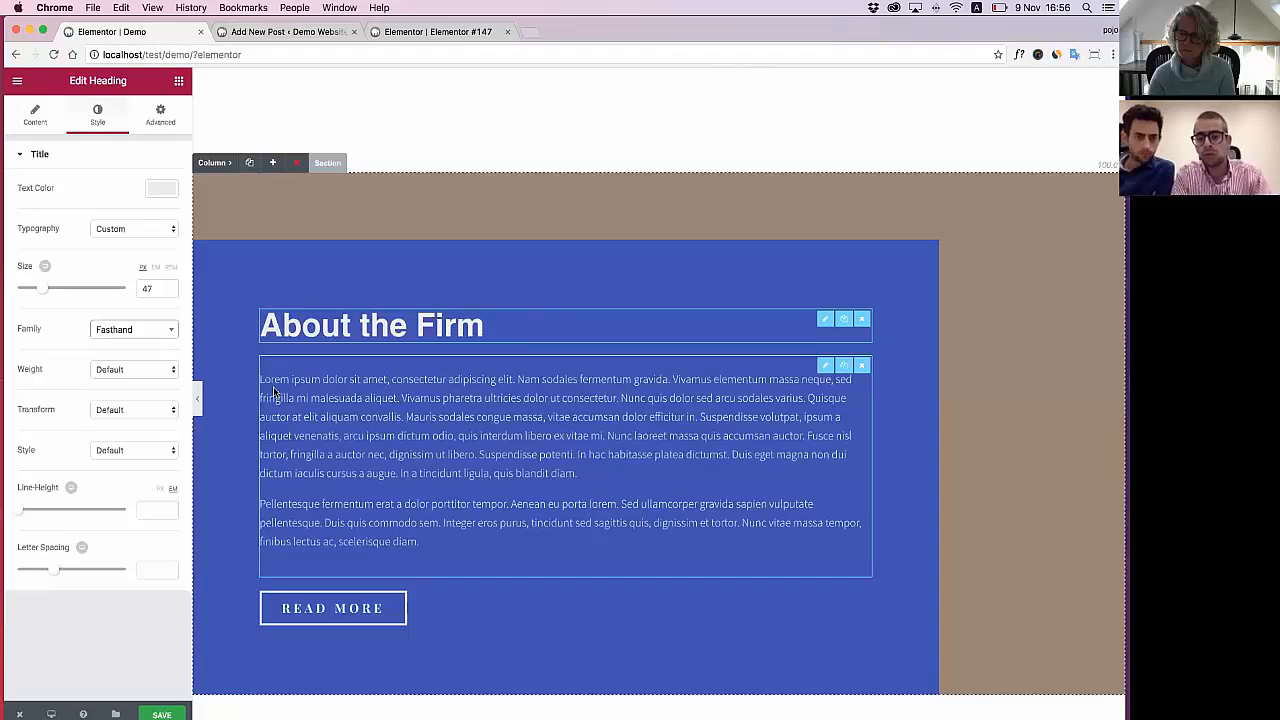
# Set the background color of the section around the About the Firm column to light blue #6ec1e4
pyautogui.scroll(-2, 275, 390)
pyautogui.scroll(1, 274, 388)
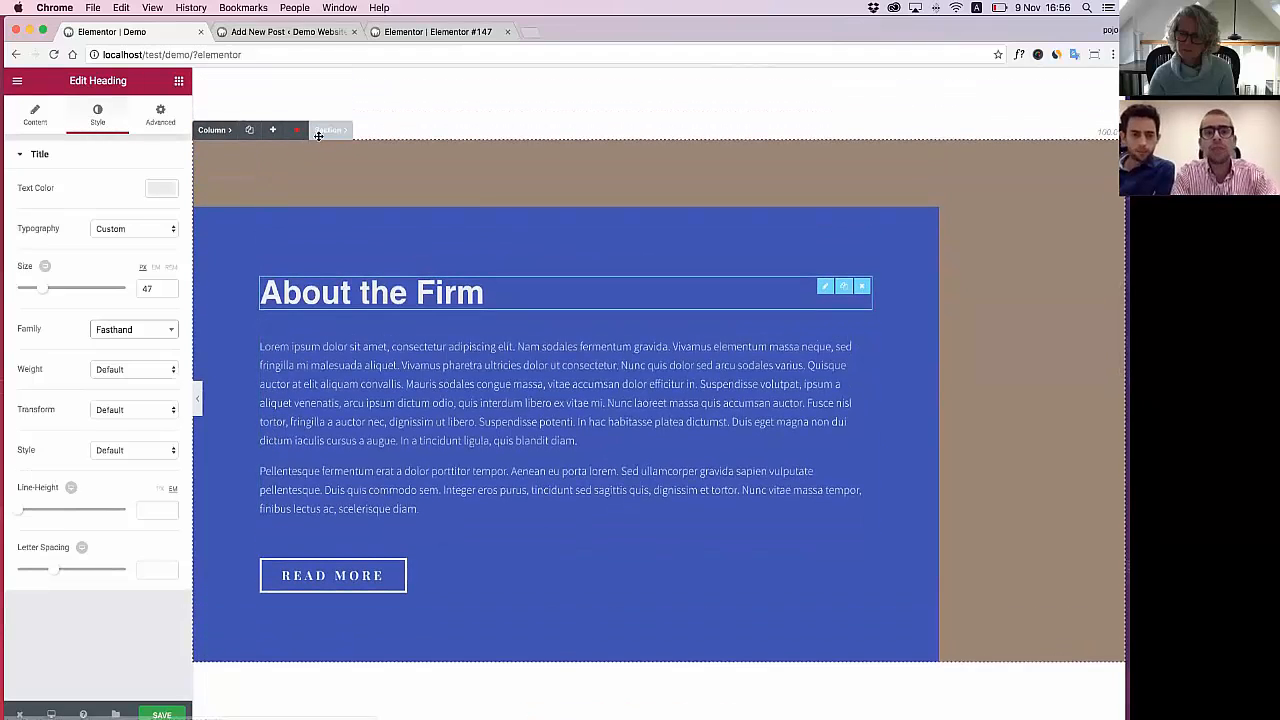
pyautogui.click(320, 130)
pyautogui.click(105, 117)
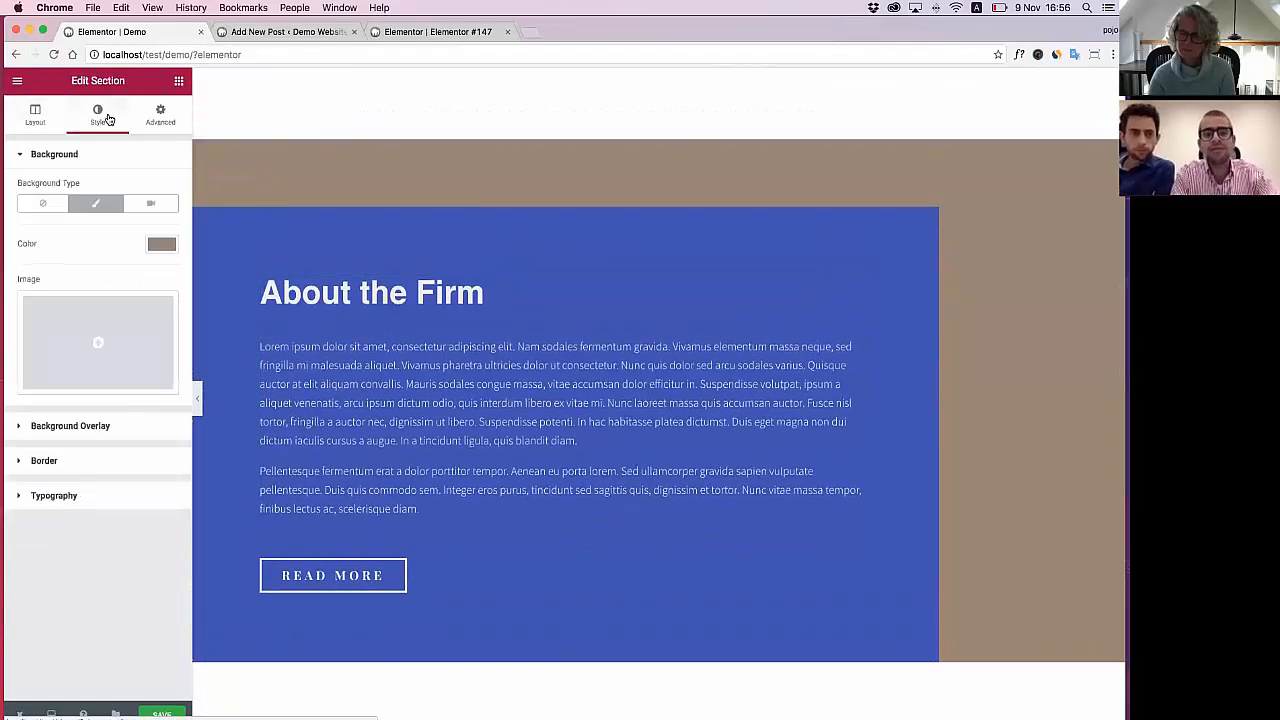
pyautogui.click(160, 243)
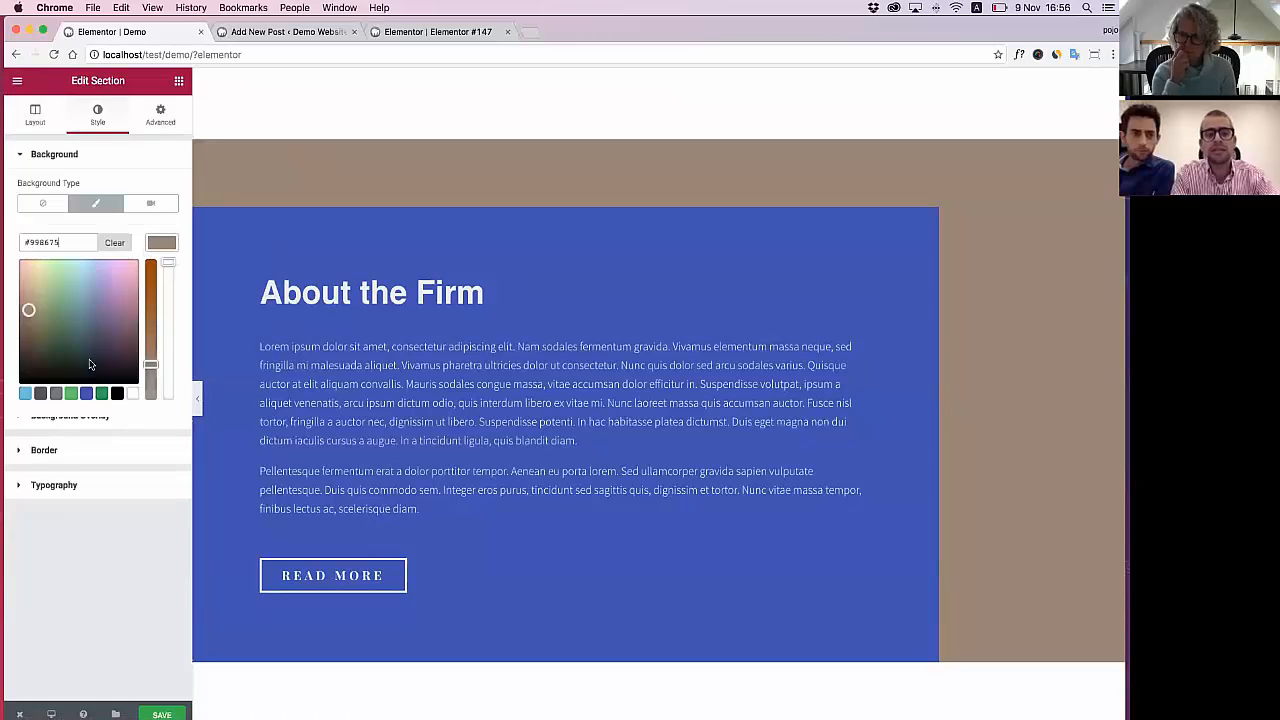
pyautogui.click(24, 396)
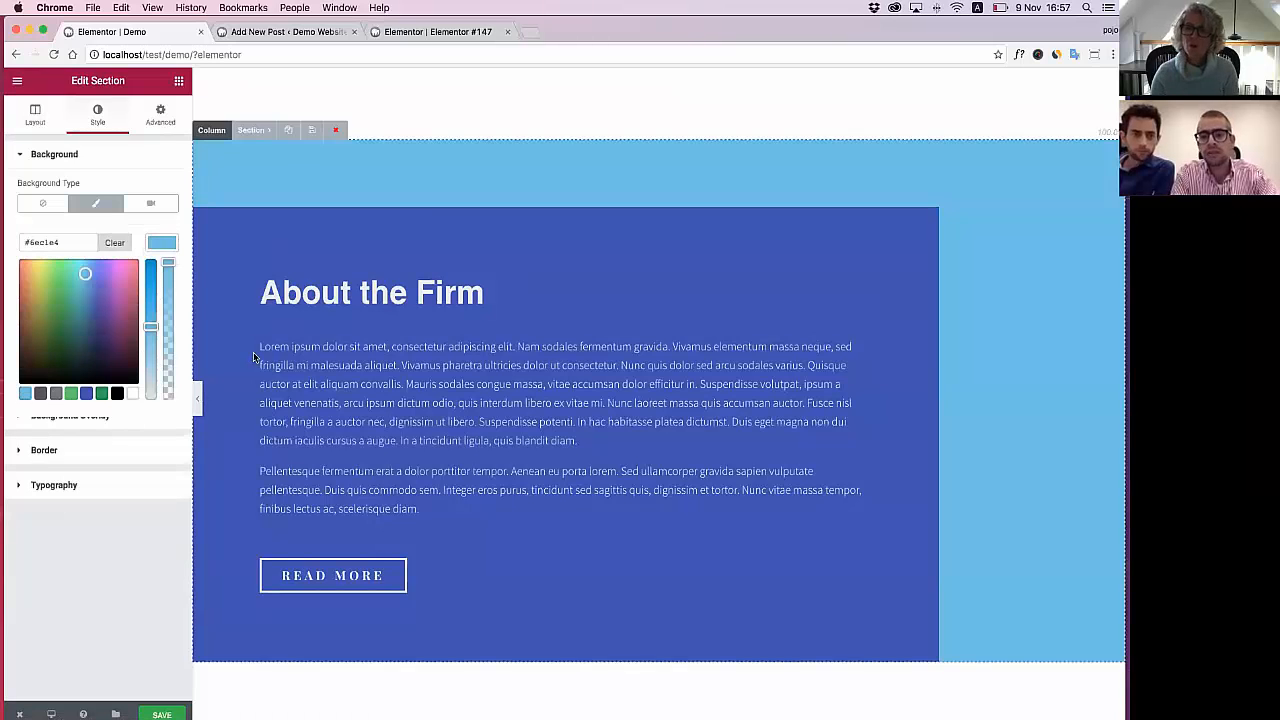
# Preview the recolored About the Firm section without the editor panel and bring the panel back
pyautogui.click(198, 397)
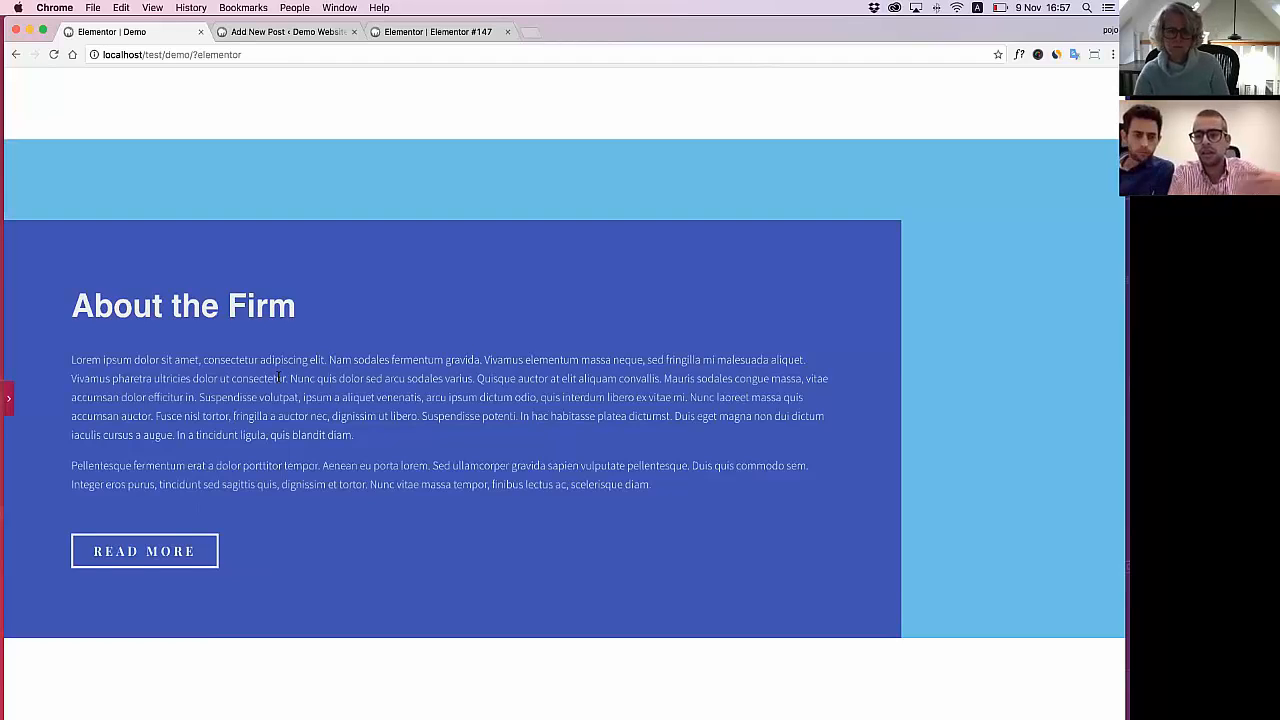
pyautogui.click(998, 8)
pyautogui.click(467, 233)
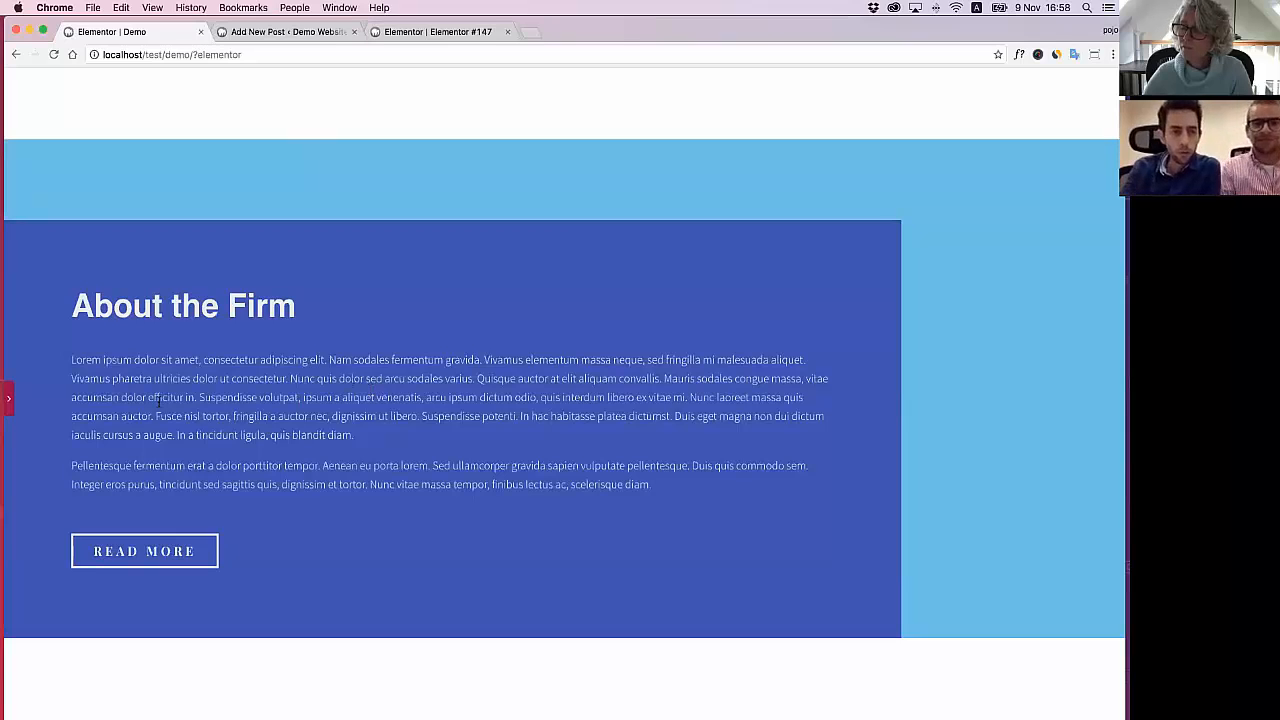
pyautogui.click(8, 399)
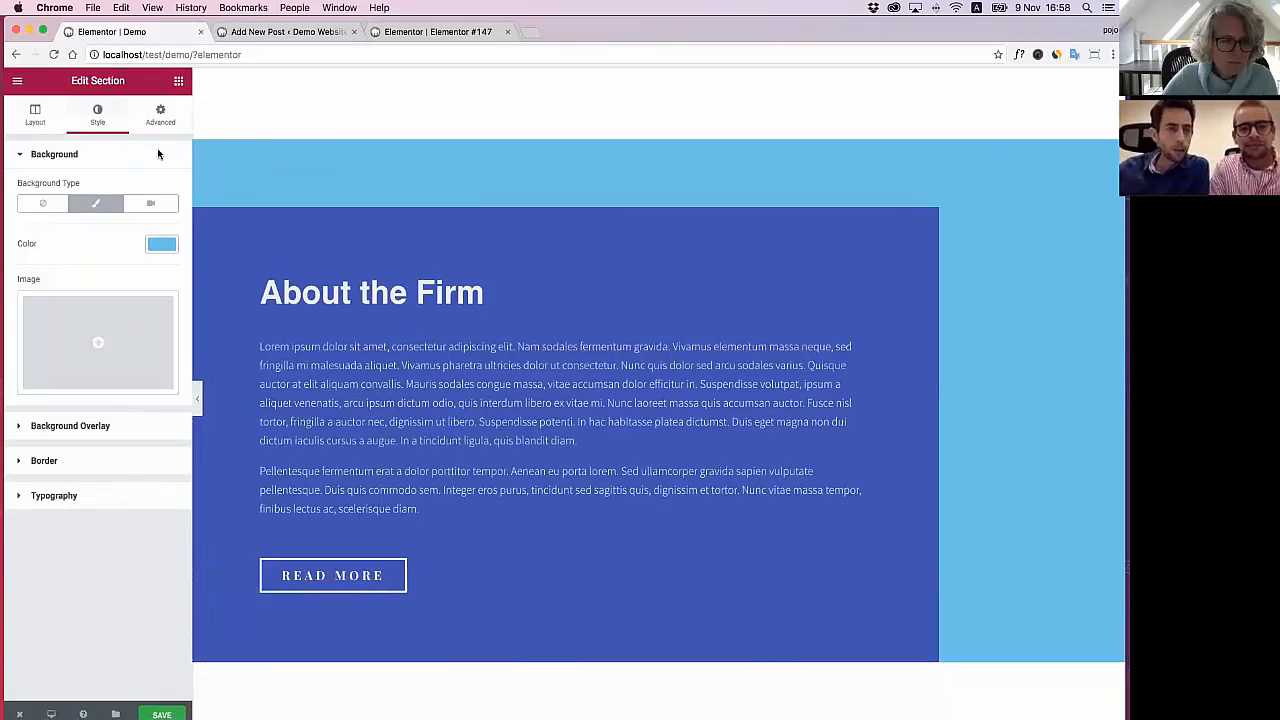
# Examine the preset swatches offered for the About the Firm heading's text color without choosing one
pyautogui.click(184, 82)
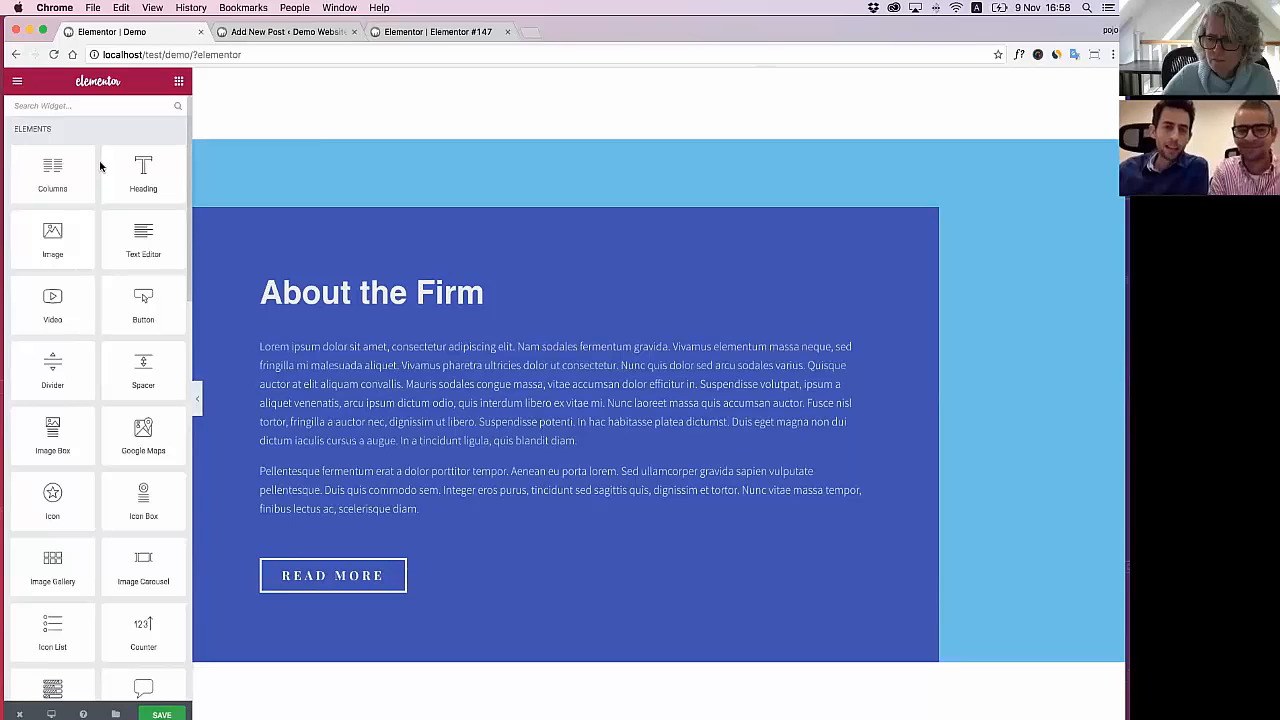
pyautogui.click(288, 297)
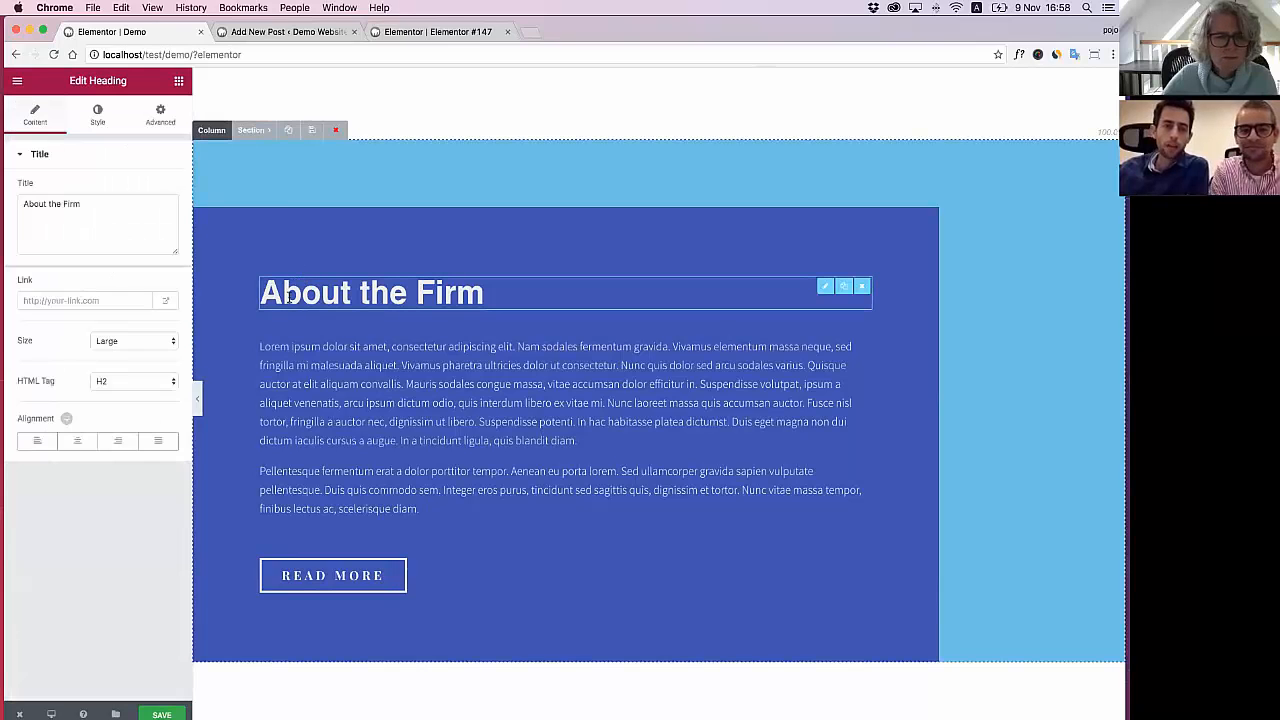
pyautogui.click(97, 113)
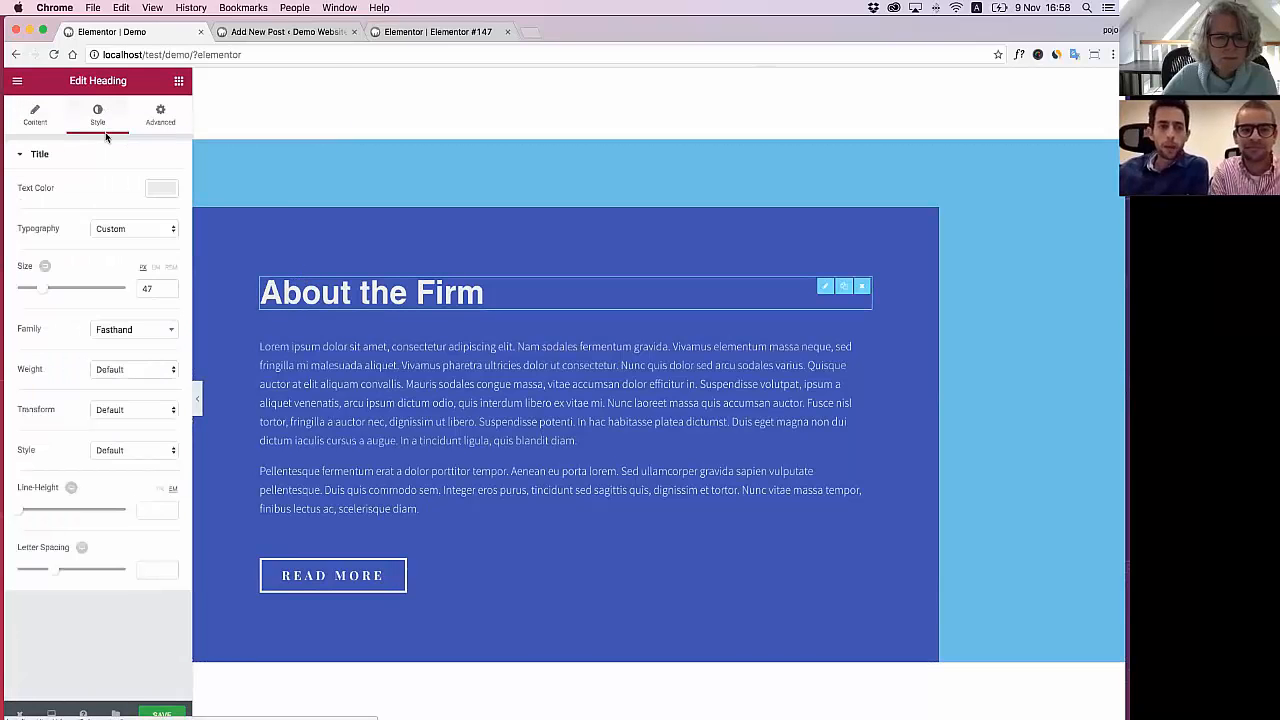
pyautogui.click(157, 193)
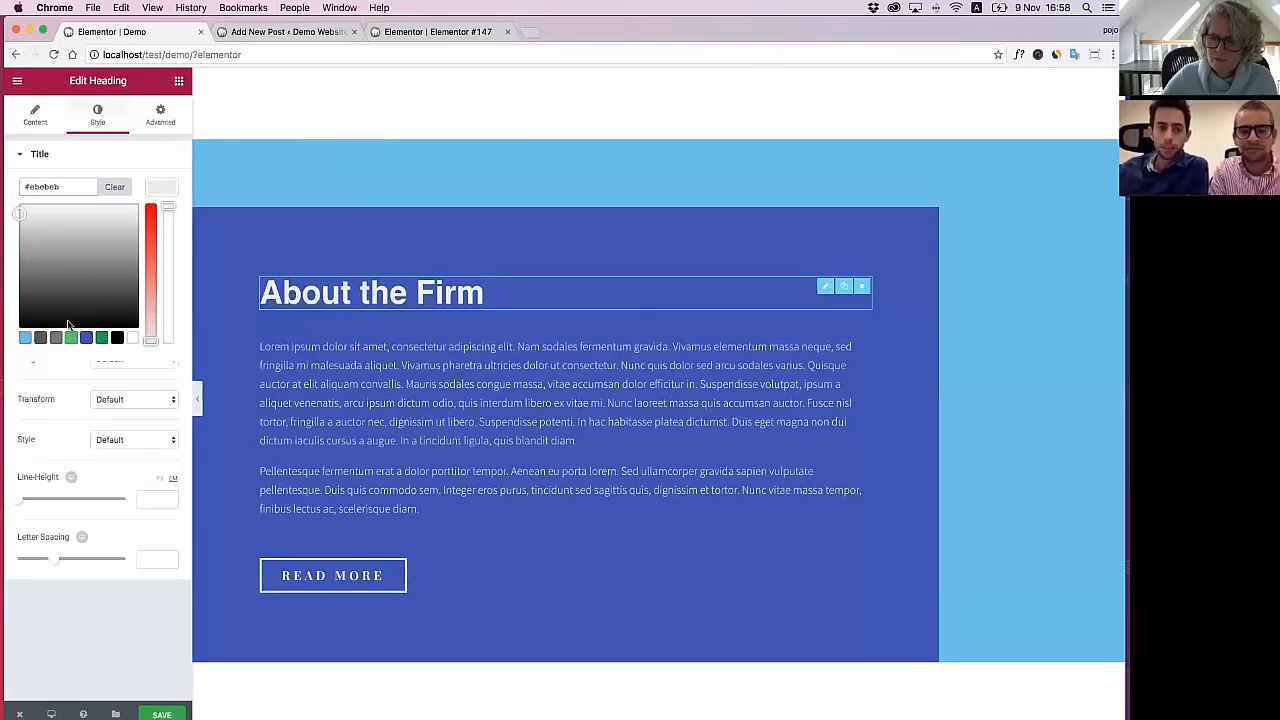
pyautogui.click(175, 193)
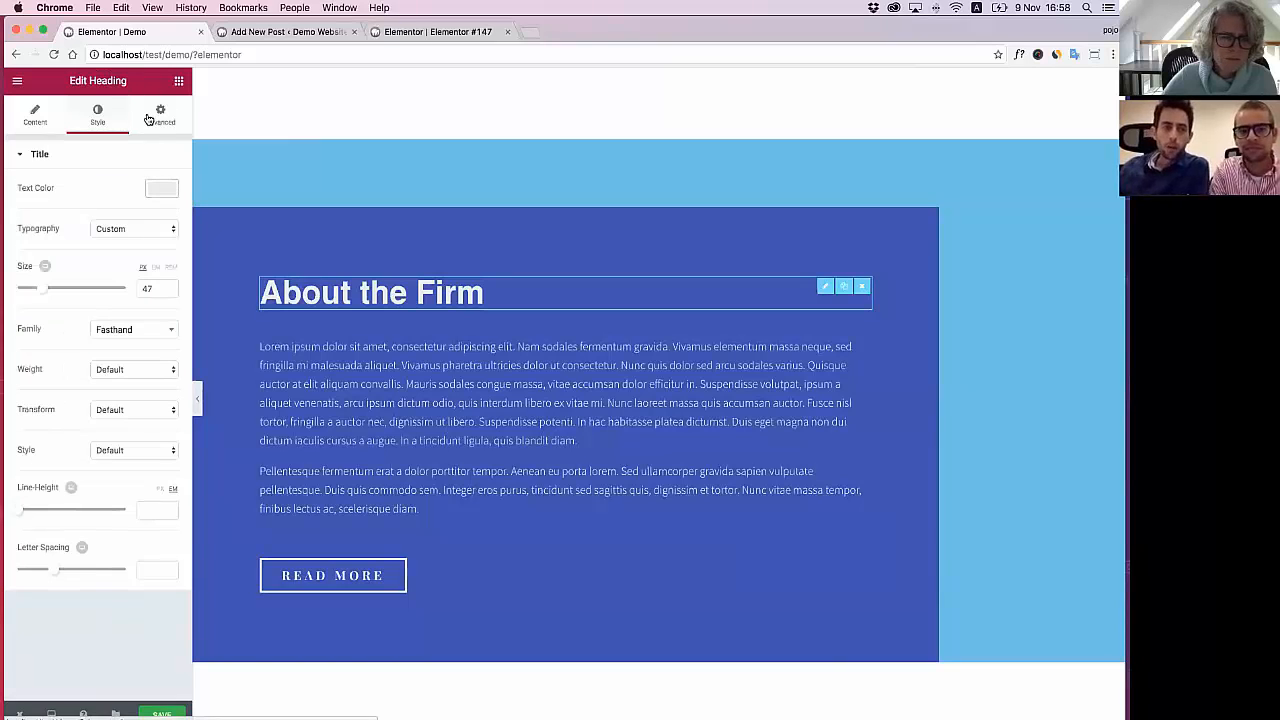
# Apply the Royal palette to the editor's Color Picker settings
pyautogui.click(17, 81)
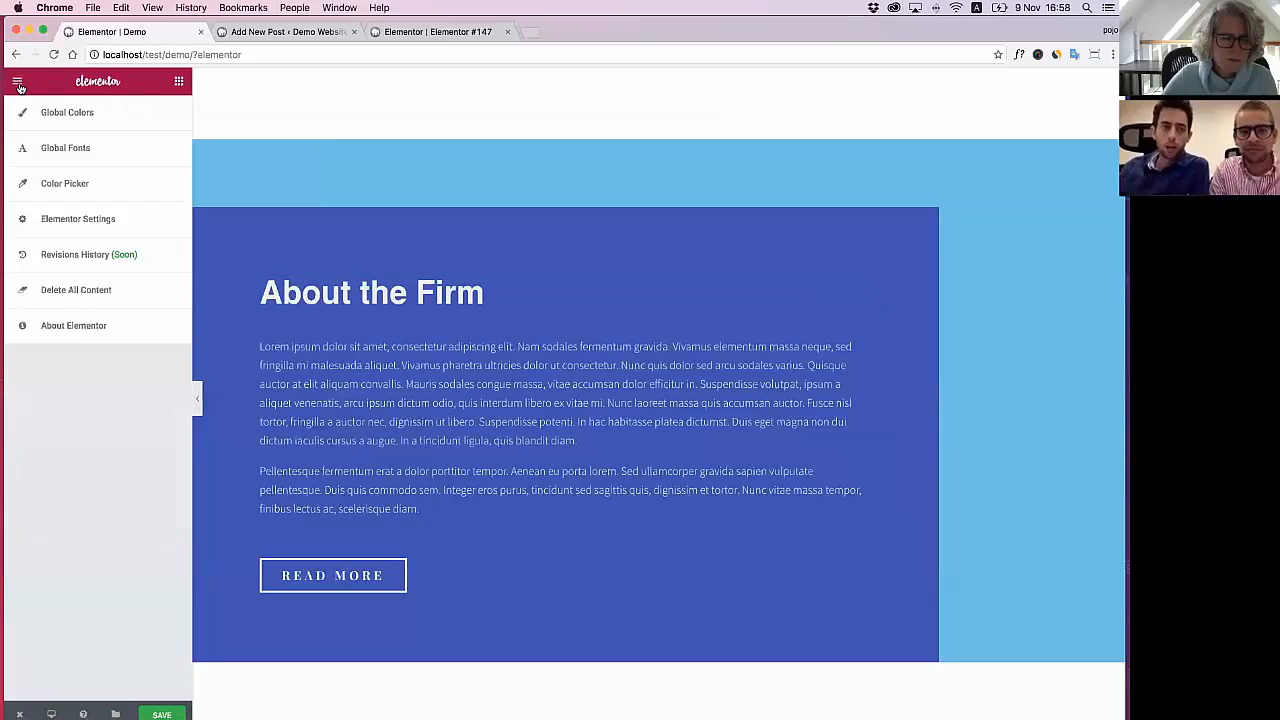
pyautogui.click(64, 183)
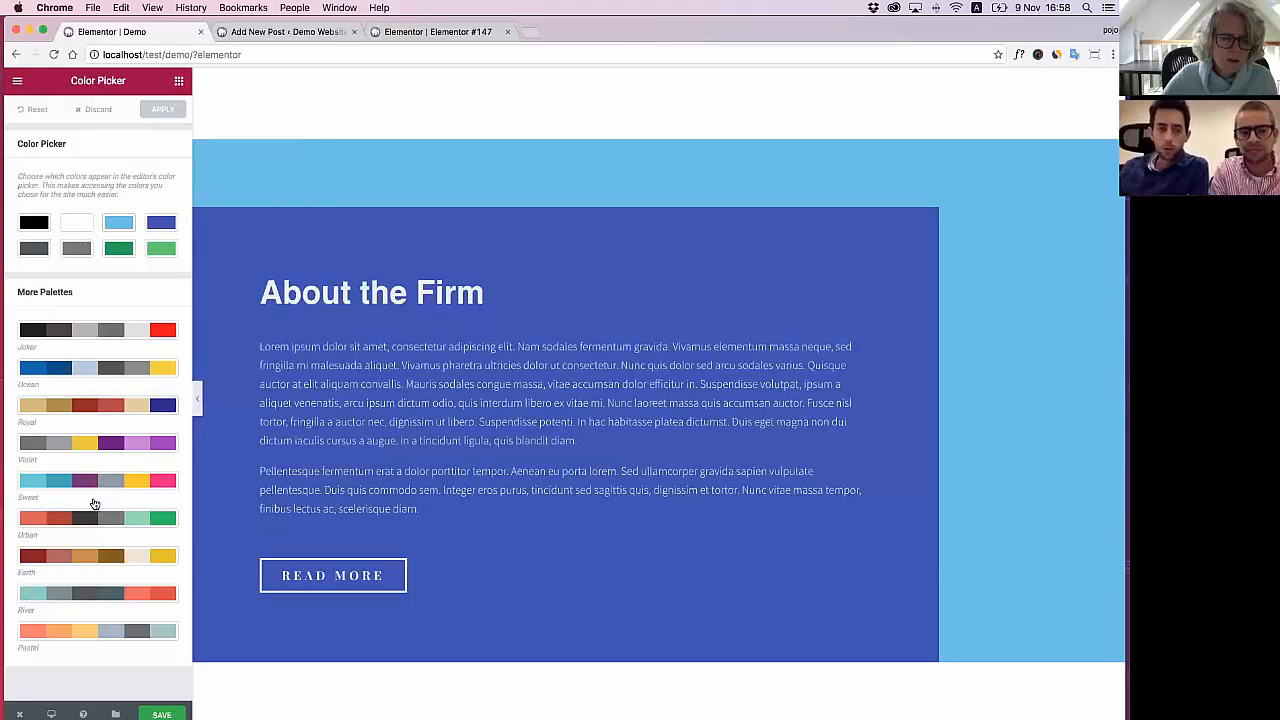
pyautogui.click(85, 408)
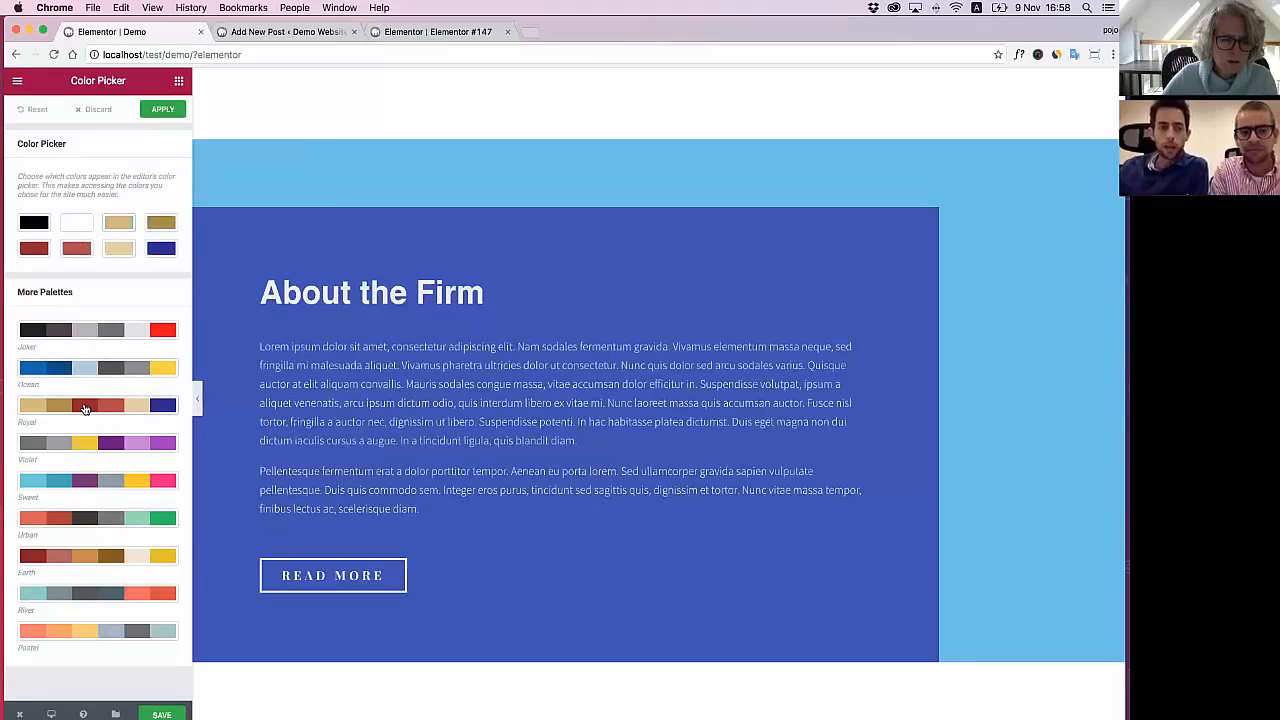
pyautogui.click(158, 109)
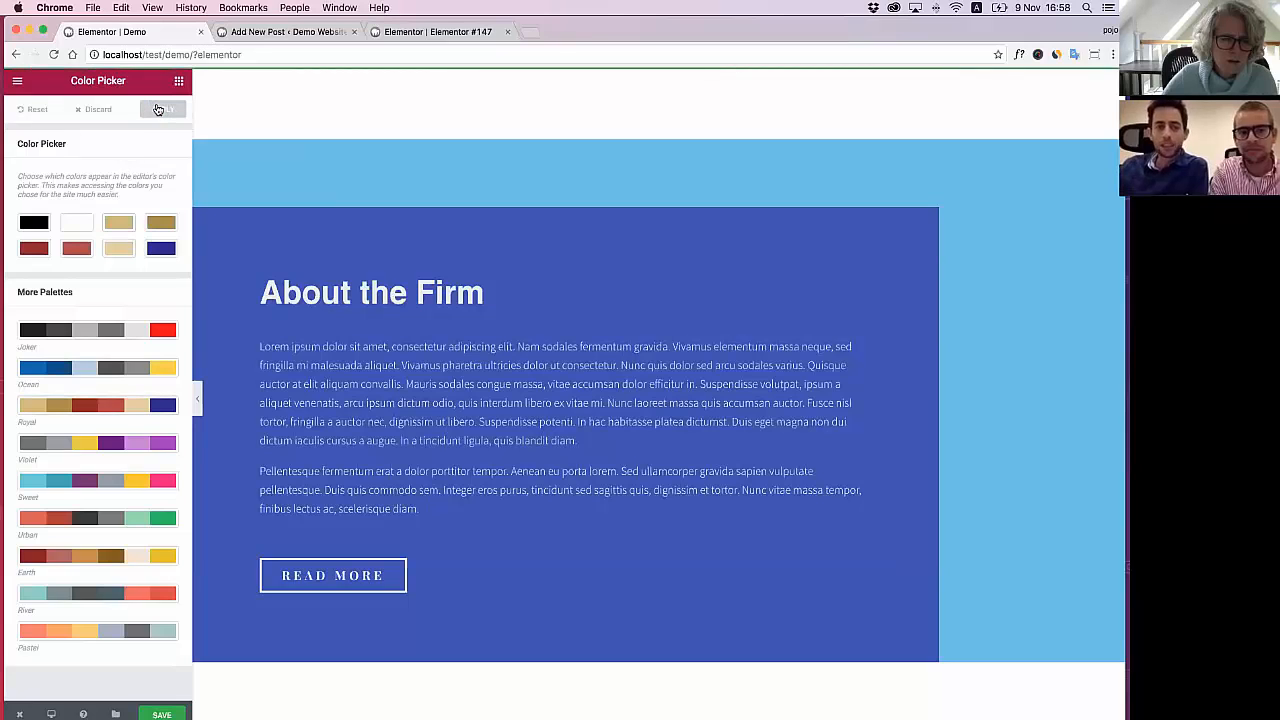
# Set the text color of the About the Firm heading to the gold palette swatch #d5ba7f
pyautogui.click(324, 297)
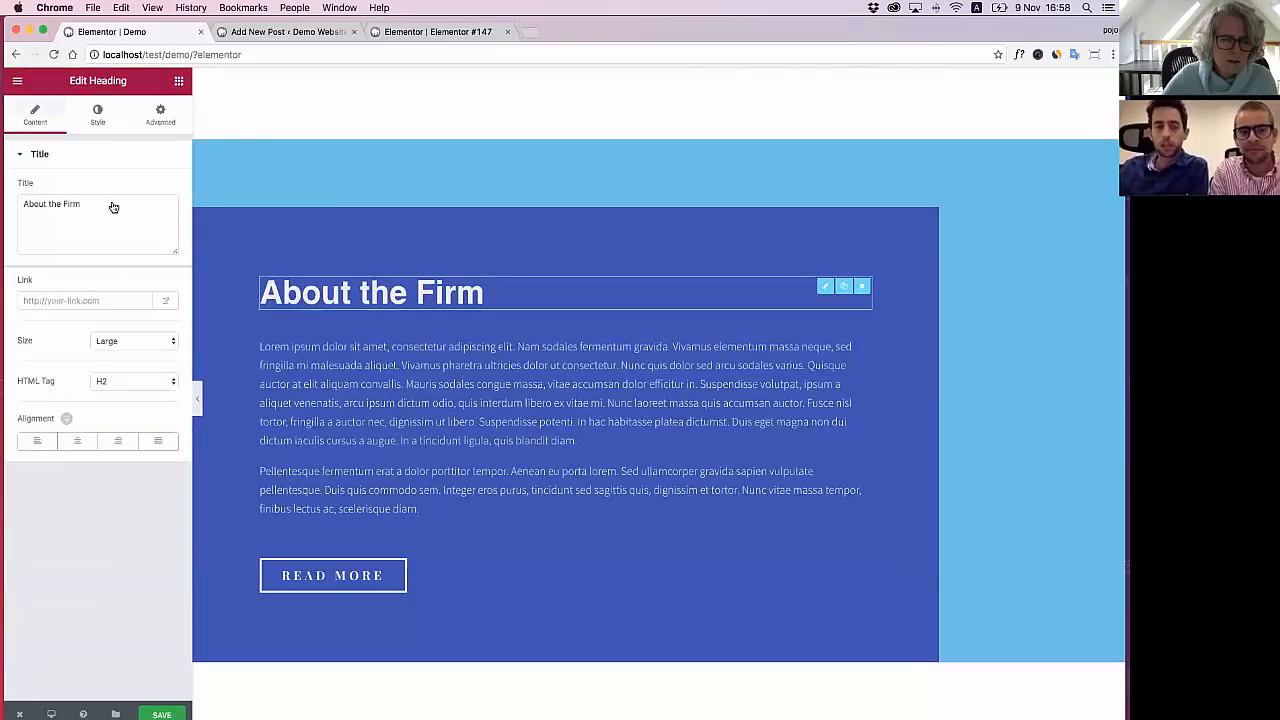
pyautogui.click(97, 114)
pyautogui.click(160, 187)
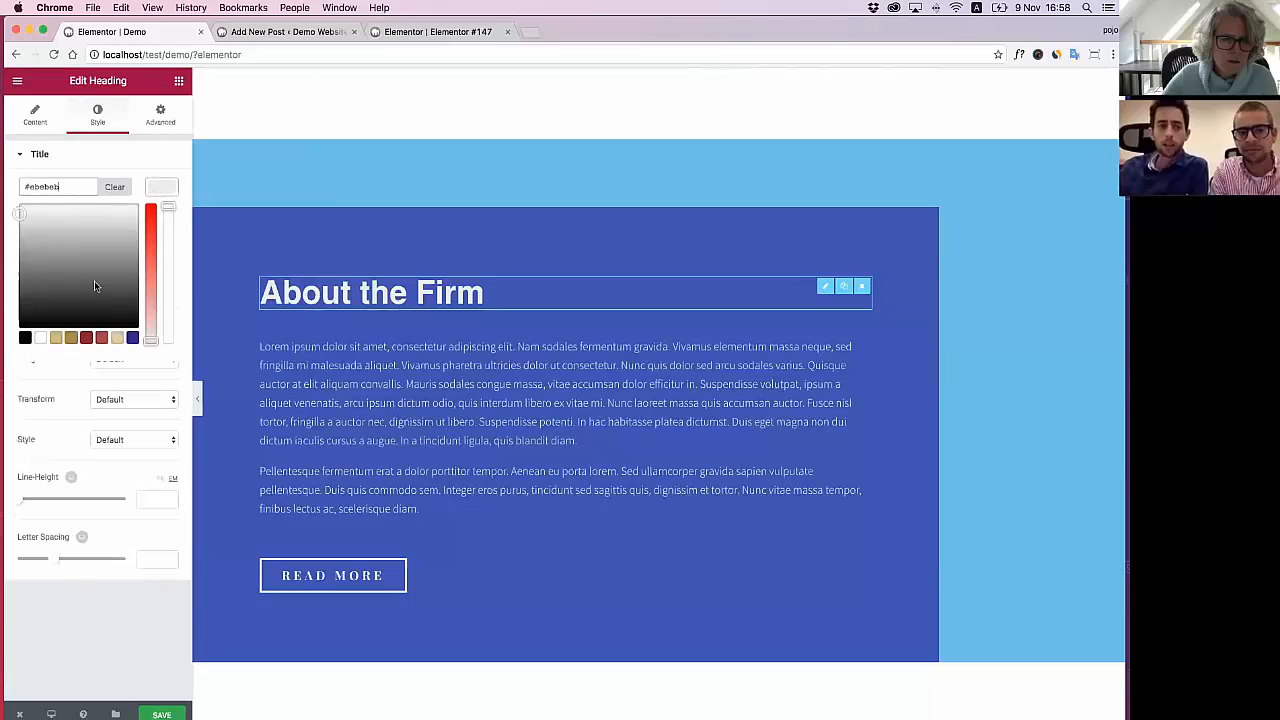
pyautogui.click(57, 337)
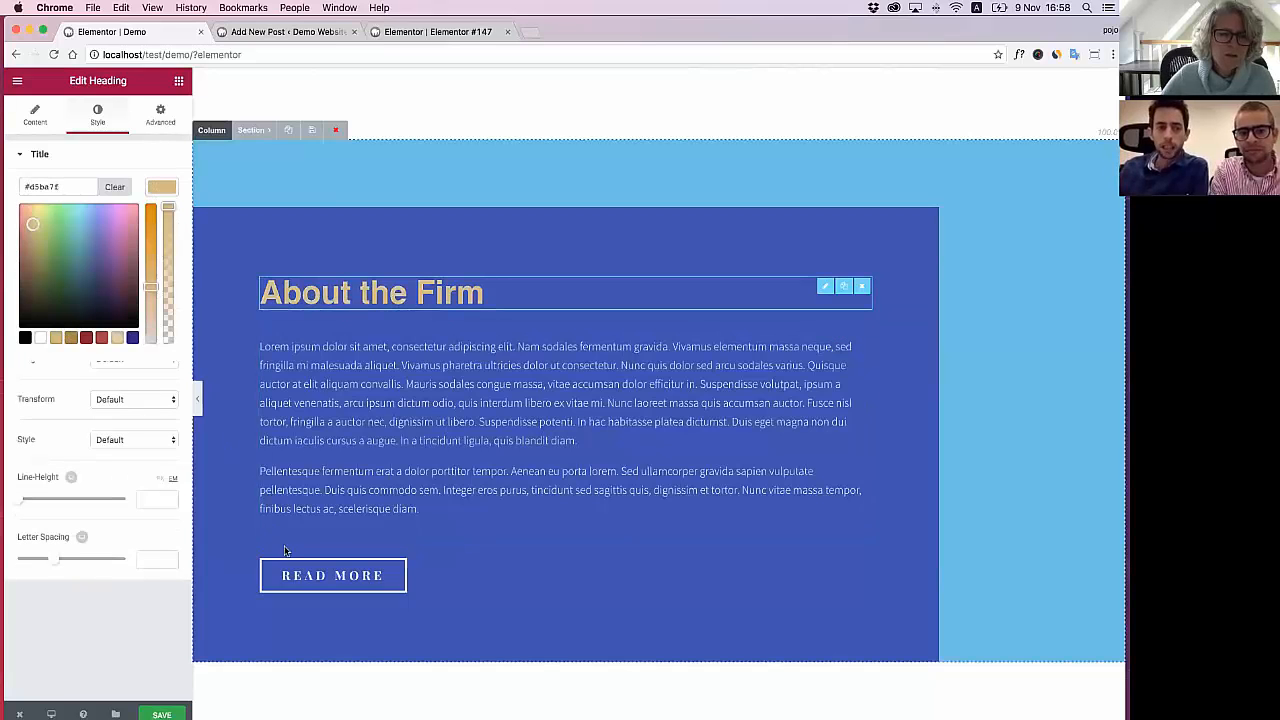
# Try the dark gold swatch #ac8e4d on the About the Firm paragraph text and set its color back to white #ffffff
pyautogui.click(376, 462)
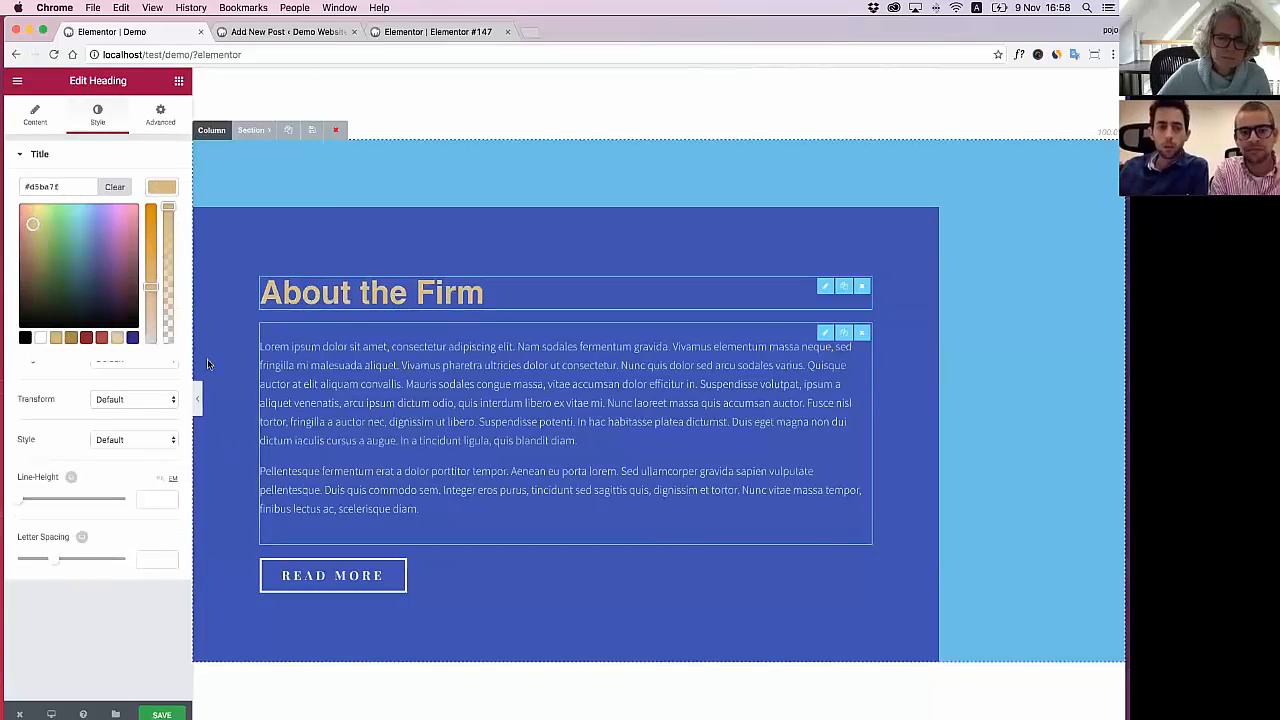
pyautogui.click(105, 113)
pyautogui.click(150, 250)
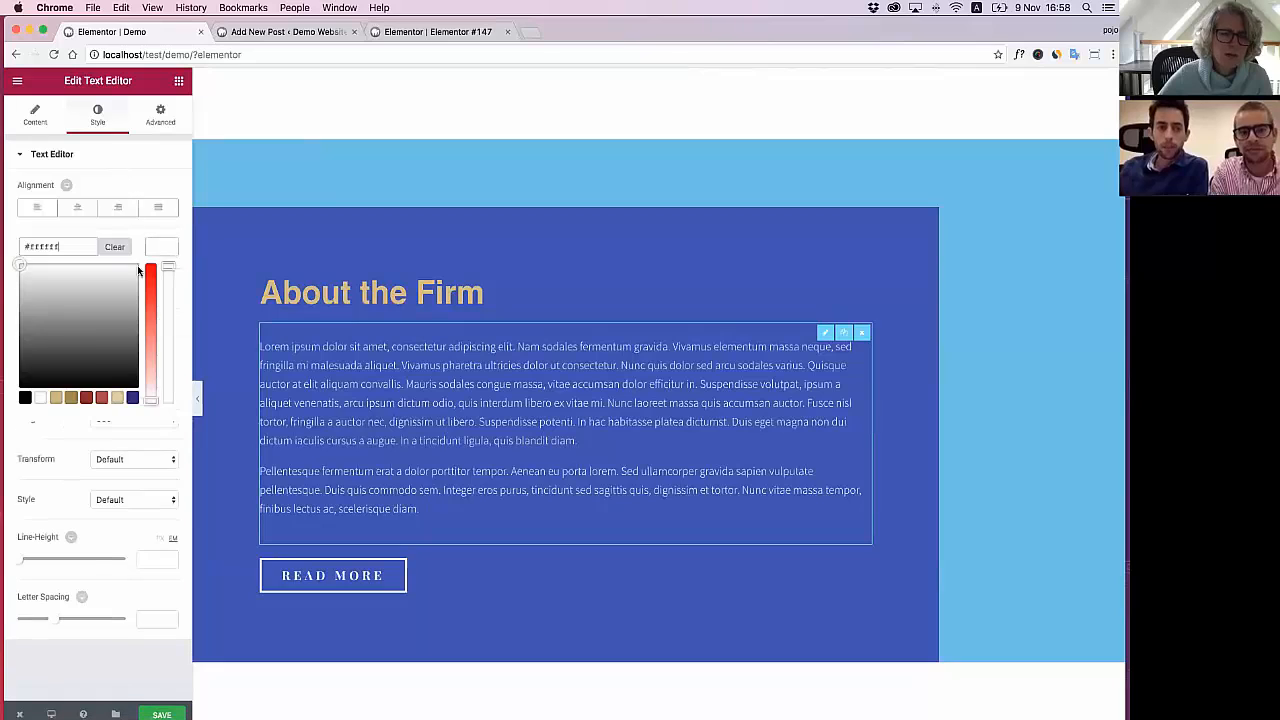
pyautogui.click(71, 398)
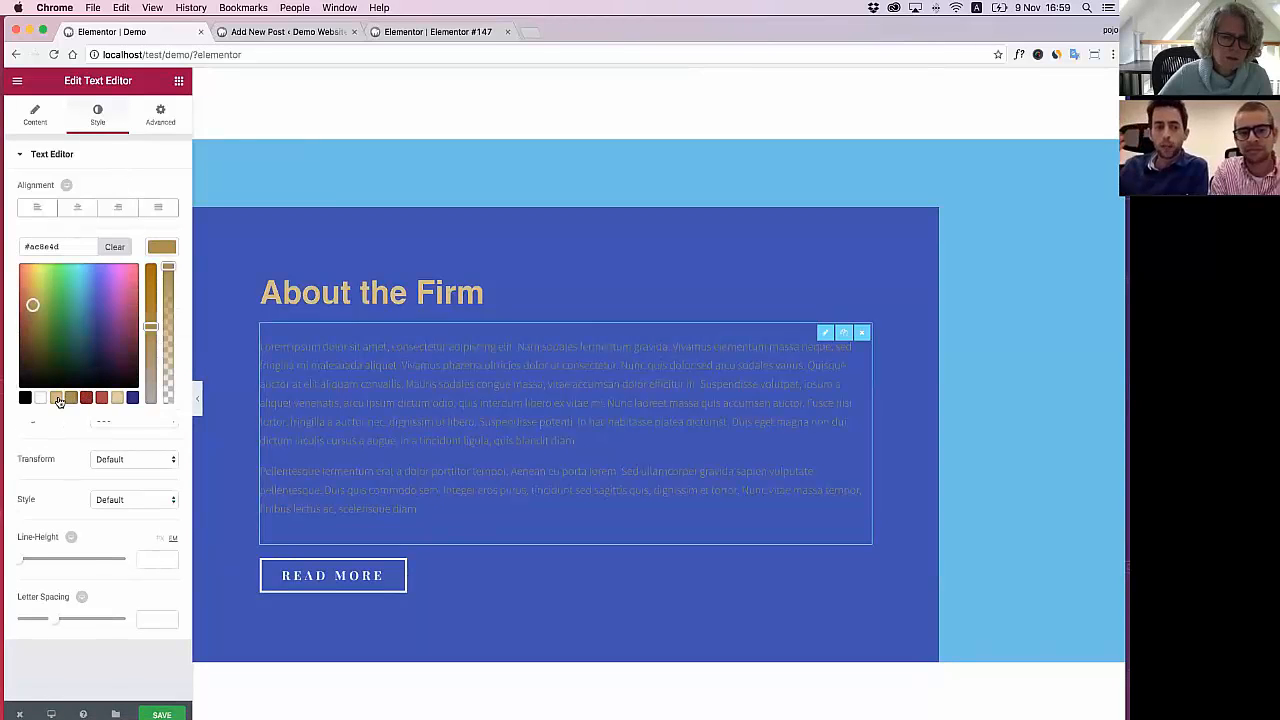
pyautogui.click(40, 398)
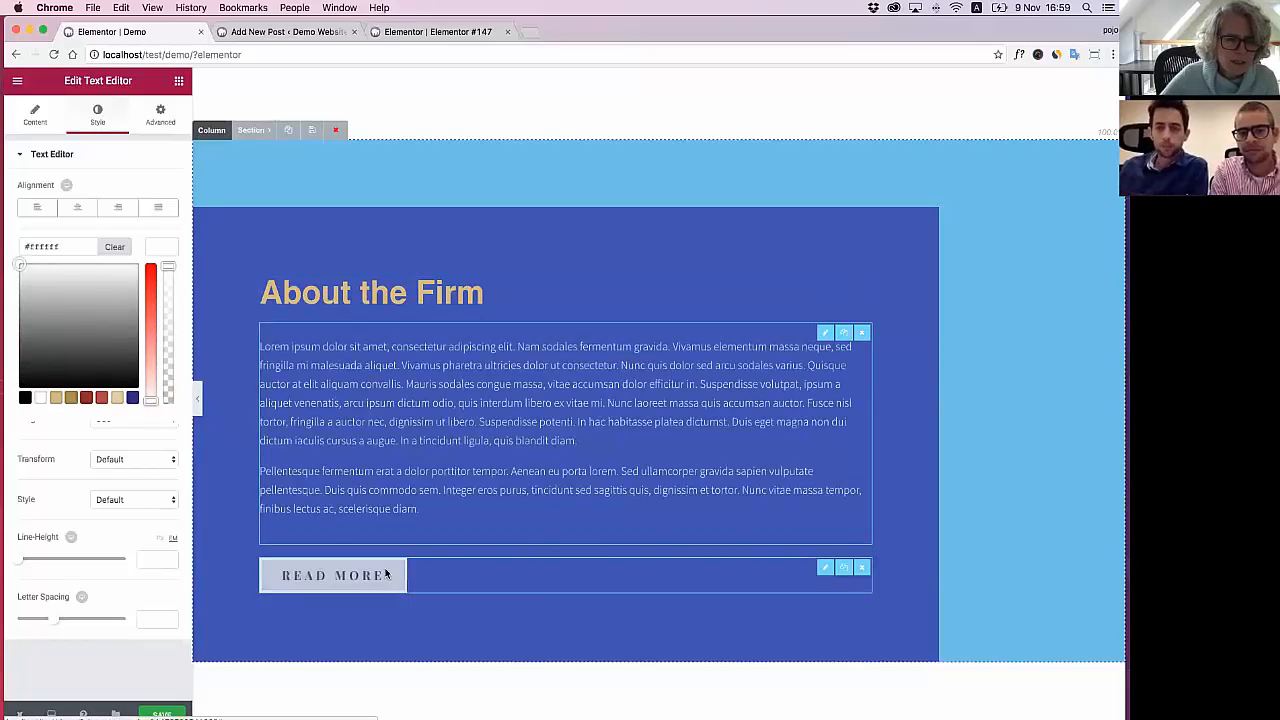
pyautogui.click(421, 576)
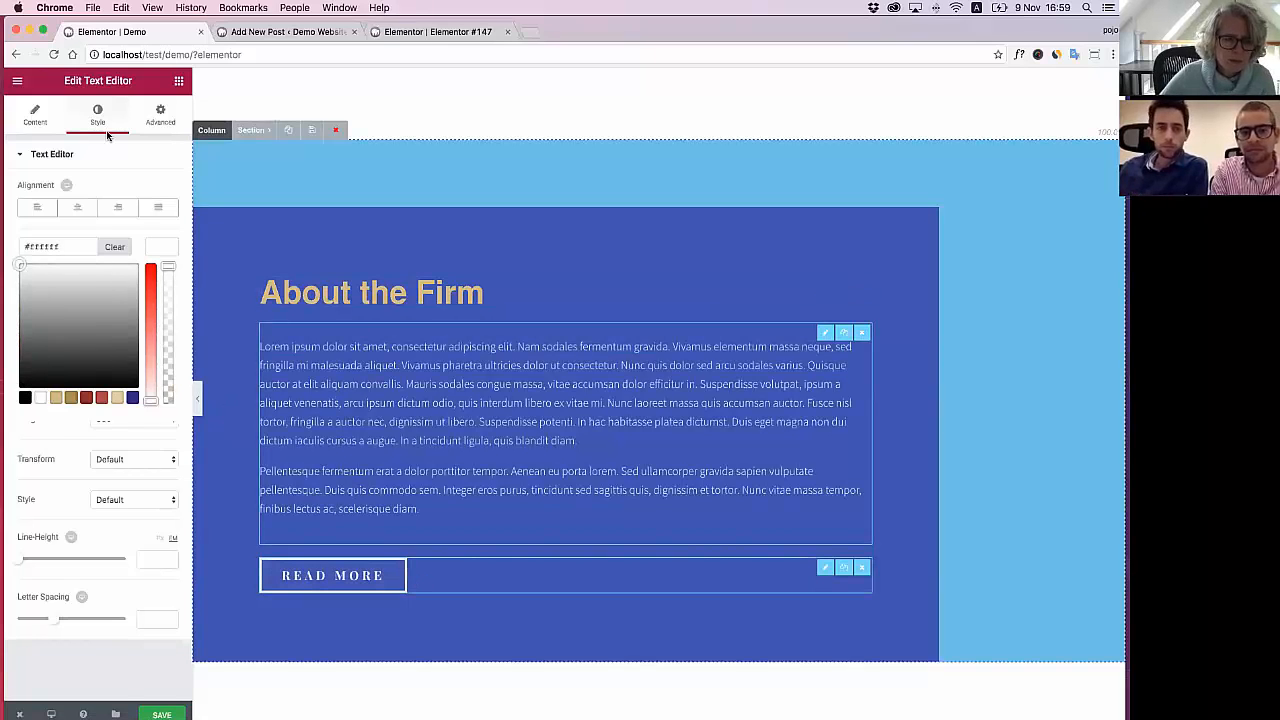
# Apply the Sweet palette to the editor's Color Picker settings
pyautogui.click(17, 83)
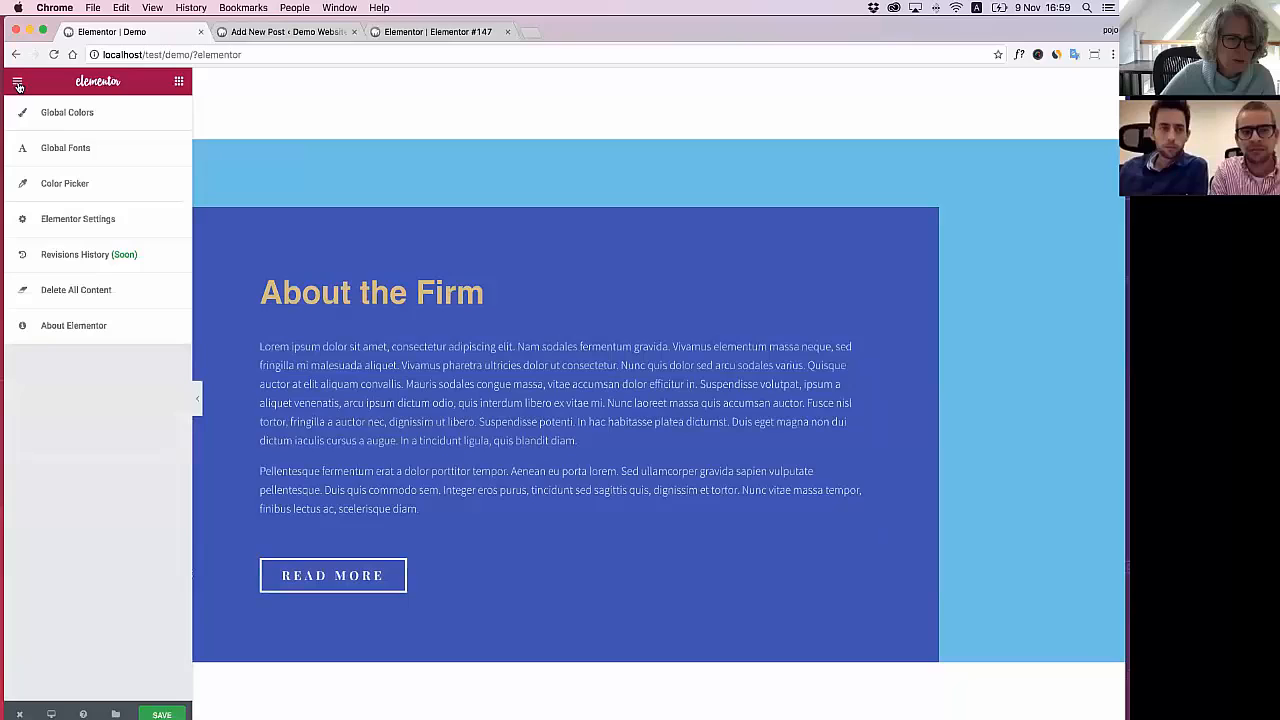
pyautogui.click(67, 184)
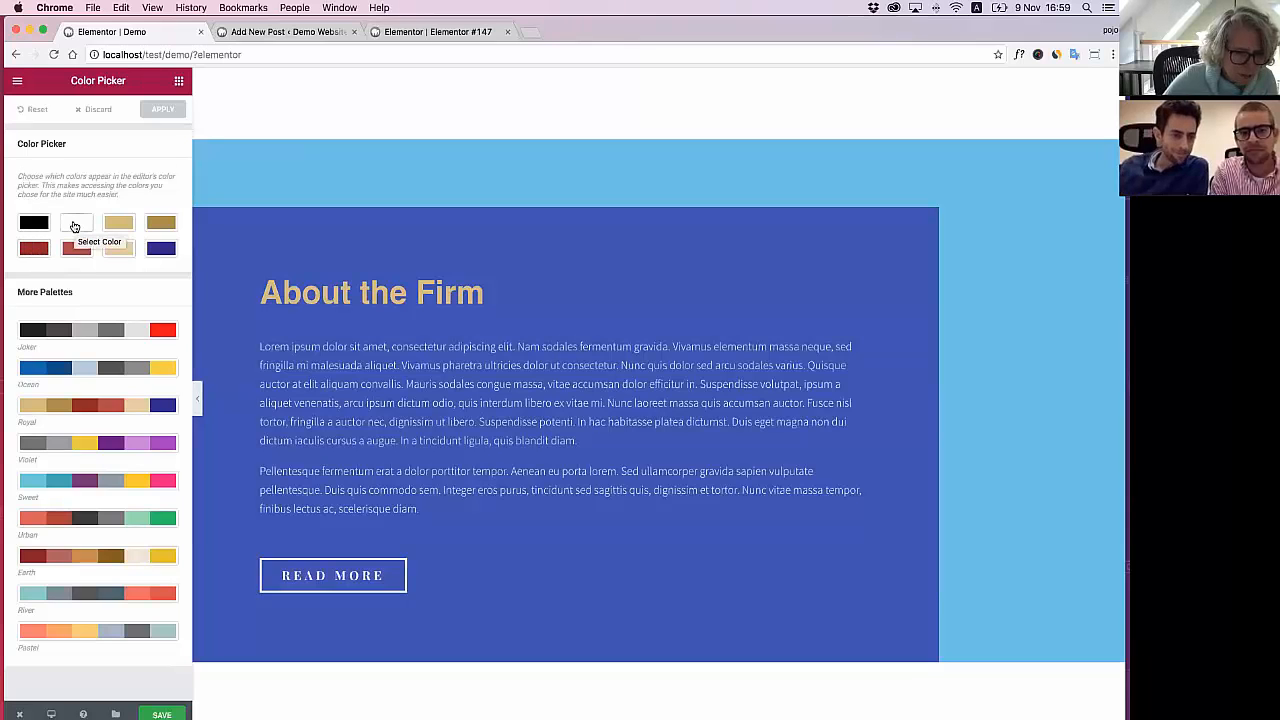
pyautogui.scroll(2, 76, 226)
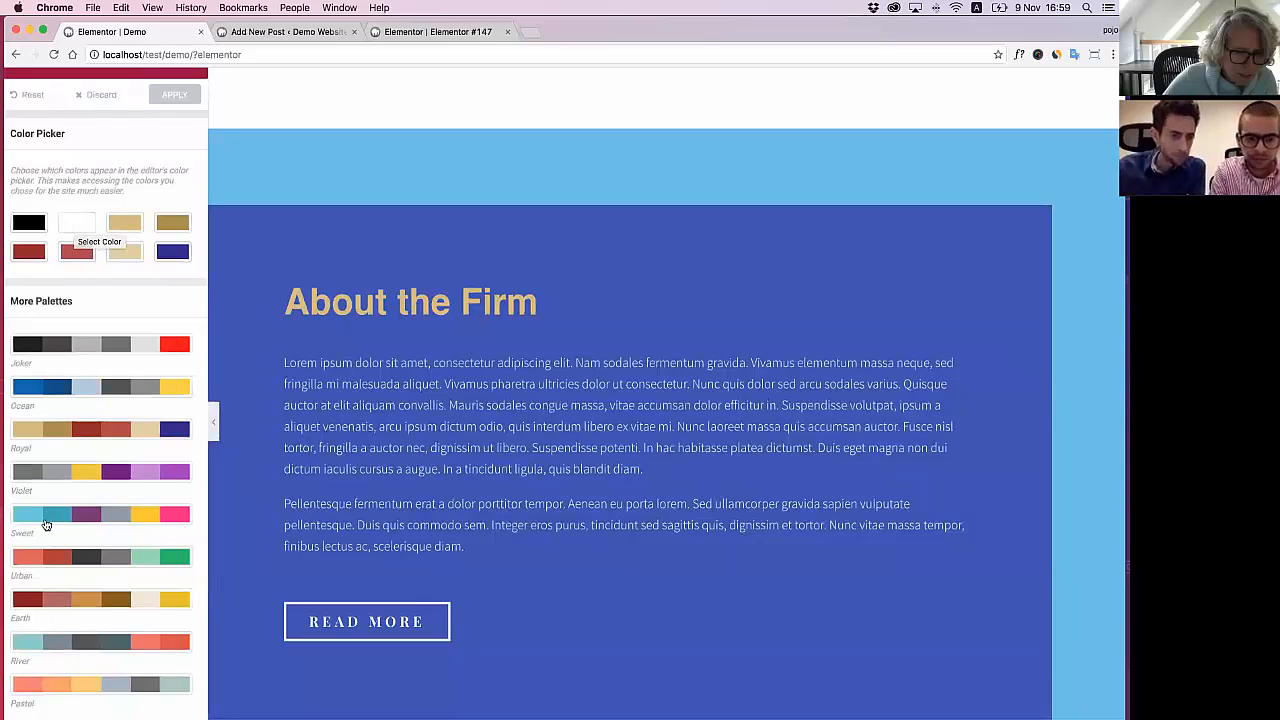
pyautogui.click(48, 521)
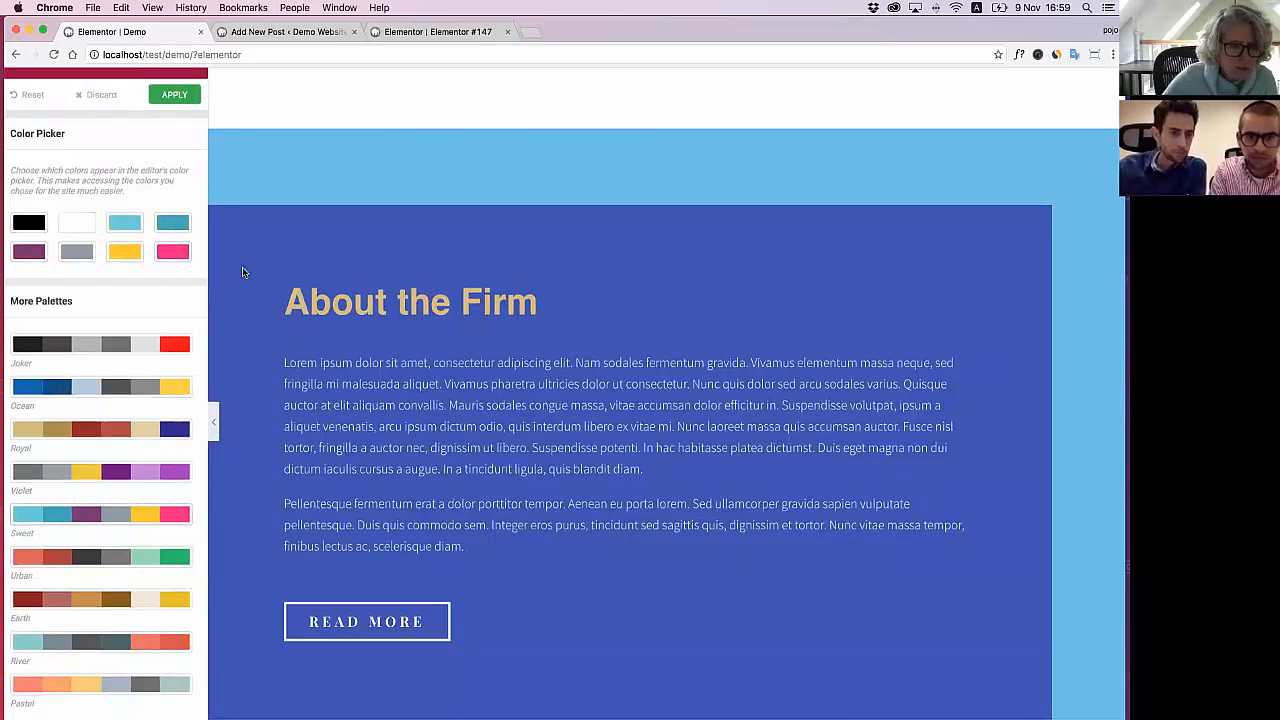
pyautogui.scroll(-2, 239, 266)
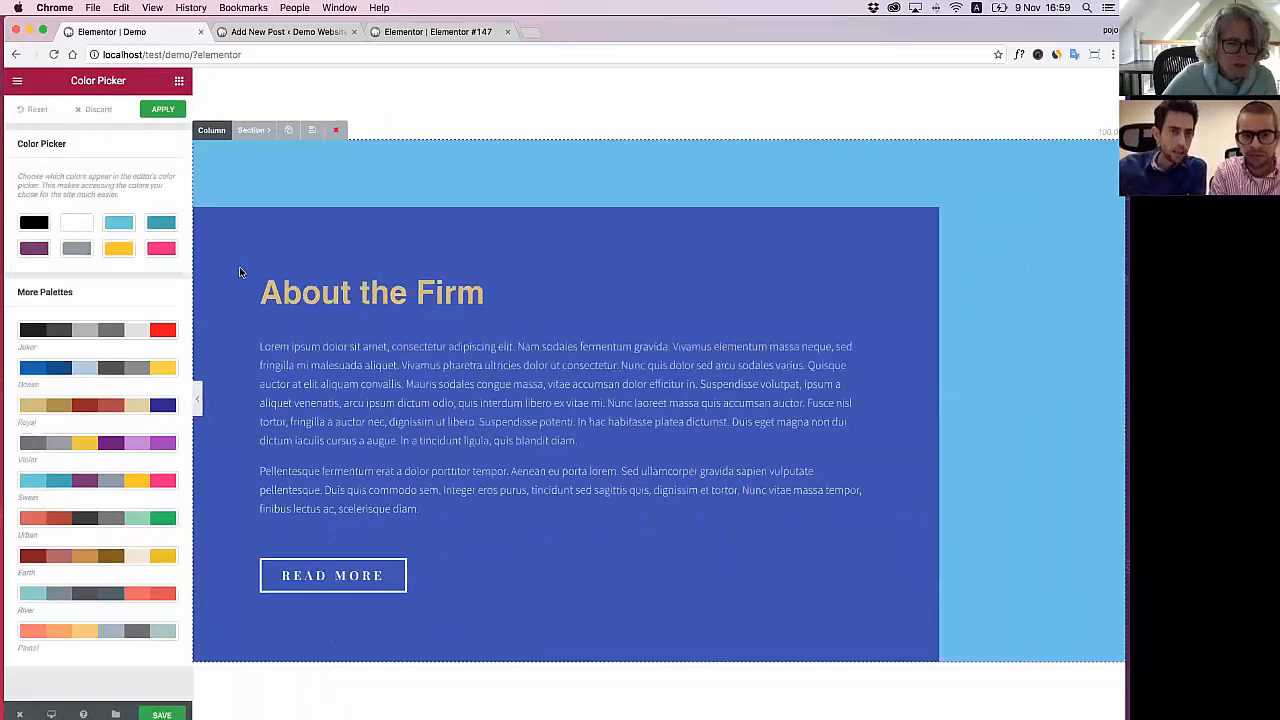
pyautogui.click(160, 109)
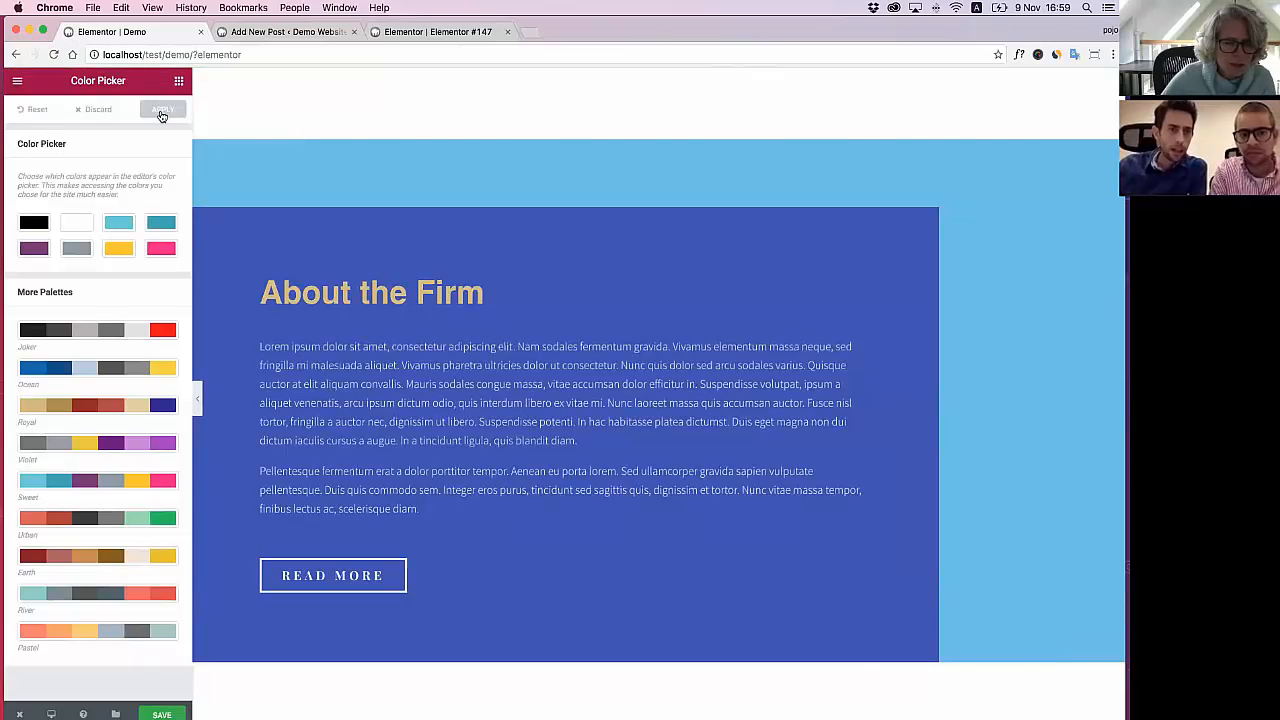
# Set the About the Firm heading's text color to the pink palette swatch #f12184
pyautogui.click(286, 287)
pyautogui.click(97, 115)
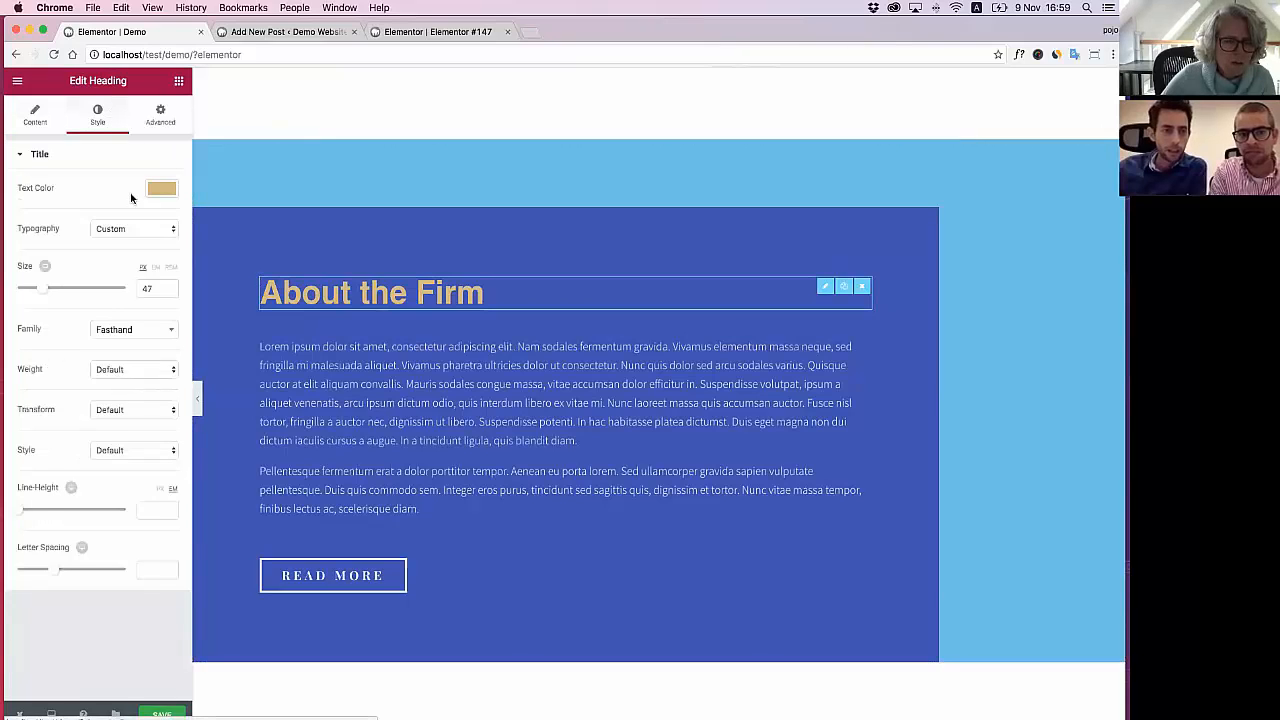
pyautogui.click(161, 188)
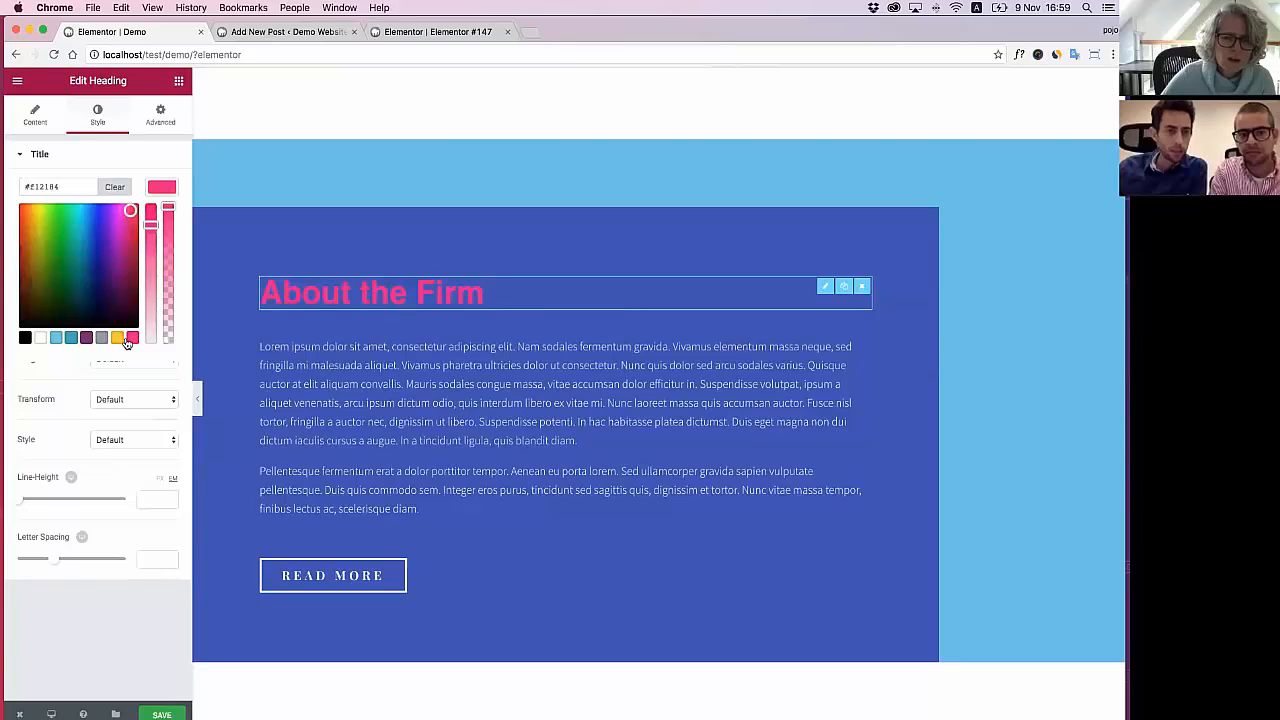
# Set the text color of the paragraphs under the About the Firm heading to the yellow palette swatch #ffc72f
pyautogui.click(330, 375)
pyautogui.click(112, 114)
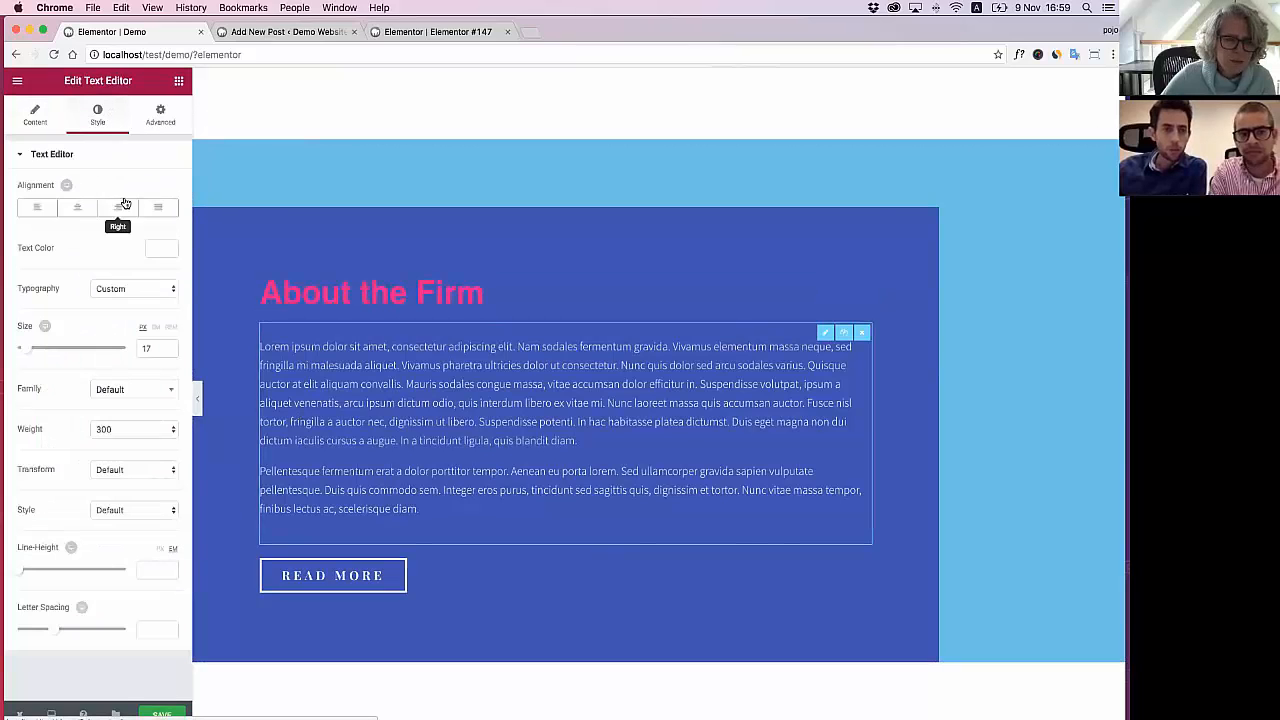
pyautogui.click(157, 251)
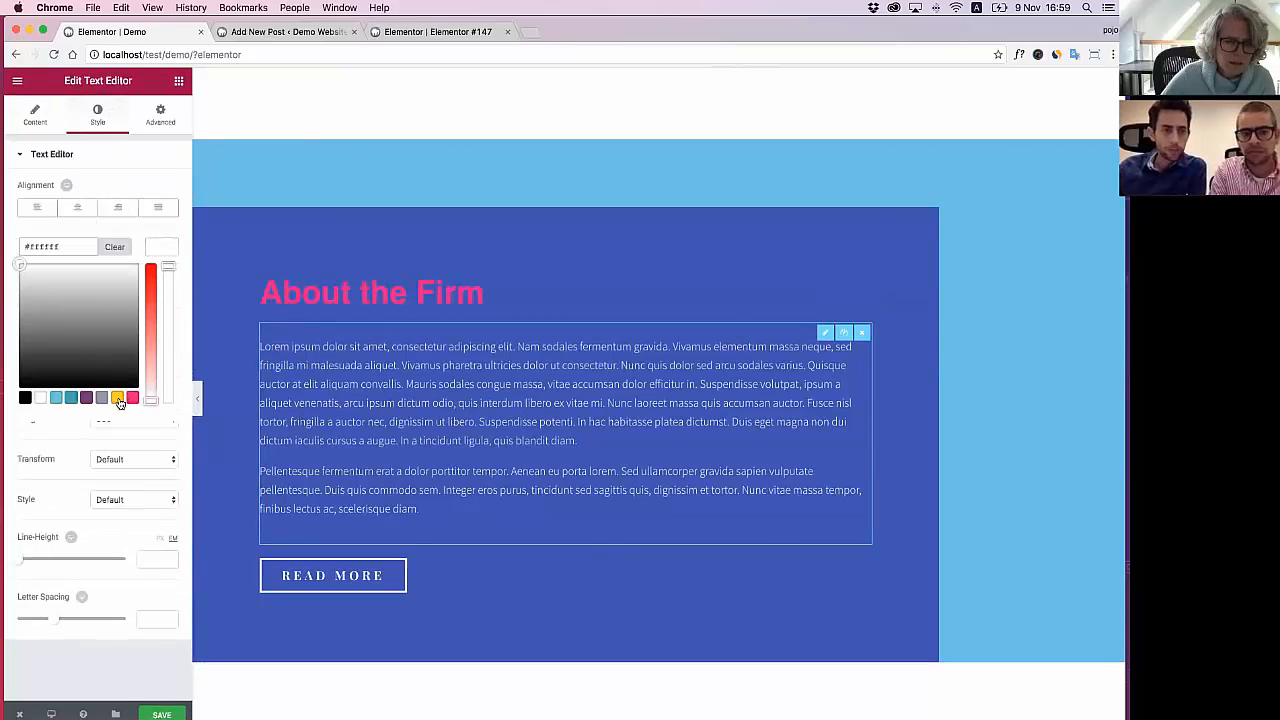
pyautogui.click(118, 398)
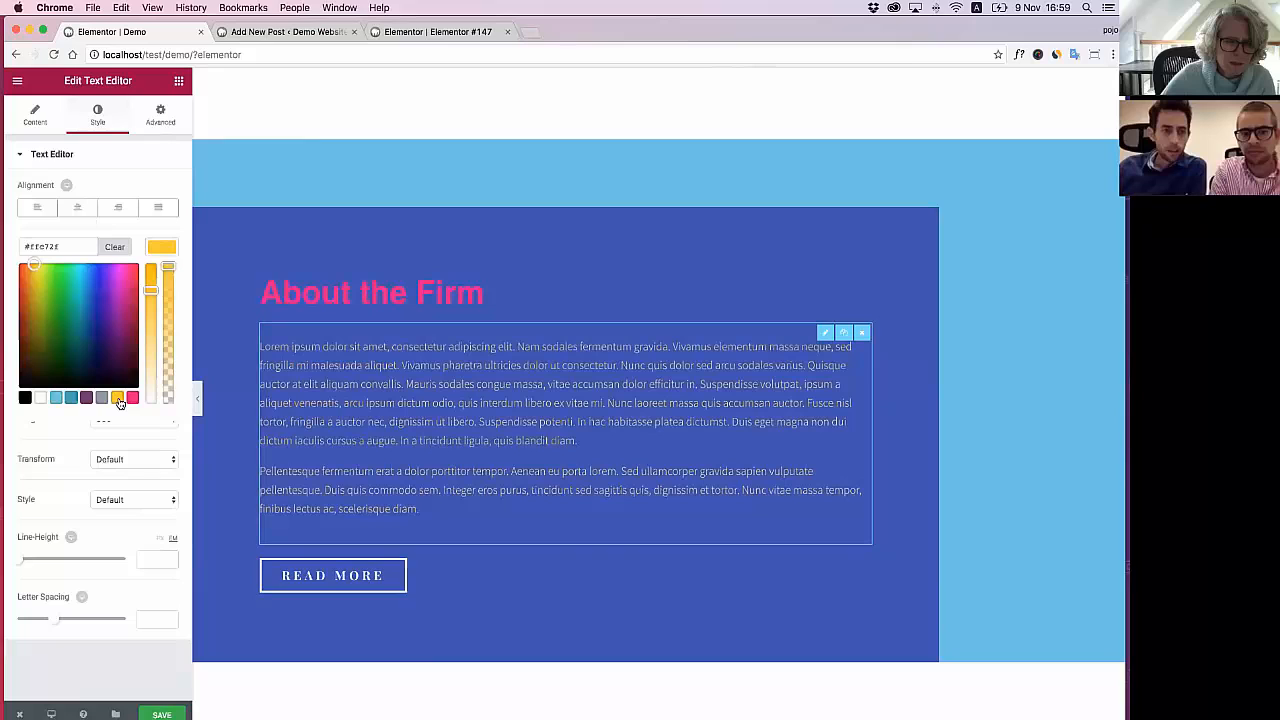
# Choose the pink palette swatch as the normal-state background color of the READ MORE button
pyautogui.click(421, 582)
pyautogui.click(97, 112)
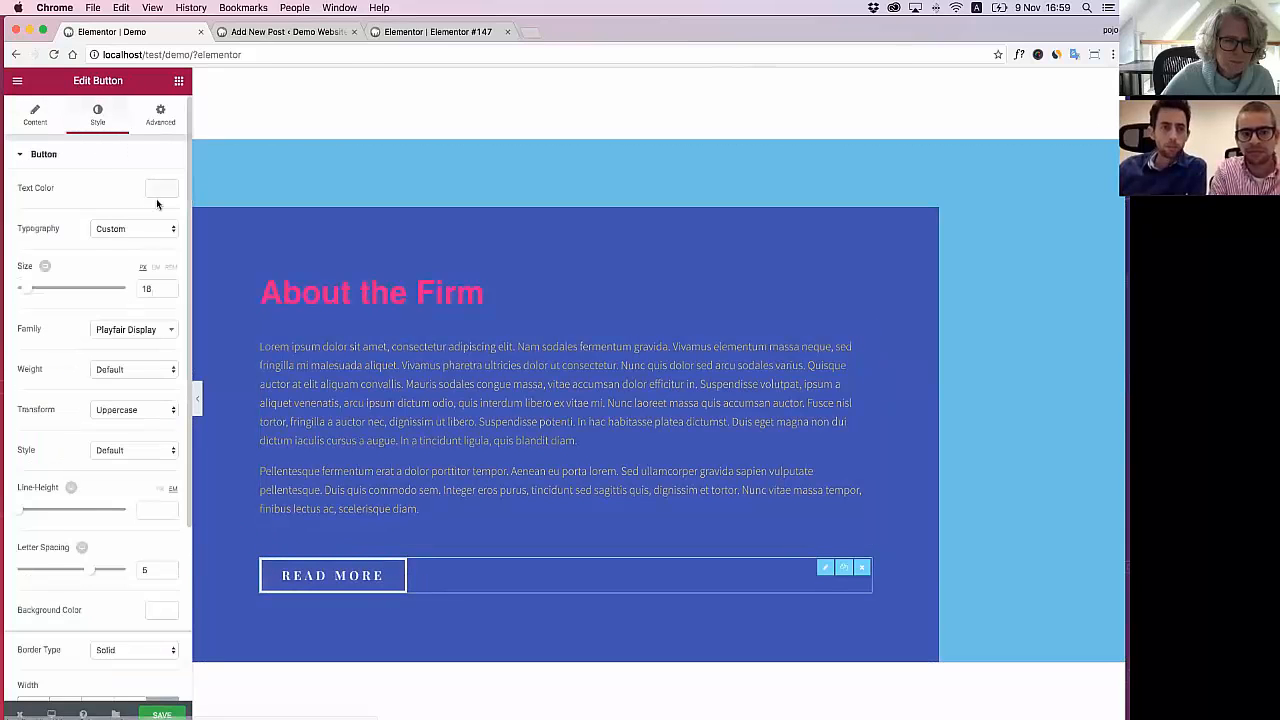
pyautogui.click(90, 156)
pyautogui.click(86, 192)
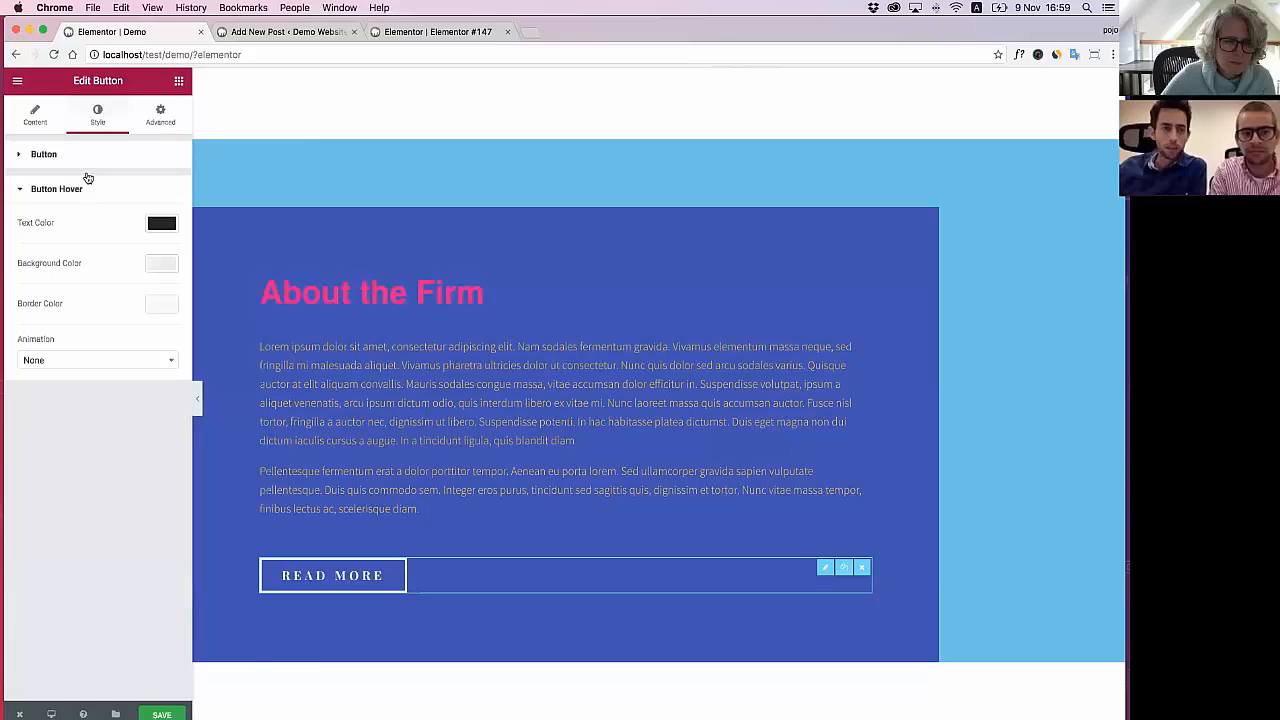
pyautogui.click(88, 171)
pyautogui.scroll(-1, 82, 518)
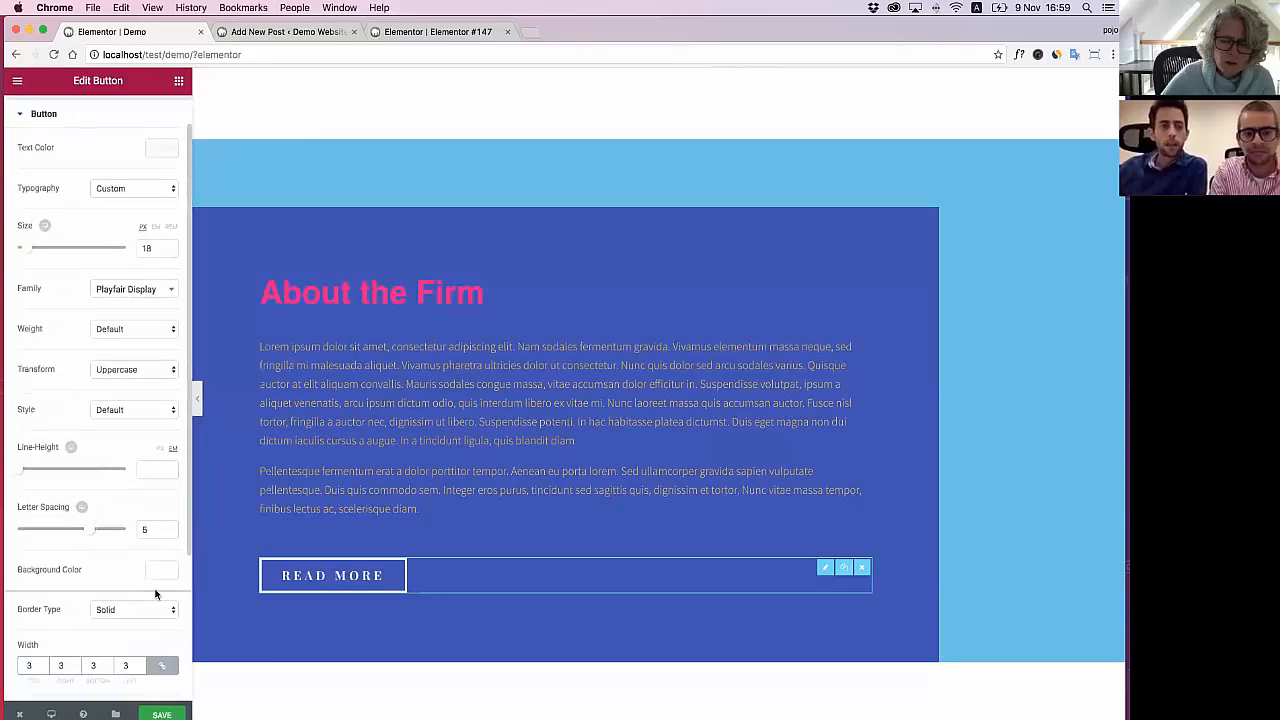
pyautogui.click(156, 590)
pyautogui.scroll(-4, 152, 574)
pyautogui.click(152, 574)
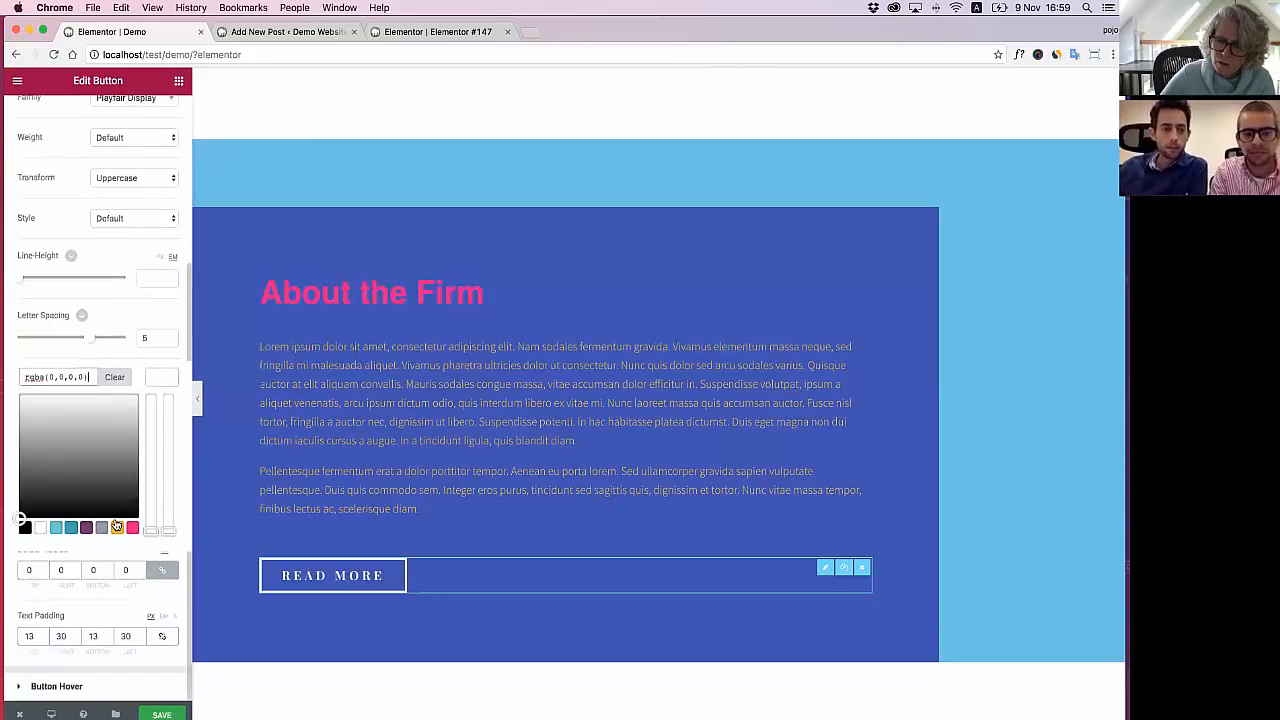
pyautogui.click(132, 528)
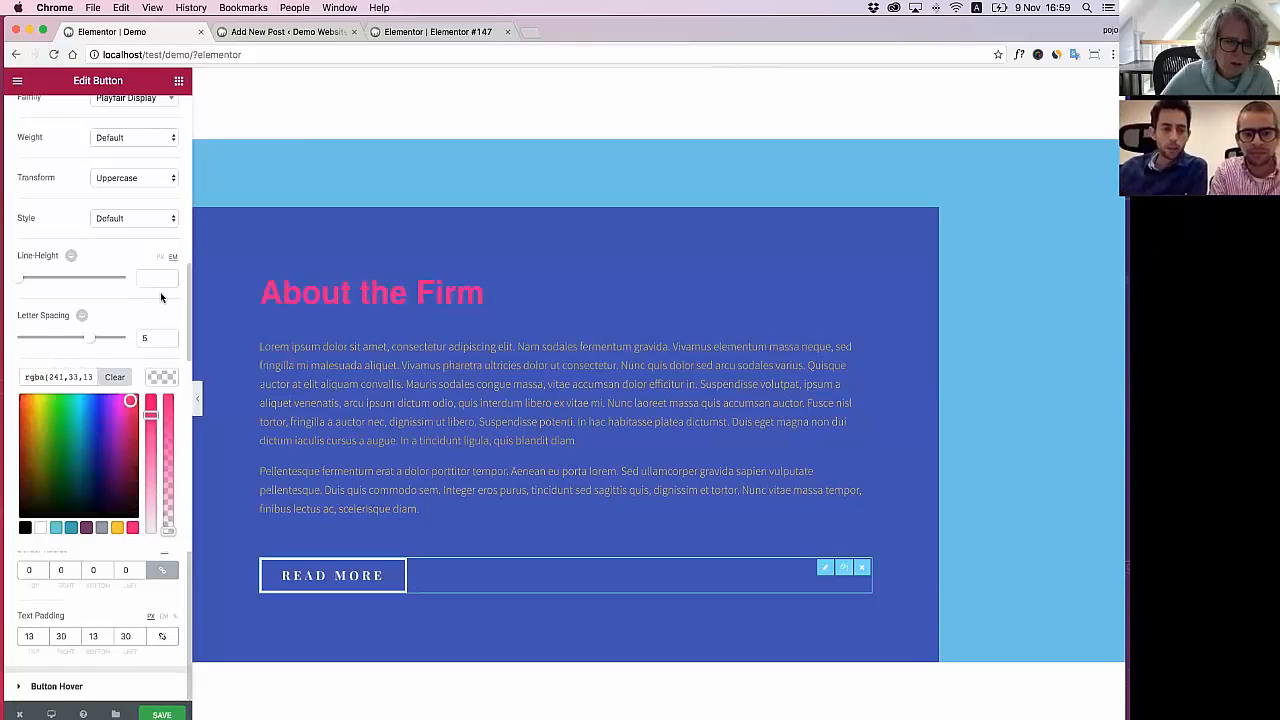
# Set the READ MORE button's normal text color to the pink palette swatch
pyautogui.scroll(5, 161, 297)
pyautogui.click(169, 192)
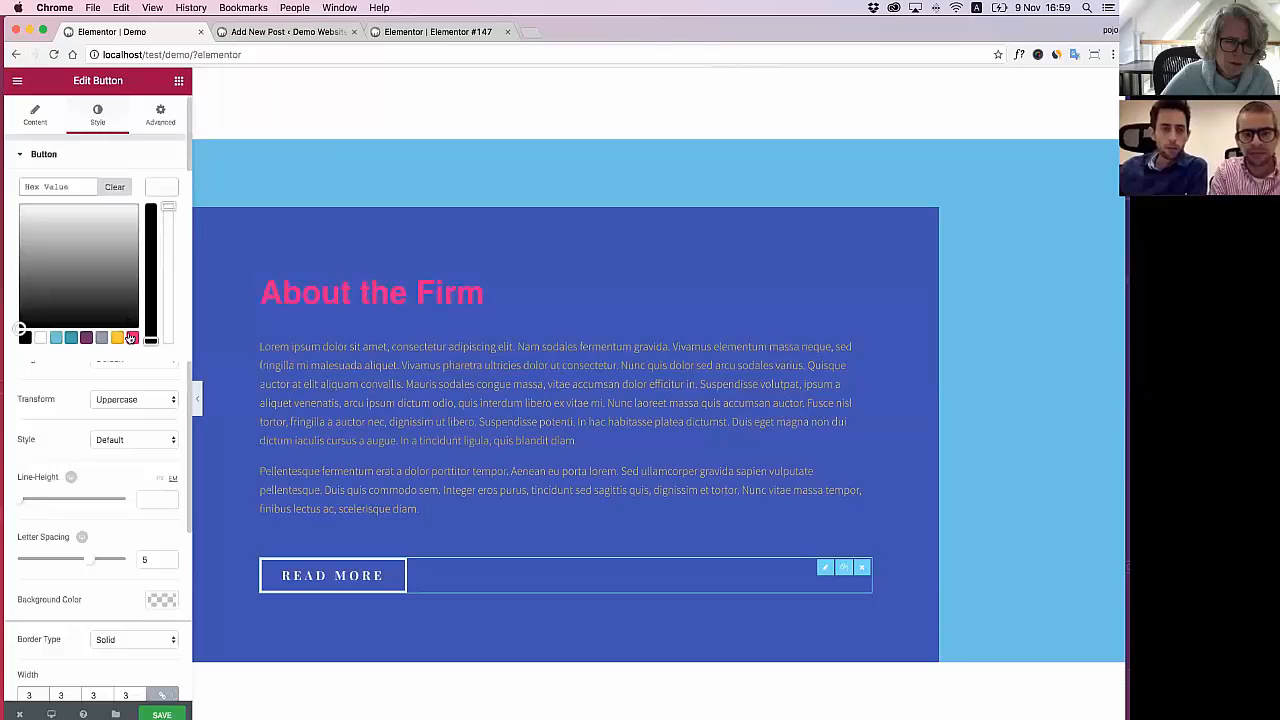
pyautogui.click(131, 338)
pyautogui.click(167, 190)
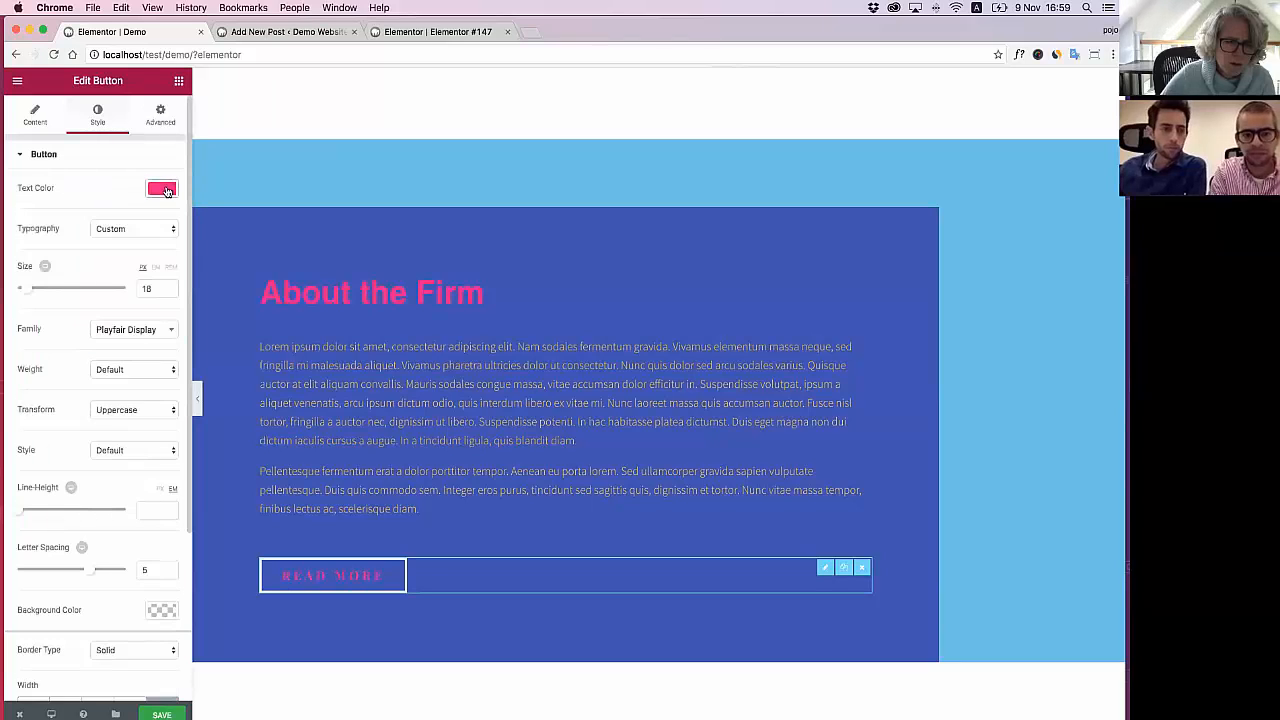
# Set the READ MORE button's border color to the pink palette swatch
pyautogui.scroll(-3, 152, 524)
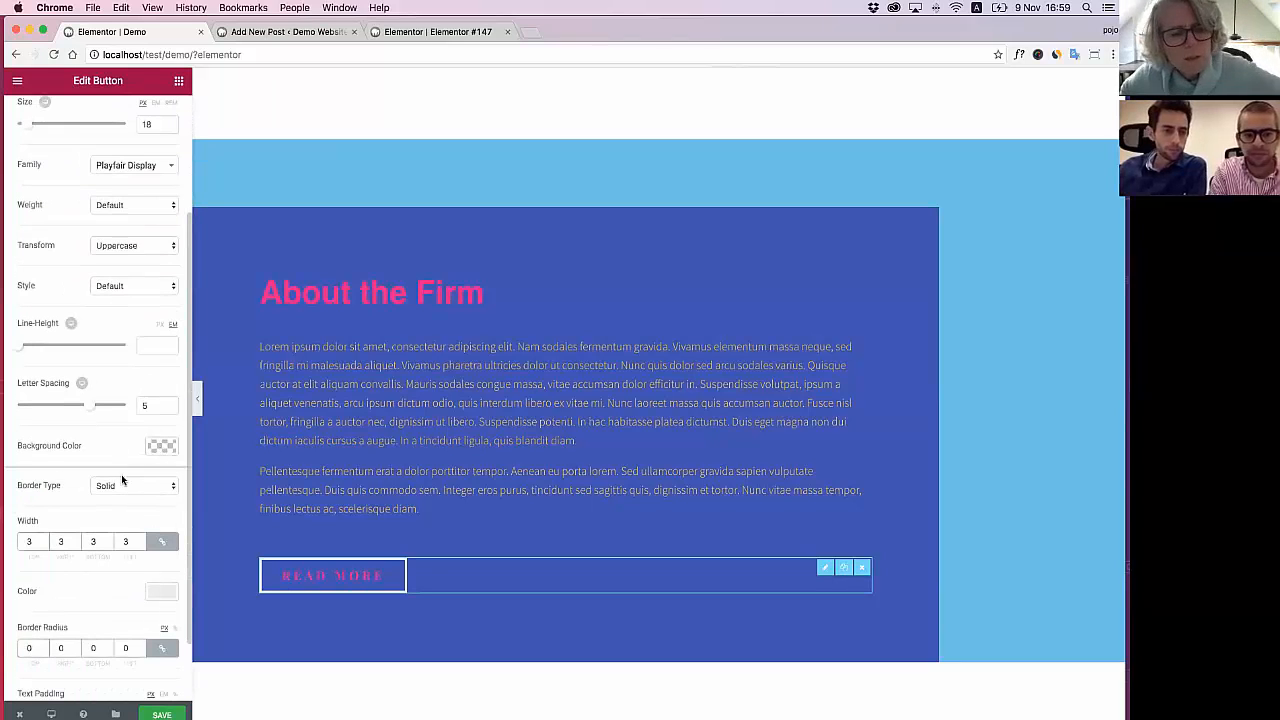
pyautogui.scroll(-2, 125, 490)
pyautogui.click(161, 513)
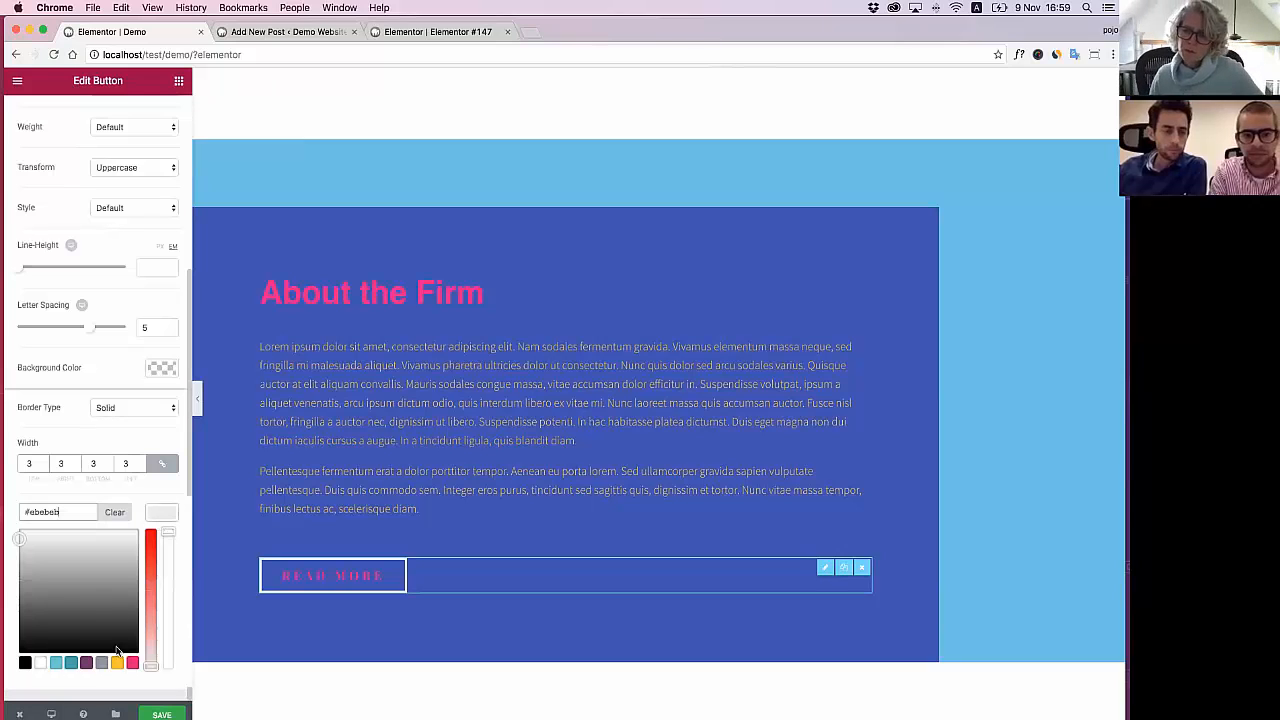
pyautogui.click(131, 671)
# Set the READ MORE button's hover text color to the yellow palette swatch and its hover background to pink #f12184
pyautogui.scroll(5, 81, 189)
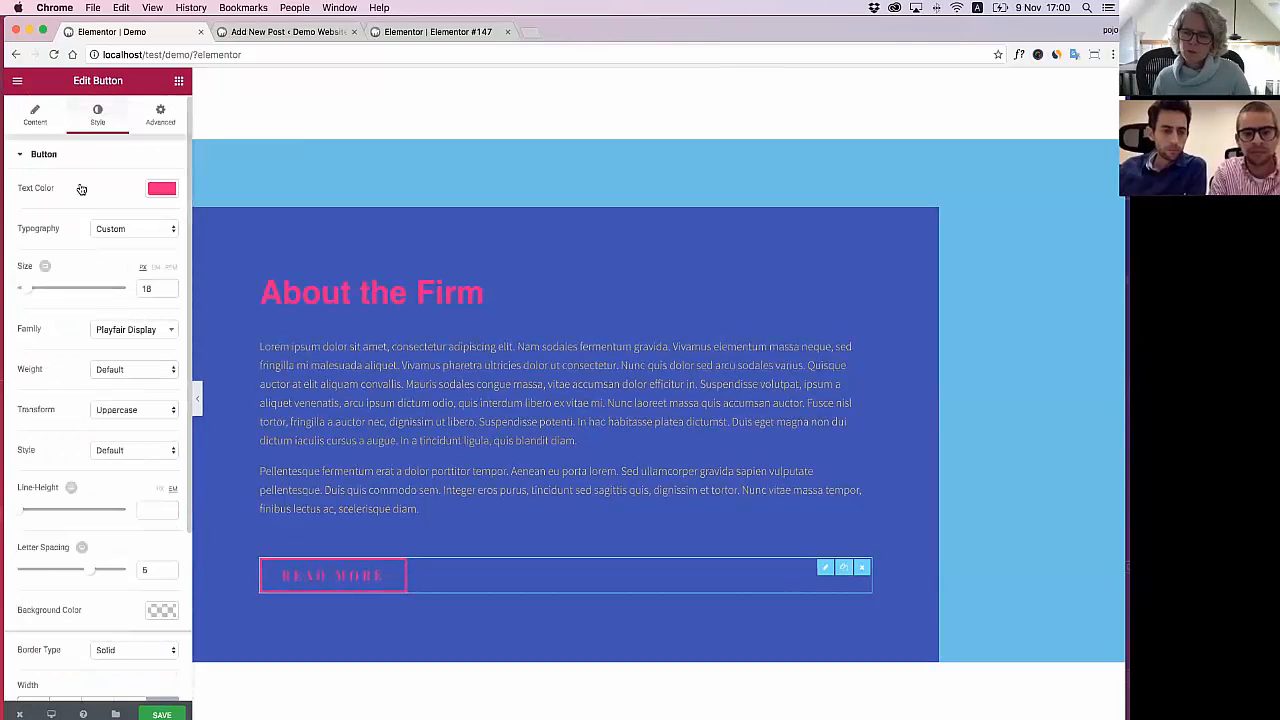
pyautogui.click(89, 162)
pyautogui.click(79, 191)
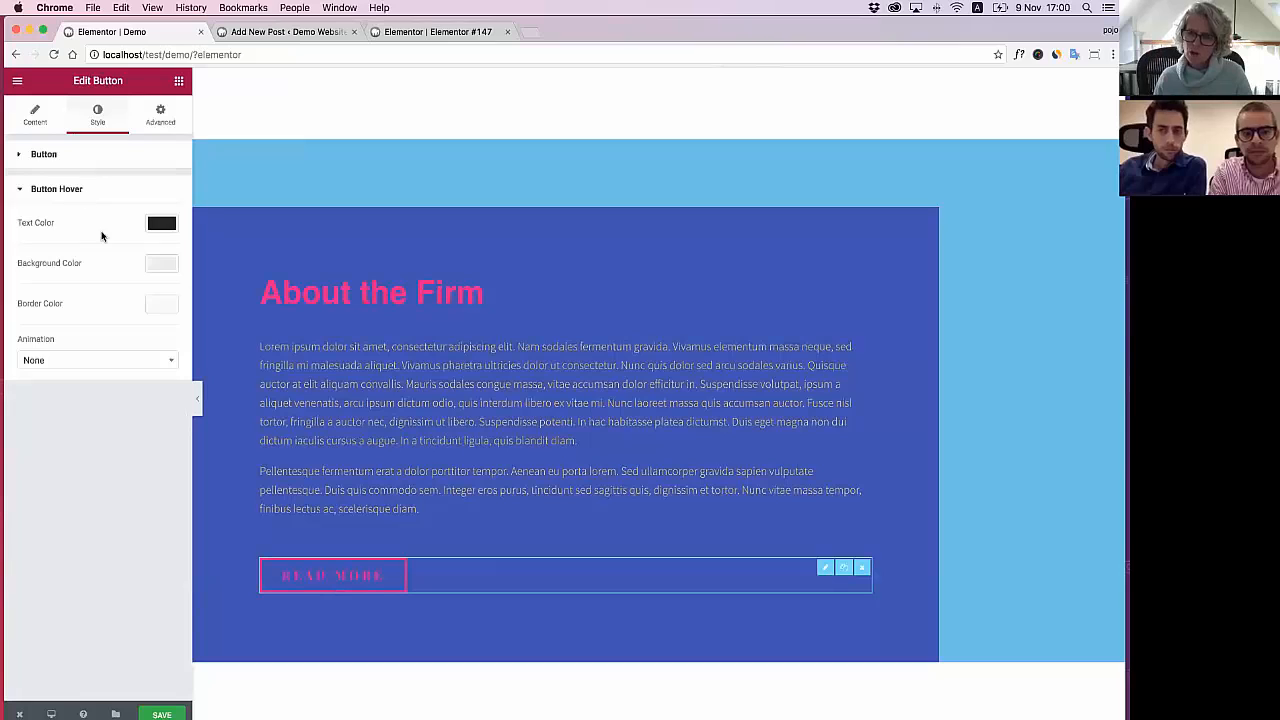
pyautogui.click(152, 229)
pyautogui.click(117, 372)
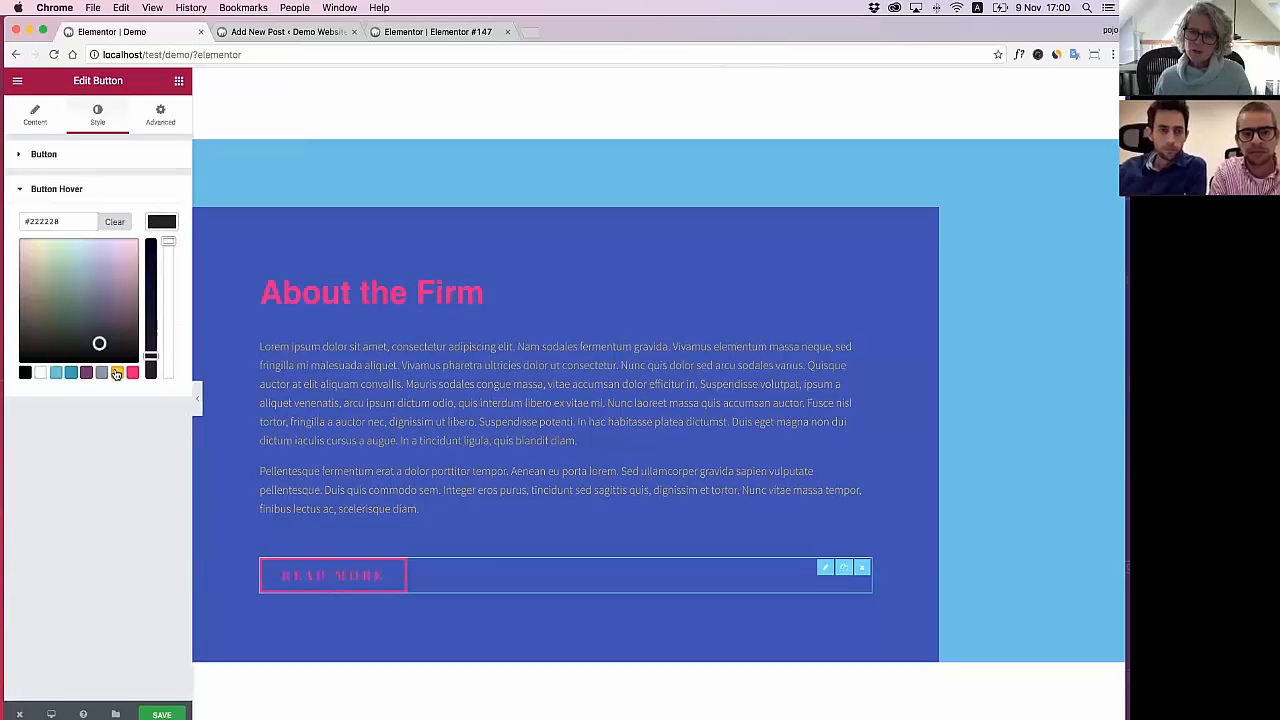
pyautogui.click(151, 226)
pyautogui.click(158, 262)
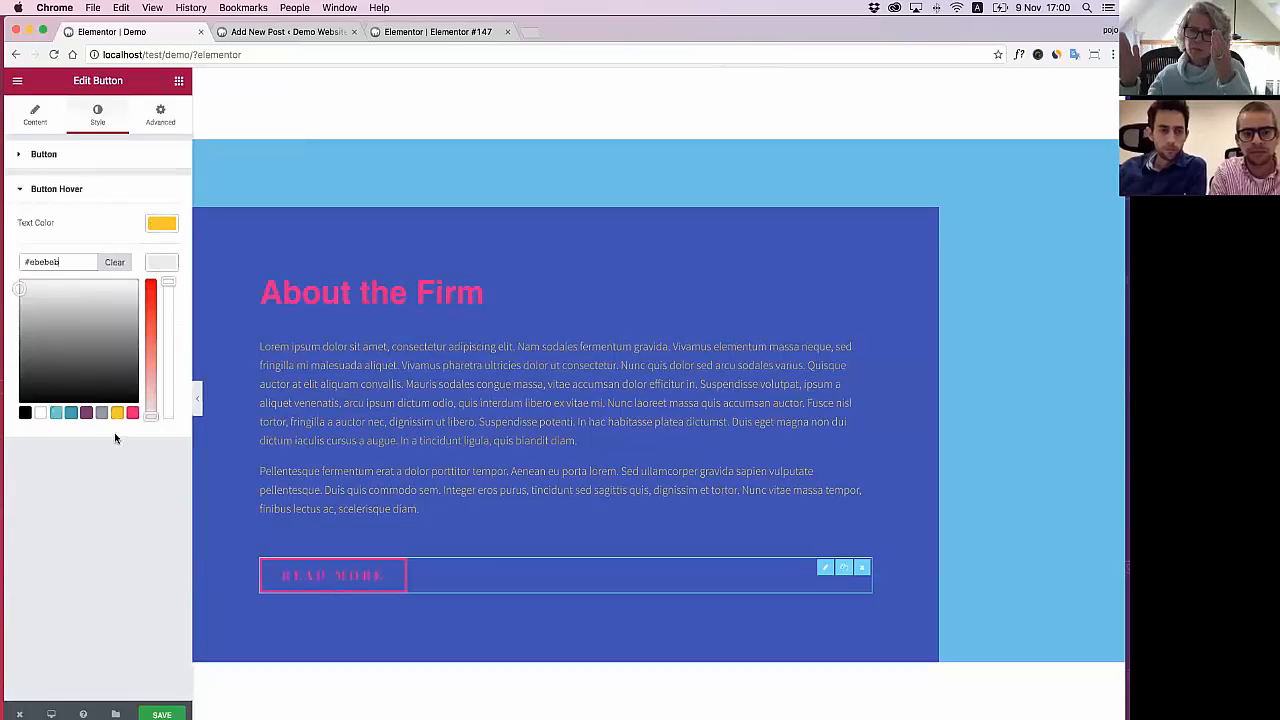
pyautogui.click(133, 413)
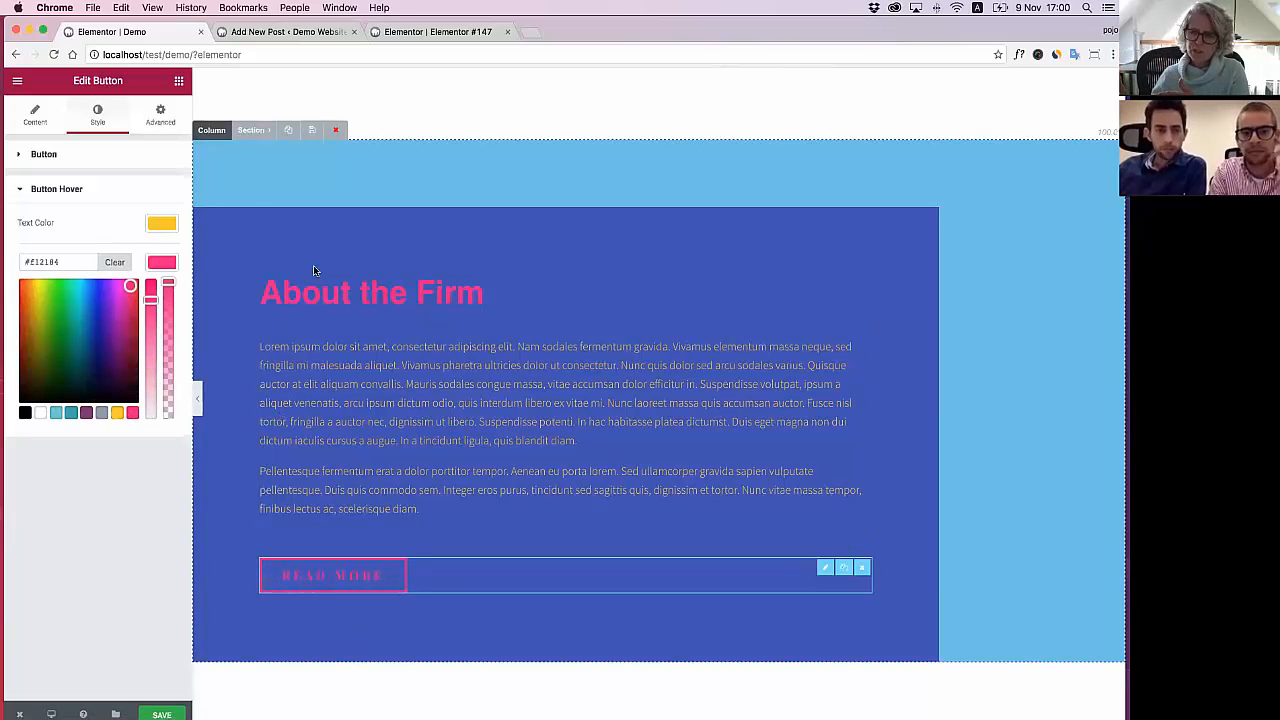
# Set the background color of the column containing the About the Firm text to the purple palette swatch #763572
pyautogui.click(211, 130)
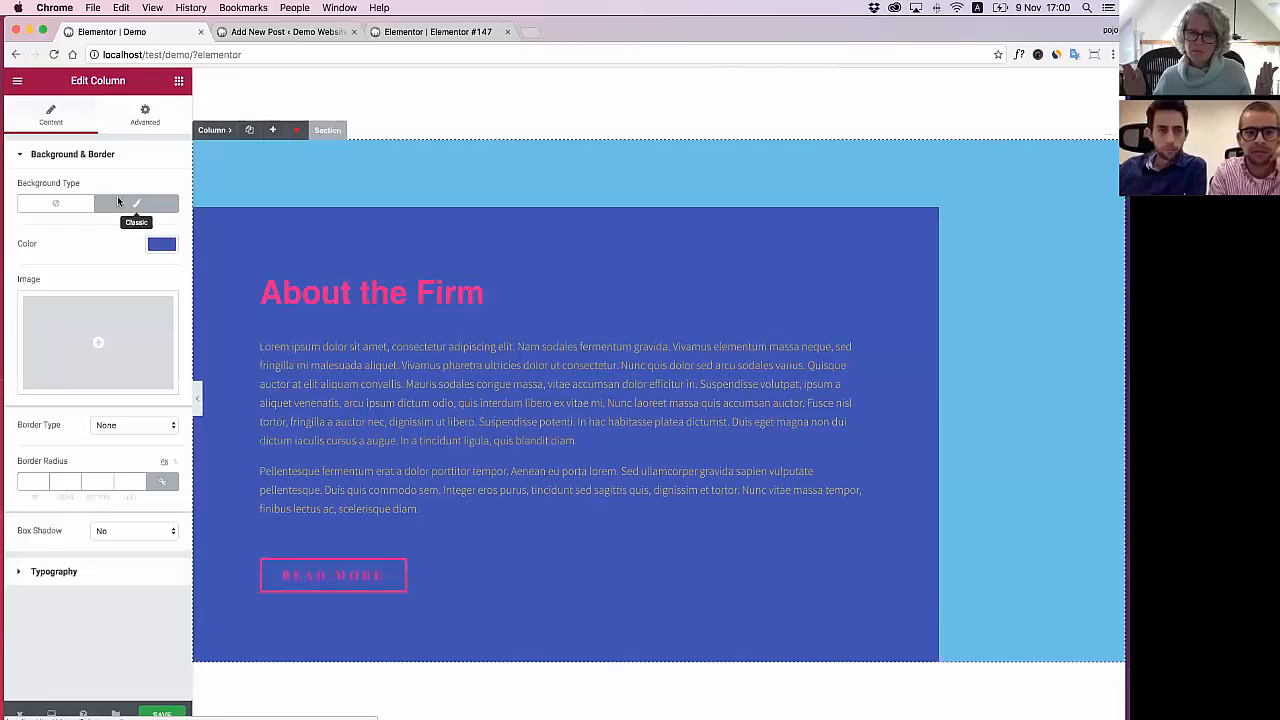
pyautogui.click(159, 248)
pyautogui.click(87, 394)
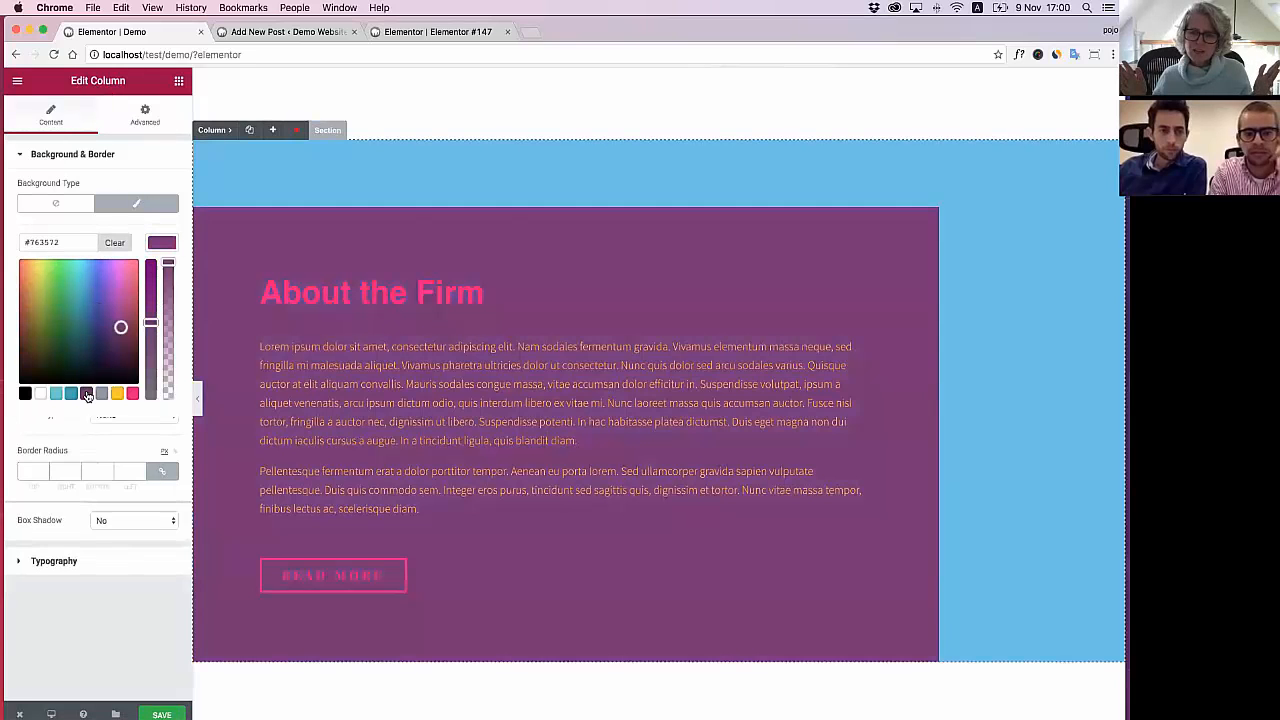
# Set the background color of the section surrounding the About the Firm column to the pink palette swatch #f12184
pyautogui.click(327, 130)
pyautogui.click(104, 115)
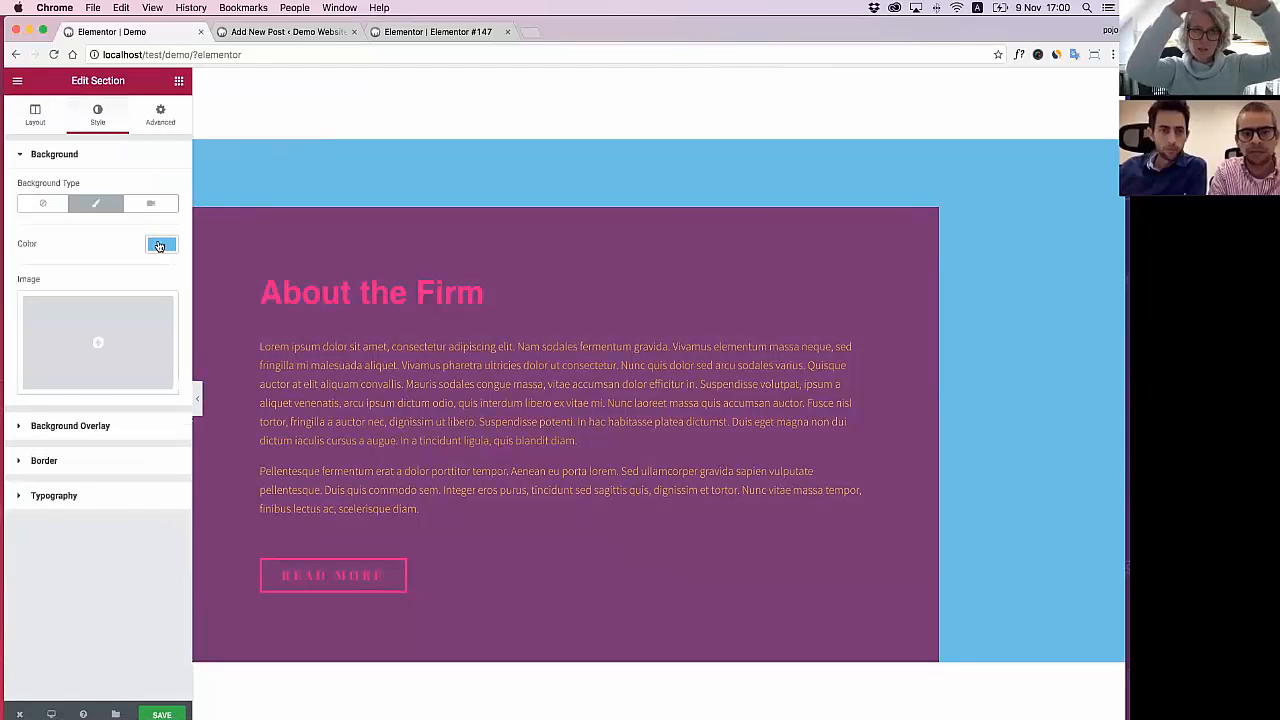
pyautogui.click(161, 244)
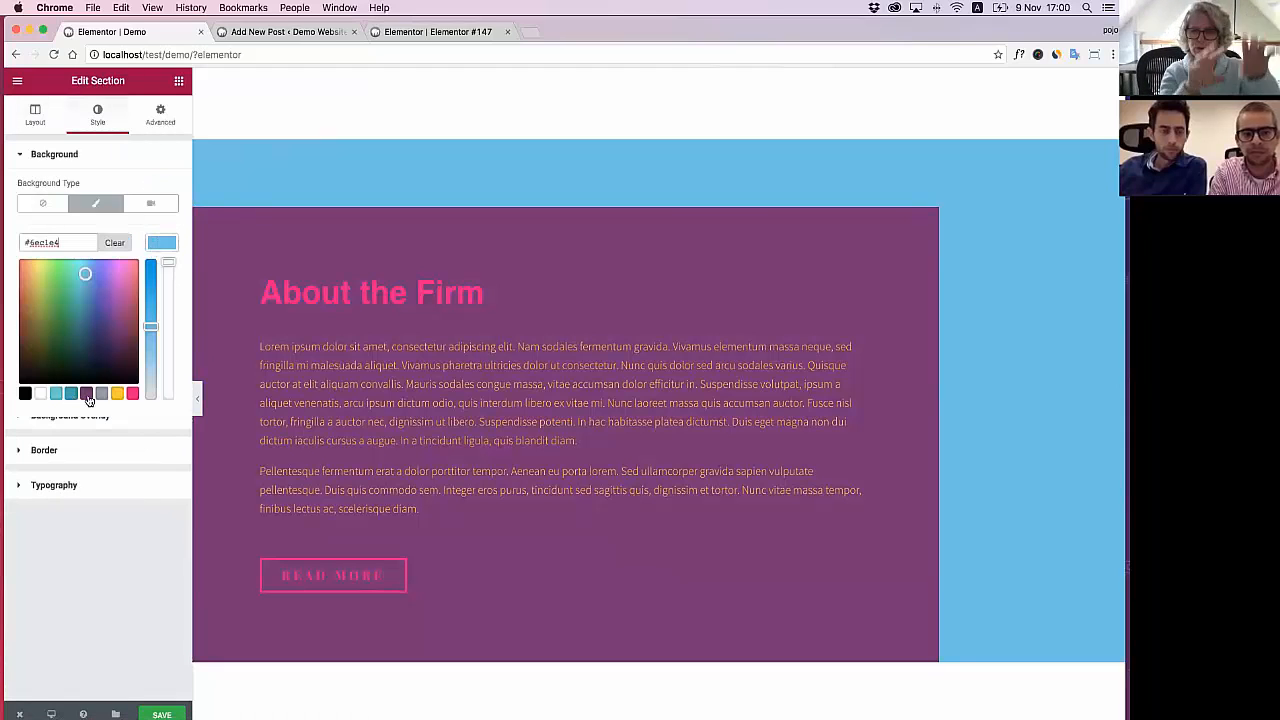
pyautogui.click(132, 393)
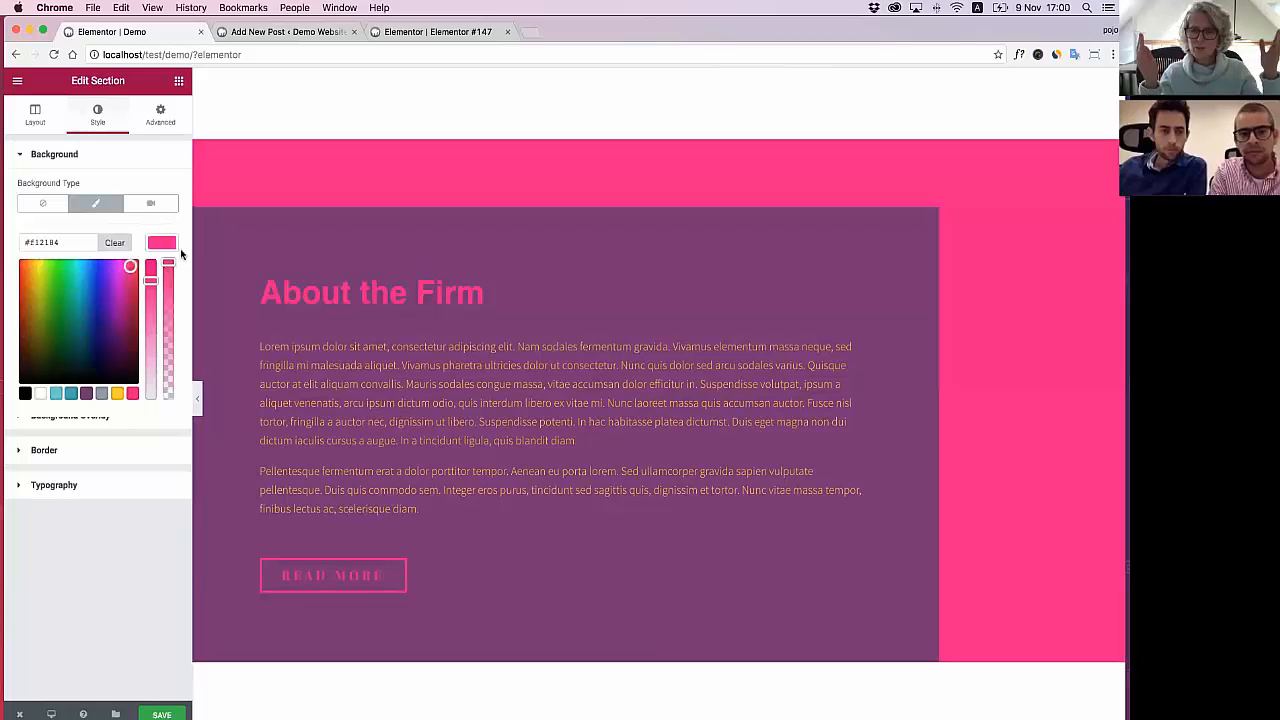
# Delete the second paragraph of the About the Firm text and set the text size to 21 px
pyautogui.click(180, 82)
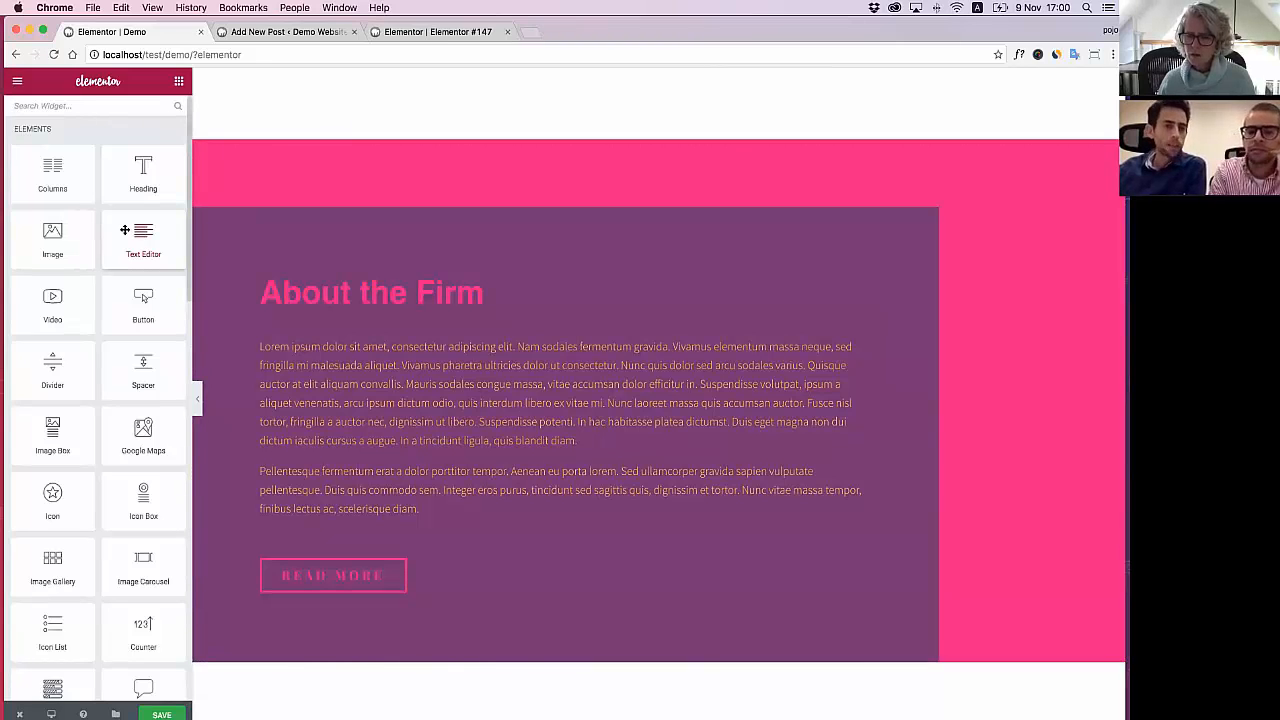
pyautogui.click(314, 367)
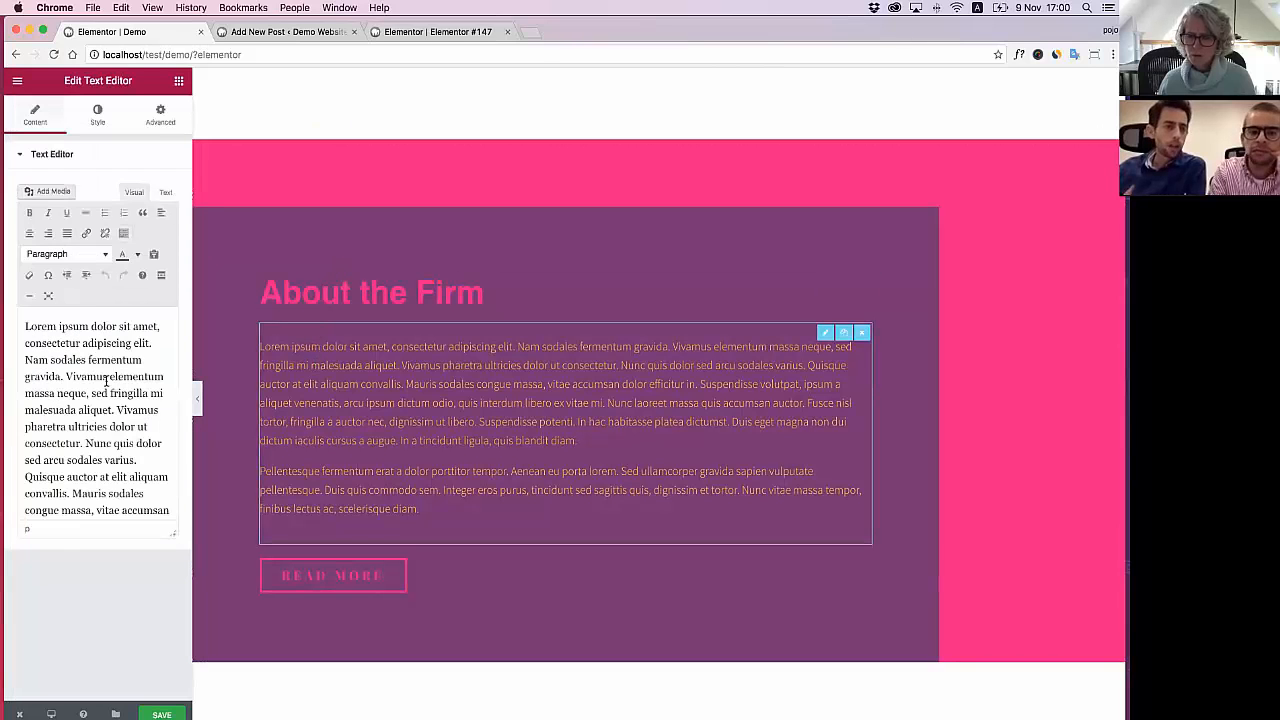
pyautogui.scroll(-5, 100, 400)
pyautogui.doubleClick(102, 432)
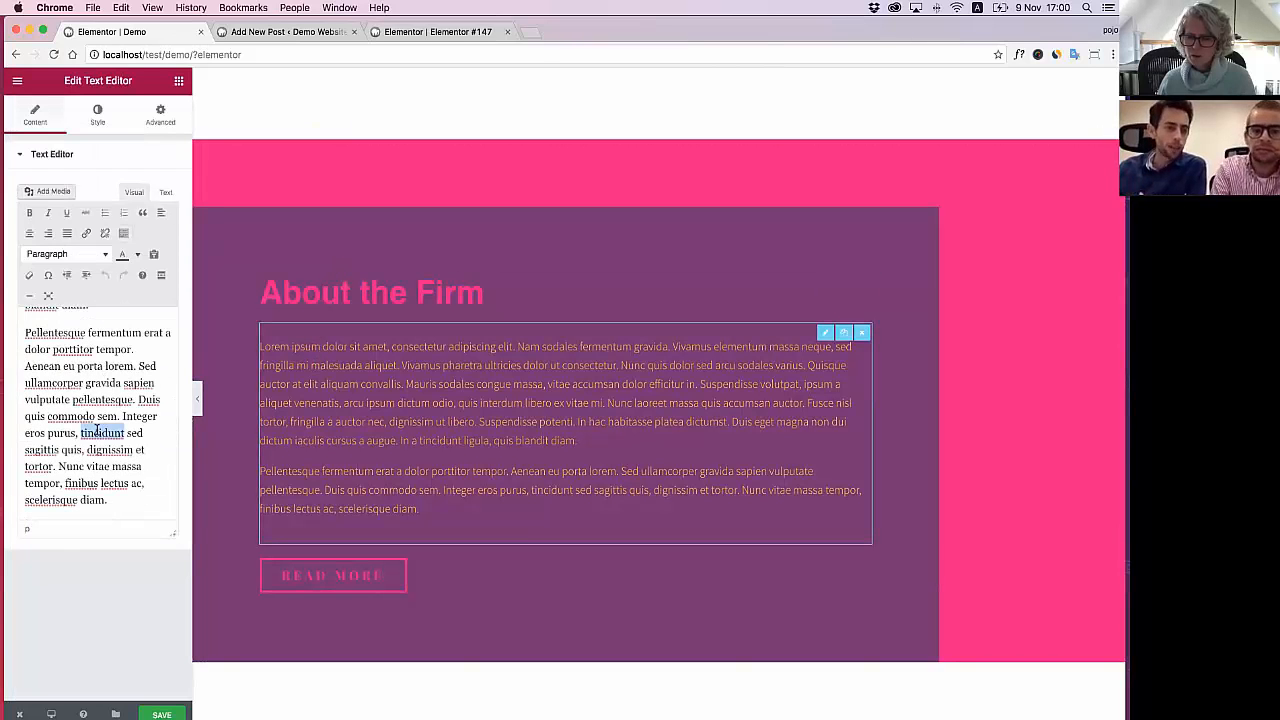
pyautogui.tripleClick(97, 432)
pyautogui.press('BackSpace')
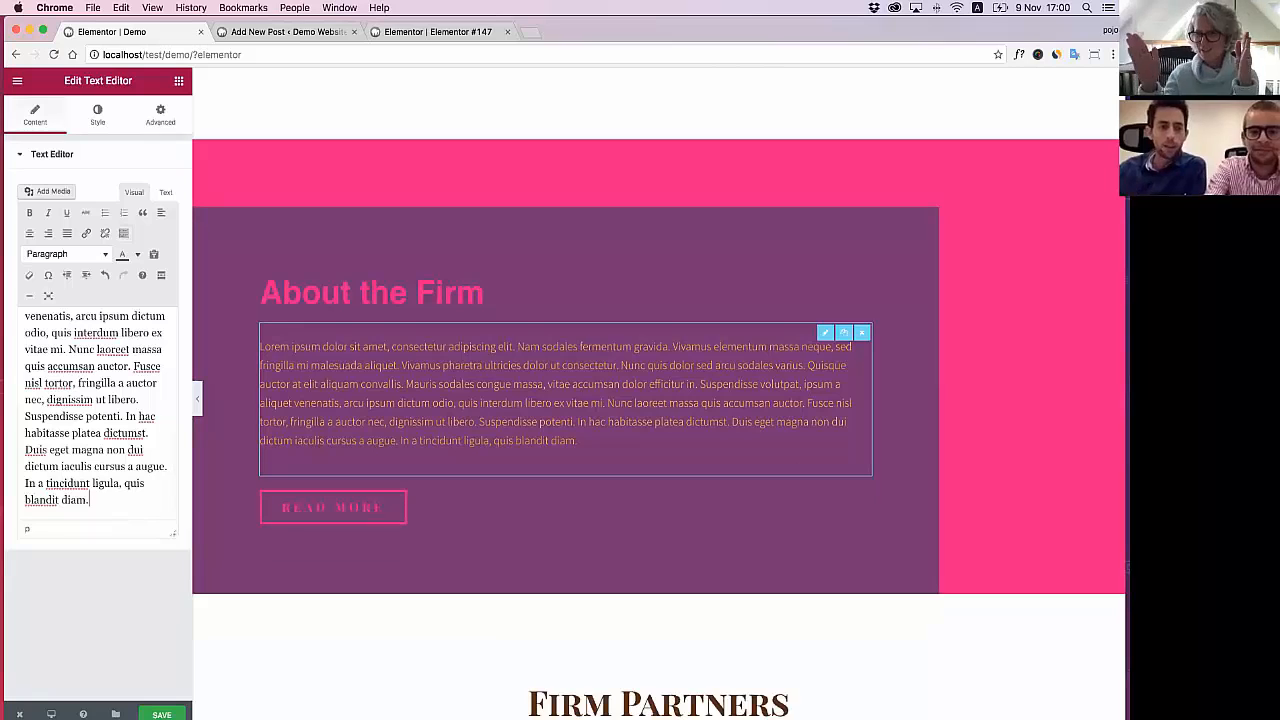
pyautogui.click(97, 115)
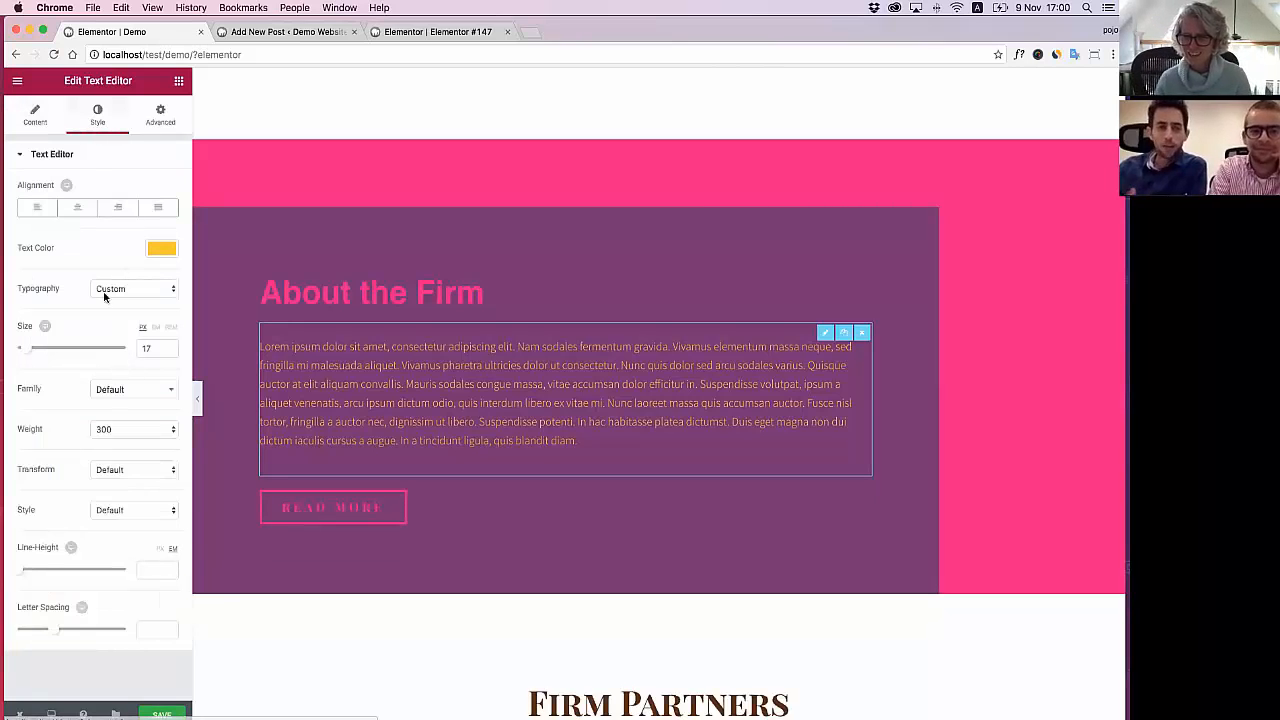
pyautogui.moveTo(24, 352); pyautogui.dragTo(26, 354)
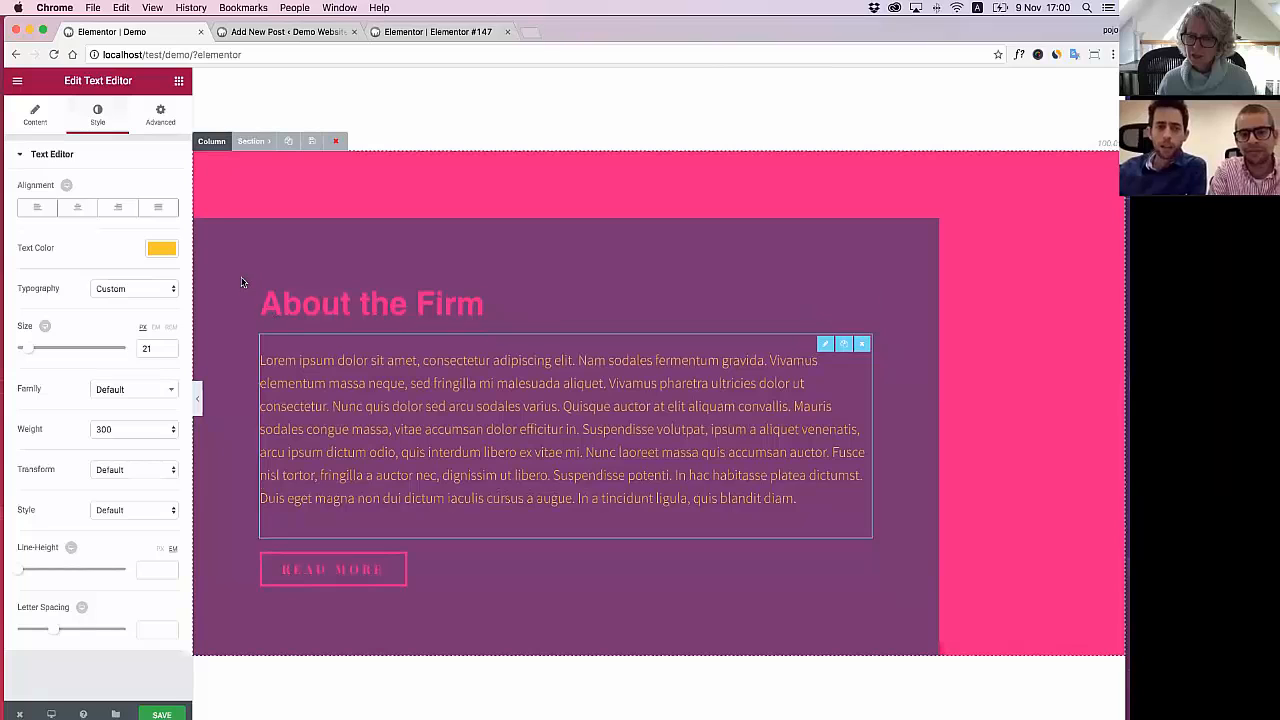
pyautogui.click(531, 305)
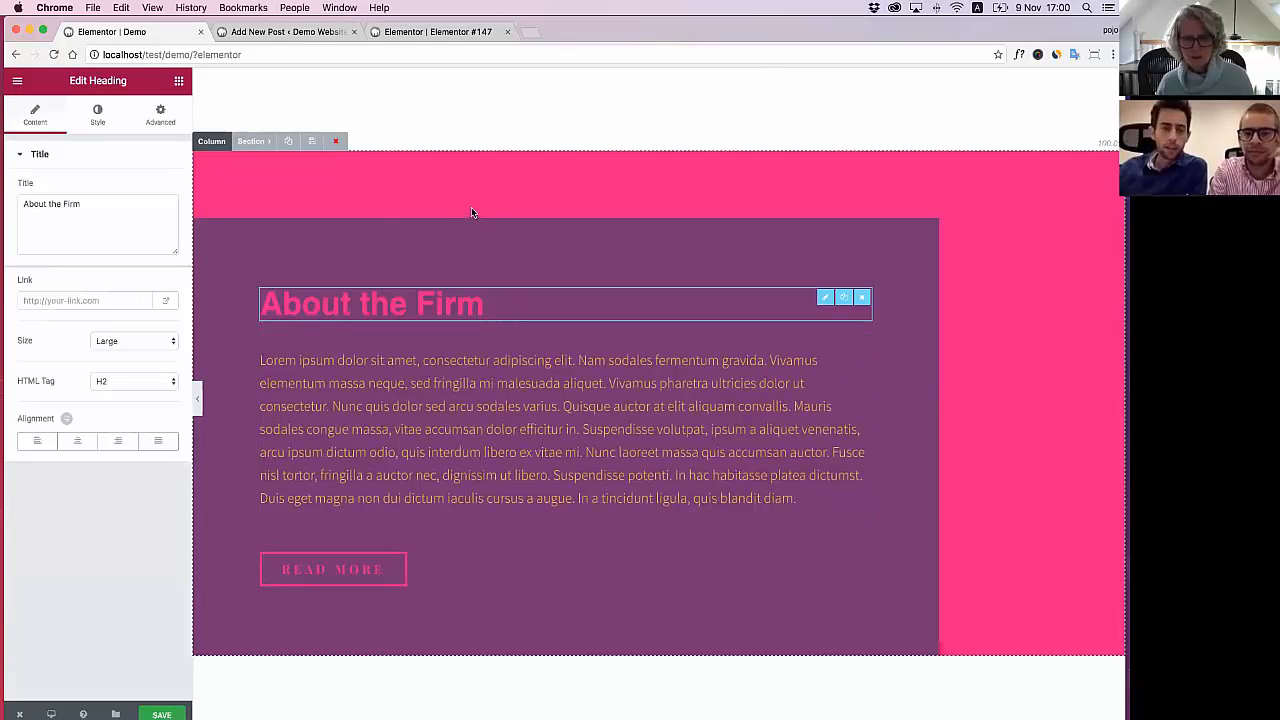
pyautogui.click(214, 141)
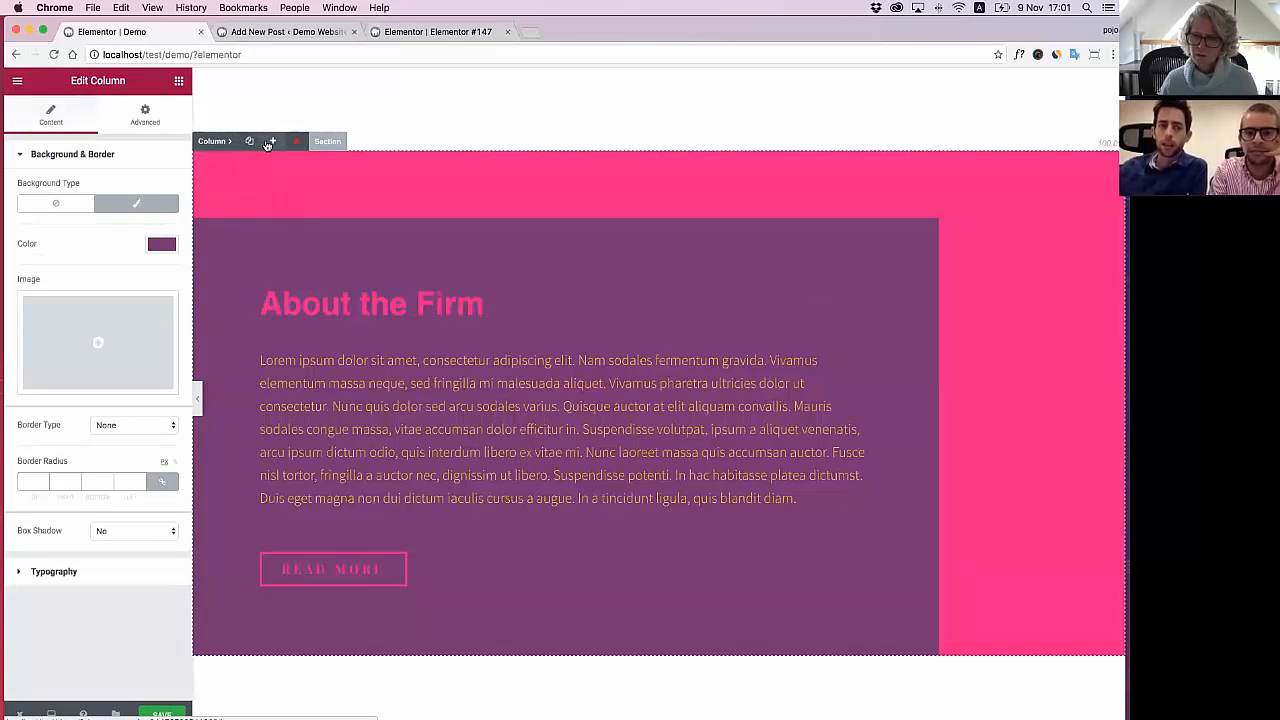
pyautogui.click(272, 141)
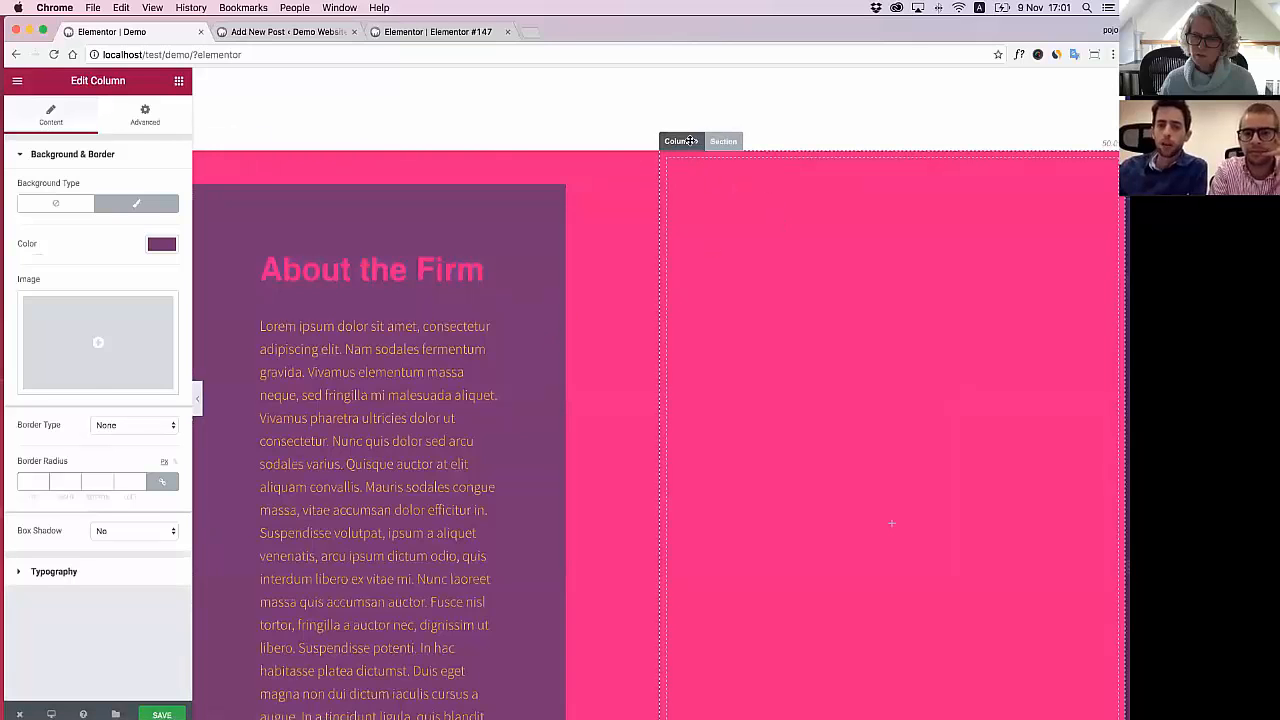
pyautogui.click(690, 141)
pyautogui.click(763, 141)
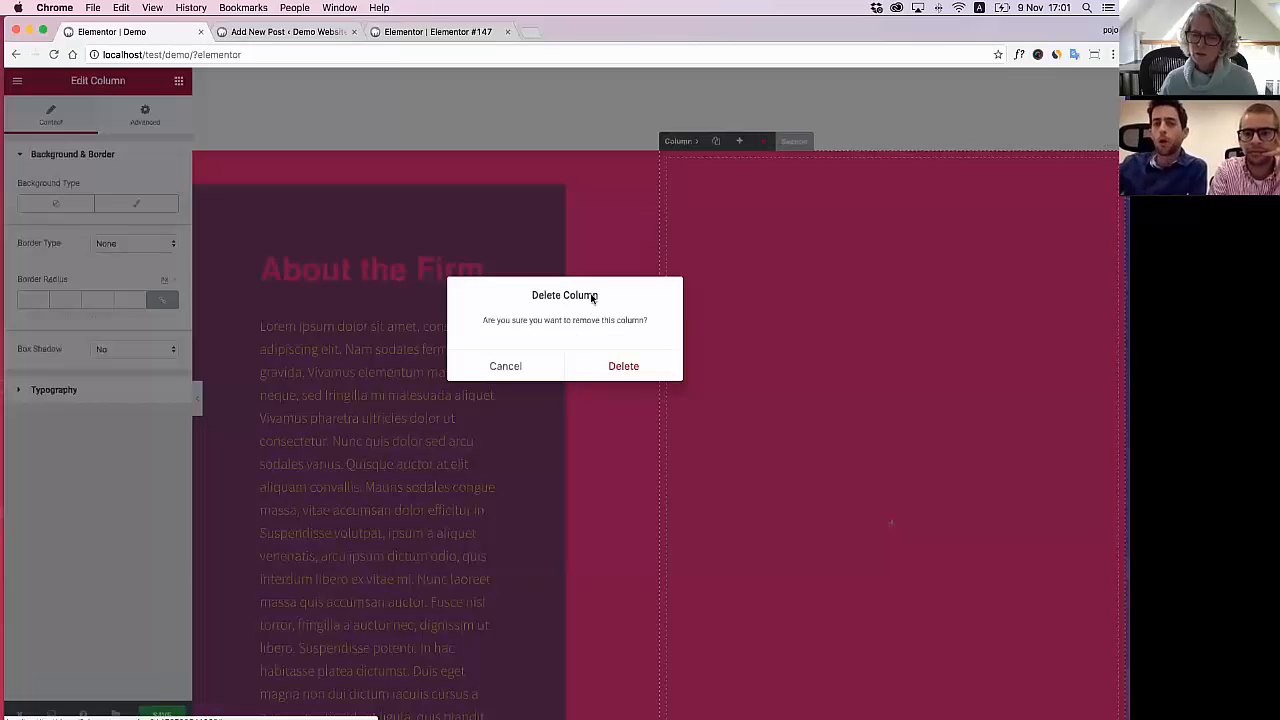
pyautogui.click(615, 366)
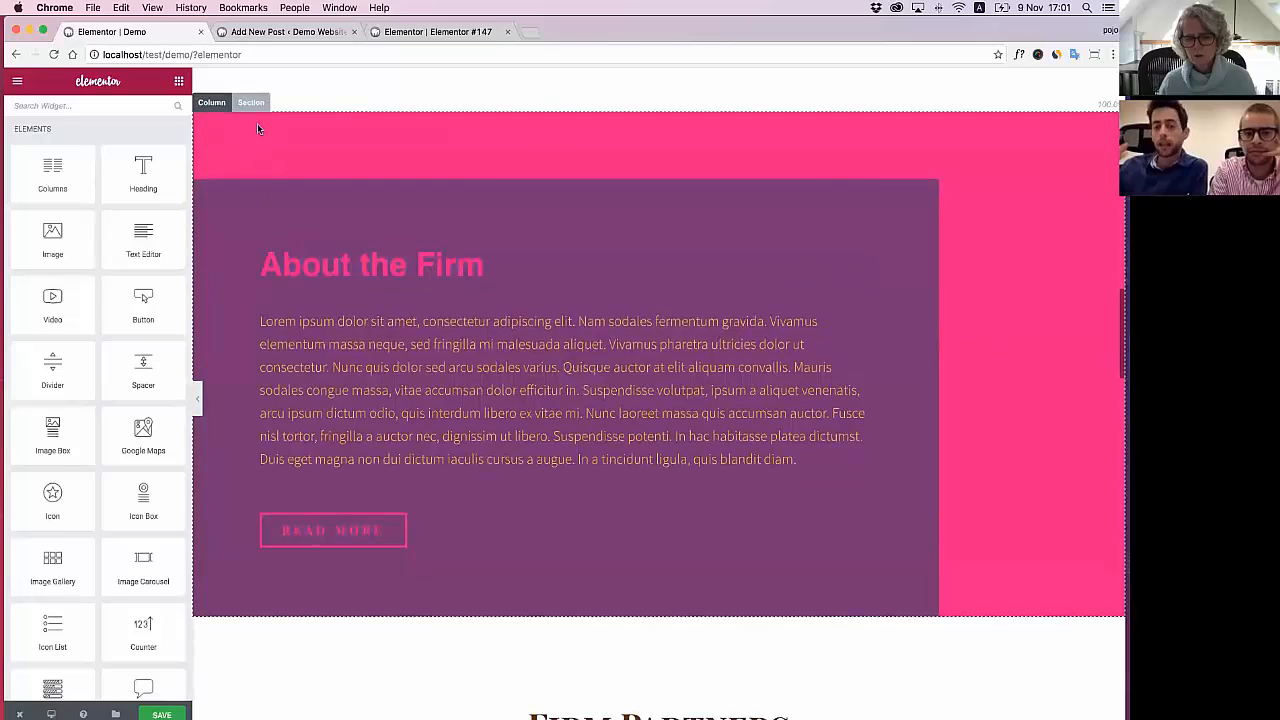
# Link the margins of the About the Firm column and set them to 6% on all sides
pyautogui.click(257, 101)
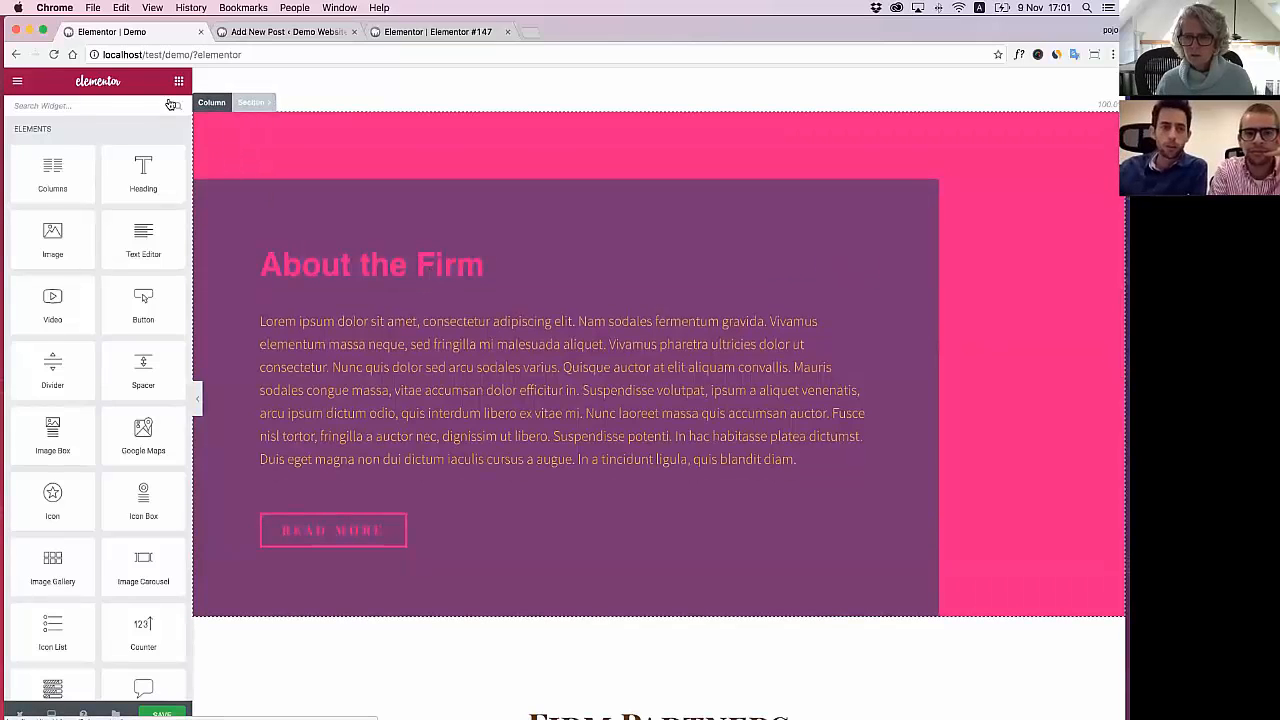
pyautogui.click(166, 120)
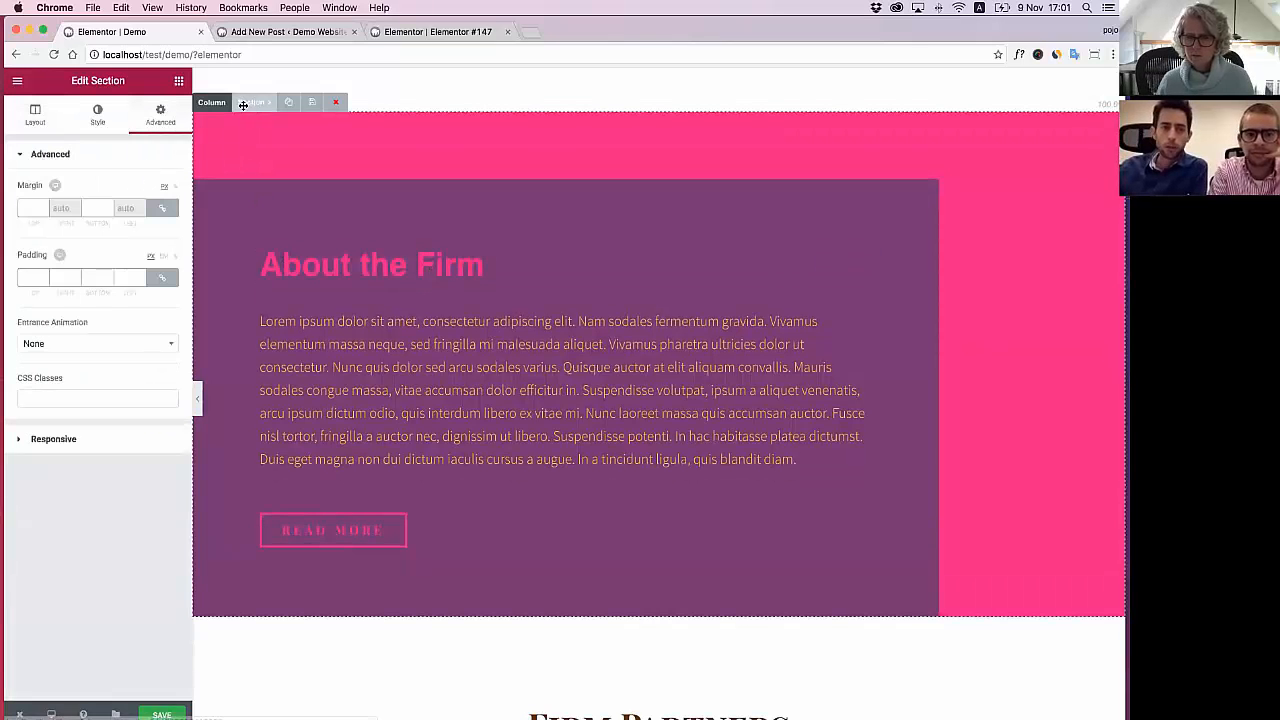
pyautogui.click(211, 102)
pyautogui.click(146, 118)
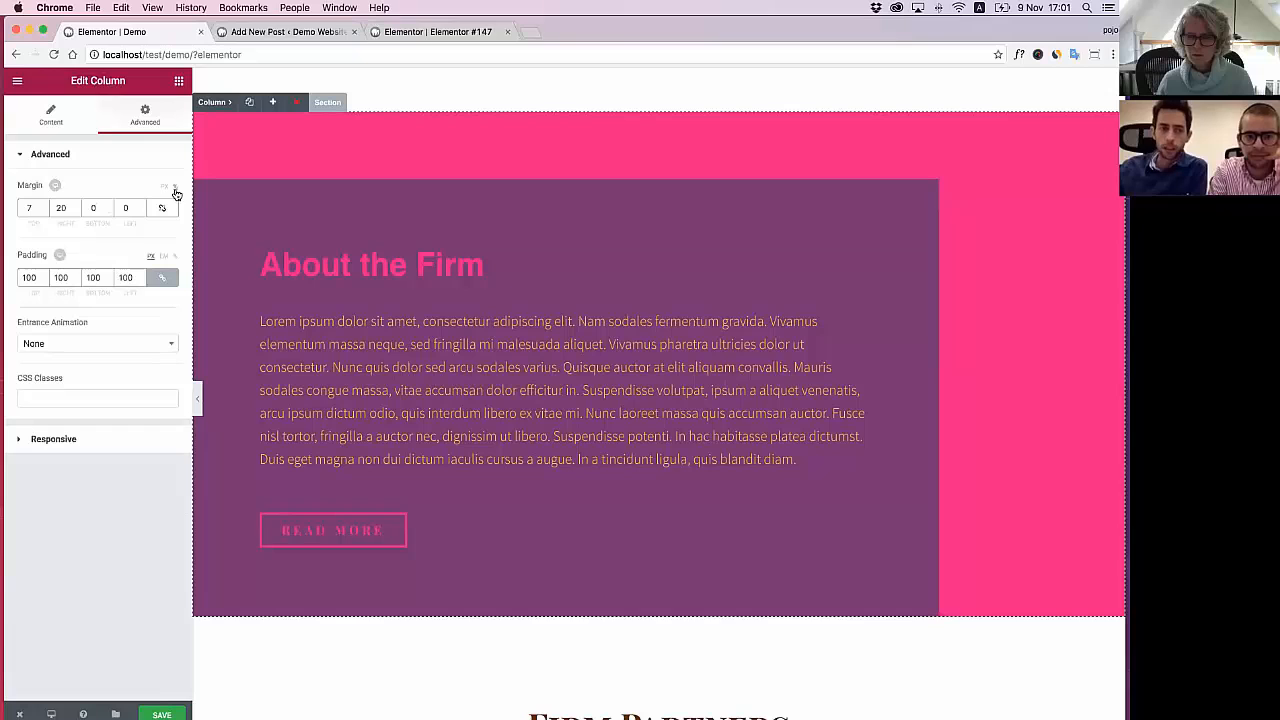
pyautogui.click(162, 207)
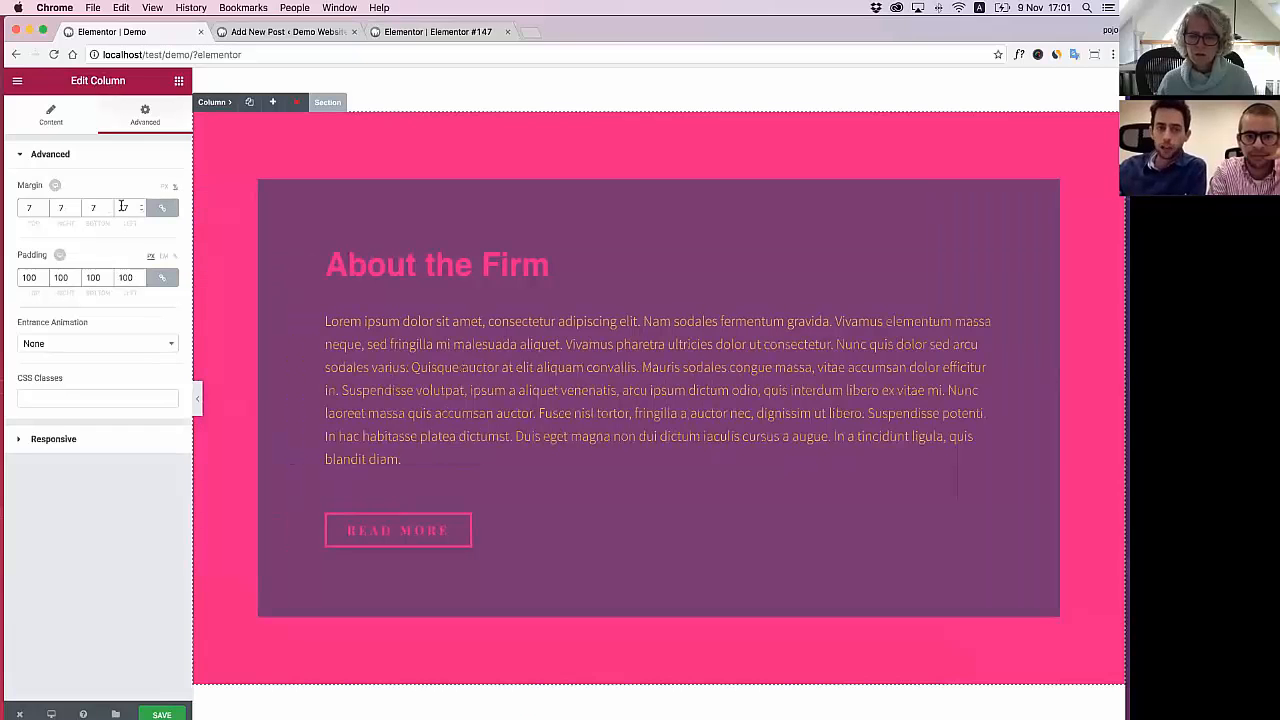
pyautogui.write('11')
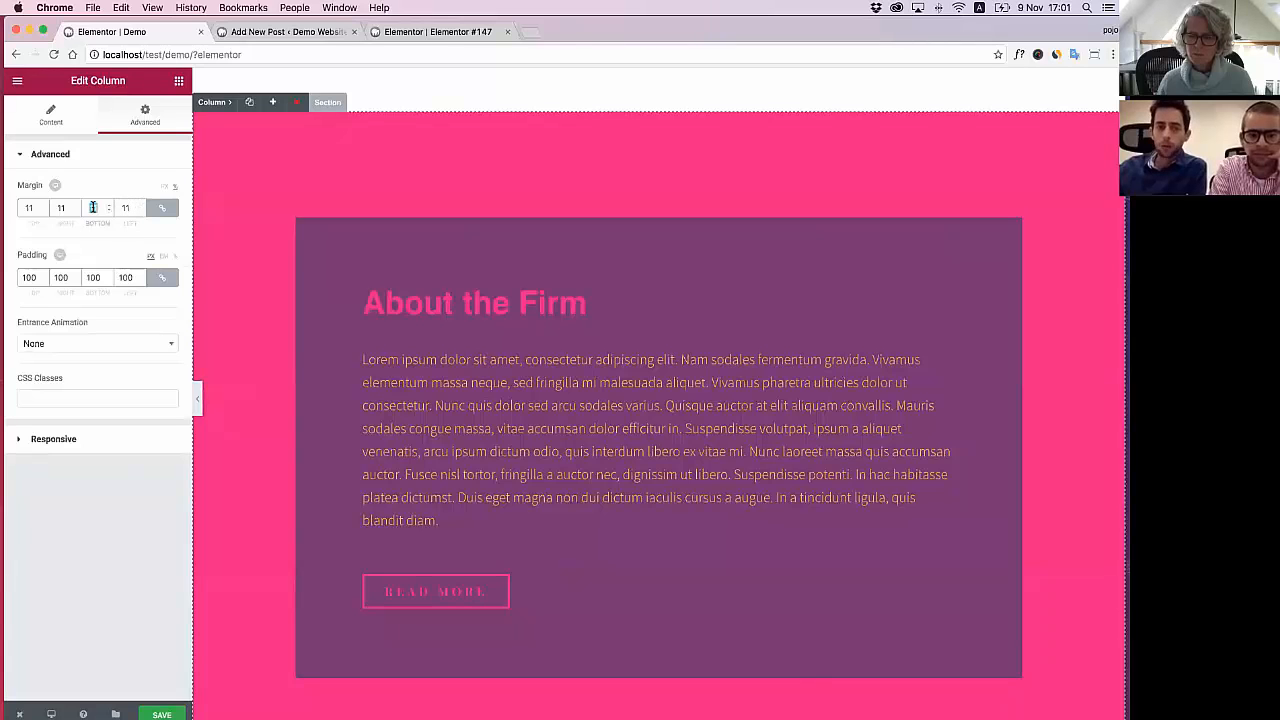
pyautogui.write('6')
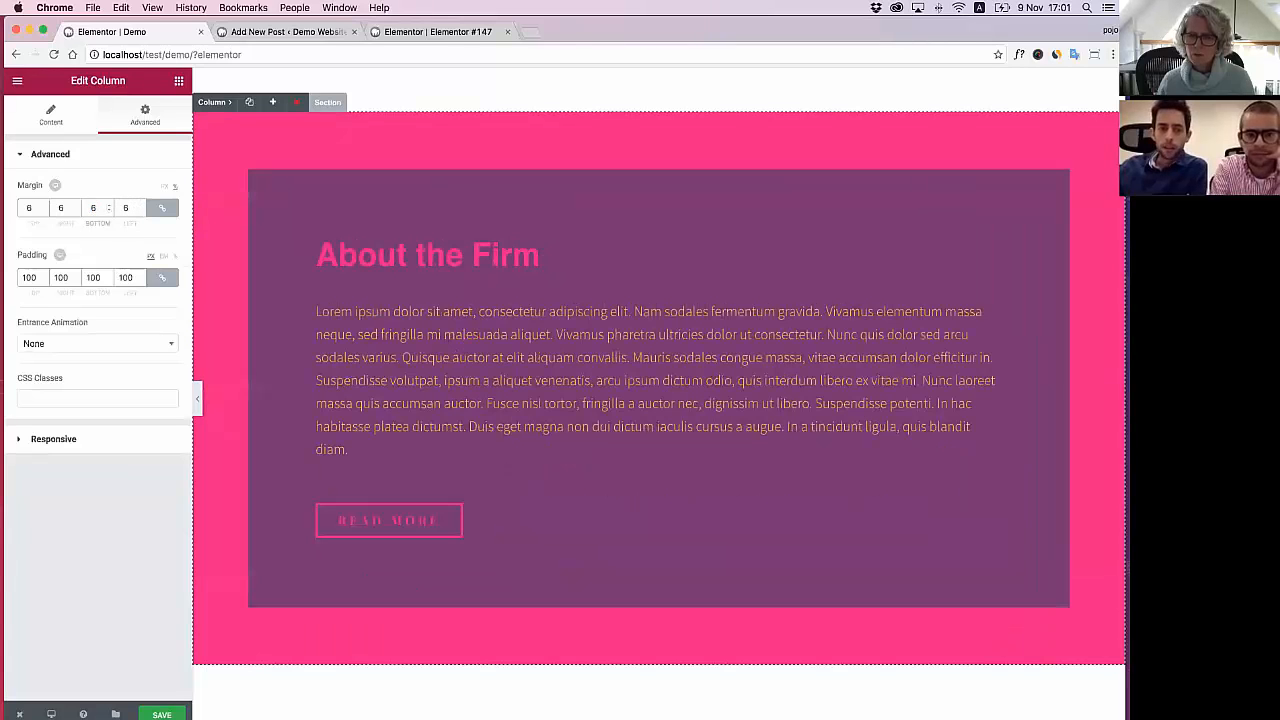
# Insert the misty mountain photo from the media library as the background image of the About the Firm section
pyautogui.click(327, 102)
pyautogui.click(92, 120)
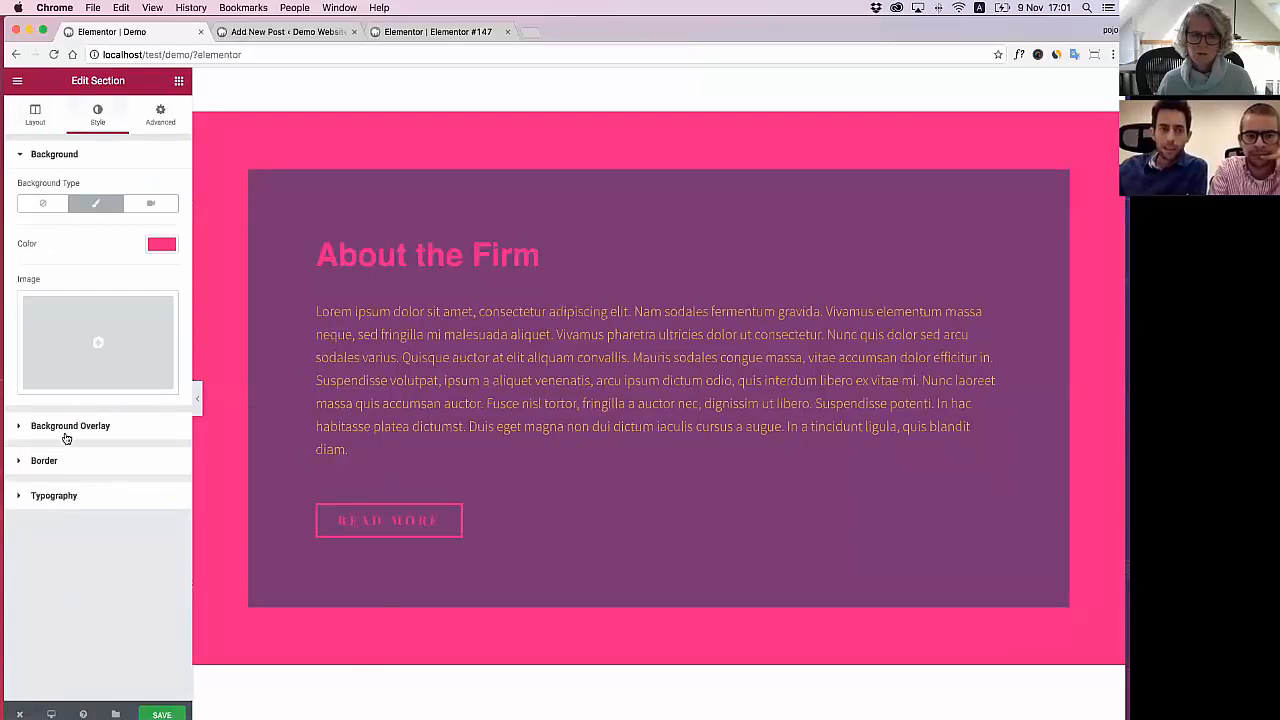
pyautogui.click(66, 428)
pyautogui.click(88, 186)
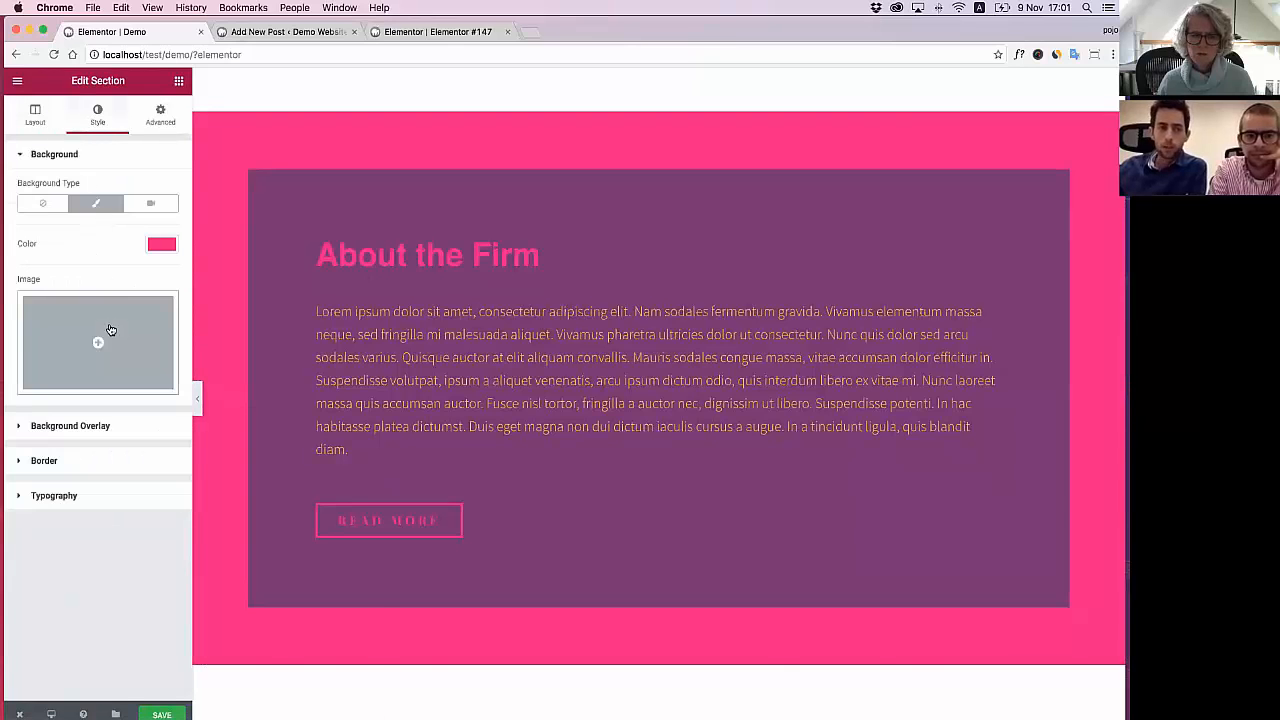
pyautogui.click(106, 332)
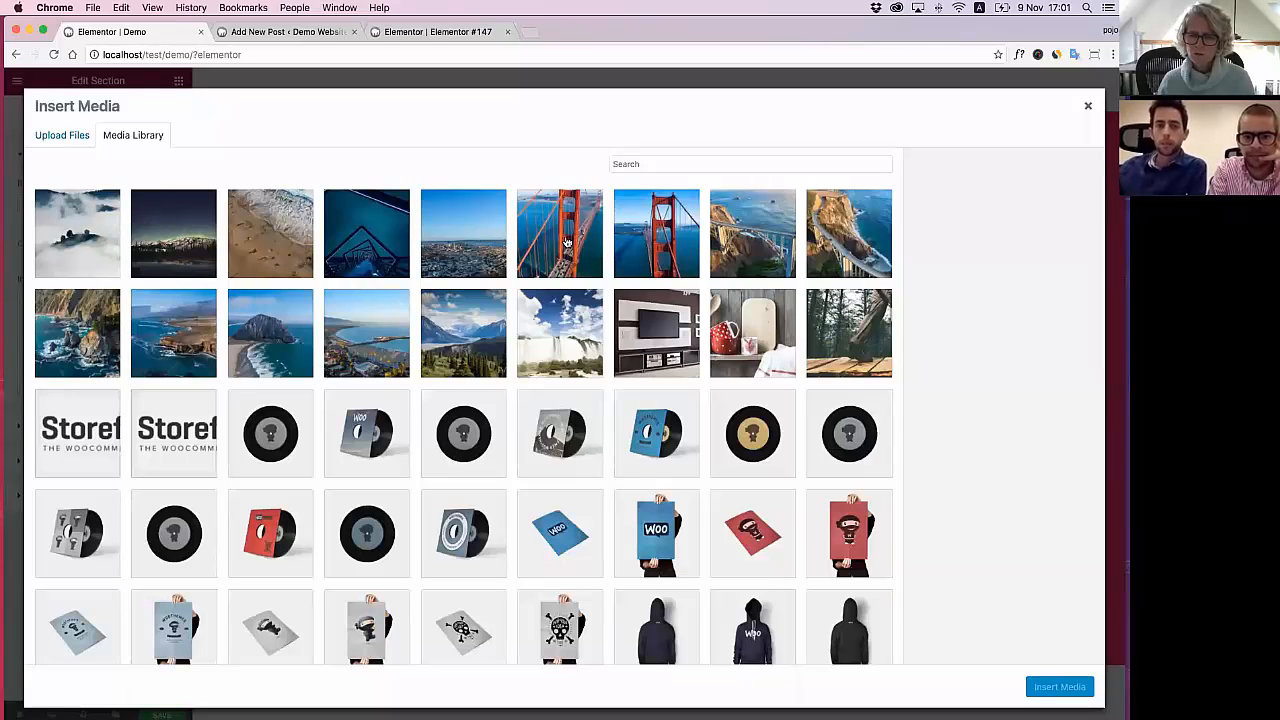
pyautogui.click(66, 236)
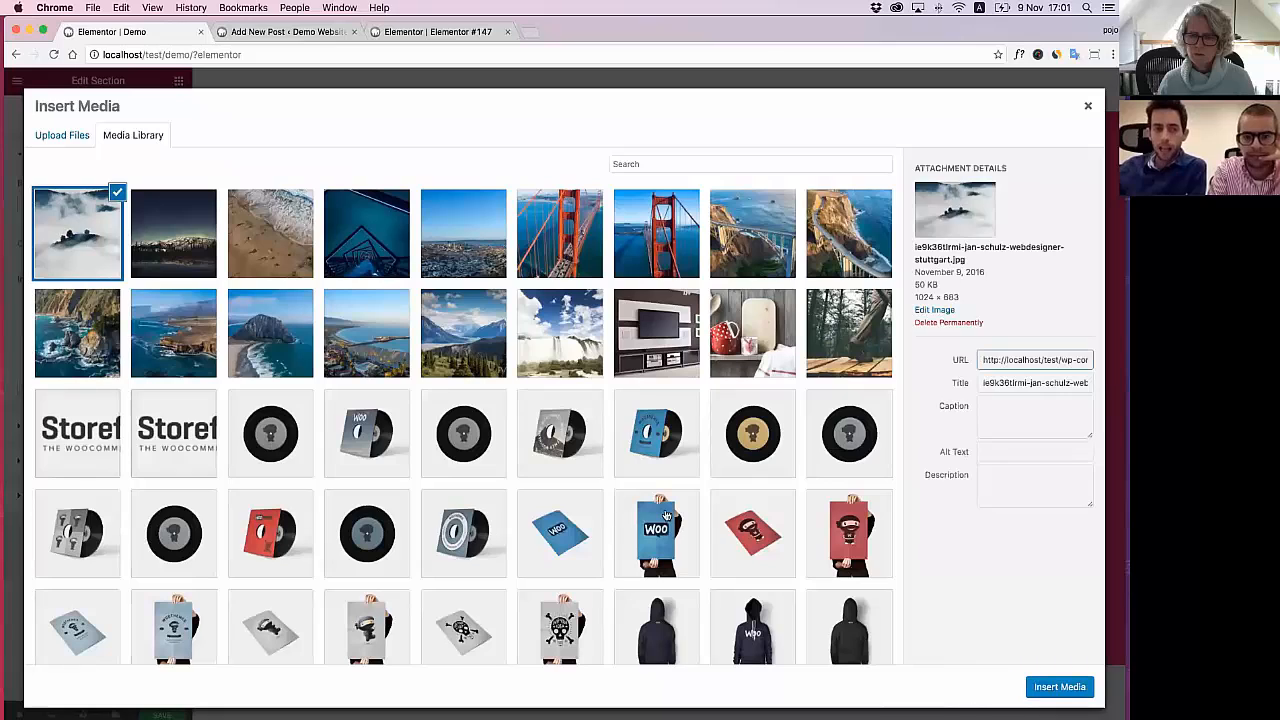
pyautogui.click(1060, 687)
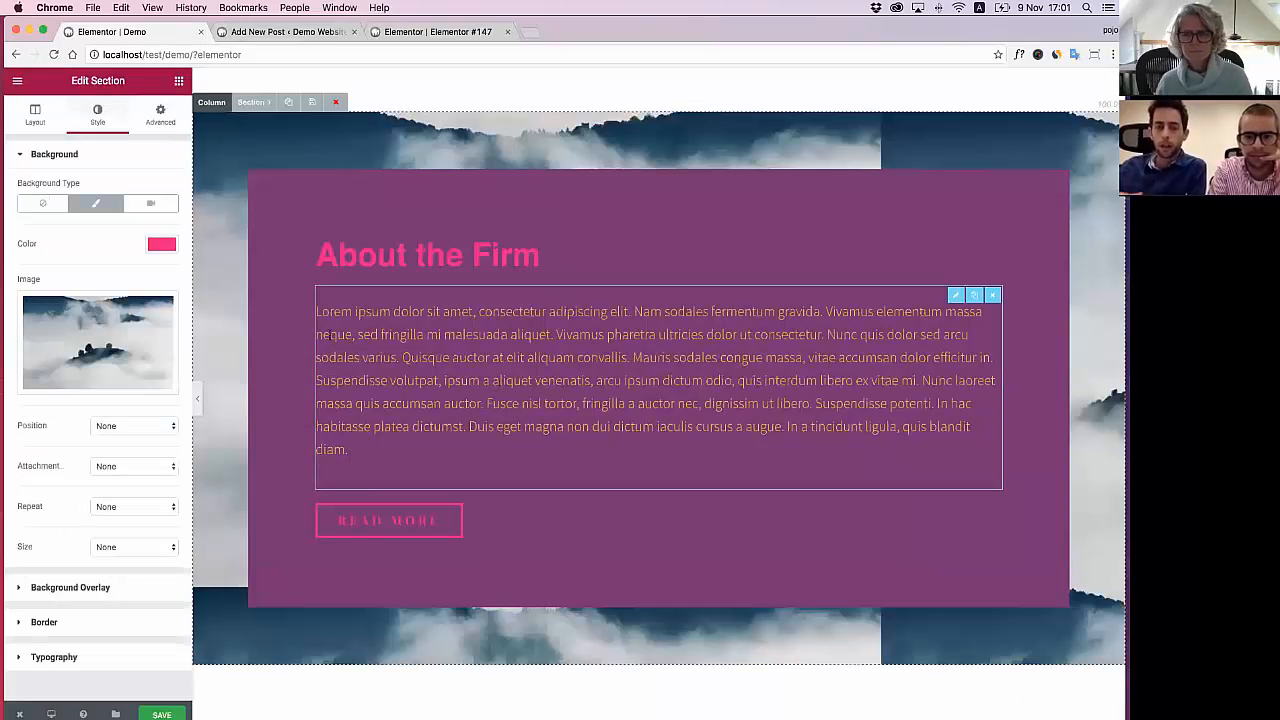
# Set the size of the section's background image to Cover
pyautogui.click(142, 548)
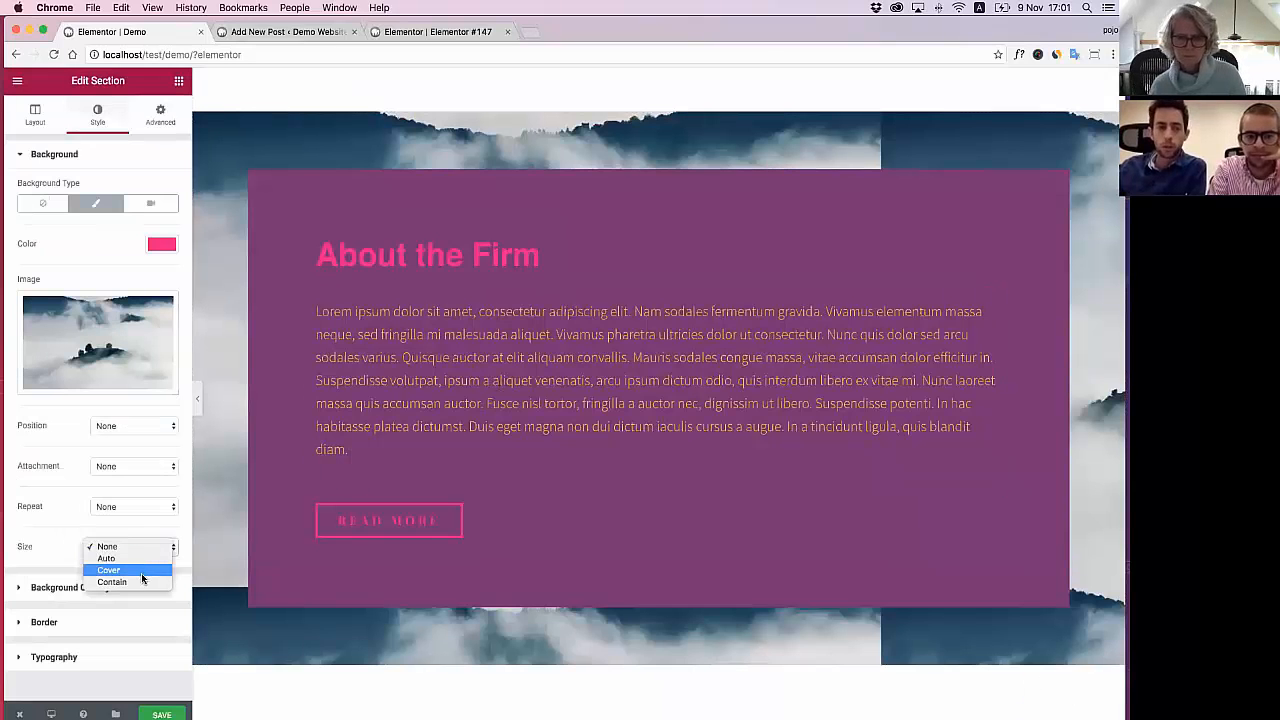
pyautogui.click(141, 577)
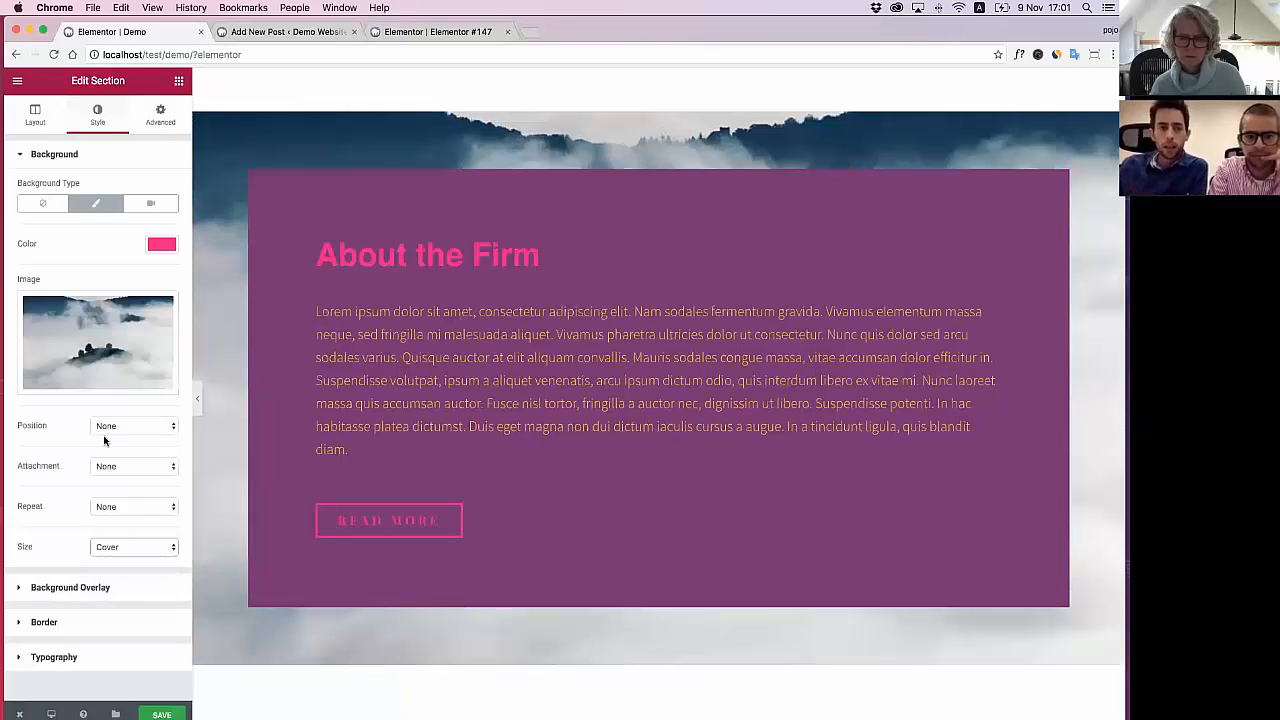
pyautogui.click(114, 428)
pyautogui.click(124, 484)
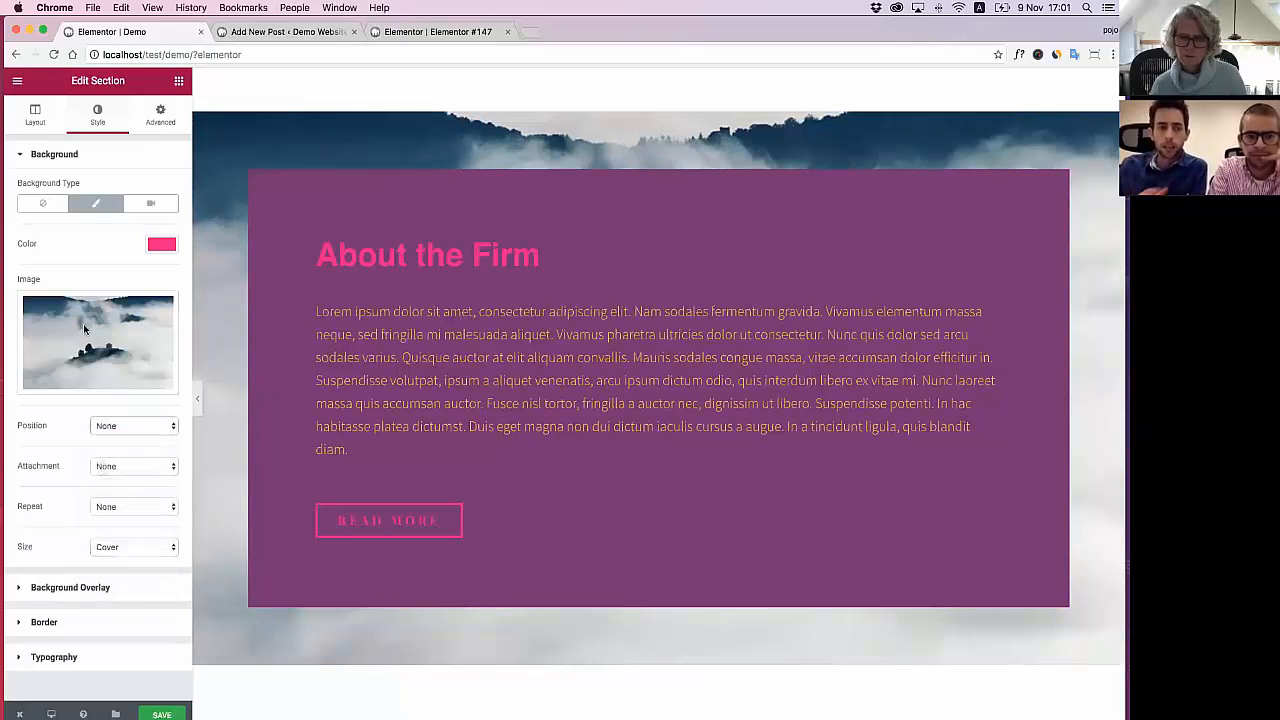
# Add a background overlay to the section in the light blue palette color and preview the page without the editing panel
pyautogui.click(95, 587)
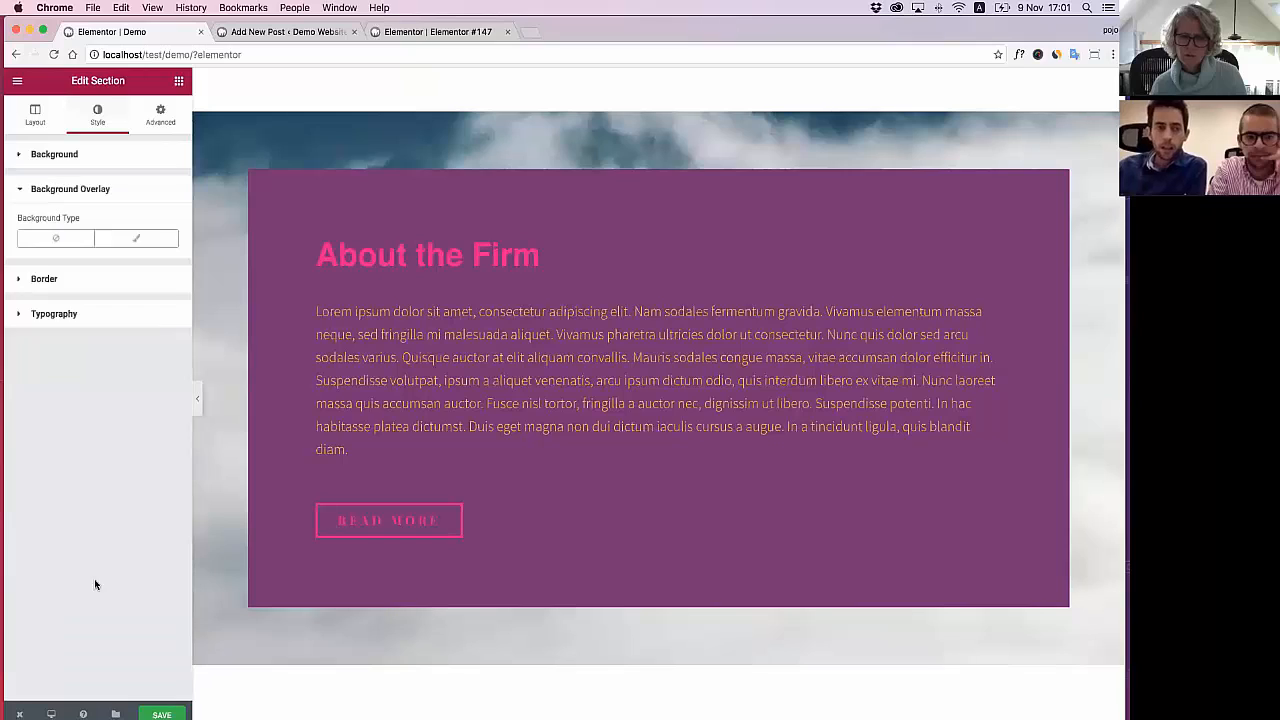
pyautogui.click(136, 240)
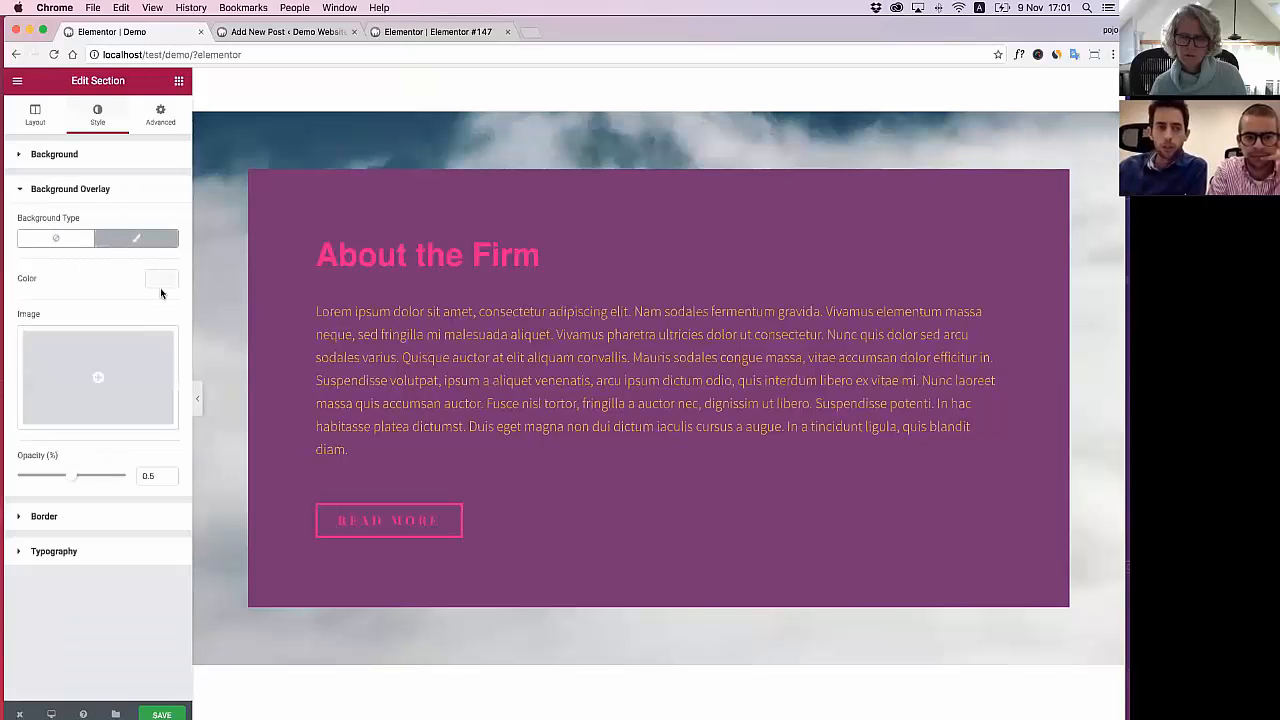
pyautogui.click(163, 288)
pyautogui.click(131, 429)
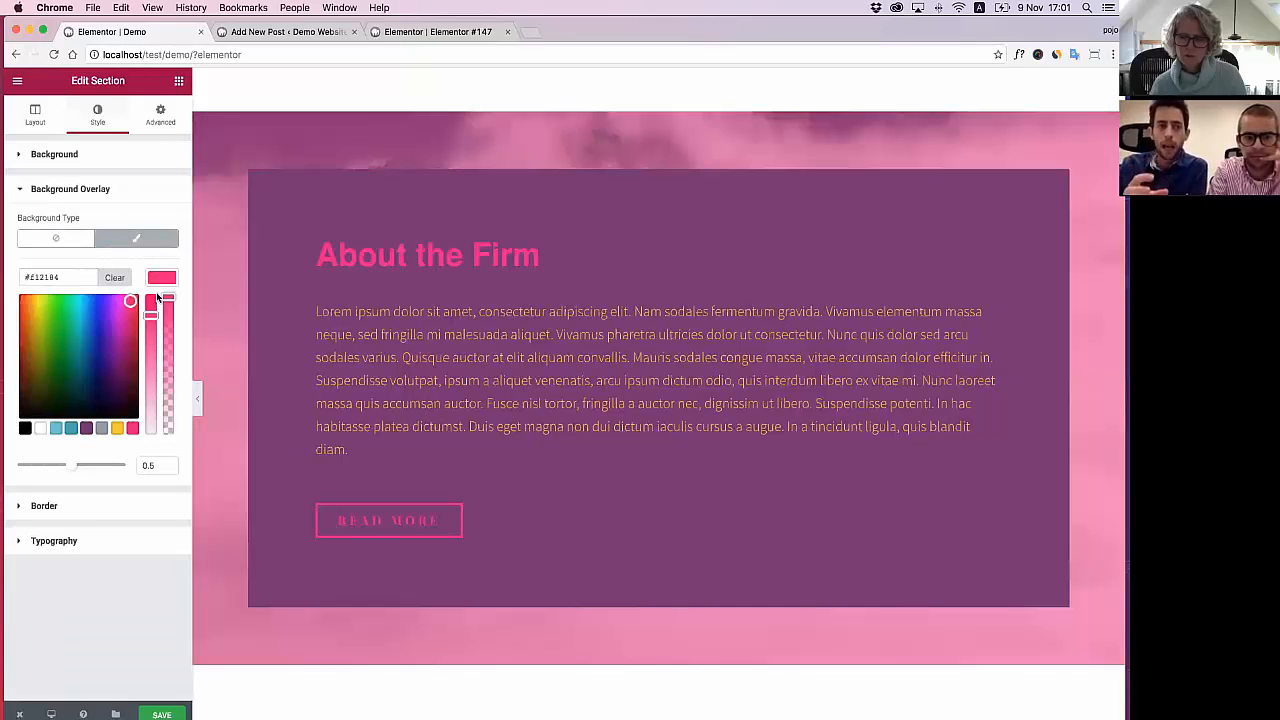
pyautogui.click(56, 428)
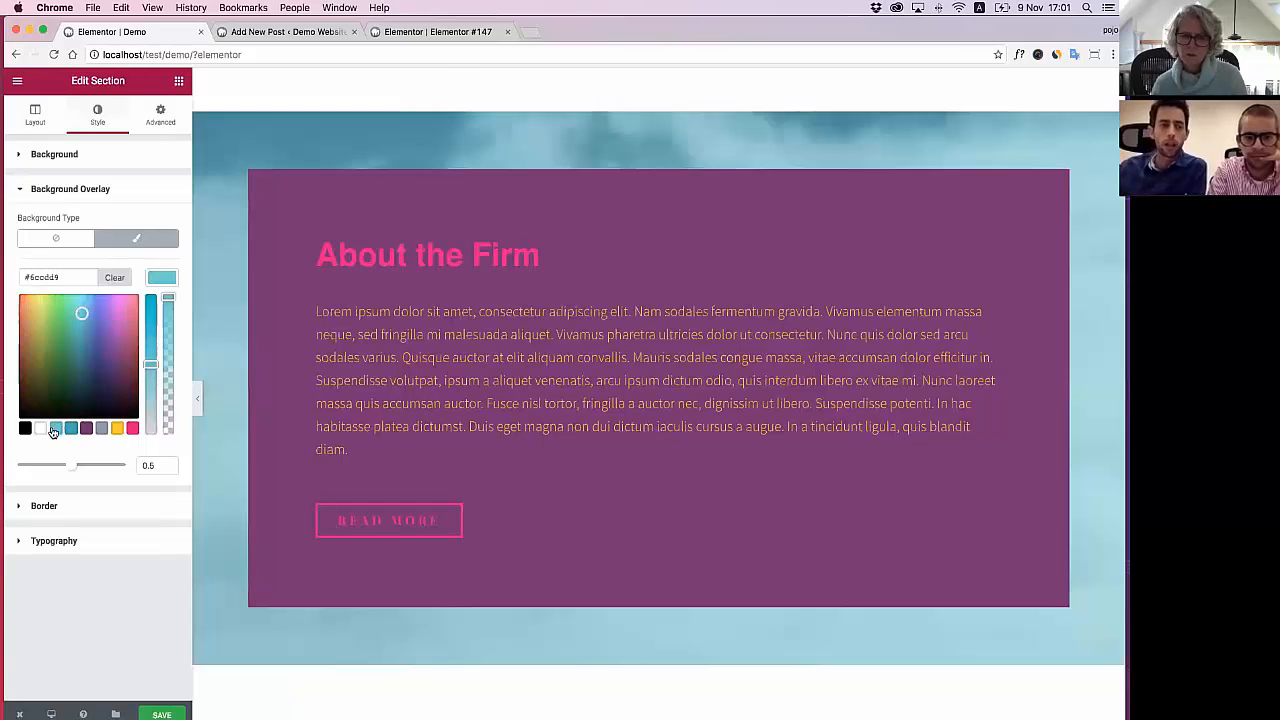
pyautogui.click(162, 283)
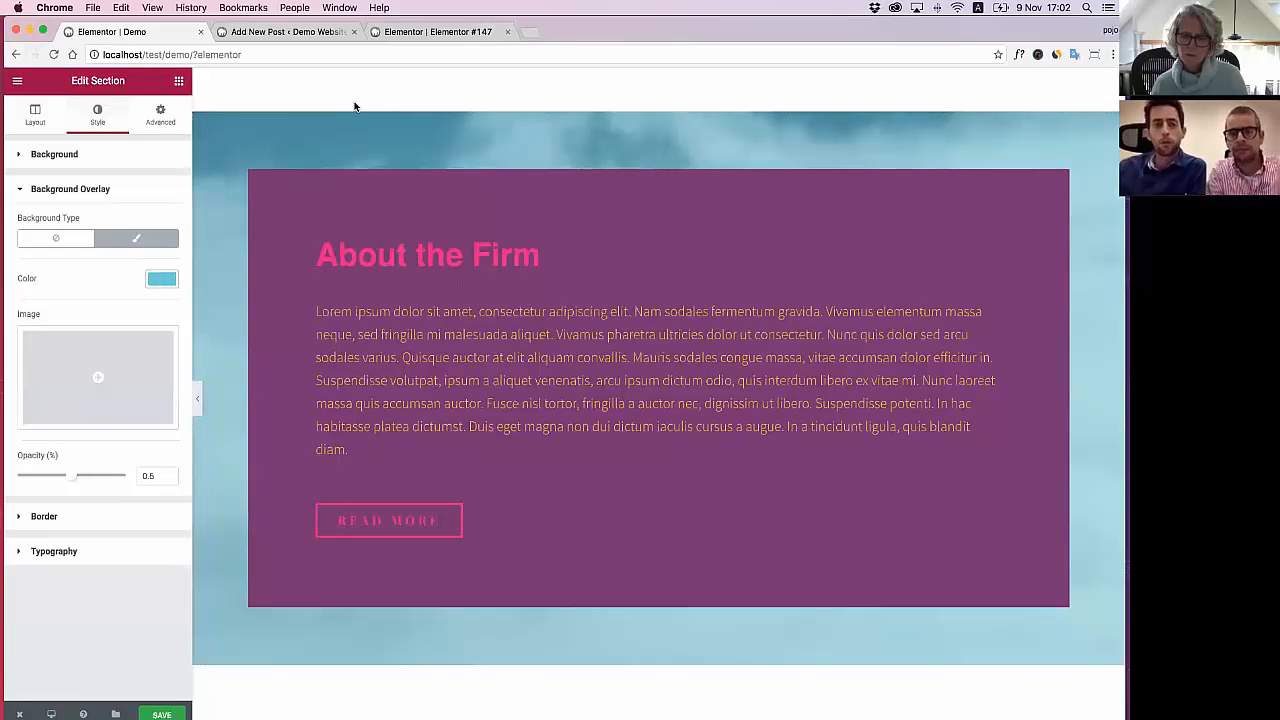
pyautogui.click(197, 399)
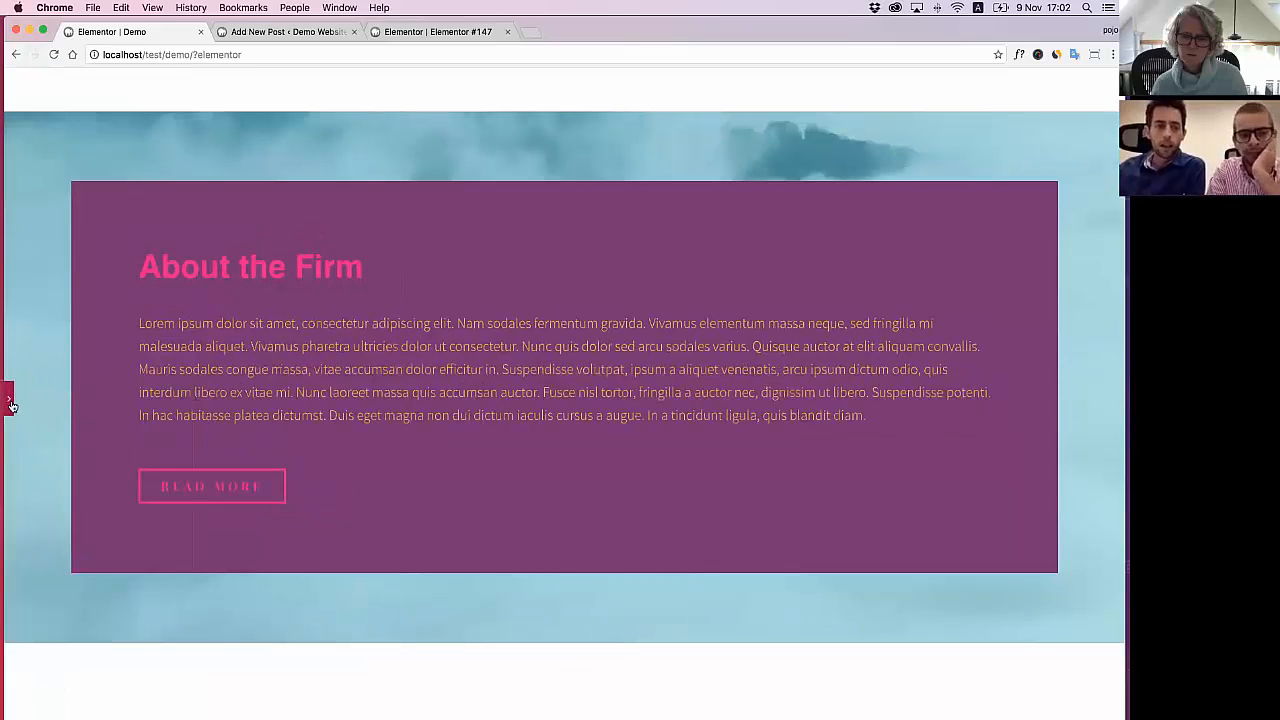
pyautogui.click(10, 401)
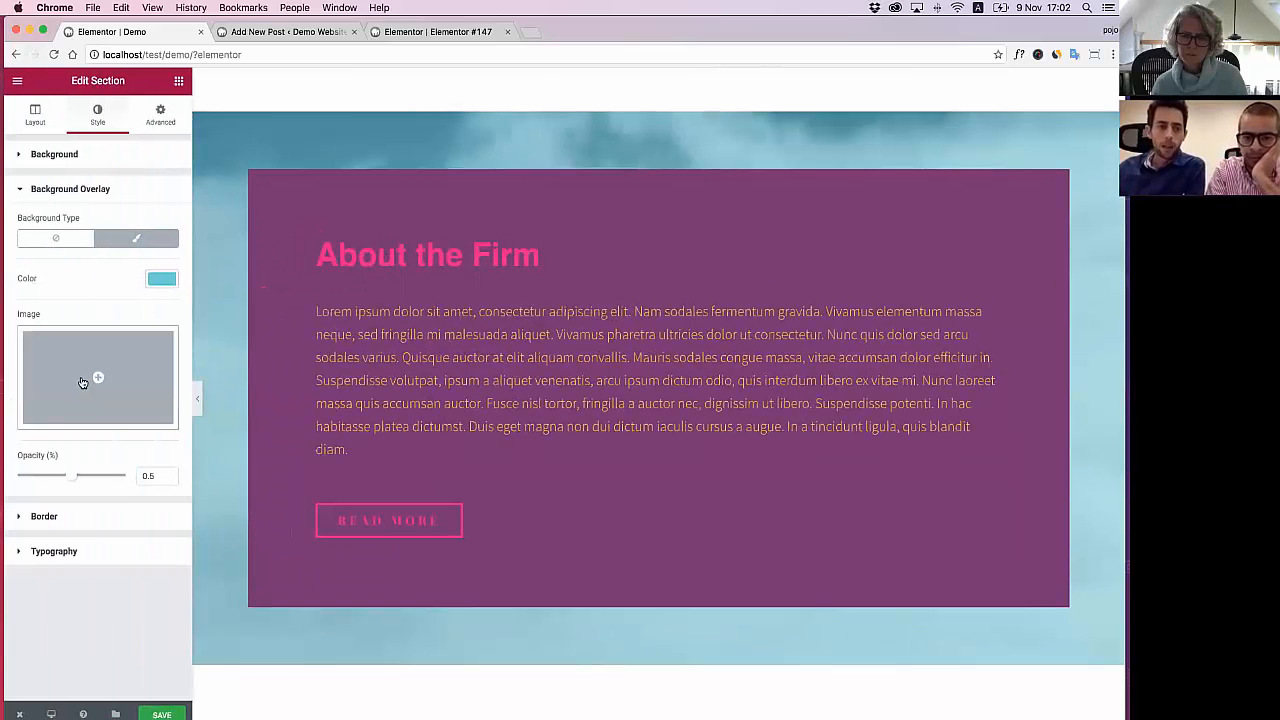
# Find the Social Icons widget with the search "ico" and place it between the About the Firm text and the READ MORE button
pyautogui.click(178, 82)
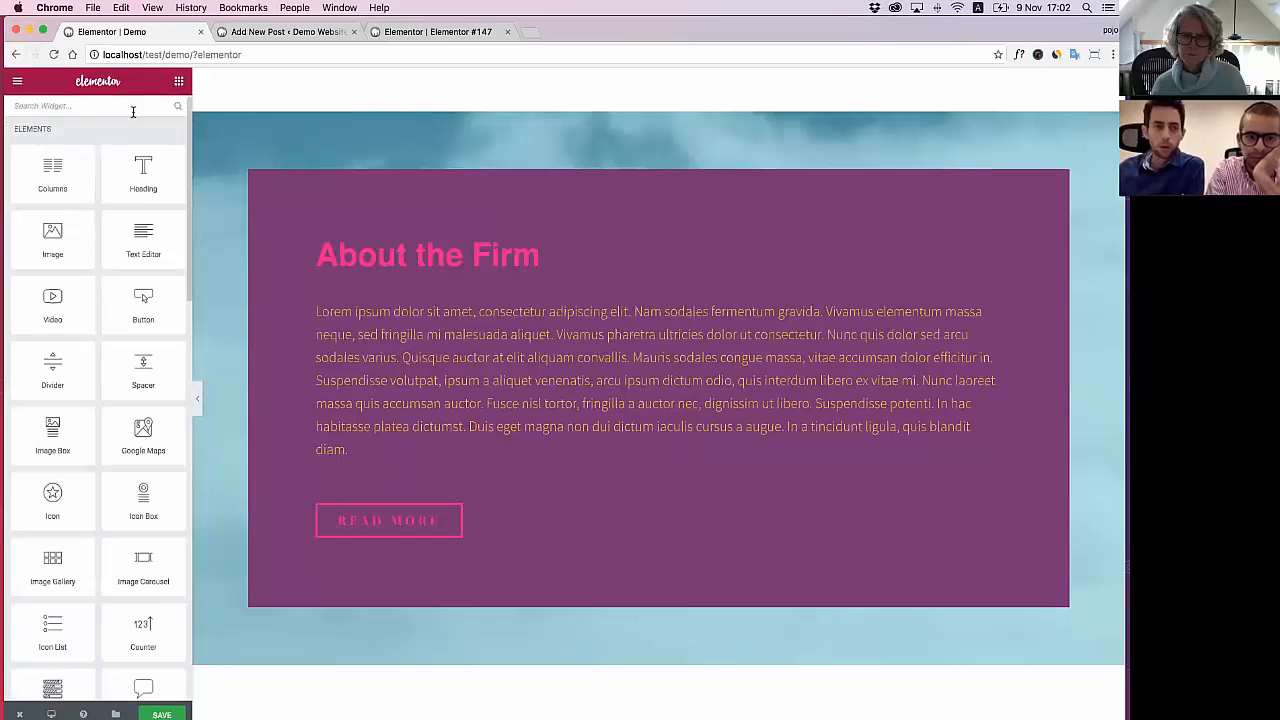
pyautogui.click(131, 109)
pyautogui.write('ico')
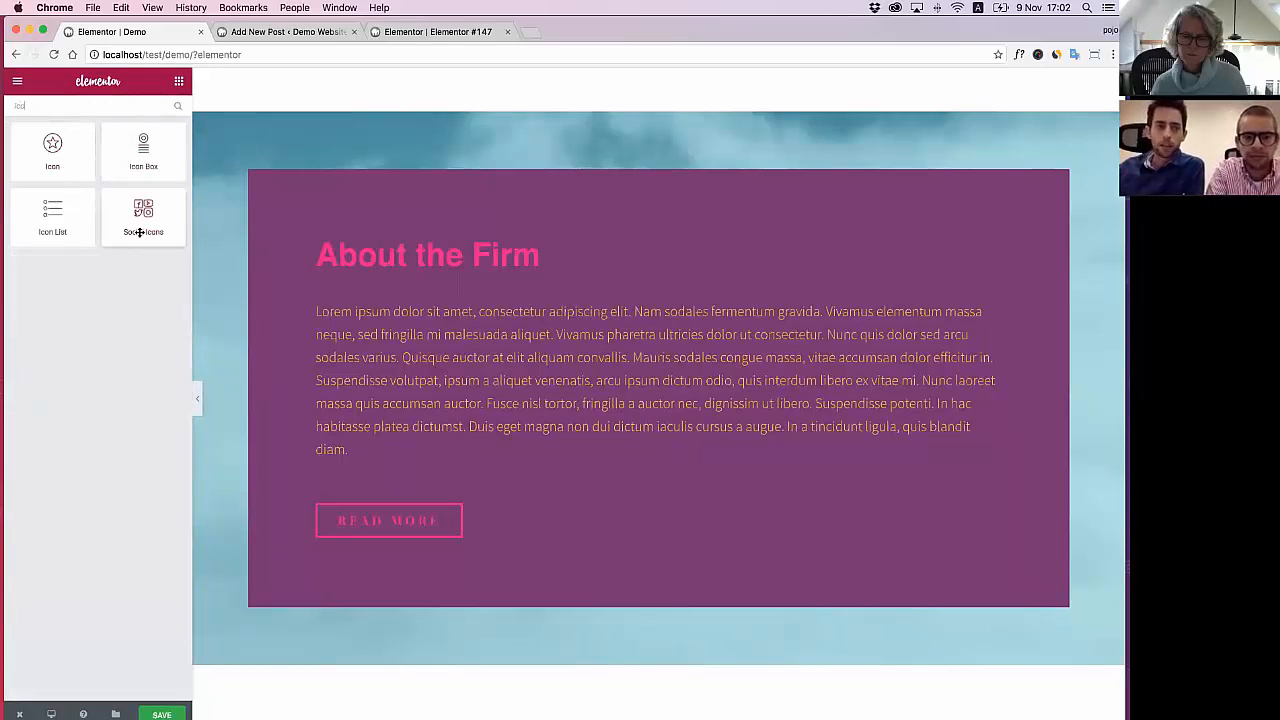
pyautogui.moveTo(137, 218); pyautogui.dragTo(380, 434)
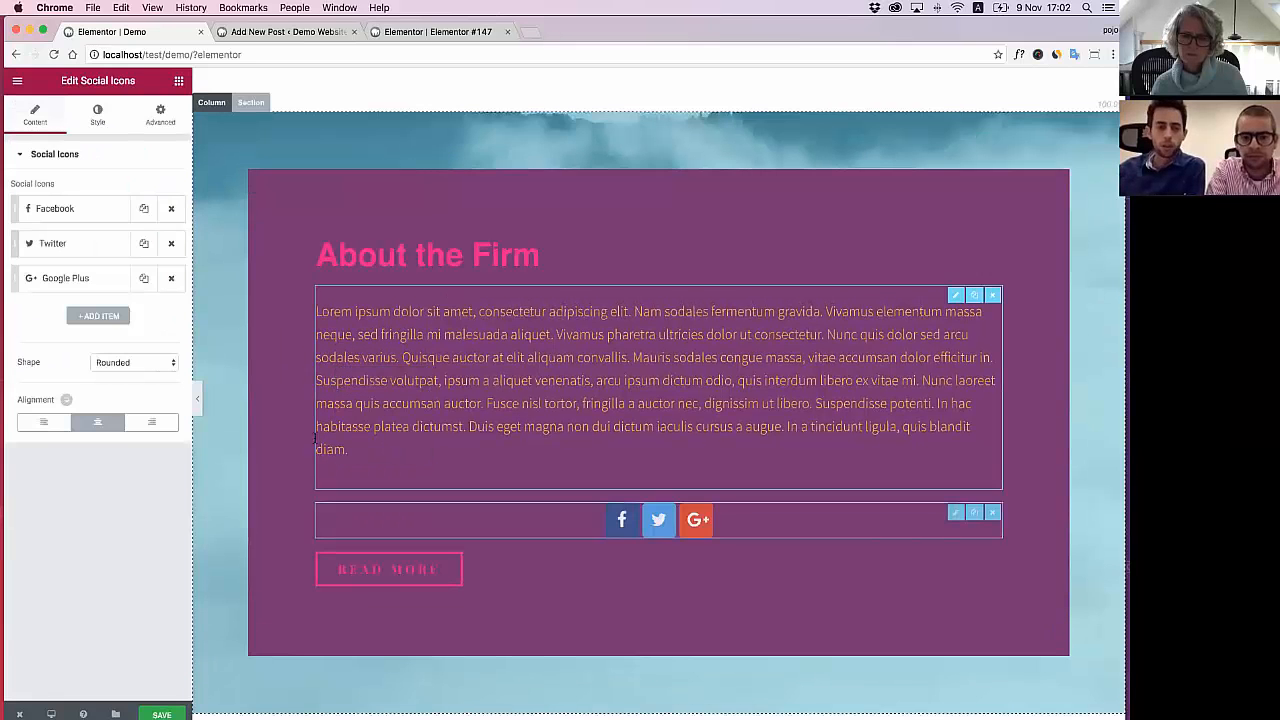
# Align the social icons to the left and set their shape to Circle
pyautogui.click(43, 424)
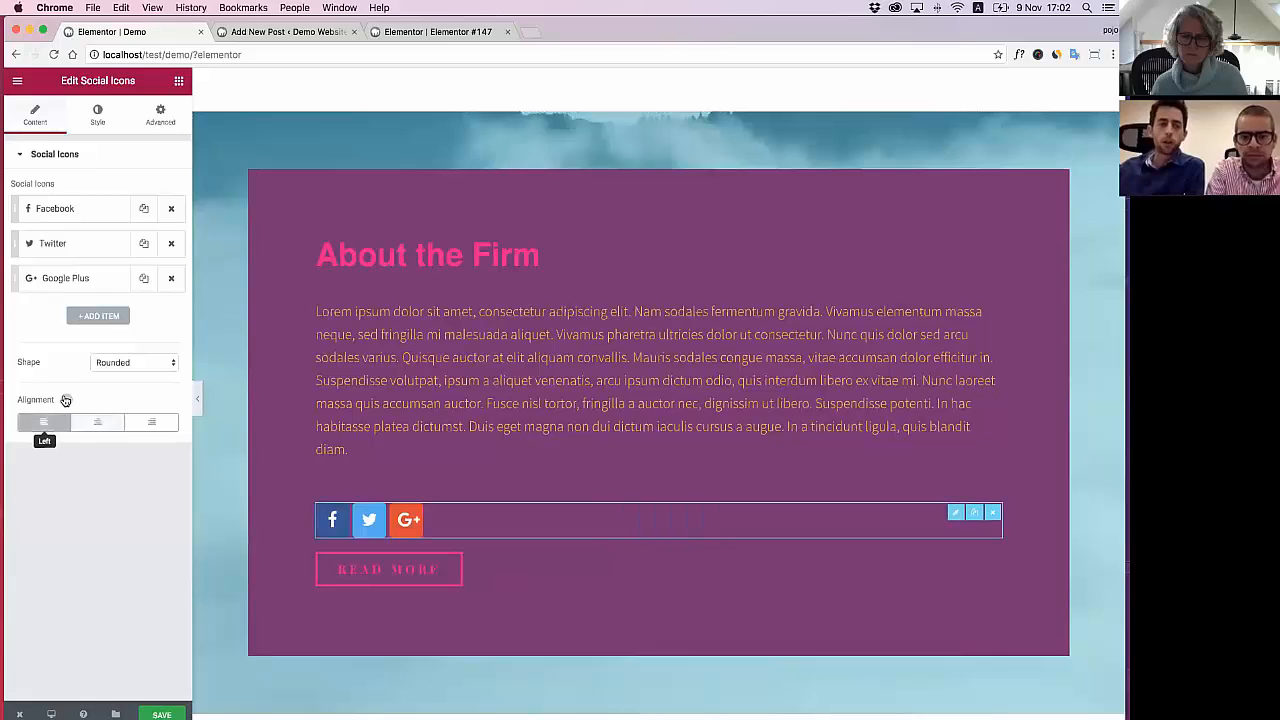
pyautogui.click(120, 369)
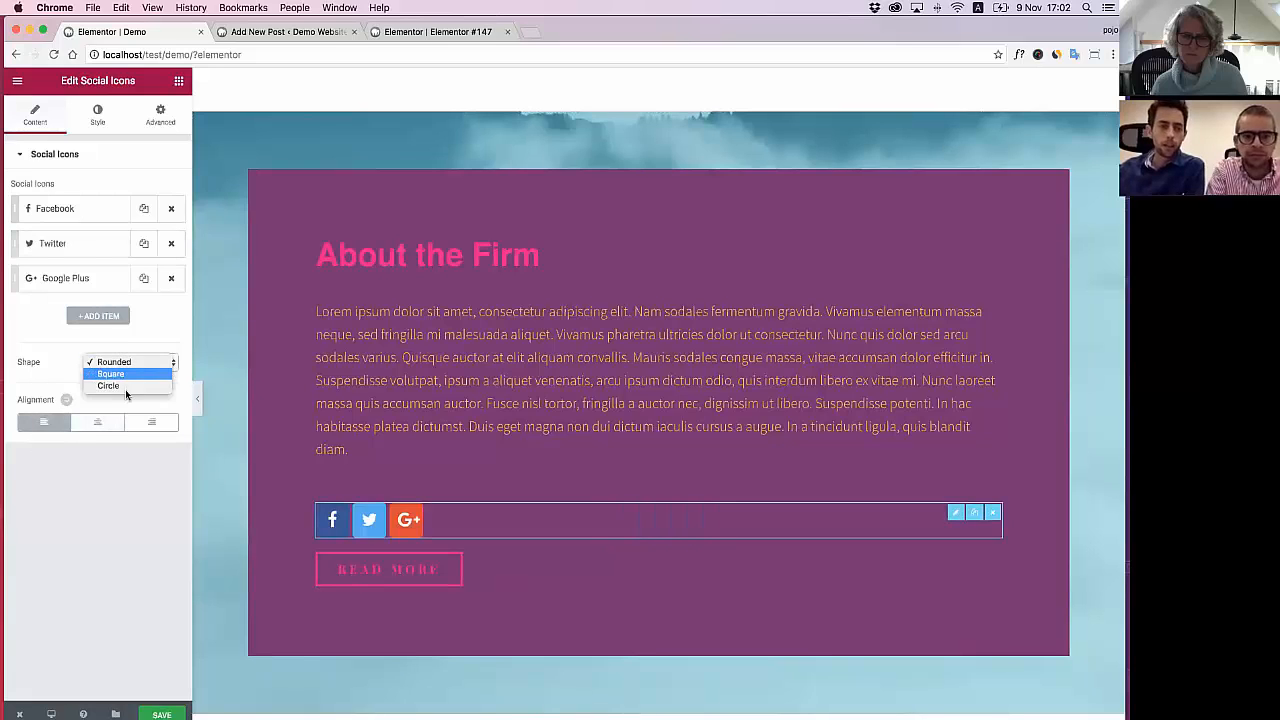
pyautogui.click(125, 389)
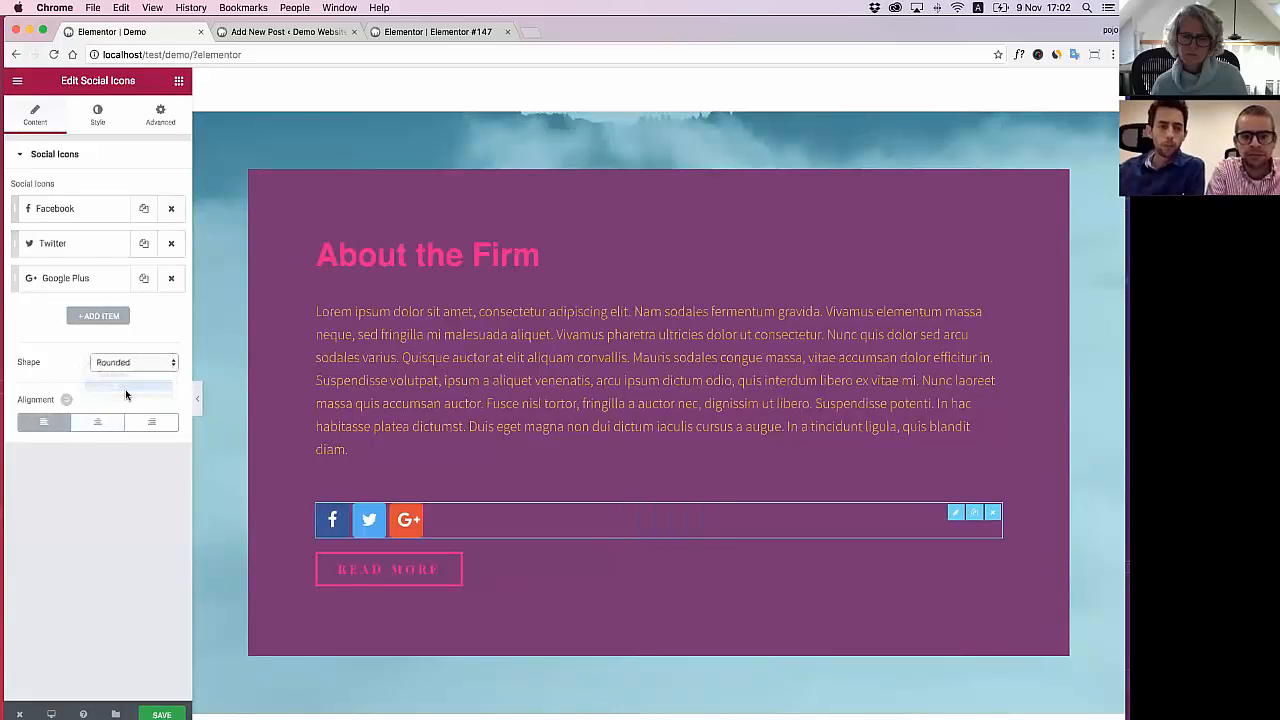
# Switch the social icons to custom colors, with the yellow palette color as primary and the pink one as secondary
pyautogui.click(97, 115)
pyautogui.click(124, 192)
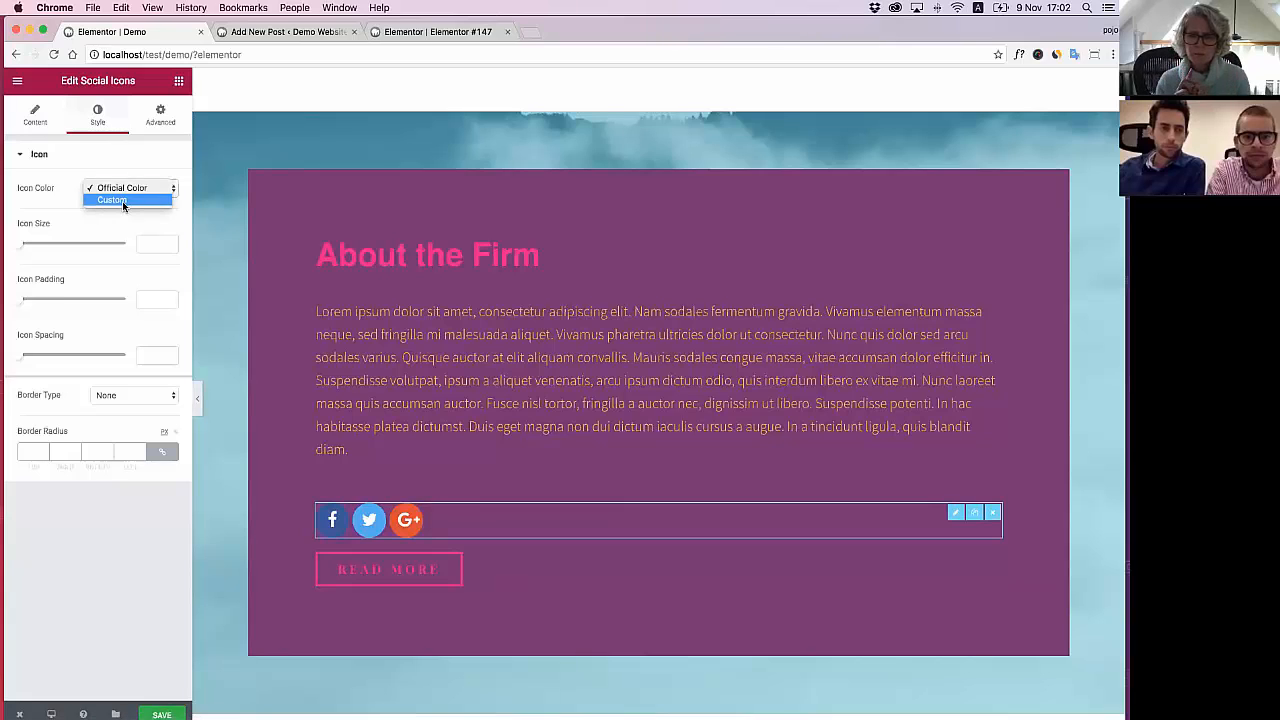
pyautogui.click(122, 201)
pyautogui.click(159, 227)
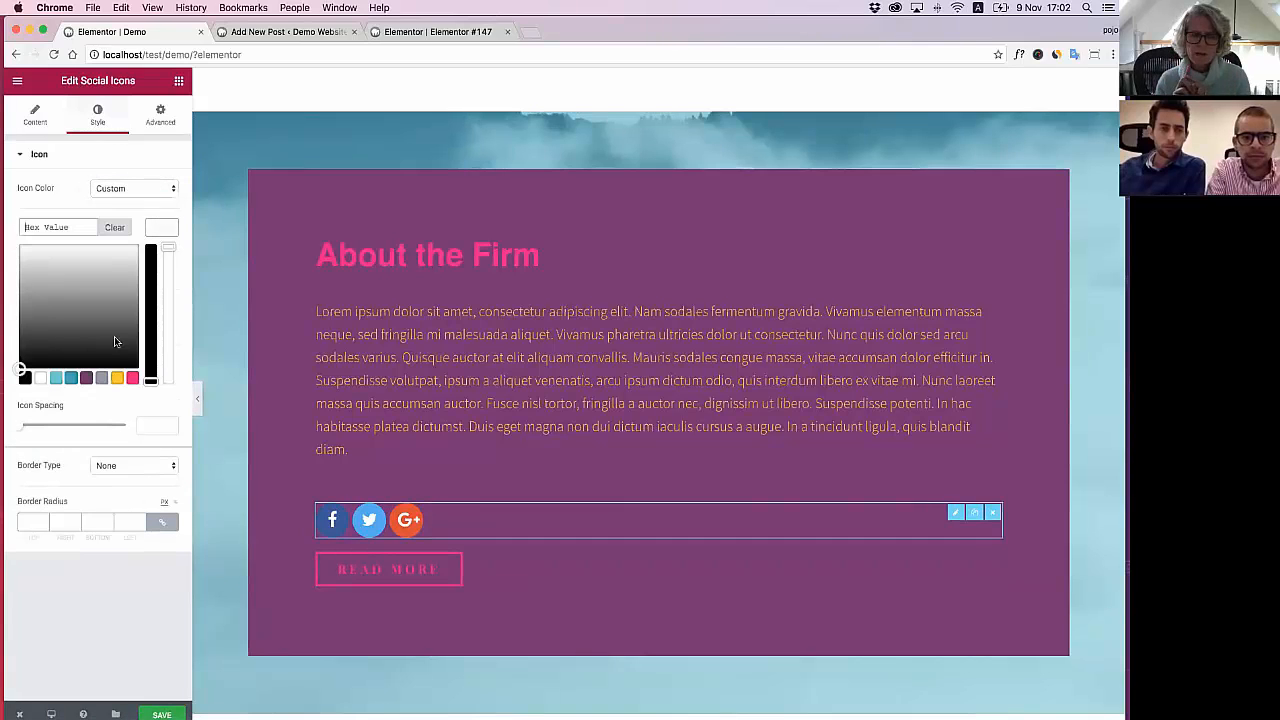
pyautogui.click(115, 377)
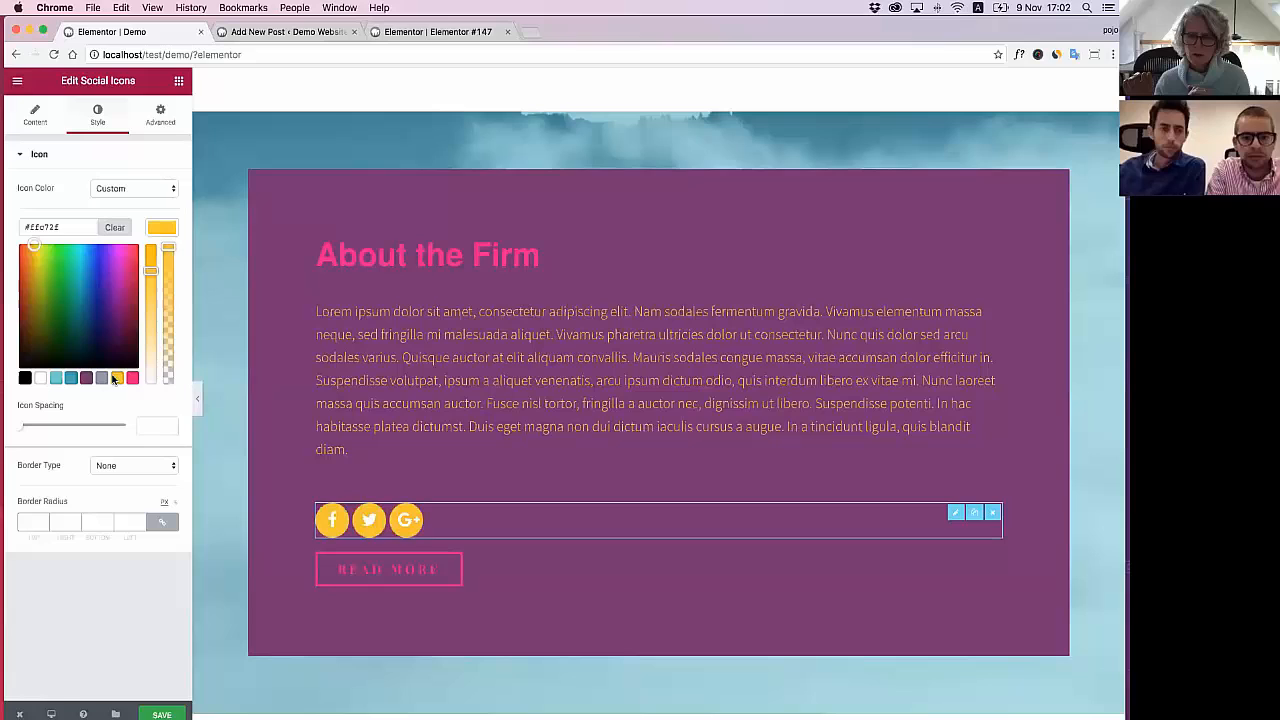
pyautogui.click(160, 227)
pyautogui.click(160, 271)
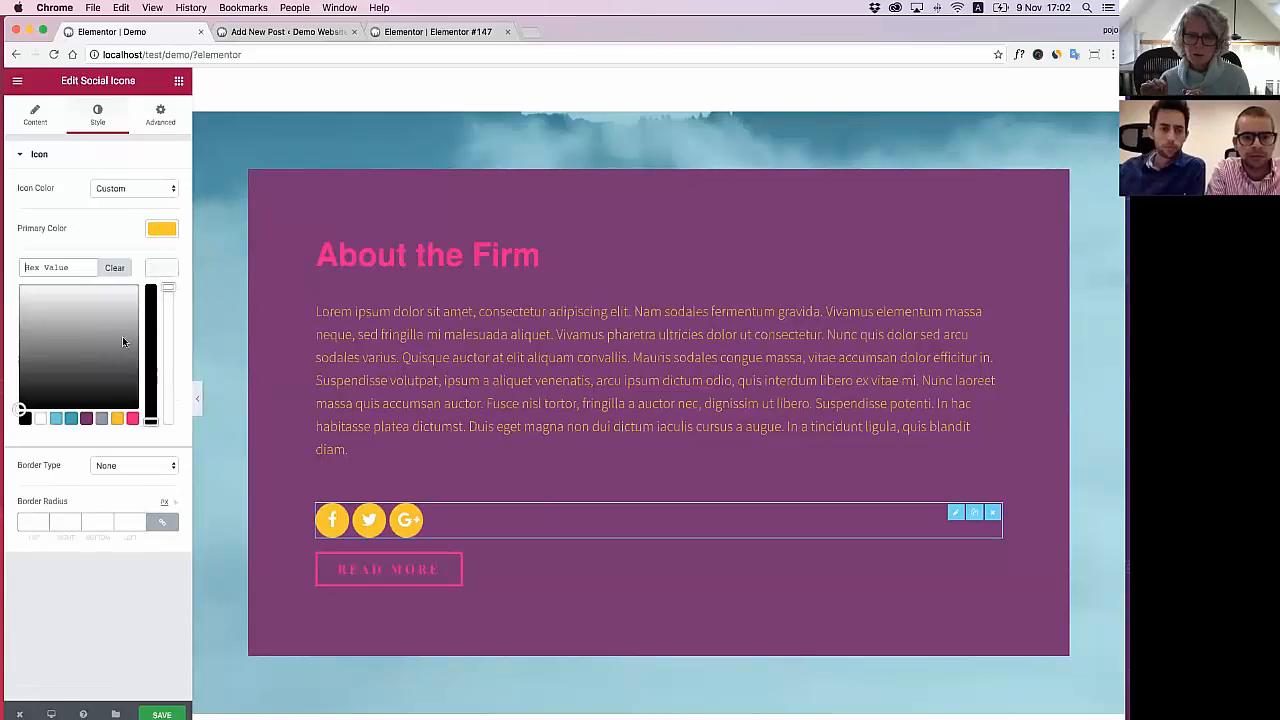
pyautogui.click(131, 419)
pyautogui.click(160, 268)
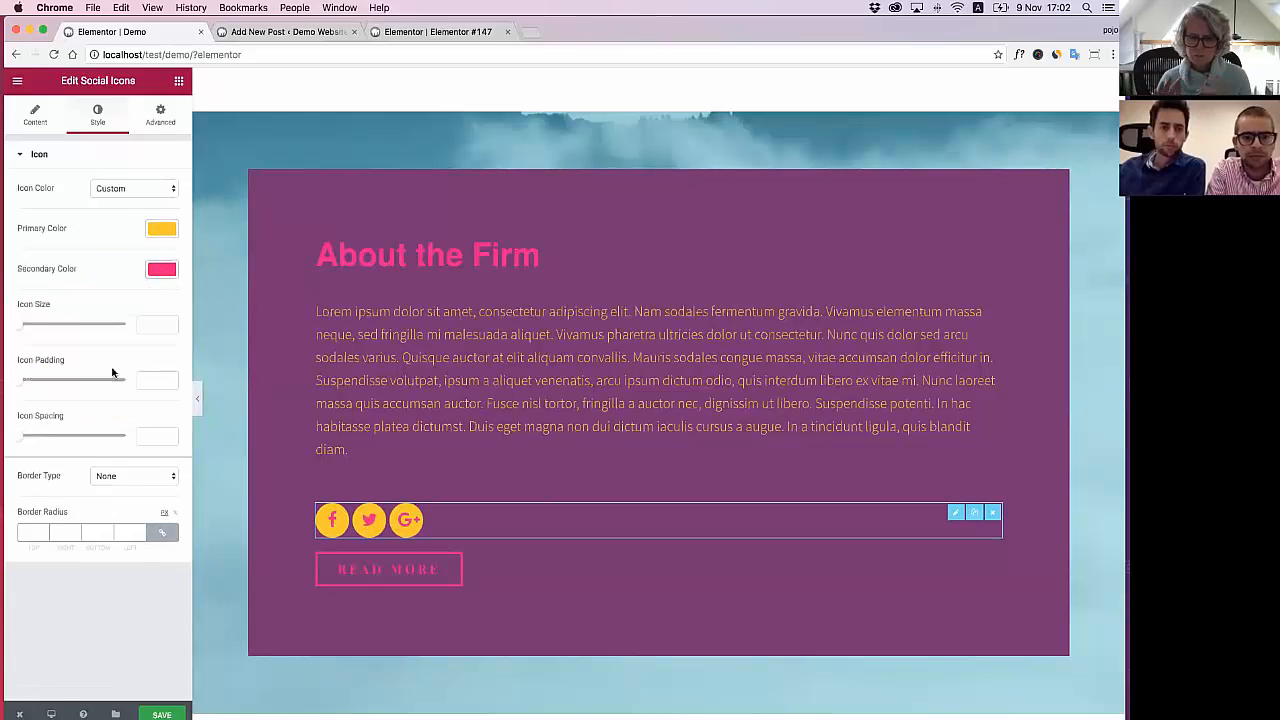
# Set the social icons' size to 13, padding to 1 and spacing to 15
pyautogui.click(150, 325)
pyautogui.write('13')
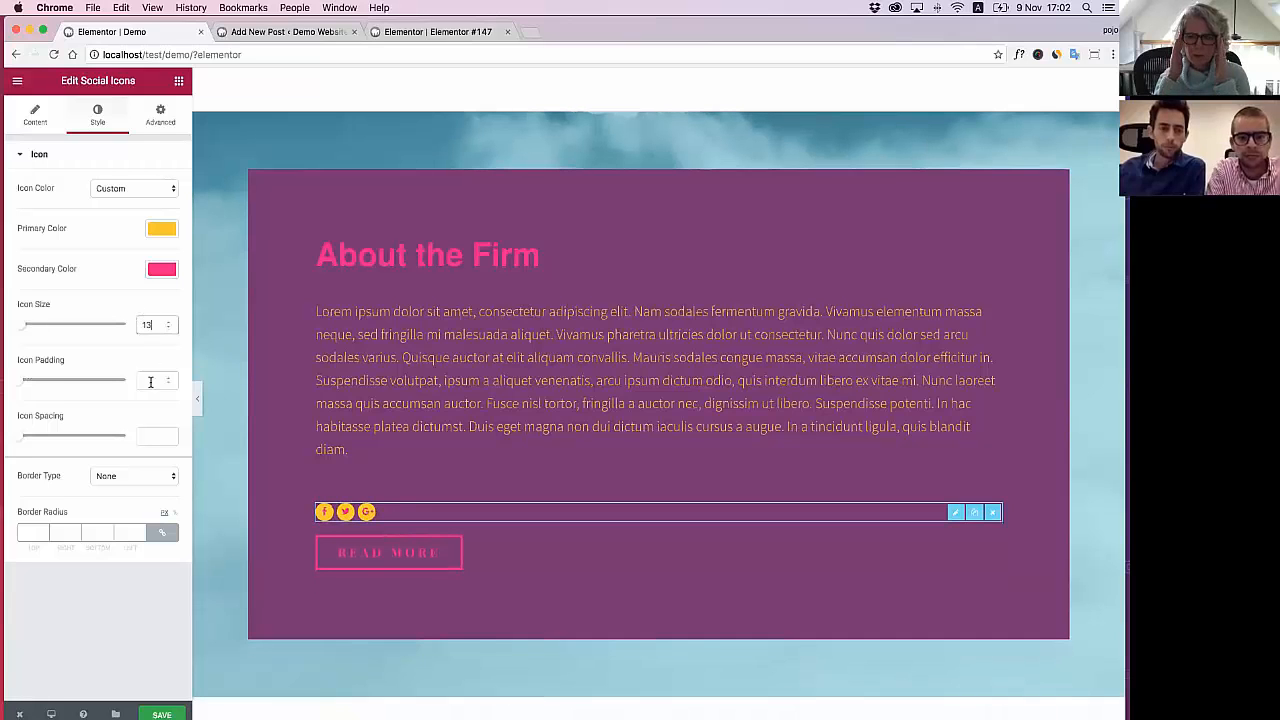
pyautogui.click(151, 382)
pyautogui.write('1')
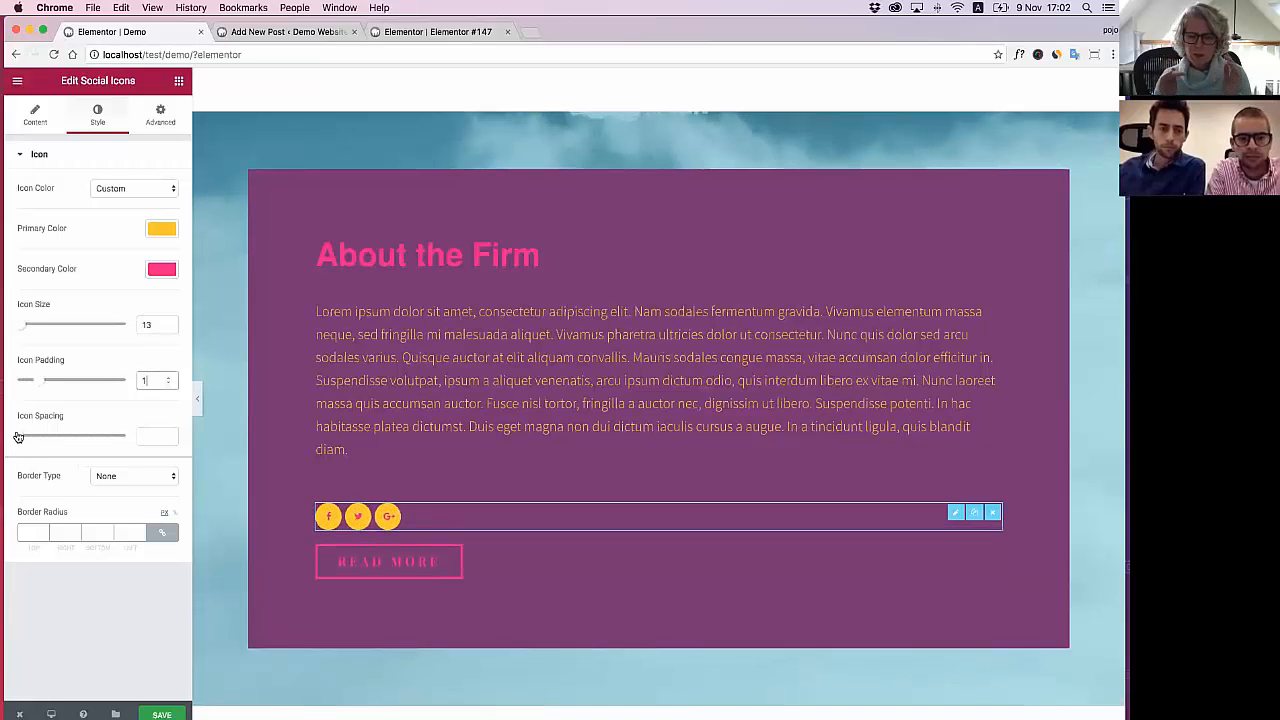
pyautogui.moveTo(18, 437); pyautogui.dragTo(34, 437)
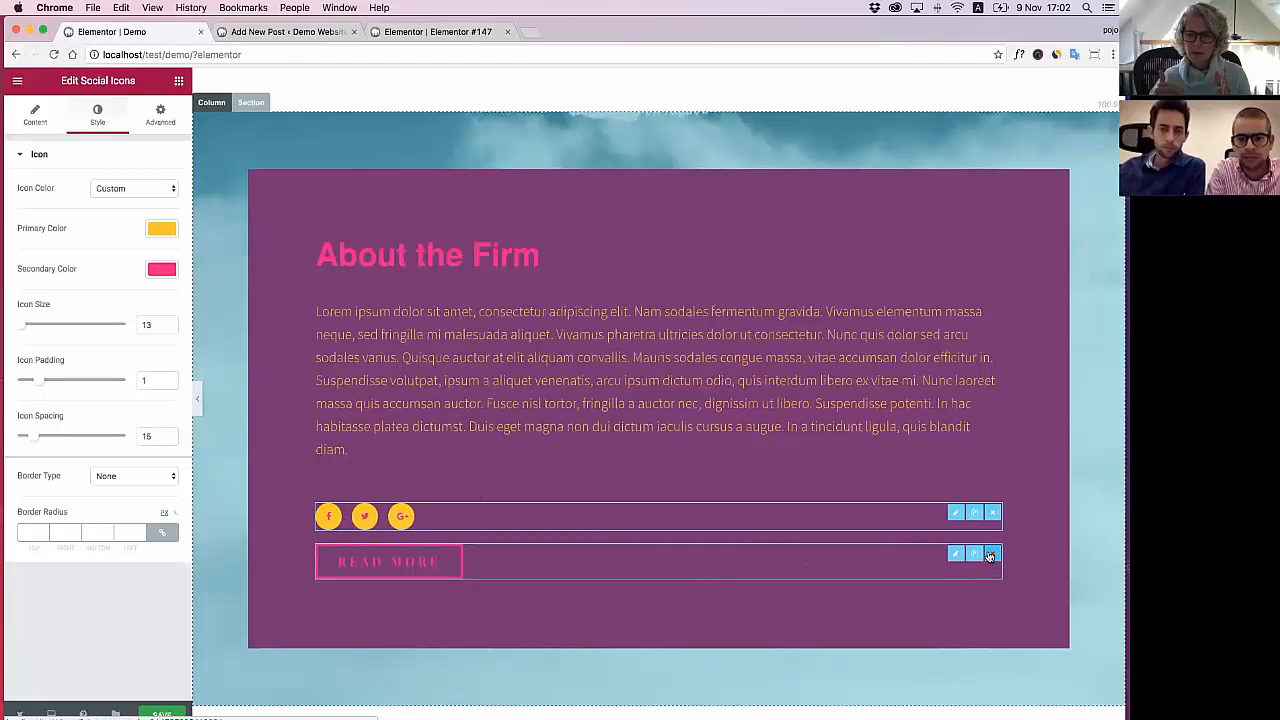
# Delete the READ MORE button below the social icons
pyautogui.click(992, 553)
pyautogui.click(621, 366)
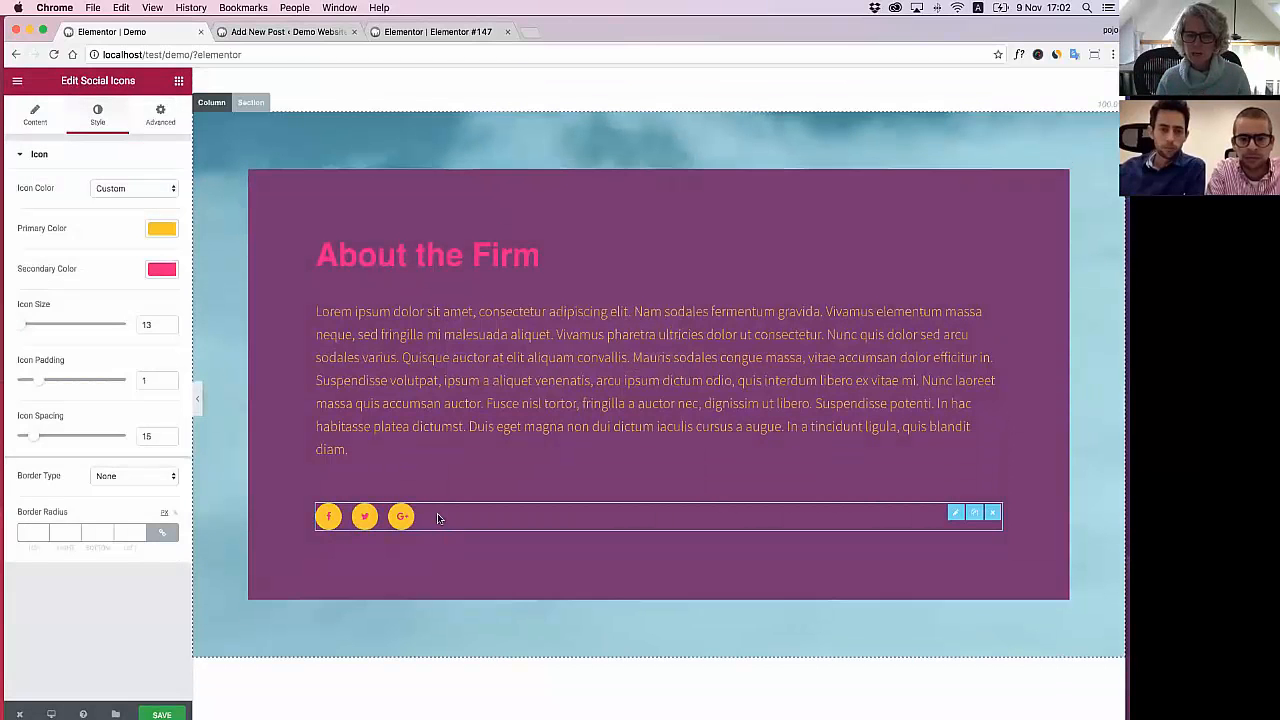
# Add a fourth social icon using the flickr symbol and save the page
pyautogui.click(36, 118)
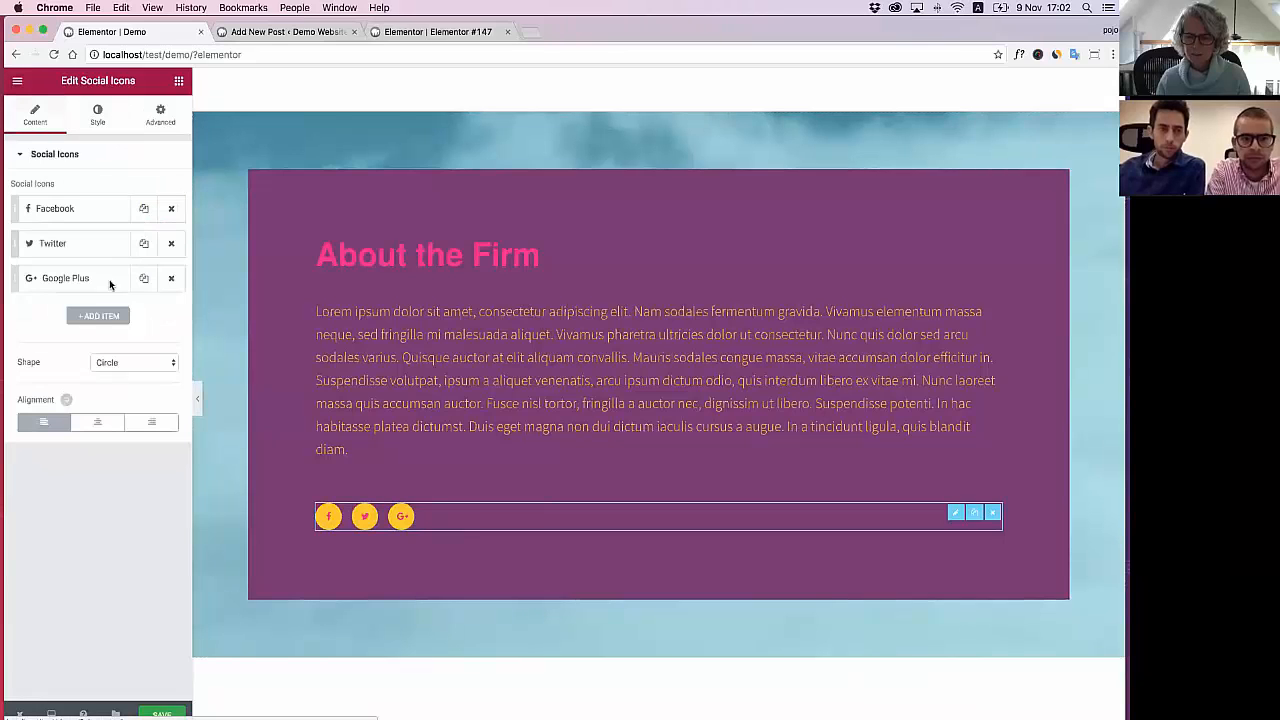
pyautogui.click(104, 316)
pyautogui.click(84, 366)
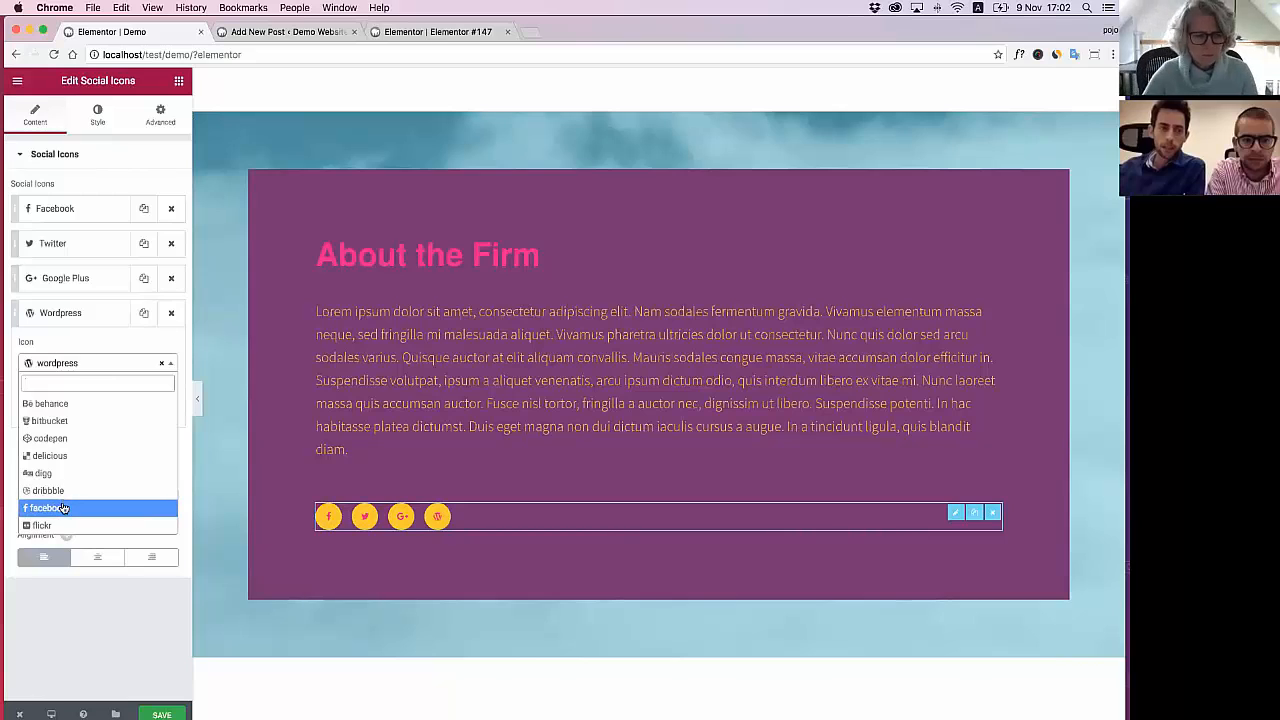
pyautogui.click(64, 526)
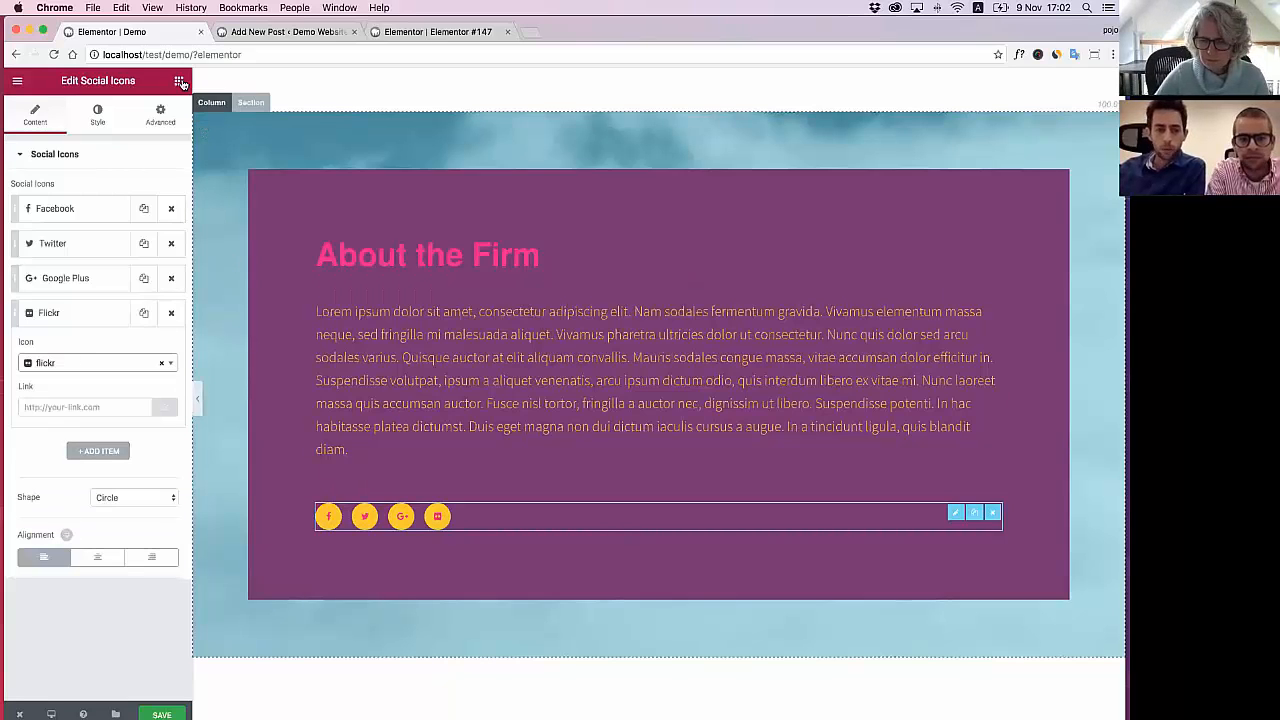
pyautogui.click(181, 83)
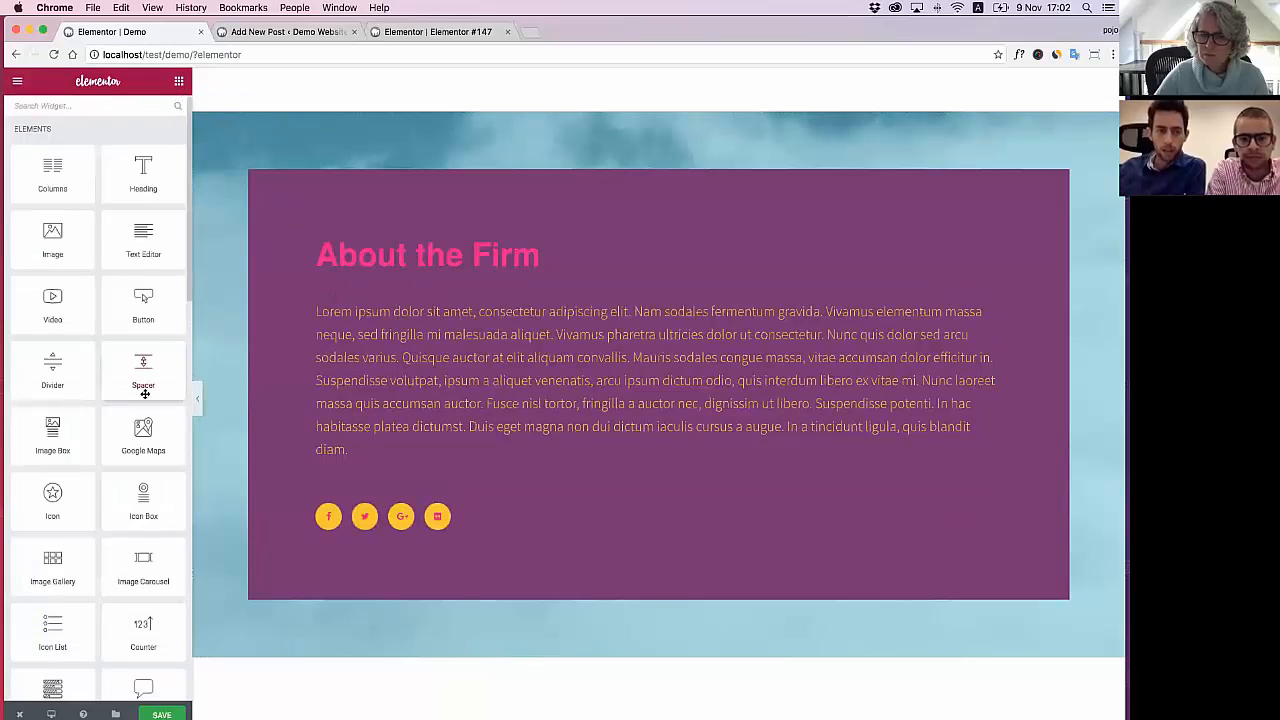
pyautogui.click(164, 714)
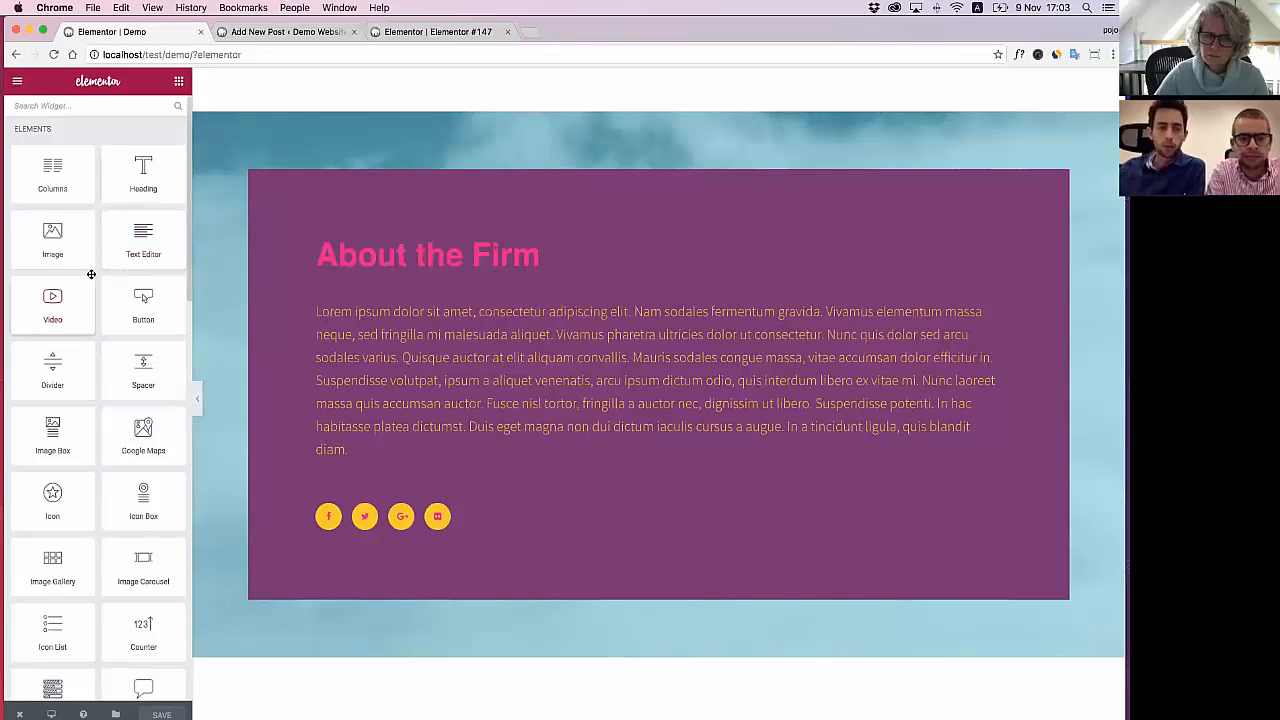
# Place a Divider widget between the About the Firm heading and its text, and set its weight to 3
pyautogui.moveTo(188, 372); pyautogui.dragTo(362, 290)
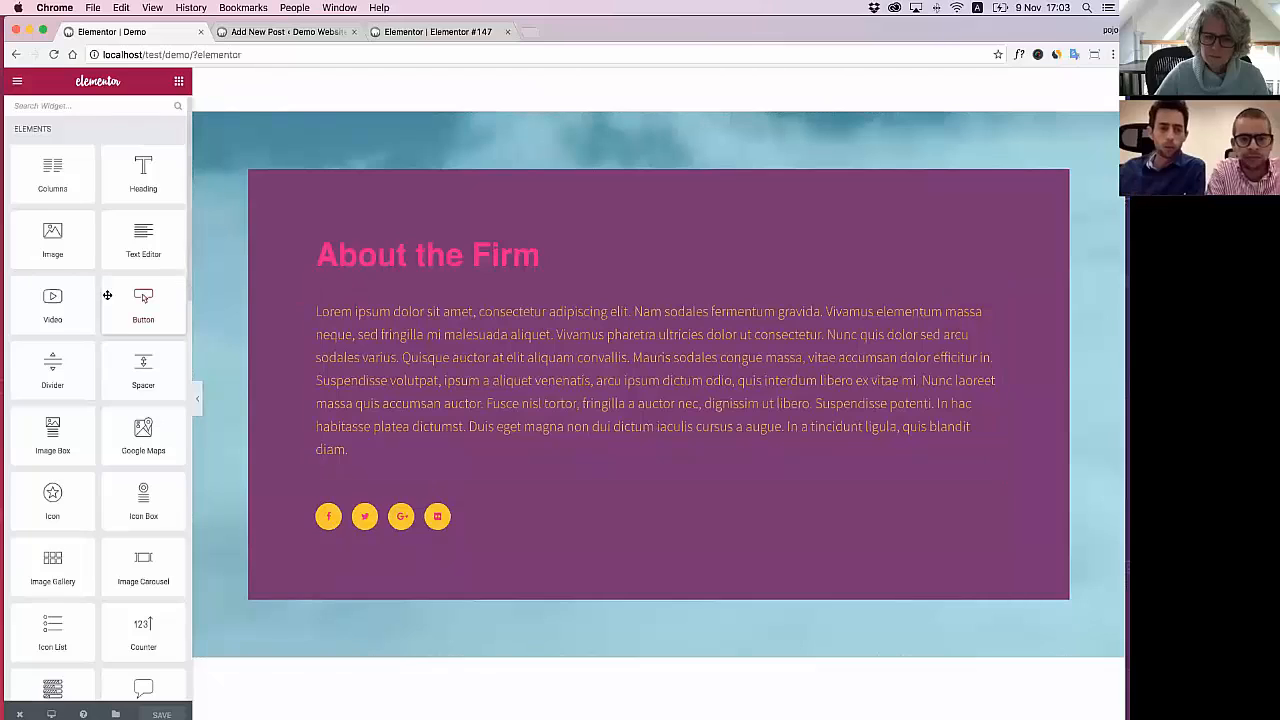
pyautogui.moveTo(54, 380); pyautogui.dragTo(346, 288)
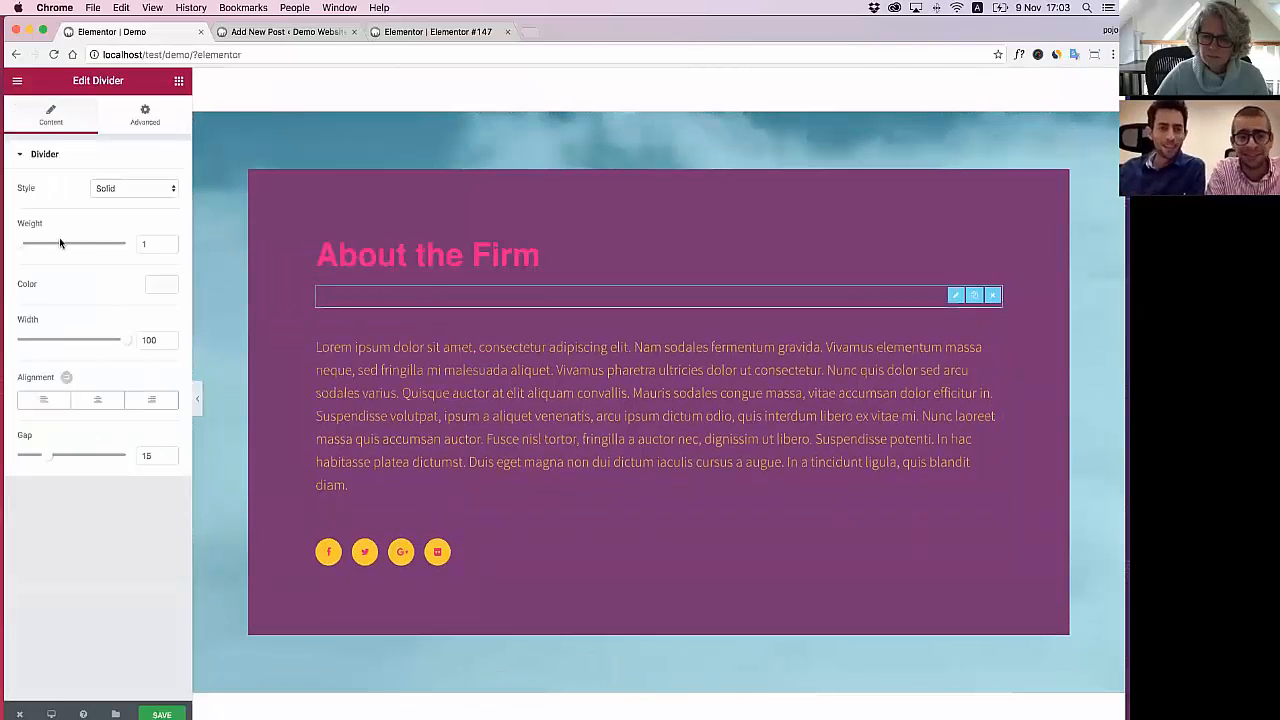
pyautogui.doubleClick(149, 243)
pyautogui.write('3')
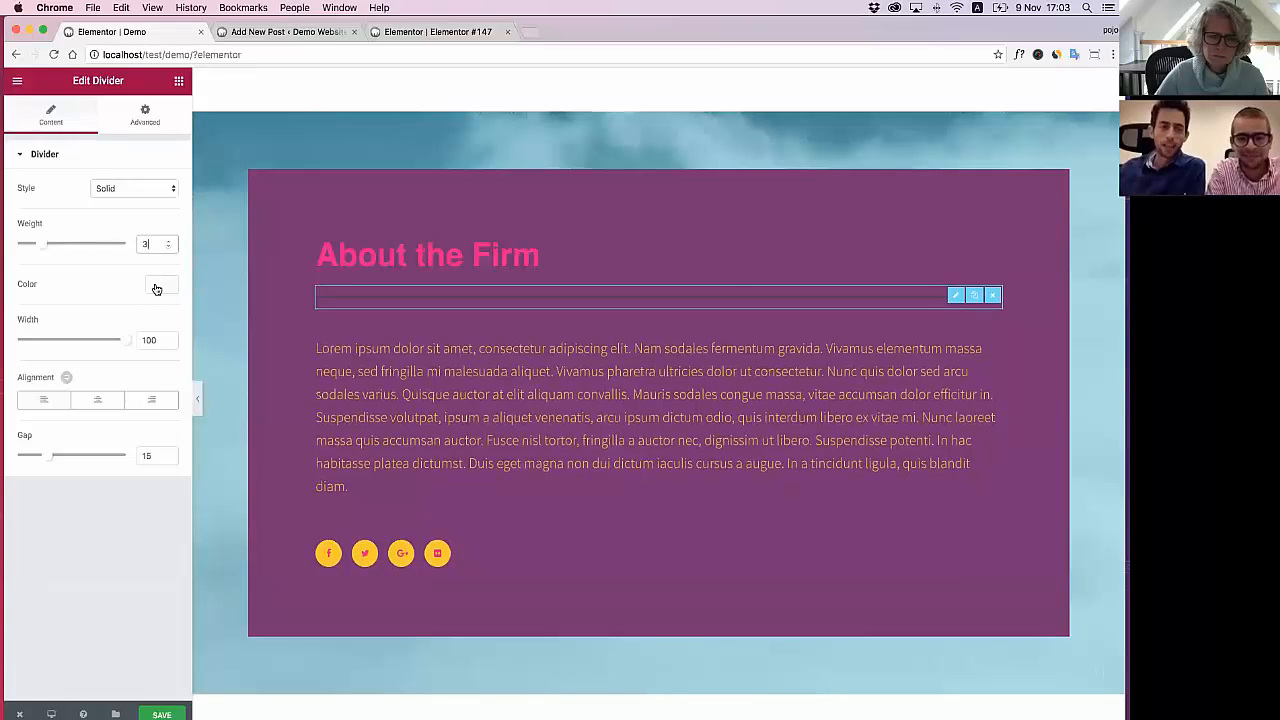
# Give the divider the light blue palette color and set its width to 10
pyautogui.click(158, 285)
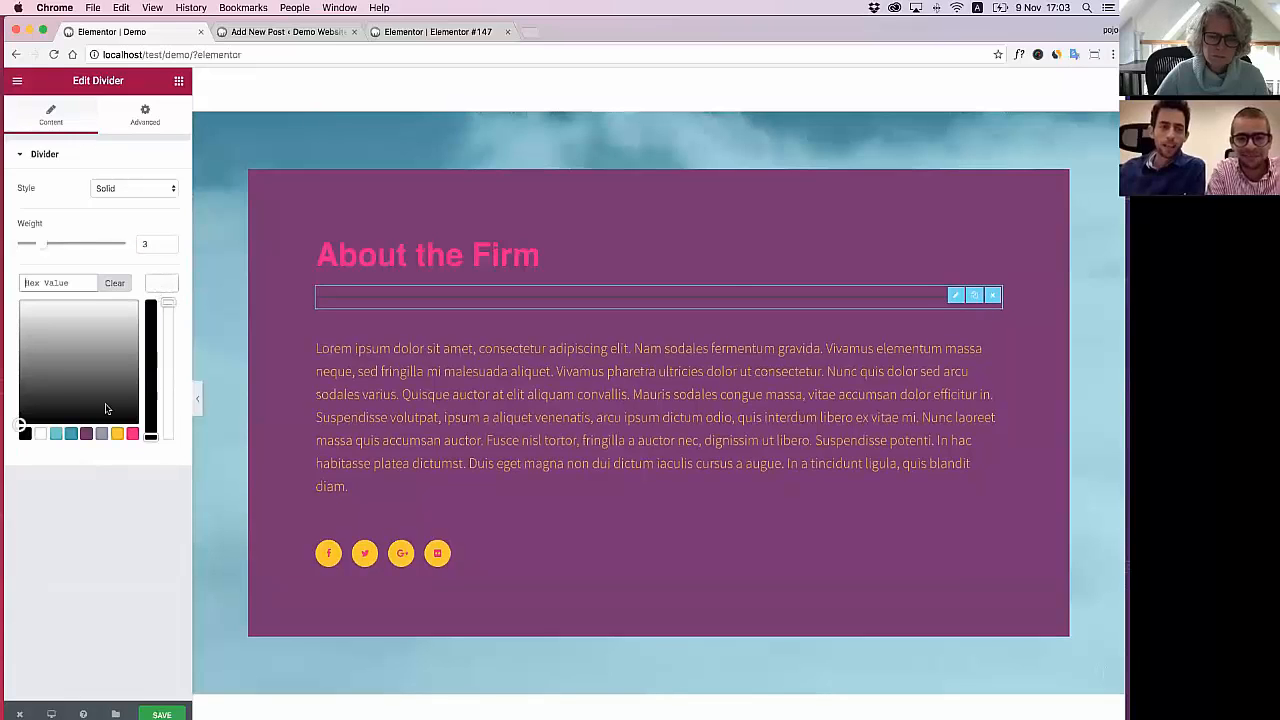
pyautogui.click(55, 433)
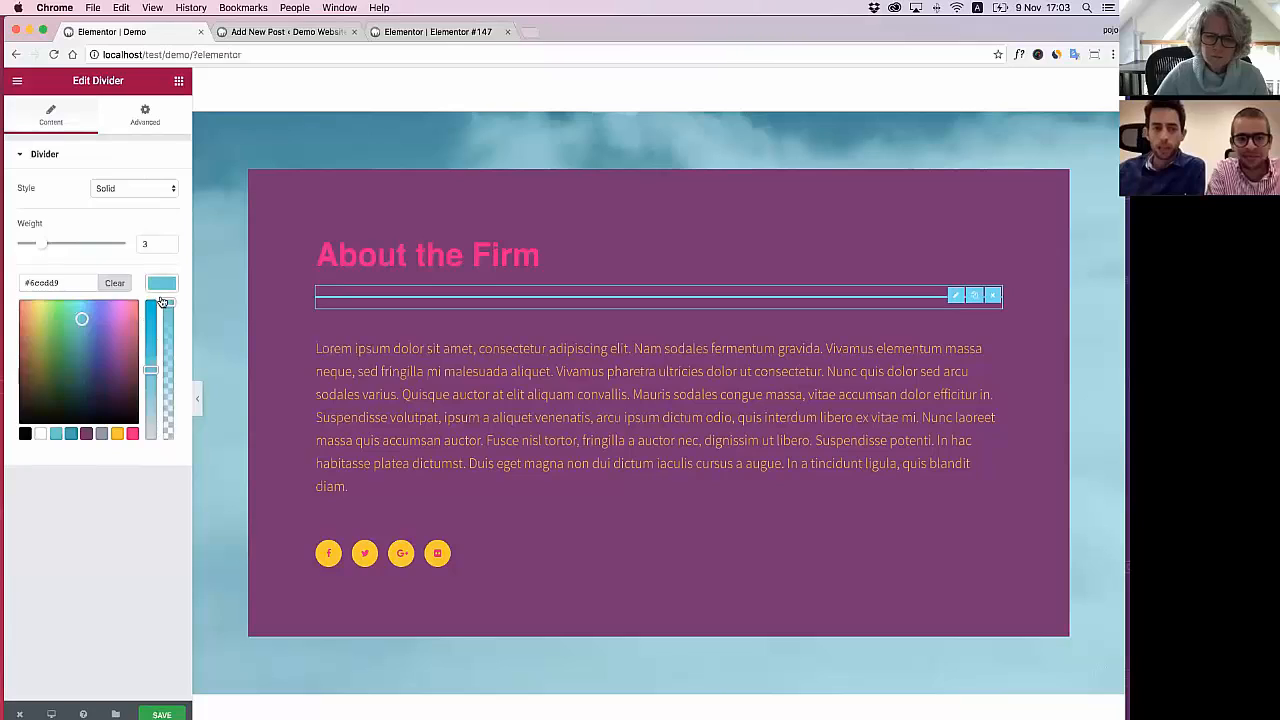
pyautogui.click(161, 284)
pyautogui.moveTo(123, 342); pyautogui.dragTo(28, 350)
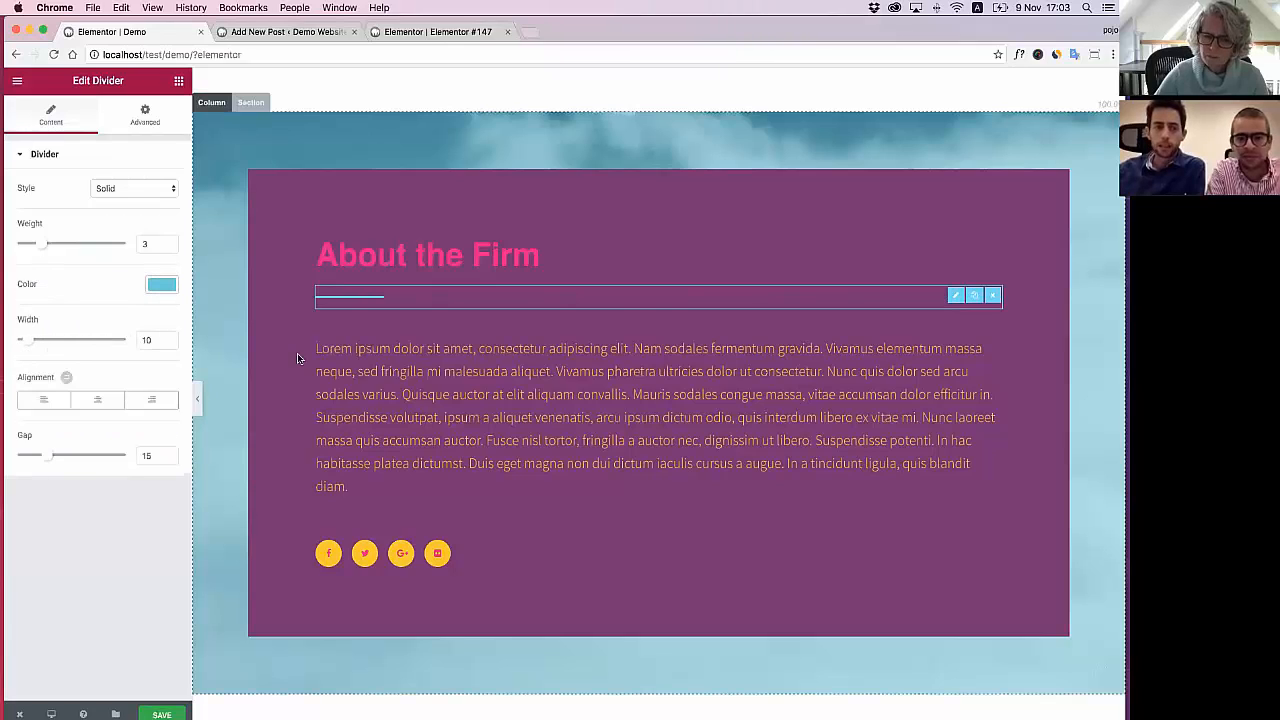
# Center the About the Firm heading
pyautogui.click(421, 417)
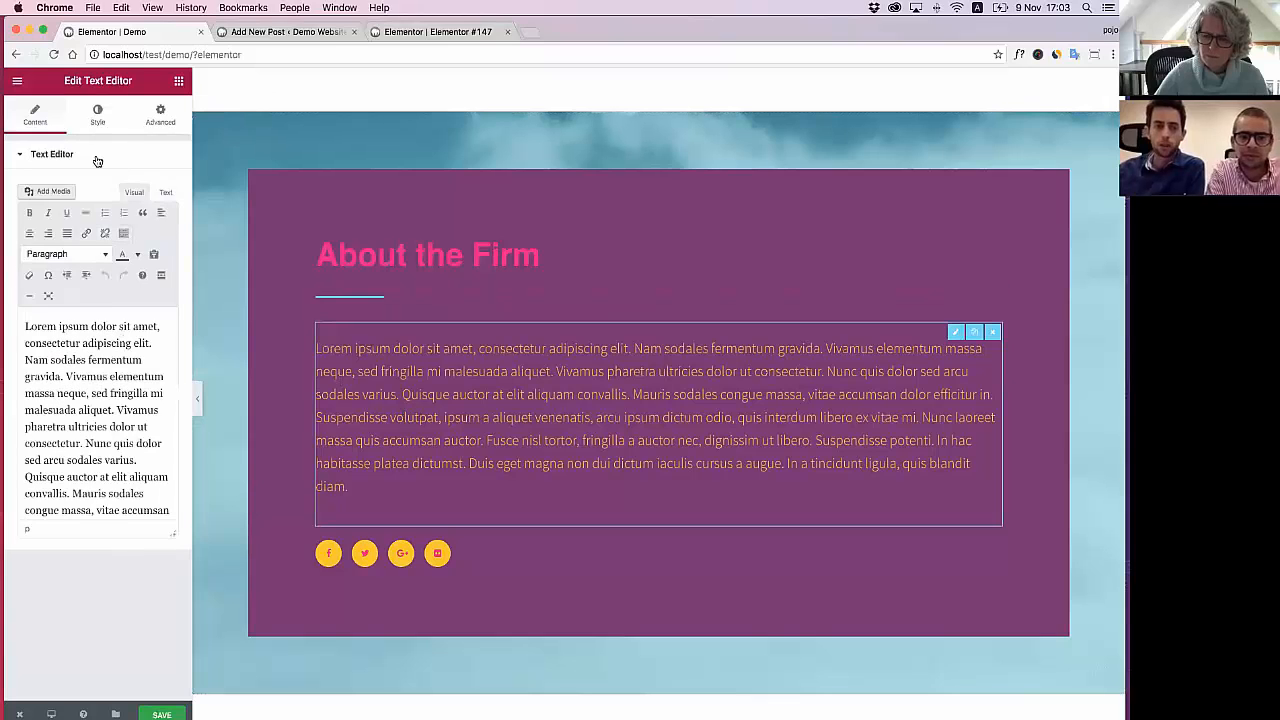
pyautogui.click(97, 112)
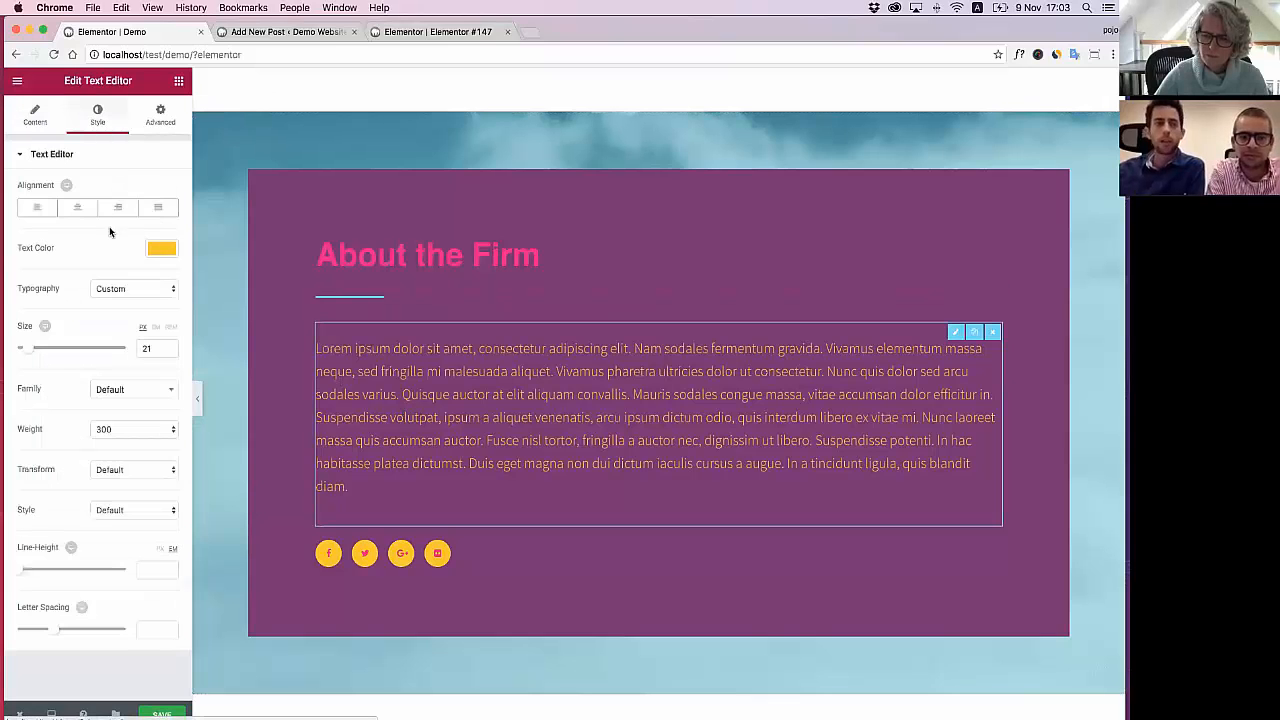
pyautogui.click(330, 256)
pyautogui.click(98, 125)
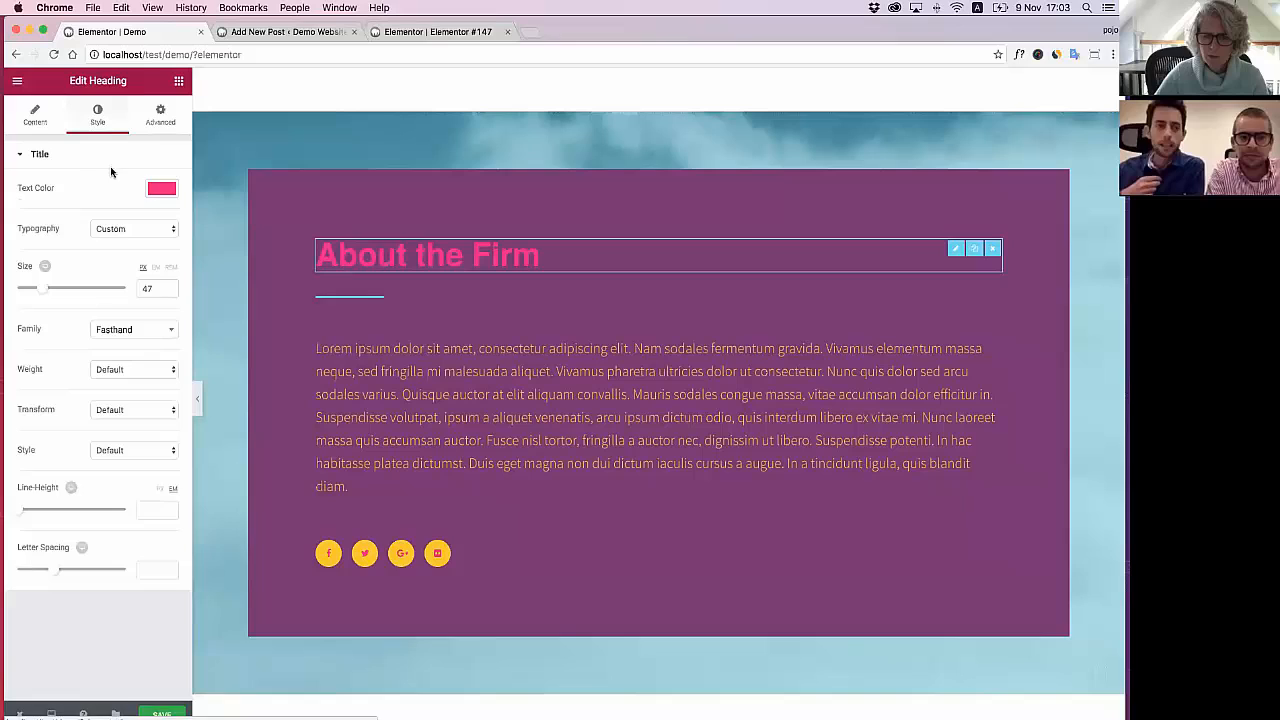
pyautogui.click(35, 115)
pyautogui.click(95, 443)
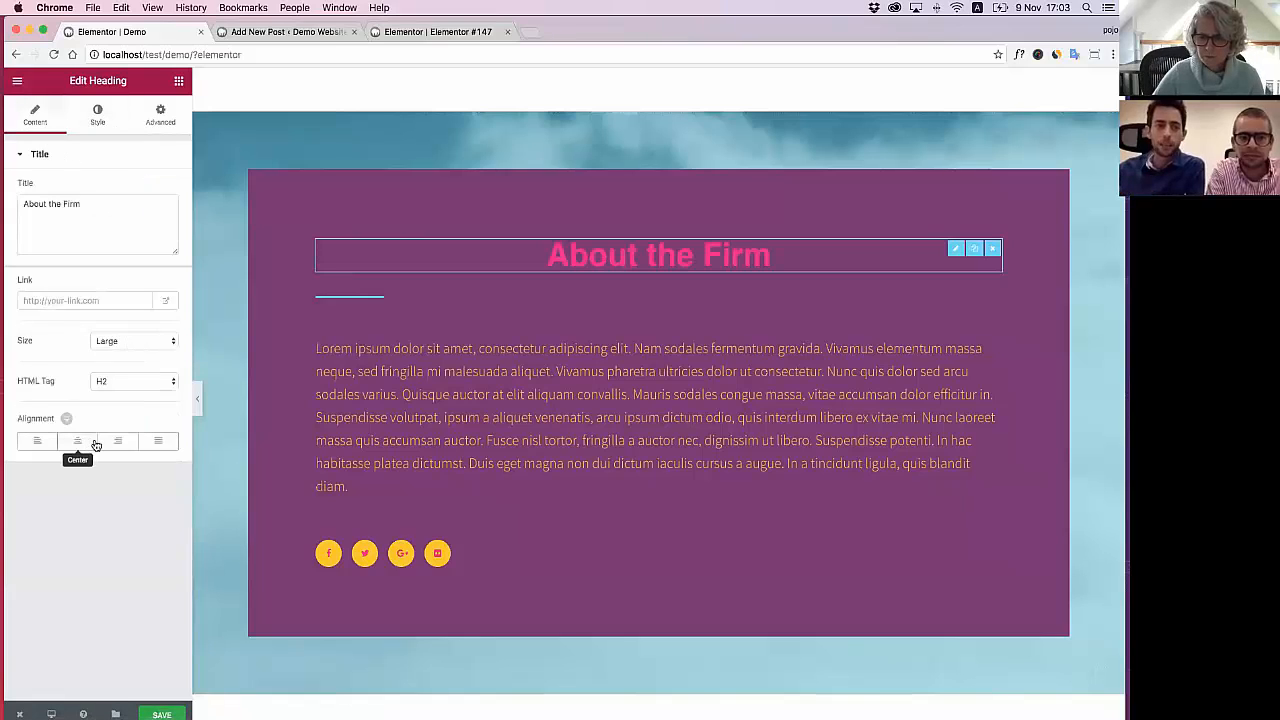
# Center the divider below the heading and the row of social icons
pyautogui.click(346, 297)
pyautogui.click(95, 401)
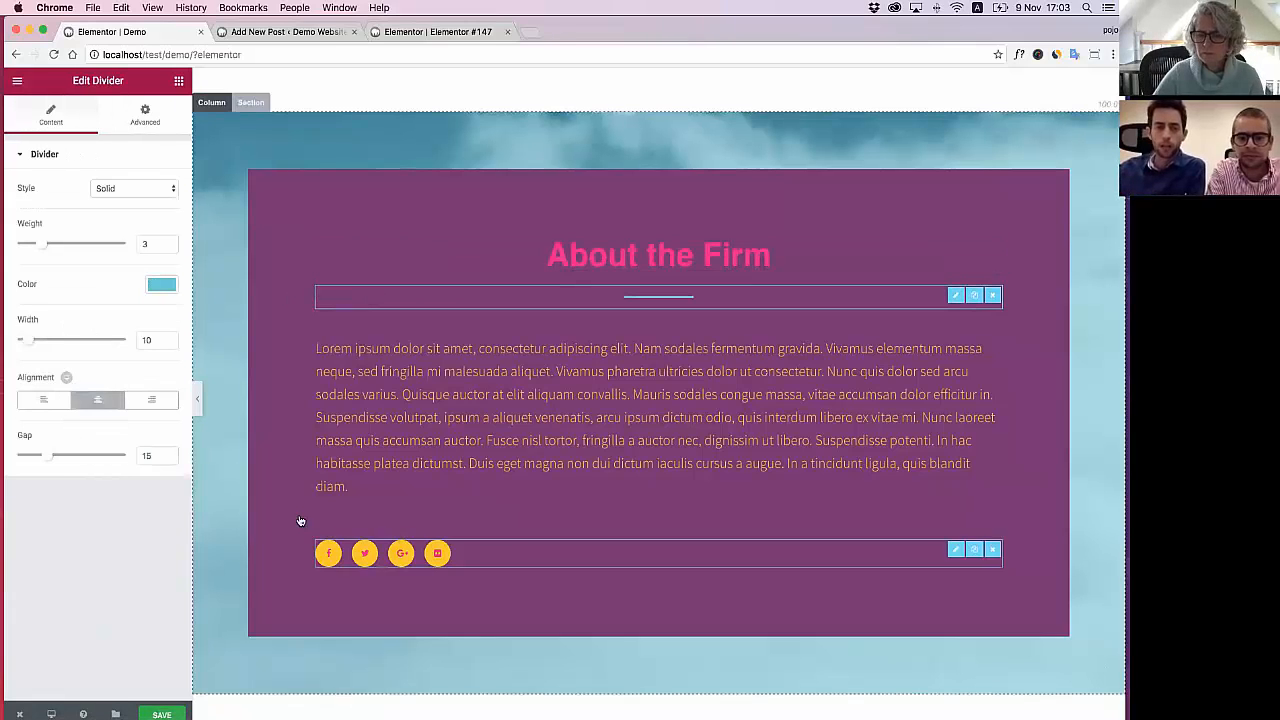
pyautogui.click(465, 556)
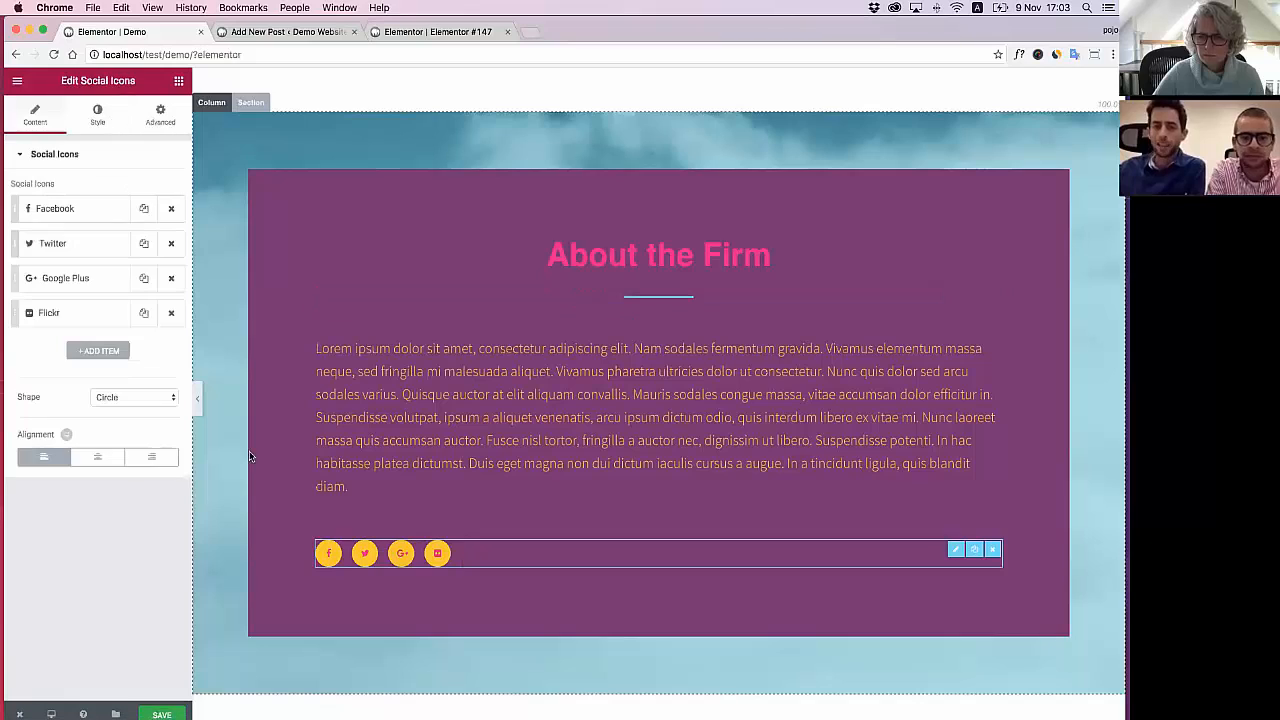
pyautogui.click(97, 456)
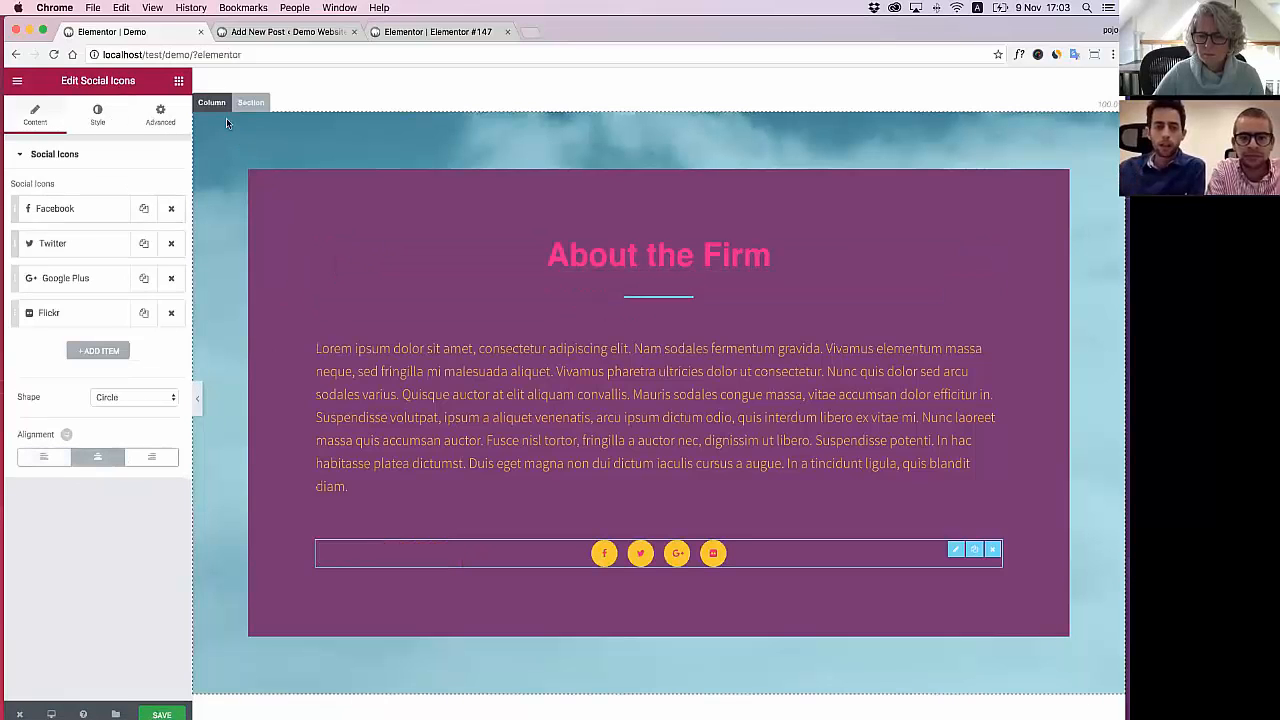
# Unlink the column's padding values and set the left and right padding to 200 px each
pyautogui.click(211, 102)
pyautogui.click(145, 114)
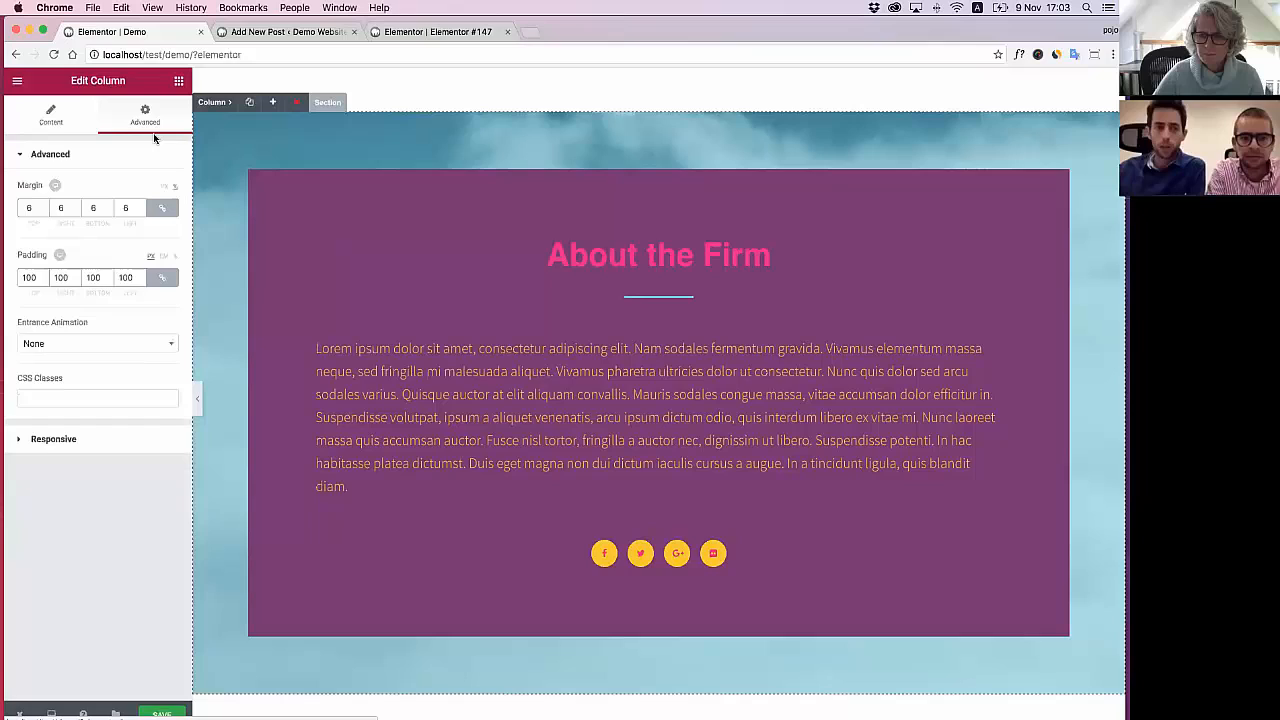
pyautogui.click(162, 281)
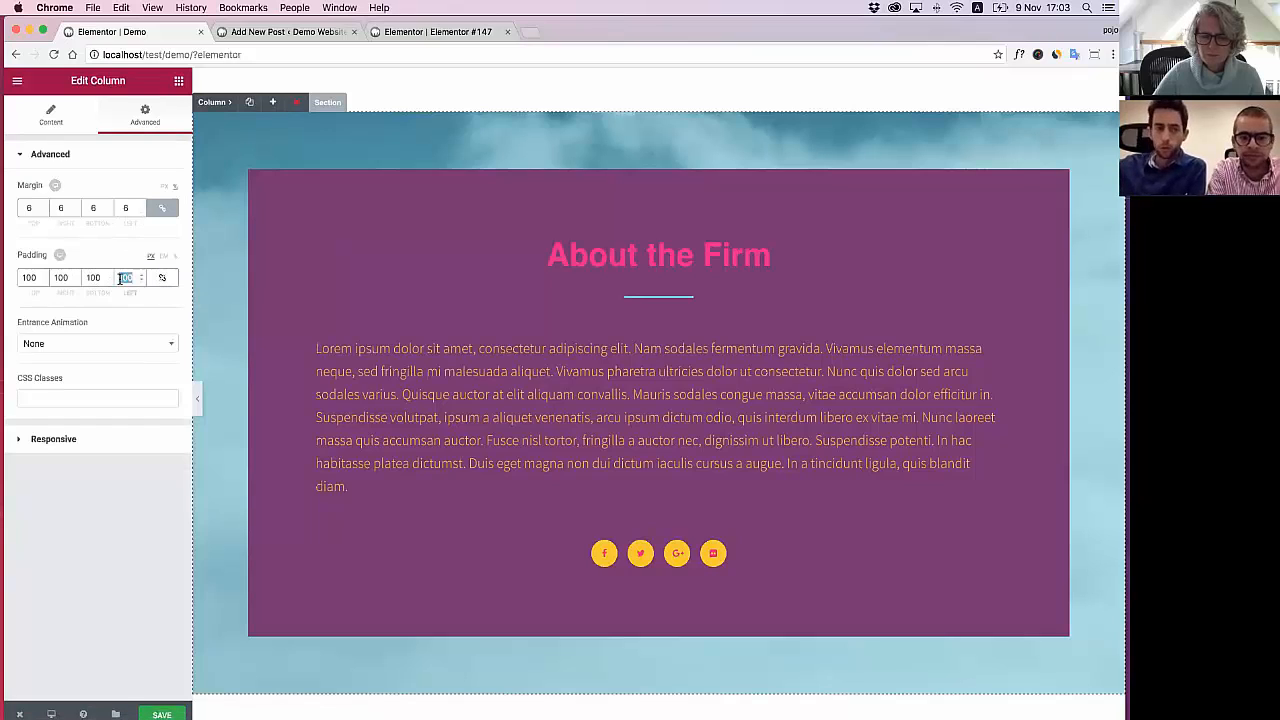
pyautogui.write('200')
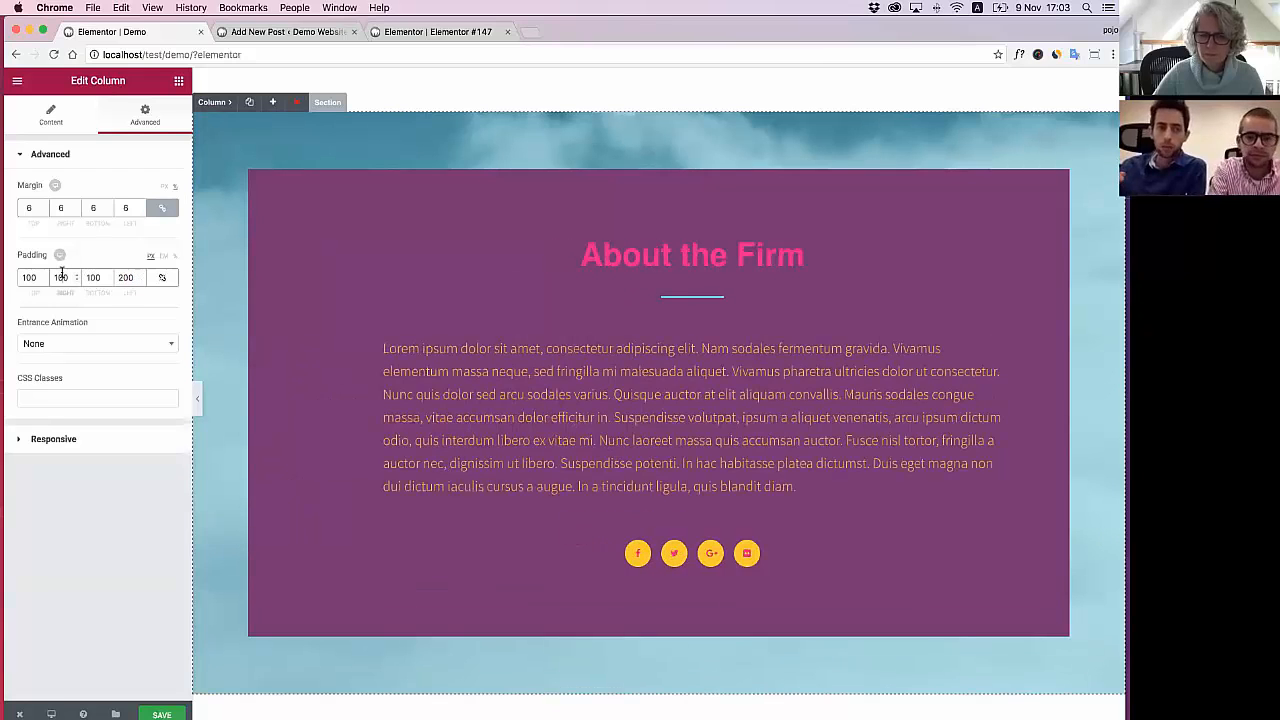
pyautogui.doubleClick(62, 277)
pyautogui.write('200')
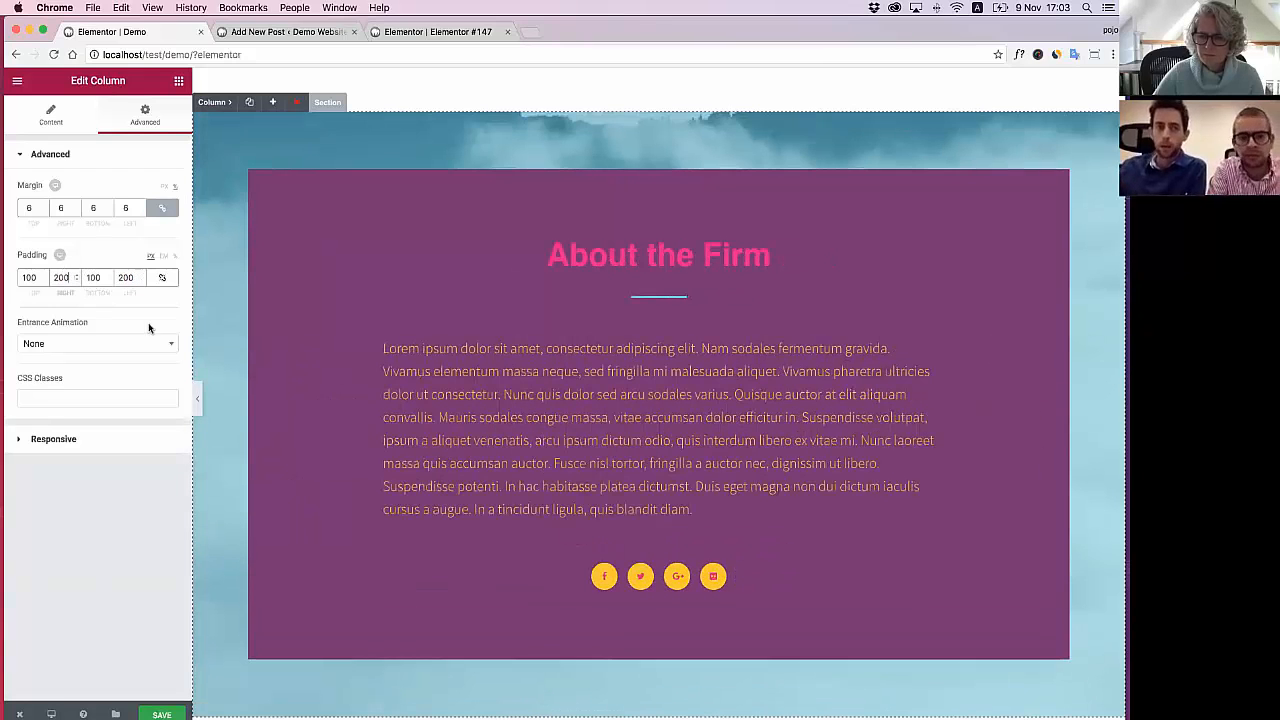
# Center the text of the About the Firm paragraph and preview the section without the editing panel
pyautogui.click(405, 352)
pyautogui.click(97, 118)
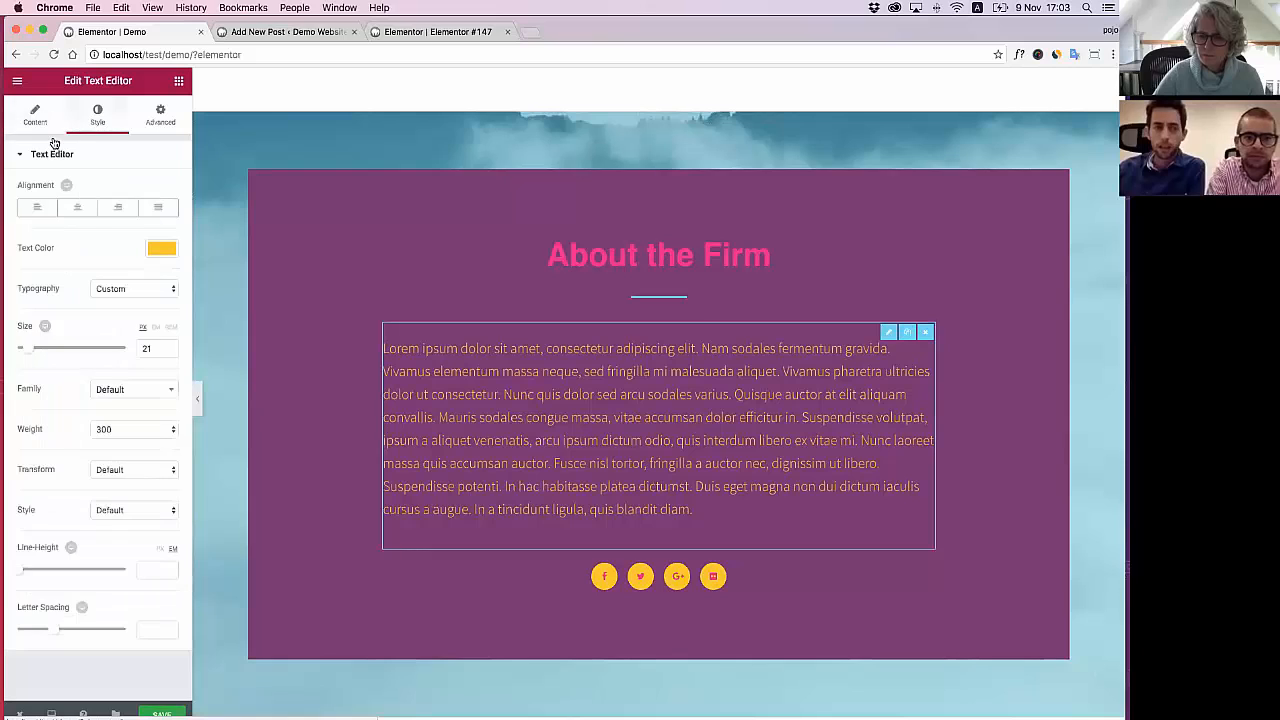
pyautogui.click(79, 207)
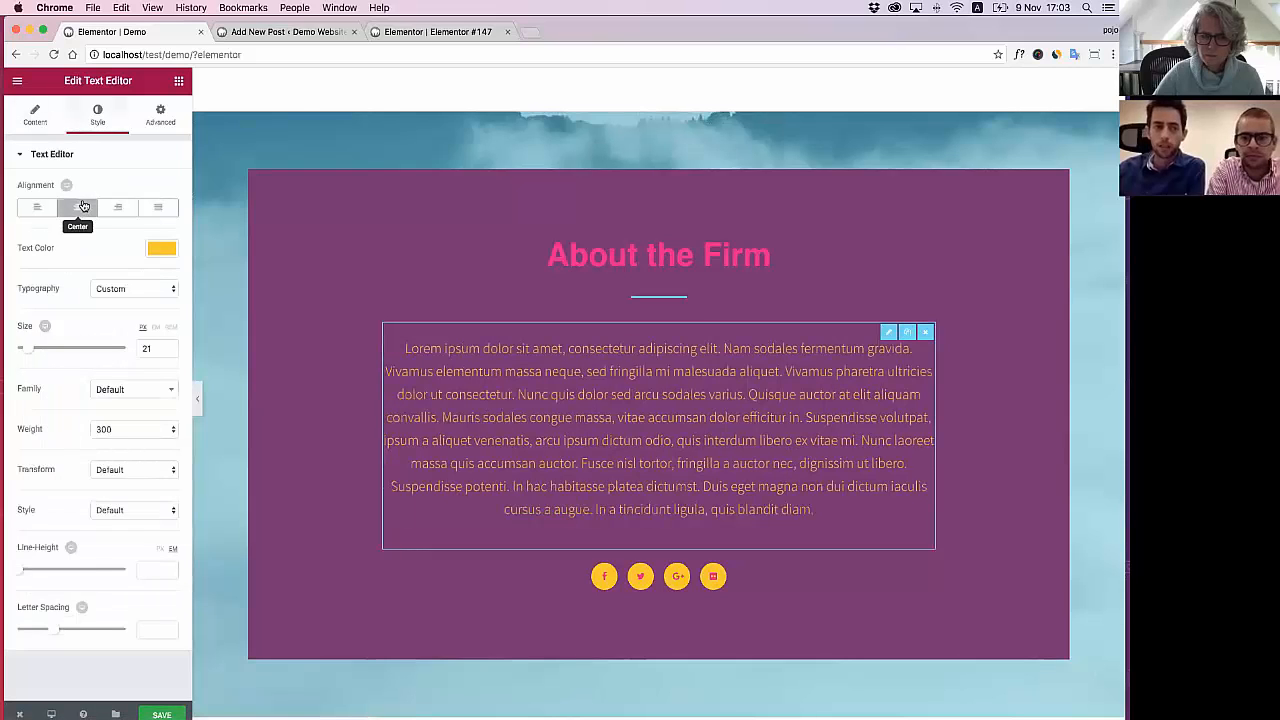
pyautogui.click(196, 389)
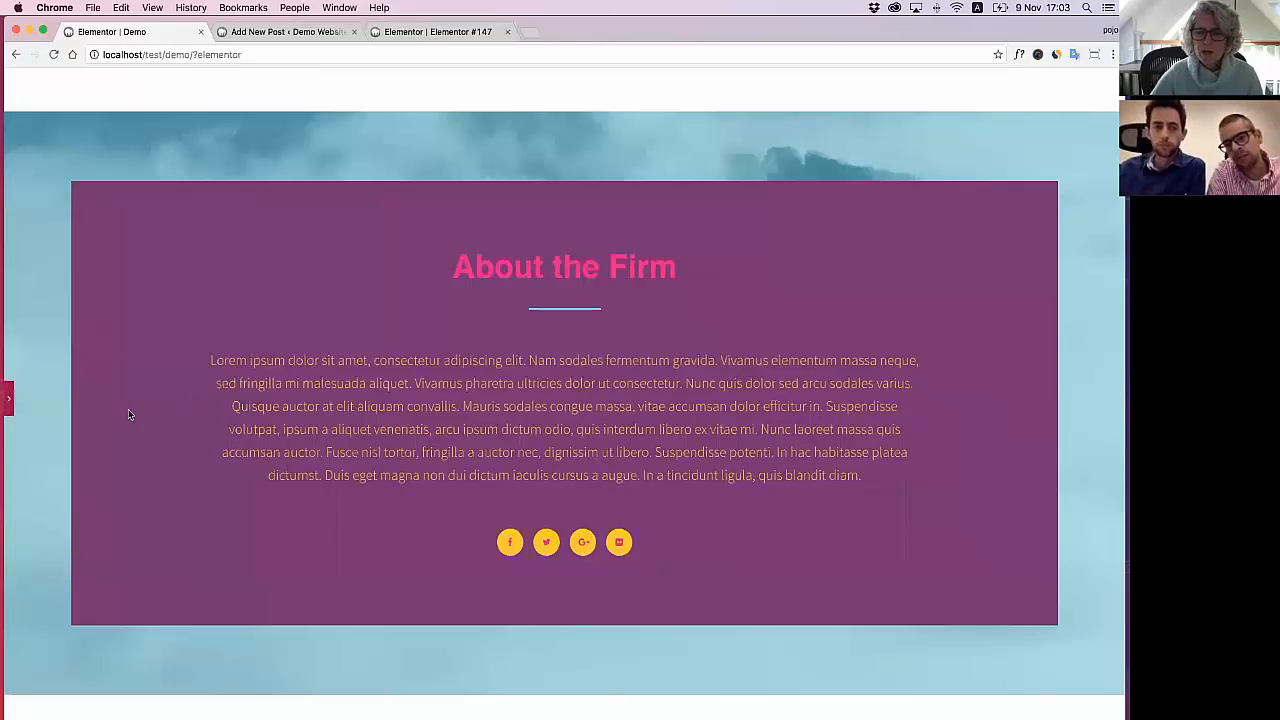
pyautogui.click(8, 400)
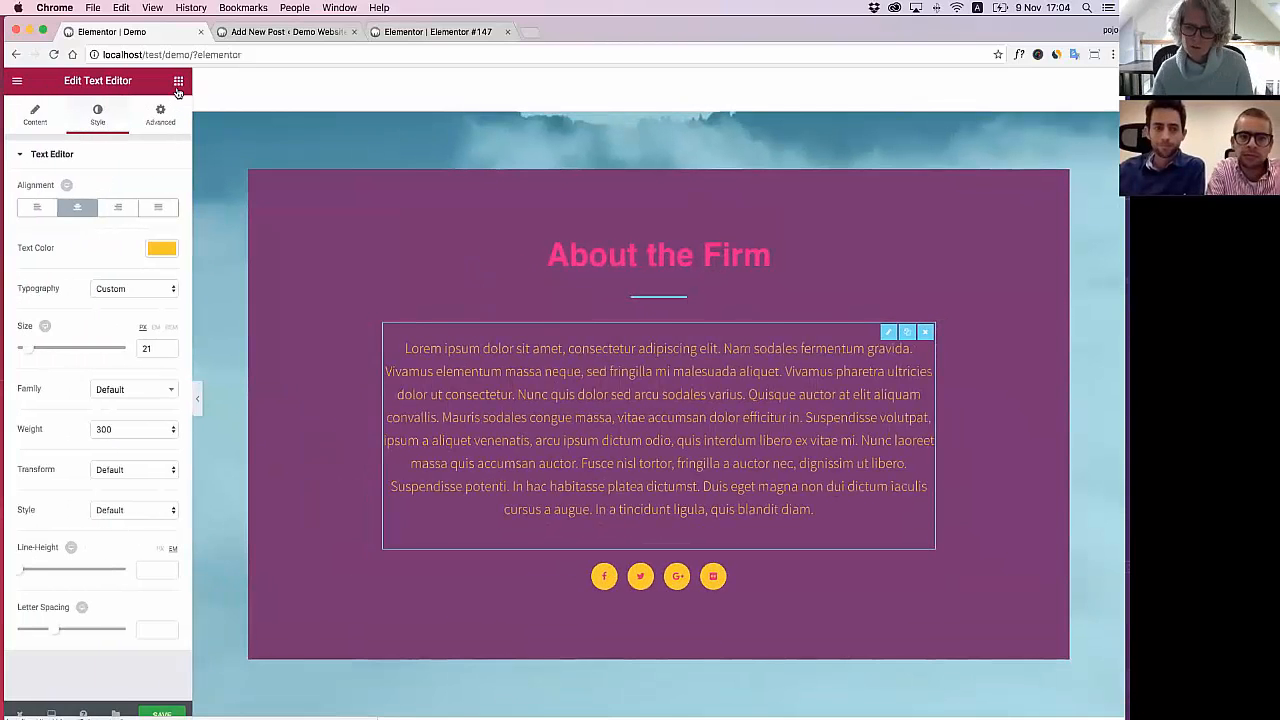
pyautogui.click(180, 83)
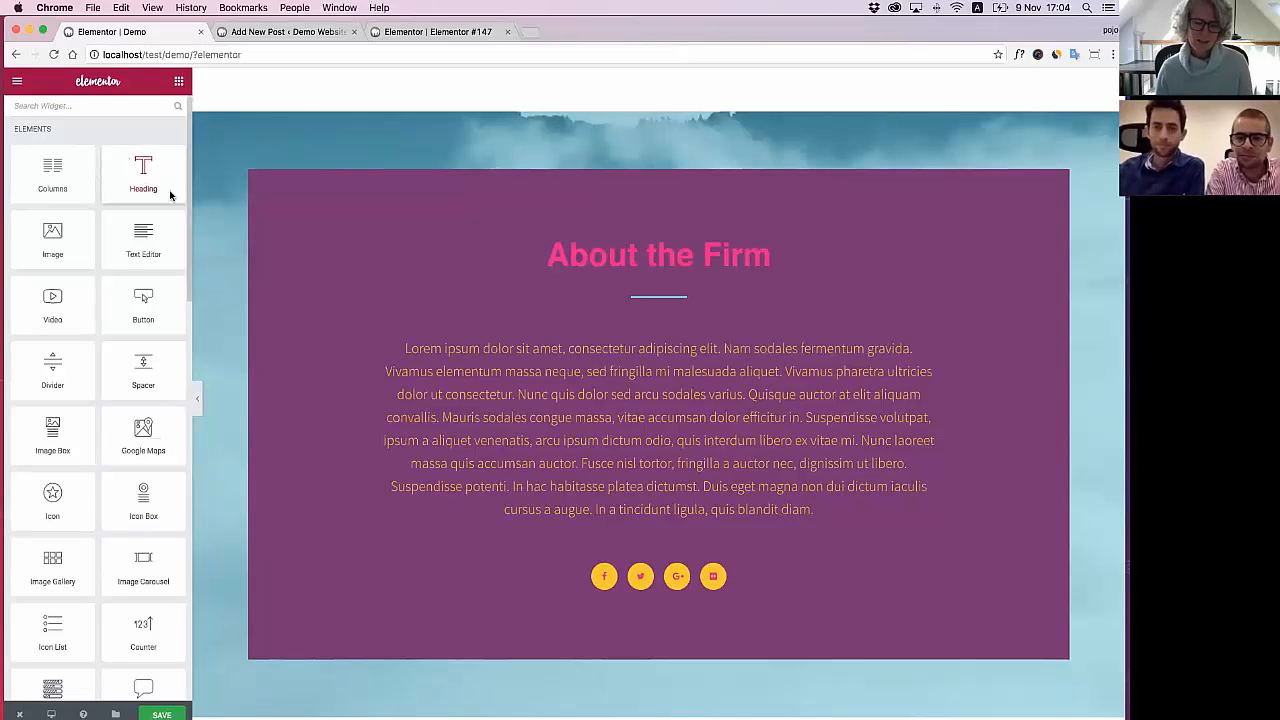
pyautogui.scroll(-1, 226, 241)
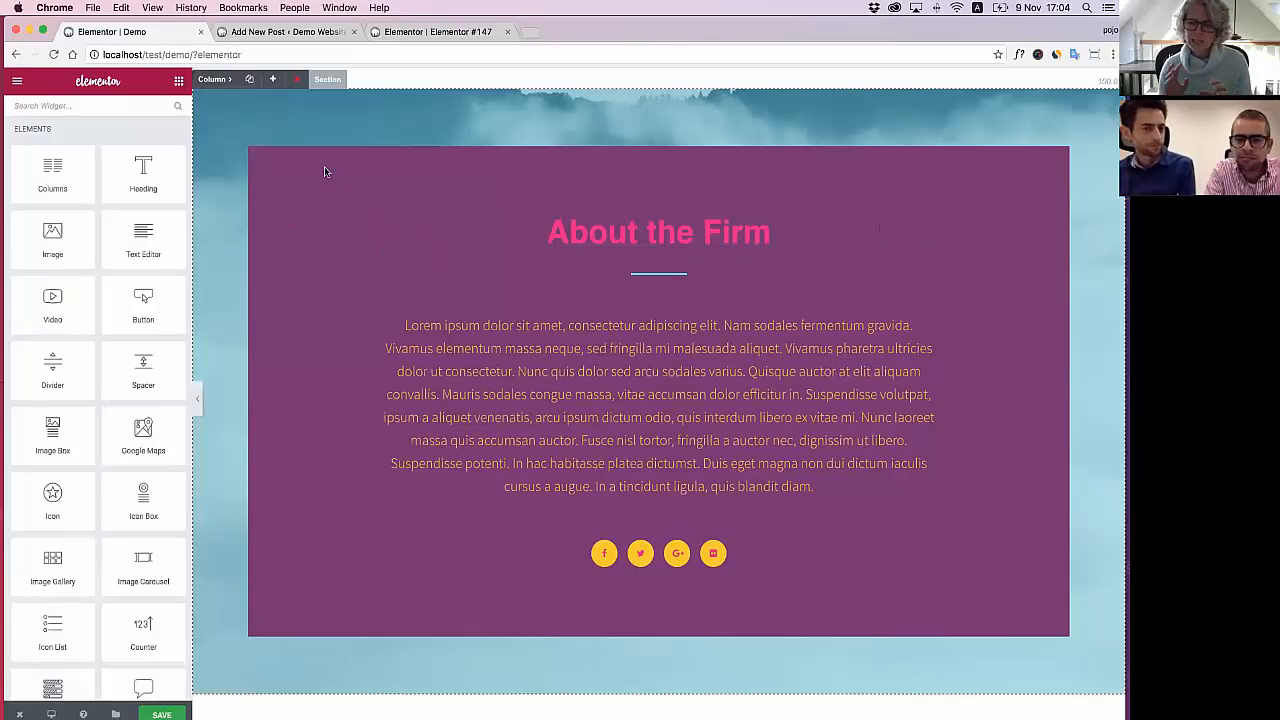
# Enable the box shadow on the About the Firm column and raise its blur to 41
pyautogui.click(196, 125)
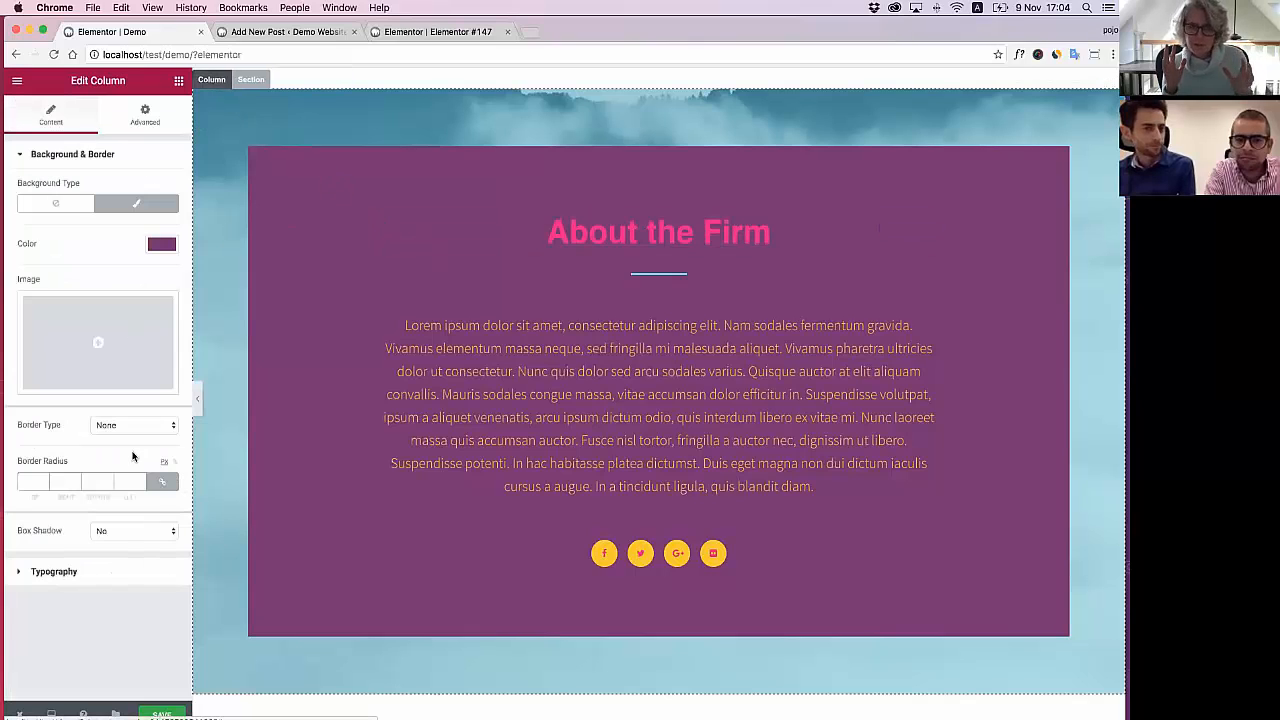
pyautogui.click(126, 530)
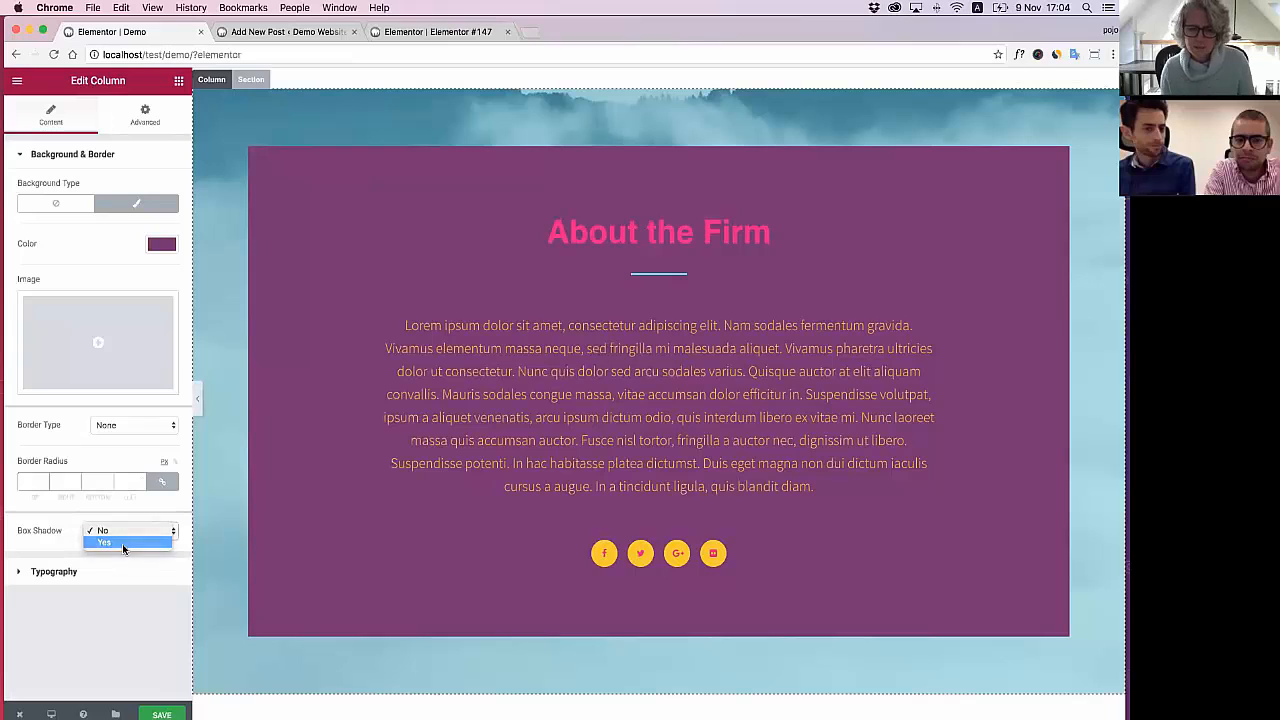
pyautogui.click(123, 545)
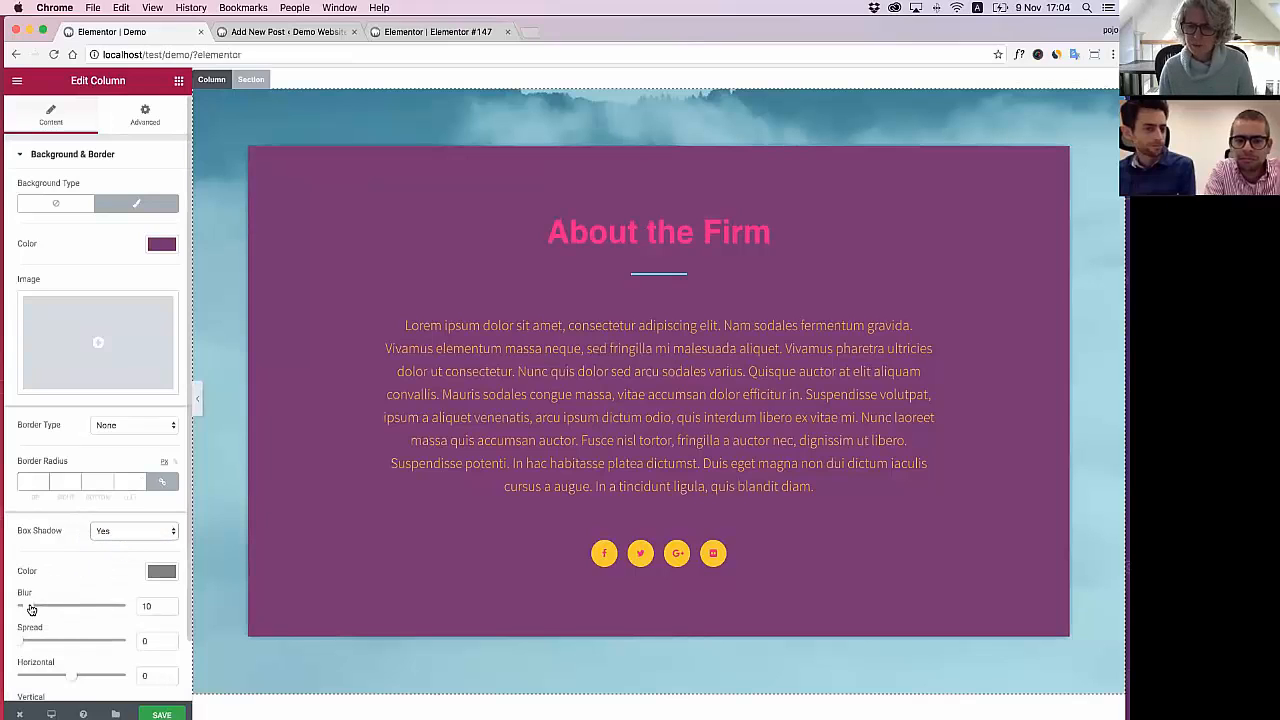
pyautogui.moveTo(31, 608); pyautogui.dragTo(66, 606)
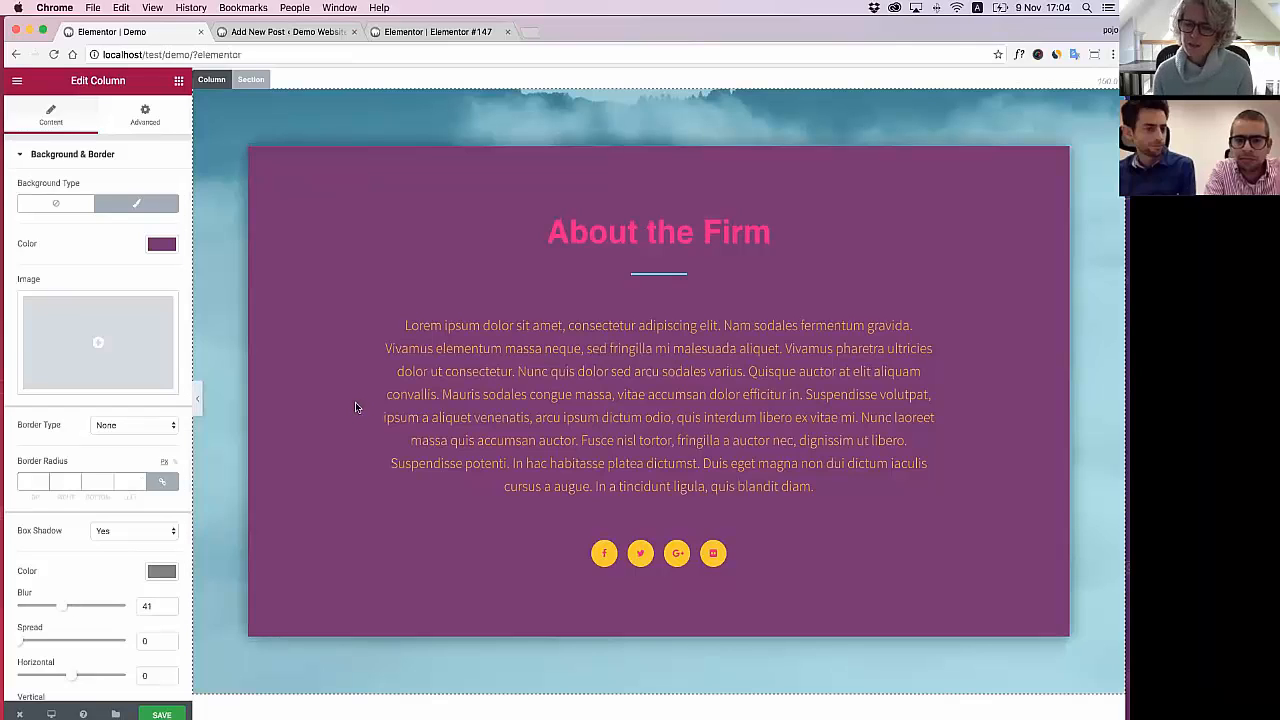
# Try the pink, yellow and light blue palette colors on the box shadow, settle on black and set the blur to 50
pyautogui.click(155, 571)
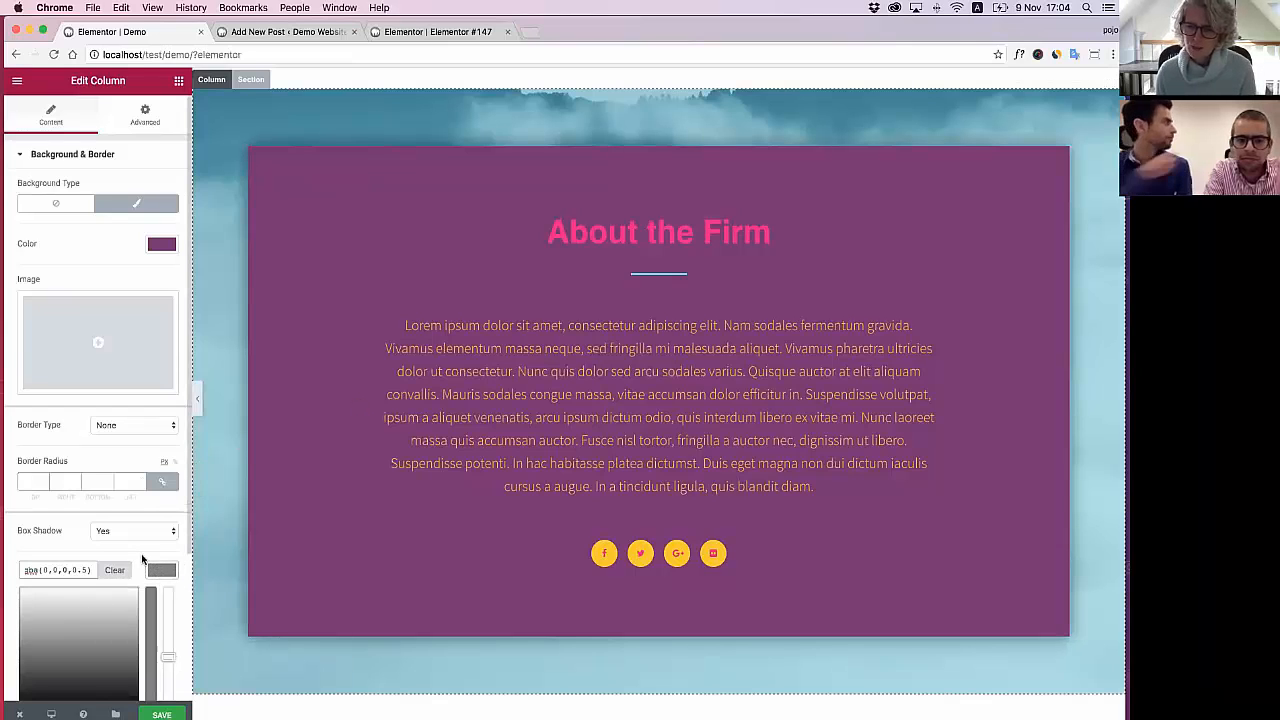
pyautogui.scroll(-2, 150, 562)
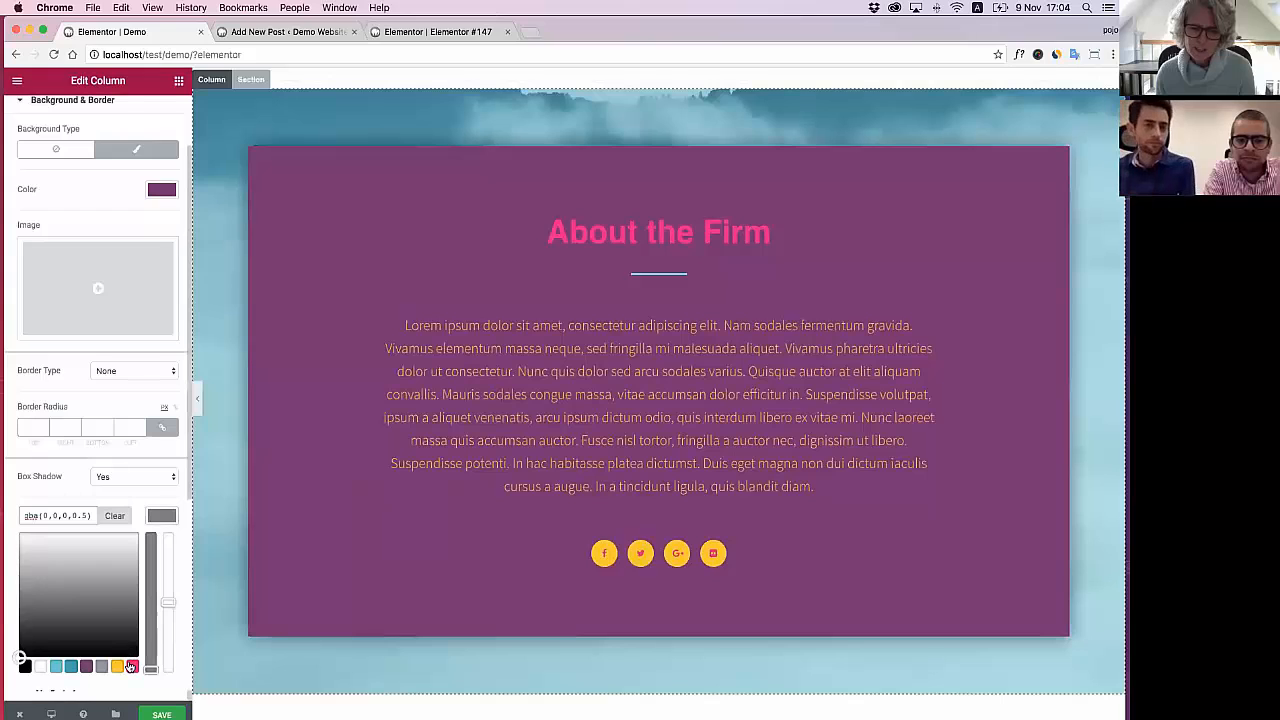
pyautogui.click(131, 666)
pyautogui.click(118, 667)
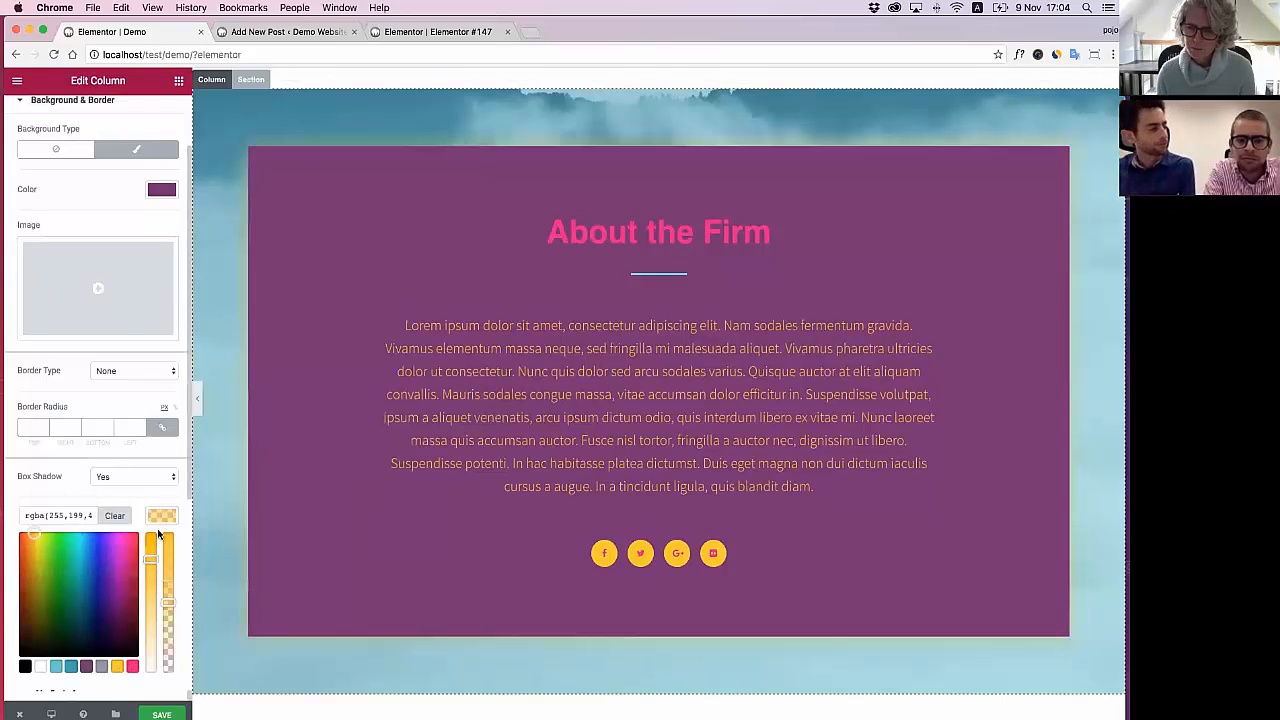
pyautogui.click(56, 666)
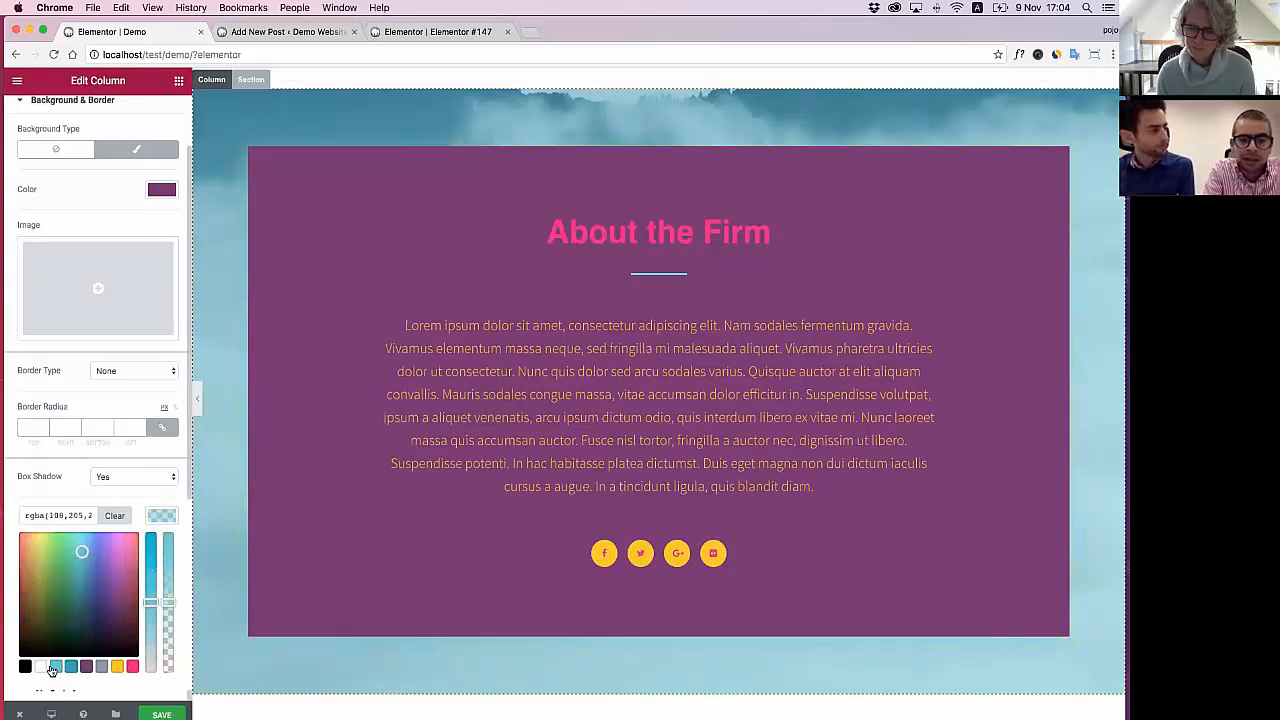
pyautogui.click(25, 667)
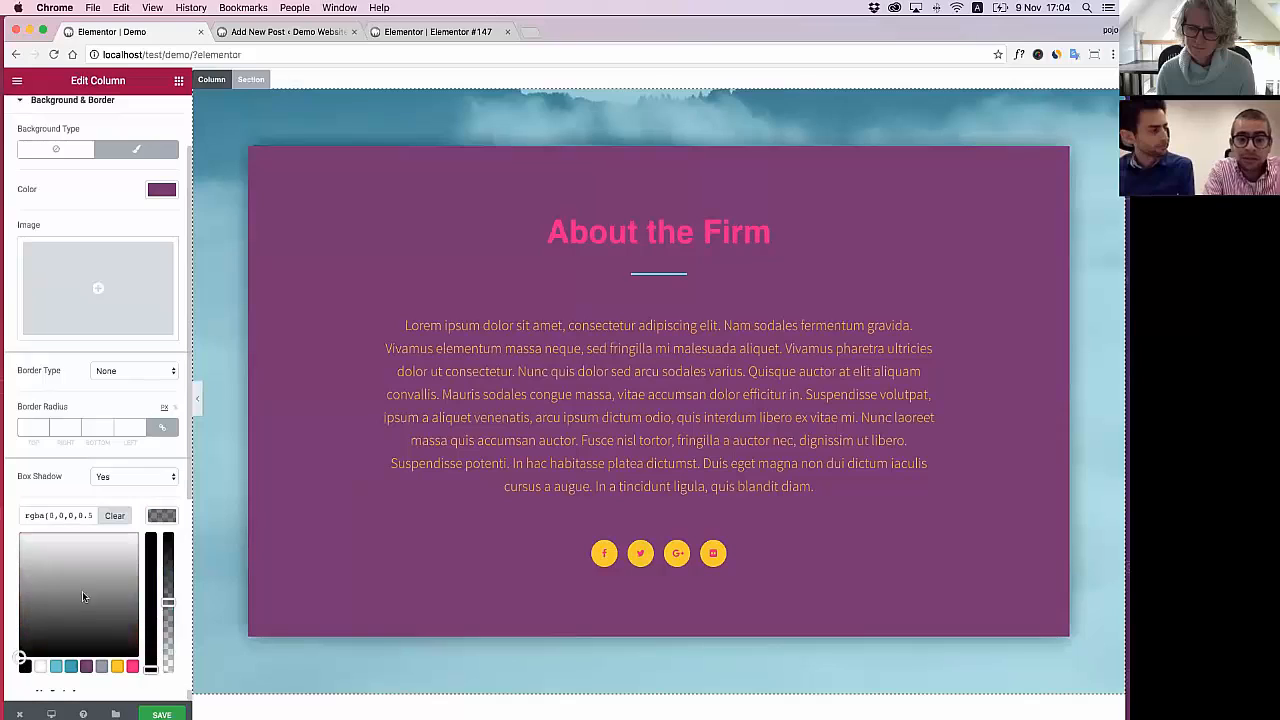
pyautogui.click(159, 516)
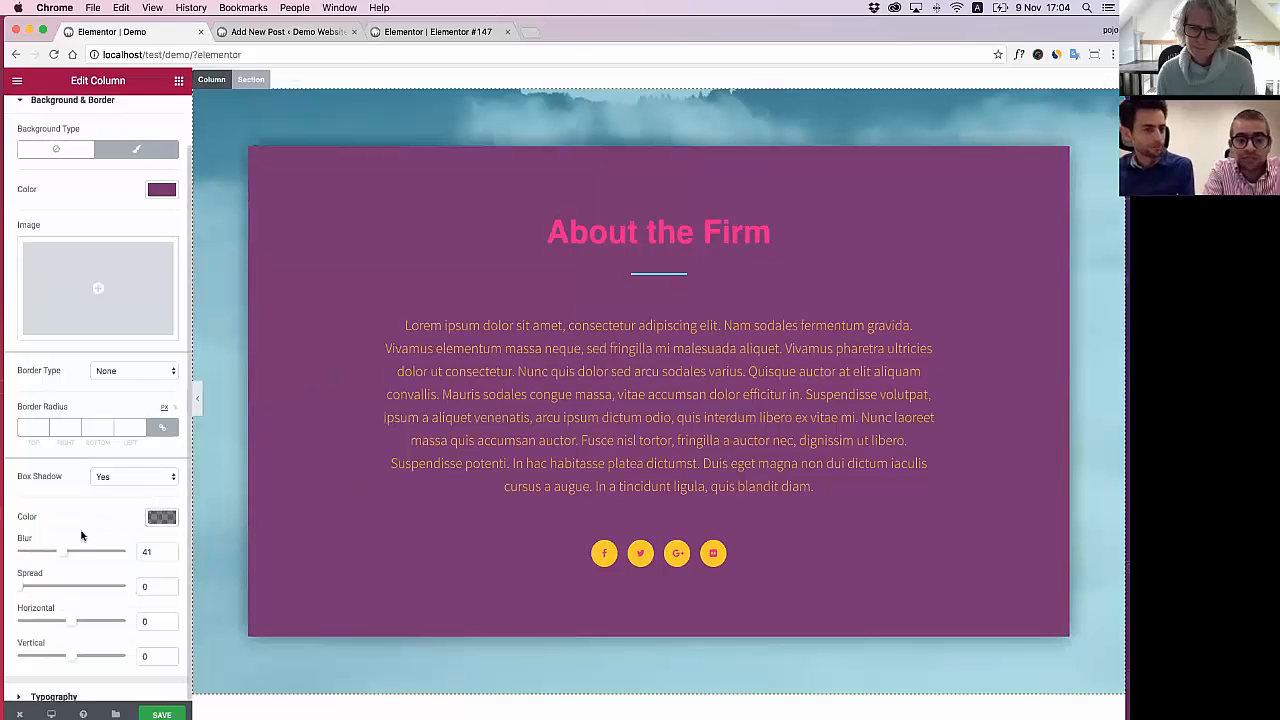
pyautogui.moveTo(63, 551); pyautogui.dragTo(73, 555)
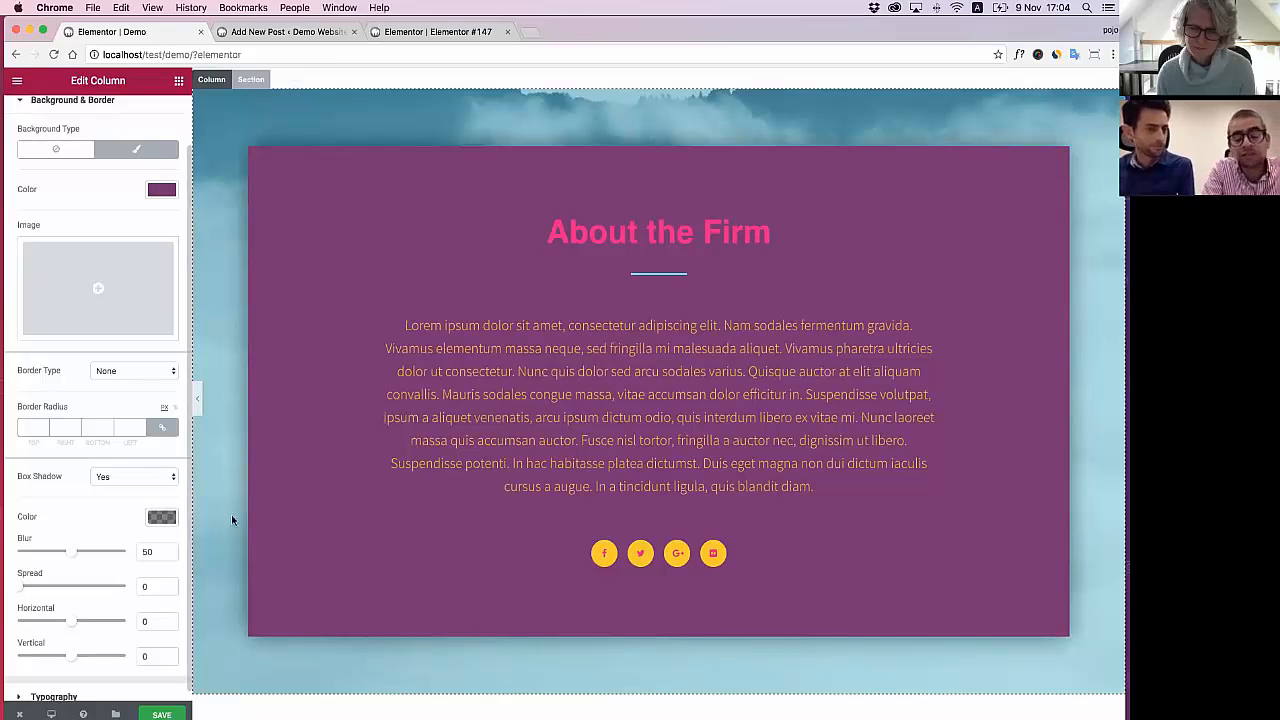
# Remove the About the Firm section's background image and its background overlay
pyautogui.scroll(1, 316, 250)
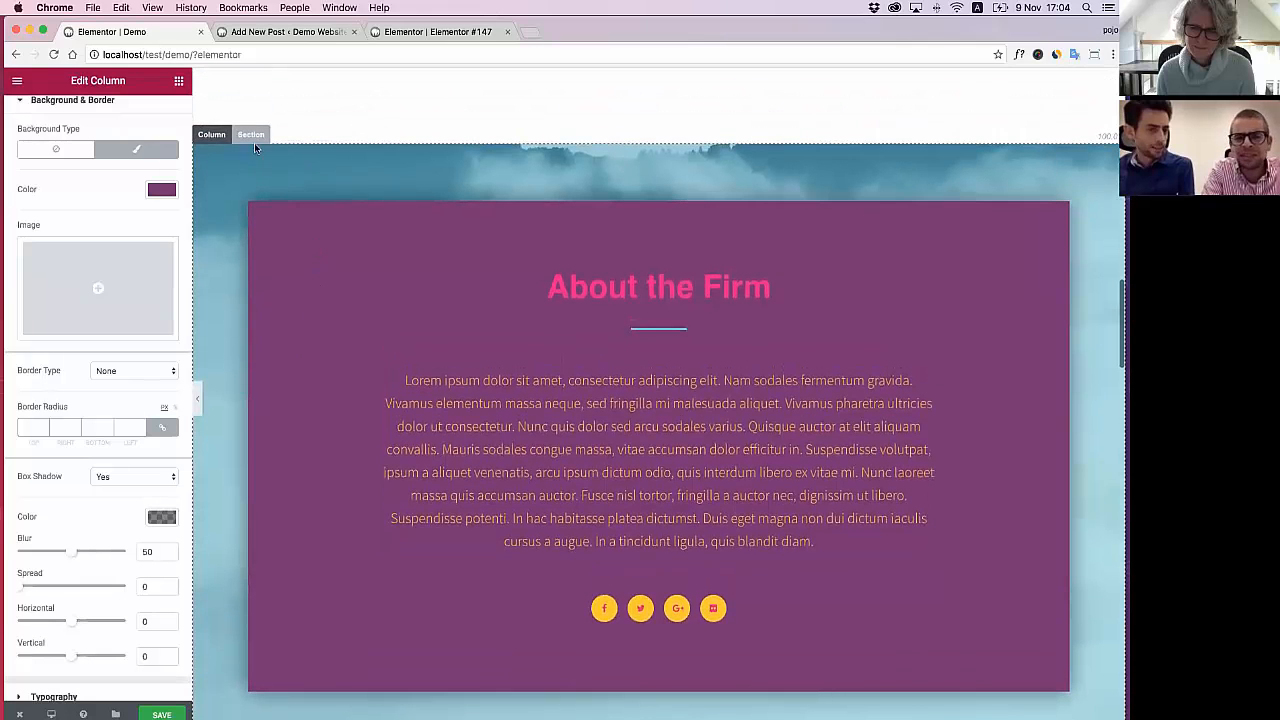
pyautogui.moveTo(278, 140)
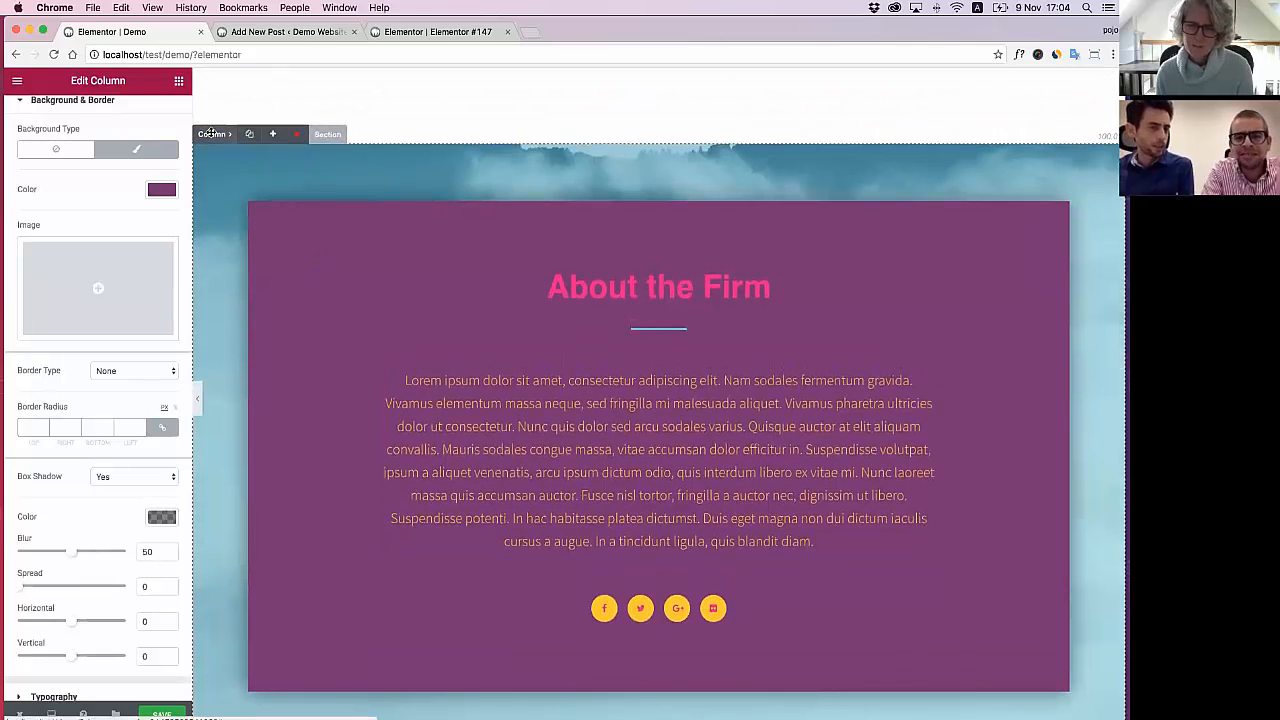
pyautogui.click(322, 136)
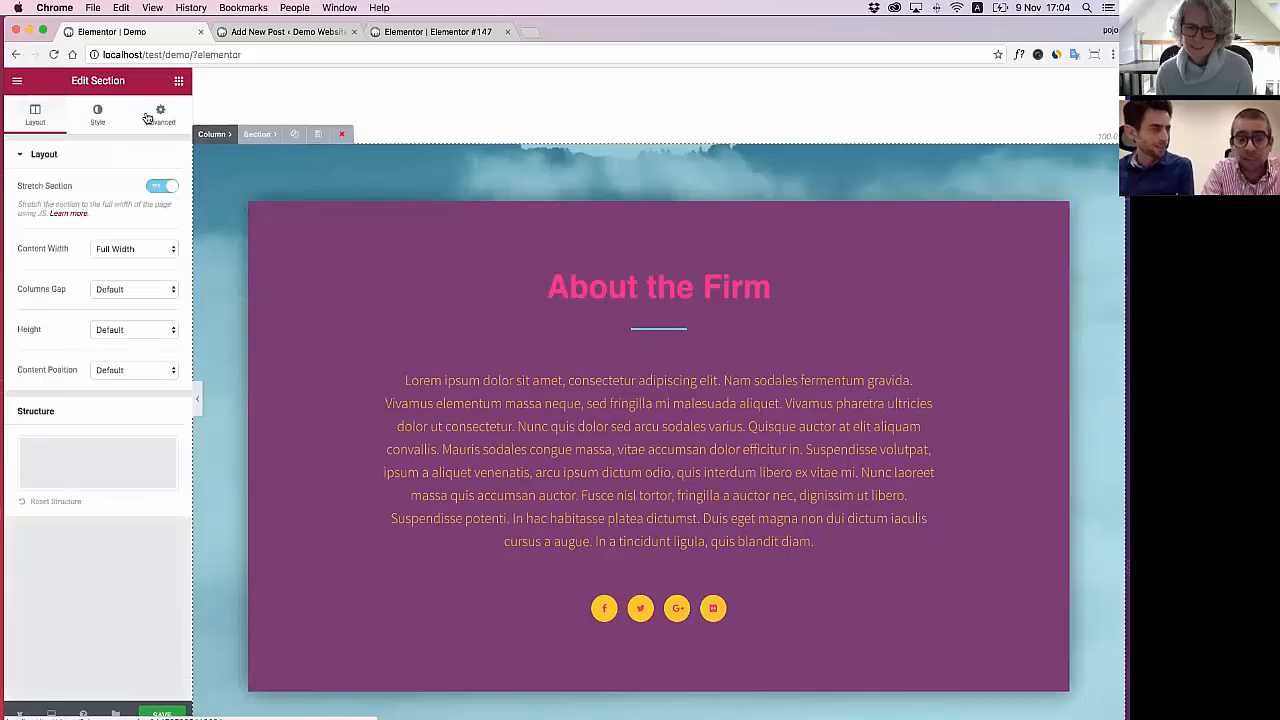
pyautogui.click(98, 116)
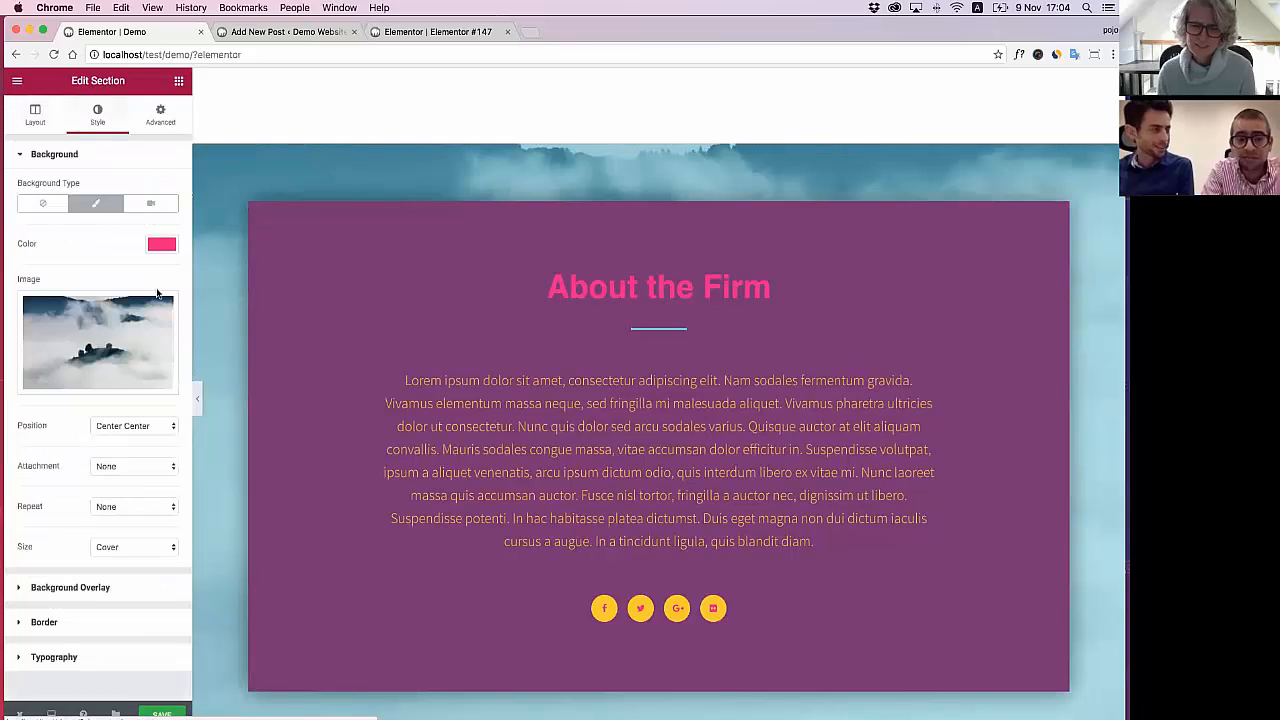
pyautogui.click(143, 380)
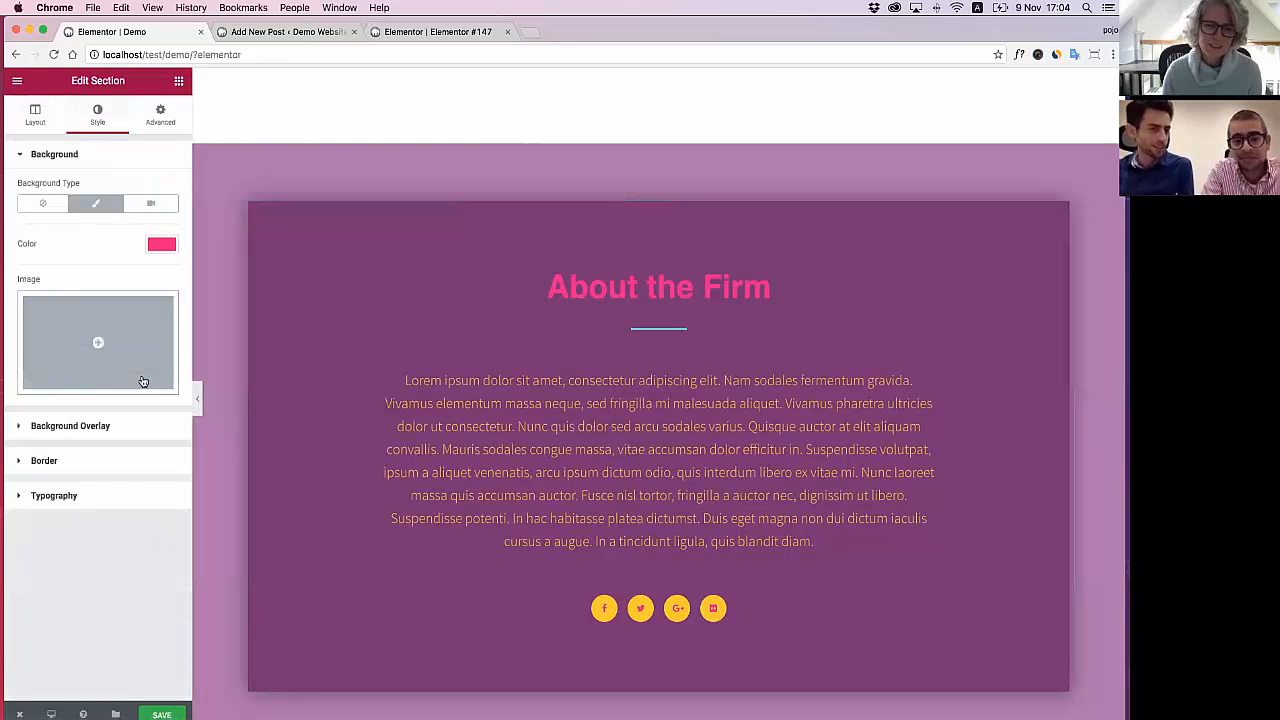
pyautogui.click(109, 426)
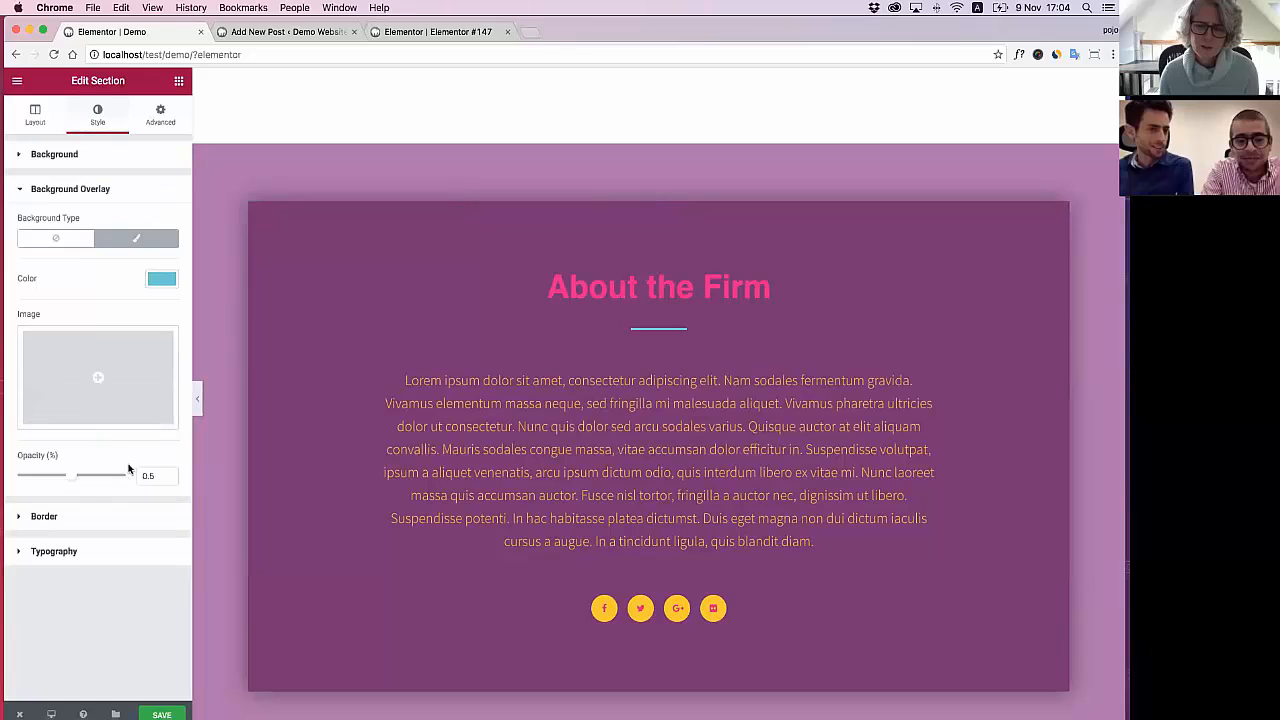
pyautogui.click(56, 240)
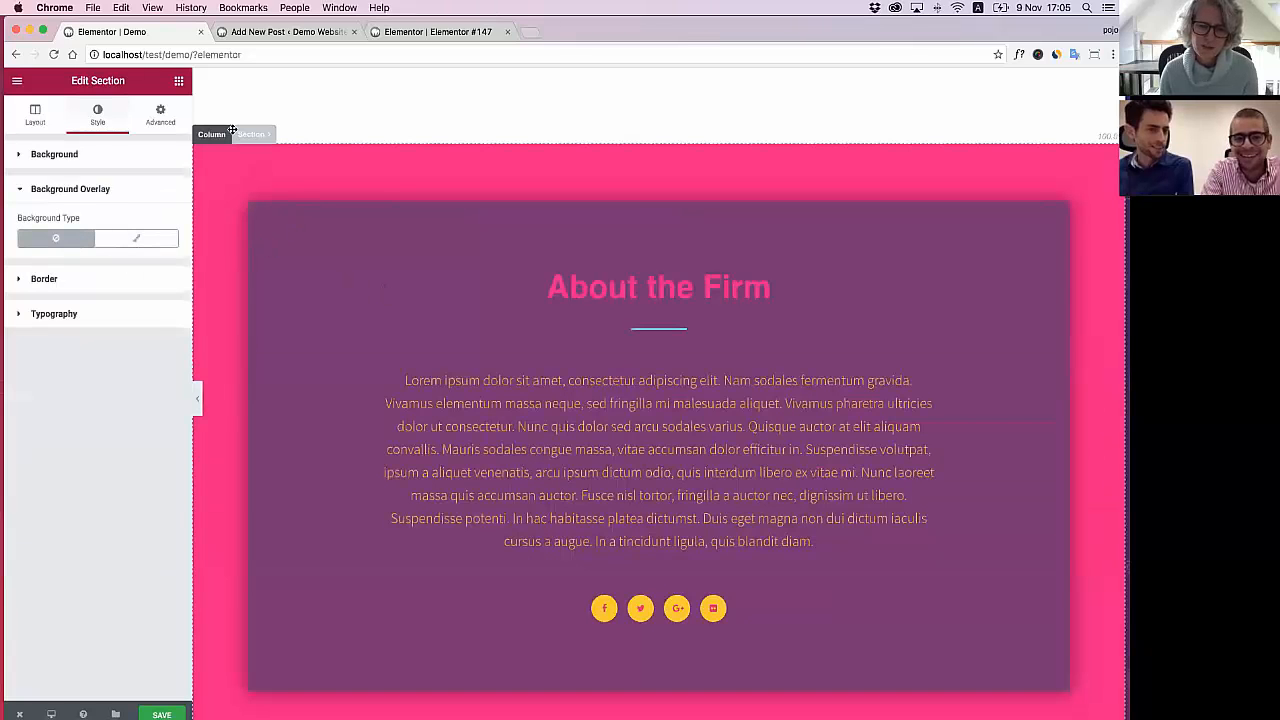
# Unlink the column's margin values and set the left and right margins to 12%, followed by 15%
pyautogui.click(161, 112)
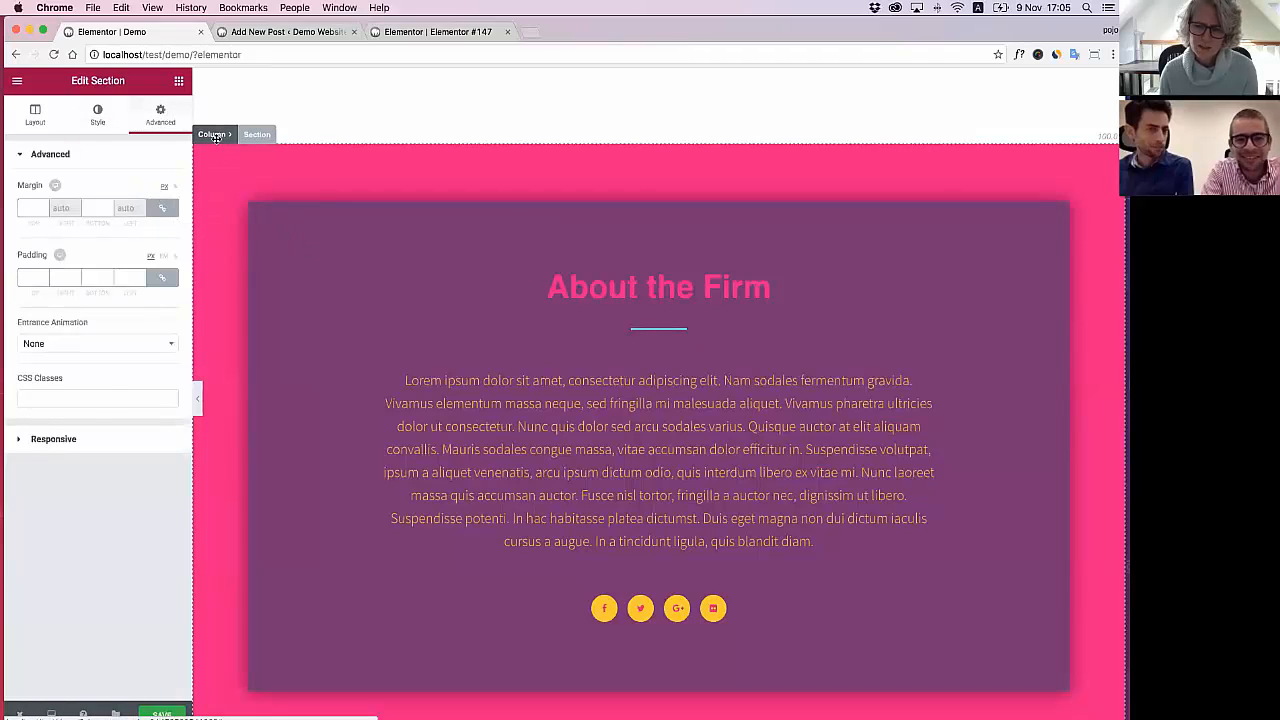
pyautogui.click(214, 135)
pyautogui.click(145, 112)
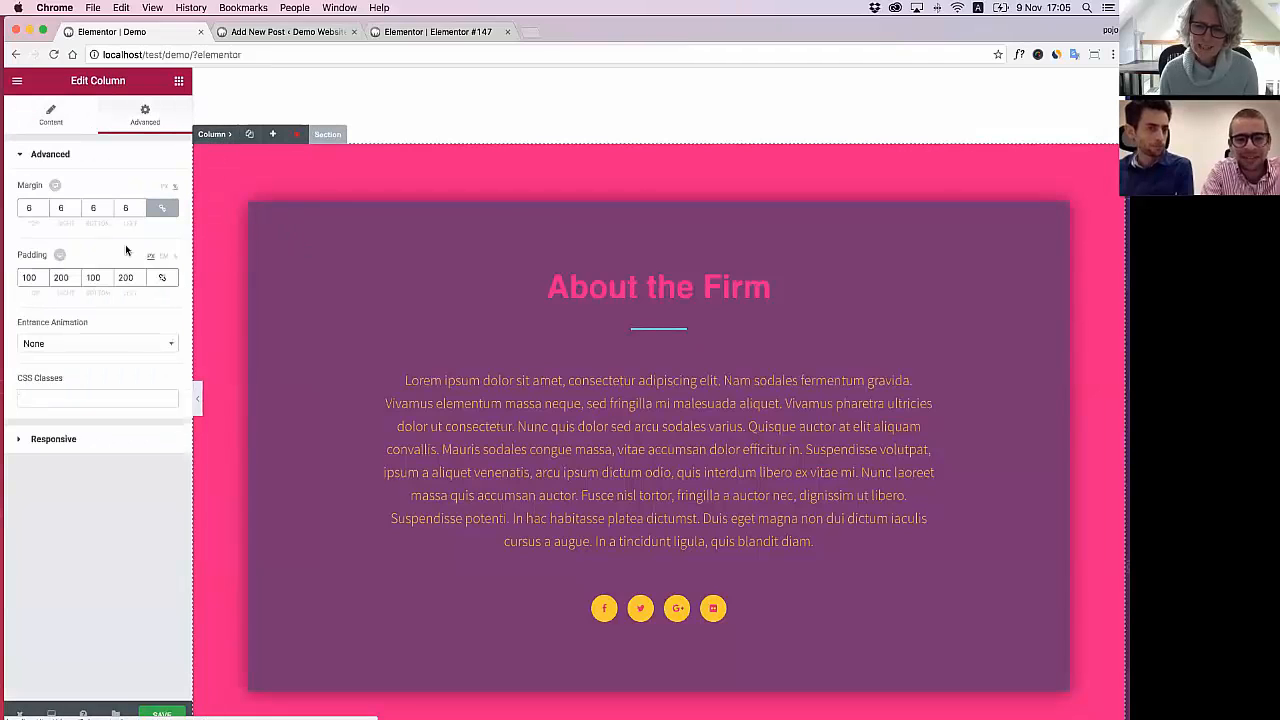
pyautogui.click(162, 207)
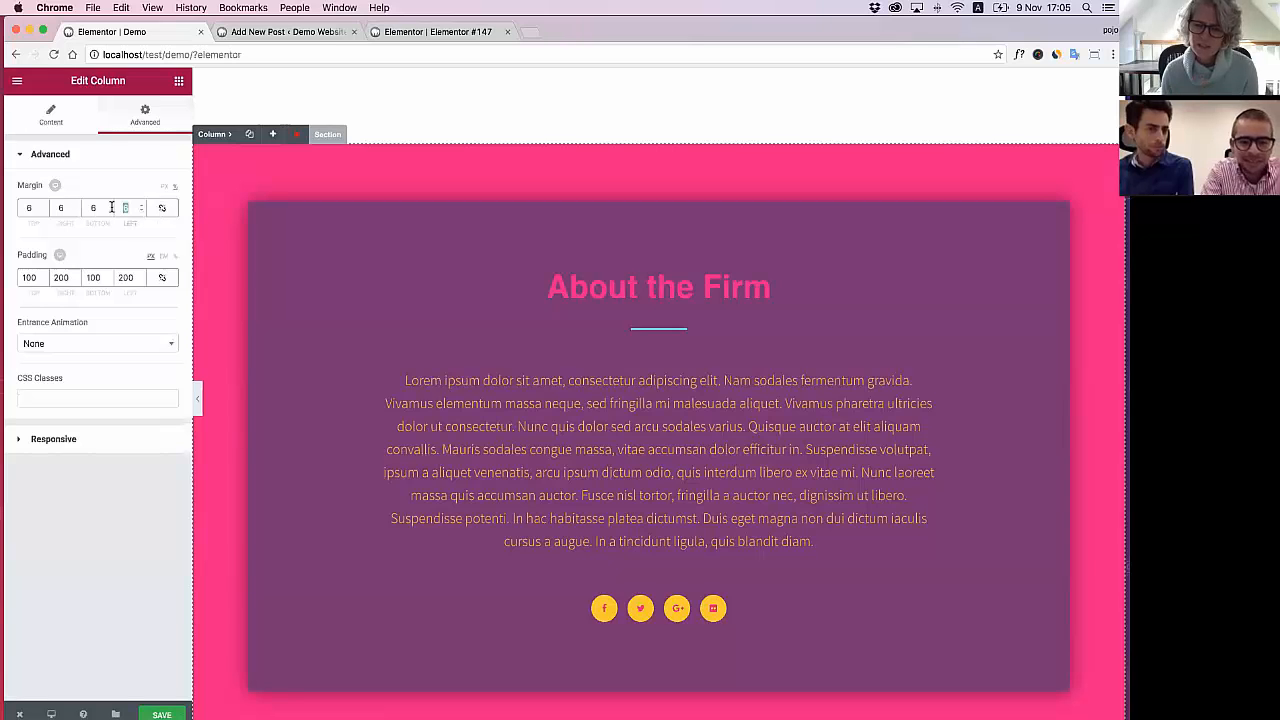
pyautogui.write('1212')
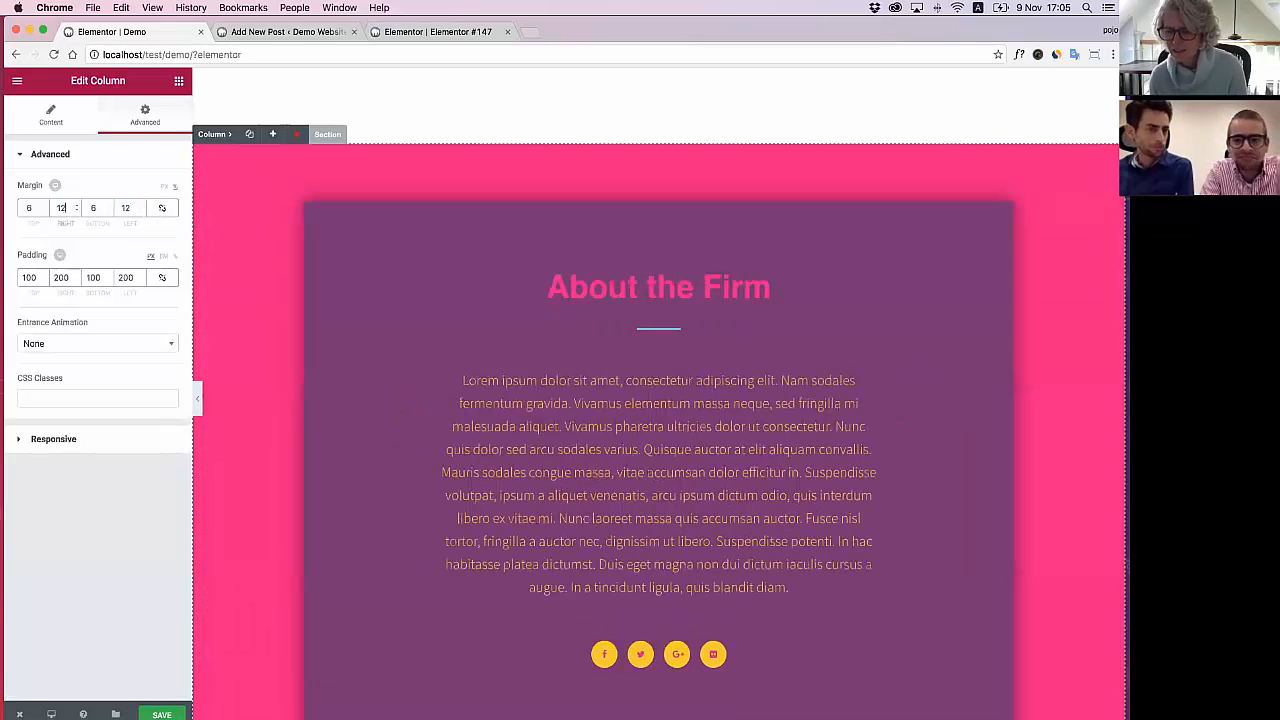
pyautogui.write('18')
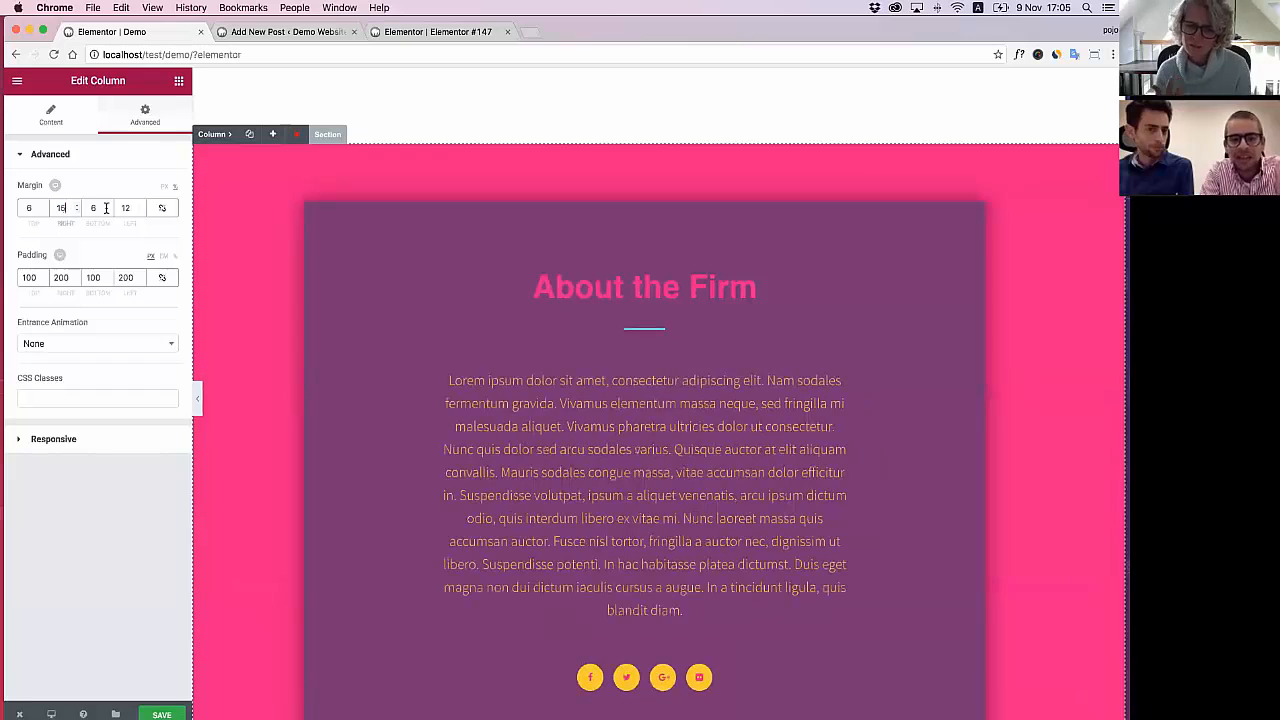
pyautogui.write('15')
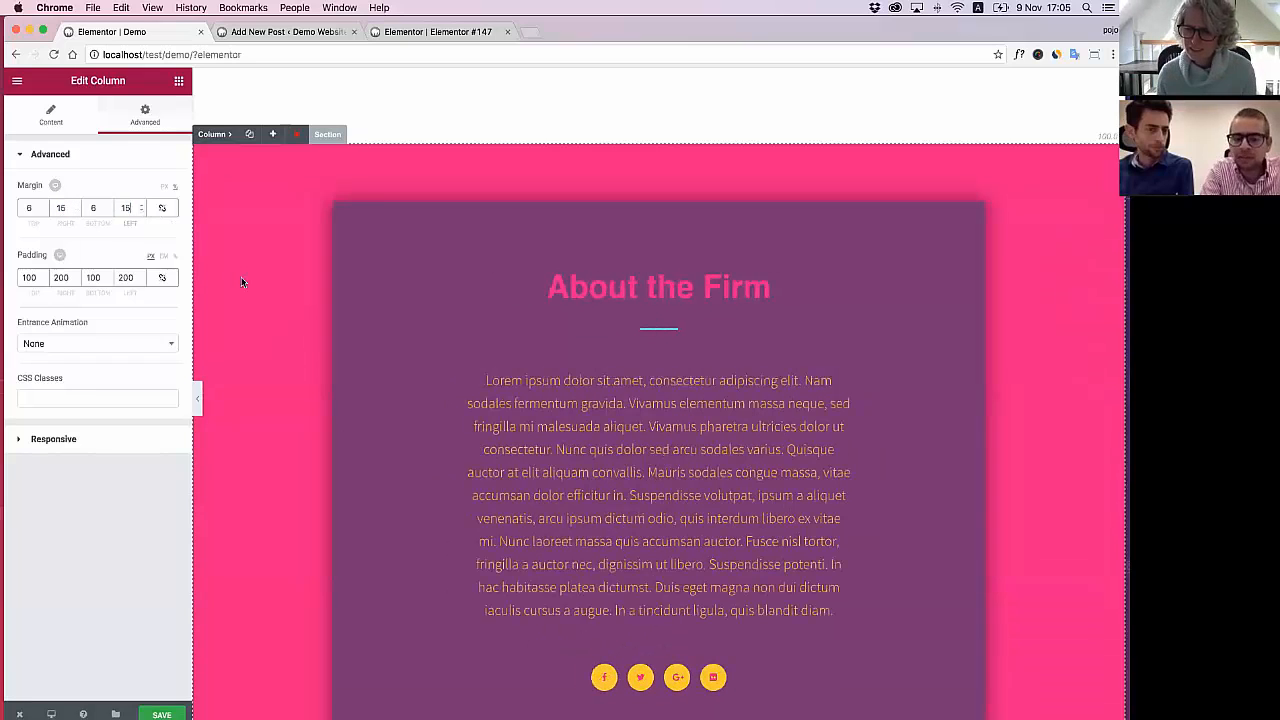
# Link the column's padding values at 100 px and set the left and right margins to 20%
pyautogui.scroll(-2, 241, 282)
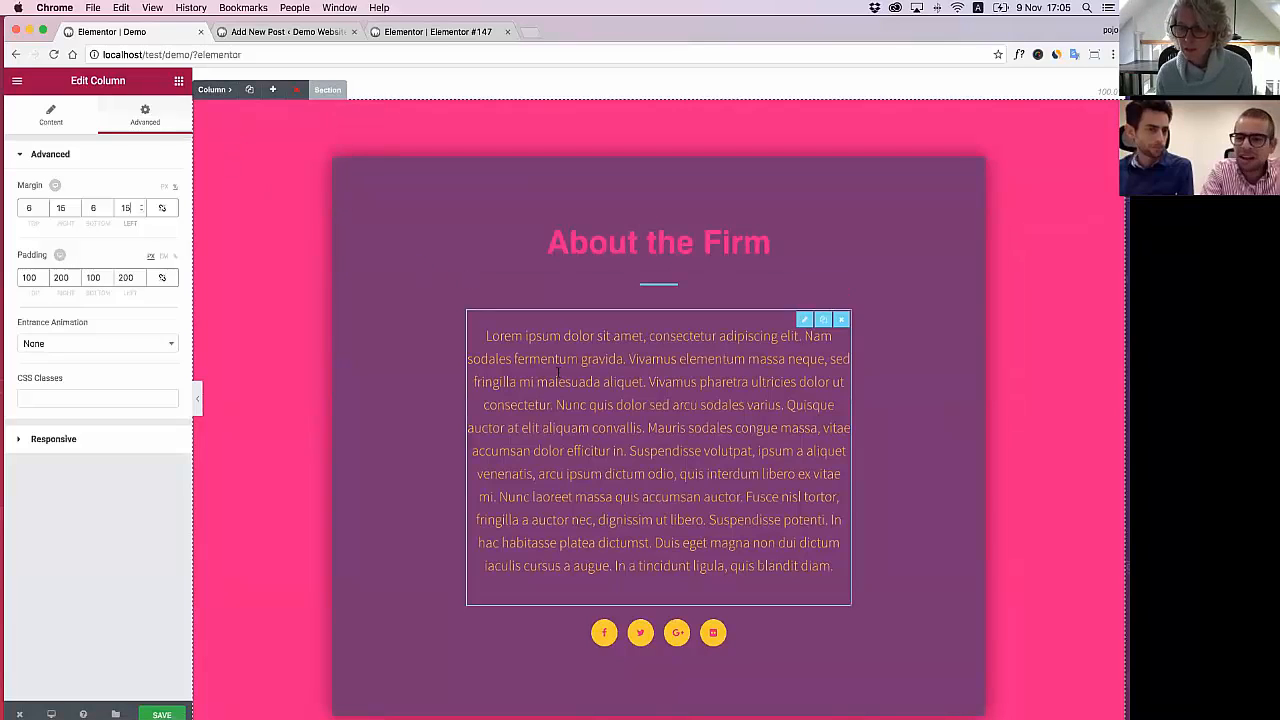
pyautogui.click(163, 279)
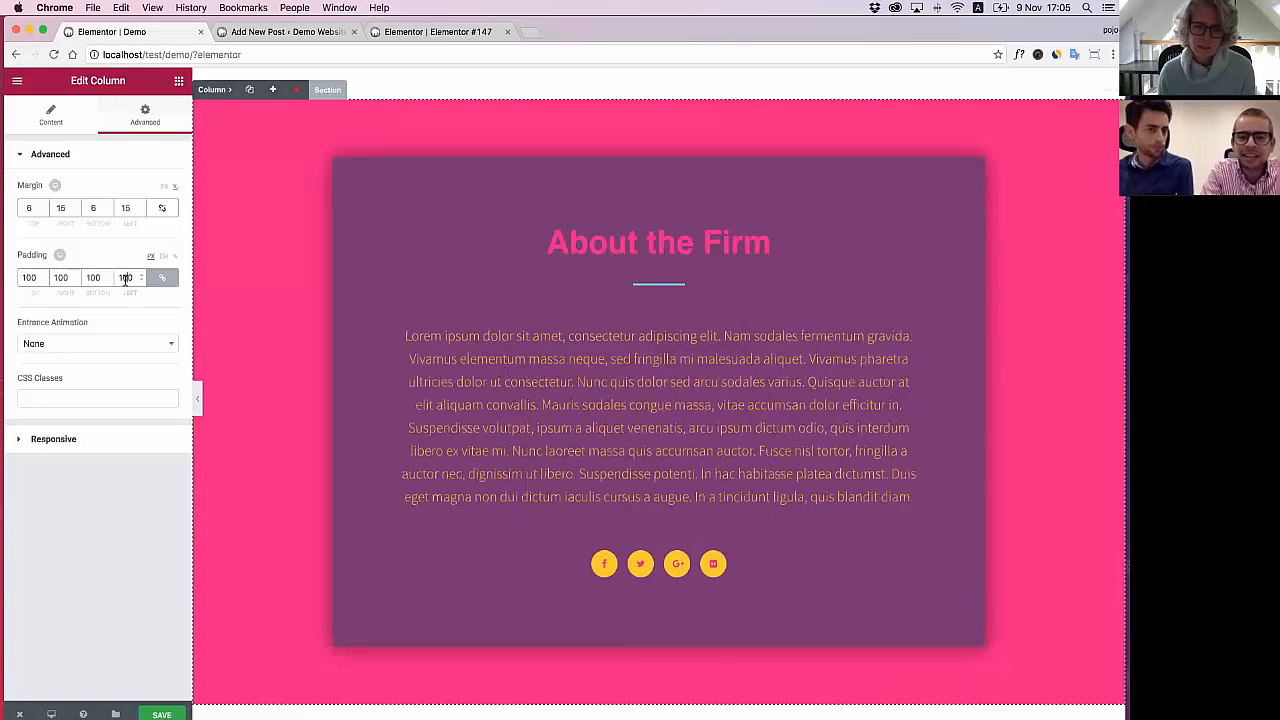
pyautogui.doubleClick(123, 208)
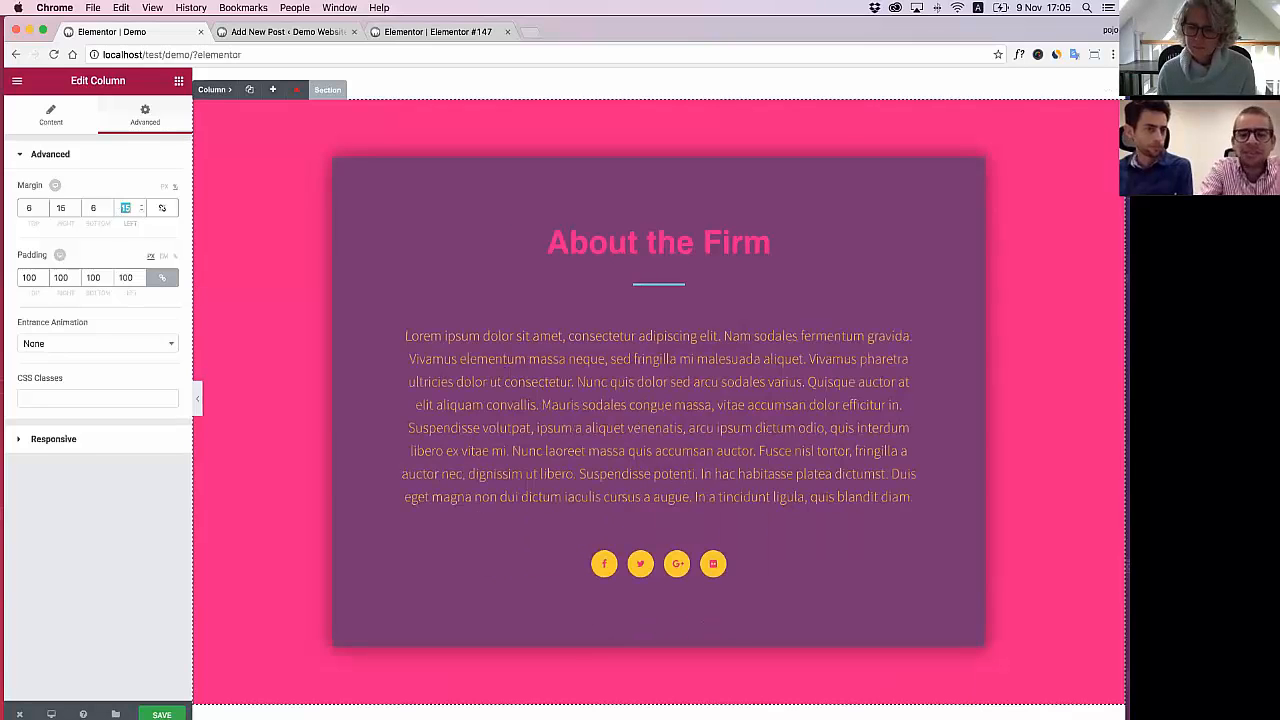
pyautogui.write('20')
pyautogui.doubleClick(51, 209)
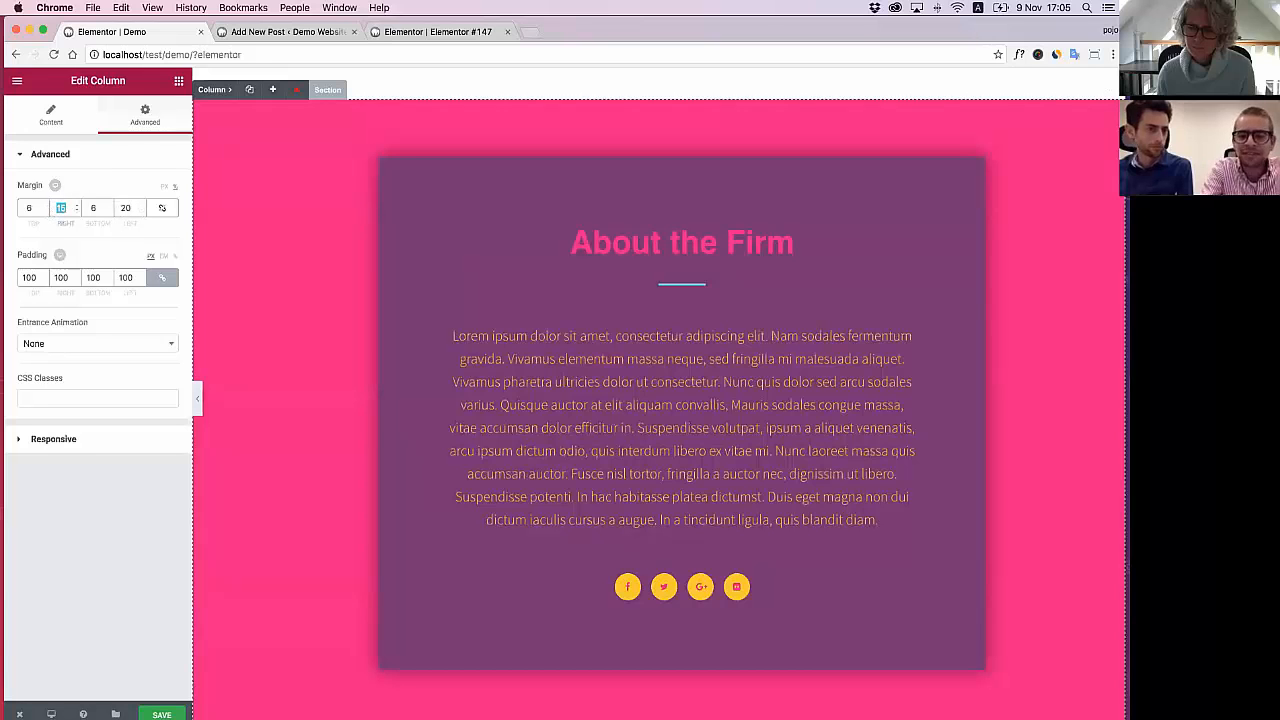
pyautogui.write('20')
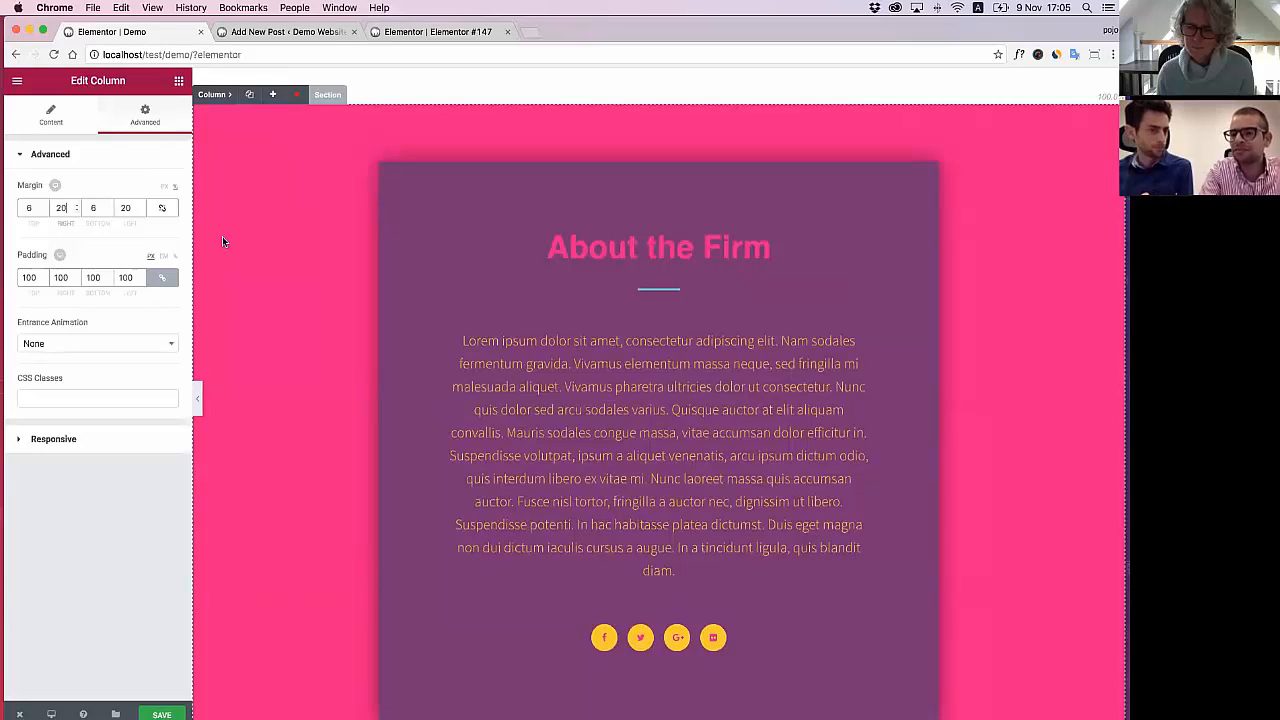
# Open the About the Firm paragraph for editing, followed by the social icons' advanced margin and padding settings
pyautogui.click(178, 81)
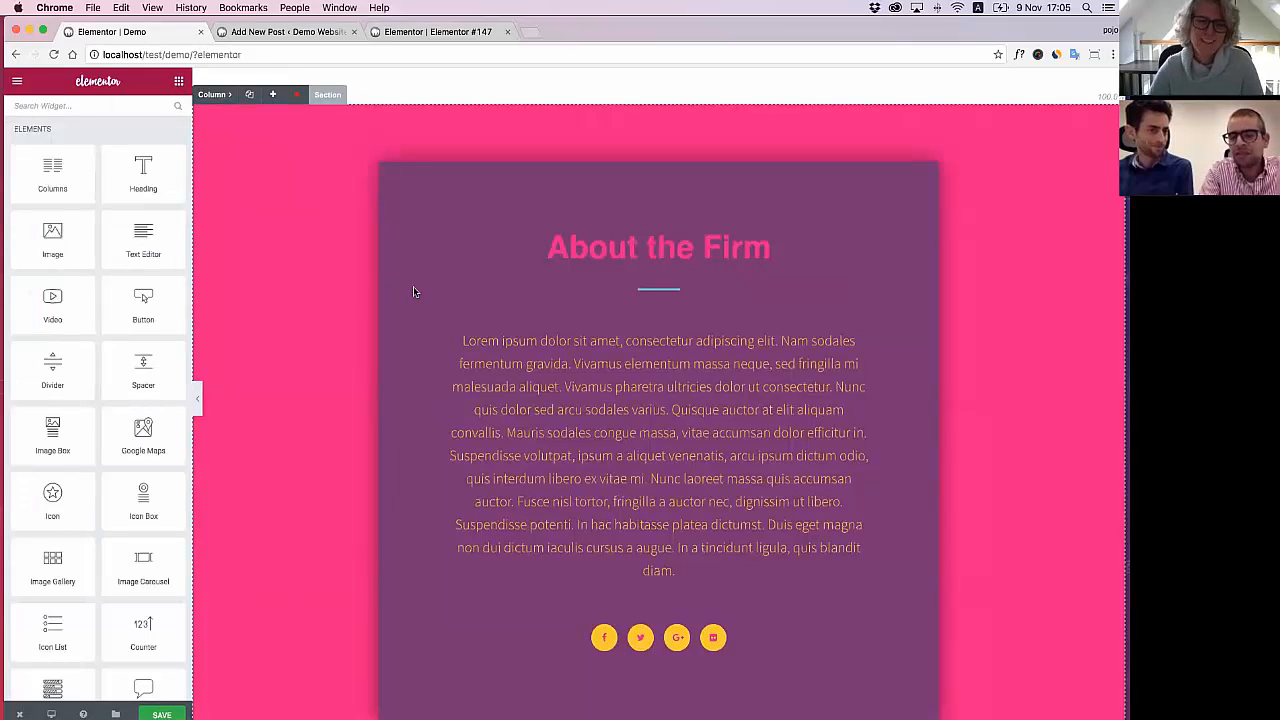
pyautogui.scroll(-2, 414, 291)
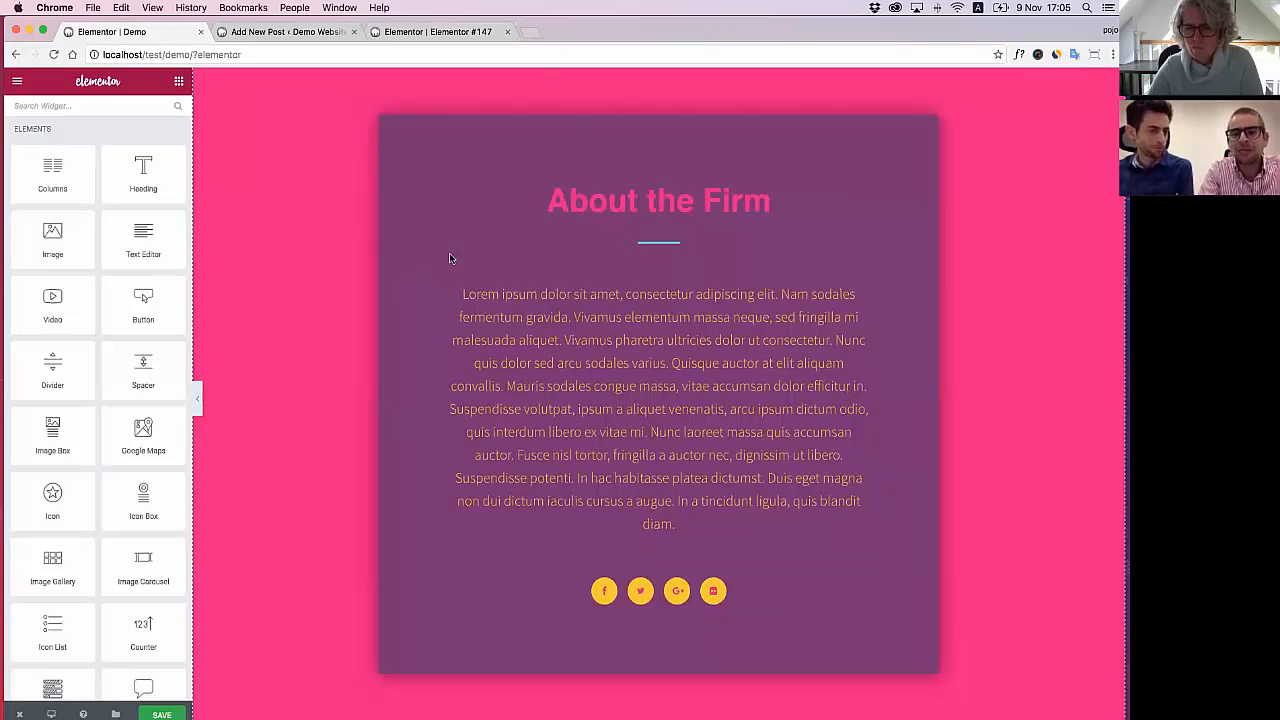
pyautogui.click(541, 293)
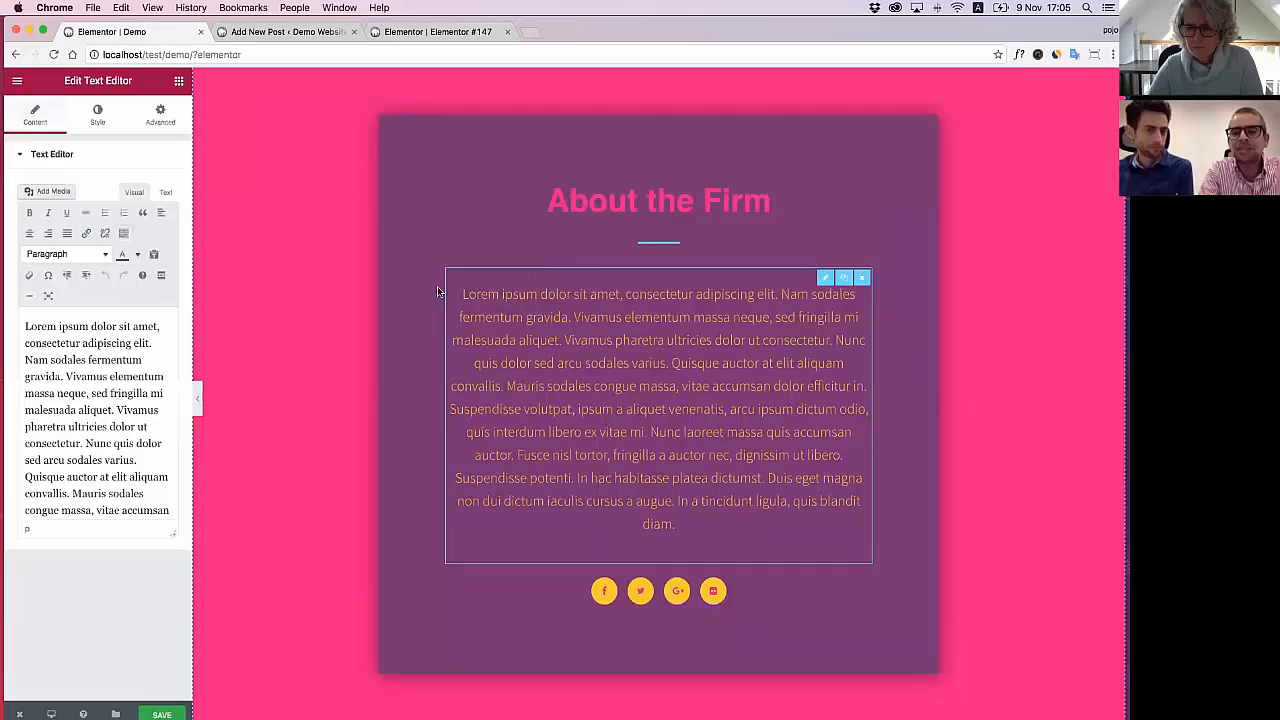
pyautogui.click(577, 597)
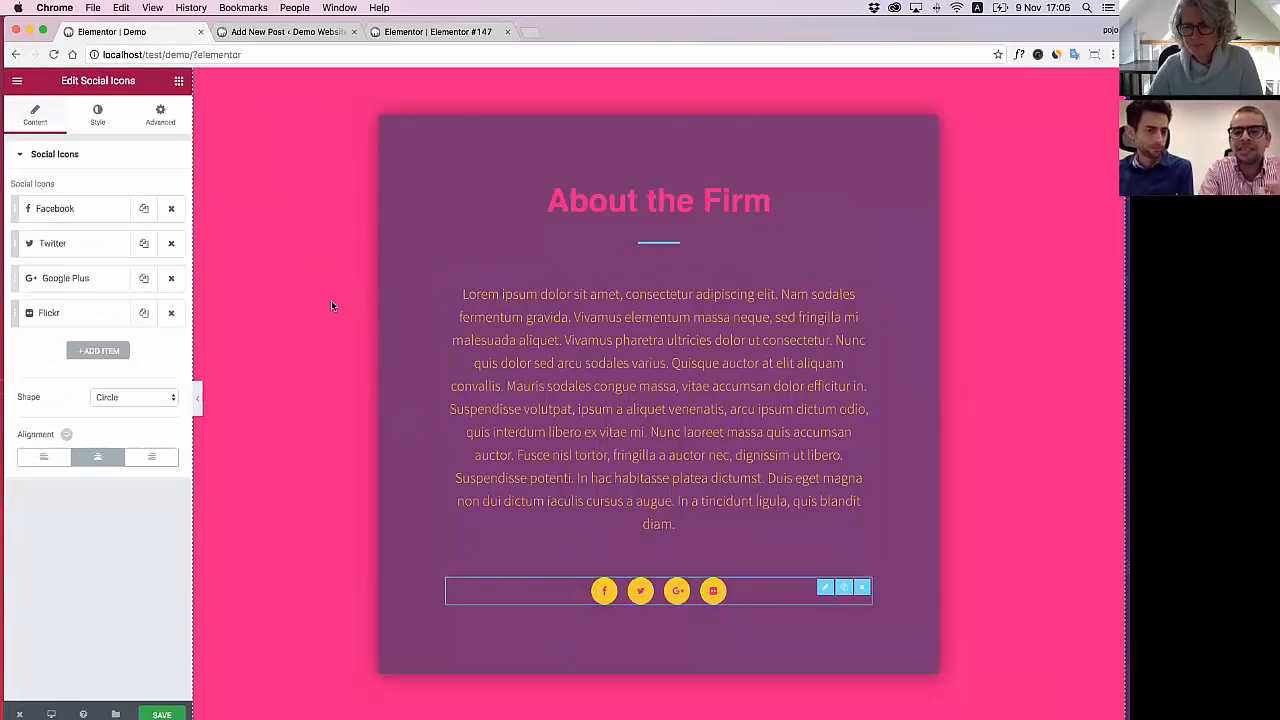
pyautogui.click(171, 122)
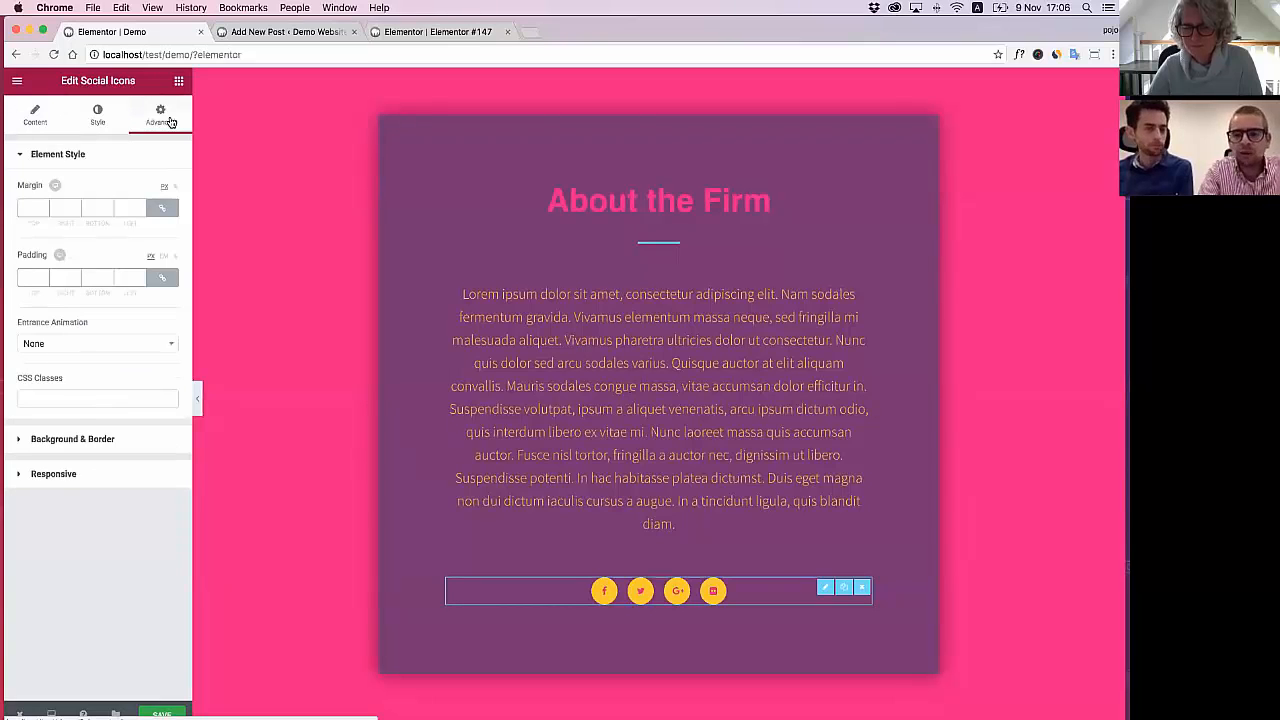
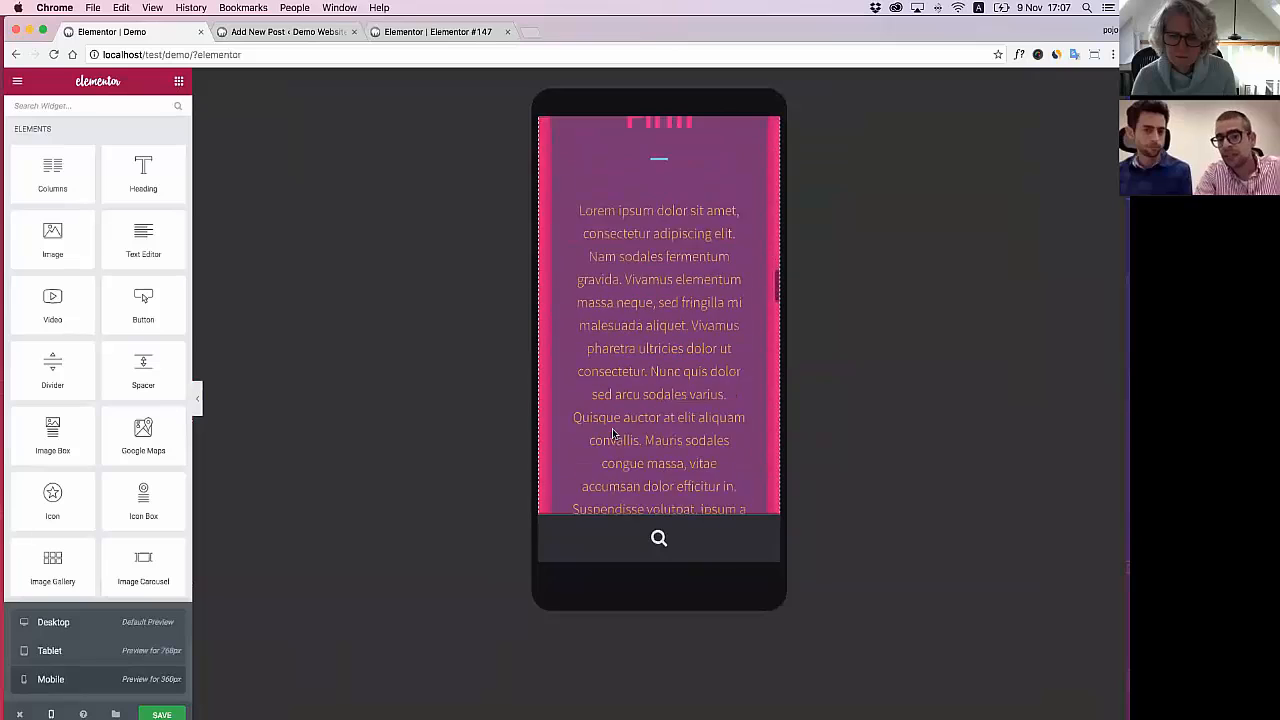
# In the mobile preview, reduce the About the Firm heading's text size to about 27 px
pyautogui.scroll(10, 612, 428)
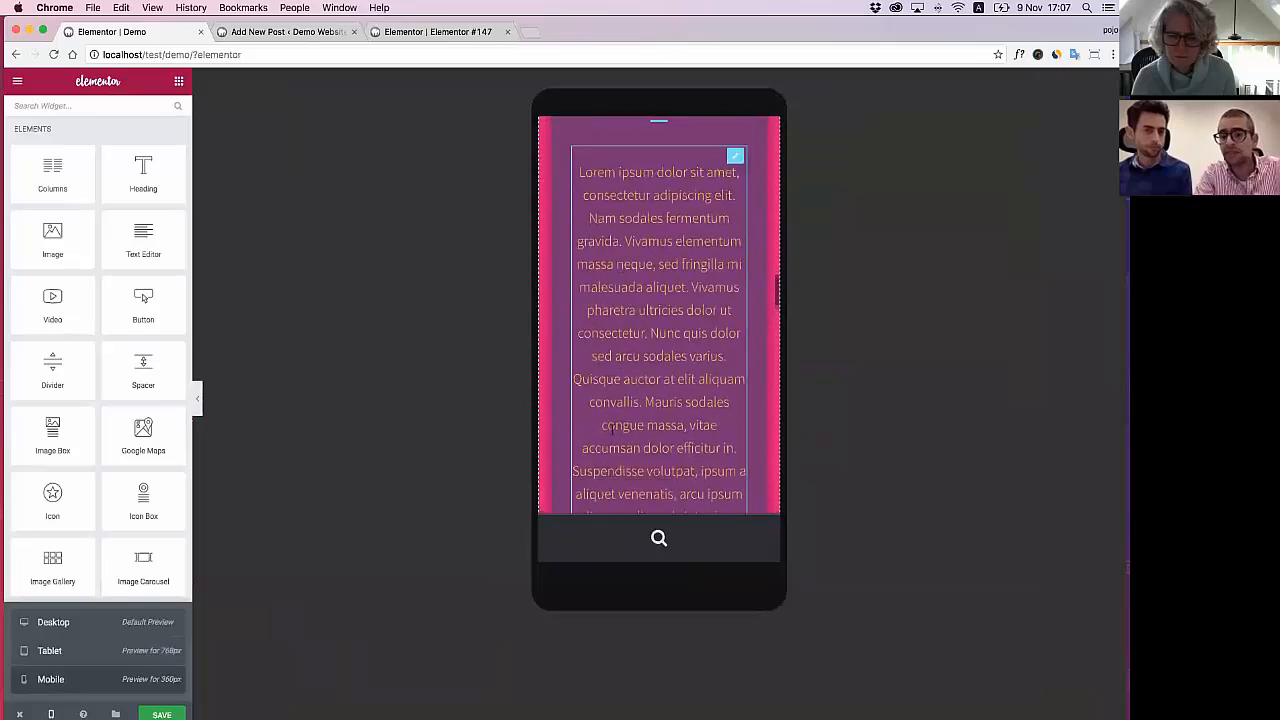
pyautogui.scroll(-2, 612, 430)
pyautogui.scroll(-1, 612, 430)
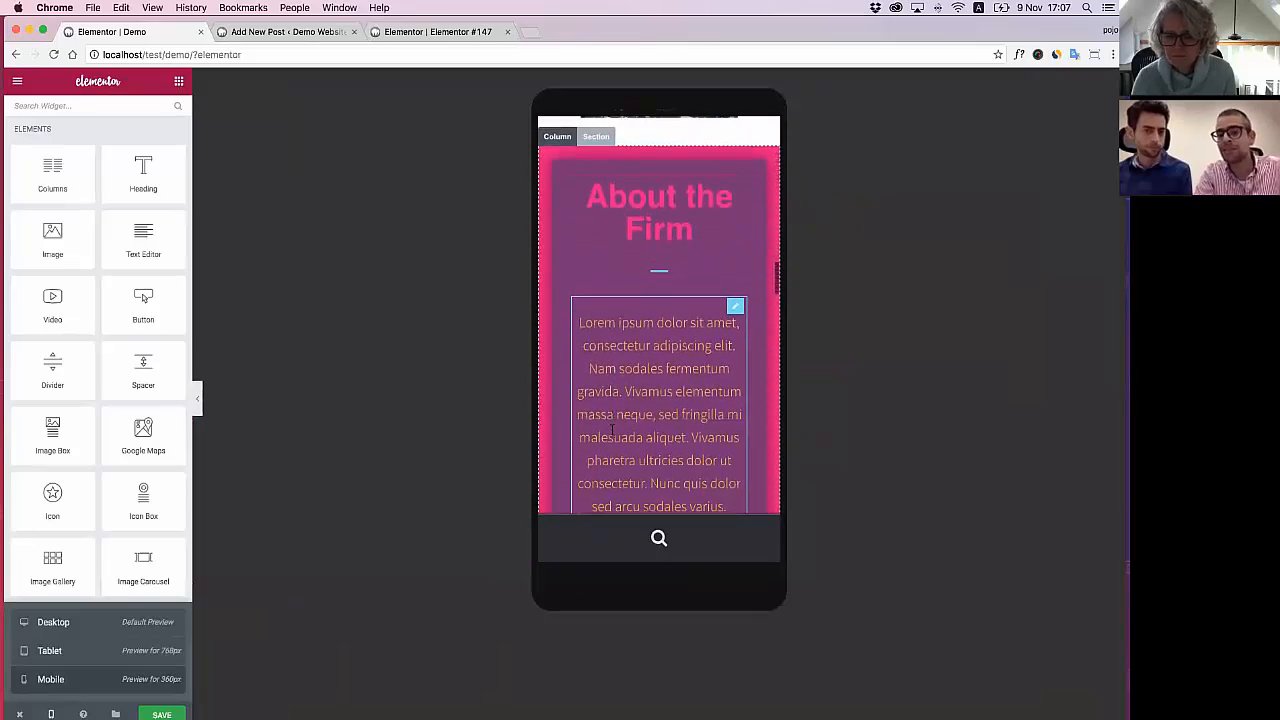
pyautogui.click(645, 372)
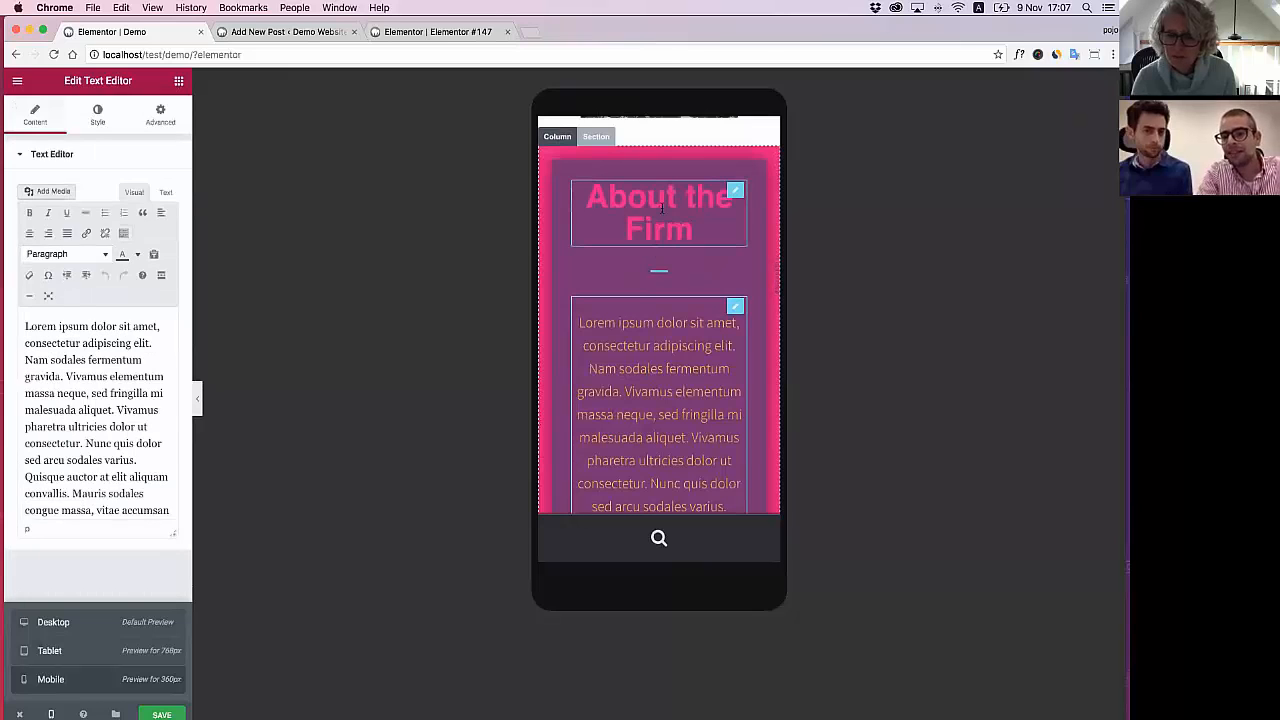
pyautogui.click(659, 212)
pyautogui.click(108, 116)
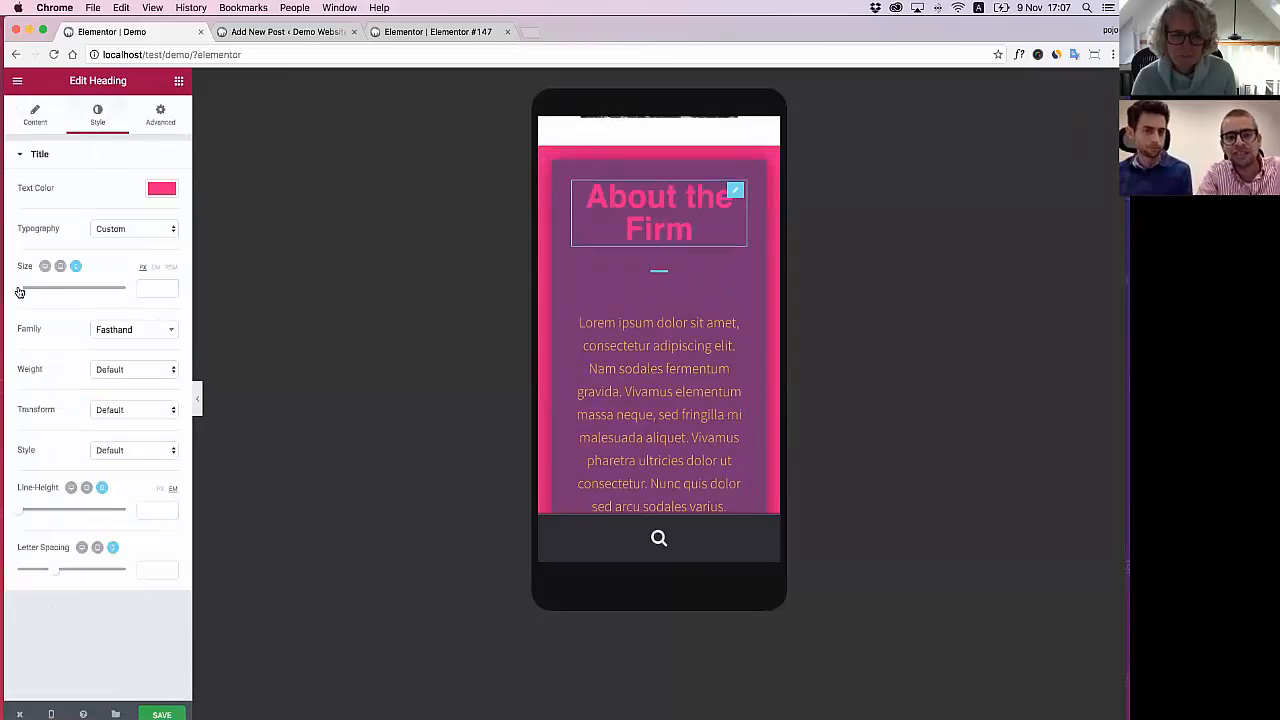
pyautogui.click(28, 290)
pyautogui.moveTo(28, 290); pyautogui.dragTo(32, 289)
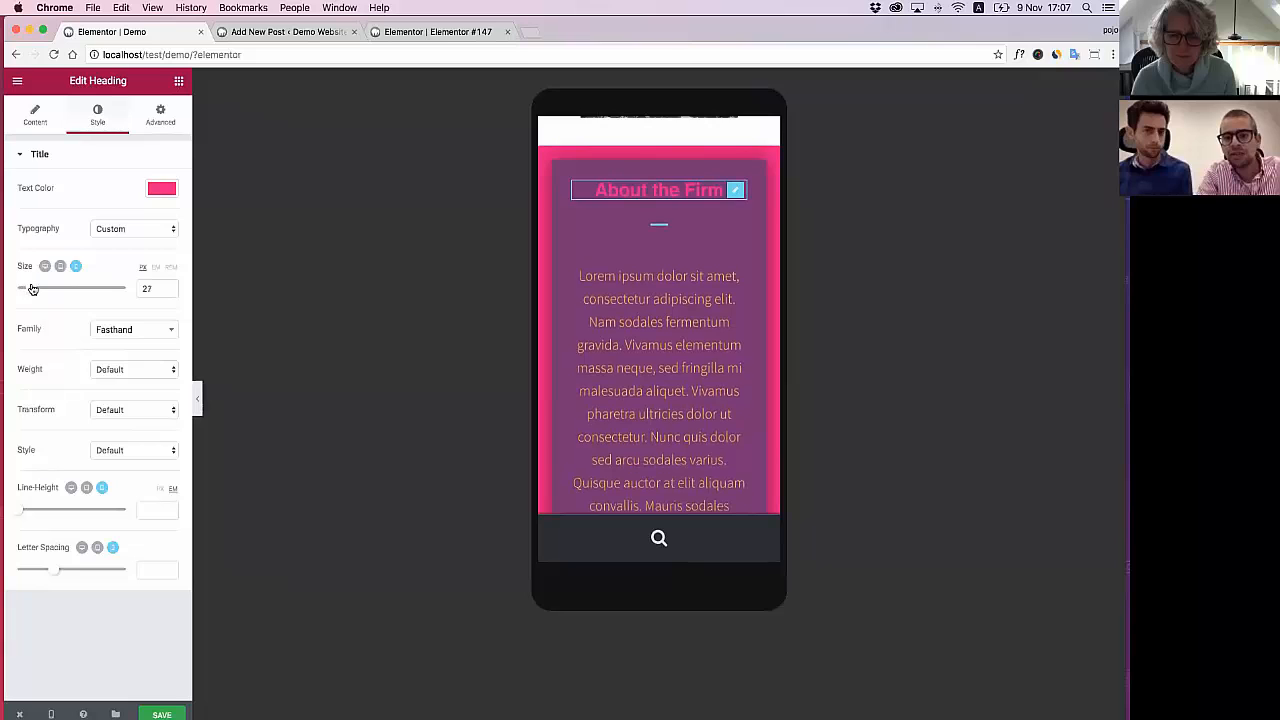
# Set the mobile text size of the About the Firm paragraph to 13 px, followed by 14 px
pyautogui.click(600, 320)
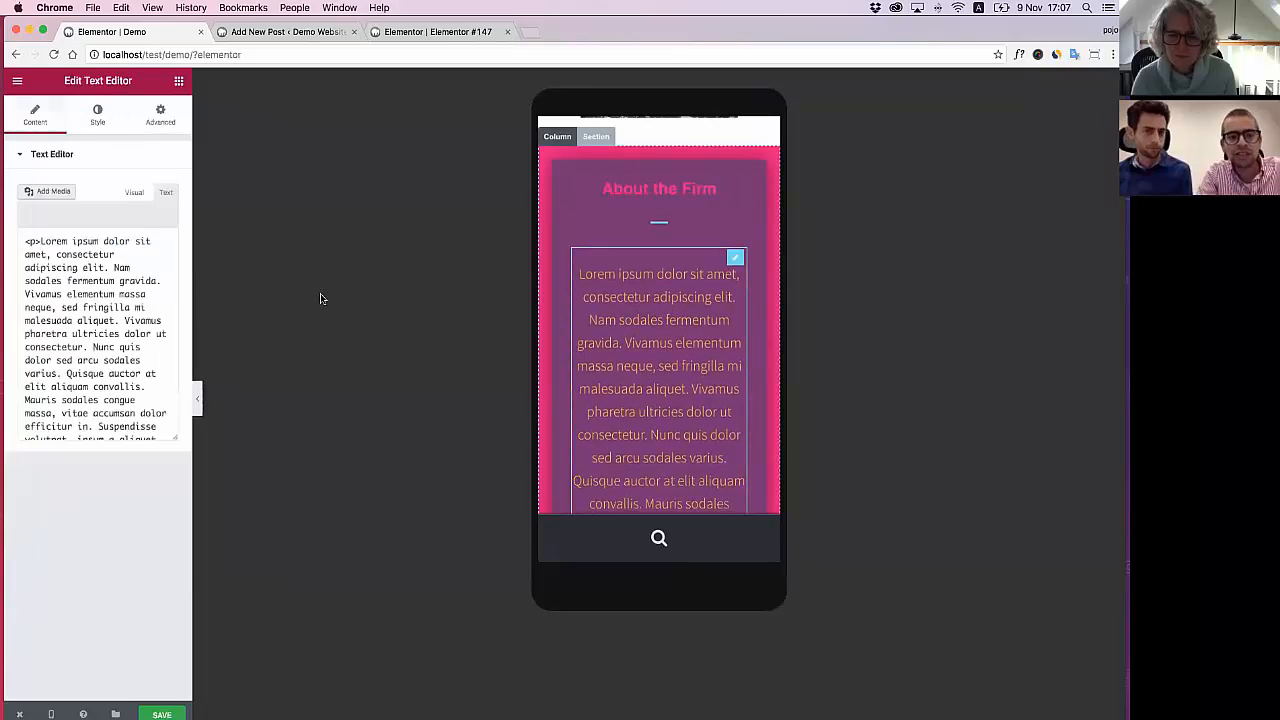
pyautogui.click(89, 128)
pyautogui.click(155, 349)
pyautogui.write('13')
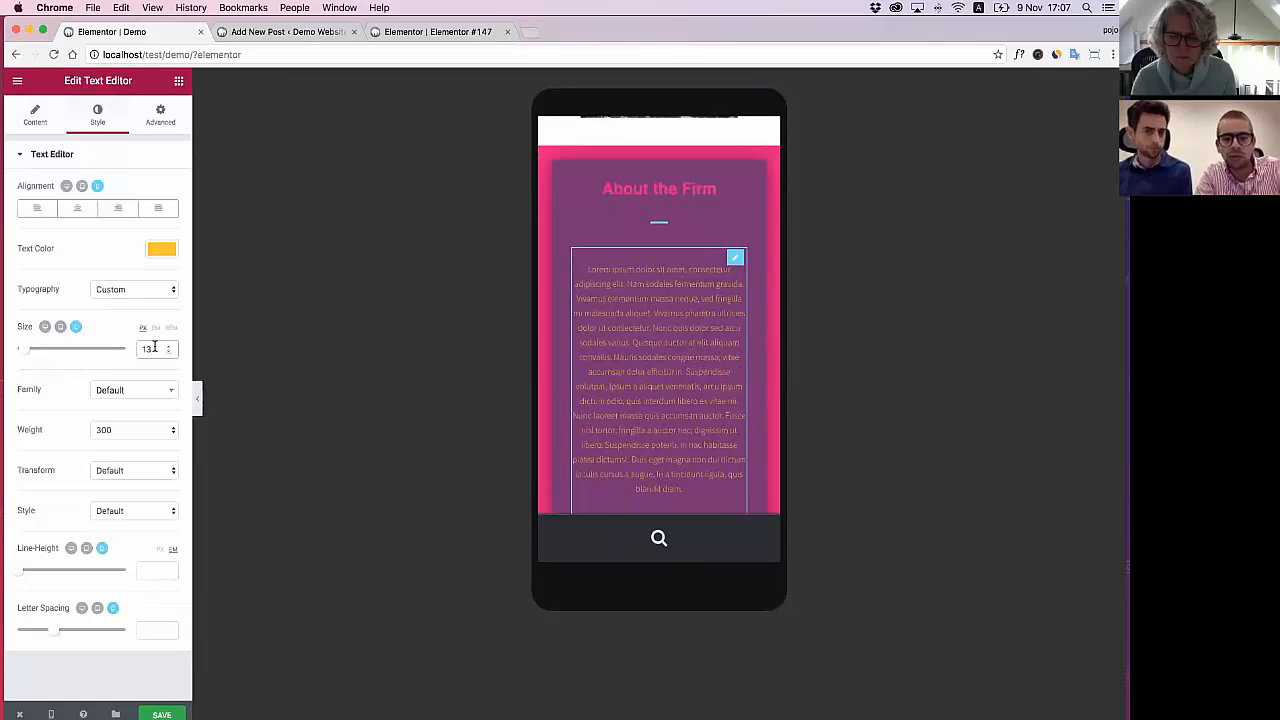
pyautogui.press('Up')
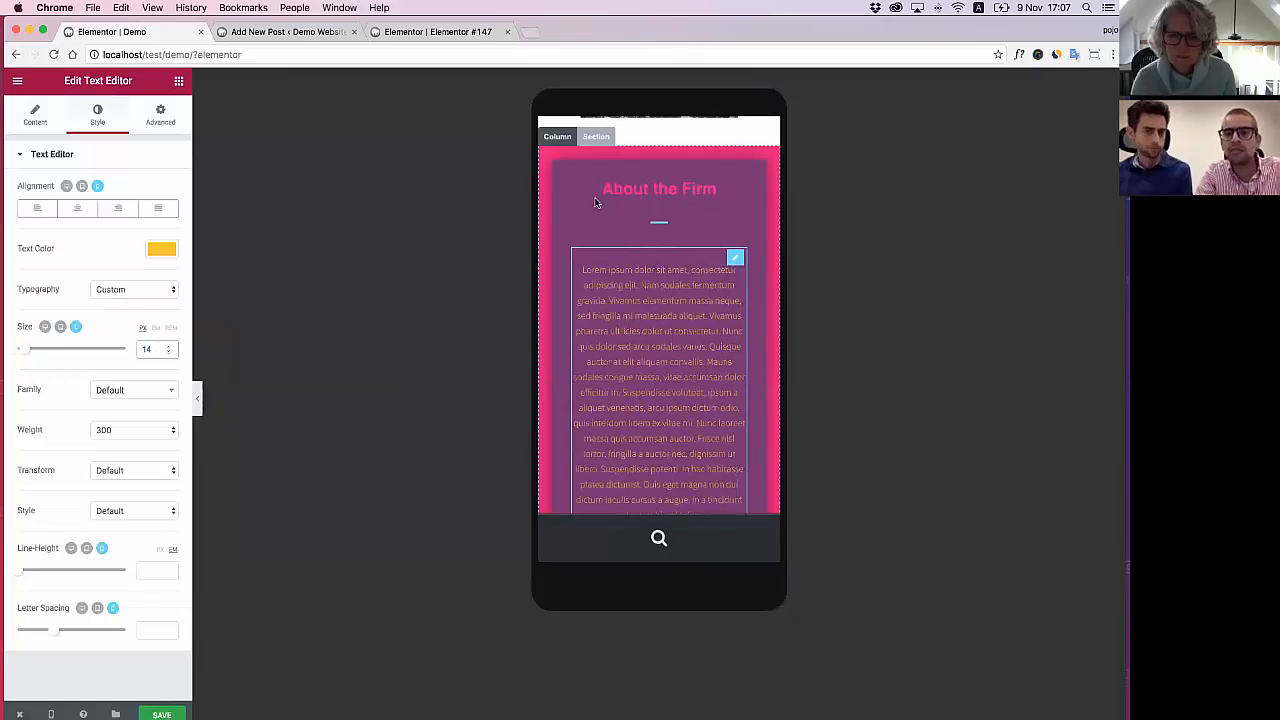
# Try linked mobile margins of 100 and 10 px on the About the Firm column and settle on 15 px
pyautogui.click(592, 137)
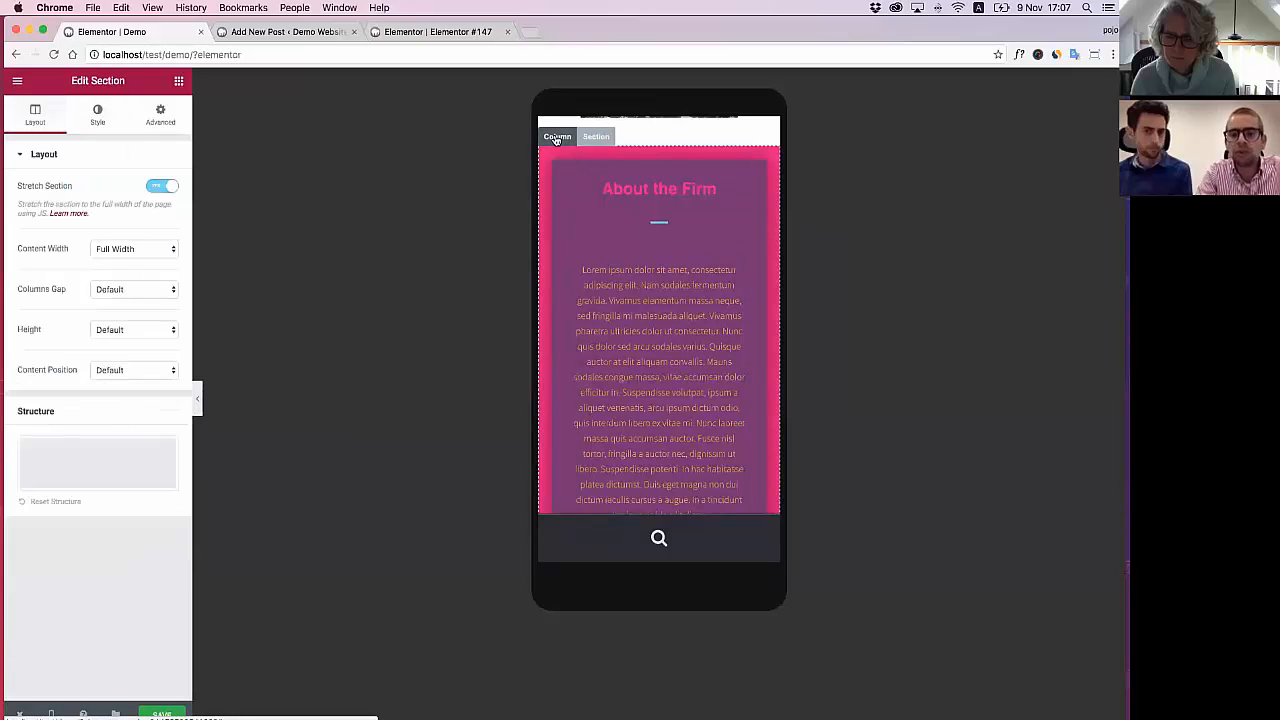
pyautogui.click(556, 137)
pyautogui.click(152, 114)
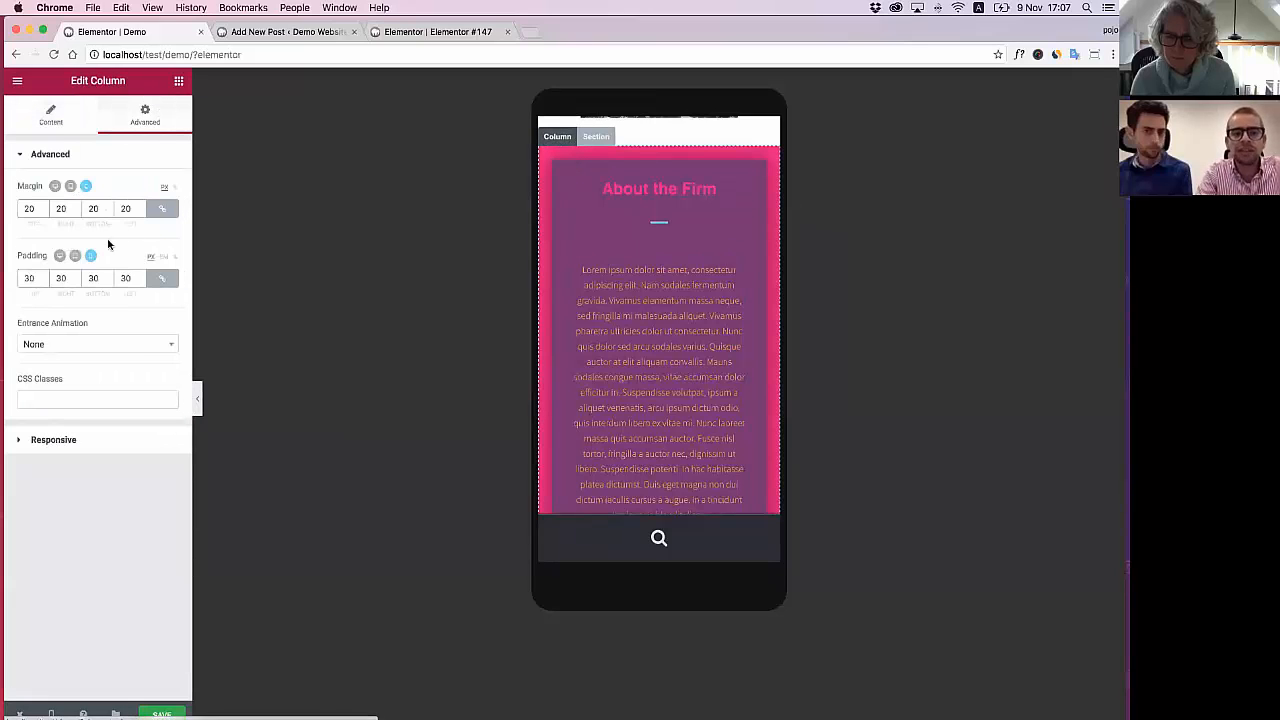
pyautogui.doubleClick(62, 208)
pyautogui.write('100')
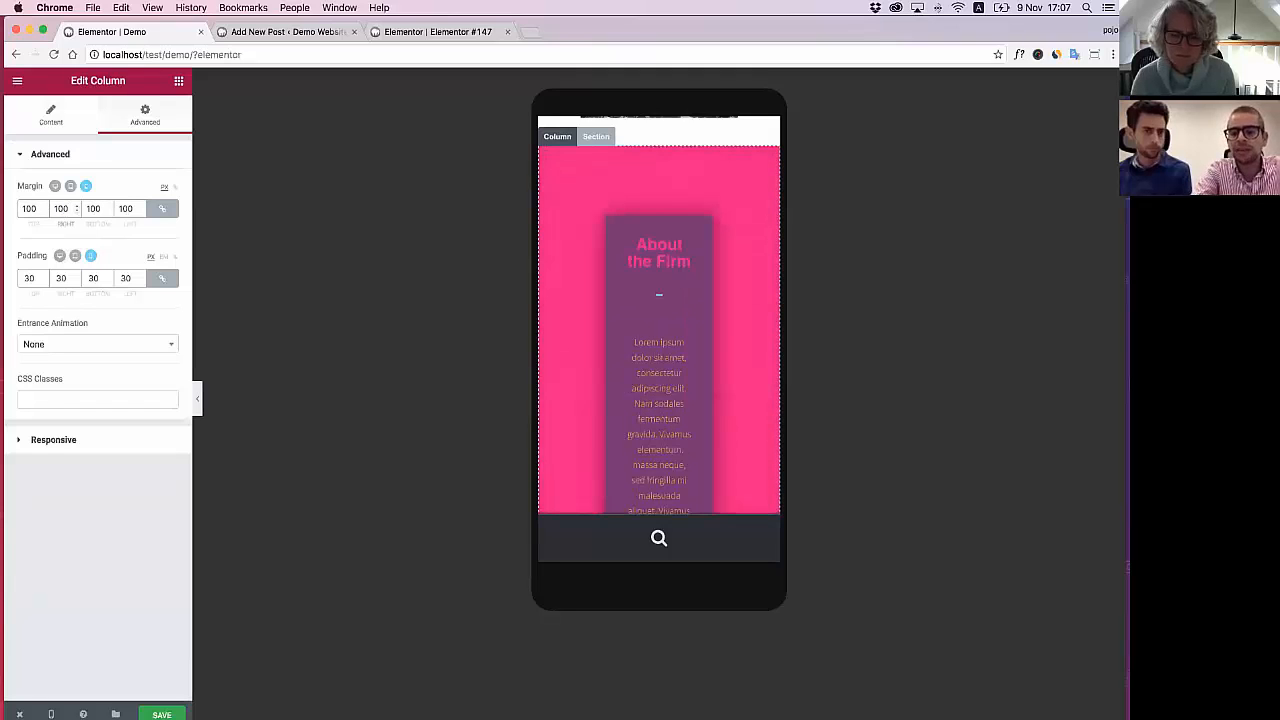
pyautogui.press('BackSpace')
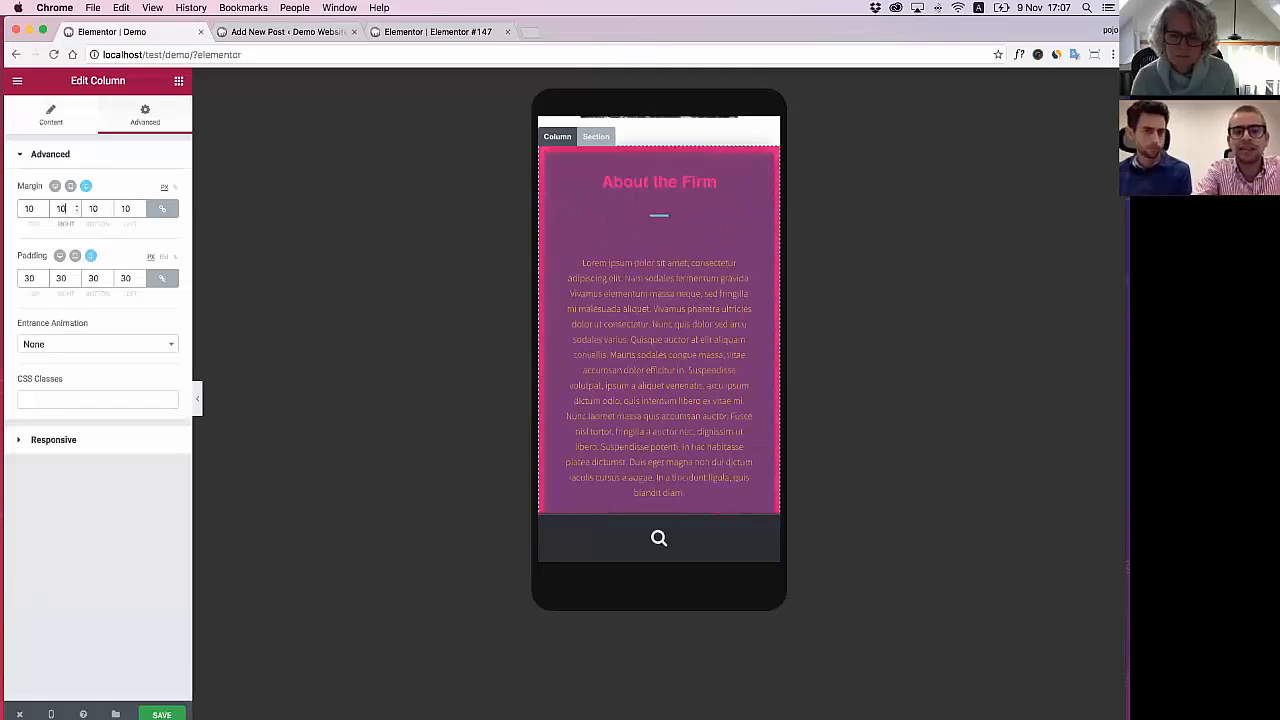
pyautogui.doubleClick(62, 209)
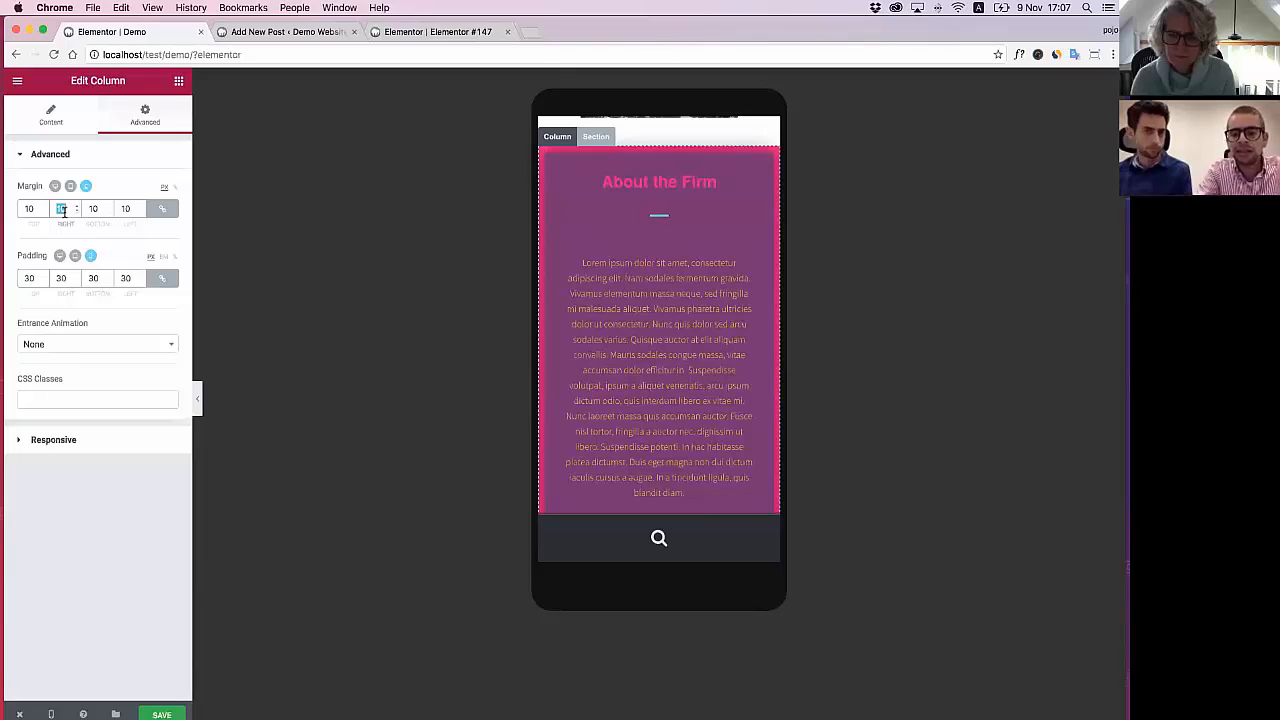
pyautogui.write('15')
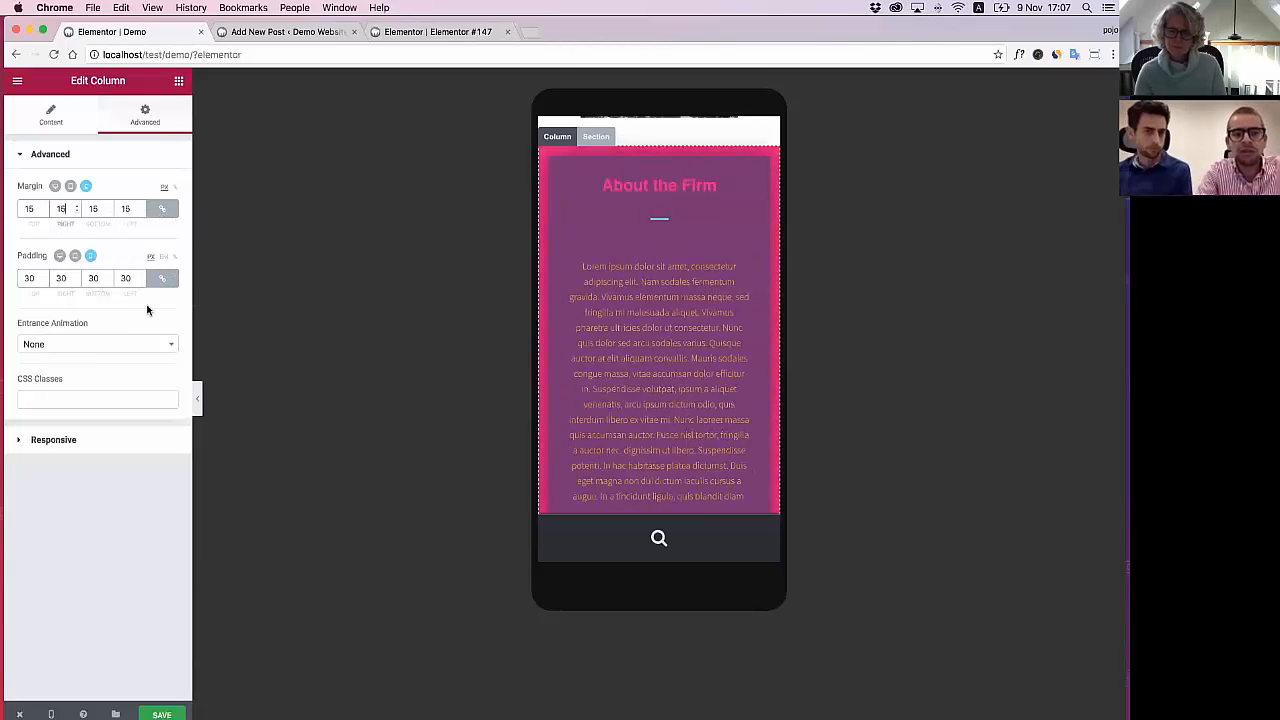
# Unlink the column's mobile padding values and set the top and bottom padding to 50 px
pyautogui.click(162, 278)
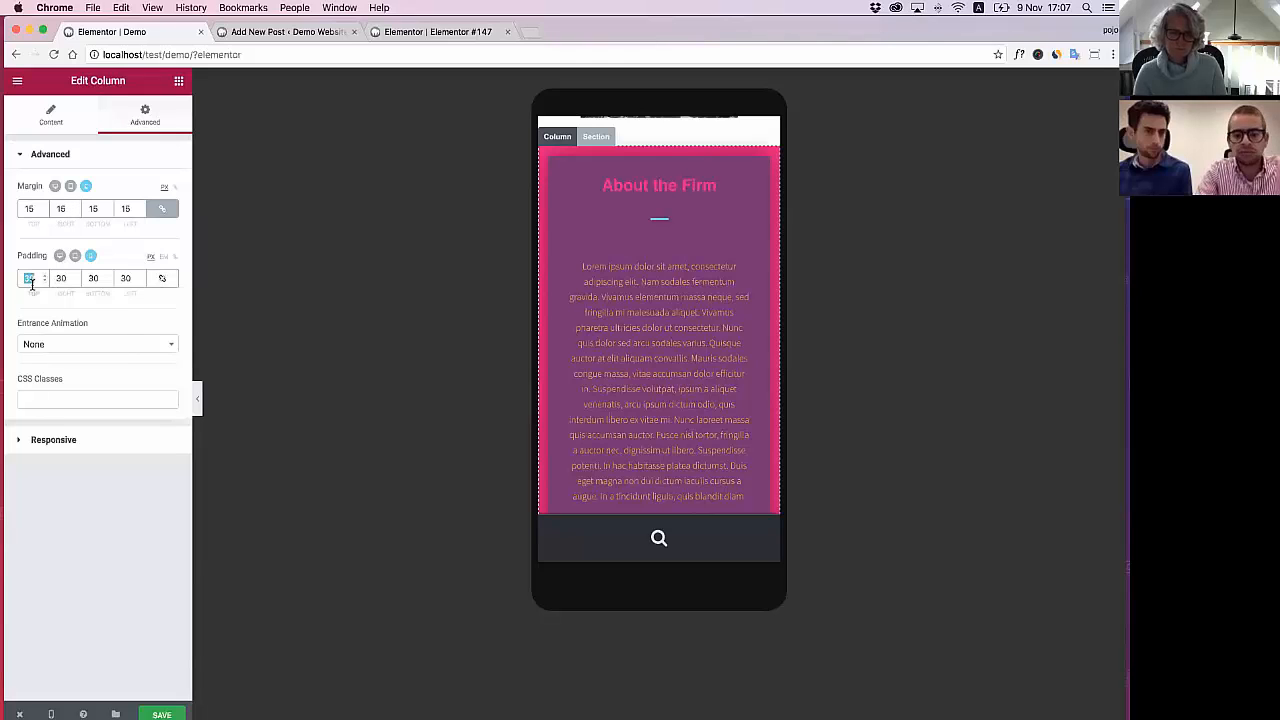
pyautogui.write('50')
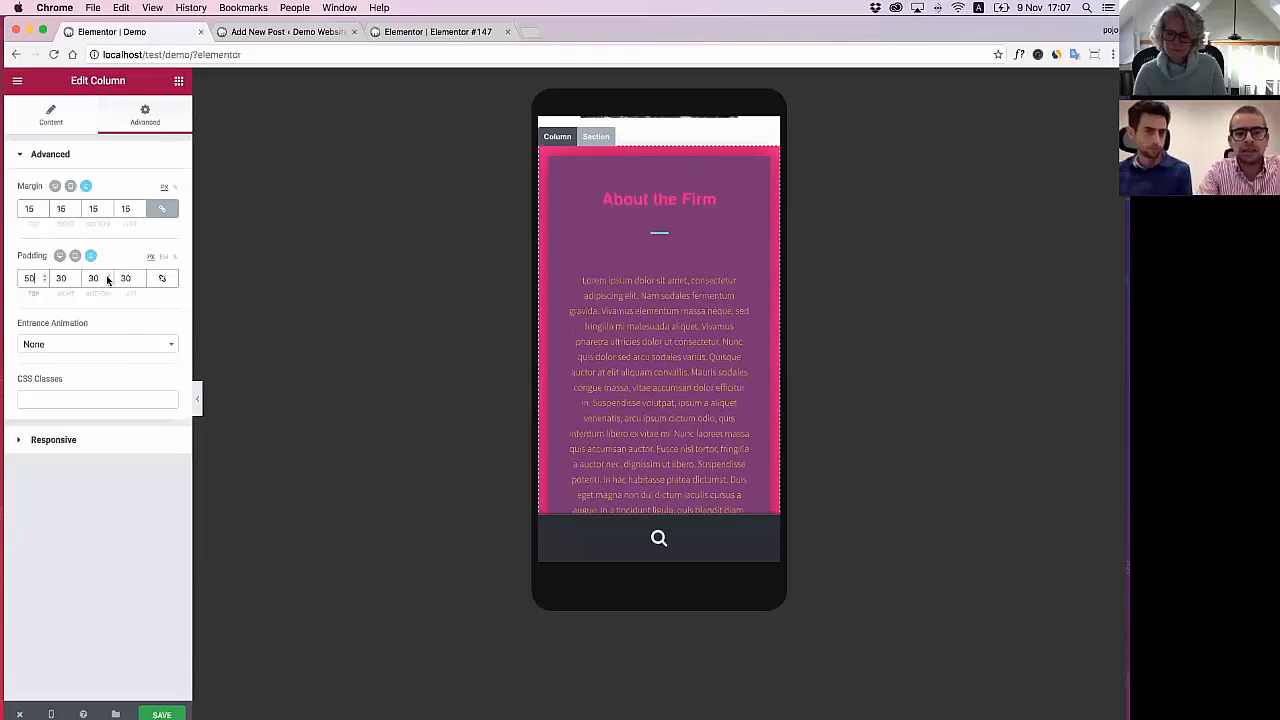
pyautogui.doubleClick(93, 277)
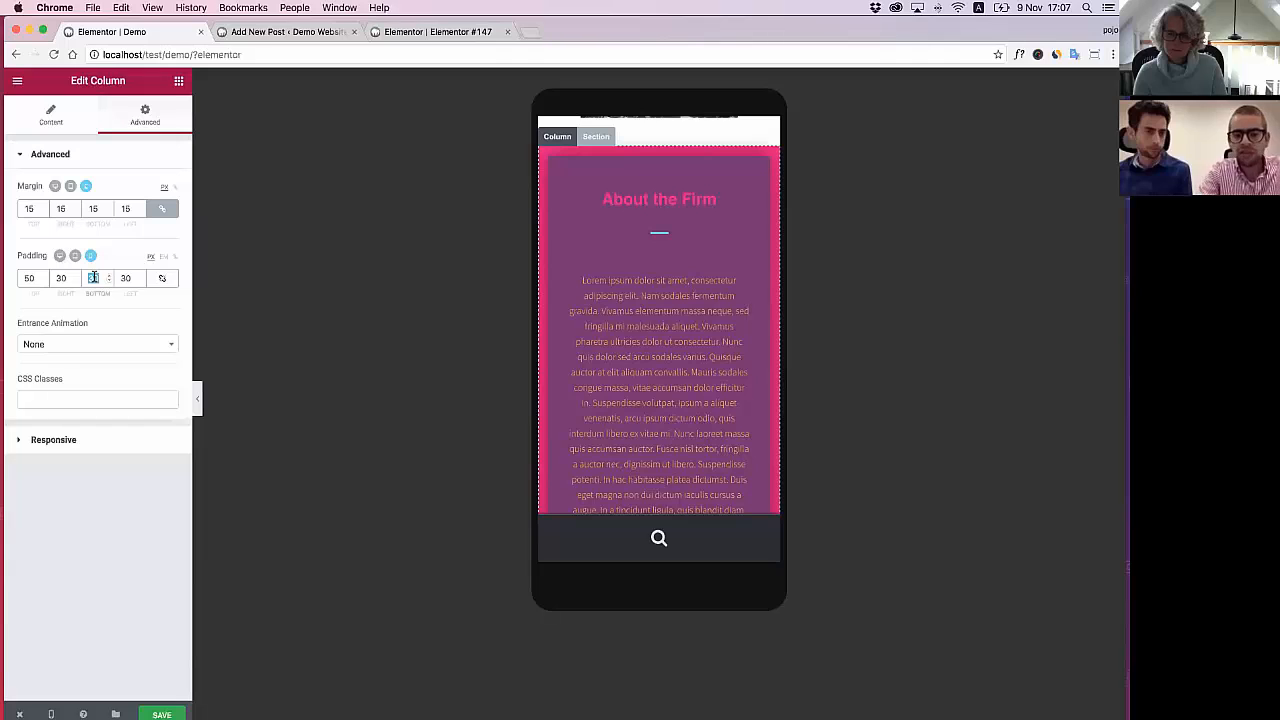
pyautogui.write('50')
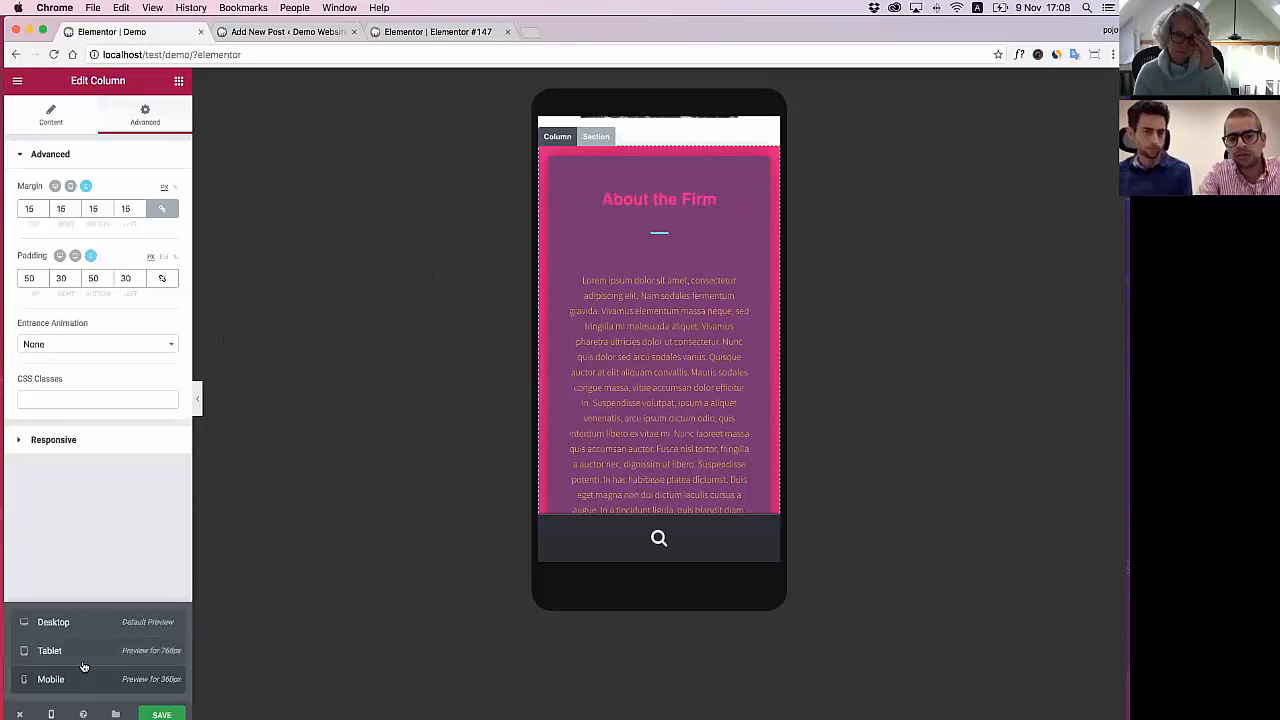
# Compare the About the Firm section in the tablet, desktop and mobile previews, including with the editing panel hidden, and return to desktop
pyautogui.click(105, 641)
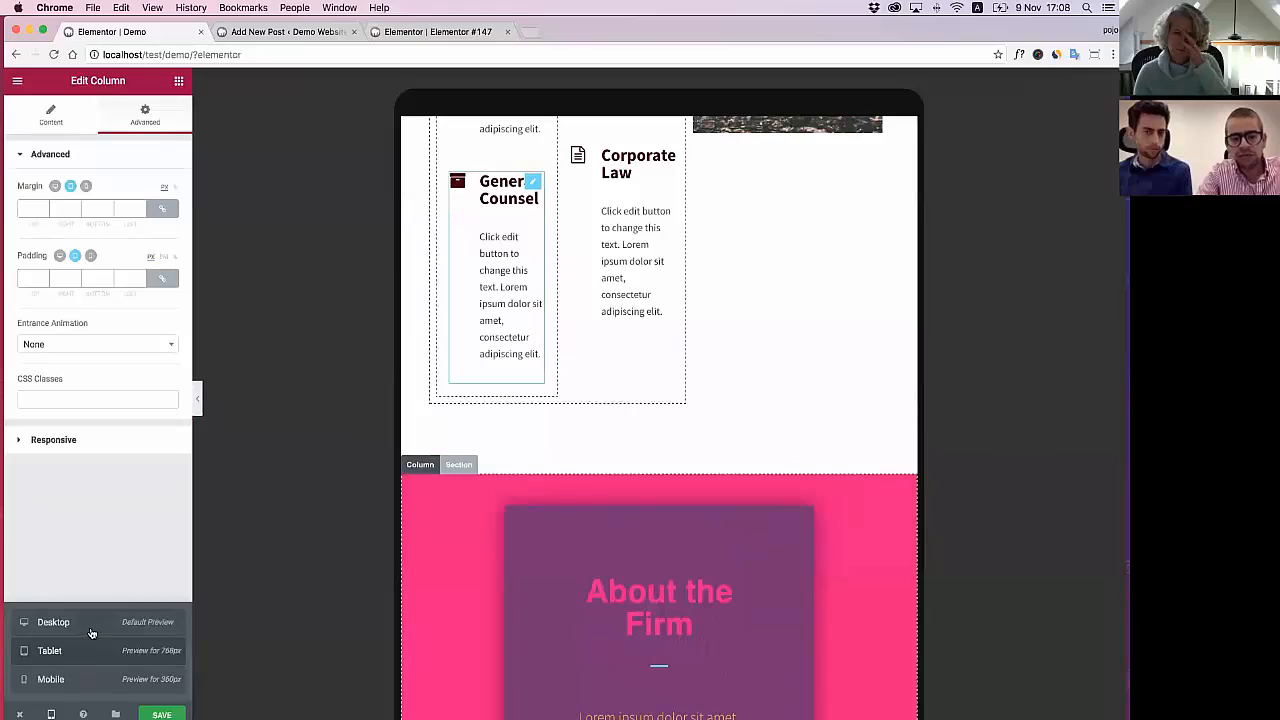
pyautogui.click(92, 624)
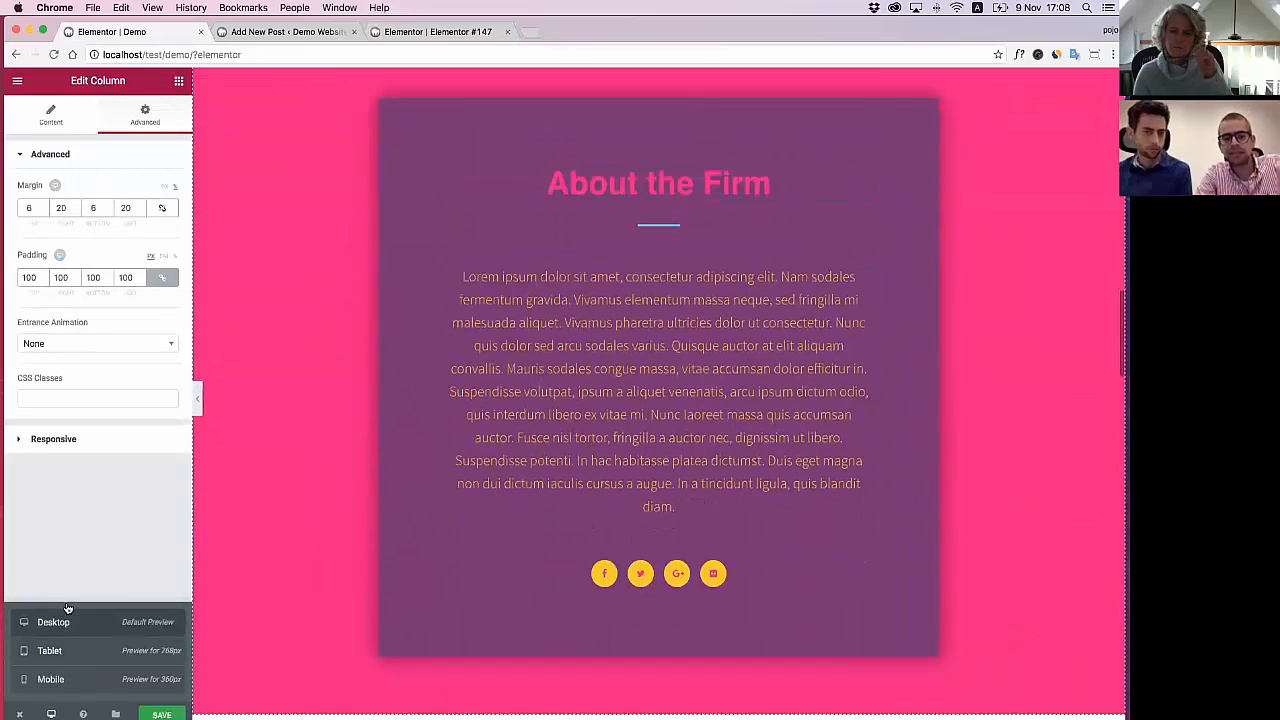
pyautogui.click(55, 679)
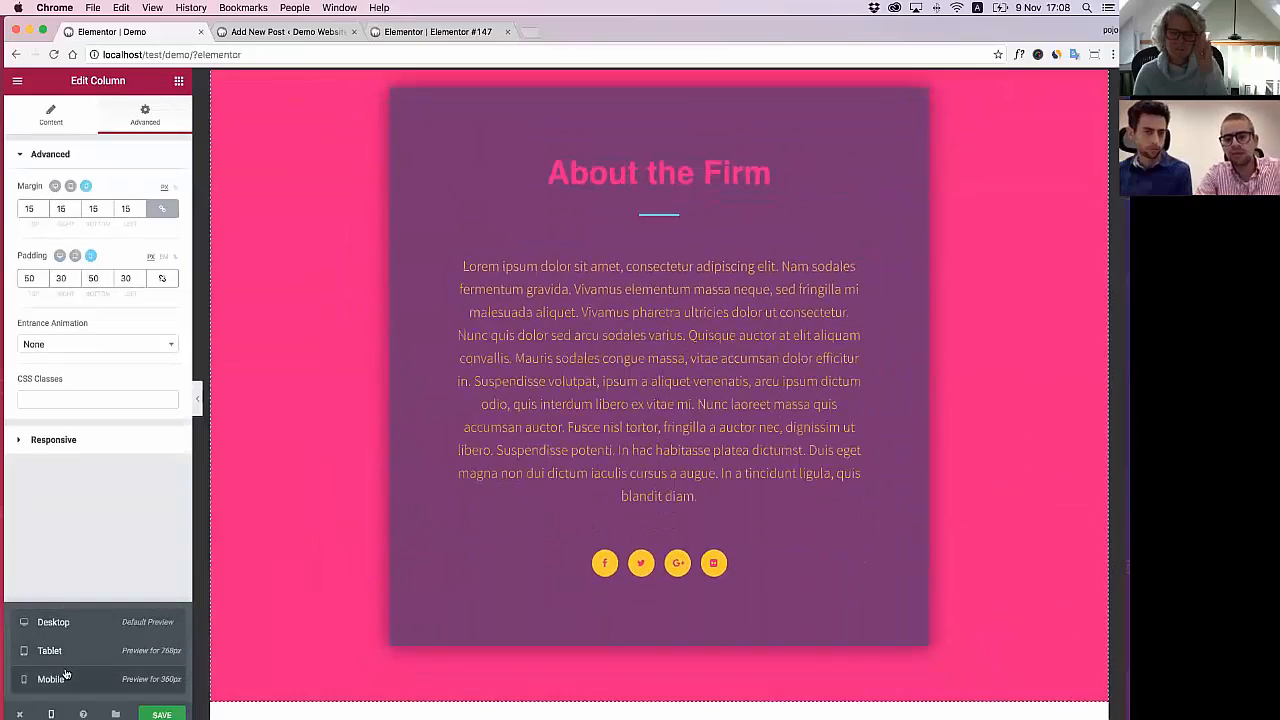
pyautogui.scroll(-2, 640, 446)
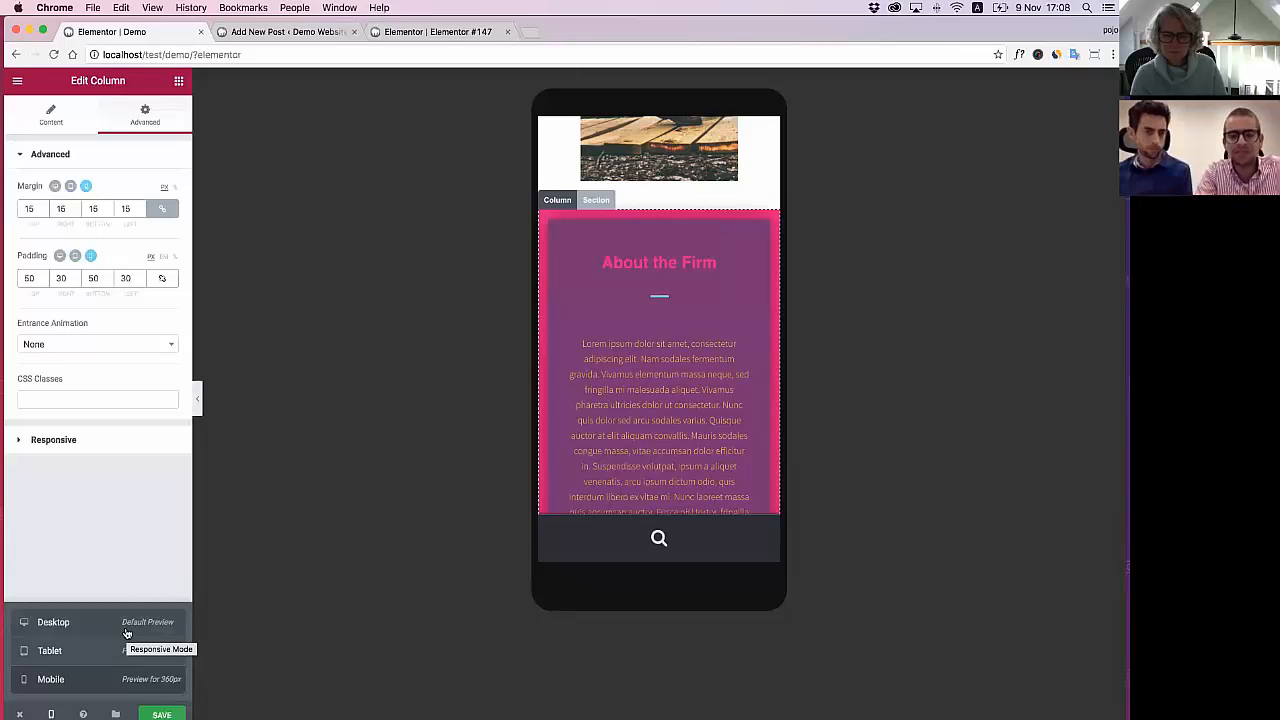
pyautogui.click(197, 398)
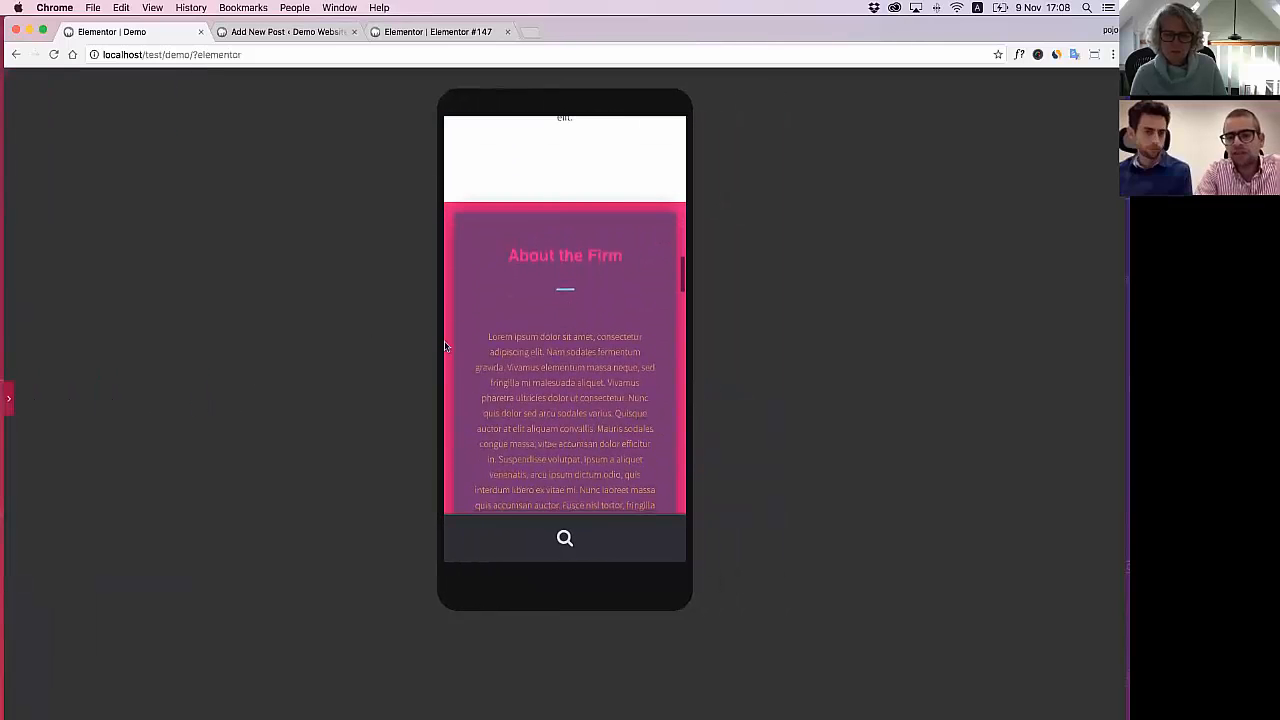
pyautogui.click(11, 401)
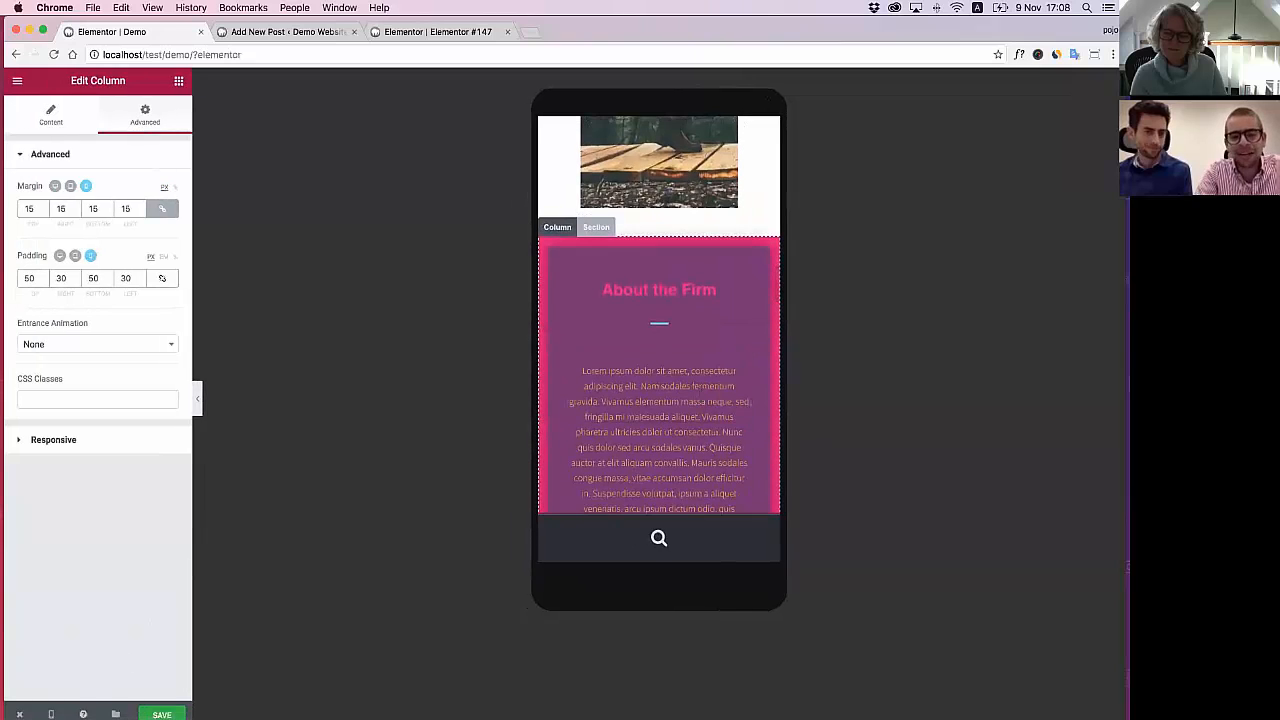
pyautogui.moveTo(51, 714)
pyautogui.click(90, 620)
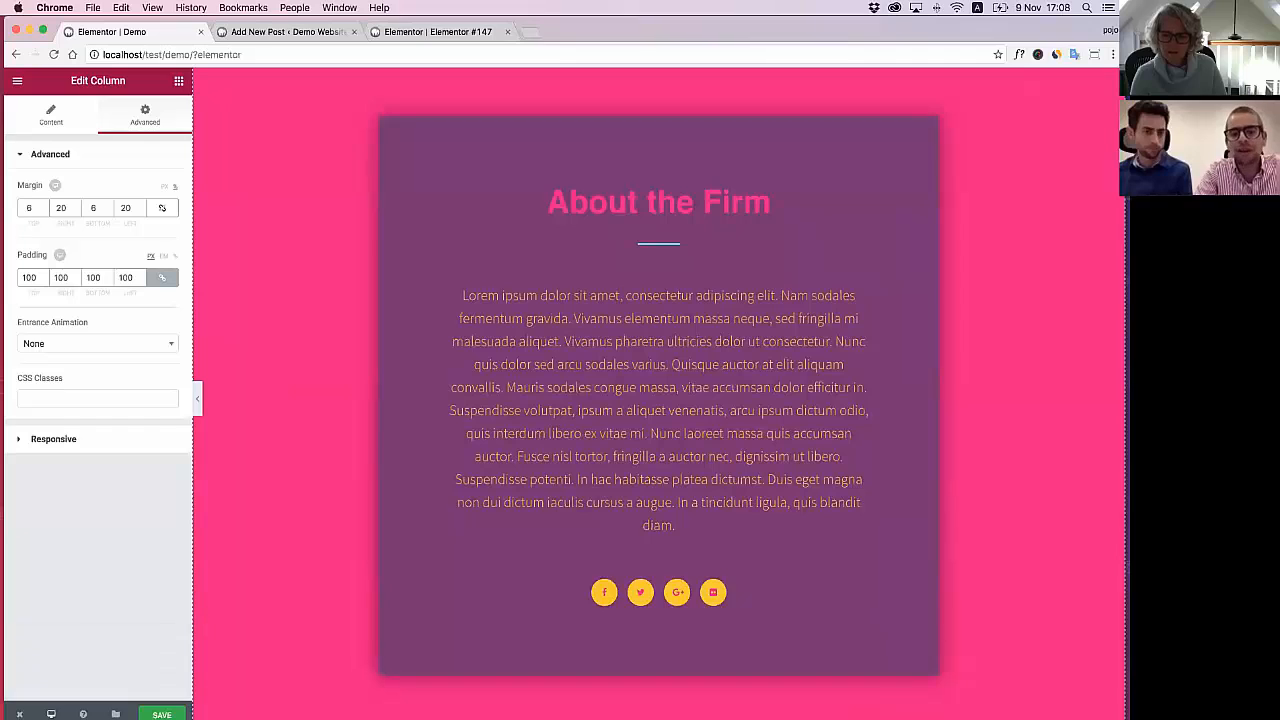
pyautogui.click(178, 81)
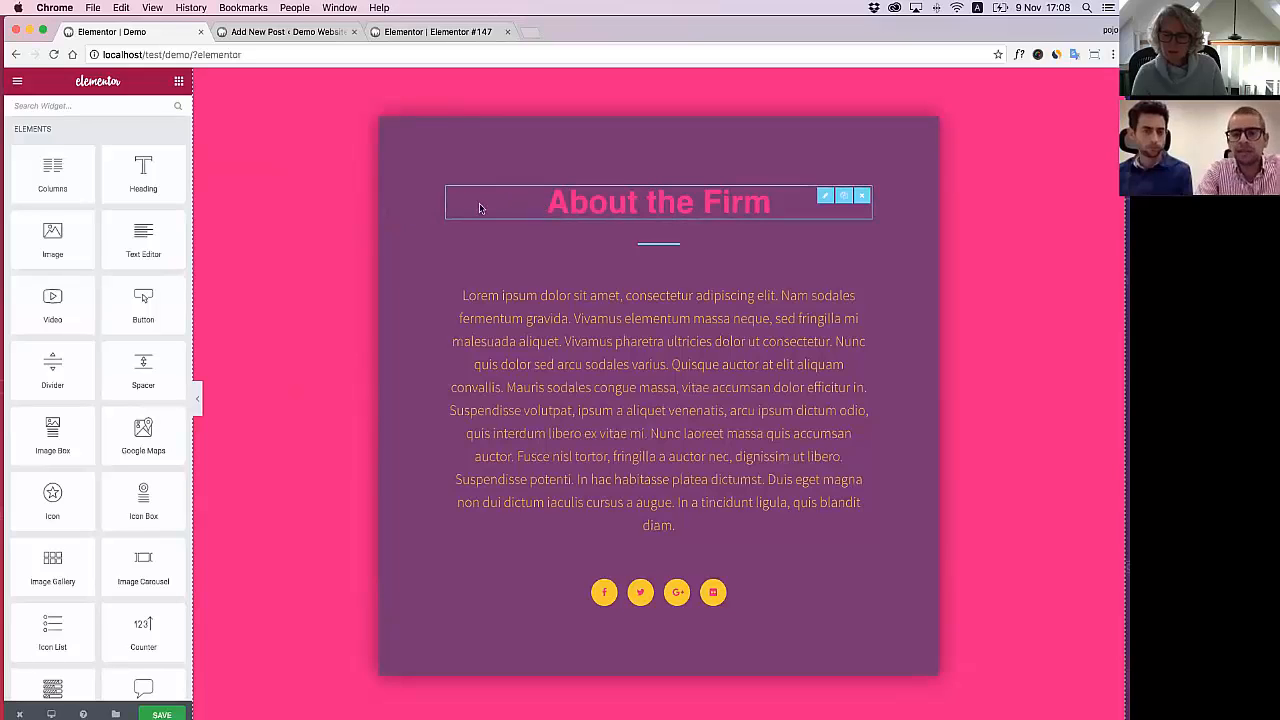
pyautogui.scroll(1, 419, 188)
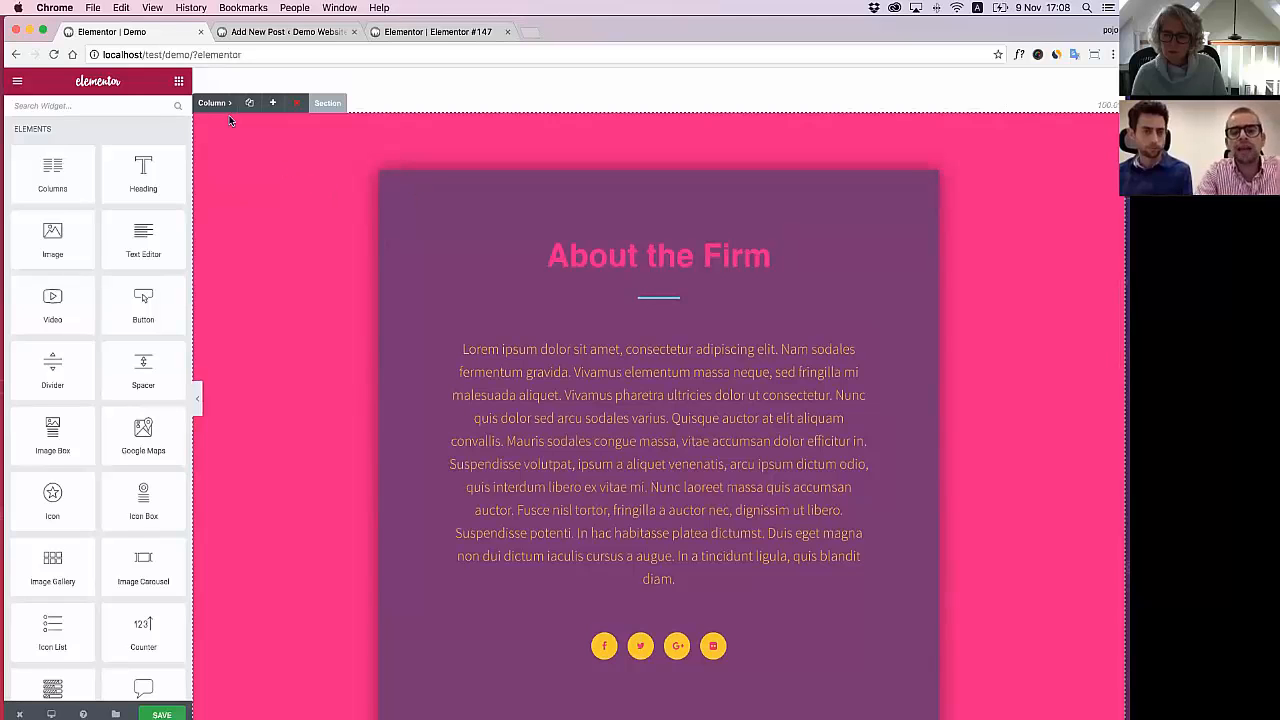
pyautogui.scroll(-1, 313, 191)
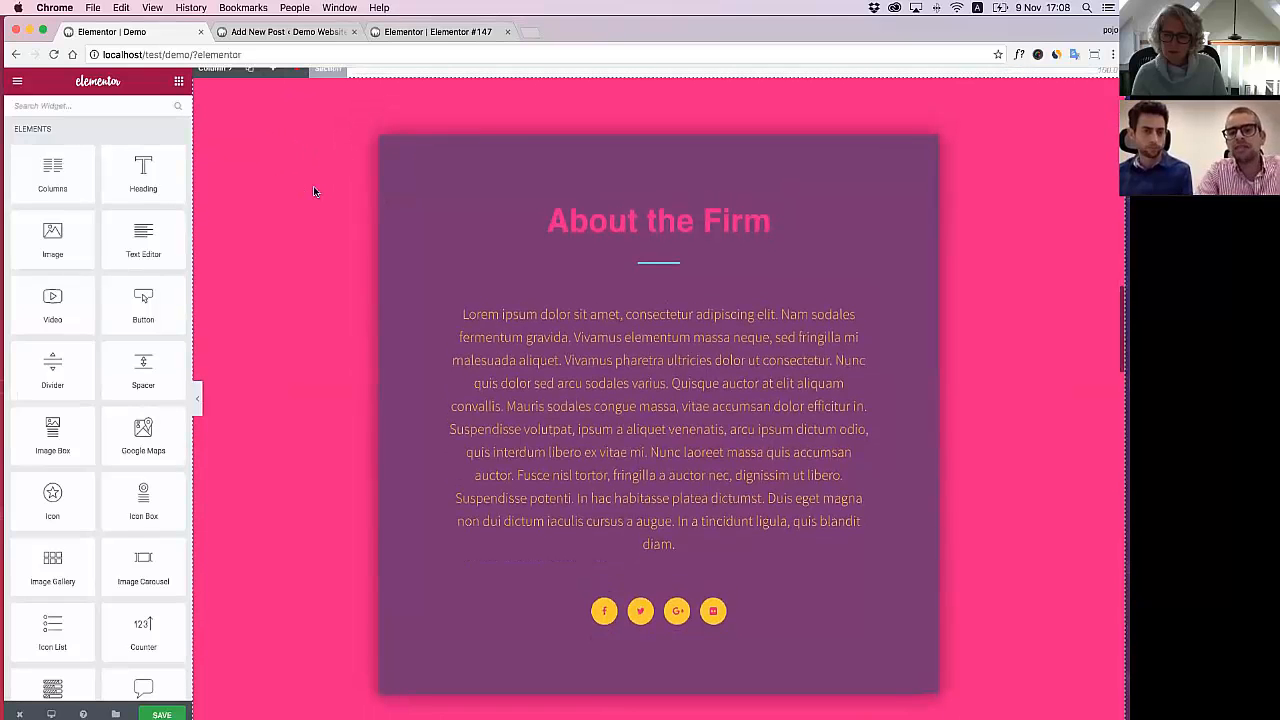
pyautogui.scroll(-1, 313, 191)
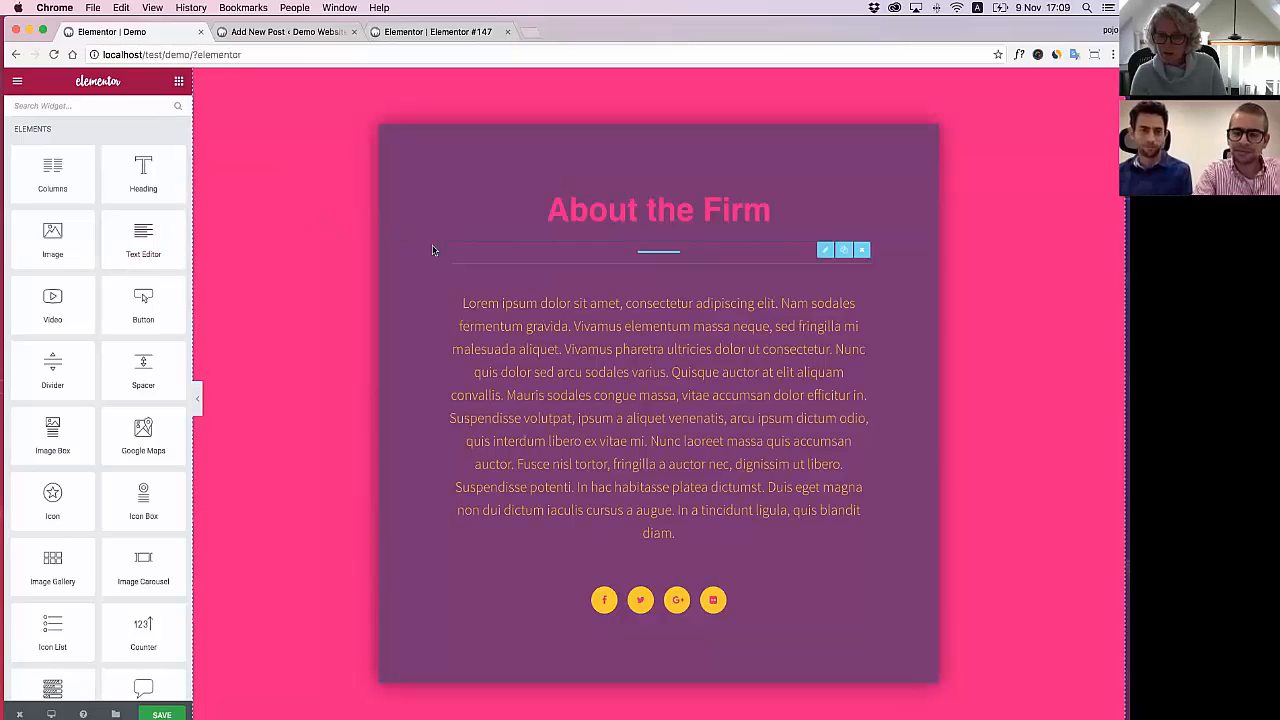
# Set the About the Firm paragraph's text color to white and preview the section with the editing panel hidden
pyautogui.click(494, 302)
pyautogui.click(98, 113)
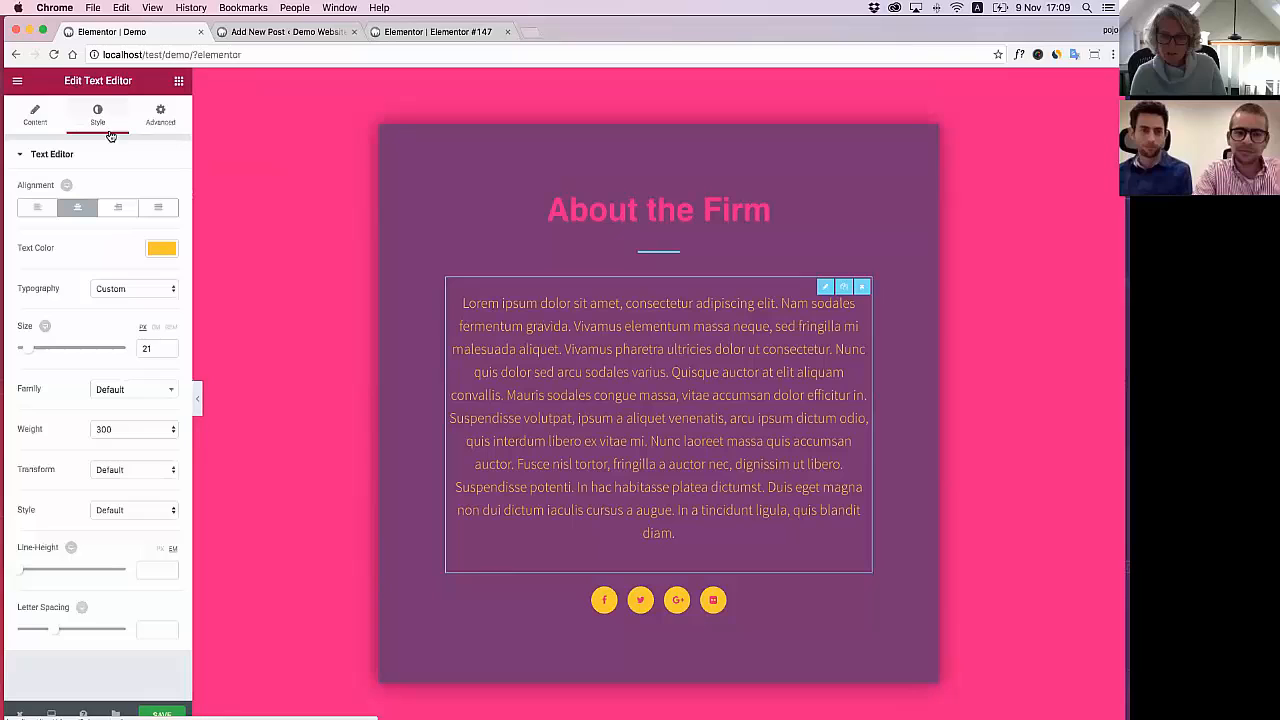
pyautogui.click(161, 247)
pyautogui.click(41, 398)
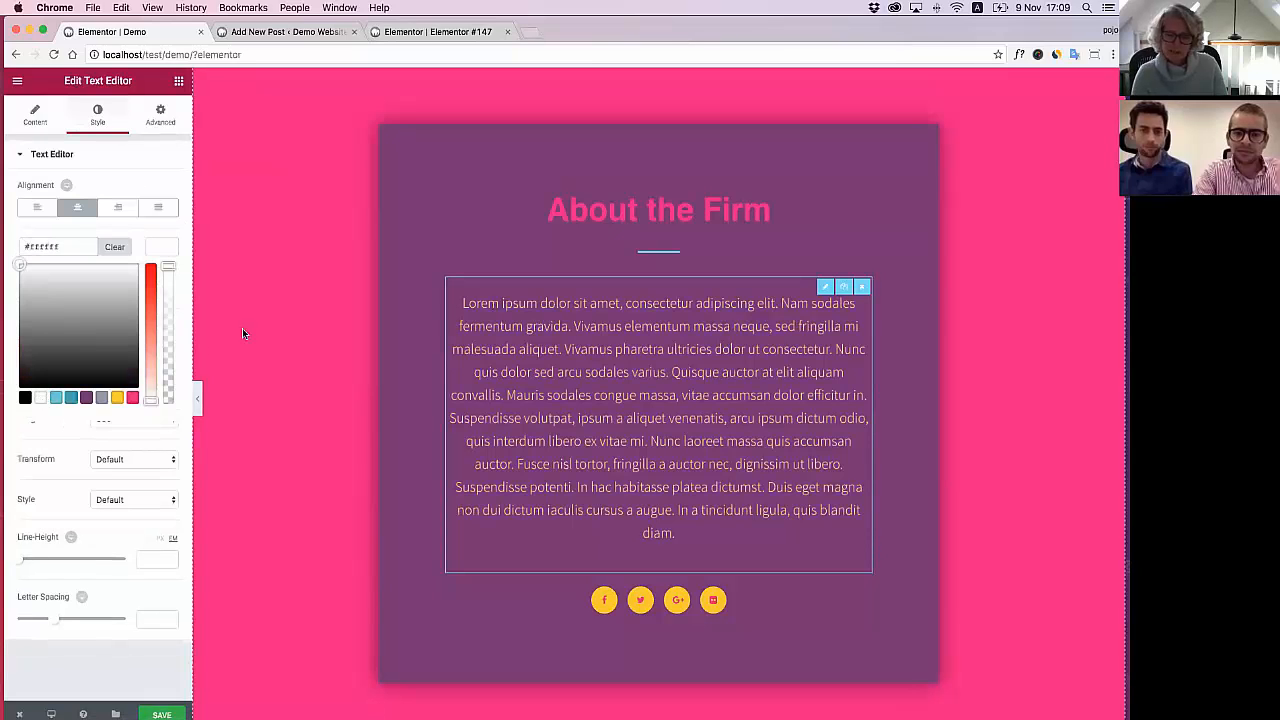
pyautogui.click(197, 401)
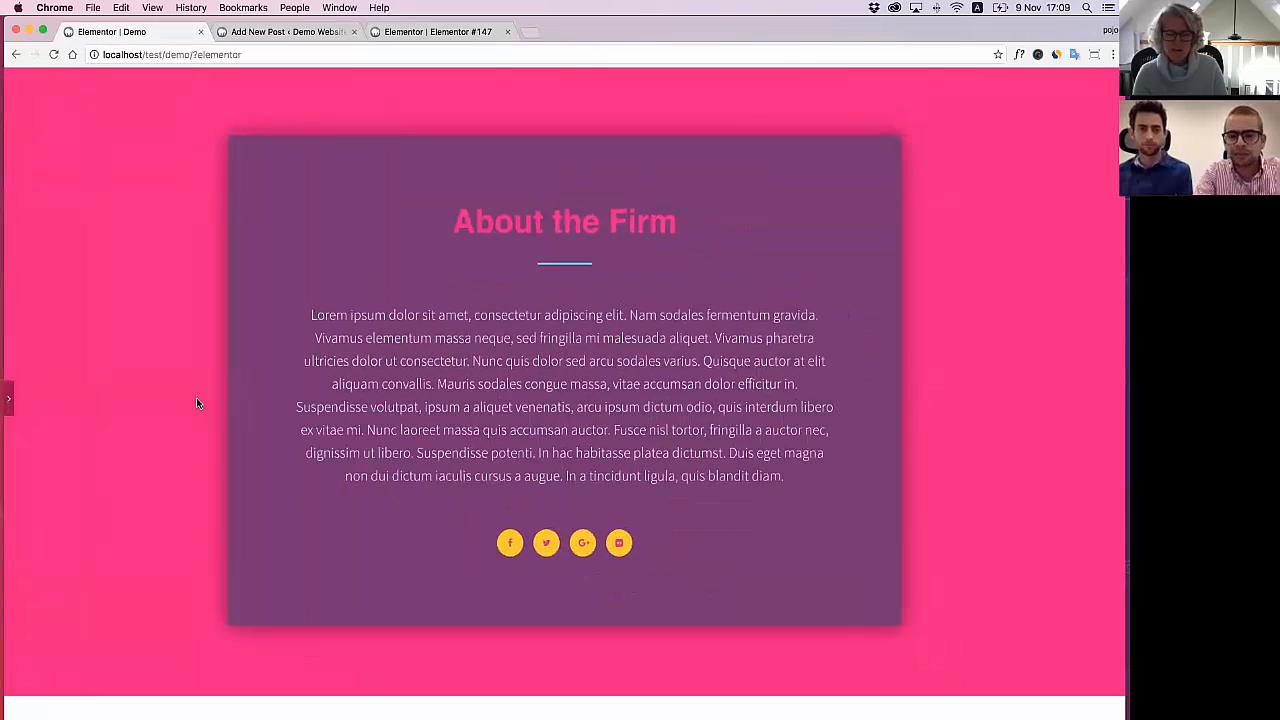
pyautogui.click(9, 399)
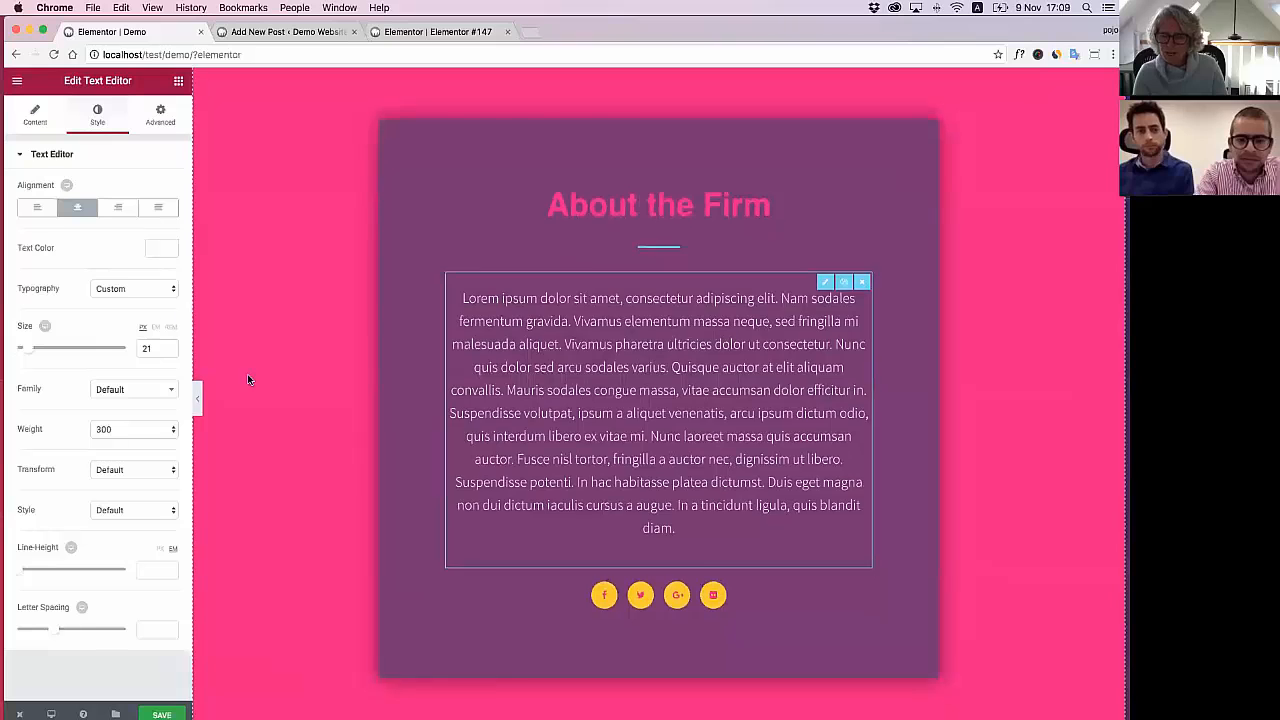
# Round the first Firm Partners photo into a circle with a border radius of 50% on all corners
pyautogui.scroll(-5, 249, 379)
pyautogui.scroll(-5, 249, 379)
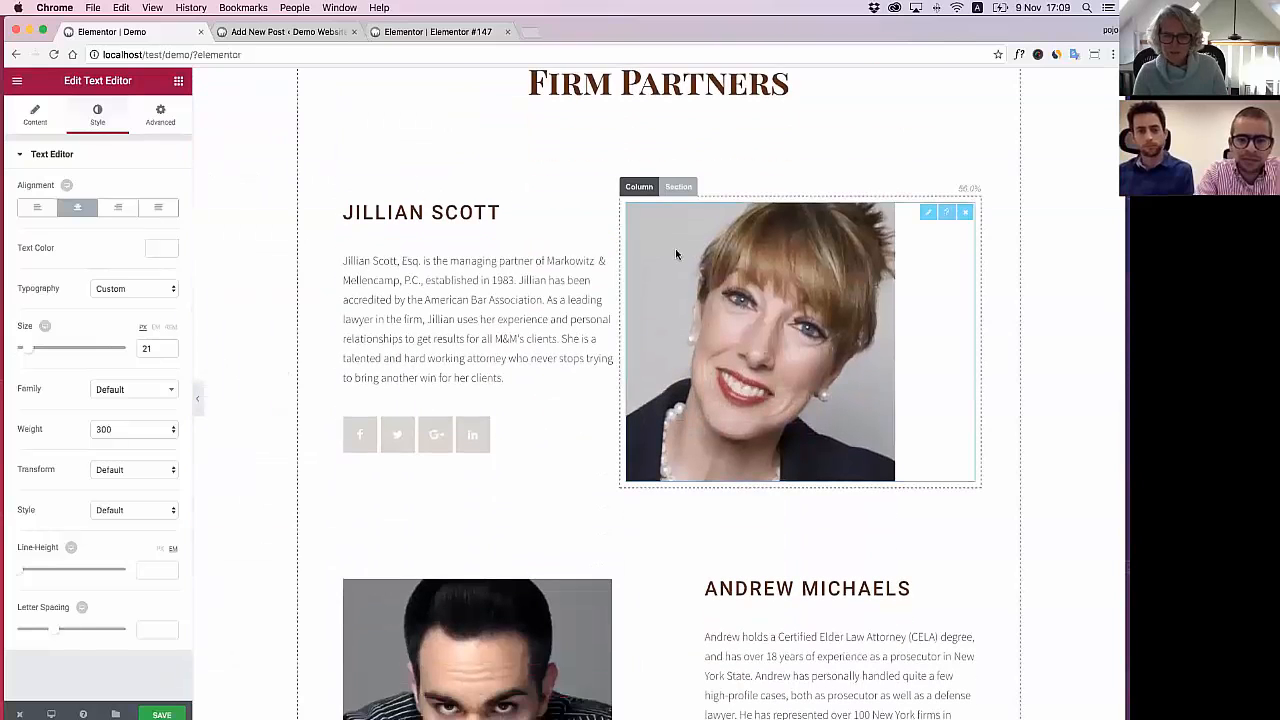
pyautogui.click(675, 248)
pyautogui.click(95, 122)
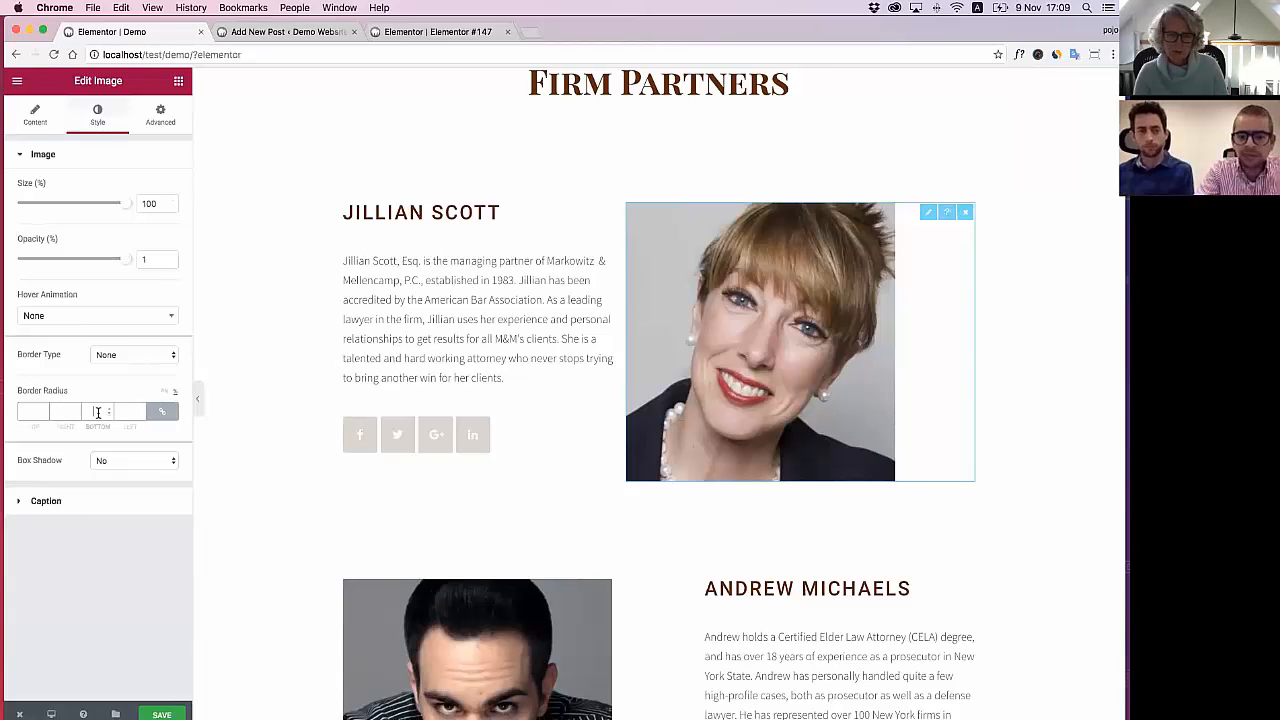
pyautogui.write('50')
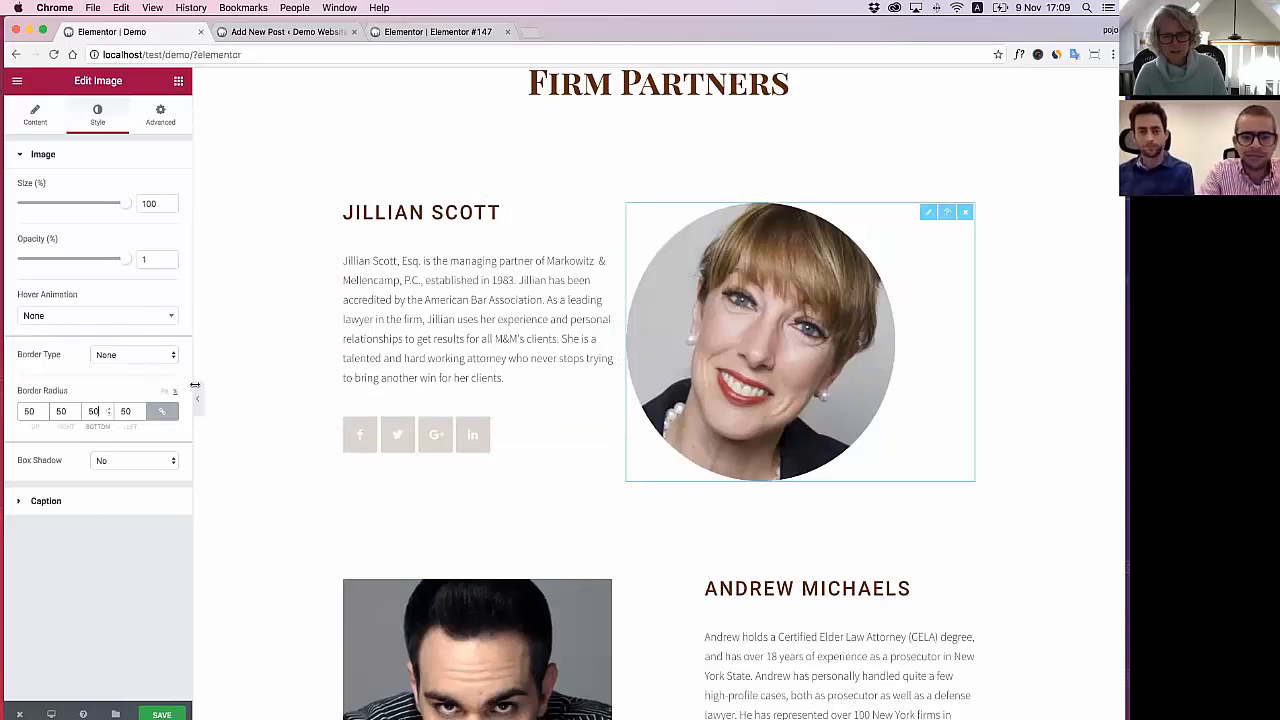
# Try center alignment on the first partner's photo, and clear its alignment setting
pyautogui.click(40, 118)
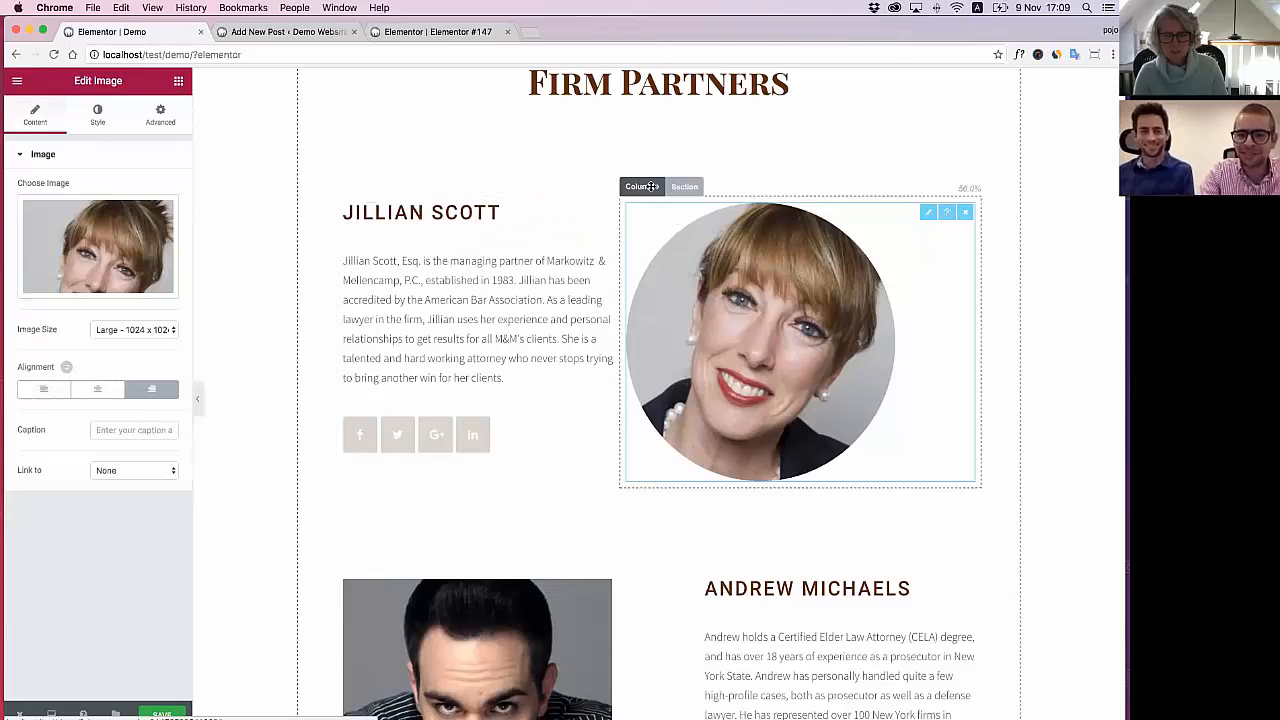
pyautogui.click(639, 186)
pyautogui.click(145, 117)
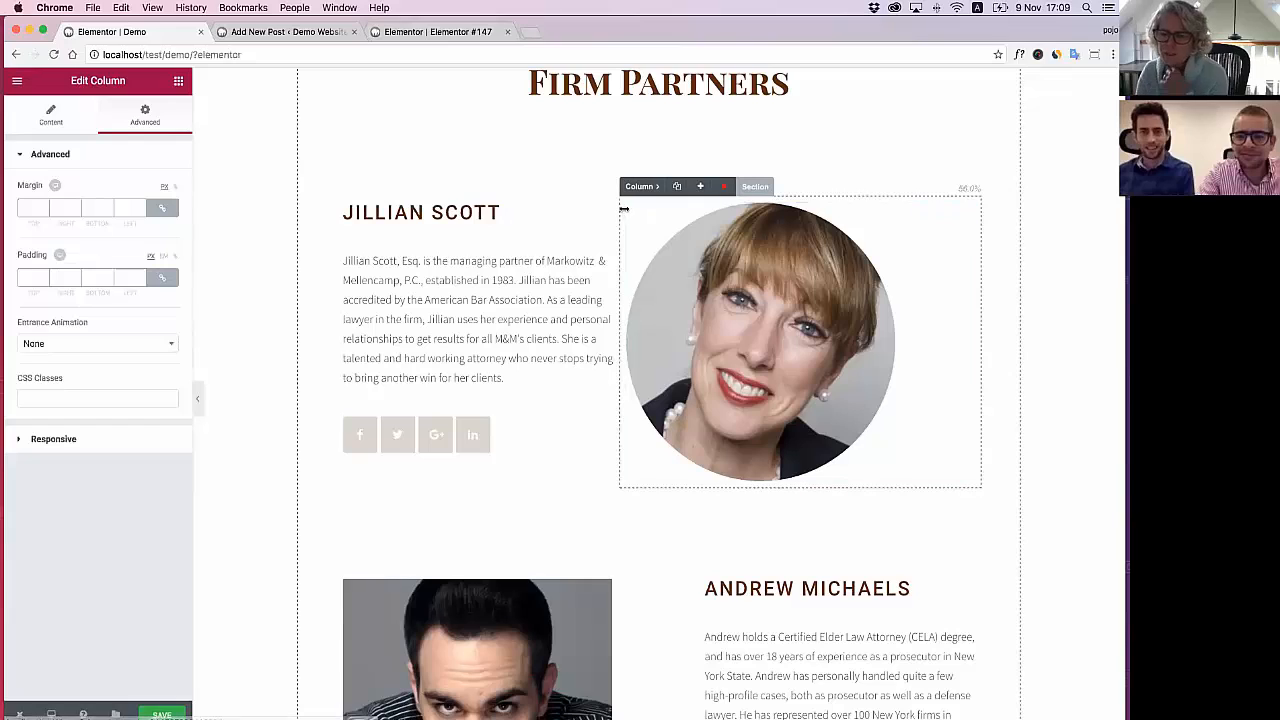
pyautogui.click(714, 435)
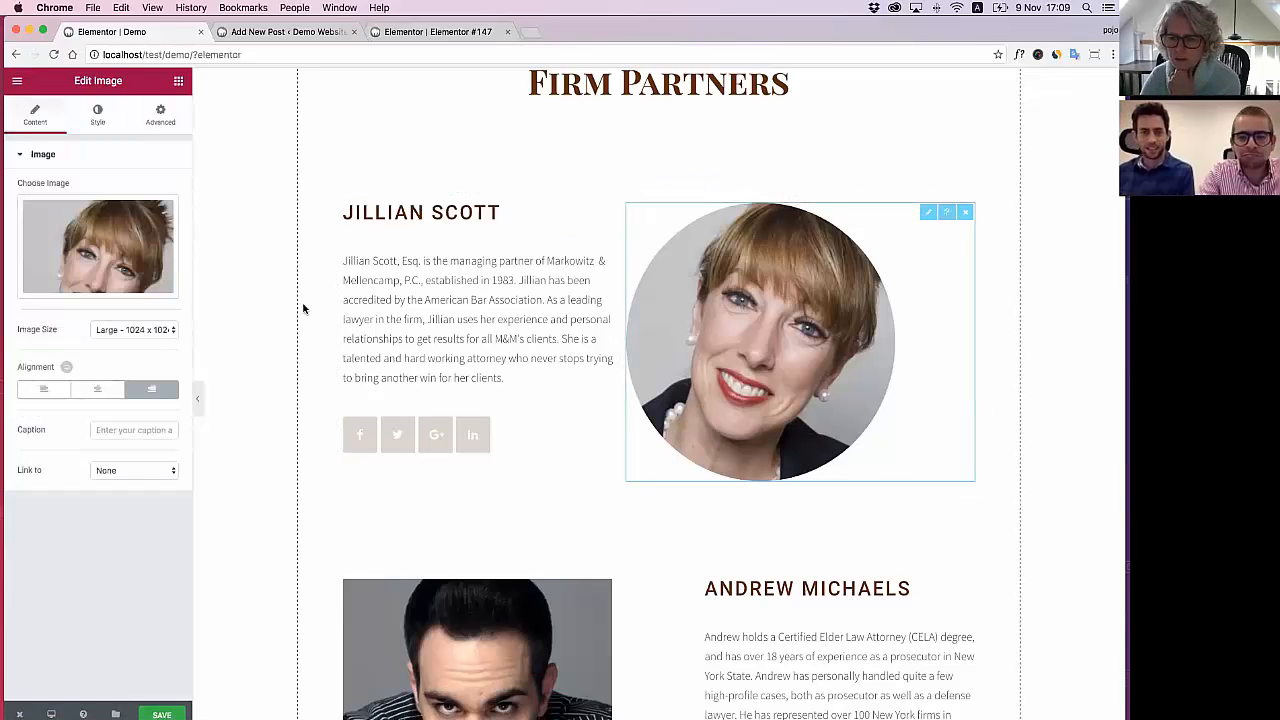
pyautogui.click(110, 389)
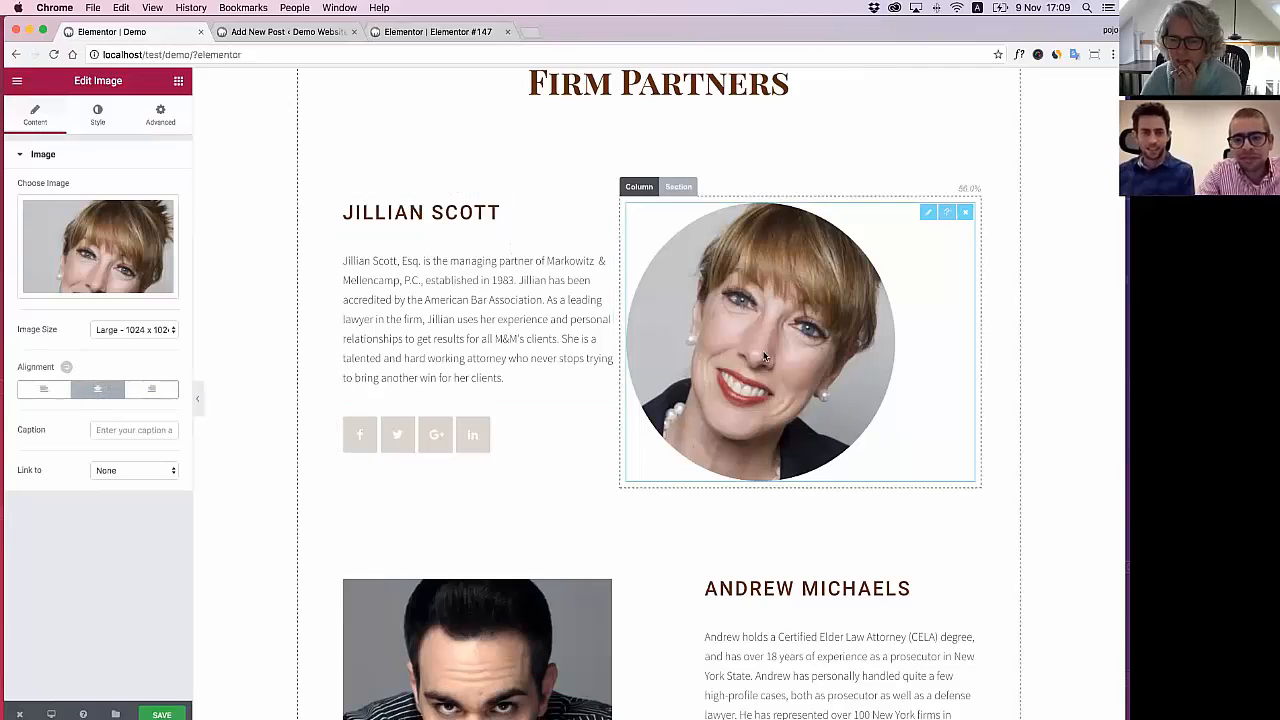
pyautogui.click(106, 391)
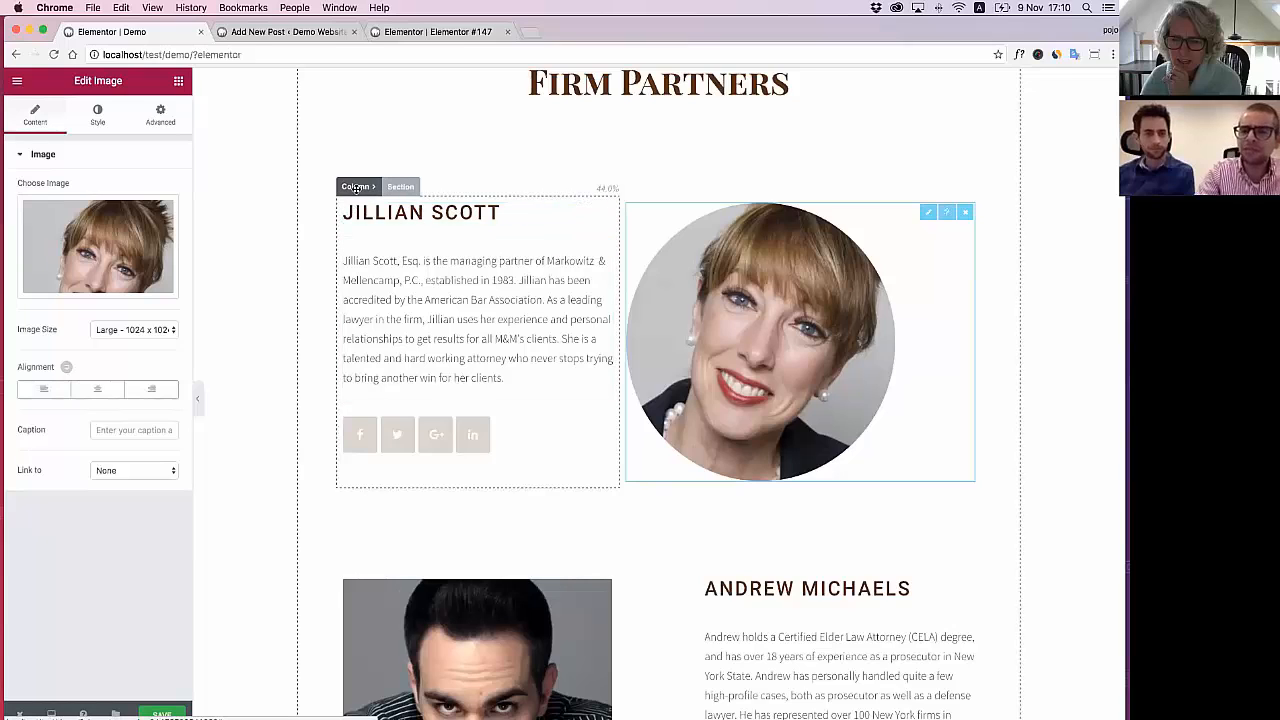
# Unlink the first partner's text column padding, set the right padding to 60 px, and widen the column to about 54%
pyautogui.click(356, 187)
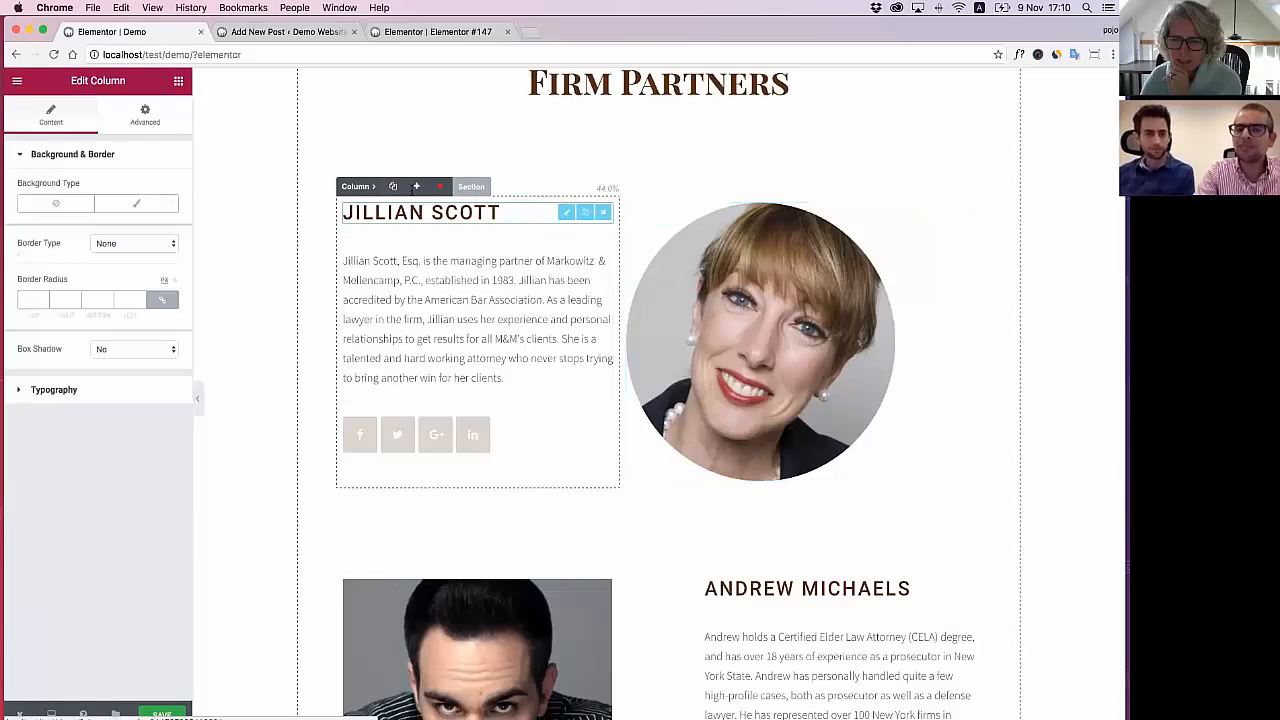
pyautogui.click(145, 115)
pyautogui.click(162, 277)
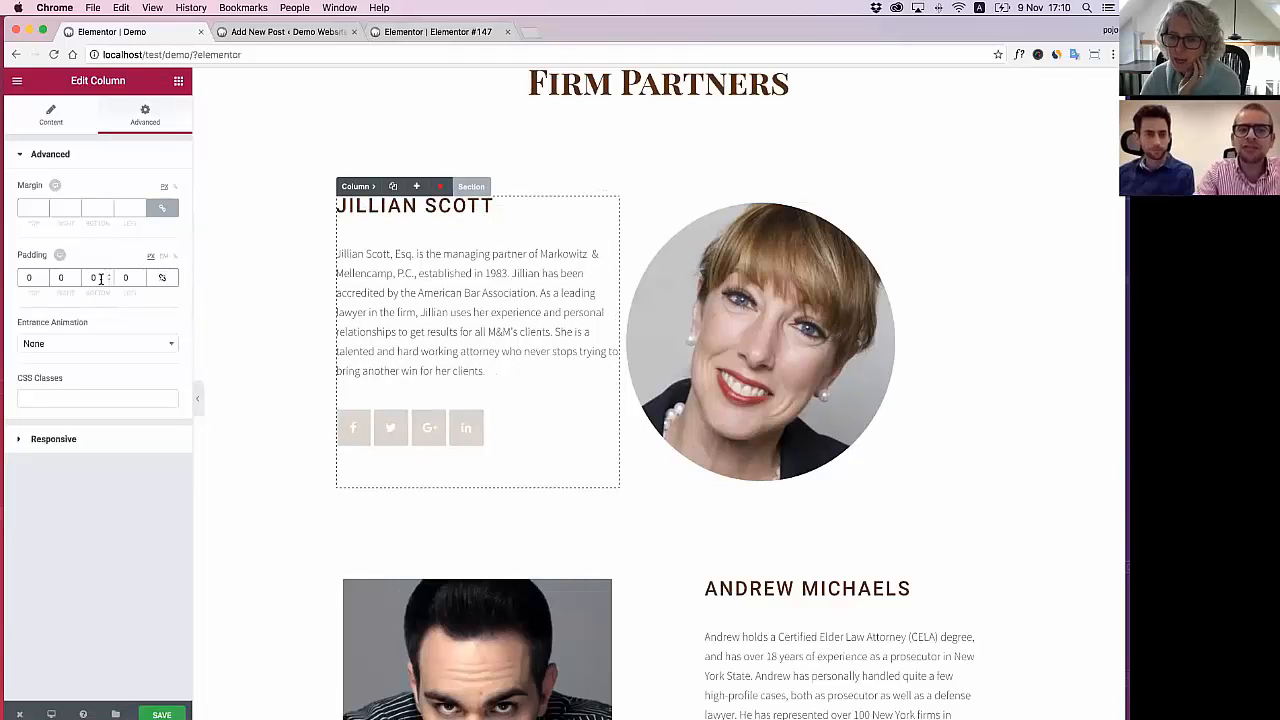
pyautogui.click(60, 279)
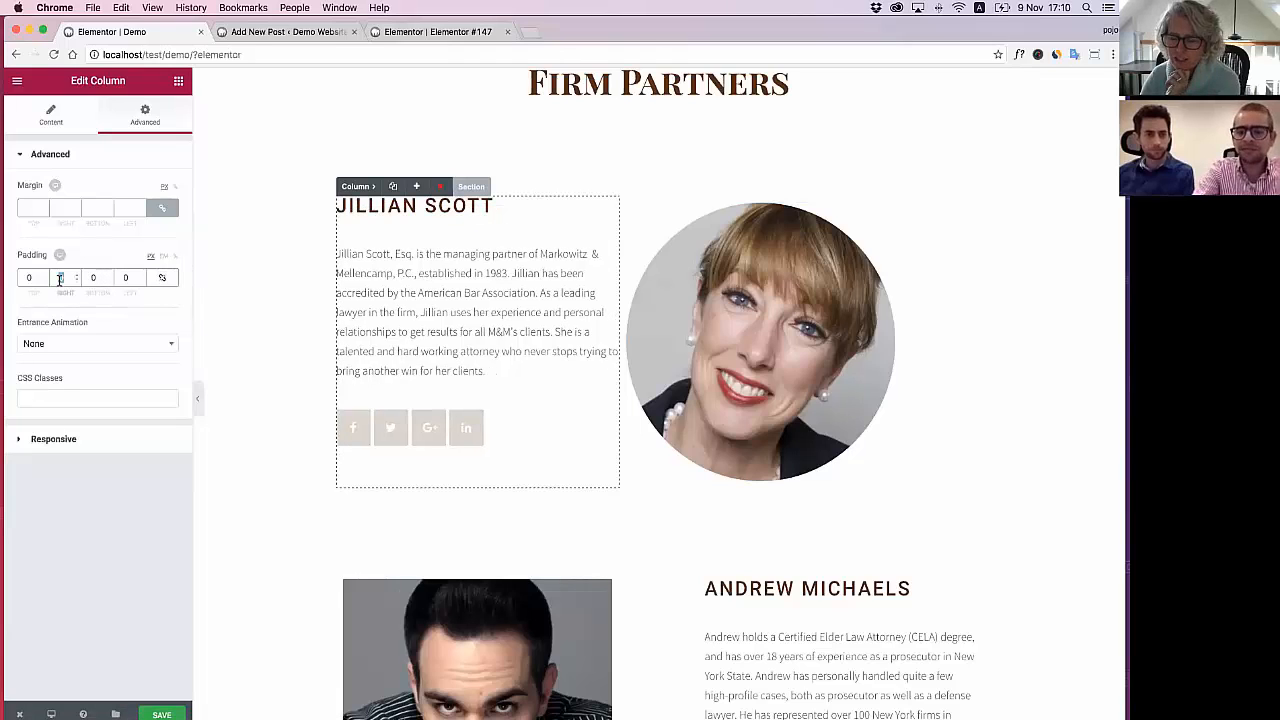
pyautogui.write('60')
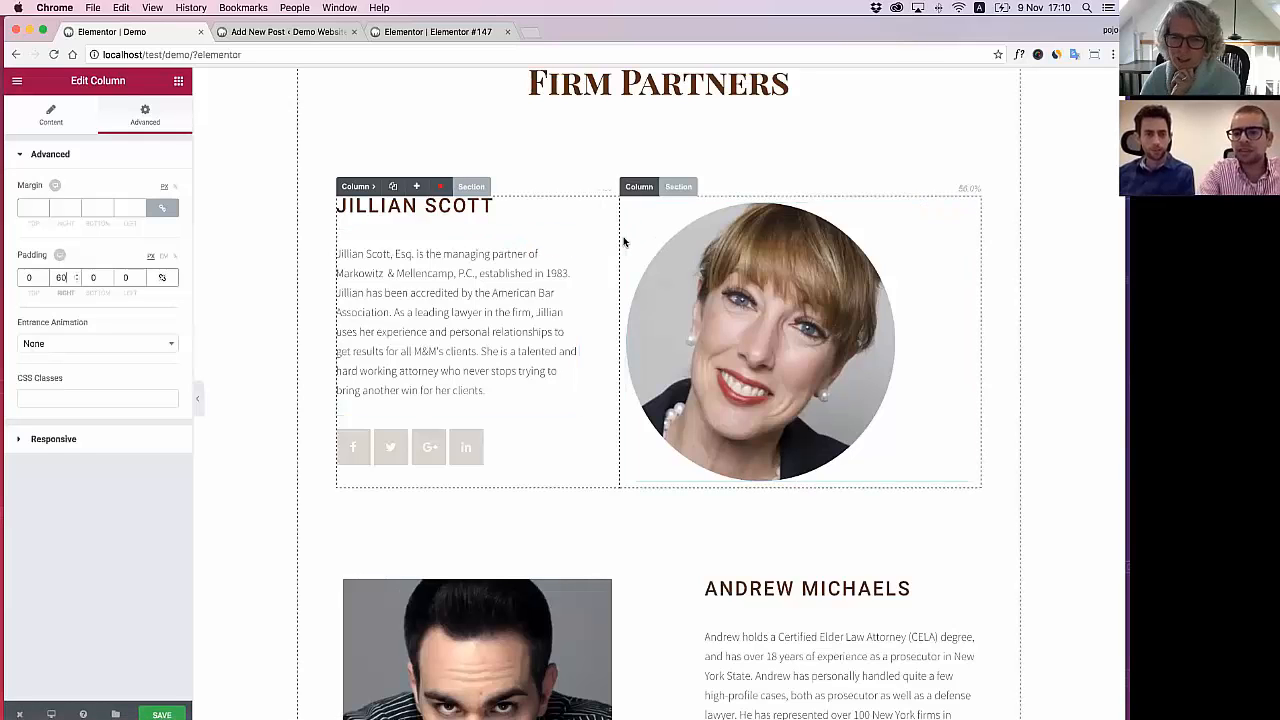
pyautogui.moveTo(623, 241); pyautogui.dragTo(689, 233)
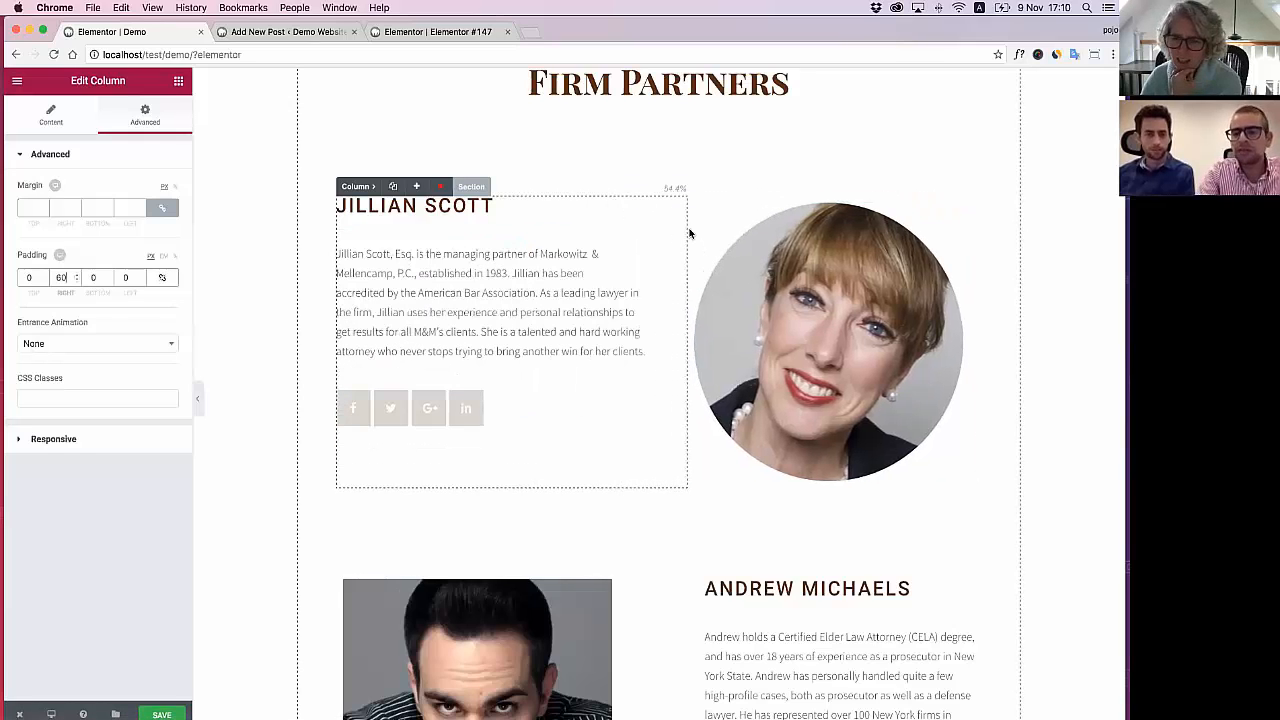
# Change the shape of the first partner's social icons to Circle
pyautogui.click(412, 402)
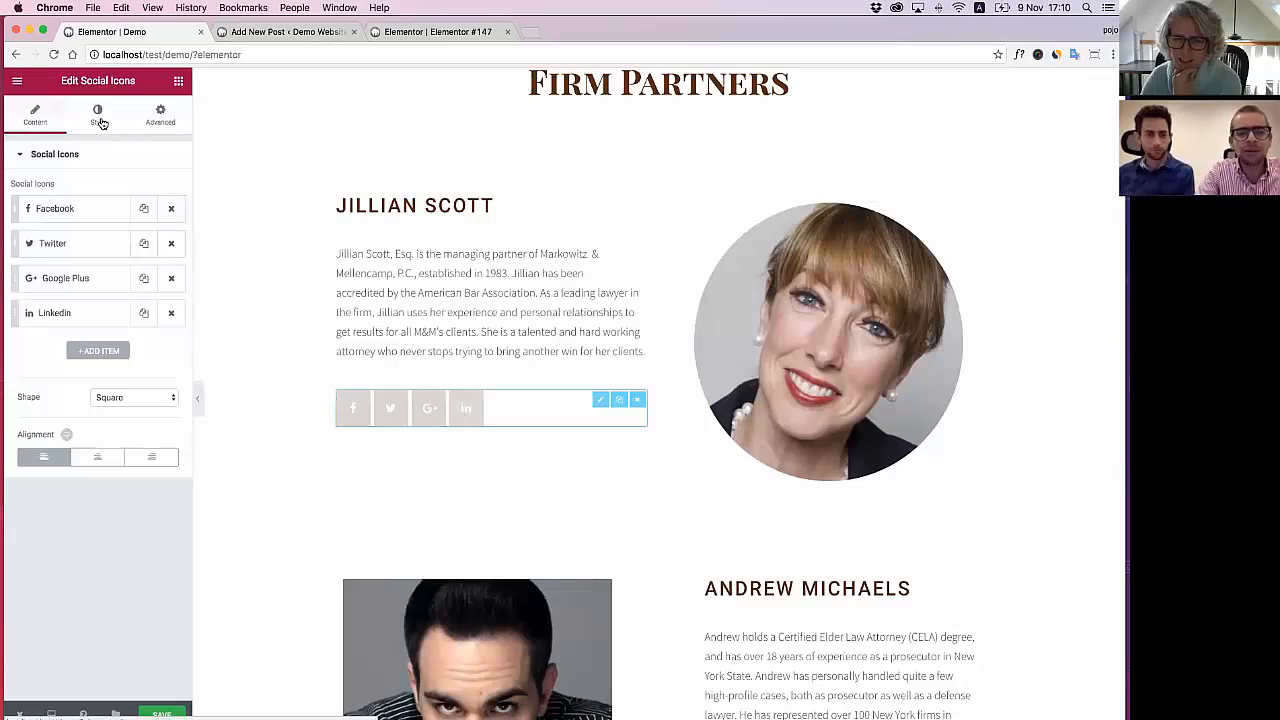
pyautogui.click(100, 122)
pyautogui.click(49, 120)
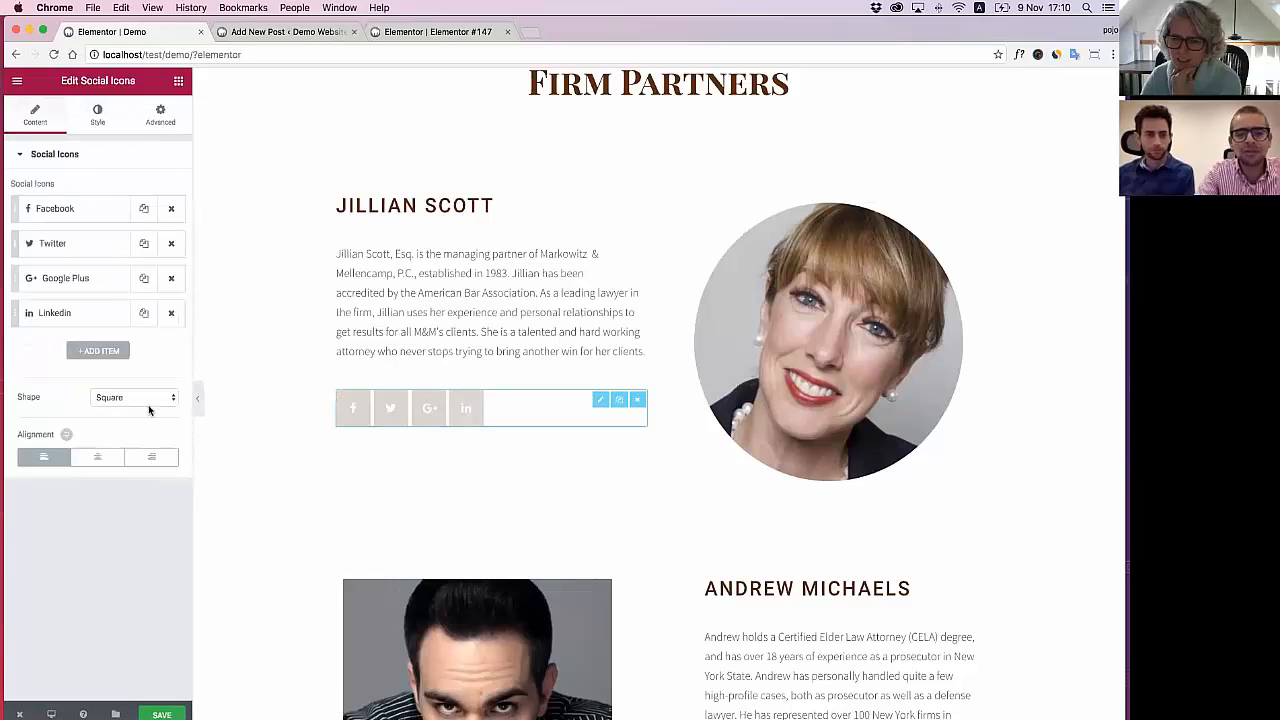
pyautogui.click(146, 400)
pyautogui.click(144, 405)
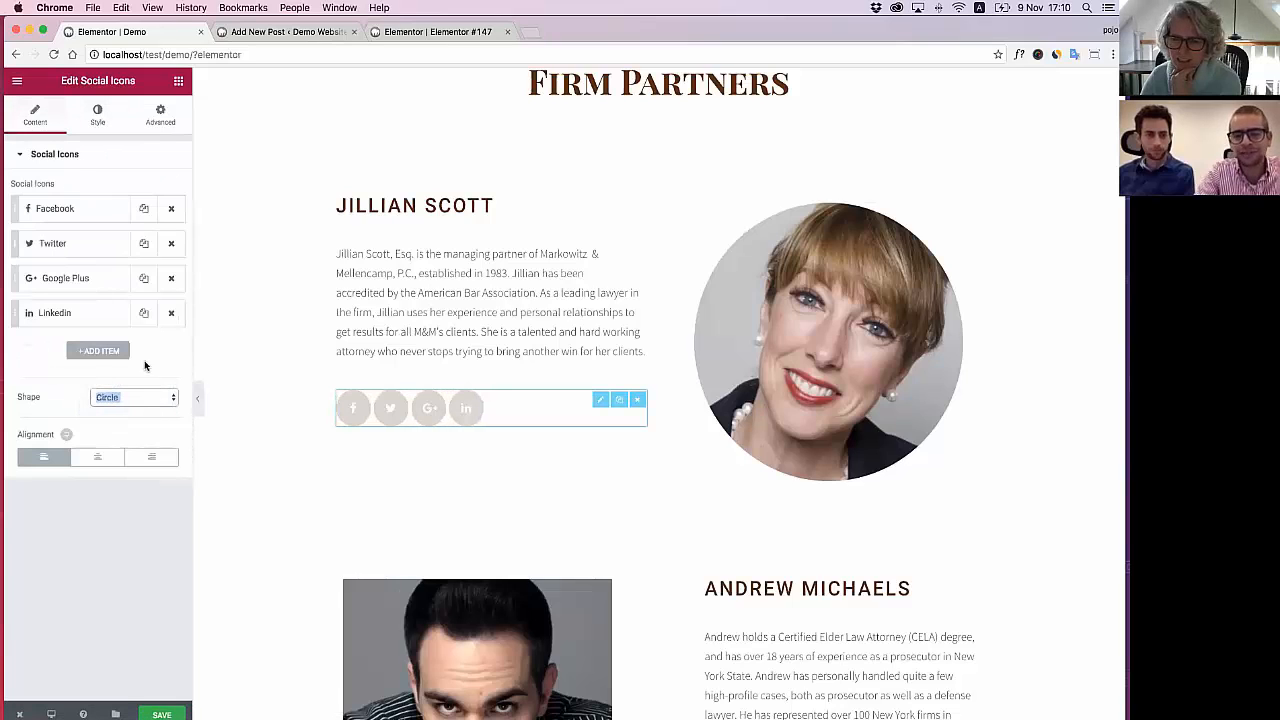
# Give the first partner's social icons their official colors, with icon spacing of 14 and icon size of 15
pyautogui.click(94, 120)
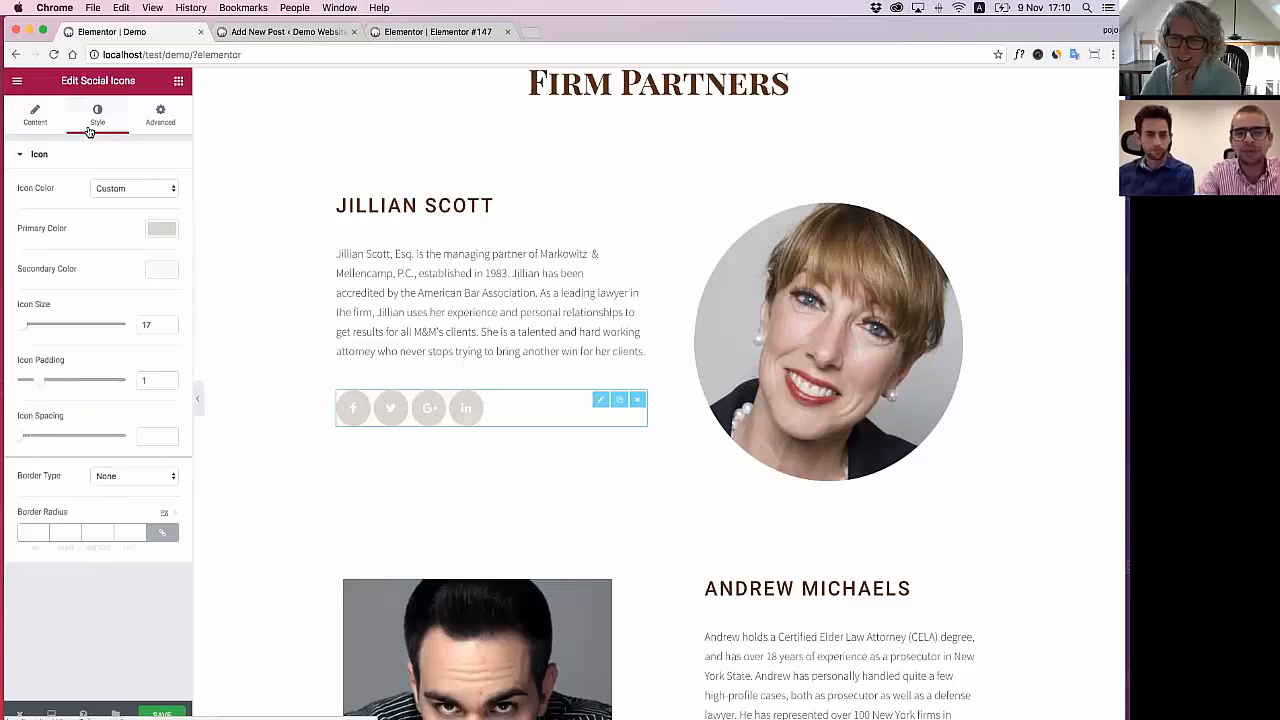
pyautogui.click(111, 188)
pyautogui.click(115, 172)
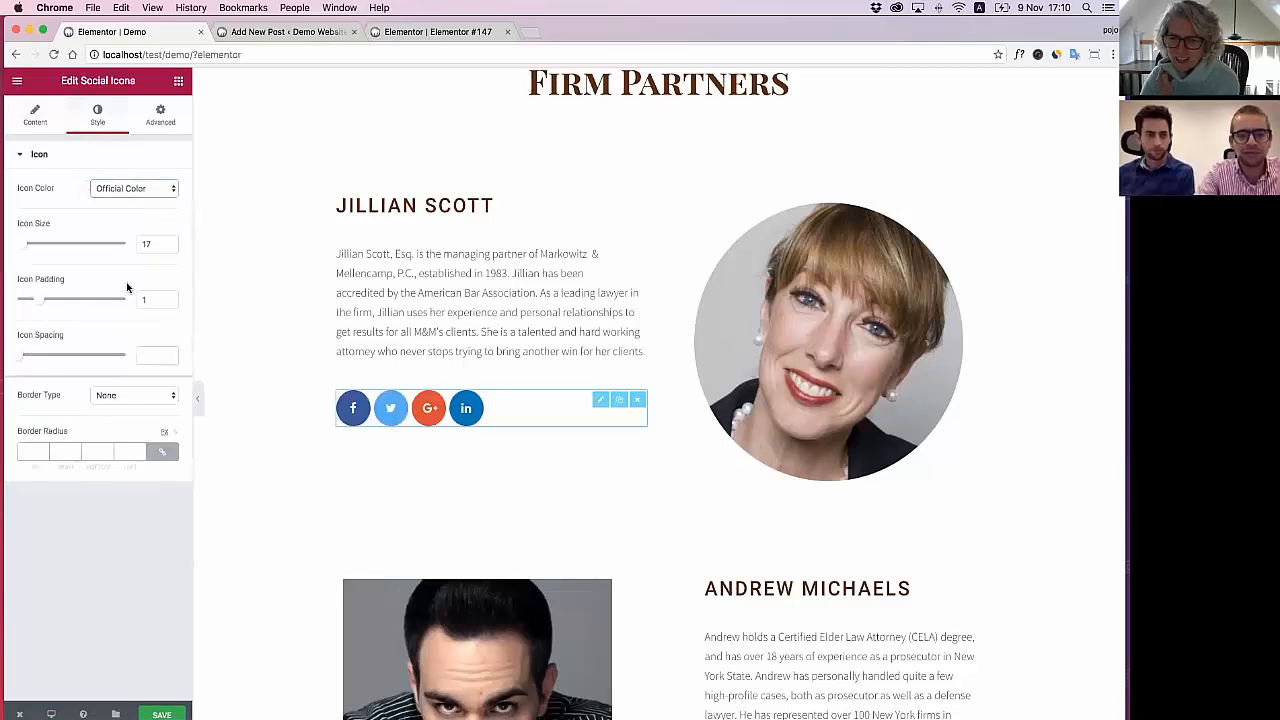
pyautogui.moveTo(35, 360); pyautogui.dragTo(37, 356)
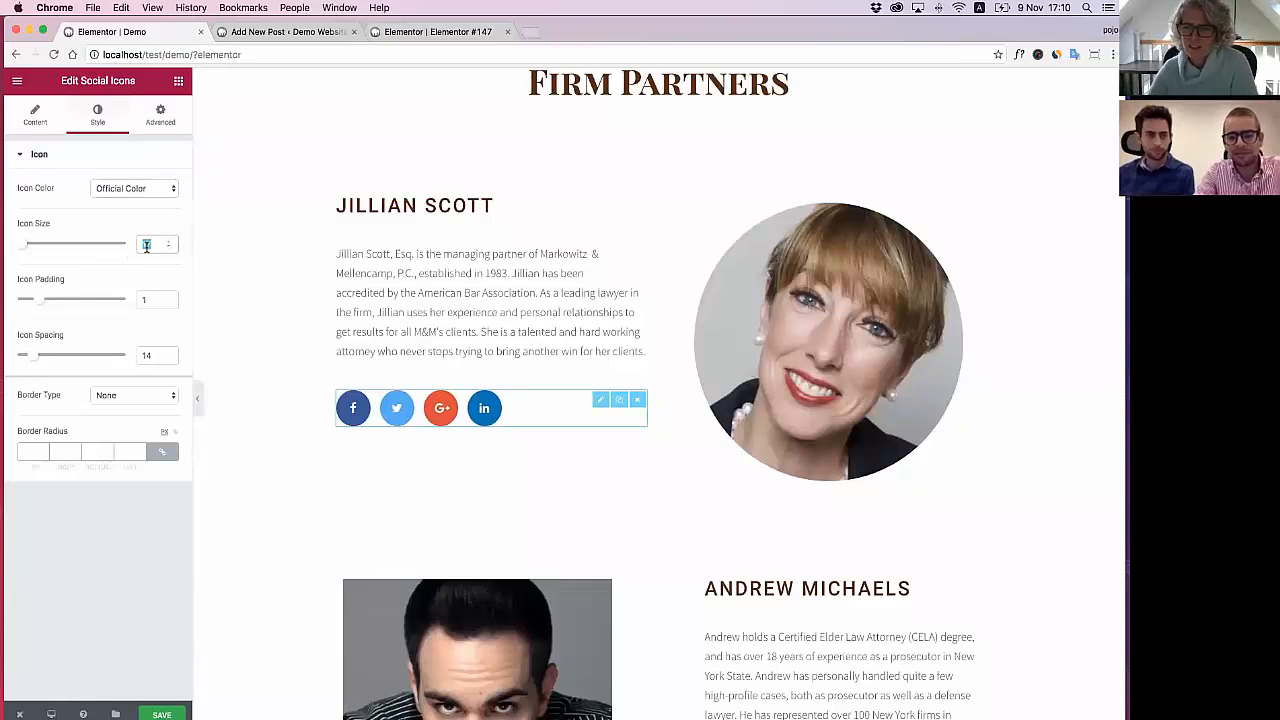
pyautogui.write('15')
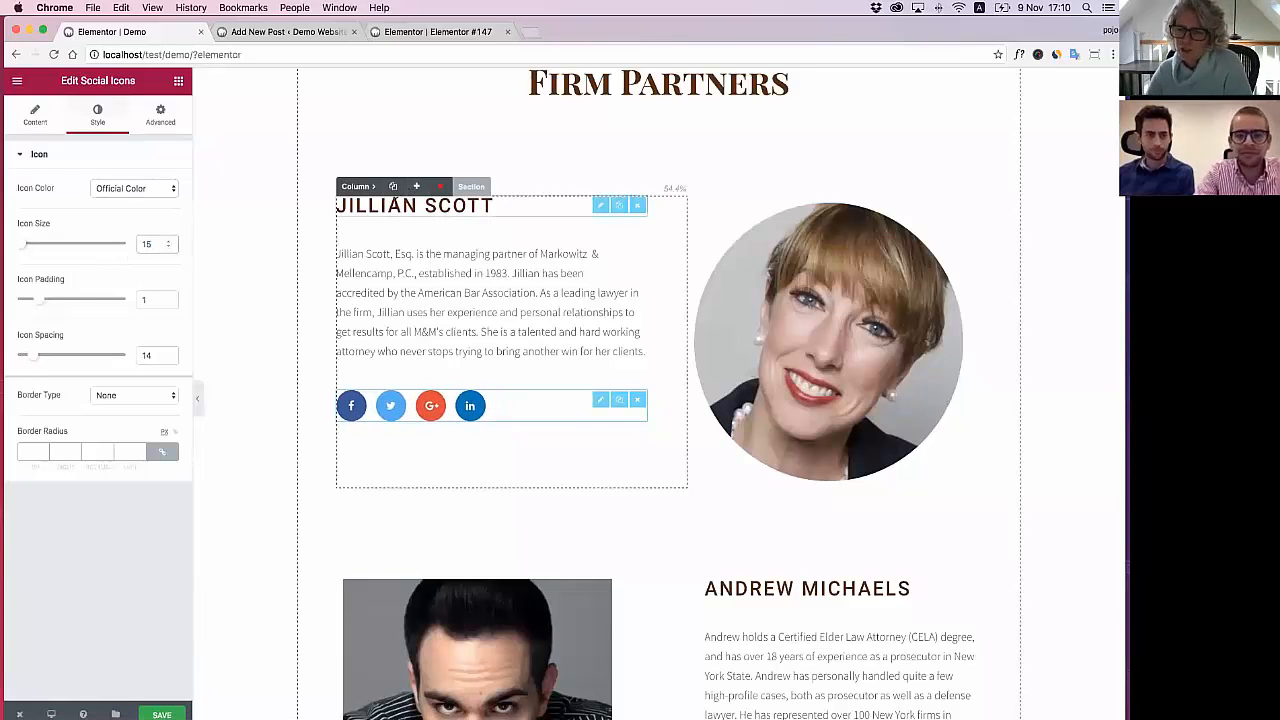
# Set the text color of the first partner's name heading to the pink preset
pyautogui.click(394, 204)
pyautogui.click(97, 115)
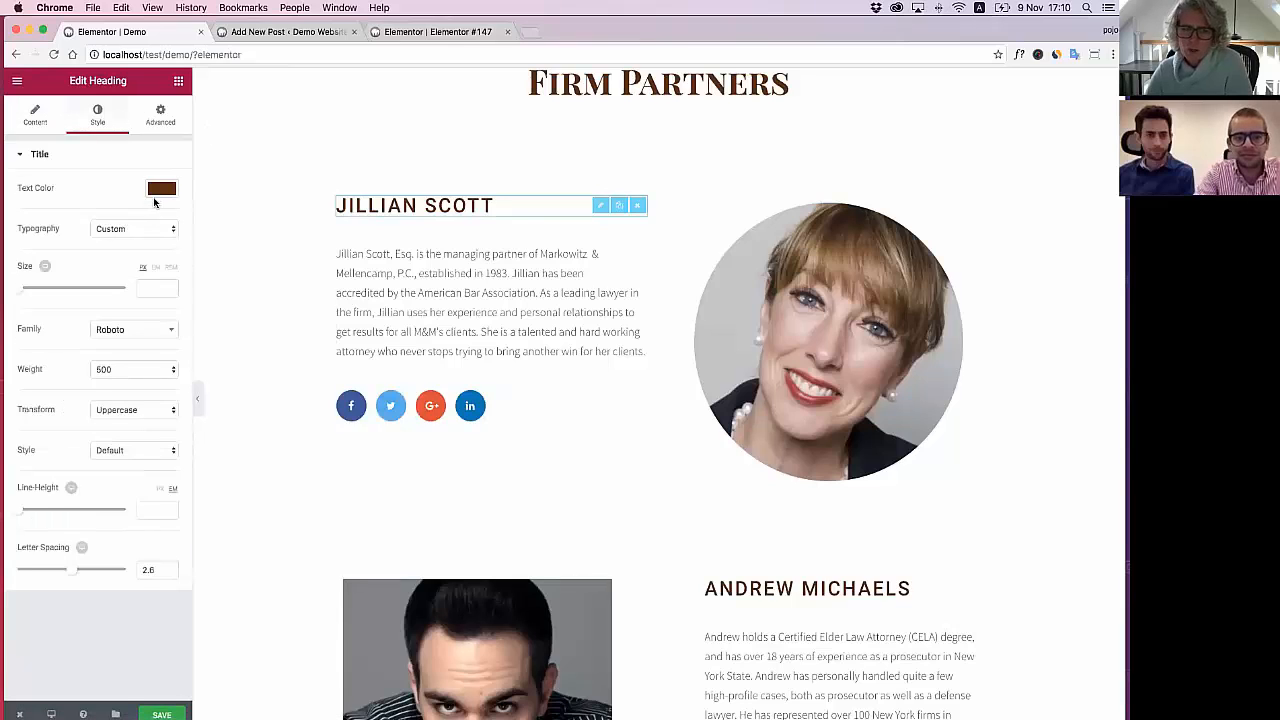
pyautogui.click(158, 192)
pyautogui.click(134, 338)
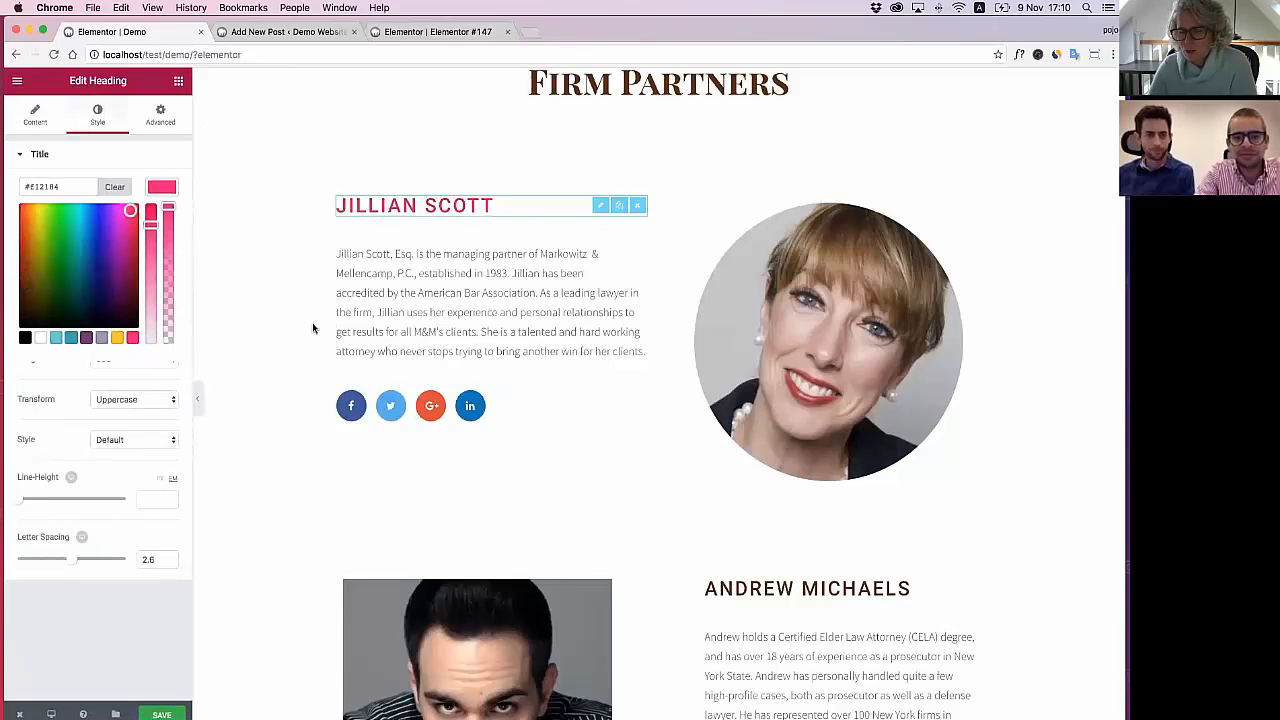
# Set the text color of the first partner's biography to the darker blue preset #41aab9
pyautogui.click(403, 327)
pyautogui.click(97, 115)
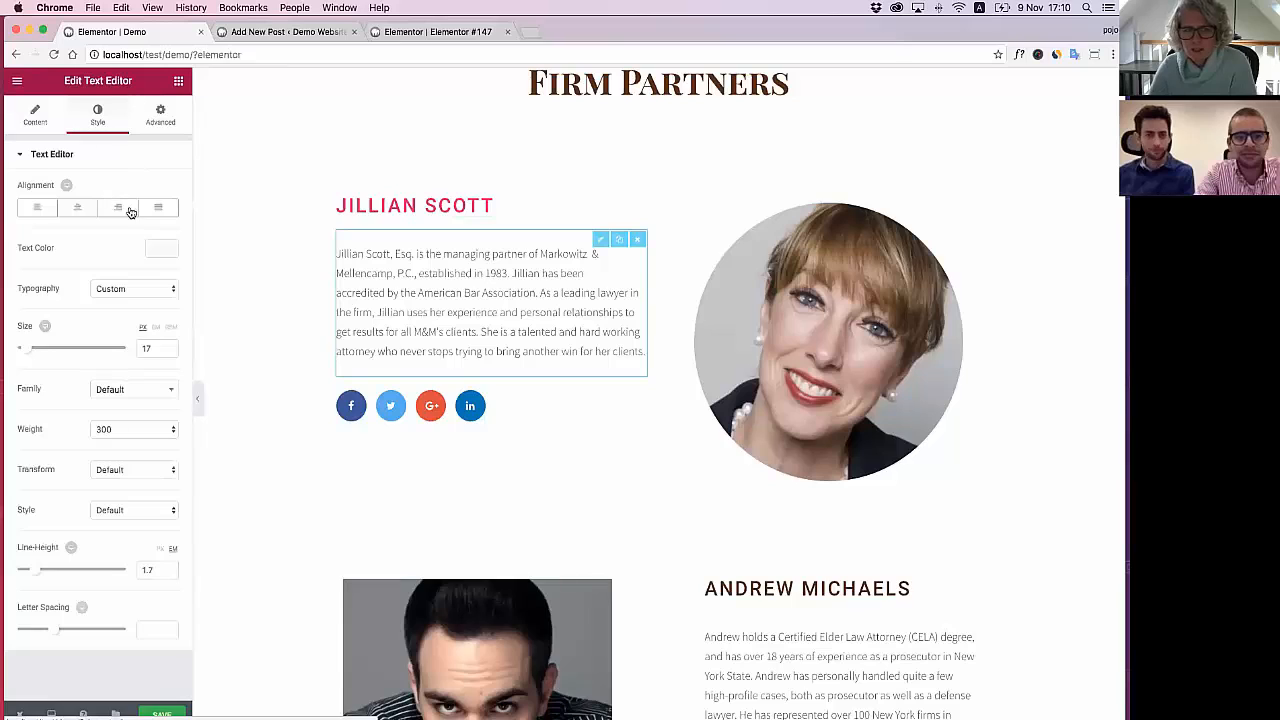
pyautogui.click(160, 248)
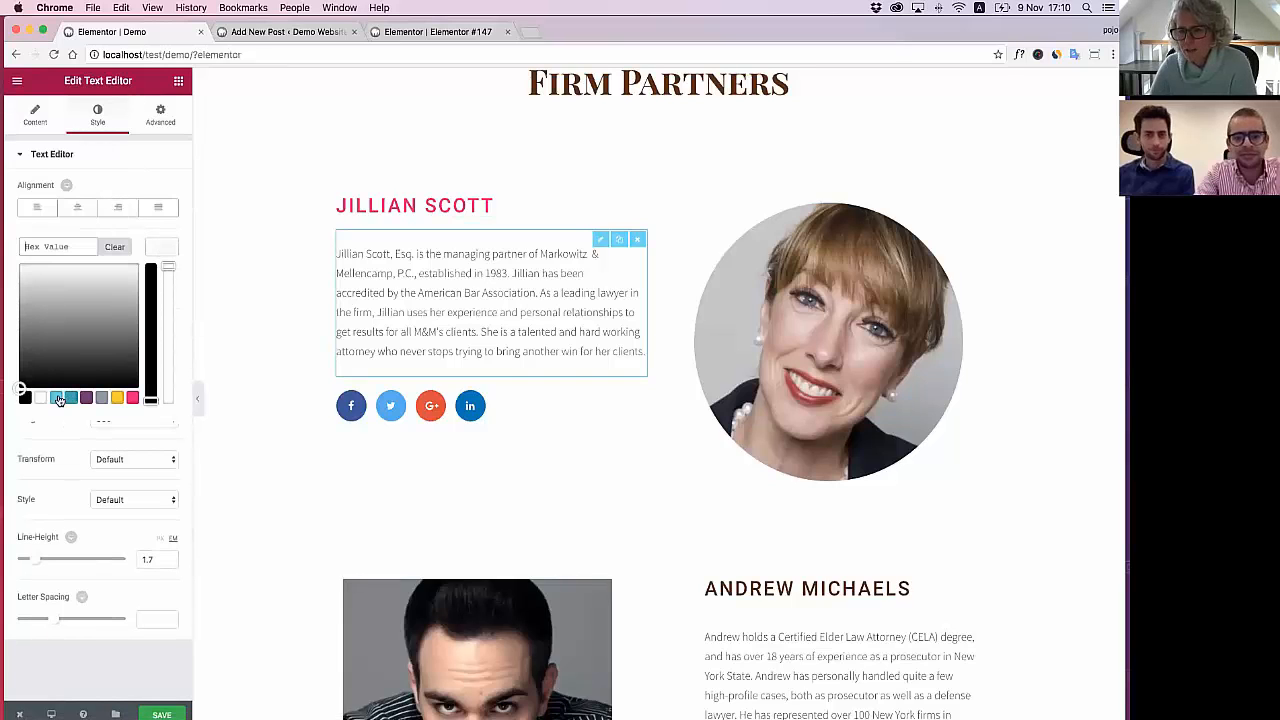
pyautogui.click(57, 398)
pyautogui.click(68, 398)
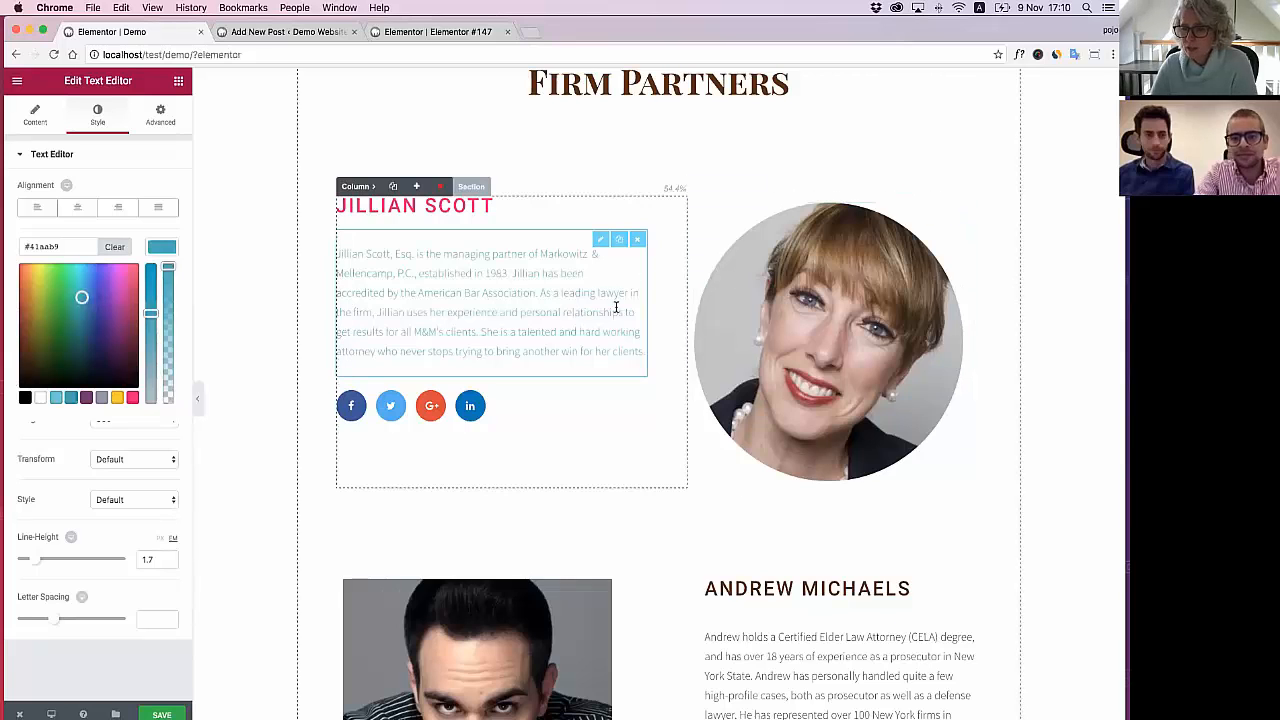
# Set the content position of the first partner's section to Middle
pyautogui.click(463, 189)
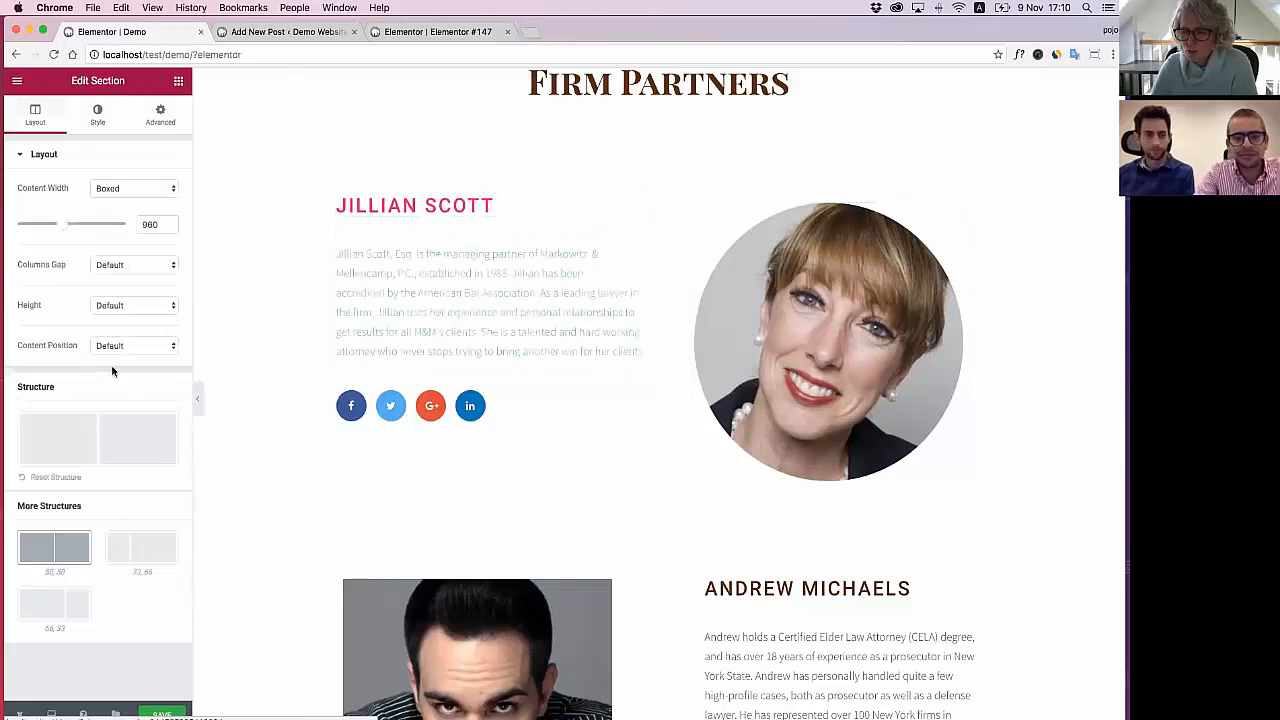
pyautogui.click(128, 345)
pyautogui.click(129, 370)
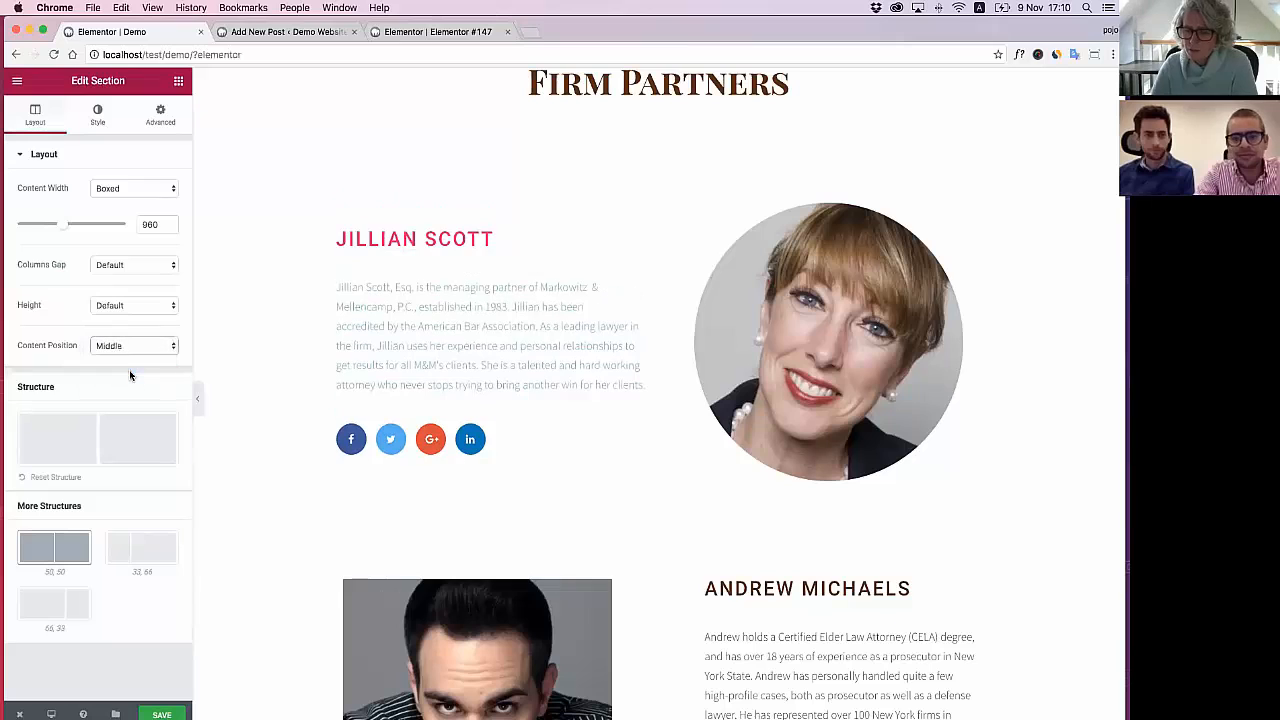
# Round the second partner's photo into a circle with a border radius of 50% on all corners
pyautogui.scroll(-2, 274, 366)
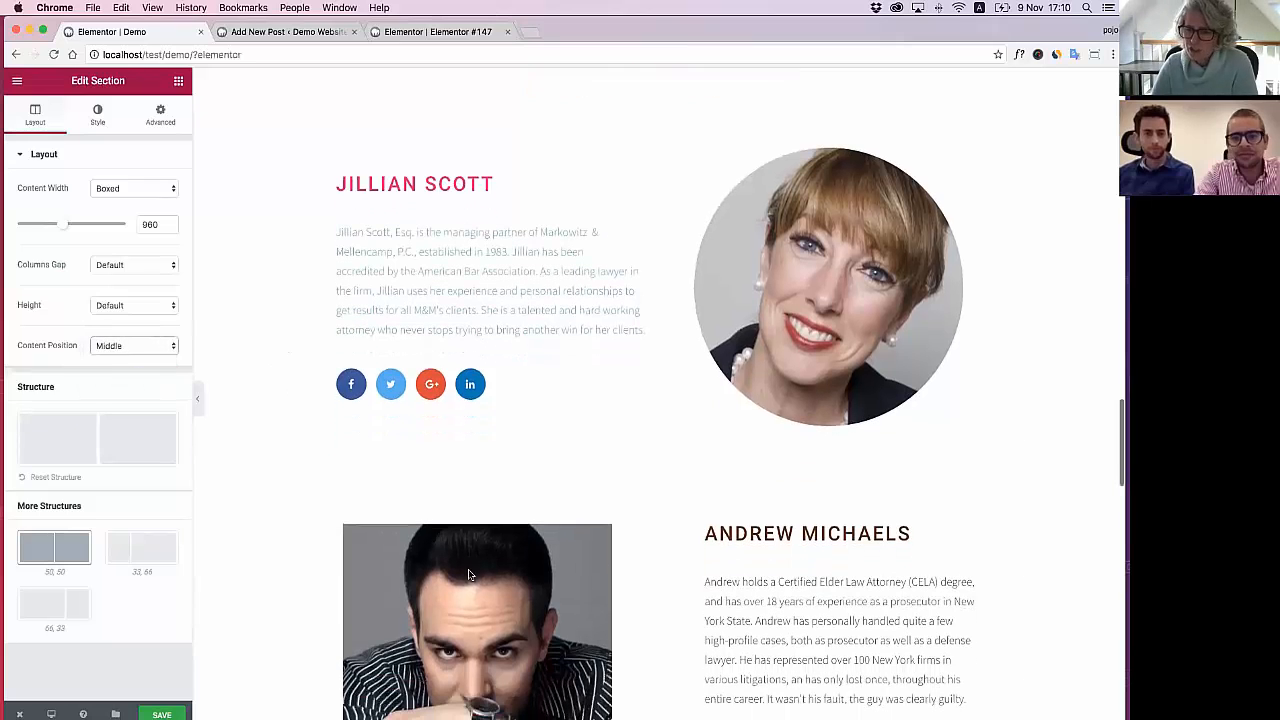
pyautogui.click(418, 565)
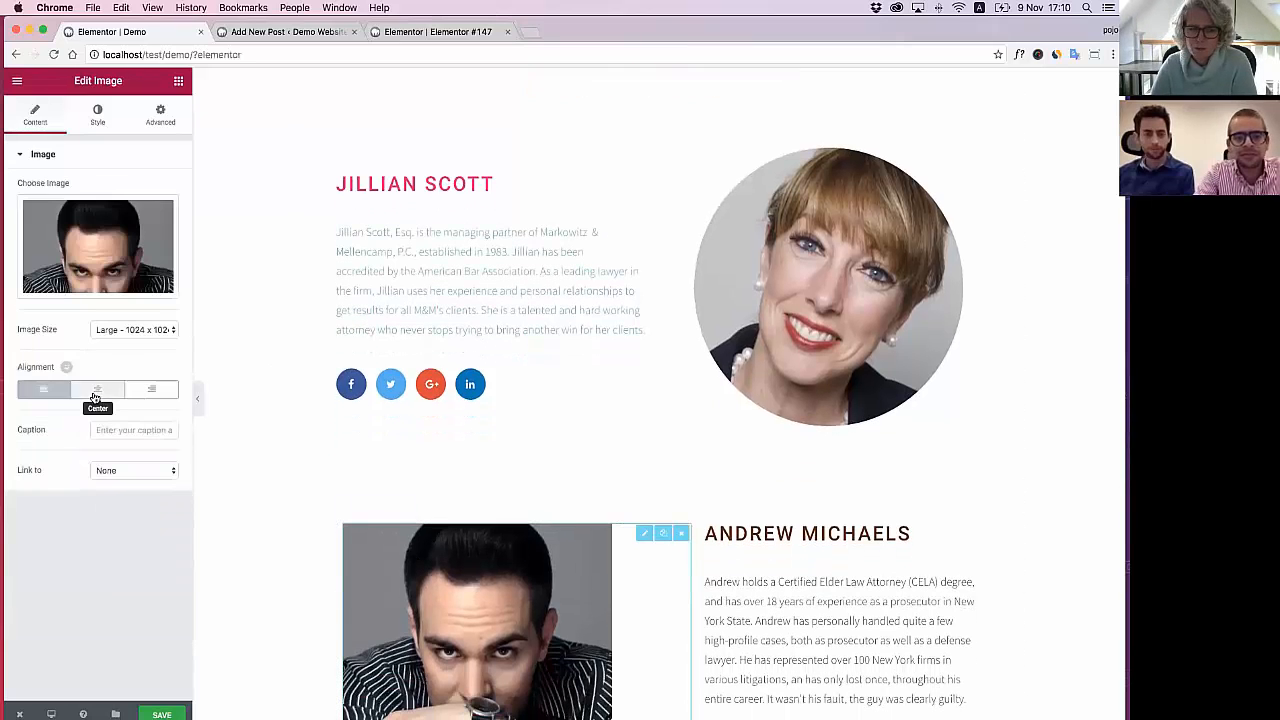
pyautogui.click(97, 114)
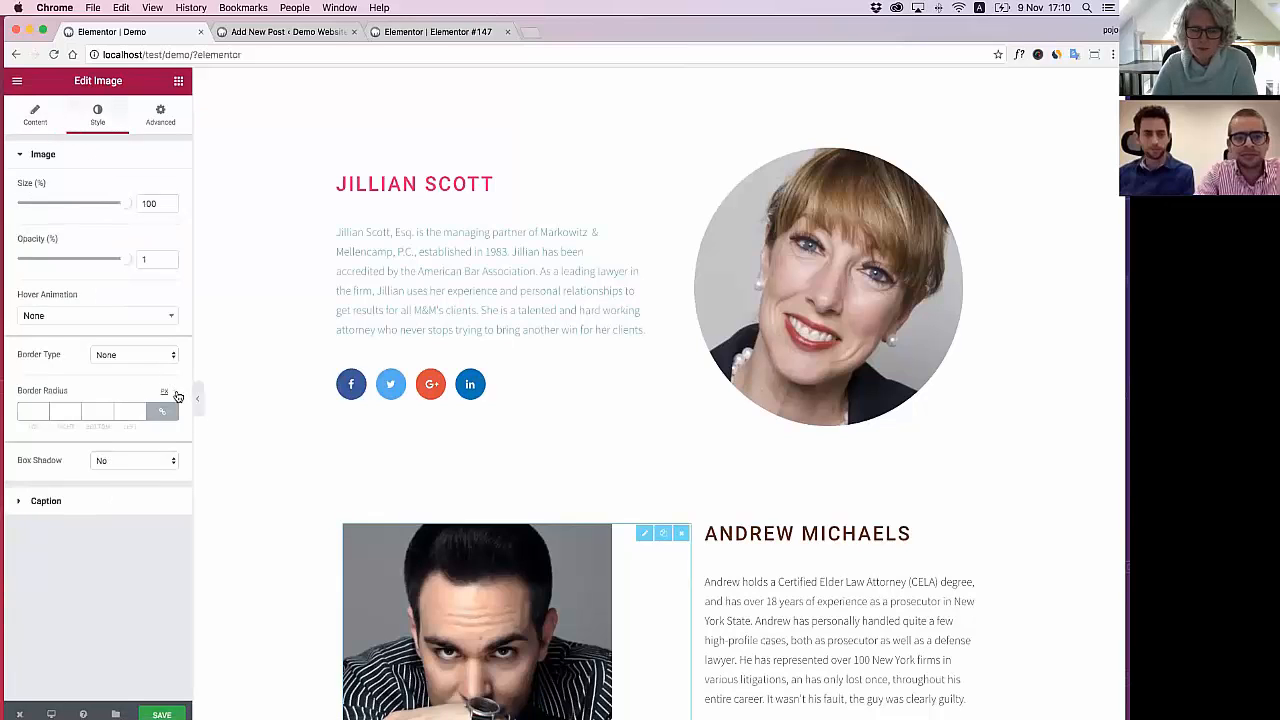
pyautogui.click(126, 411)
pyautogui.write('50')
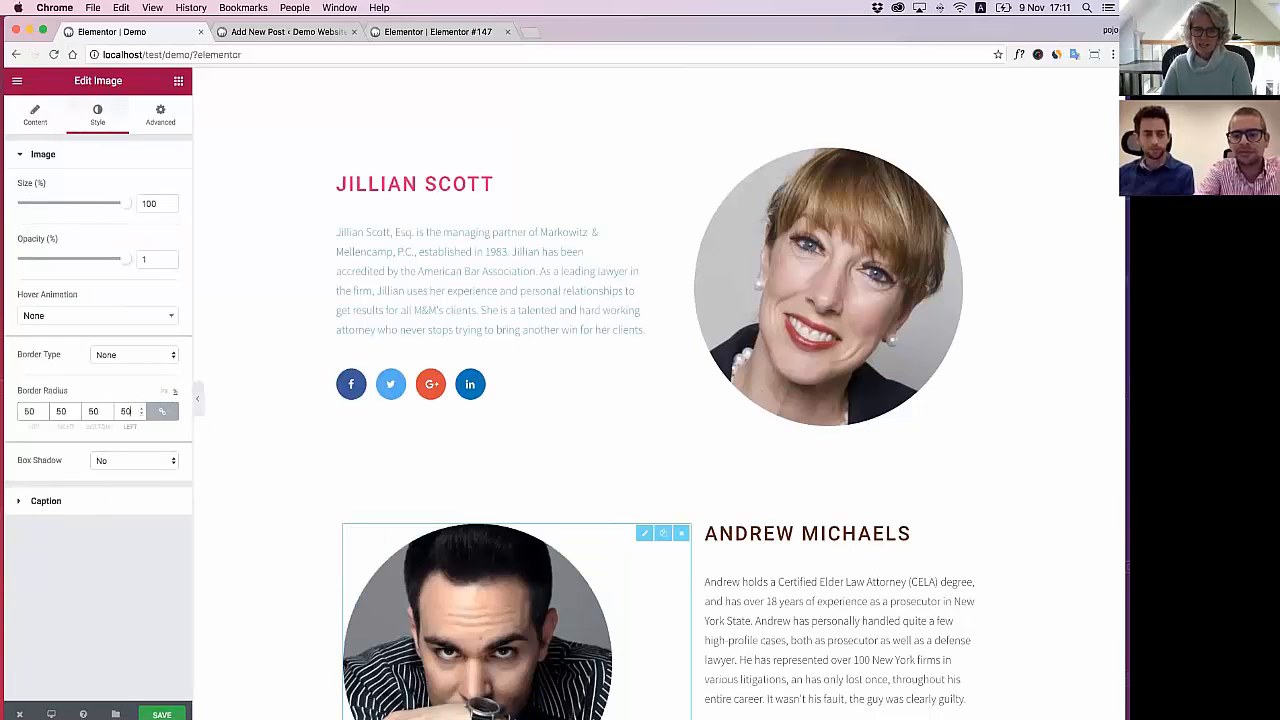
# Set the text color of the second partner's name heading to the pink preset
pyautogui.scroll(-3, 741, 450)
pyautogui.click(773, 368)
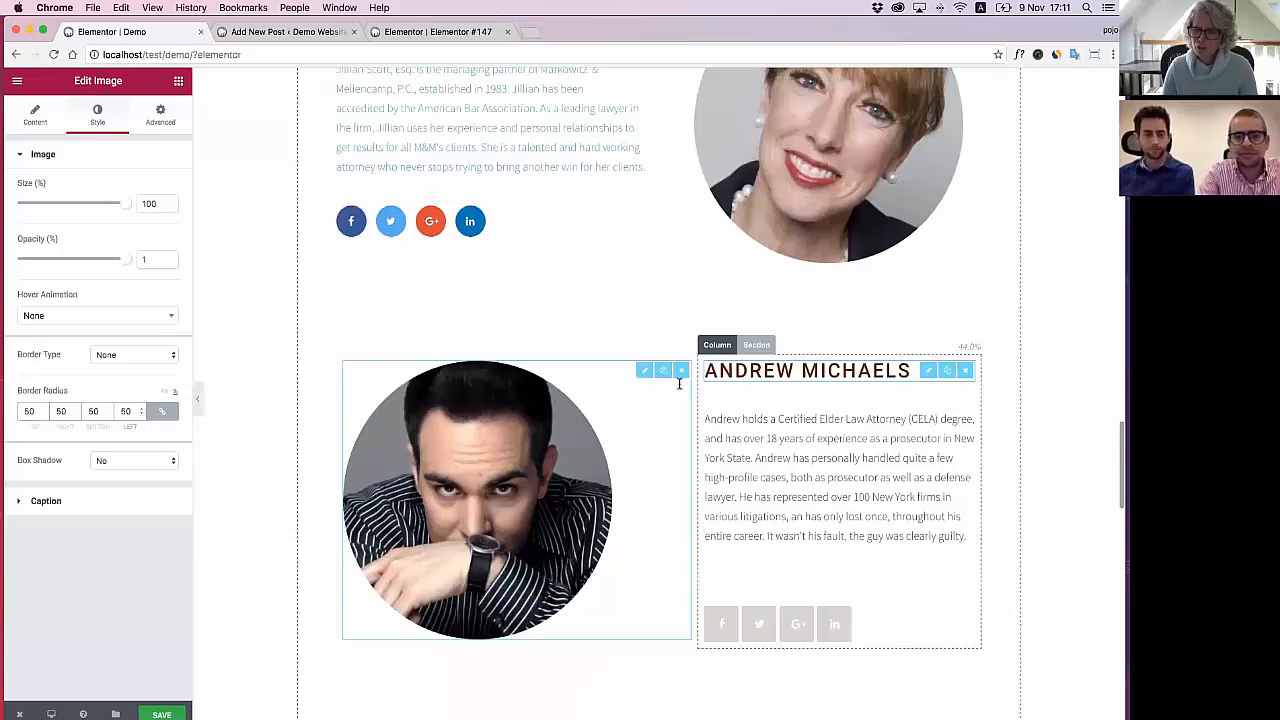
pyautogui.click(97, 118)
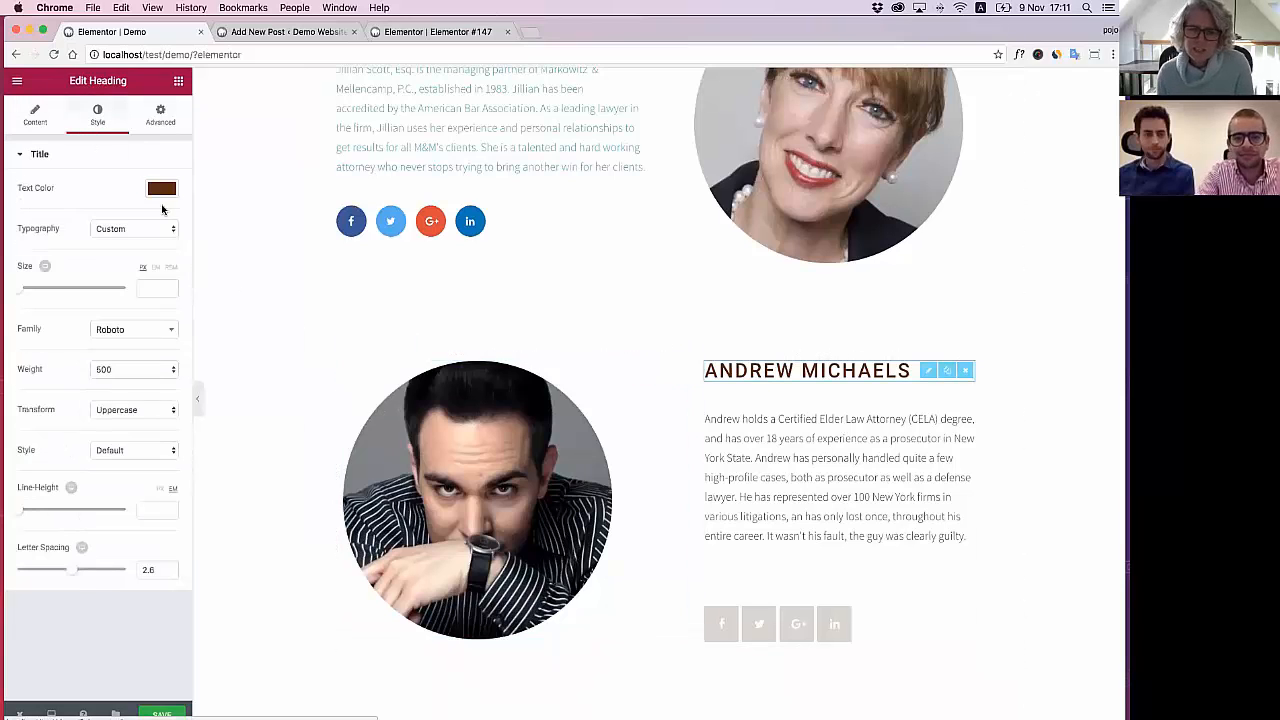
pyautogui.click(161, 190)
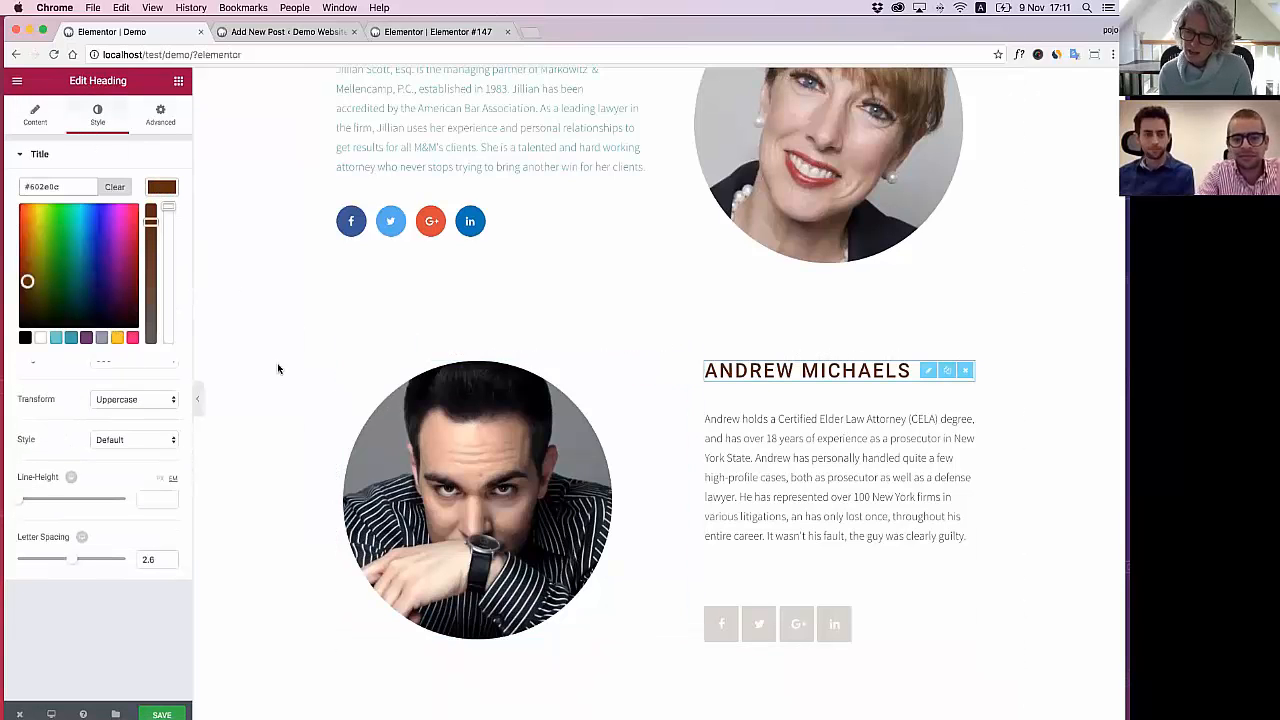
# Set the text color of the second partner's biography to the darker blue preset
pyautogui.click(823, 491)
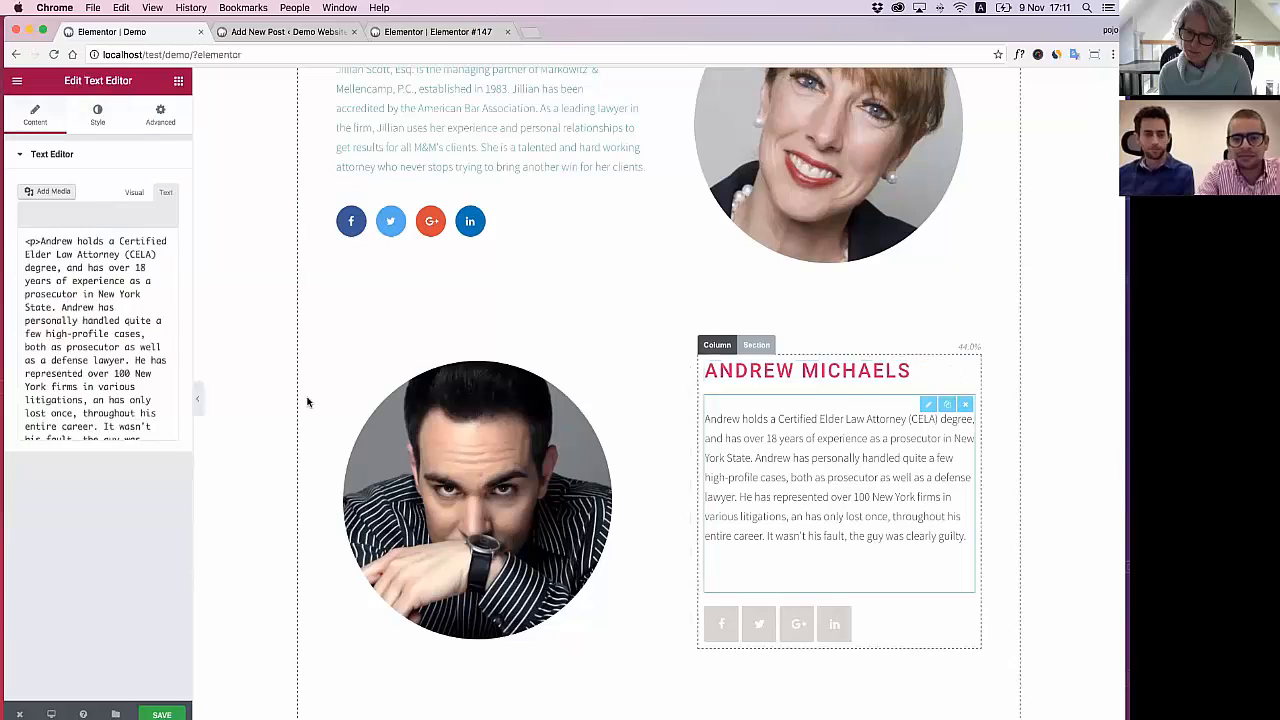
pyautogui.click(97, 118)
pyautogui.click(160, 246)
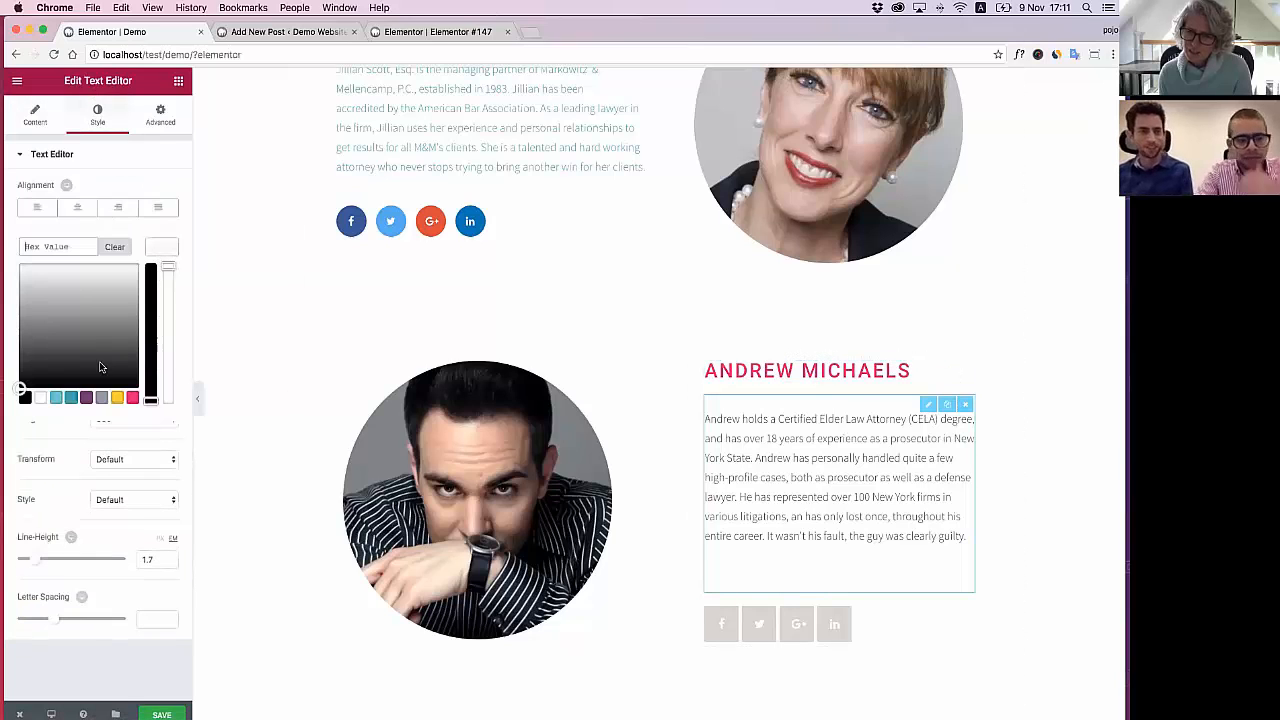
pyautogui.click(71, 397)
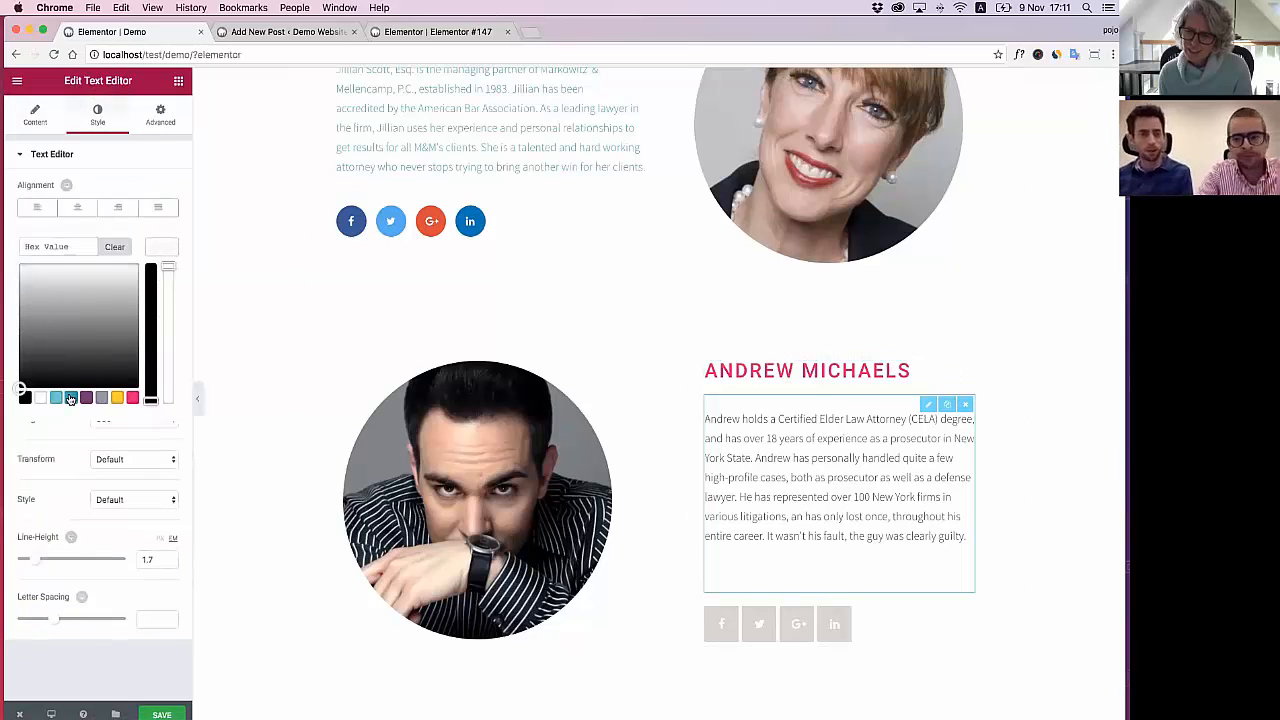
# Change the shape of the second partner's social icons to Circle
pyautogui.click(866, 612)
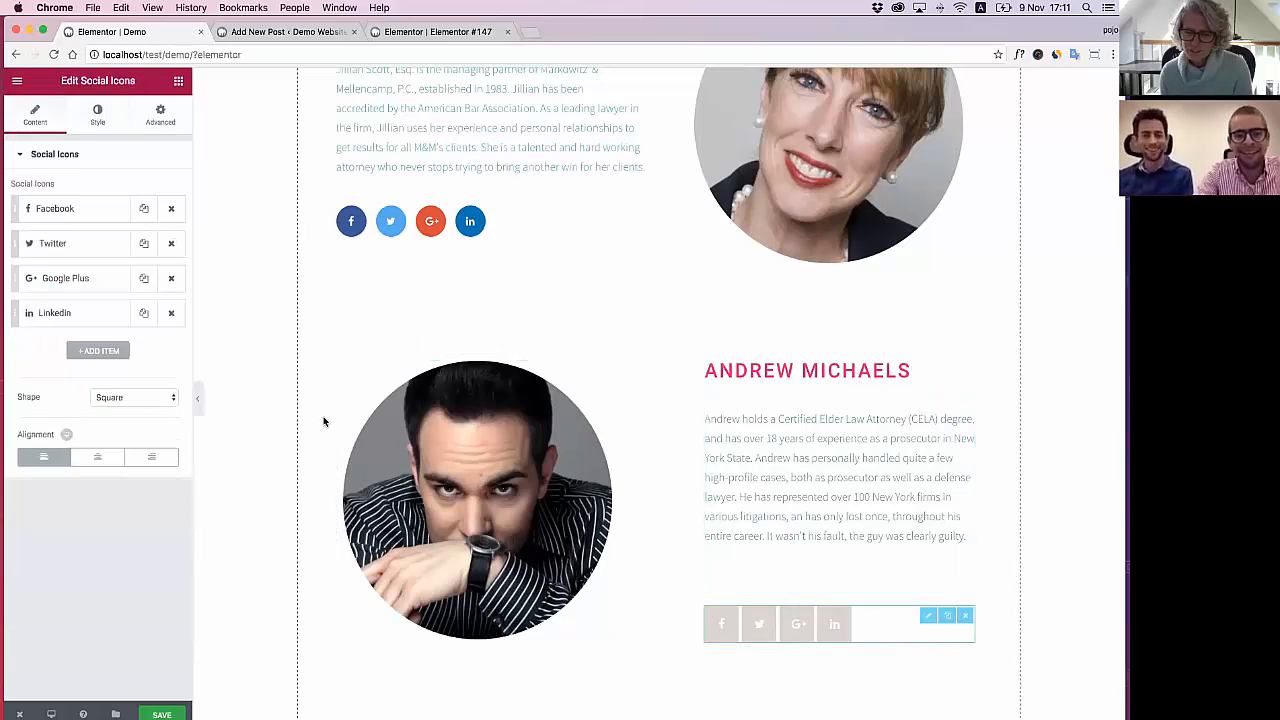
pyautogui.click(98, 118)
pyautogui.click(35, 115)
pyautogui.click(121, 399)
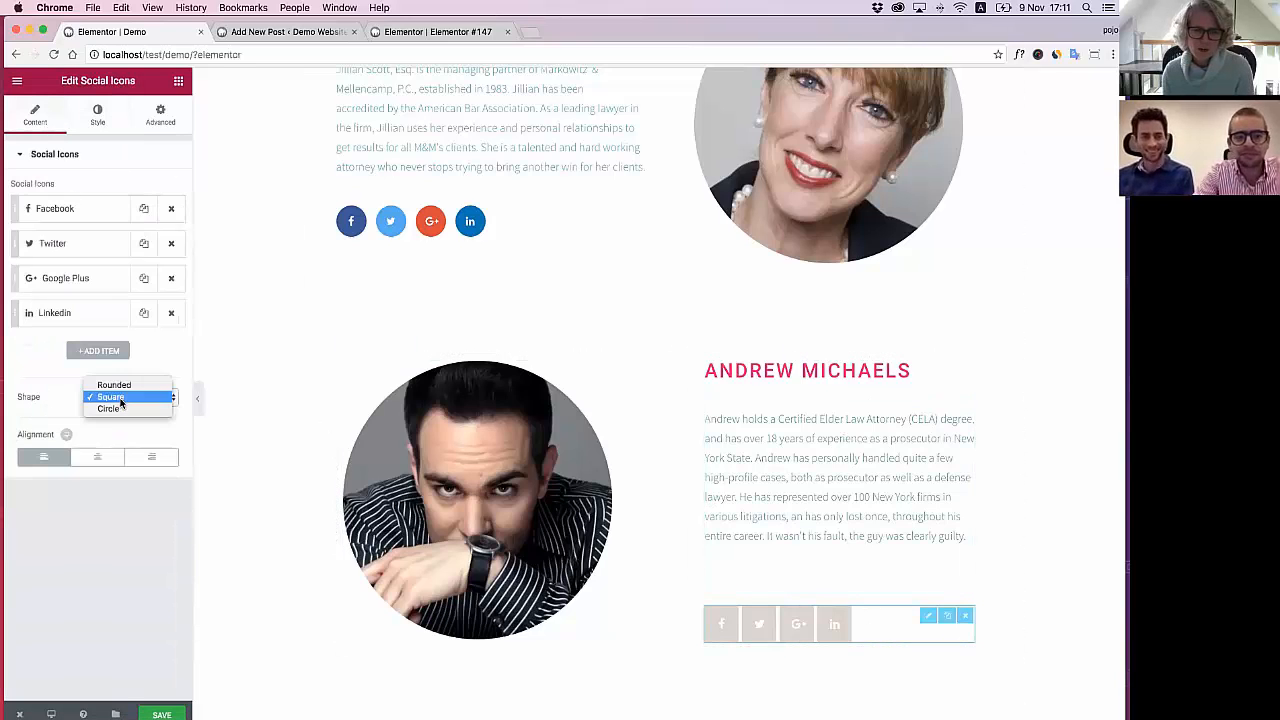
pyautogui.click(112, 409)
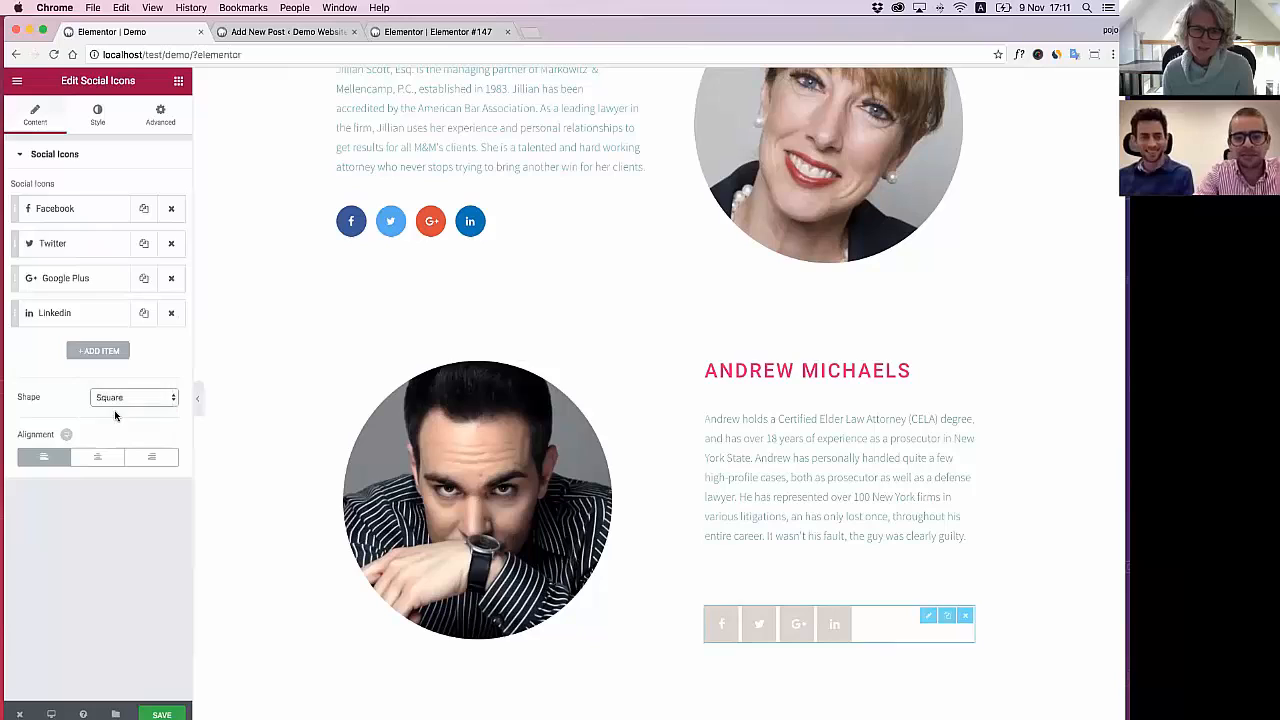
# Give the second partner's social icons the Official Color option and an icon size of 15
pyautogui.click(98, 115)
pyautogui.click(143, 189)
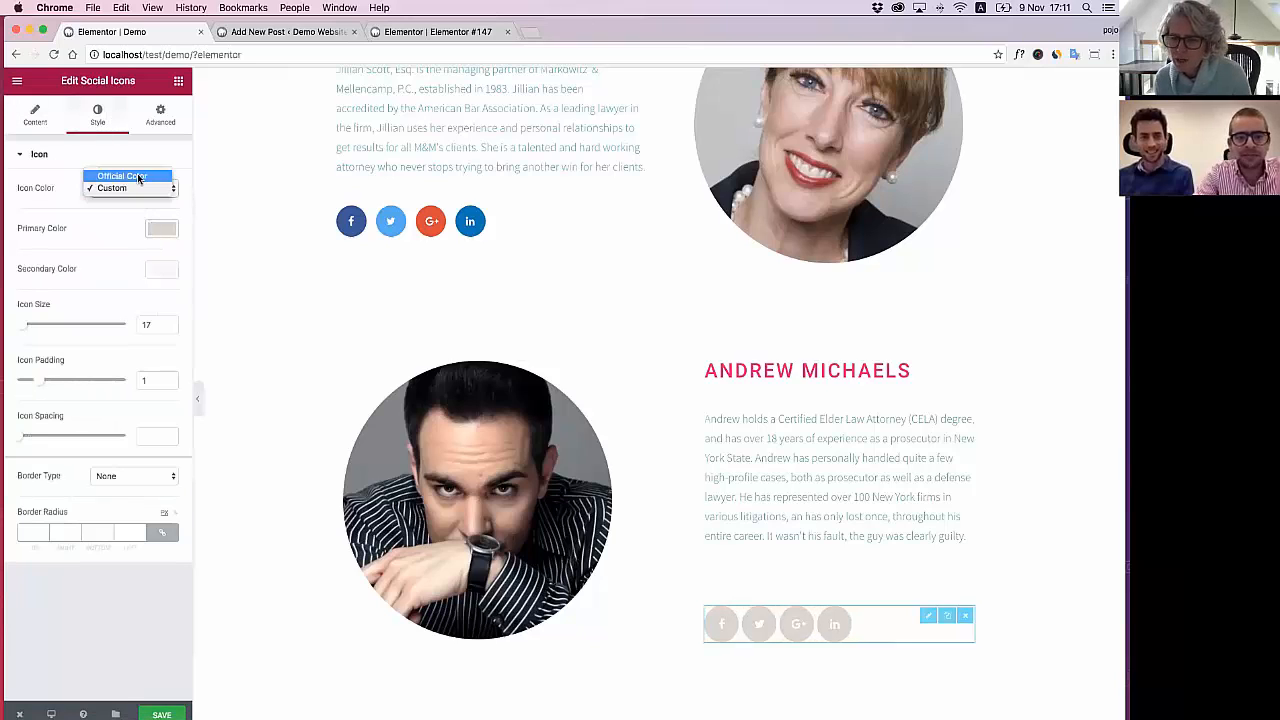
pyautogui.click(137, 173)
pyautogui.click(152, 250)
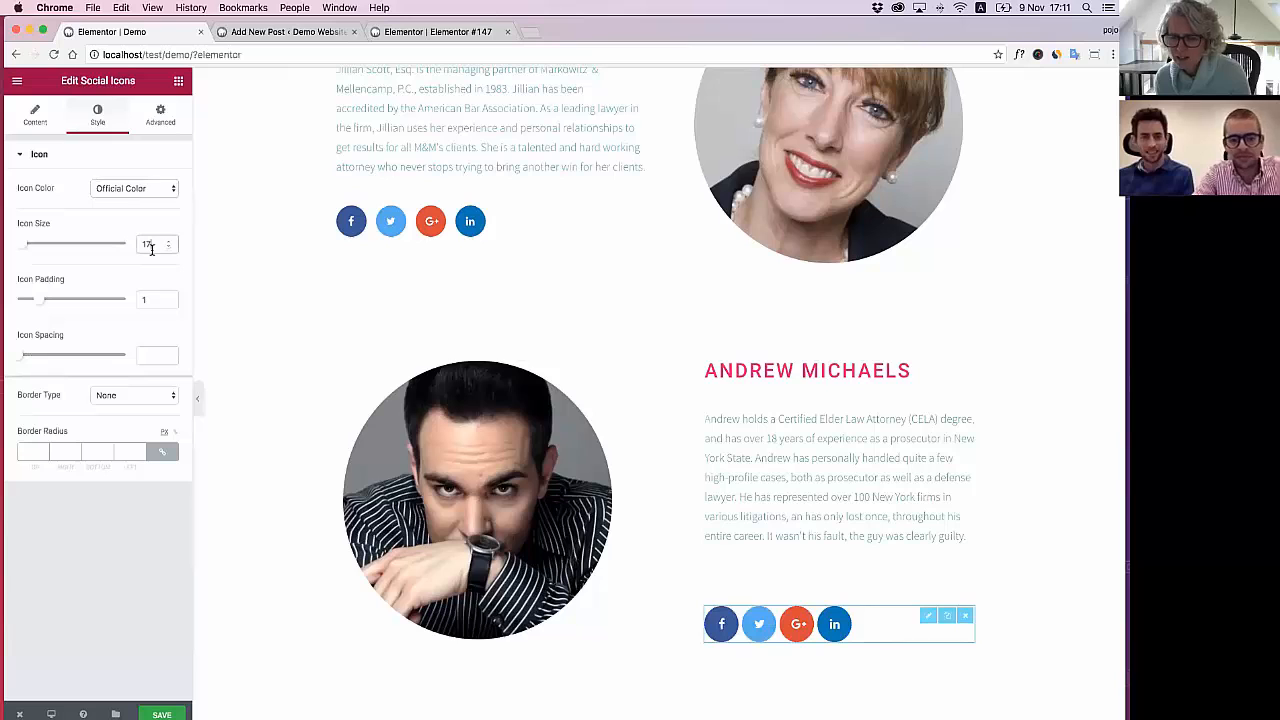
# Check the first partner's social icon styling and set the second partner's icon spacing to 14 to match
pyautogui.click(352, 222)
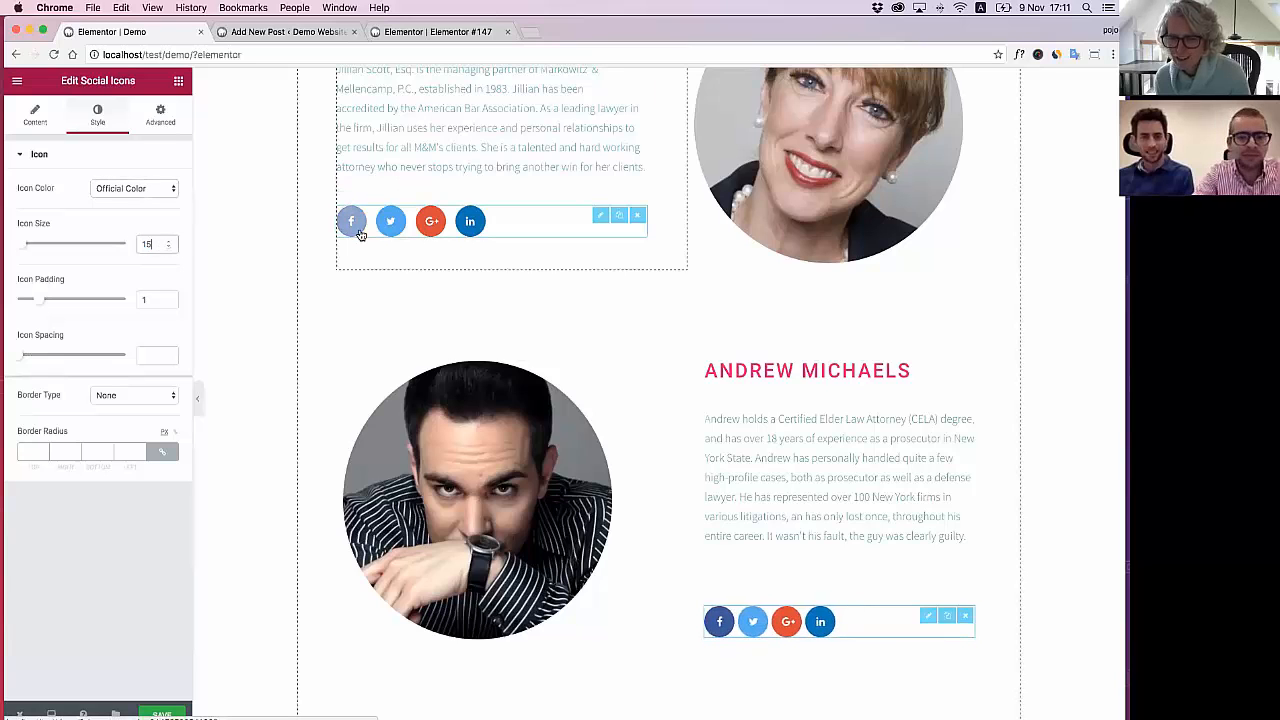
pyautogui.click(96, 118)
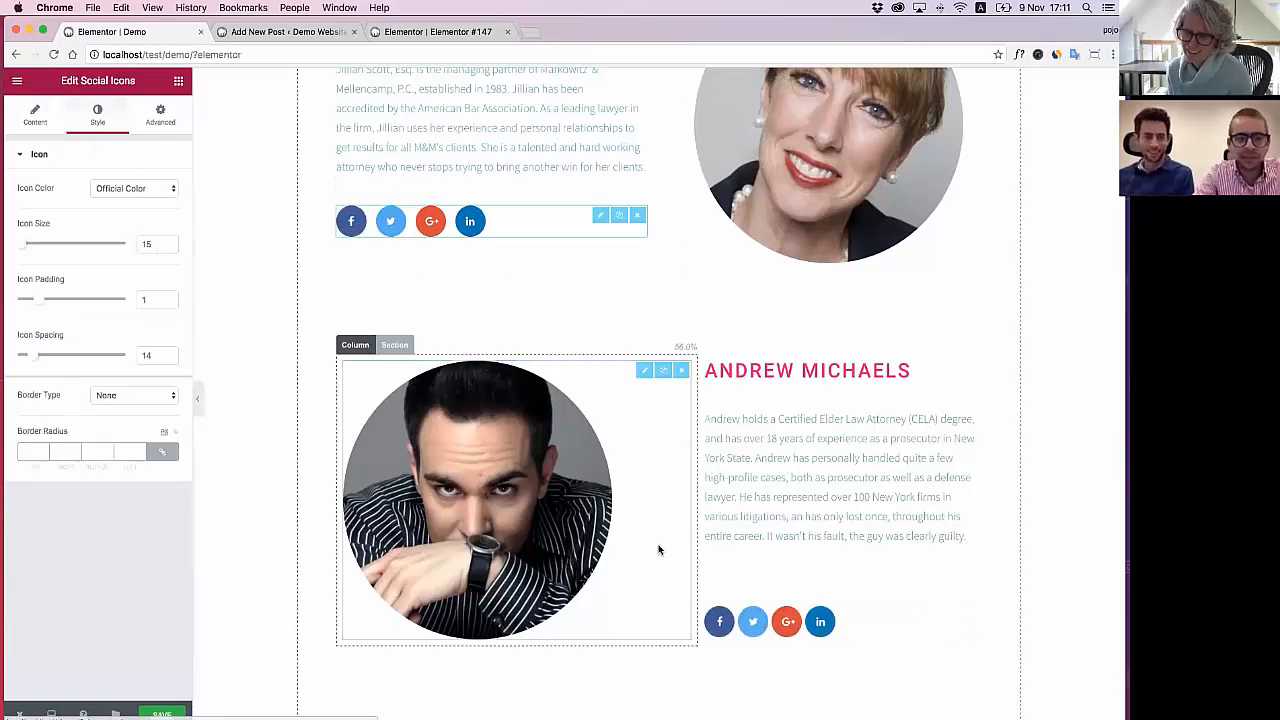
pyautogui.click(894, 618)
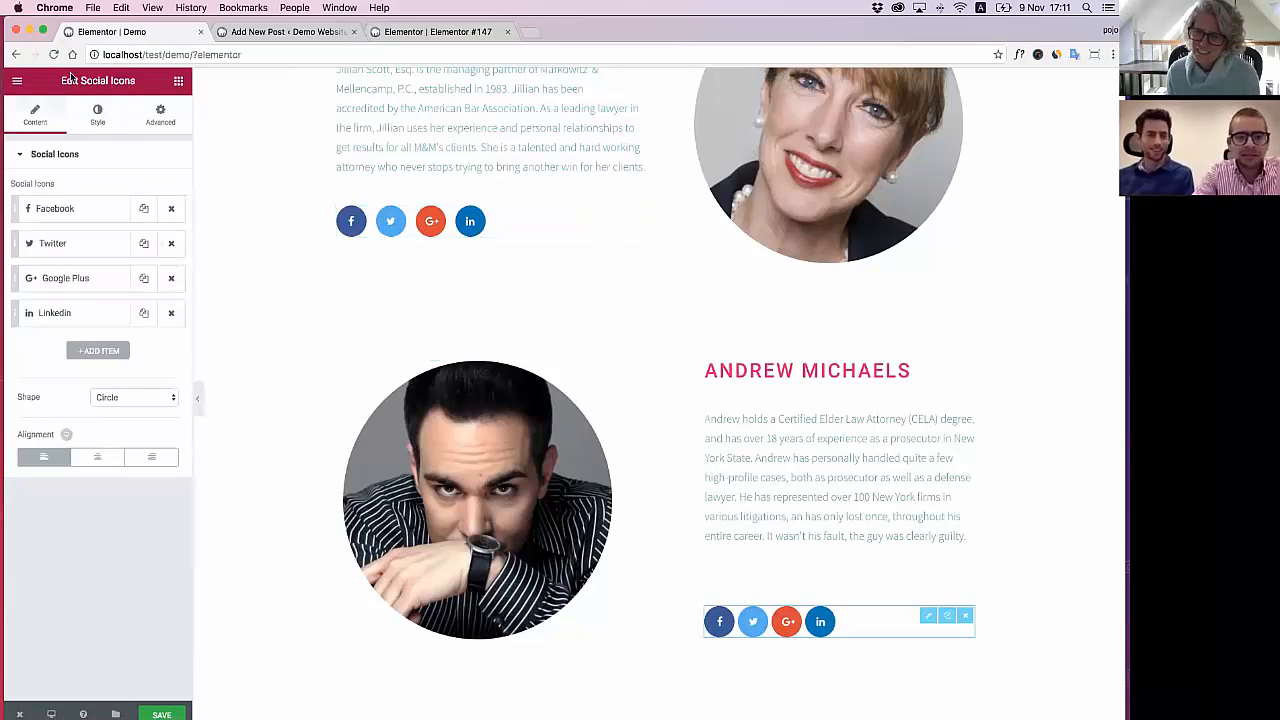
pyautogui.click(97, 113)
pyautogui.click(150, 356)
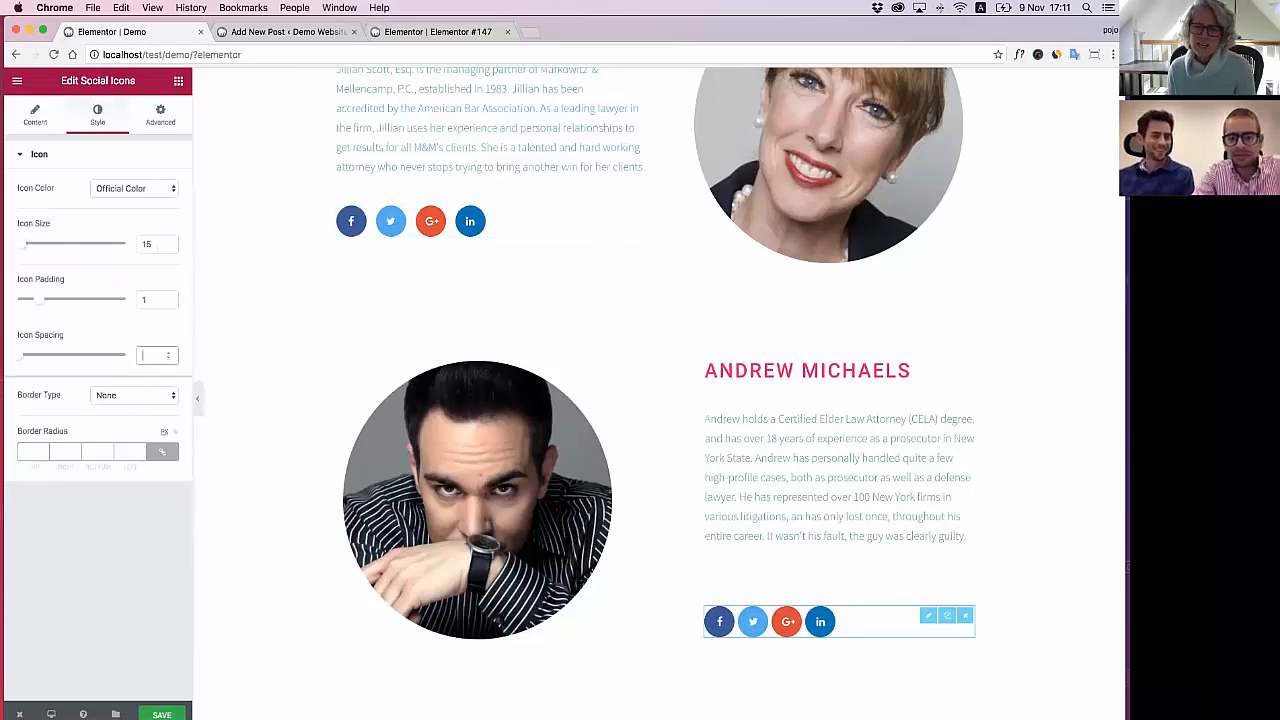
pyautogui.write('14')
# Set the content position of the second partner's section to Middle
pyautogui.scroll(2, 234, 319)
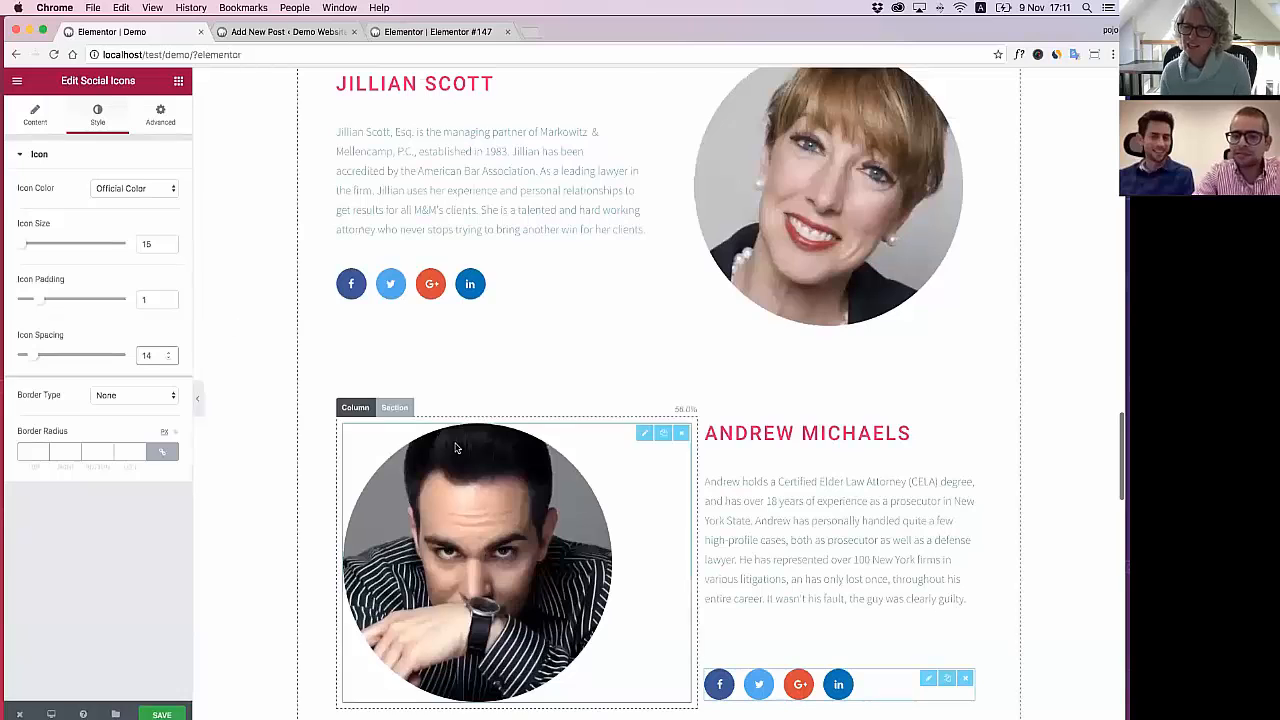
pyautogui.click(394, 407)
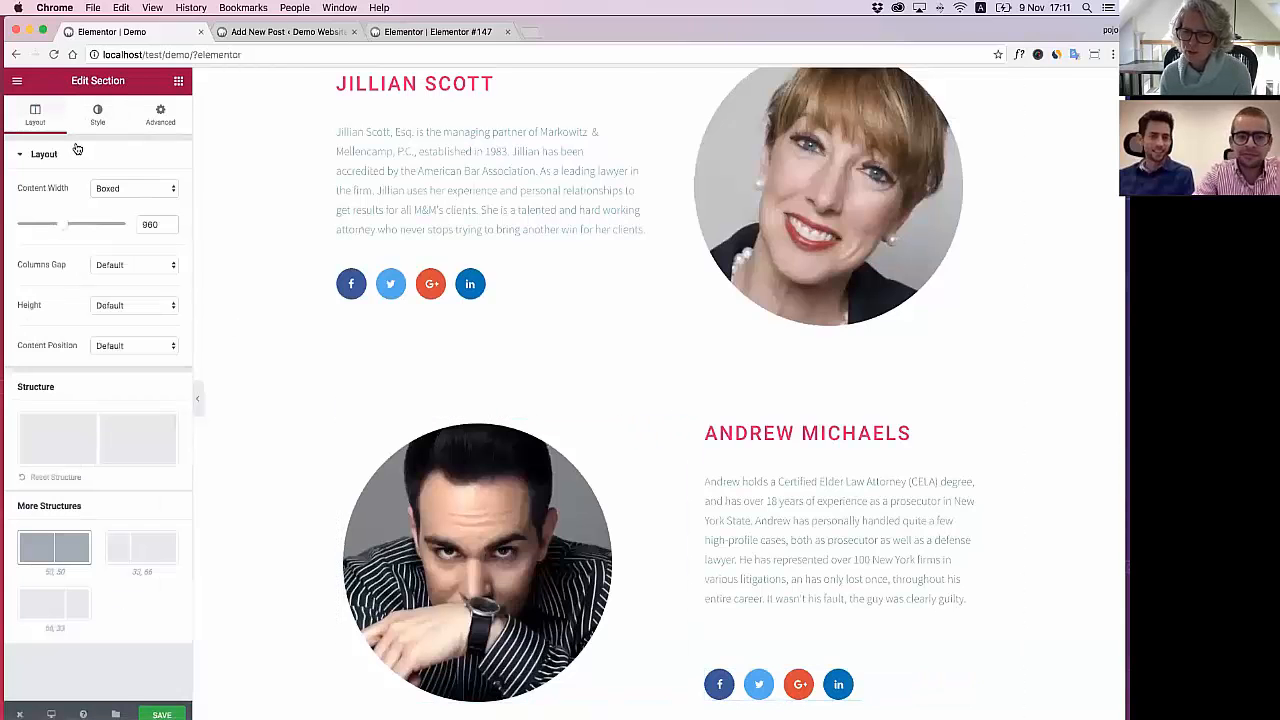
pyautogui.click(151, 347)
pyautogui.click(115, 366)
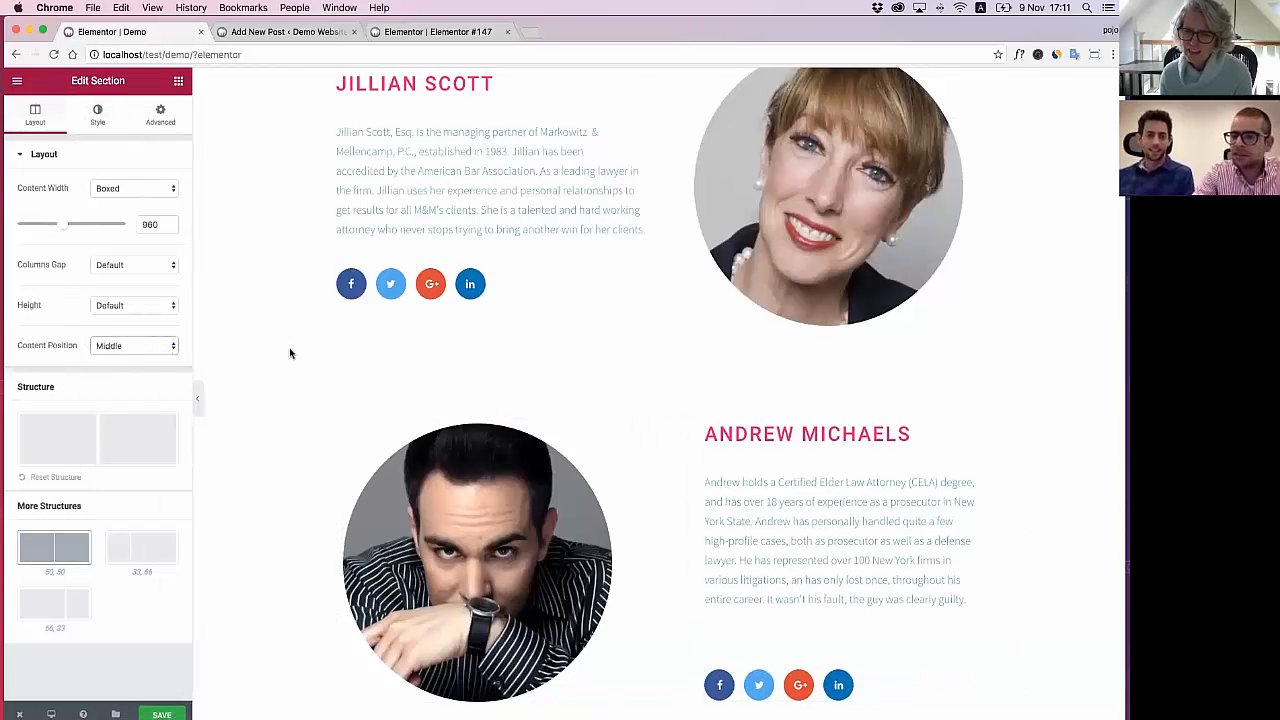
pyautogui.scroll(1, 290, 353)
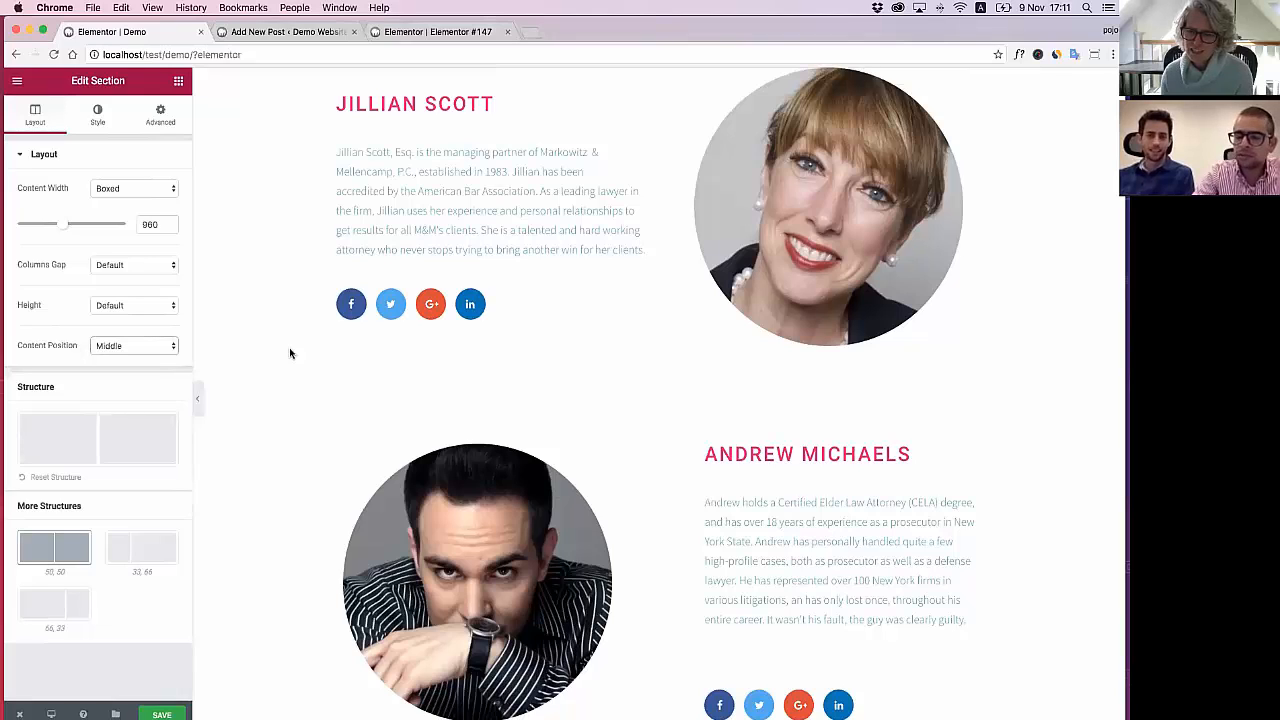